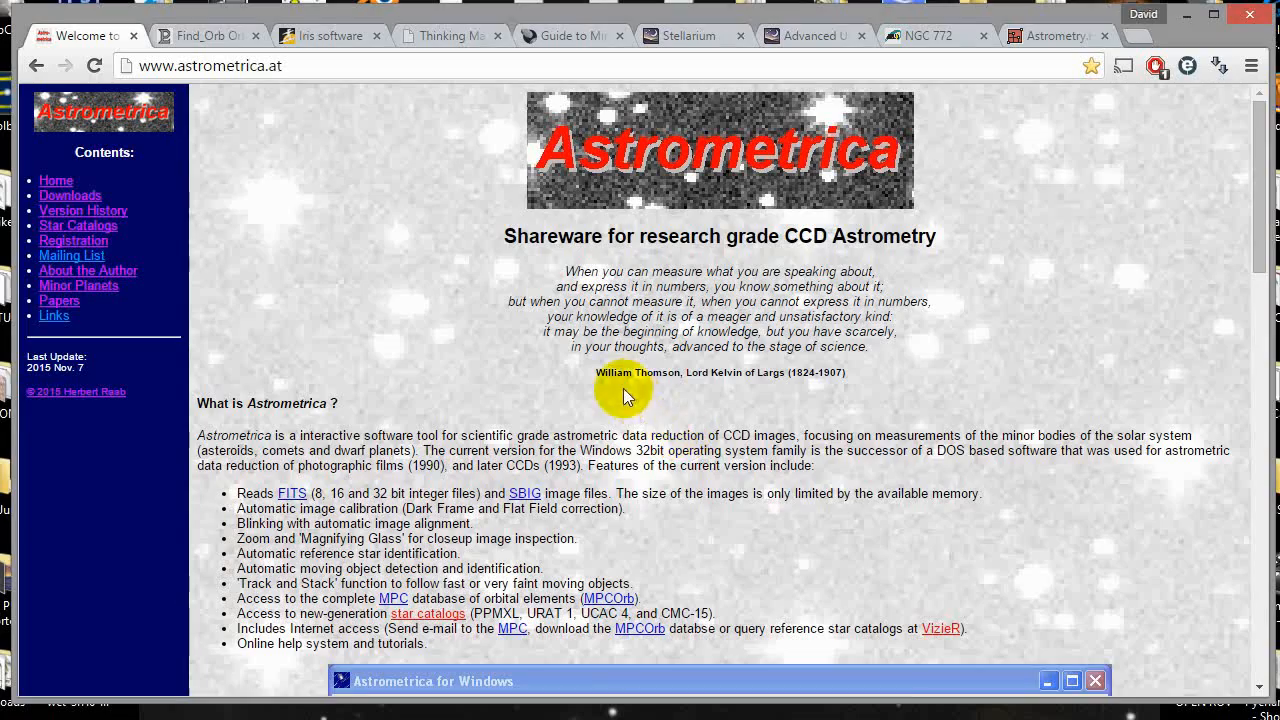
Look over the Astrometrica home page, including its feature list and the sample object verification screenshot.
scroll(600, 460, "down", 4)
scroll(622, 475, "down", 4)
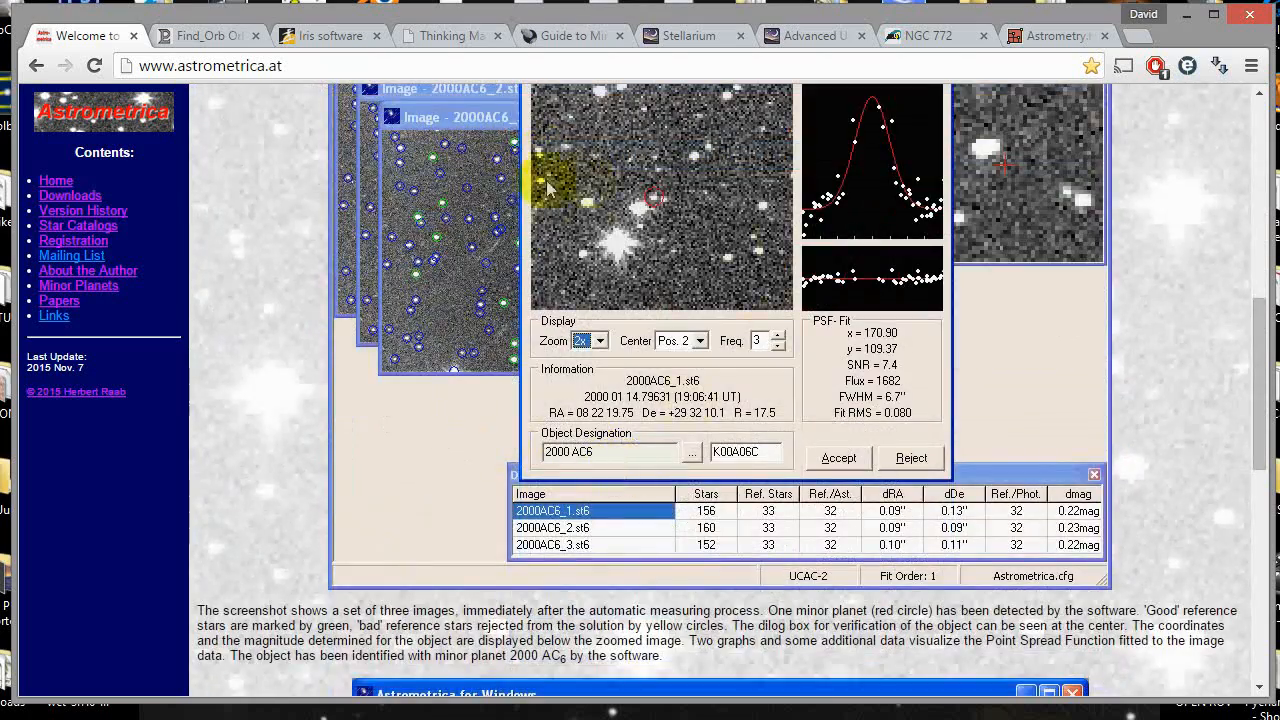
scroll(580, 220, "up", 2)
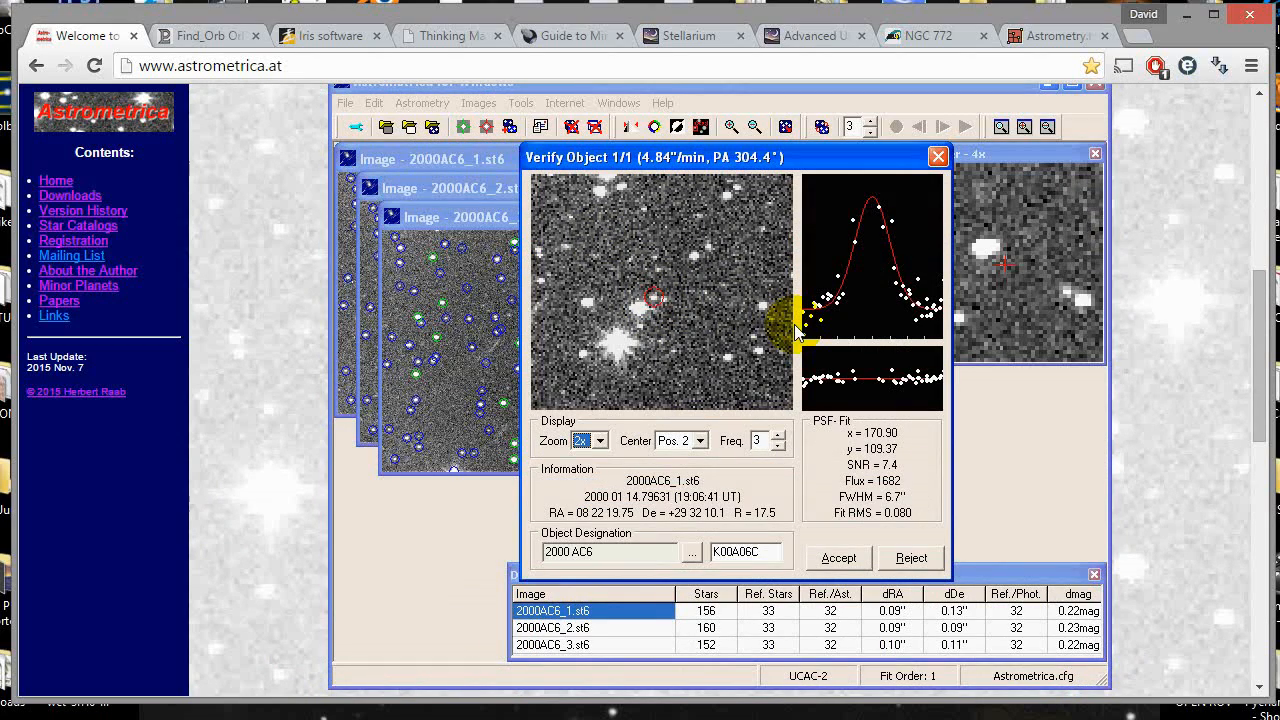
scroll(795, 333, "up", 6)
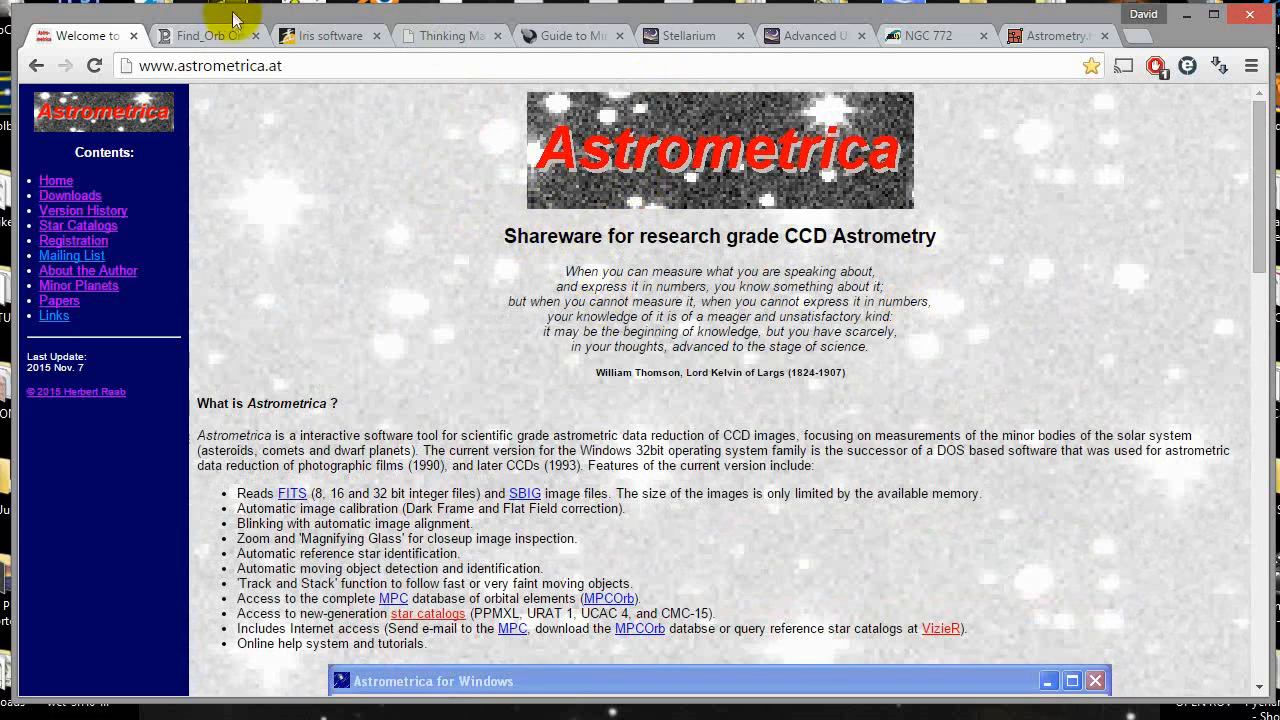
View the Find_Orb orbit determination page and the IRIS image processing software page.
left_click(211, 36)
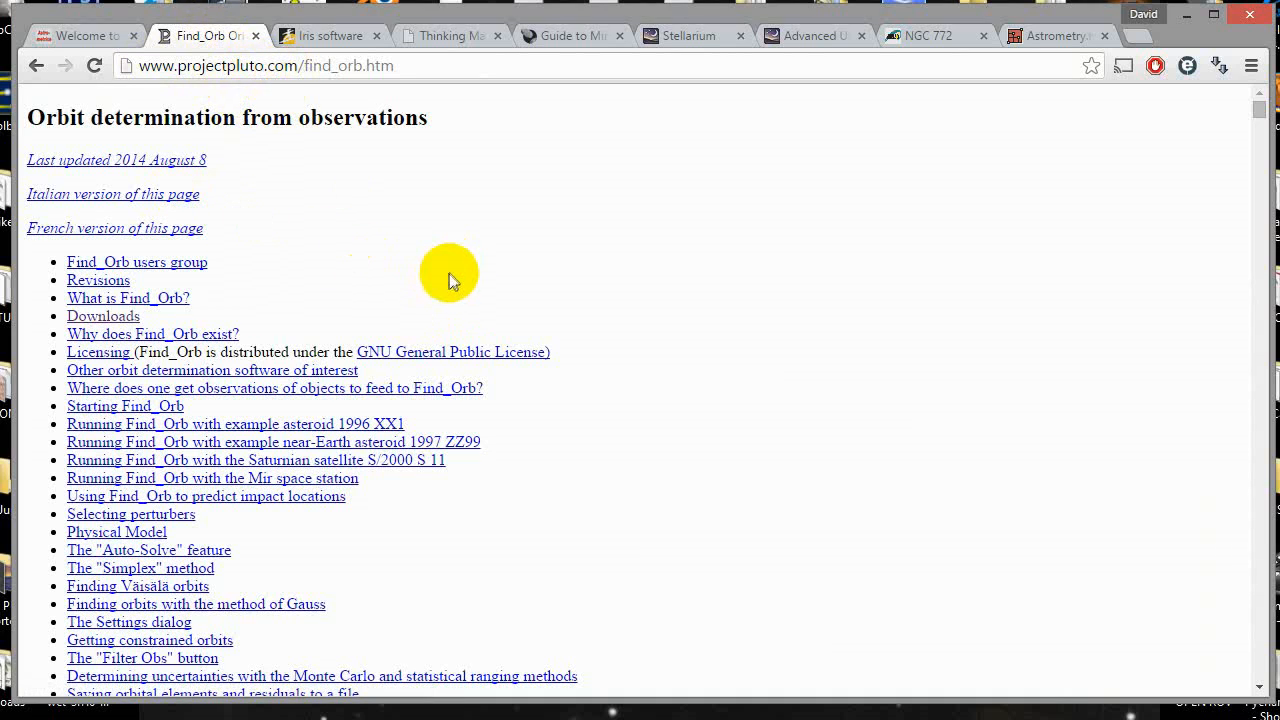
left_click(325, 43)
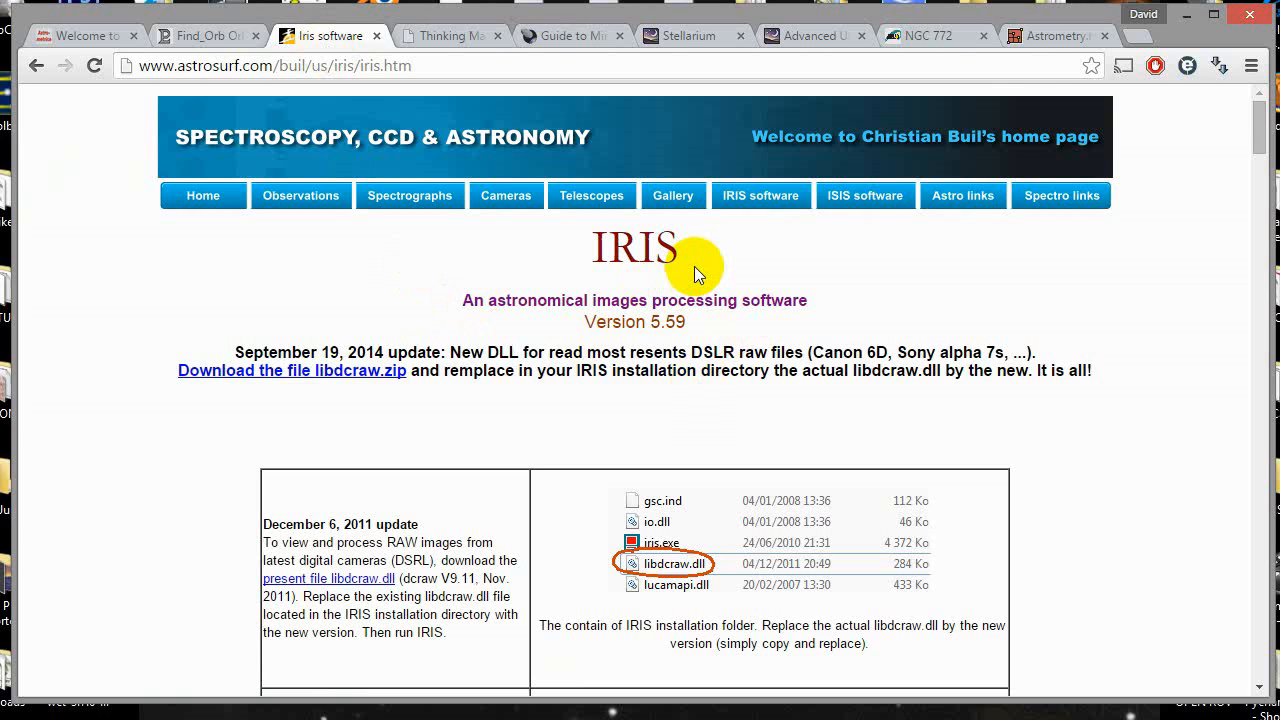
scroll(614, 426, "down", 1)
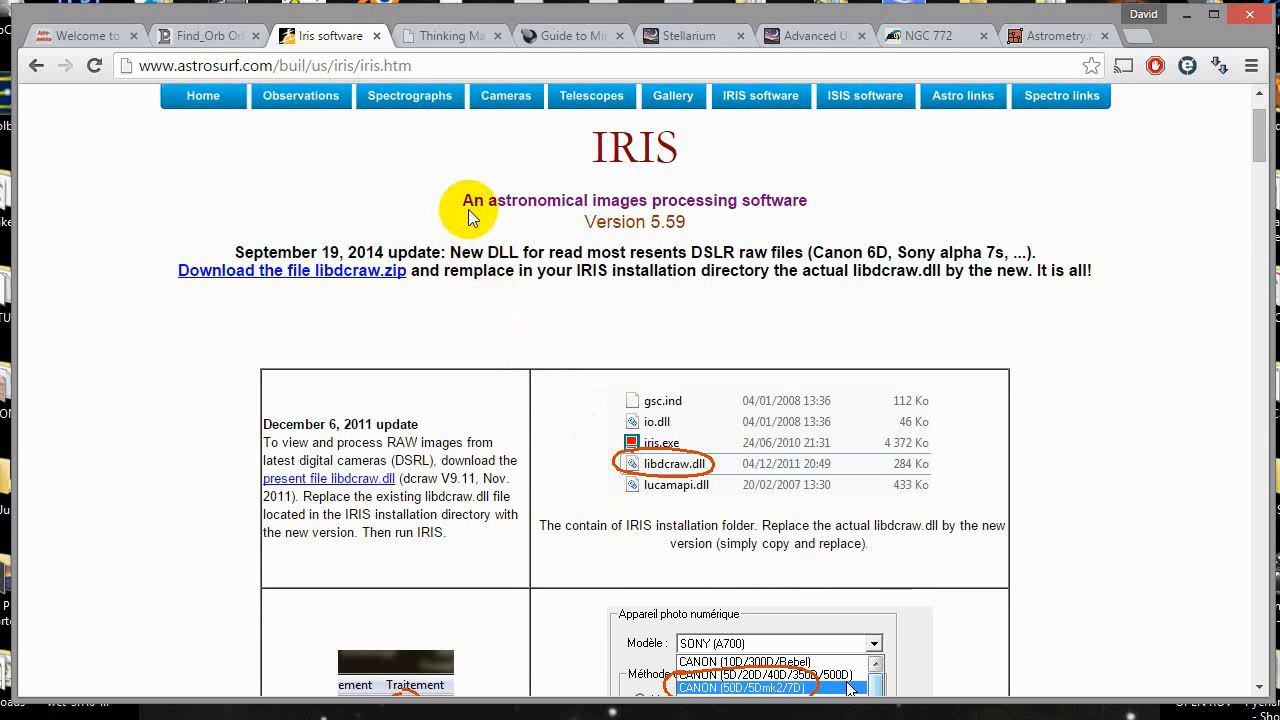
View the Dimension 4 download page, and launch the installed Dimension 4 program to inspect its time synchronization settings before closing it.
left_click(441, 36)
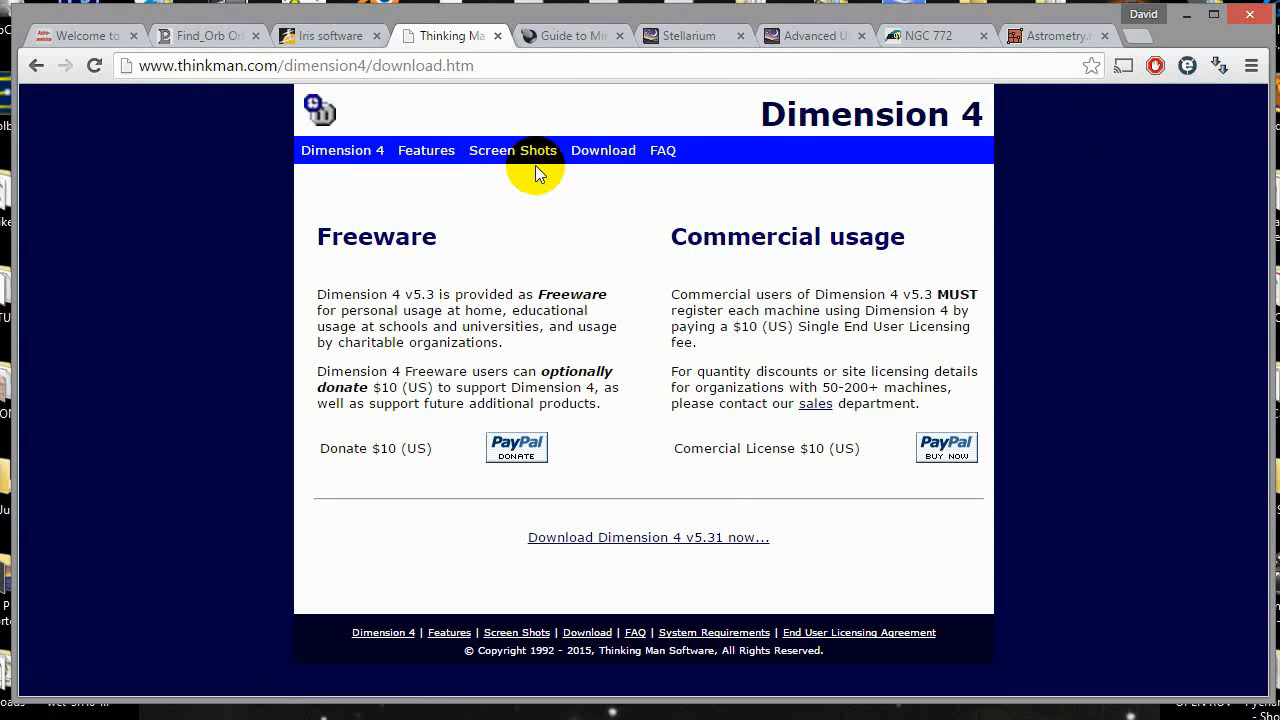
left_click(1187, 16)
double_click(153, 105)
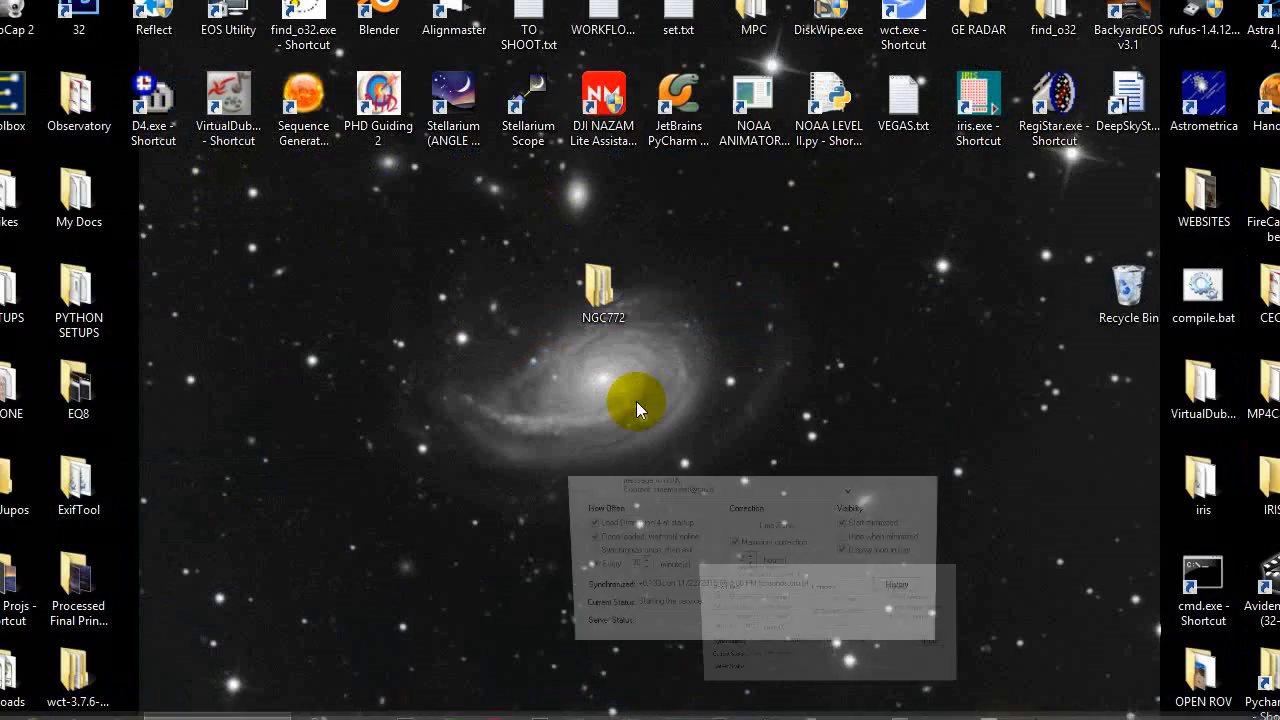
left_click(945, 713)
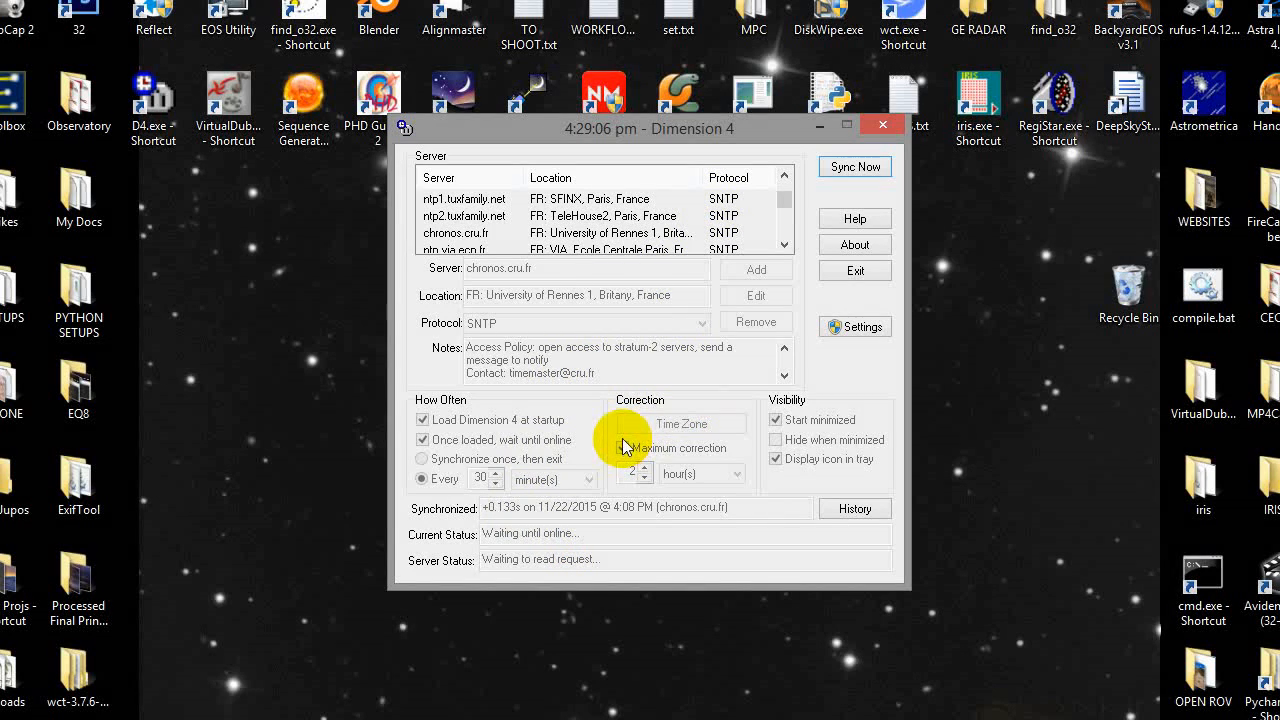
left_click(884, 126)
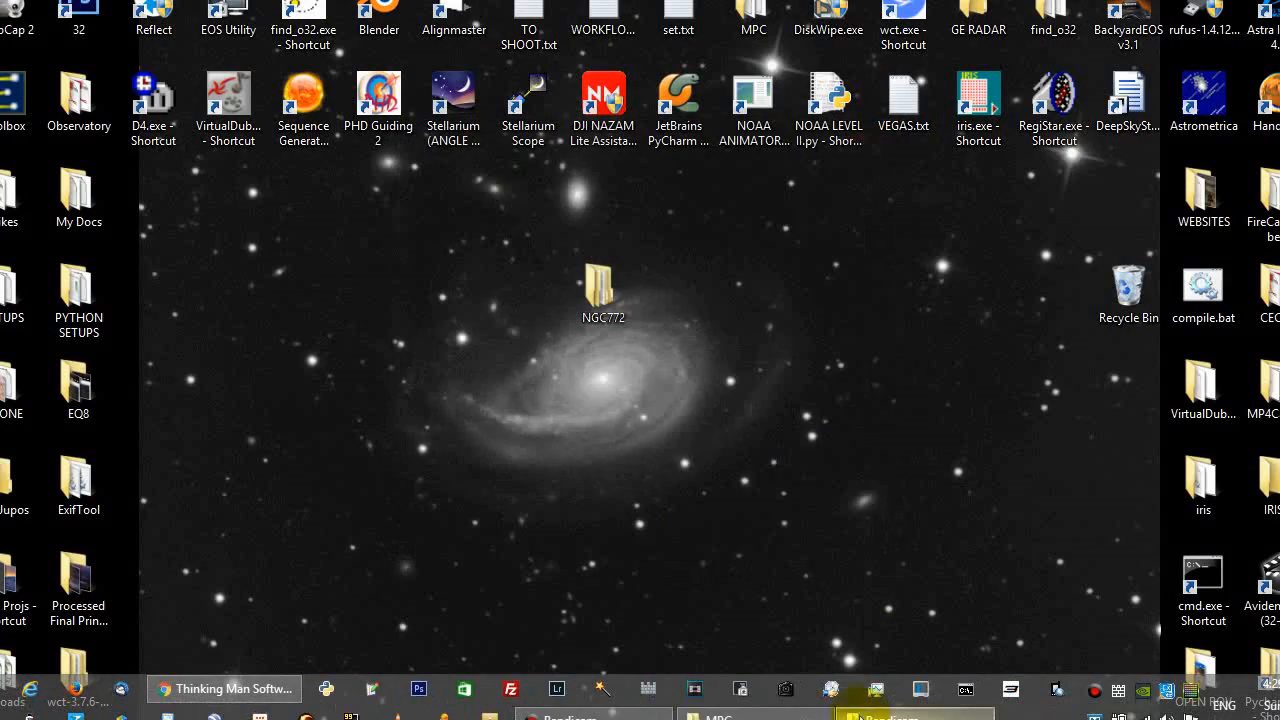
Return to the browser and review the Minor Planet Center's Guide to Minor Body Astrometry from its beginning through the equipment section.
left_click(247, 692)
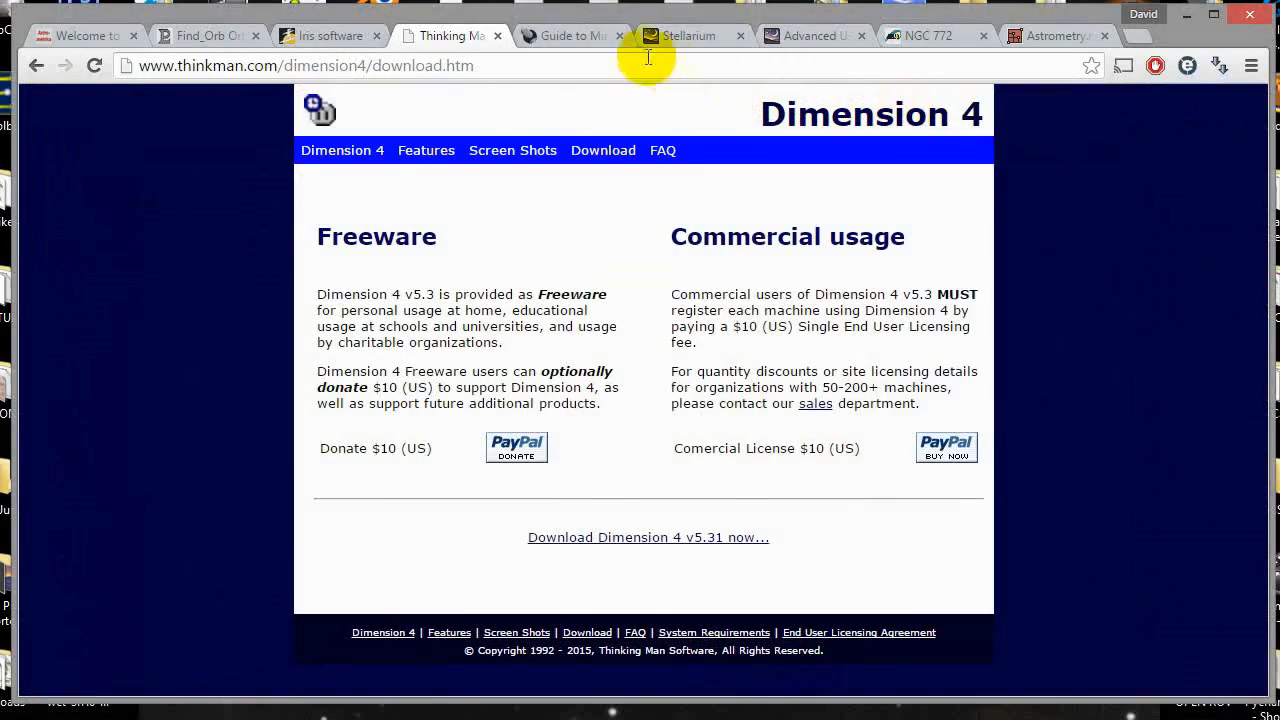
left_click(576, 41)
scroll(830, 335, "up", 20)
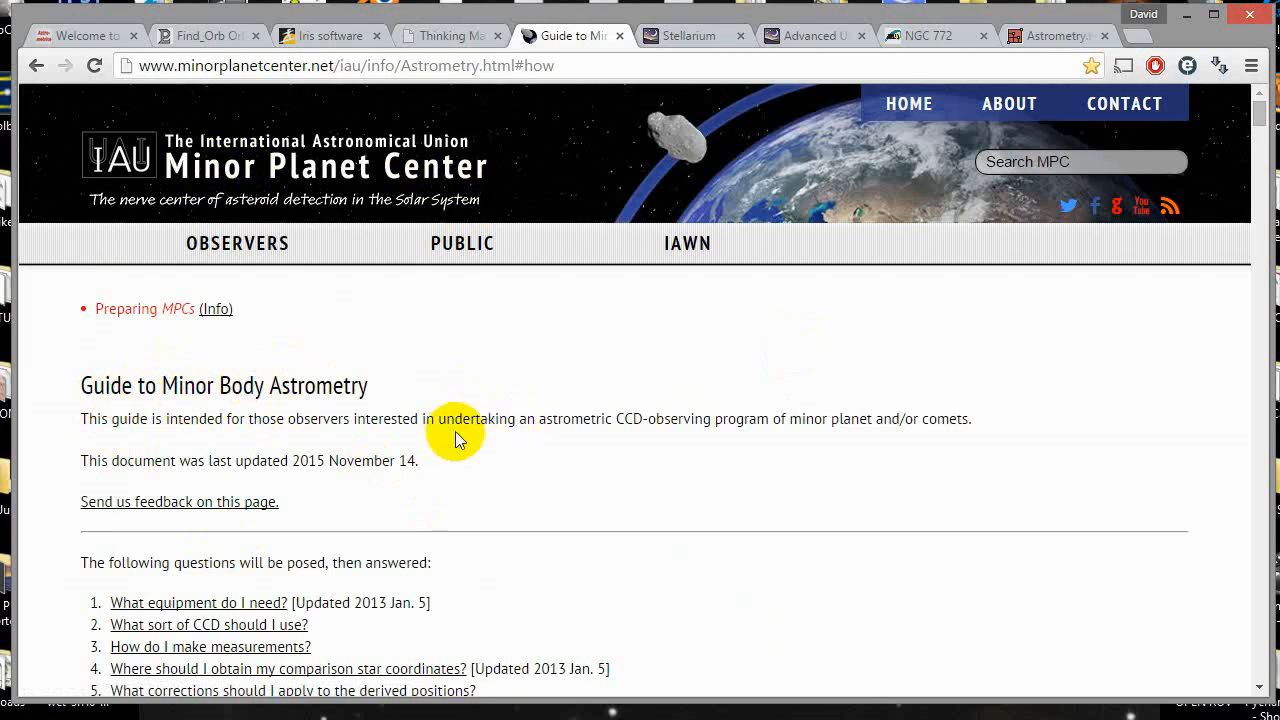
scroll(450, 440, "down", 7)
scroll(440, 510, "down", 4)
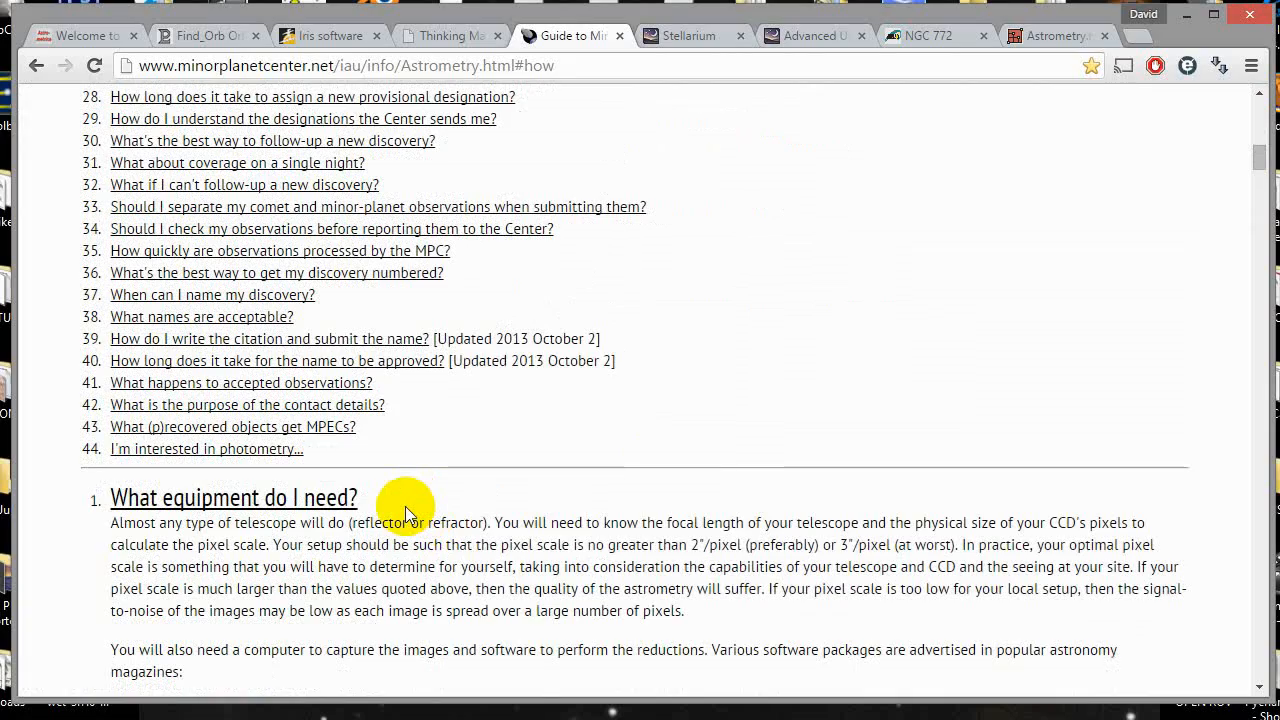
scroll(405, 510, "down", 4)
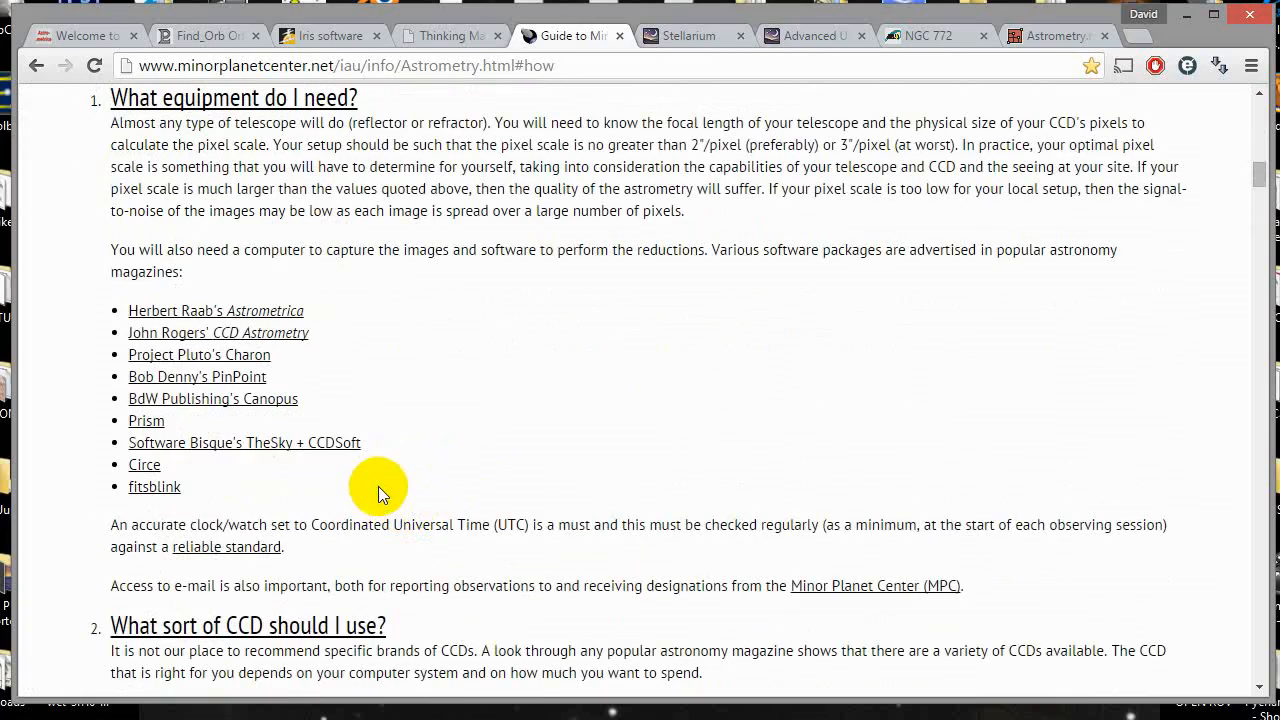
Examine the guide's sections on time signals, reporting, observatory codes, object identification, discovery follow-up and single-night coverage.
scroll(378, 486, "down", 15)
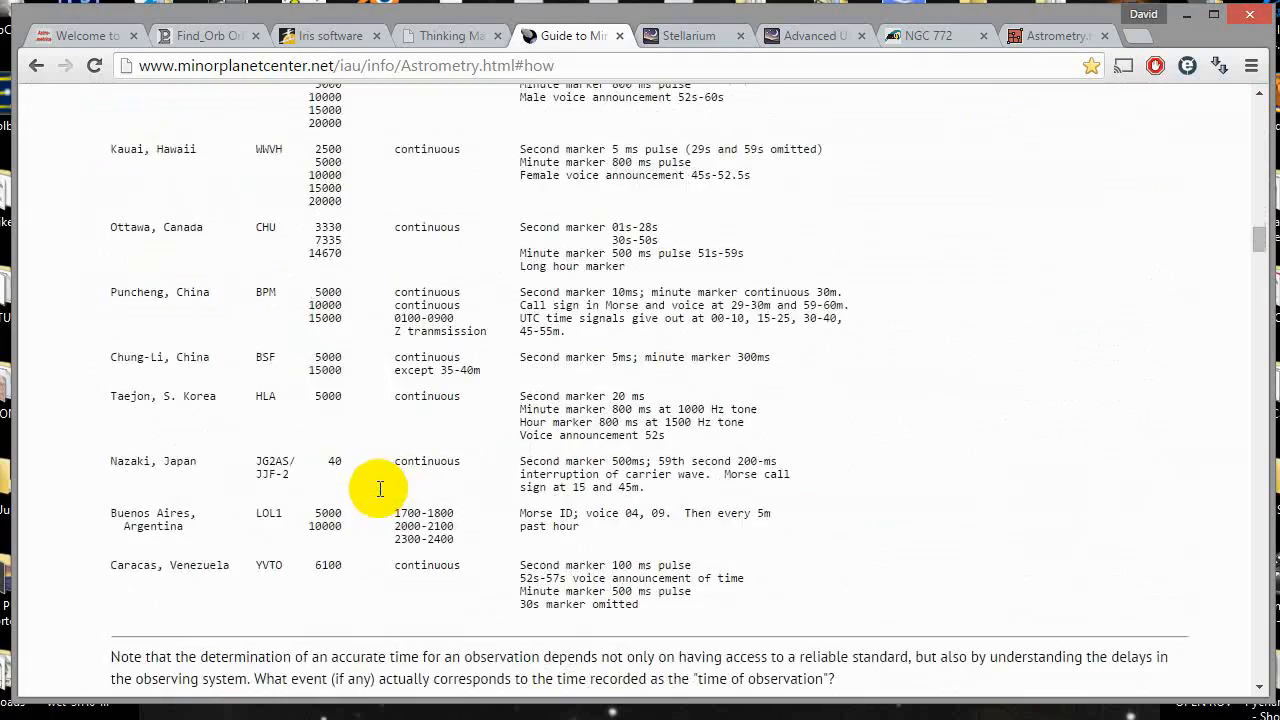
scroll(380, 489, "down", 5)
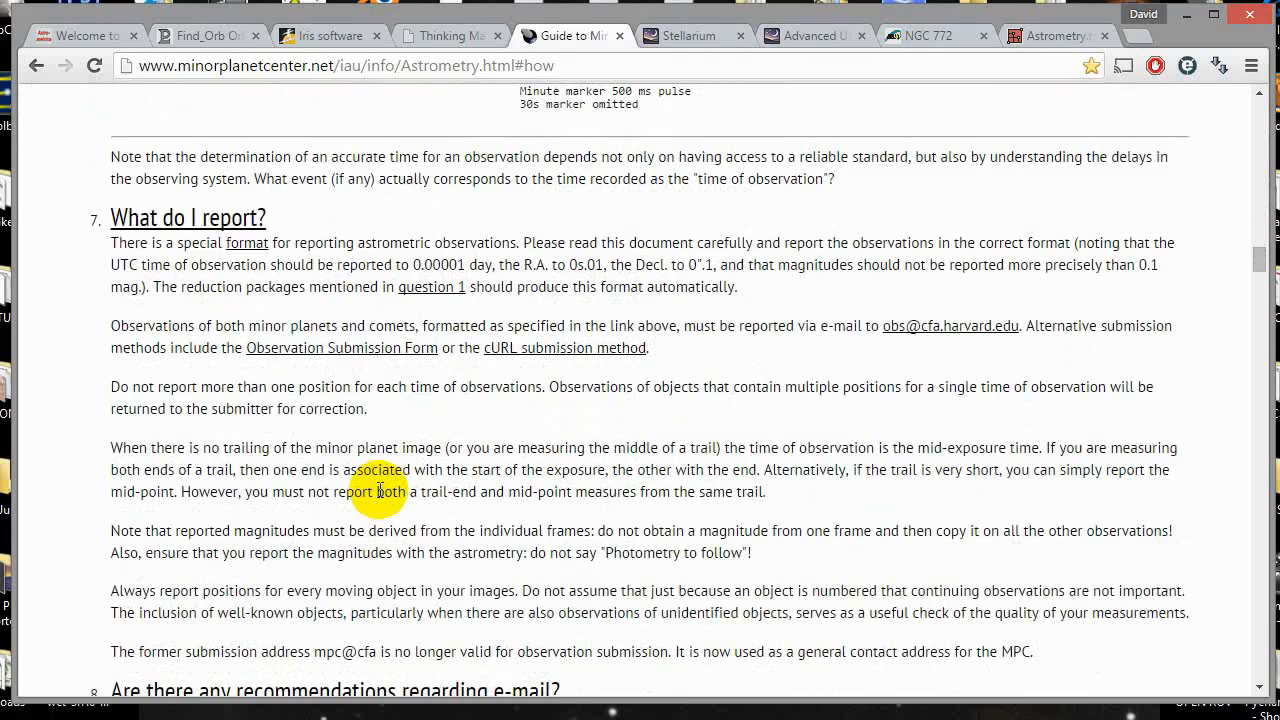
scroll(380, 490, "down", 4)
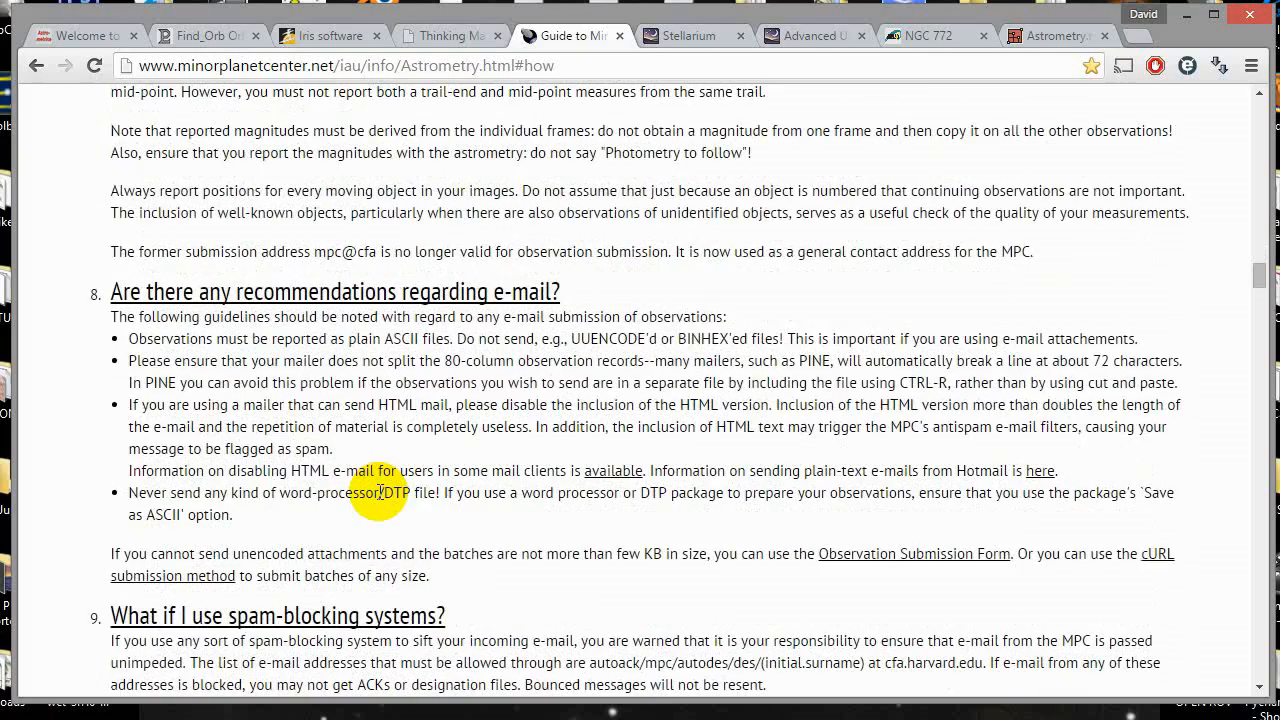
scroll(380, 492, "down", 11)
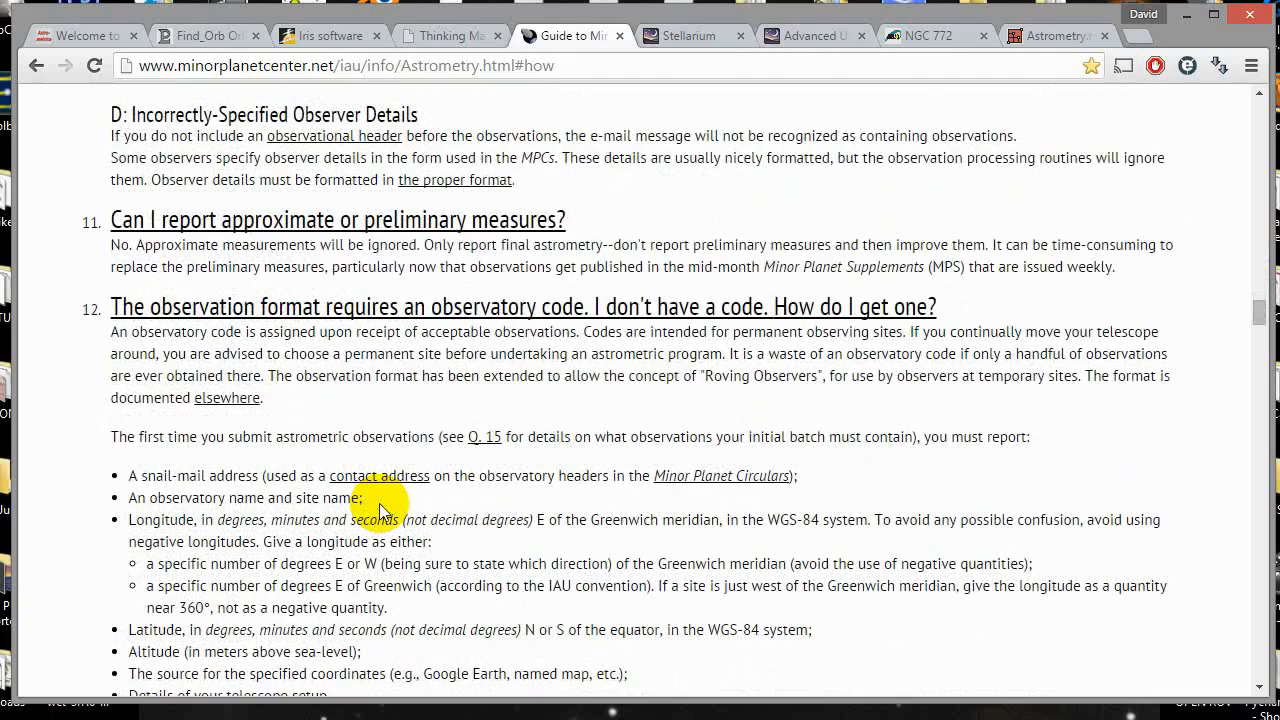
scroll(380, 508, "down", 5)
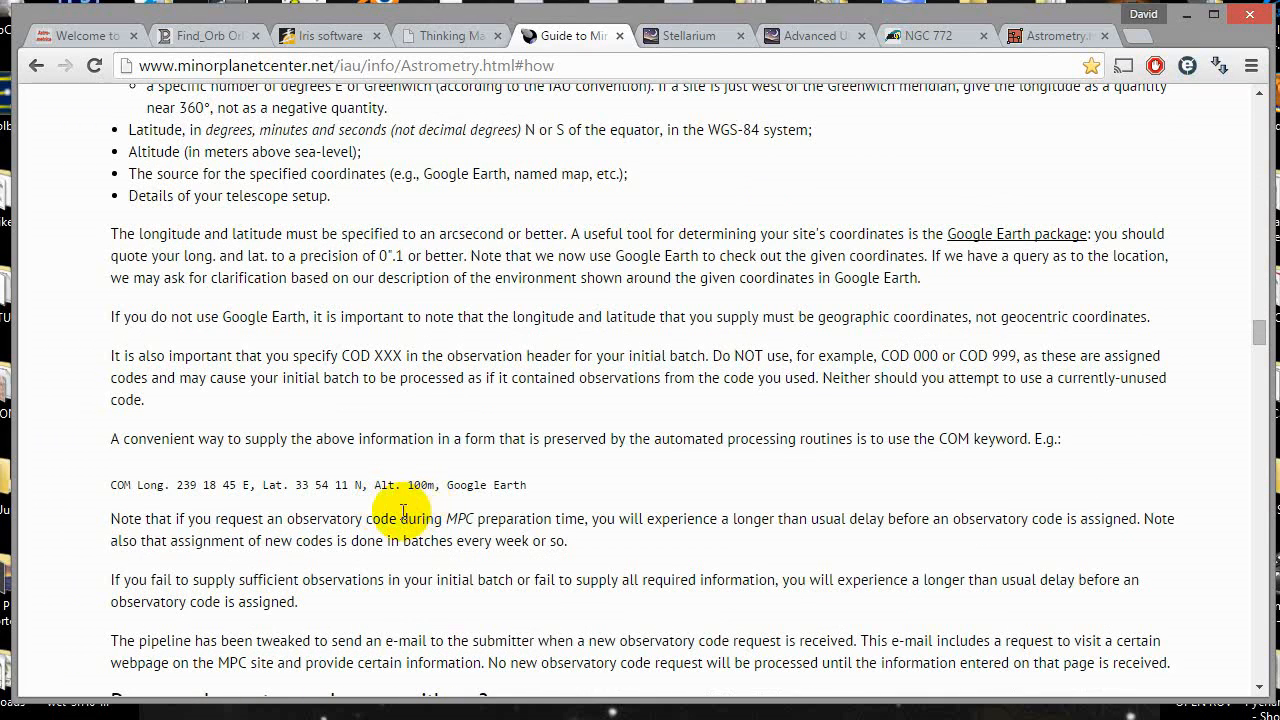
scroll(403, 512, "down", 12)
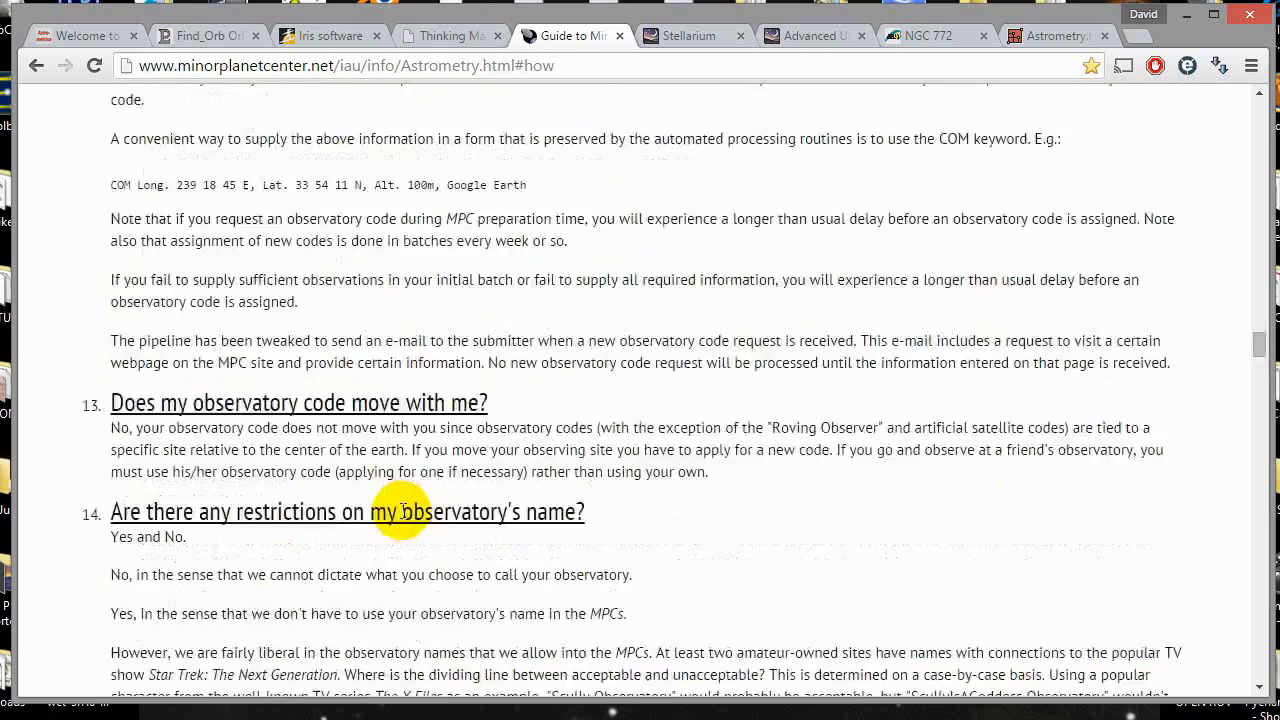
scroll(403, 515, "down", 6)
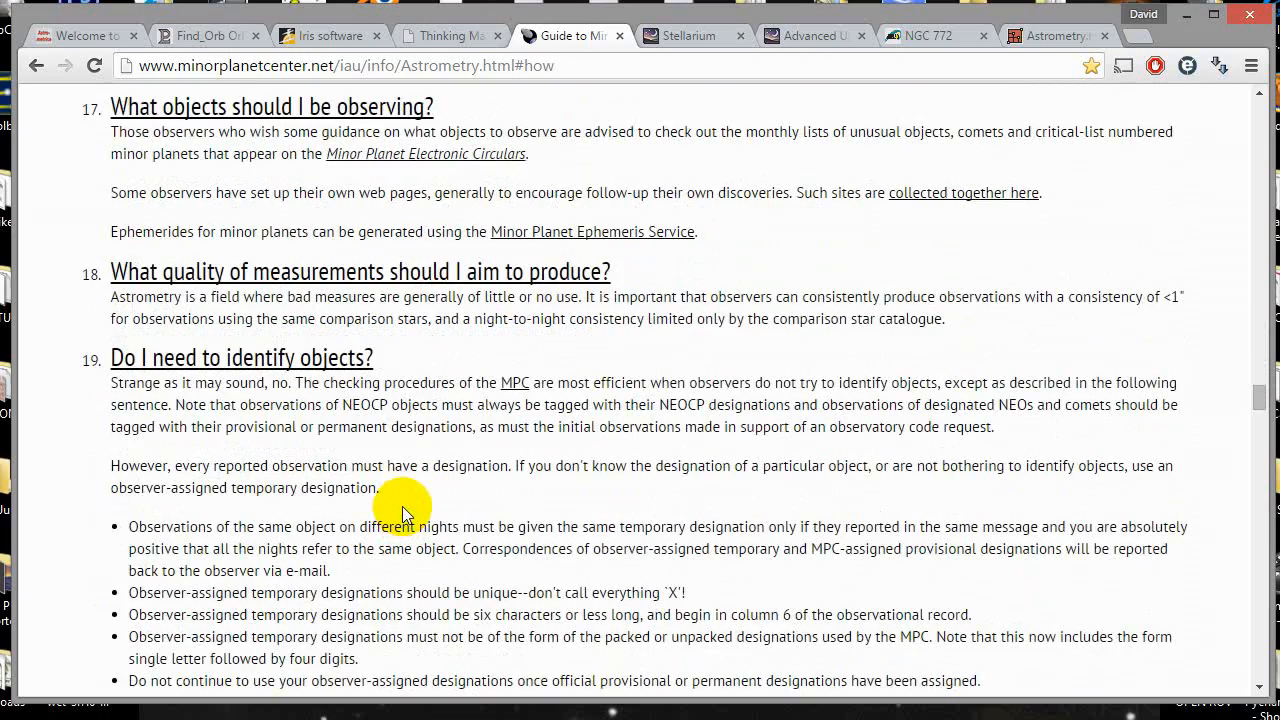
scroll(402, 510, "down", 20)
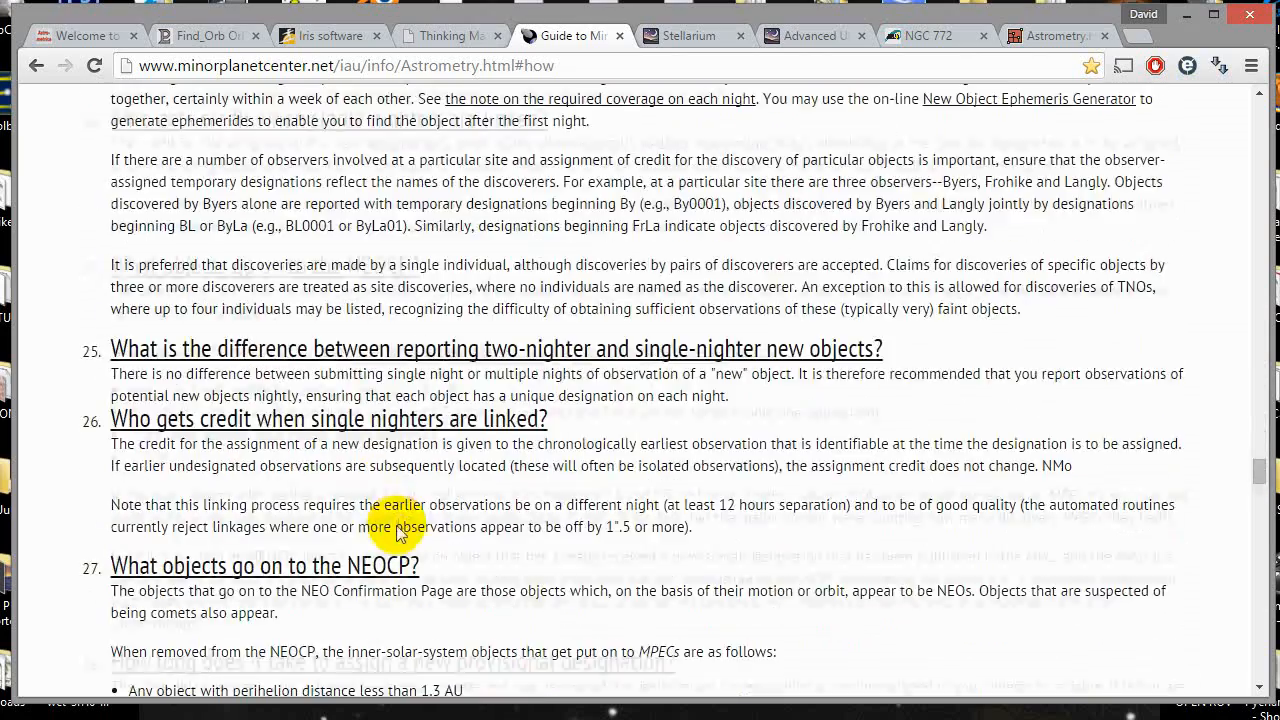
scroll(395, 524, "down", 5)
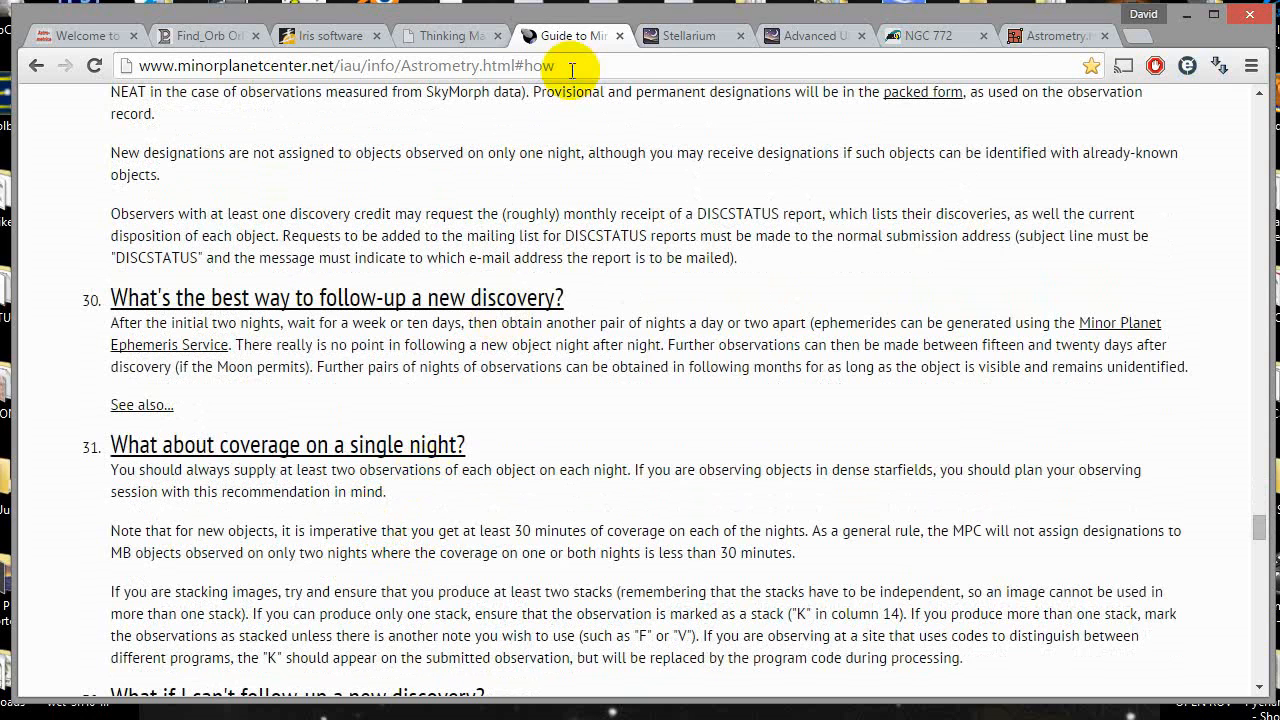
View the Stellarium home page and highlight the orbital parameters in the Ceres example entry on the advanced use page.
left_click(687, 35)
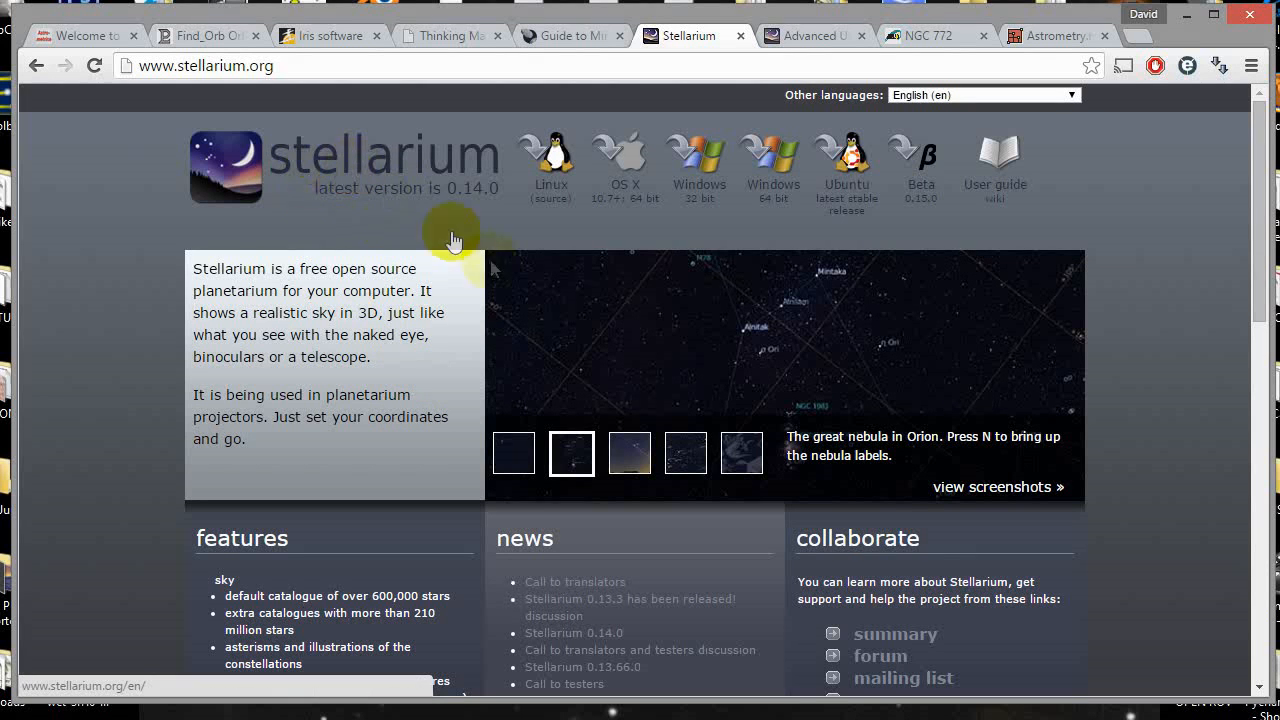
left_click(806, 35)
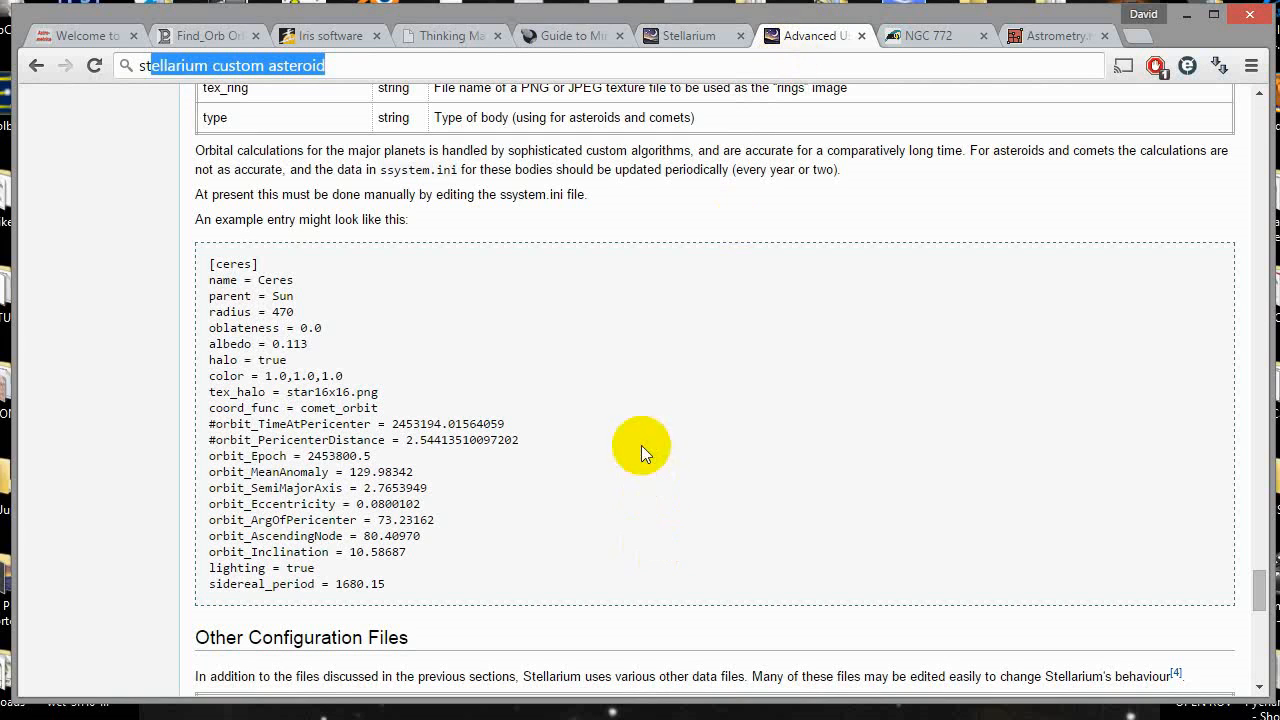
left_click_drag(468, 574, 274, 362)
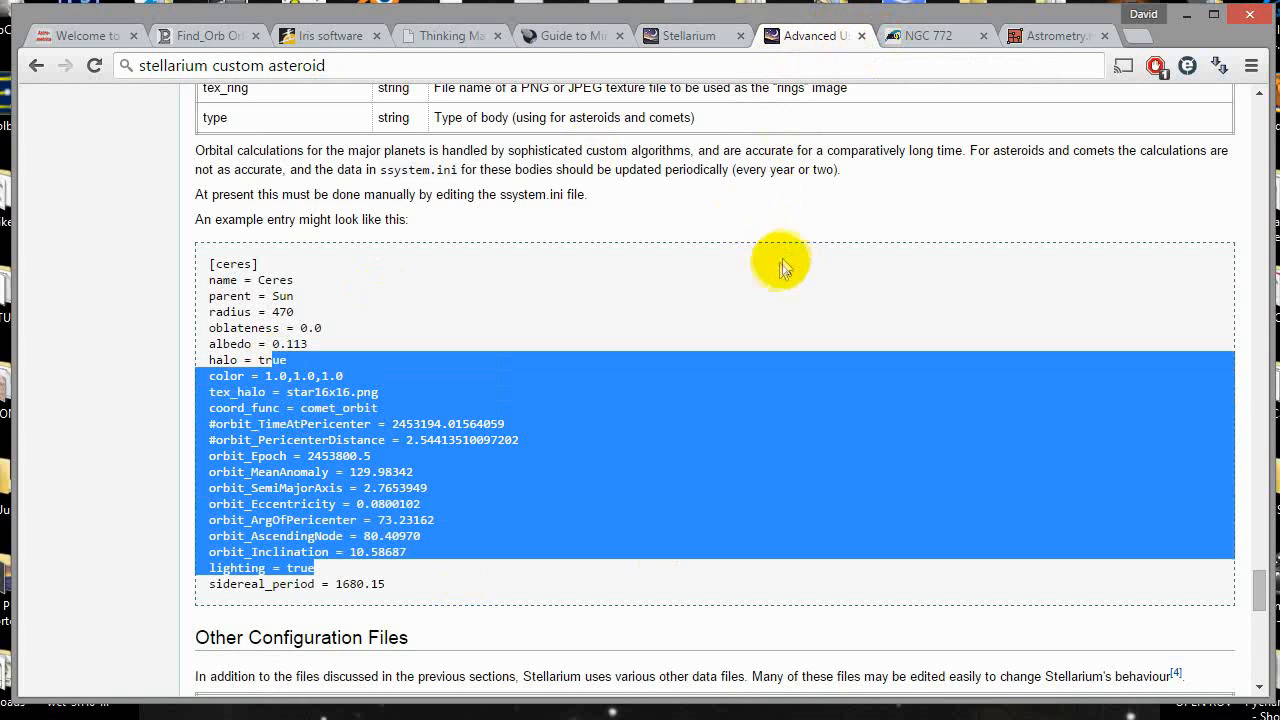
Review the SIMBAD basic data for NGC 772 and view the Astrometry.net upload page.
left_click(968, 35)
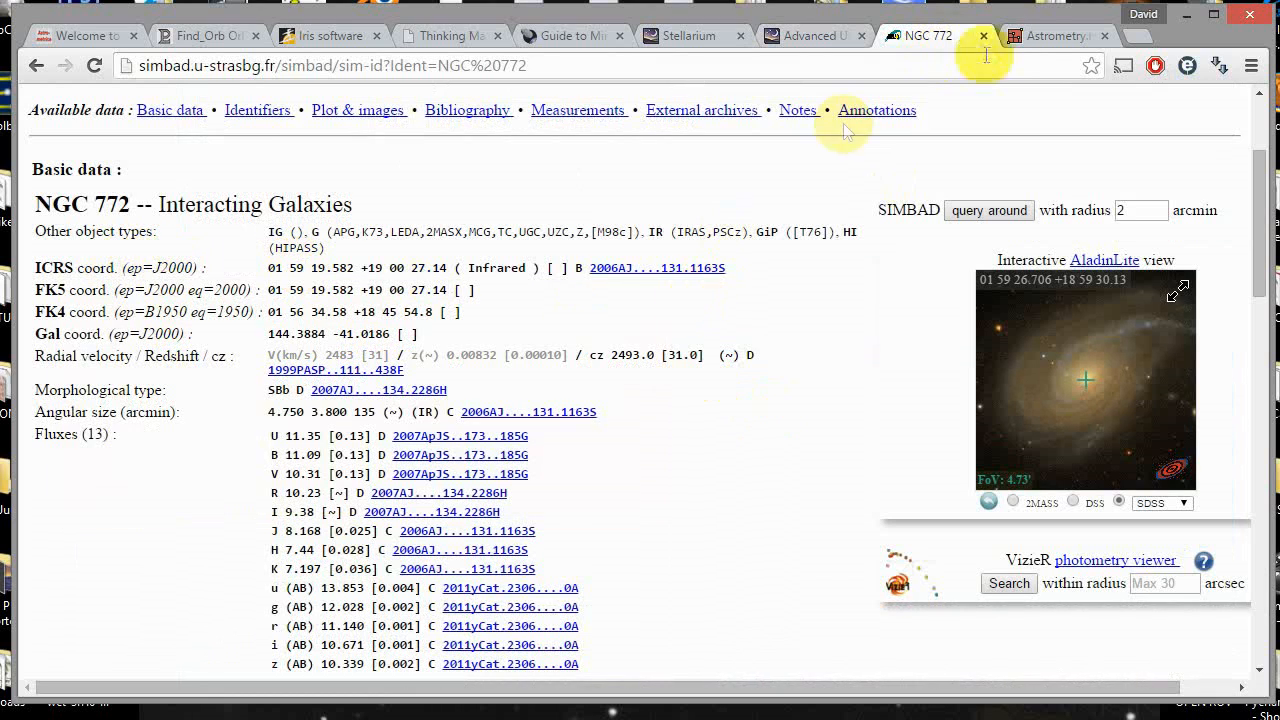
scroll(309, 152, "up", 2)
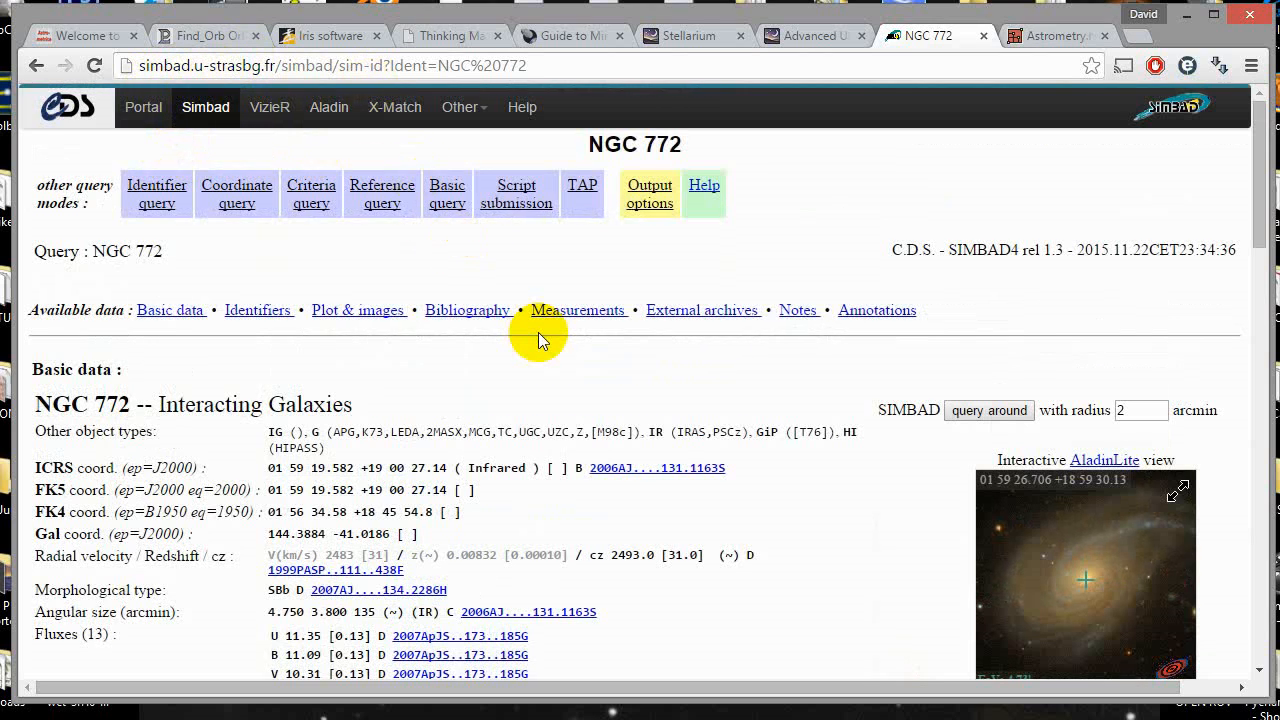
scroll(536, 338, "down", 1)
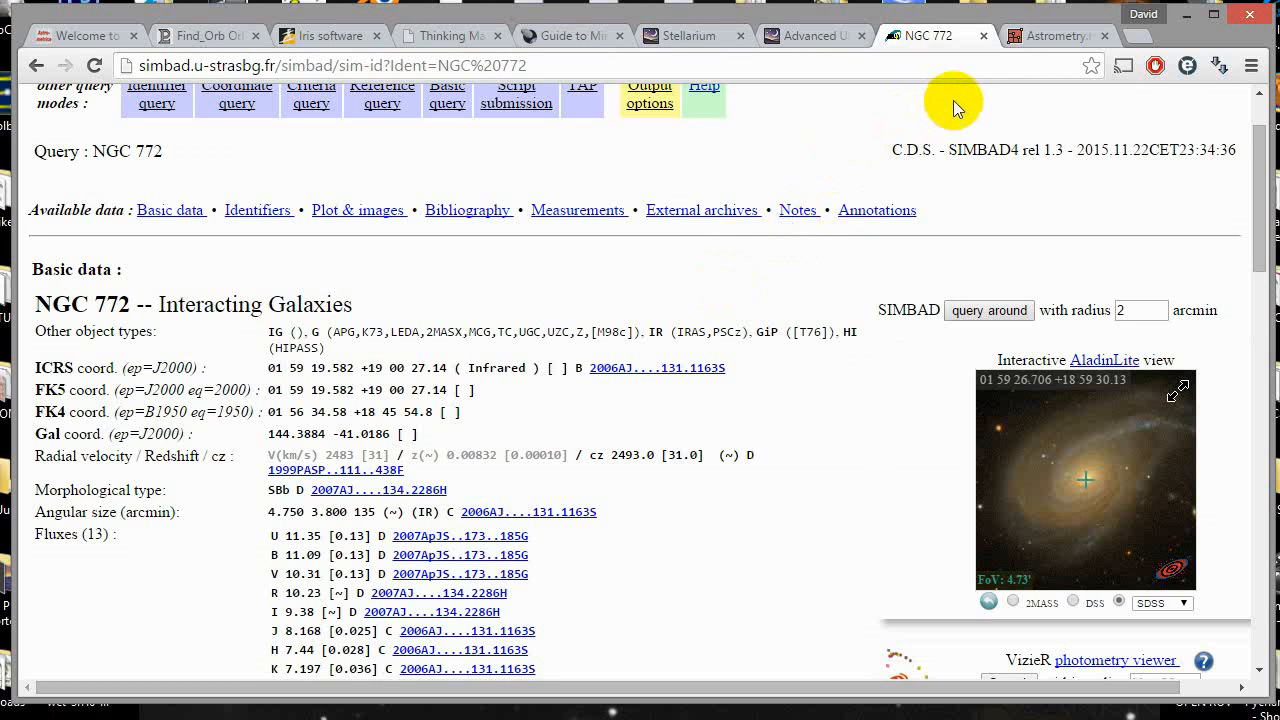
left_click(1047, 42)
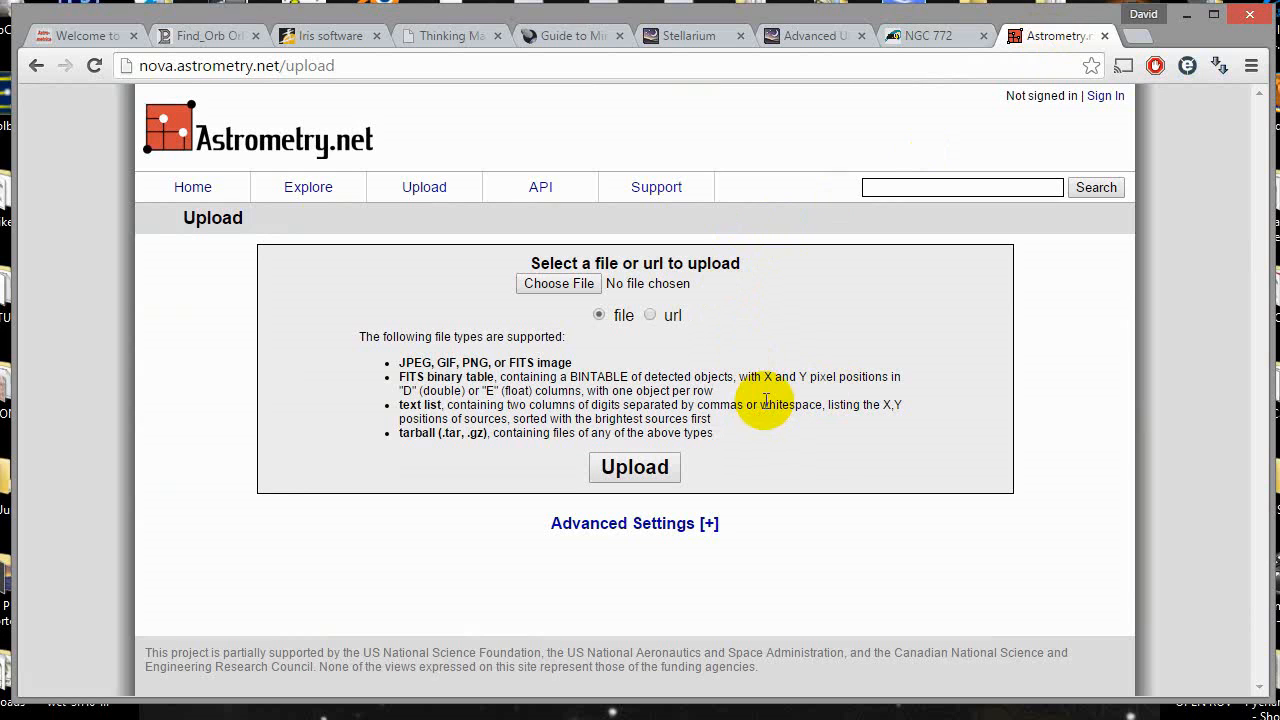
Open the Lights folder inside the desktop's NGC772 folder and look through its FIT light frames.
key("super+d")
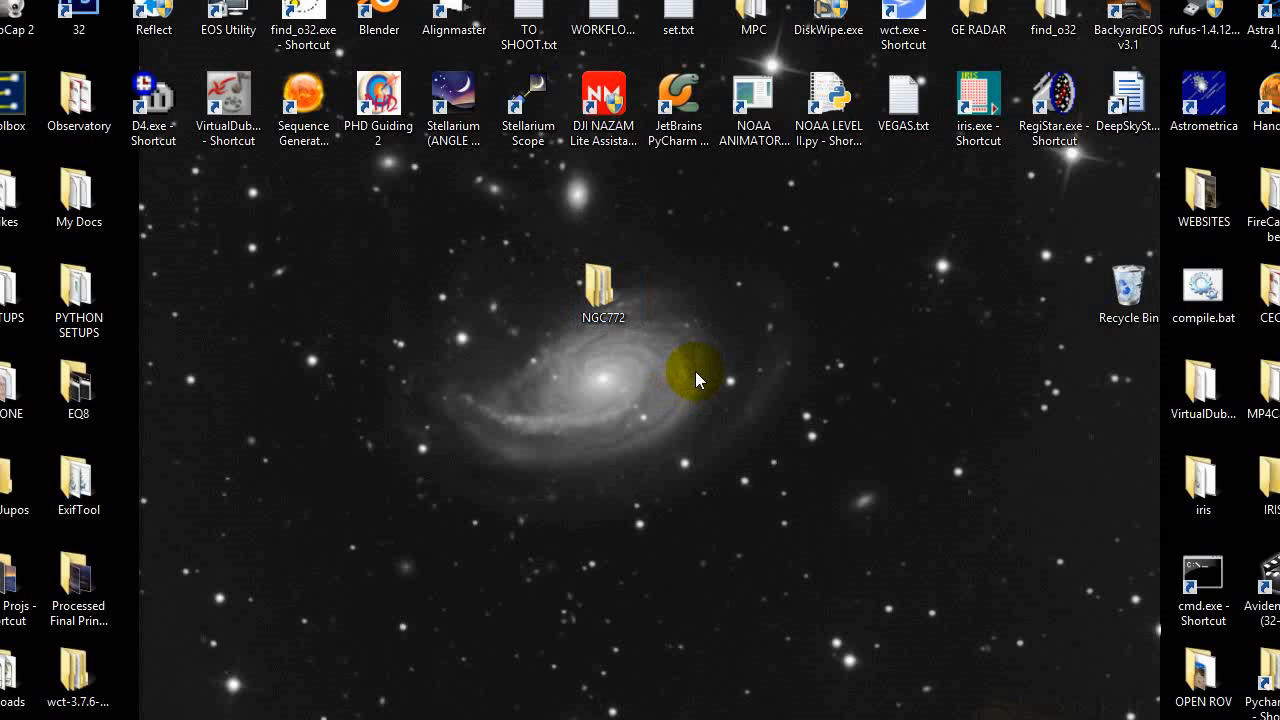
double_click(600, 287)
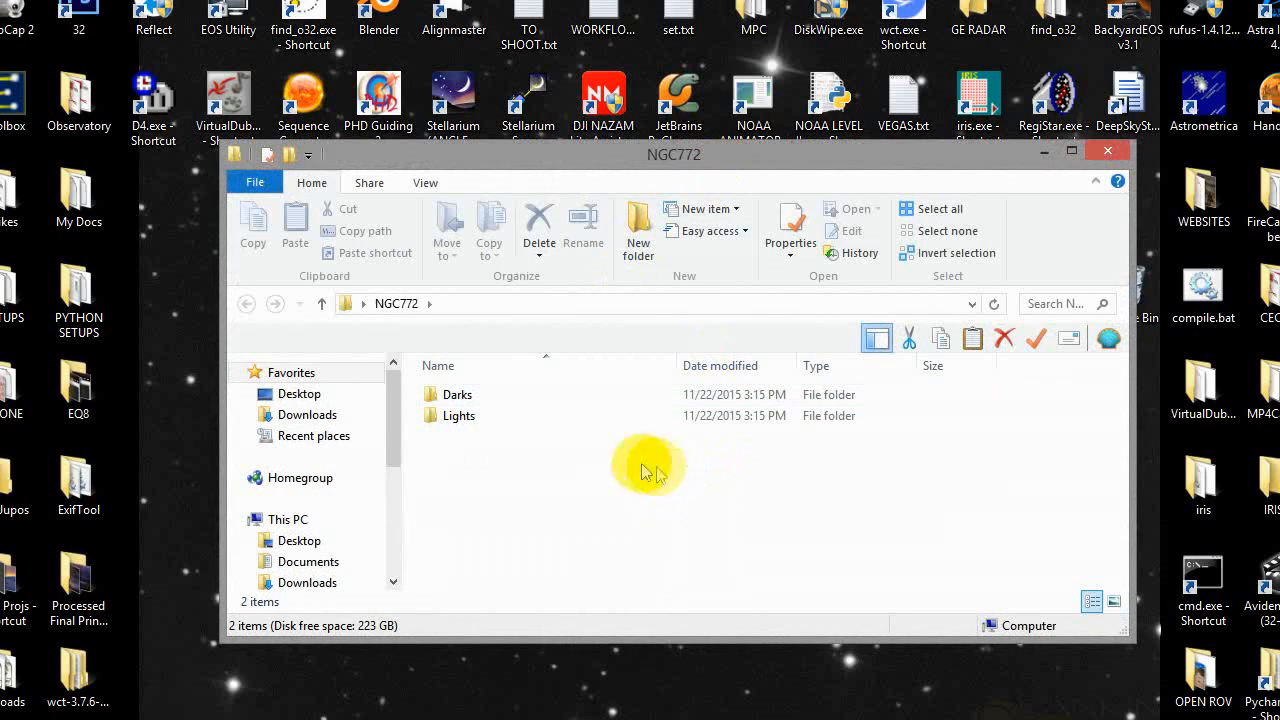
left_click(462, 398)
left_click(465, 418)
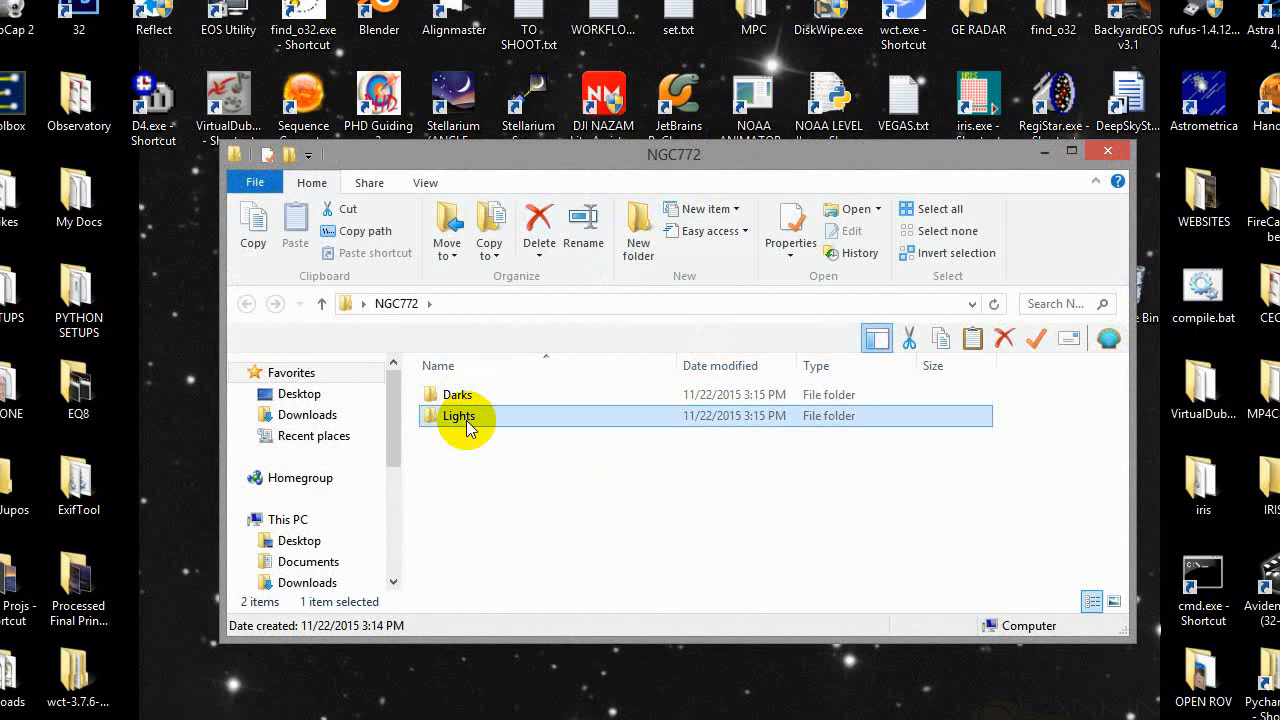
left_click(458, 397)
left_click(460, 418)
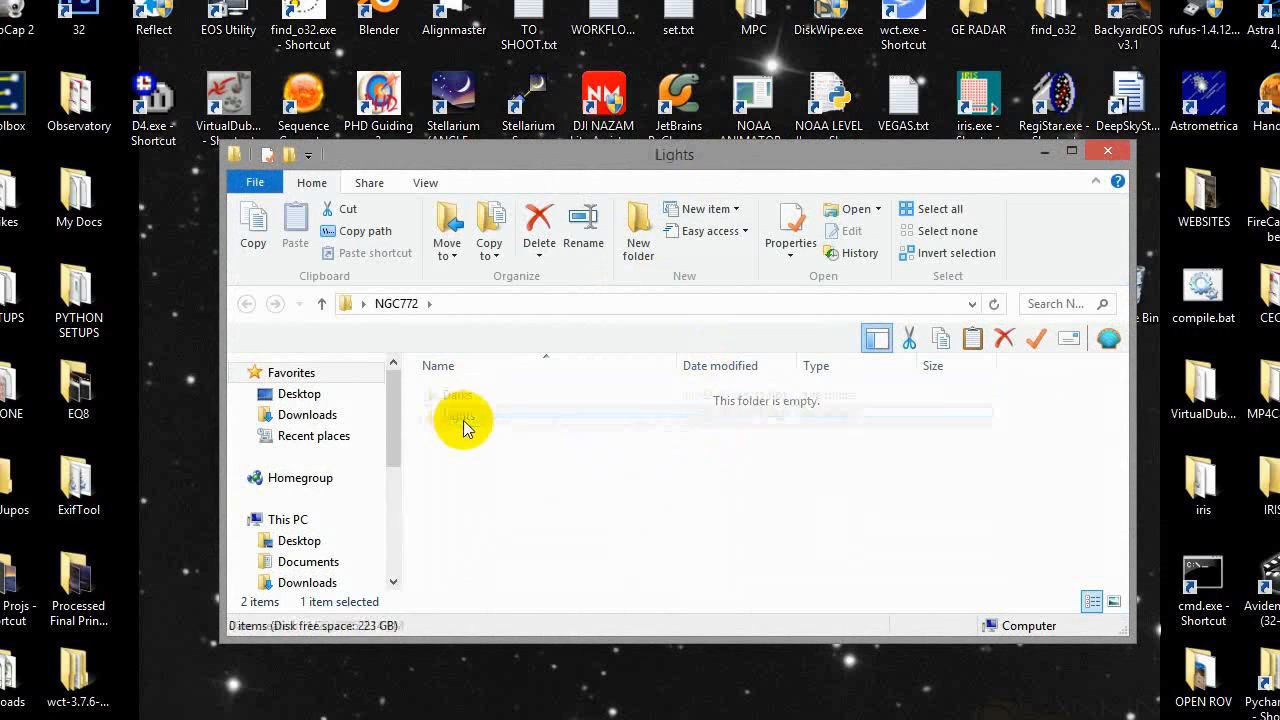
double_click(460, 418)
left_click_drag(652, 157, 642, 113)
scroll(530, 470, "down", 5)
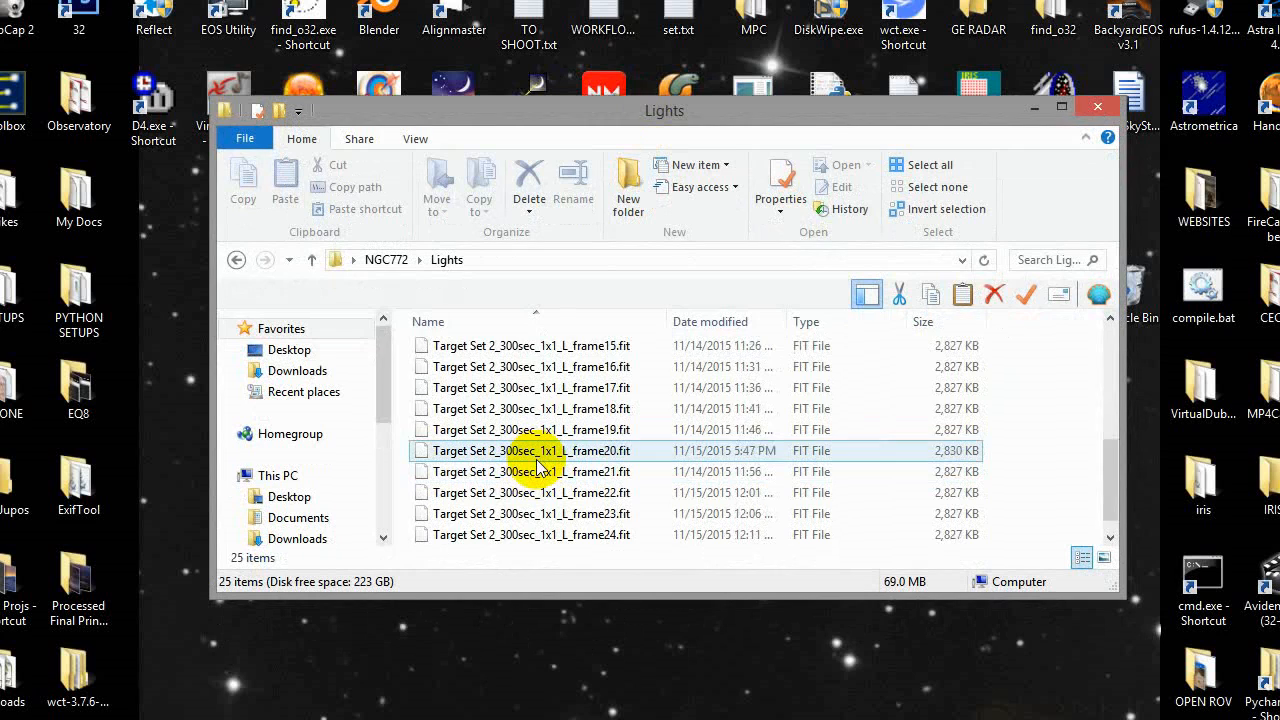
Look through the full list of FIT light frames in the Lights folder.
scroll(535, 470, "up", 5)
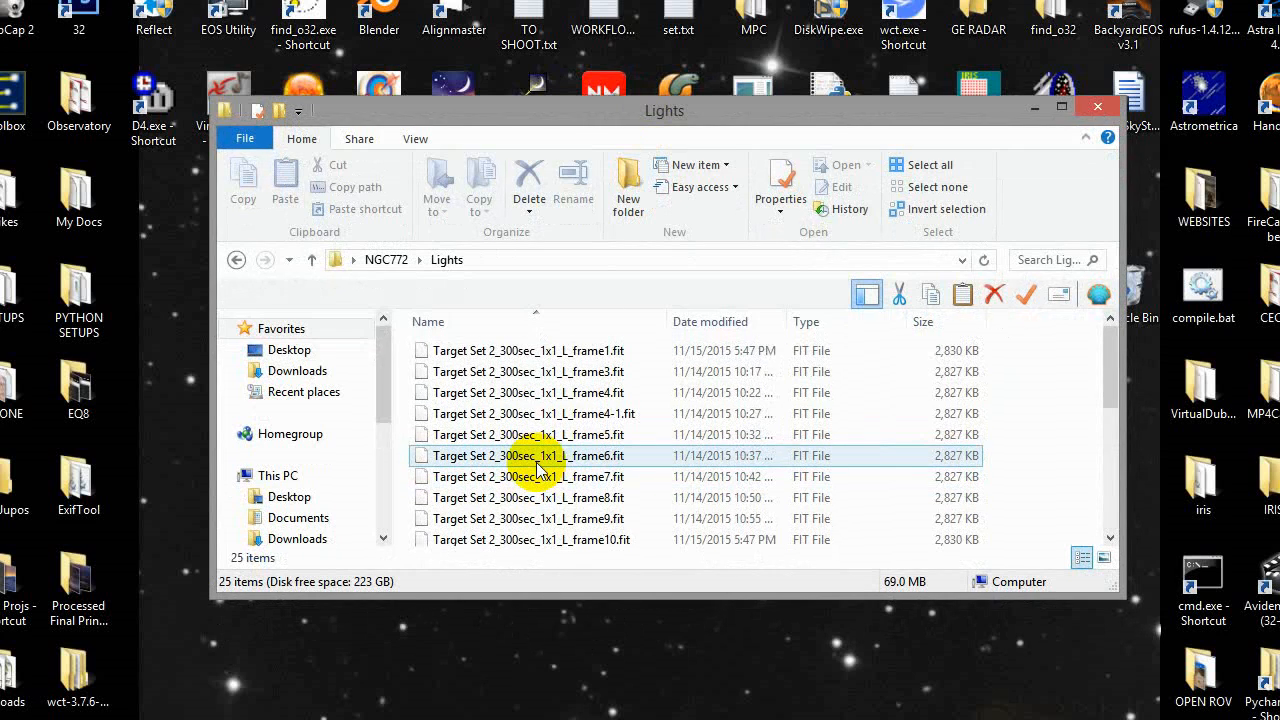
scroll(537, 470, "down", 5)
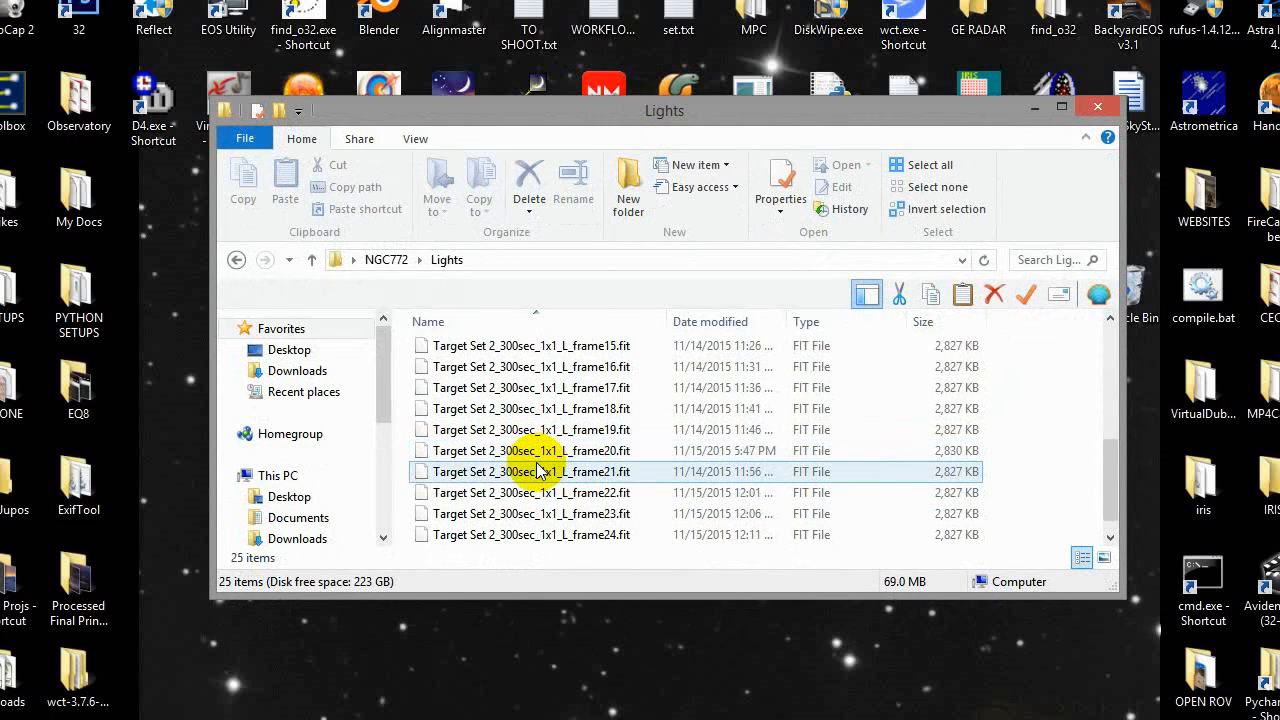
scroll(537, 470, "up", 5)
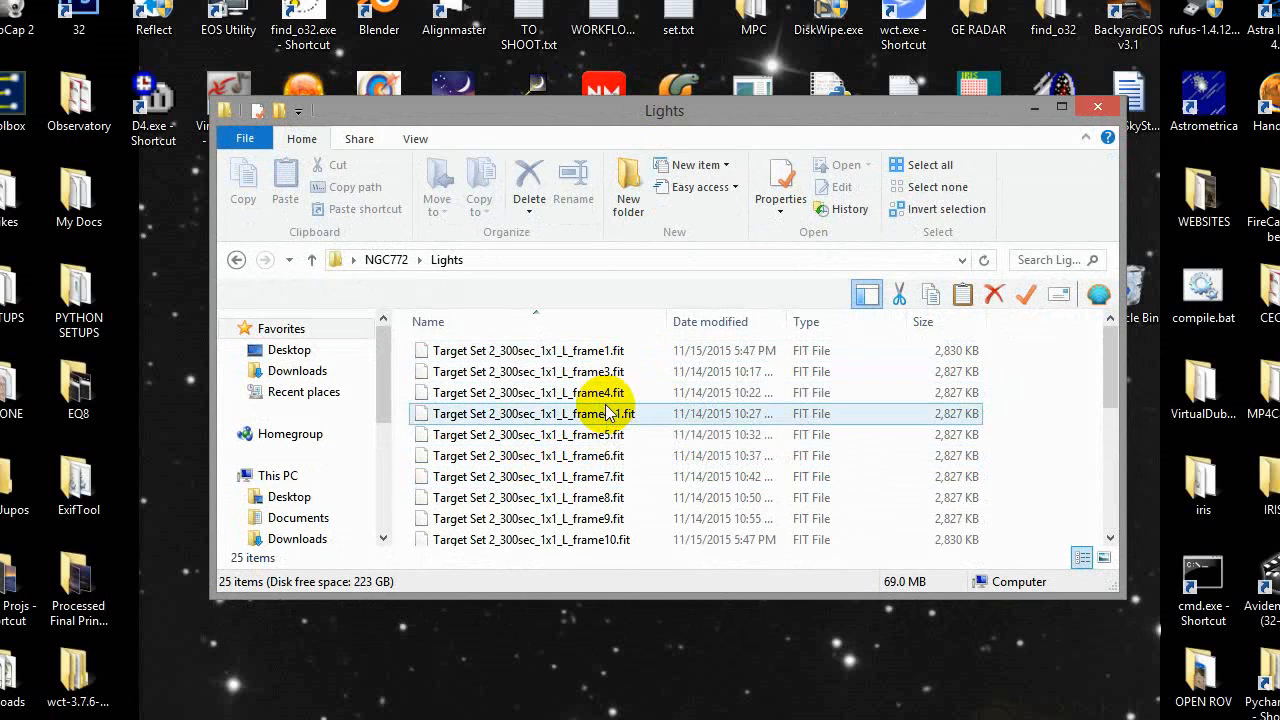
Move light frames 1, 5, 10, 15, 20 and 25 from the Lights folder into the desktop's IRISW folder.
mouse_move(761, 109)
left_mouse_down()
mouse_move(697, 120)
mouse_move(698, 193)
mouse_move(742, 107)
left_mouse_up()
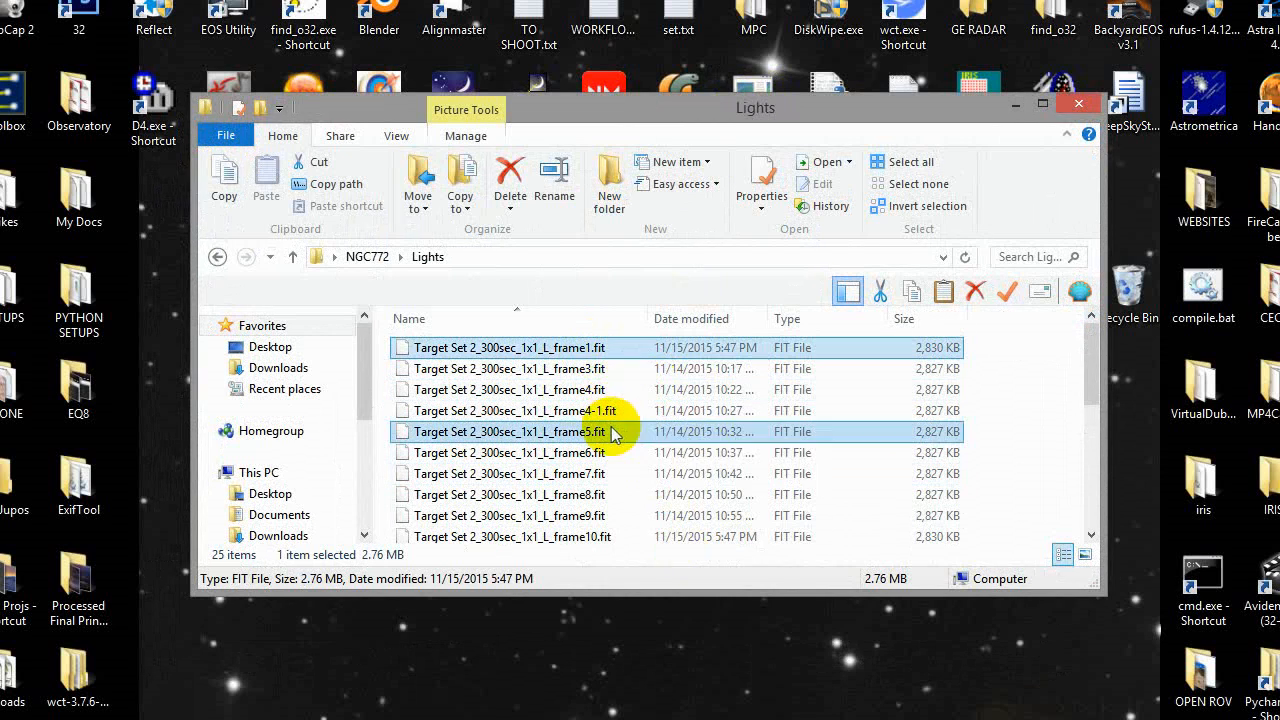
left_click(540, 431, "ctrl")
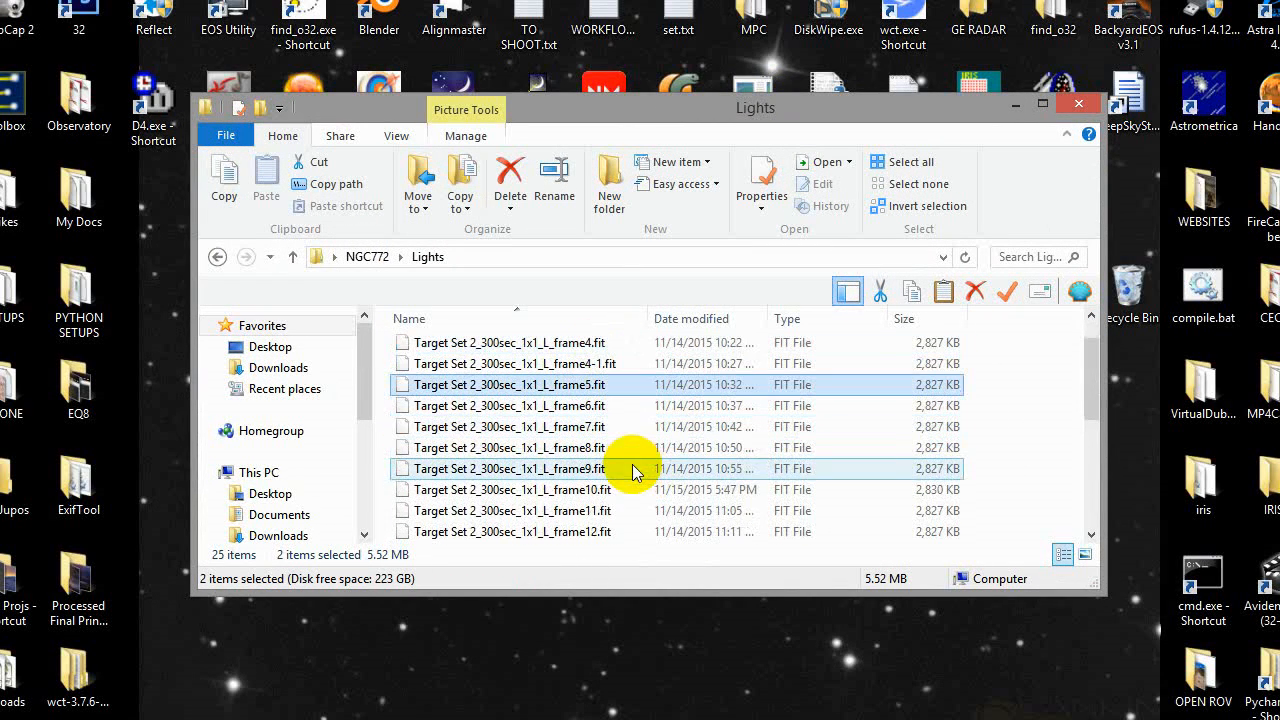
left_click(677, 534, "ctrl")
scroll(680, 500, "down", 3)
left_click(680, 470, "ctrl")
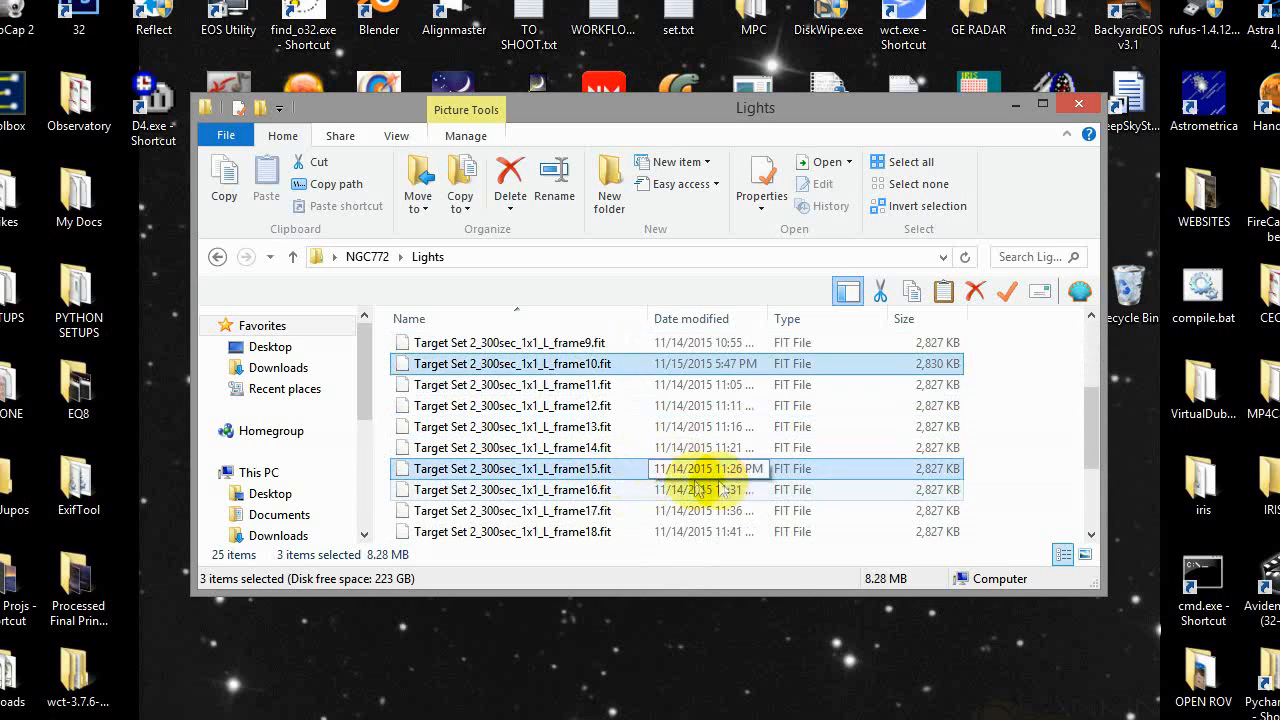
scroll(680, 470, "down", 2)
left_click(614, 449, "ctrl")
scroll(640, 470, "down", 1)
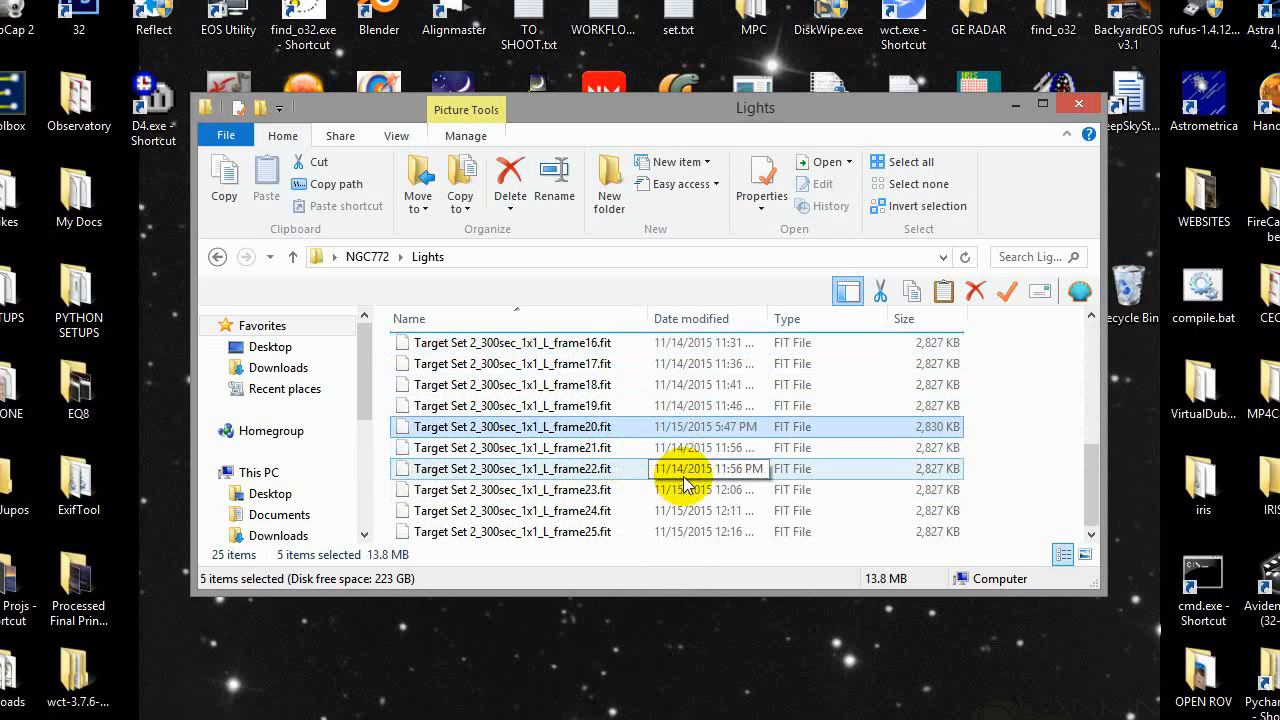
left_click(641, 545, "ctrl")
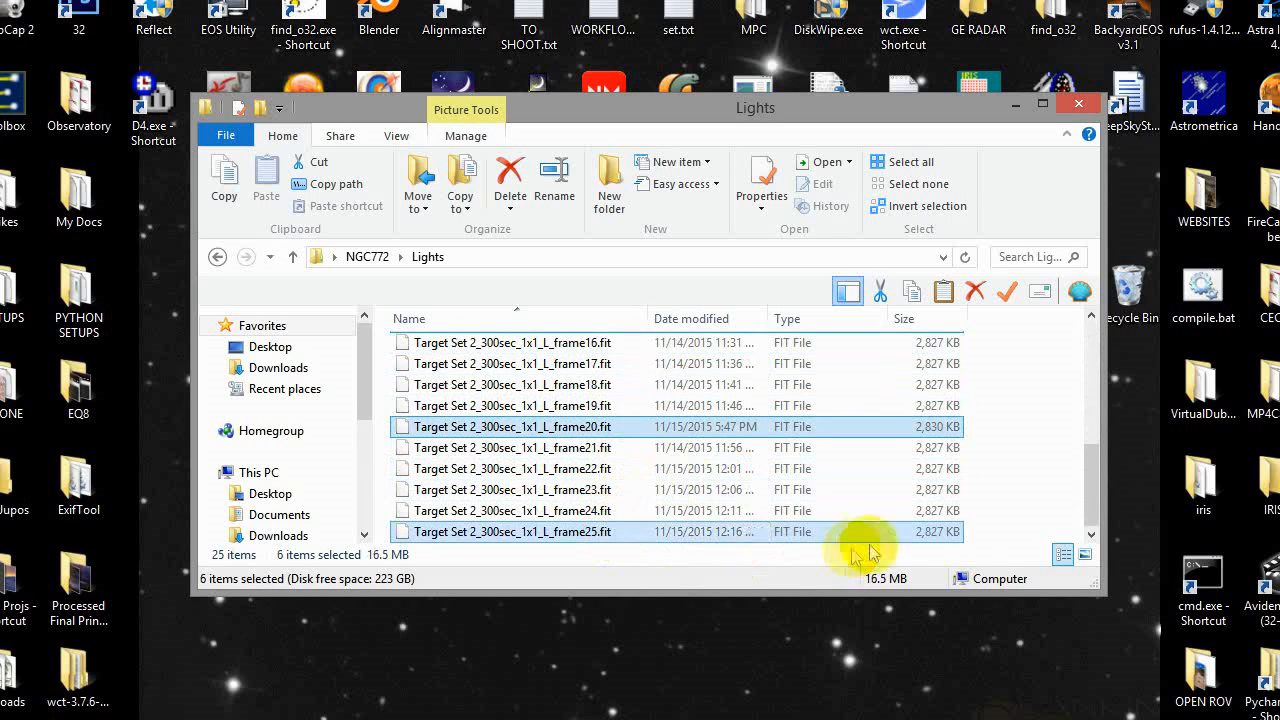
double_click(1266, 495)
left_click_drag(600, 120, 1024, 178)
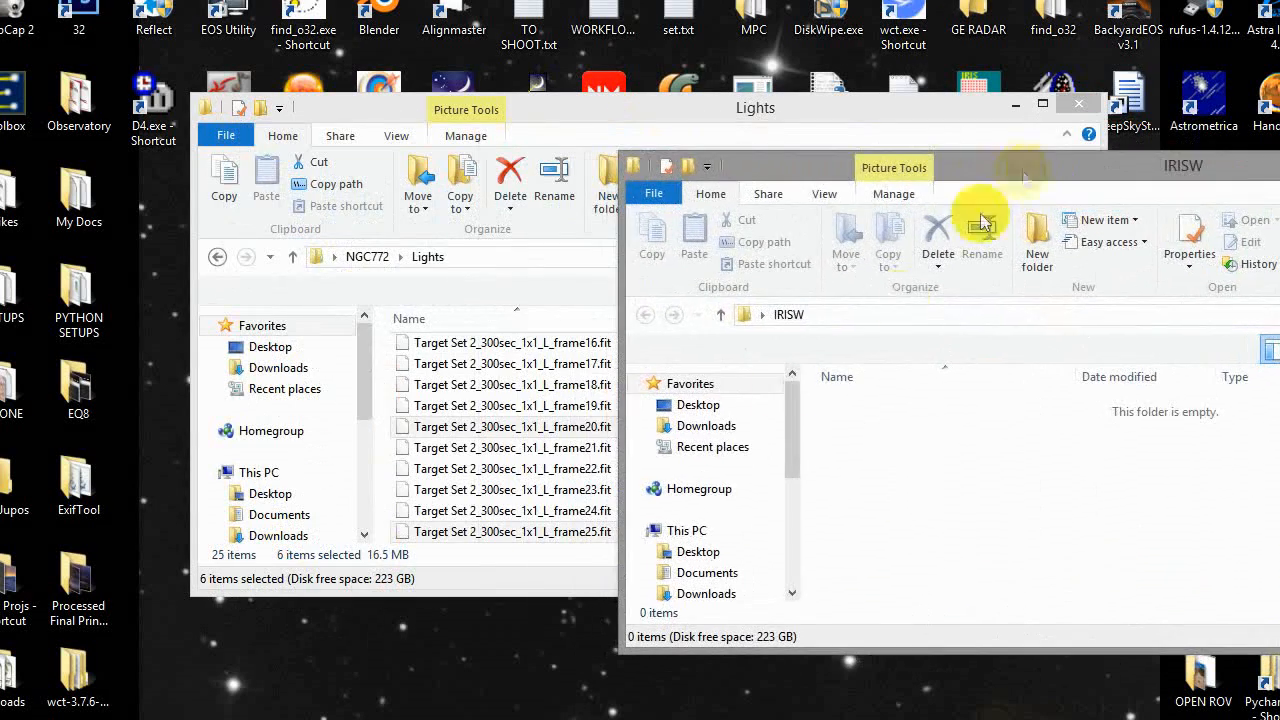
left_click_drag(450, 426, 1008, 483)
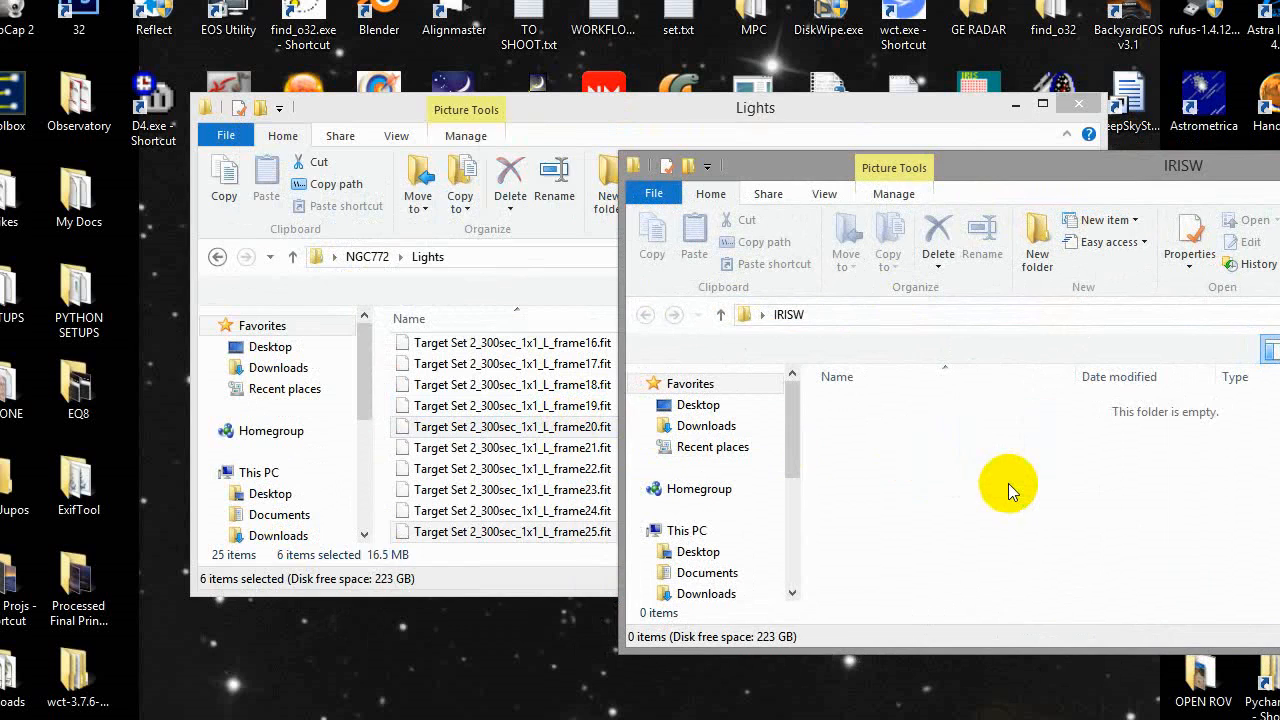
Rename light frames 1, 5 and 10 in the IRISW folder as c1, c2 and c3, keeping the .fit extension.
left_click(988, 407)
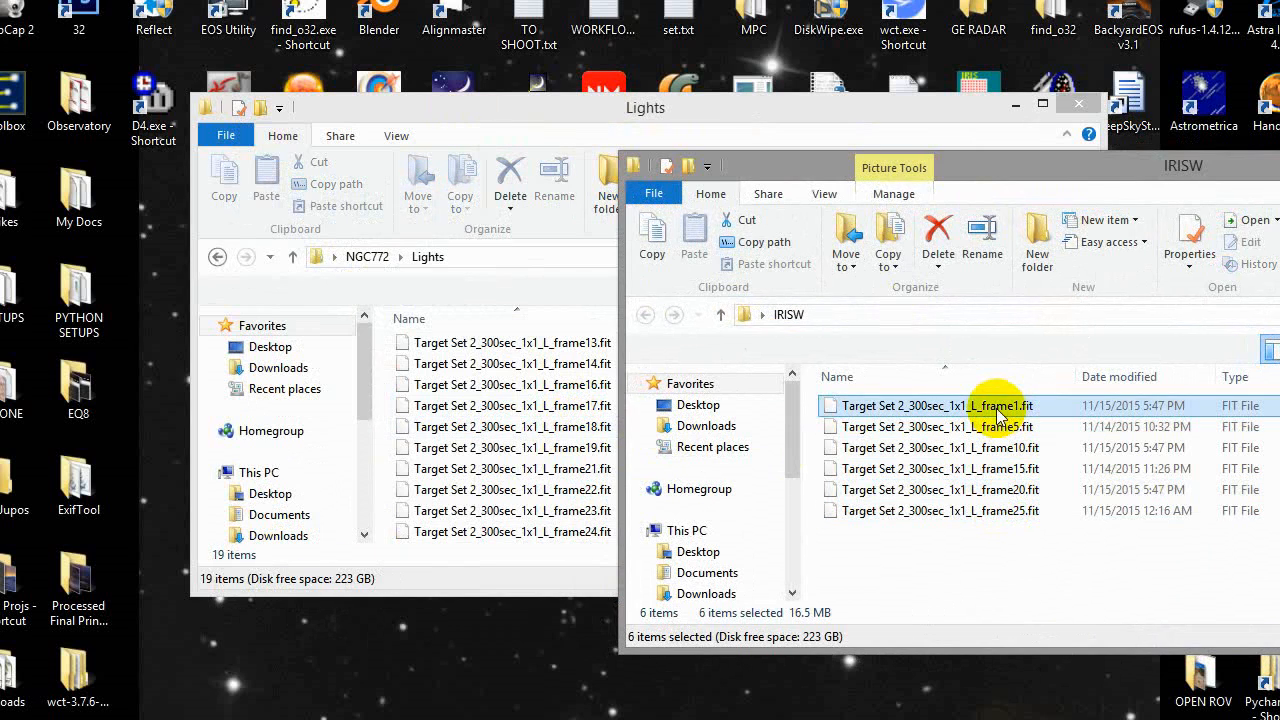
key("F2")
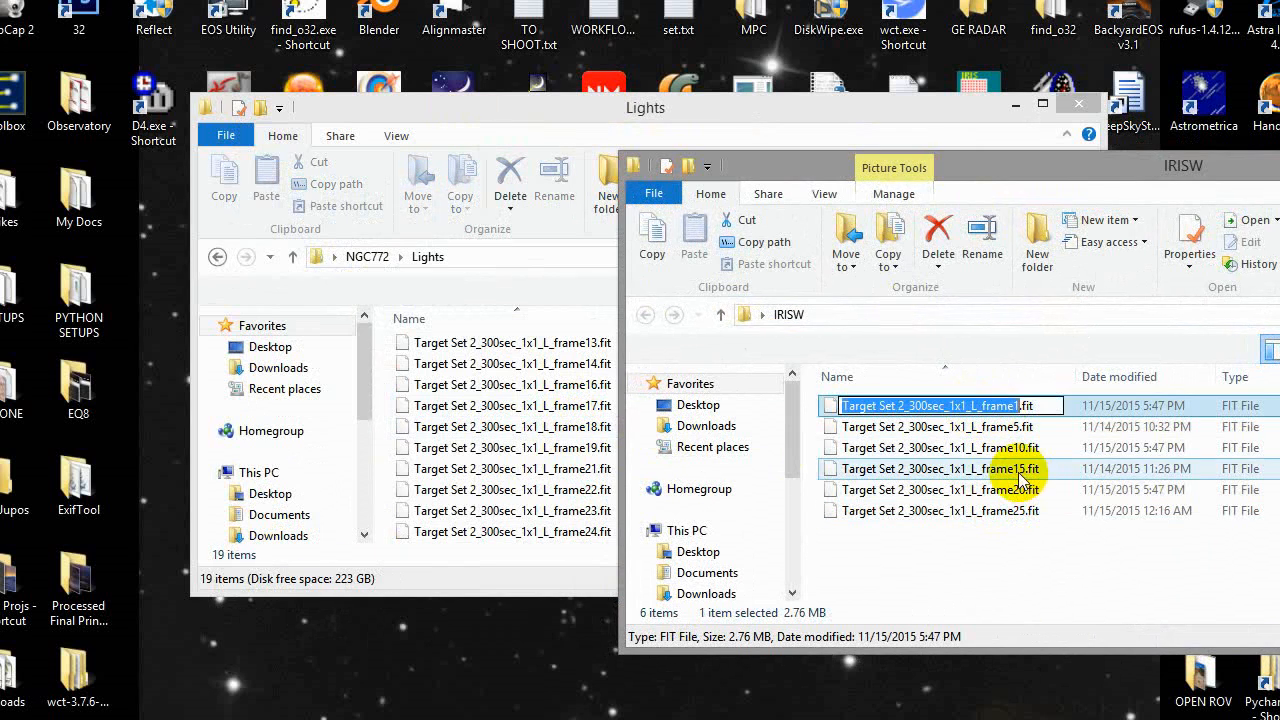
type("c")
key("Tab")
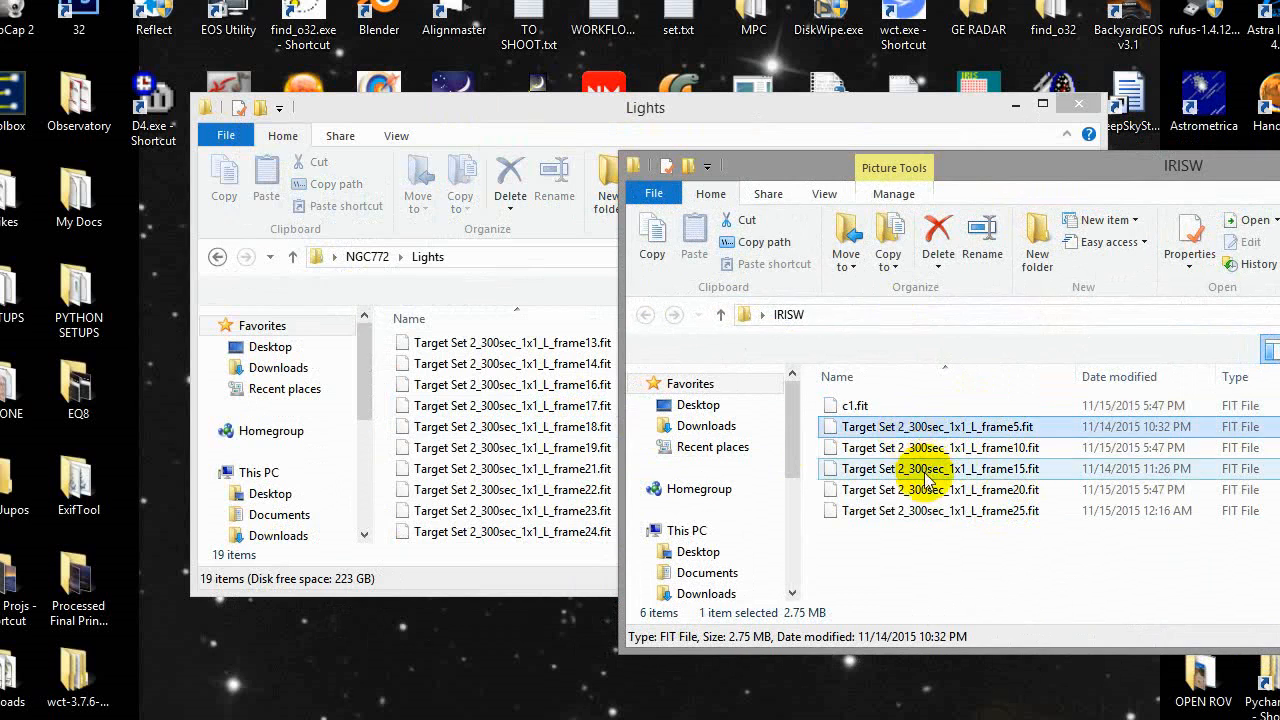
type("2")
left_click(868, 450)
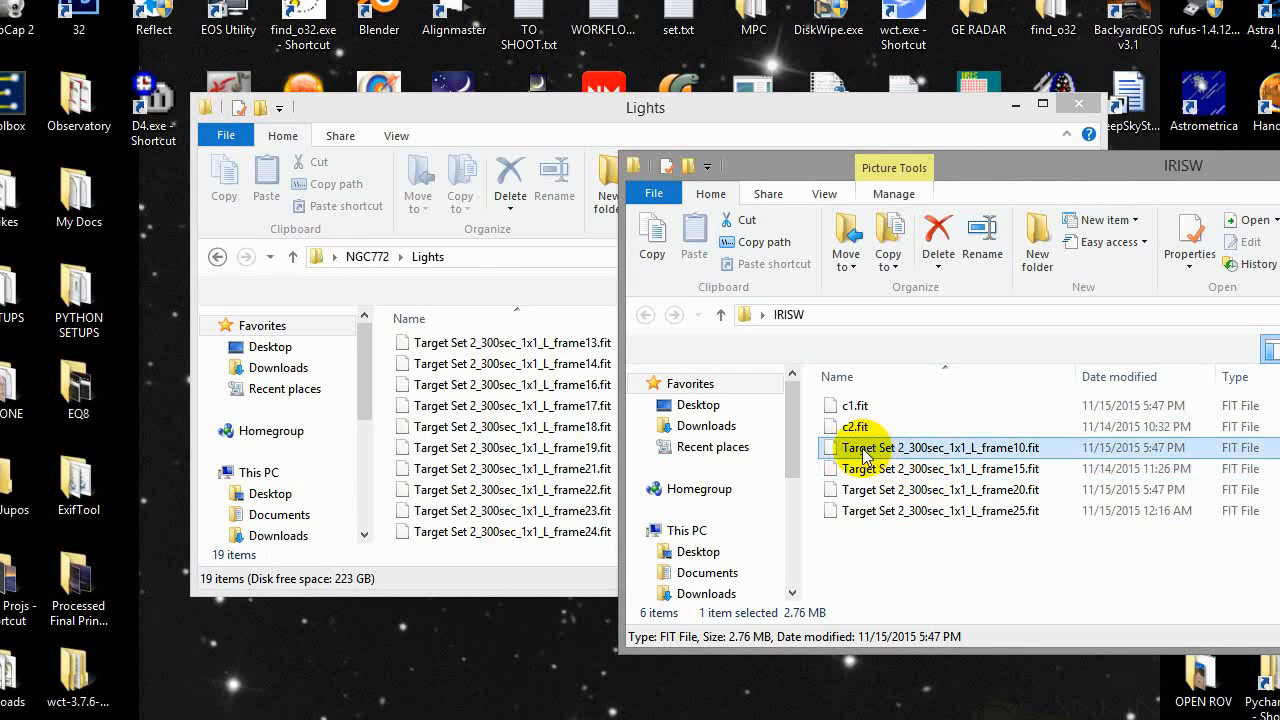
key("F2")
type("c3")
key("Tab")
key("Escape")
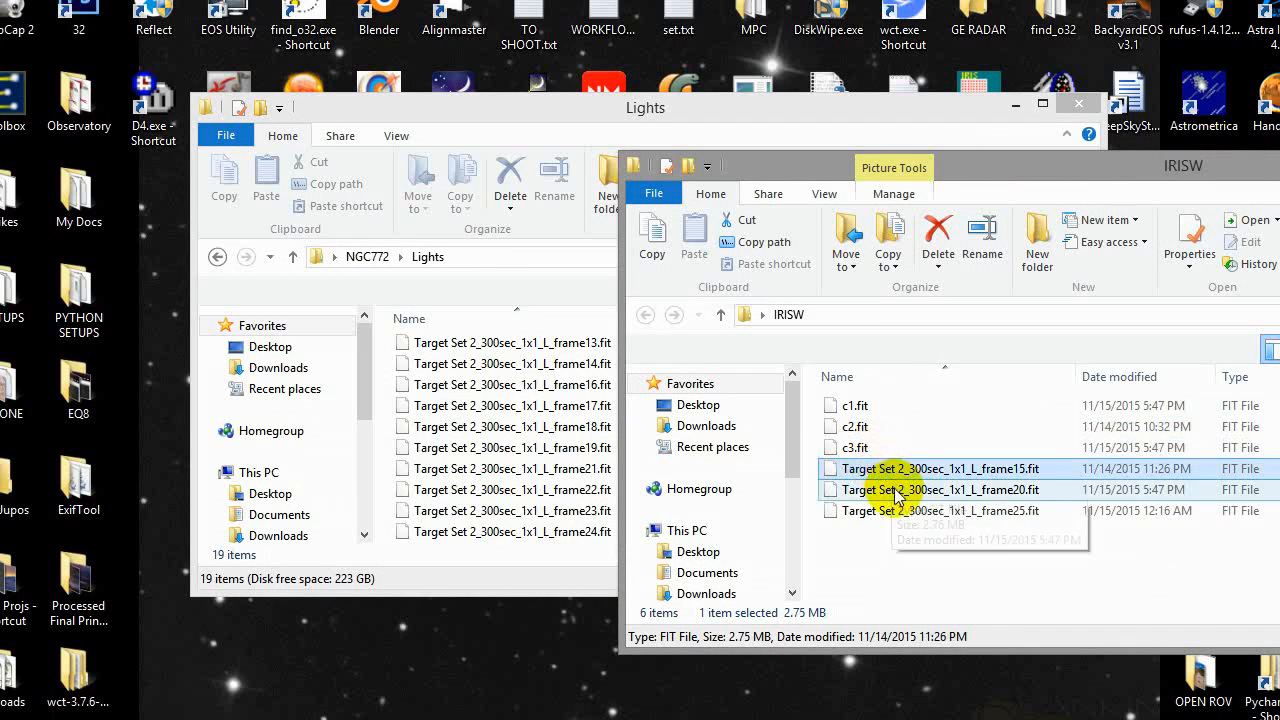
Rename light frames 15, 20 and 25 in the IRISW folder as c4, c5 and c6, keeping the .fit extension.
key("F2")
type("c4")
left_click(882, 494)
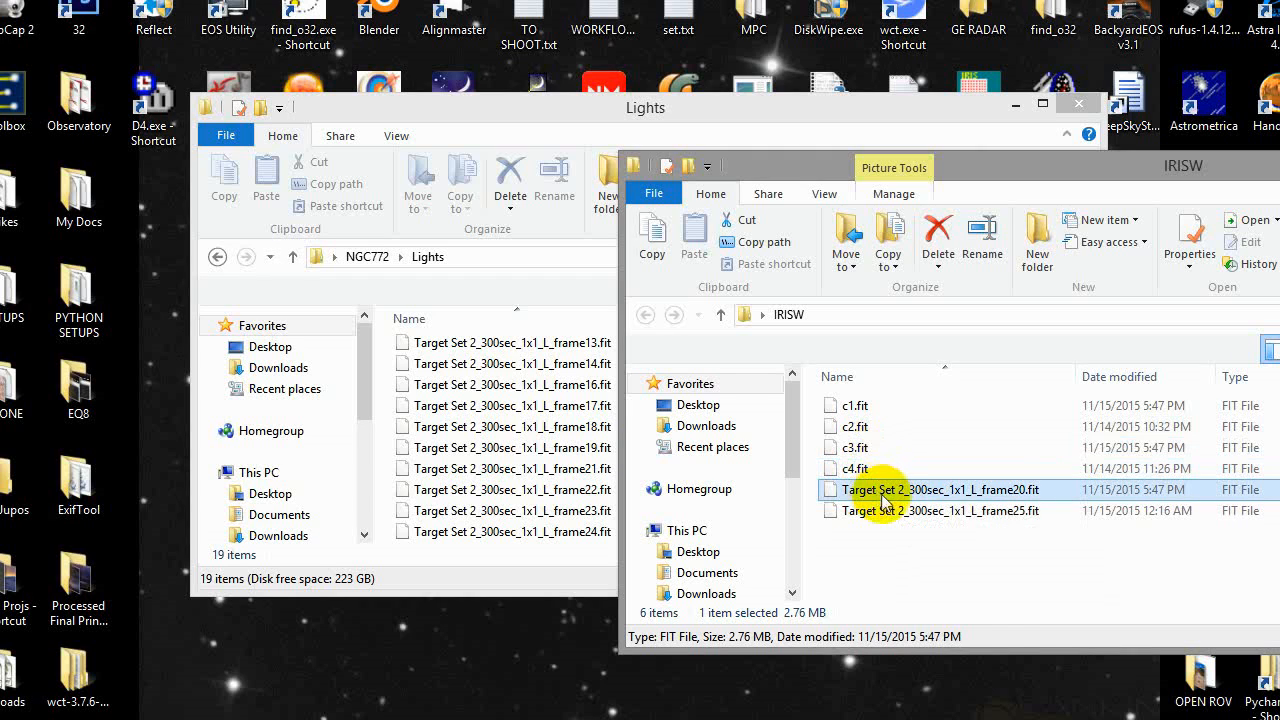
key("F2")
type("c5")
left_click(863, 514)
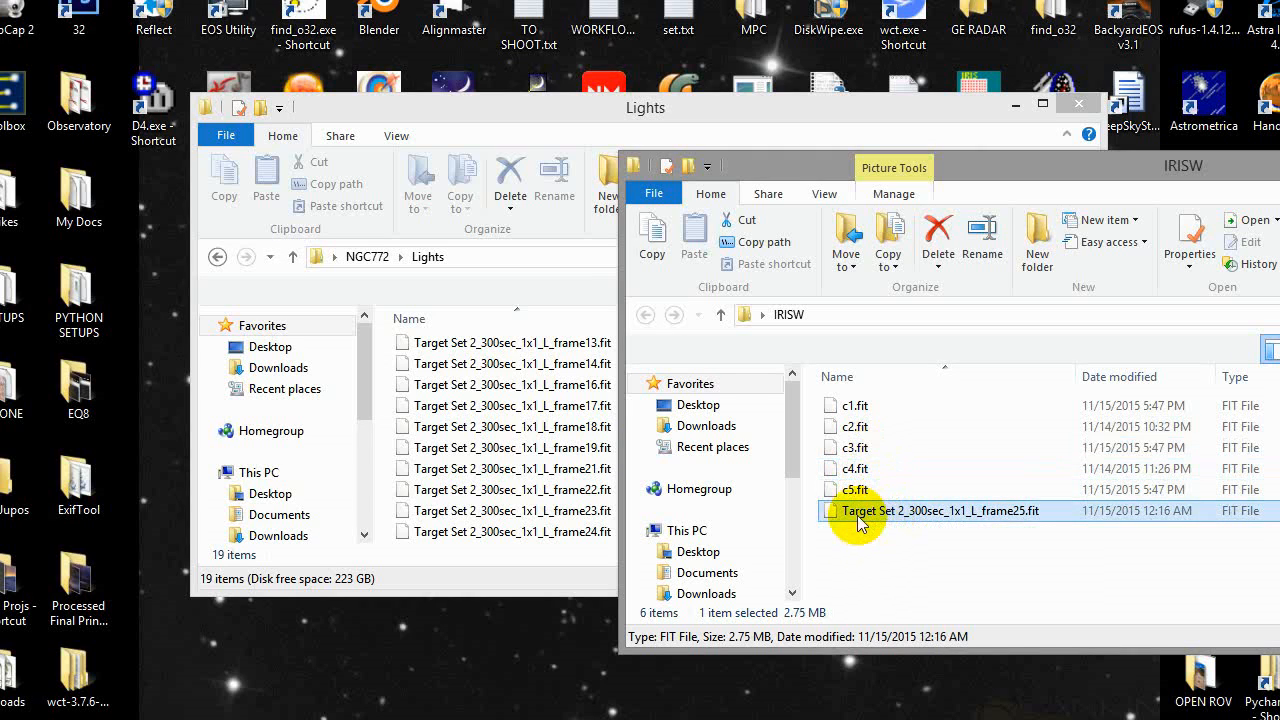
key("F2")
type("c6.fit")
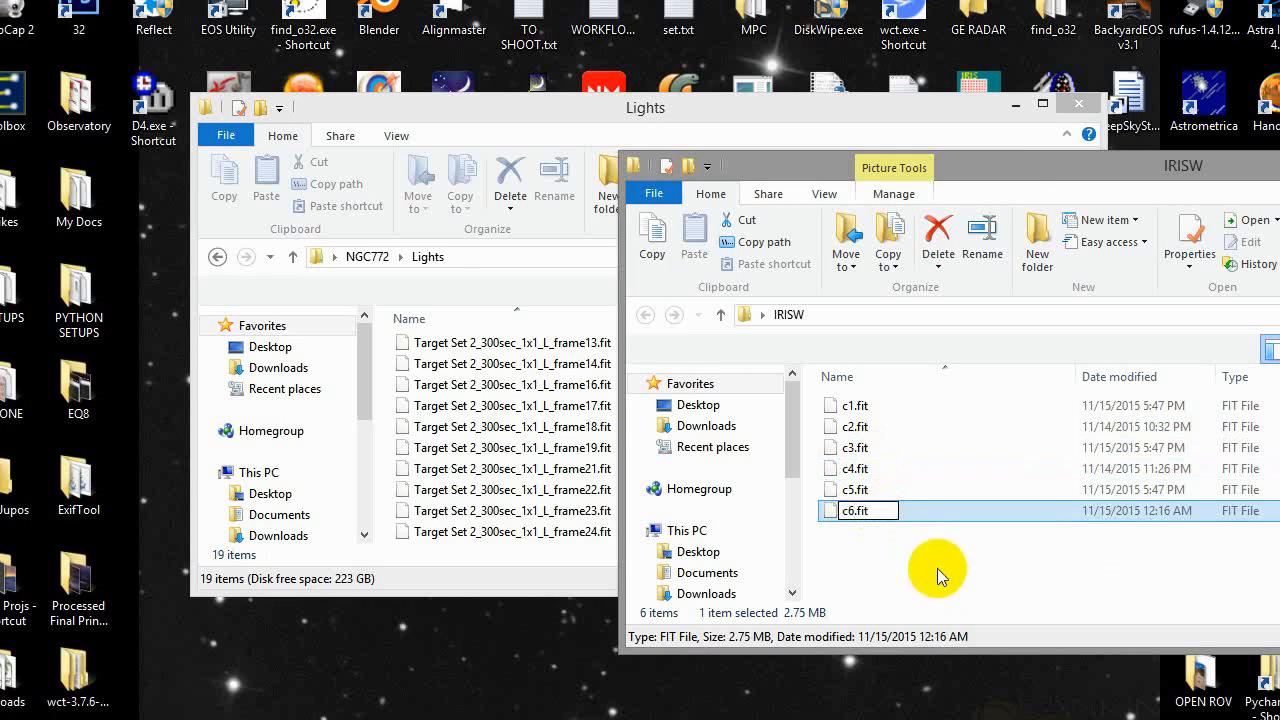
key("Return")
Move all seven 240-second dark frames from NGC772's Darks folder into the IRISW folder, and close the Darks folder.
left_click_drag(1020, 168, 790, 161)
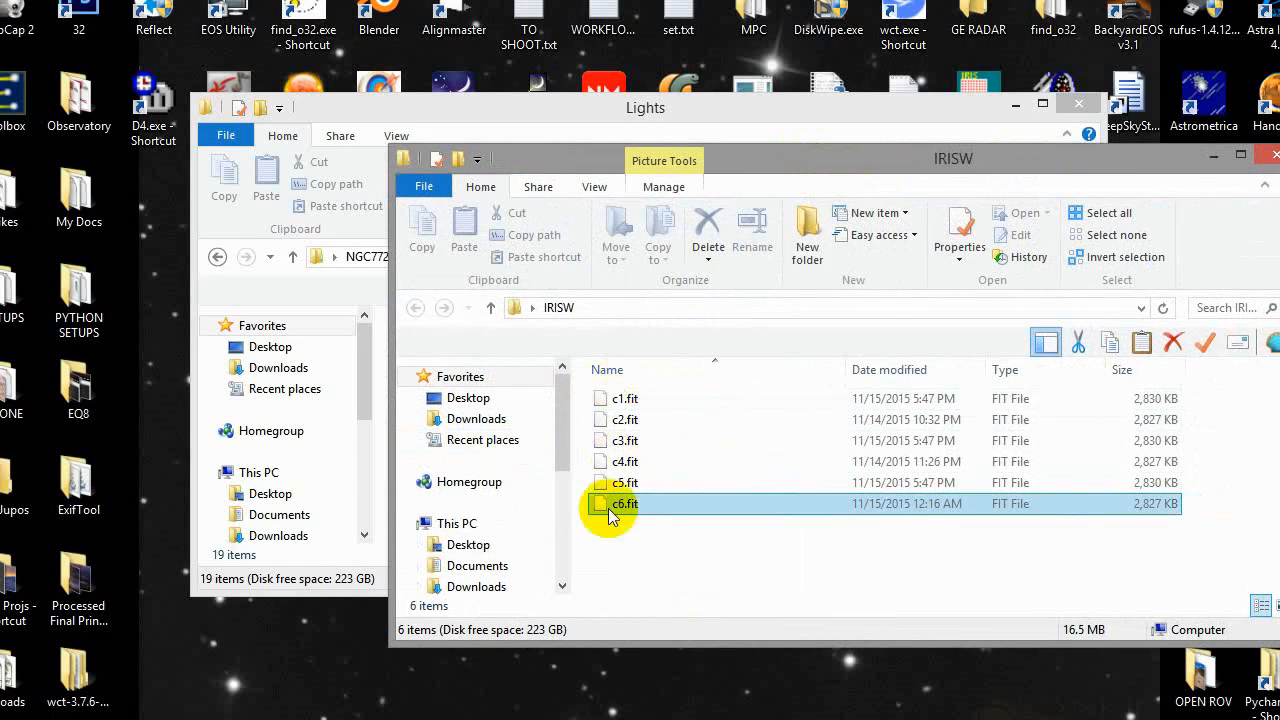
left_click_drag(871, 163, 794, 162)
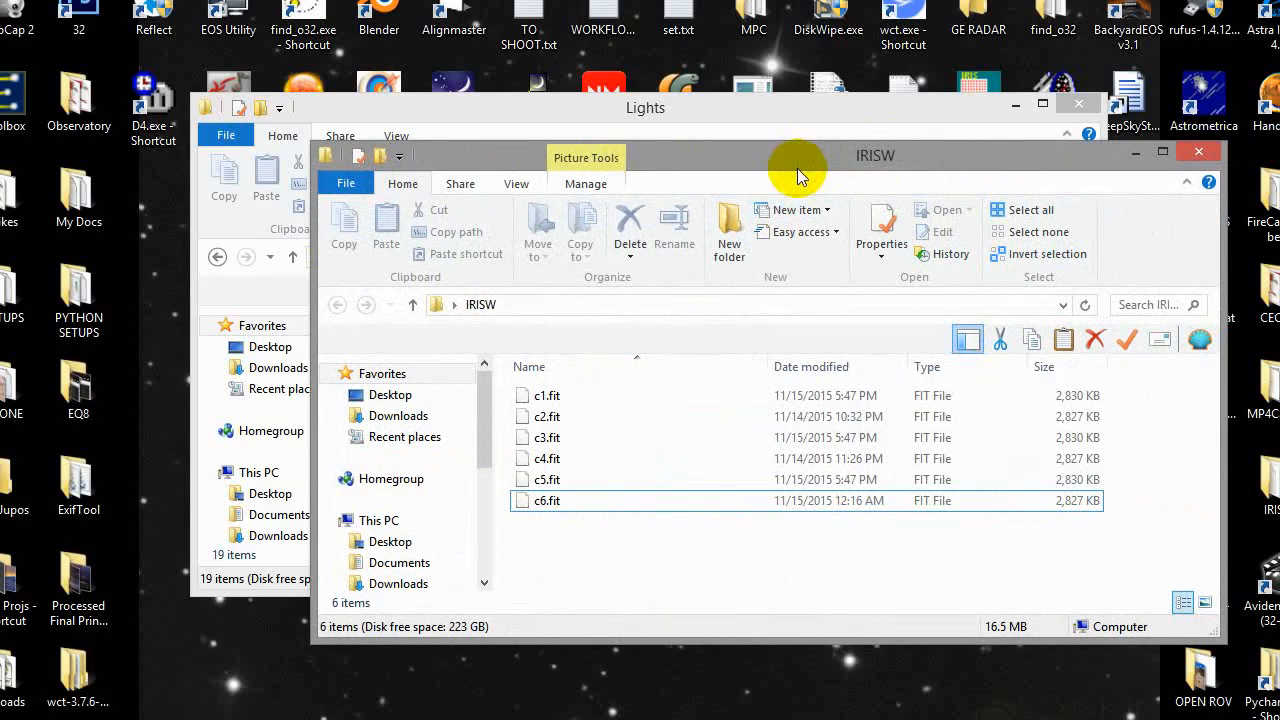
left_click_drag(798, 165, 735, 145)
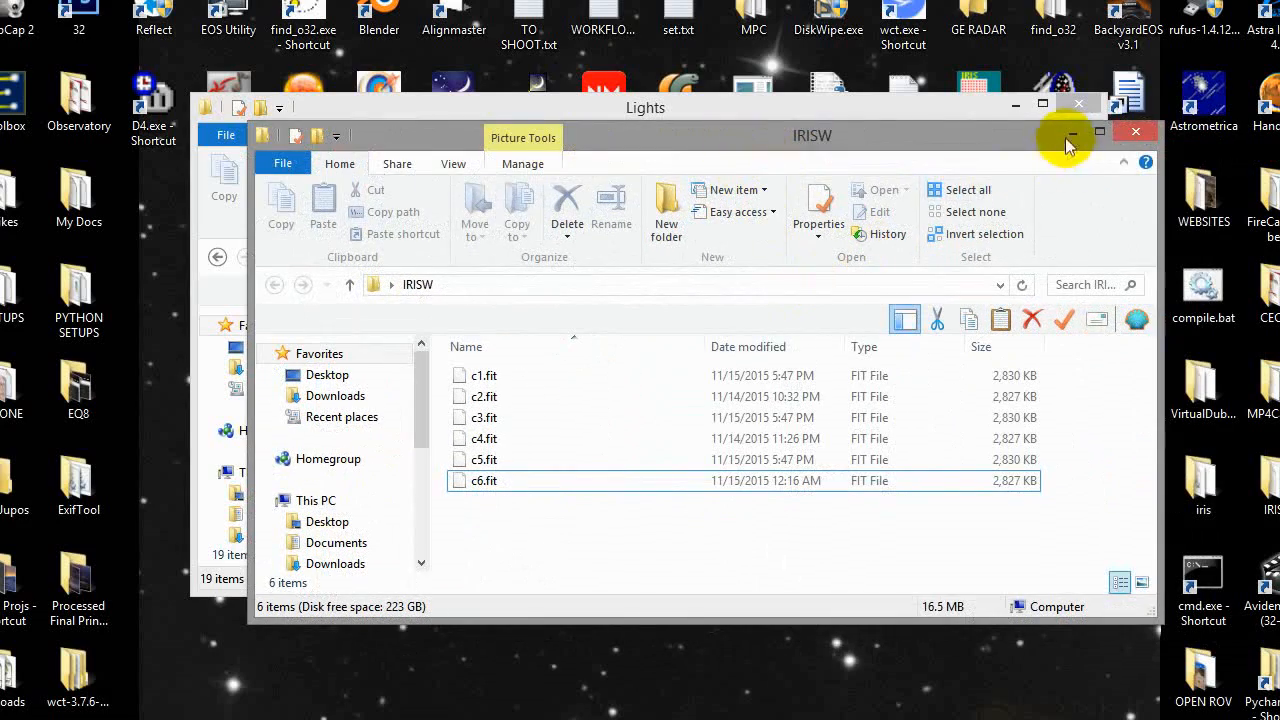
left_click_drag(860, 142, 1112, 112)
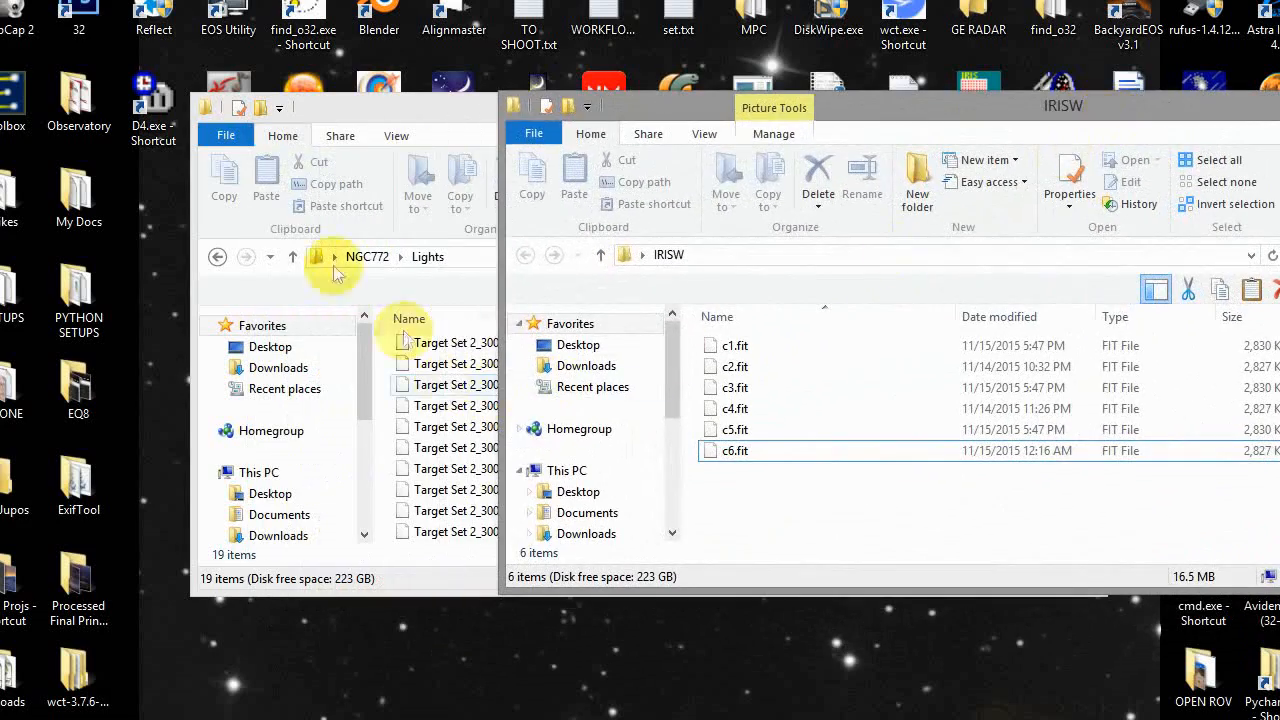
left_click(218, 255)
double_click(458, 349)
left_click_drag(609, 129, 527, 83)
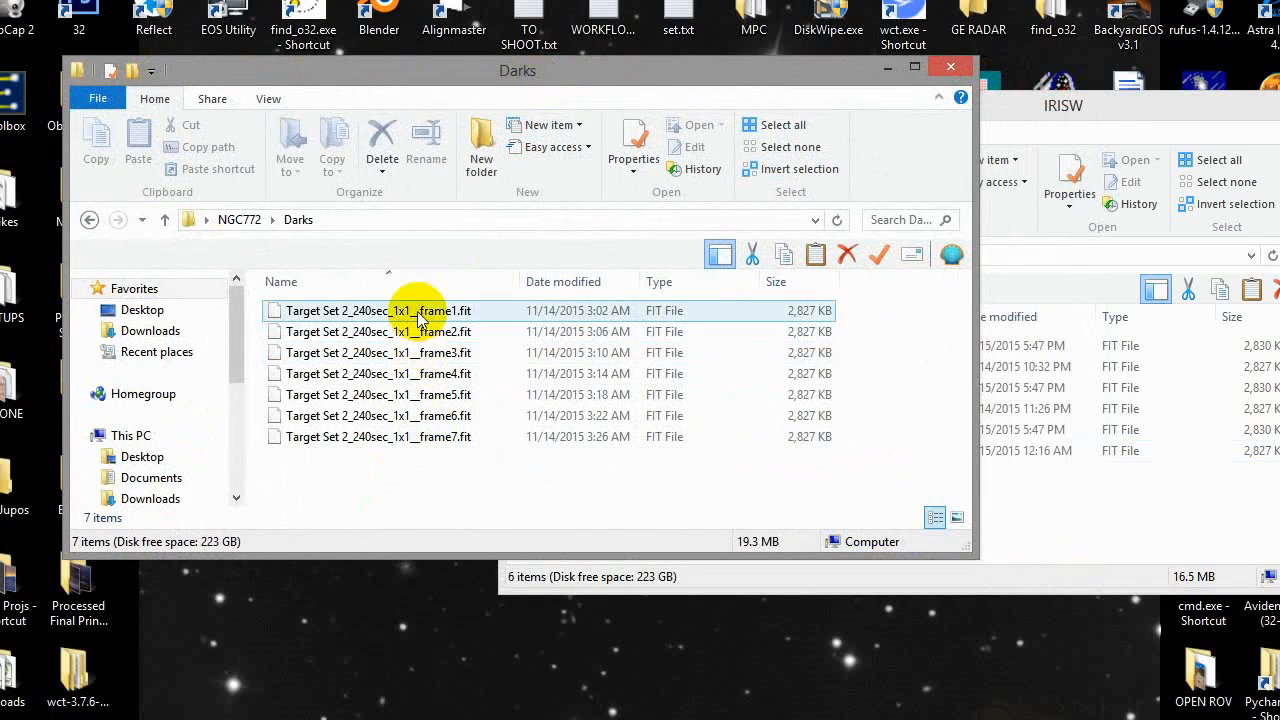
left_click(423, 436)
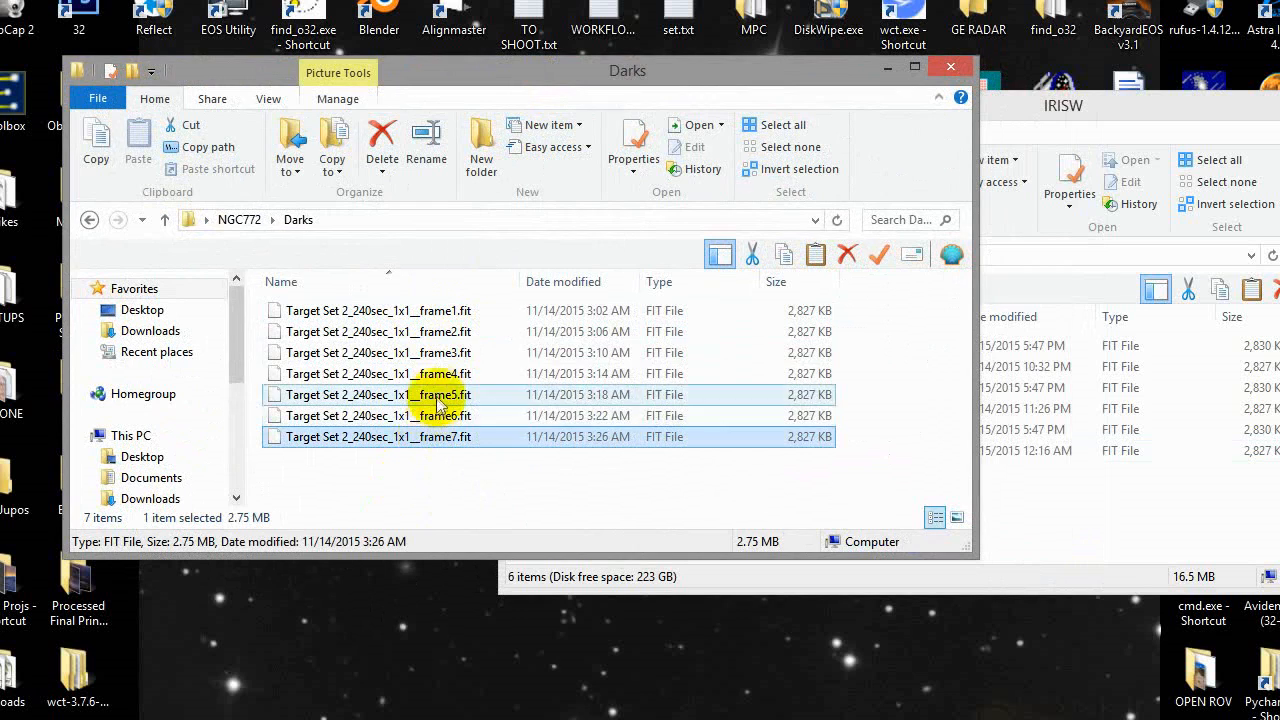
left_click(440, 310, "shift")
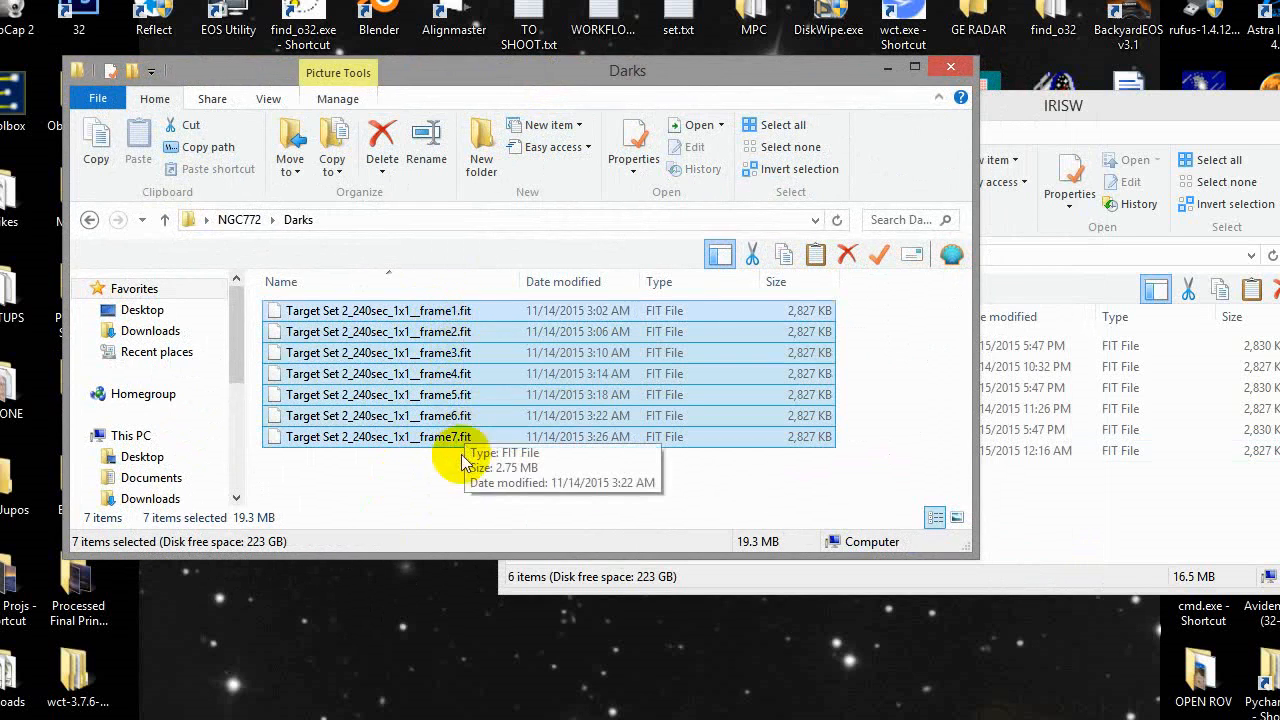
left_click_drag(466, 430, 1026, 542)
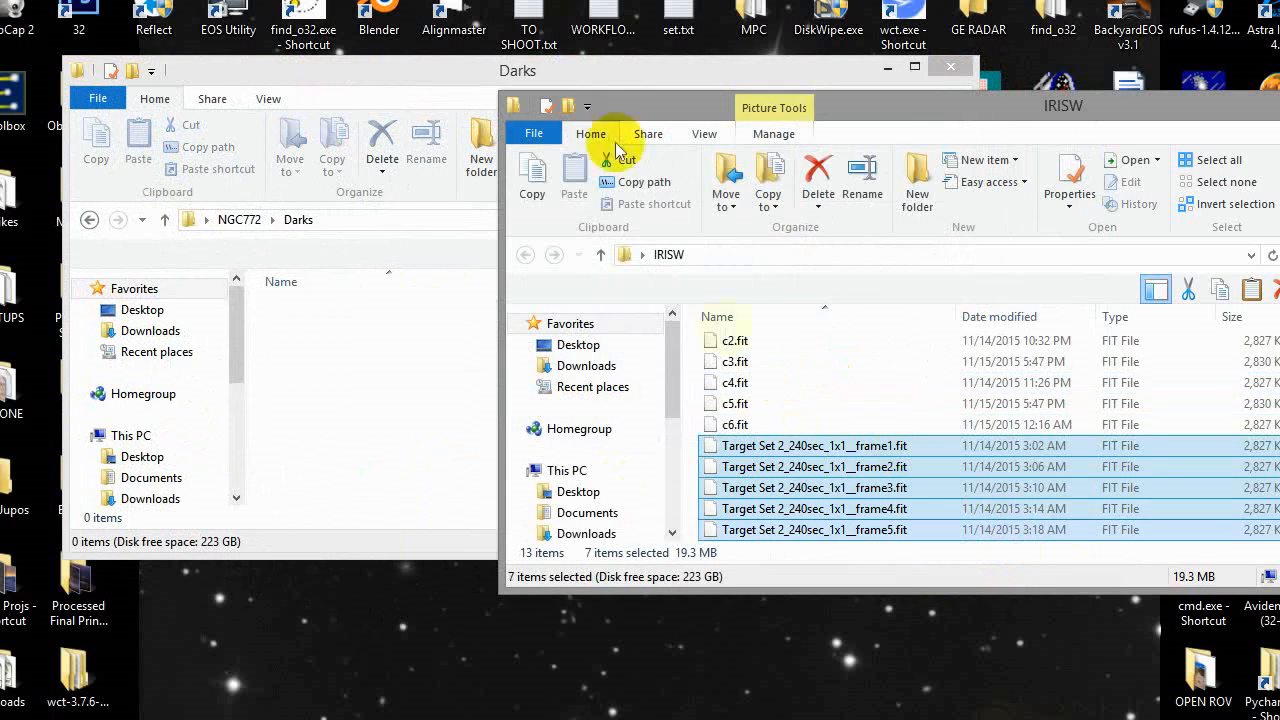
left_click(650, 68)
left_click(951, 68)
Launch Iris from the desktop, enlarge its main window and close the Threshold window.
left_click_drag(1020, 109, 716, 180)
double_click(978, 100)
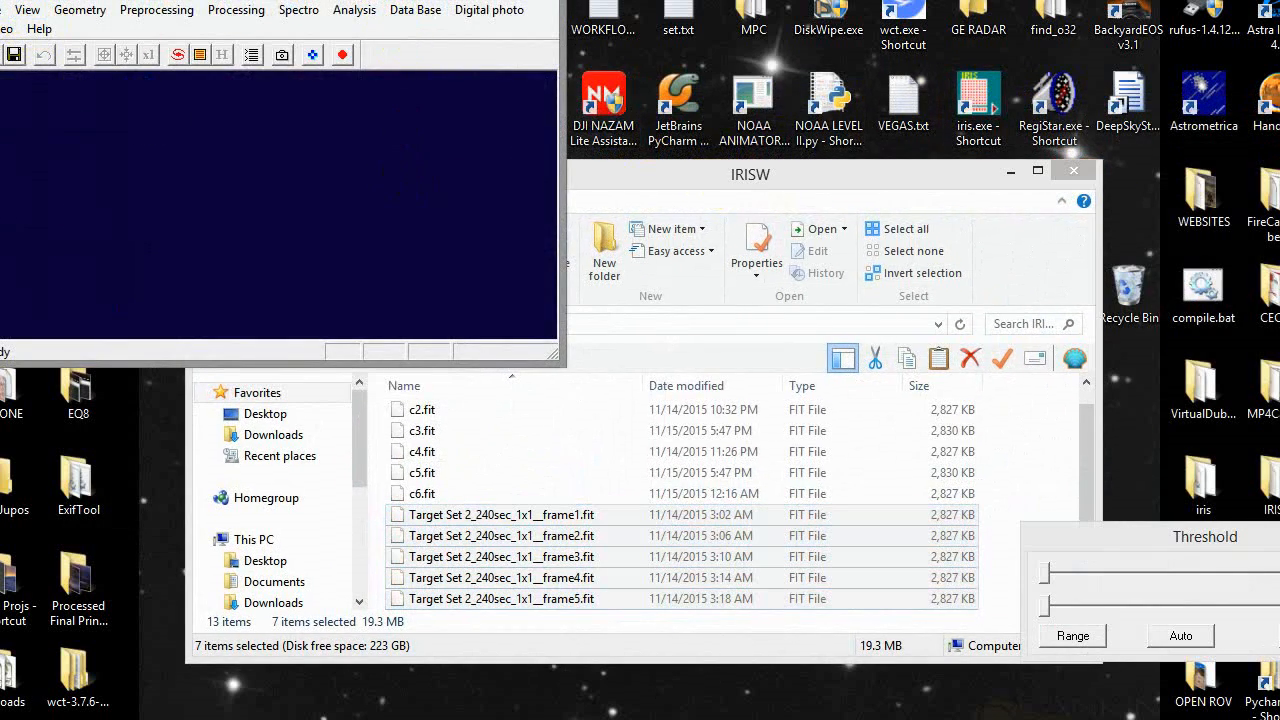
left_click_drag(0, 0, 423, 166)
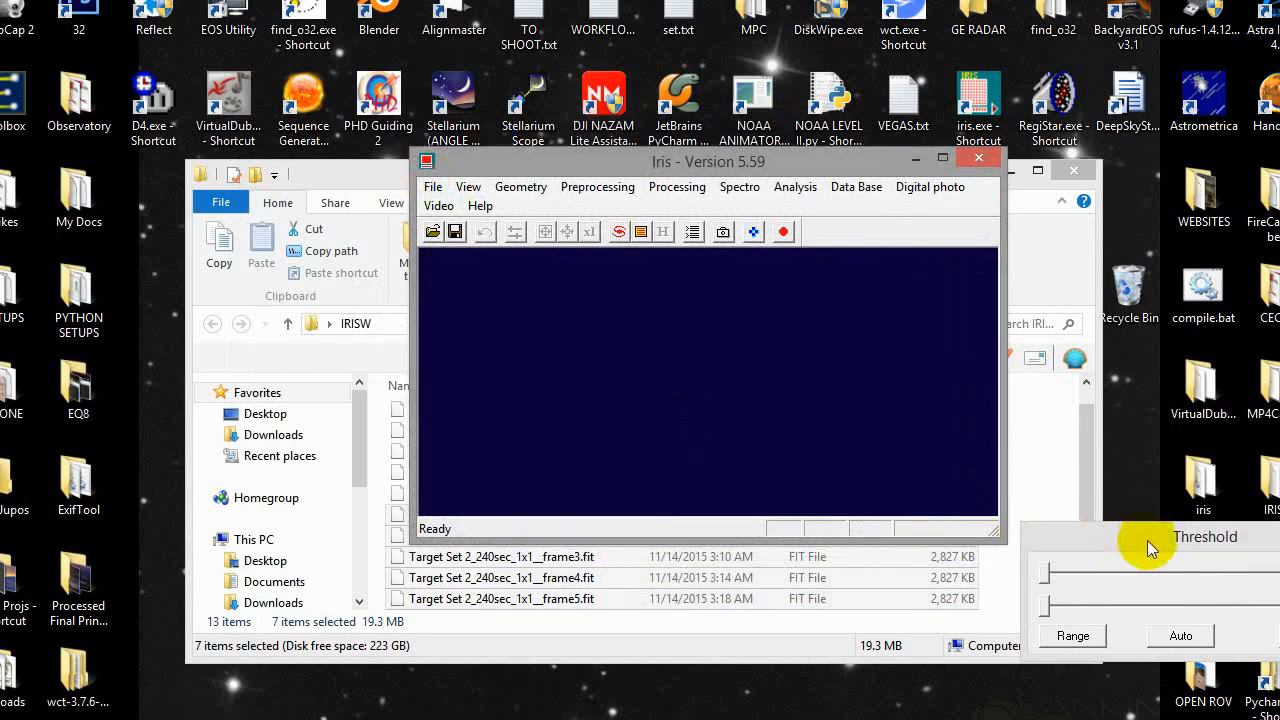
left_click_drag(1147, 540, 923, 505)
left_click_drag(630, 176, 325, 71)
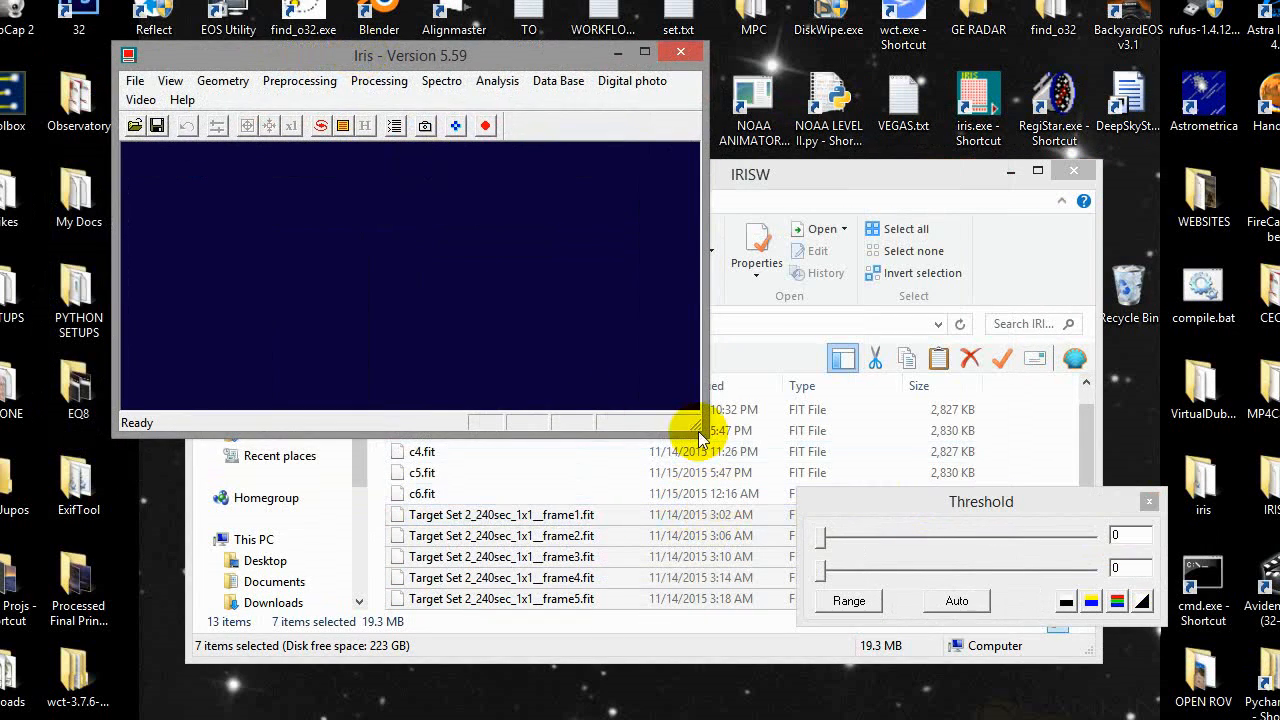
left_click_drag(698, 431, 1148, 603)
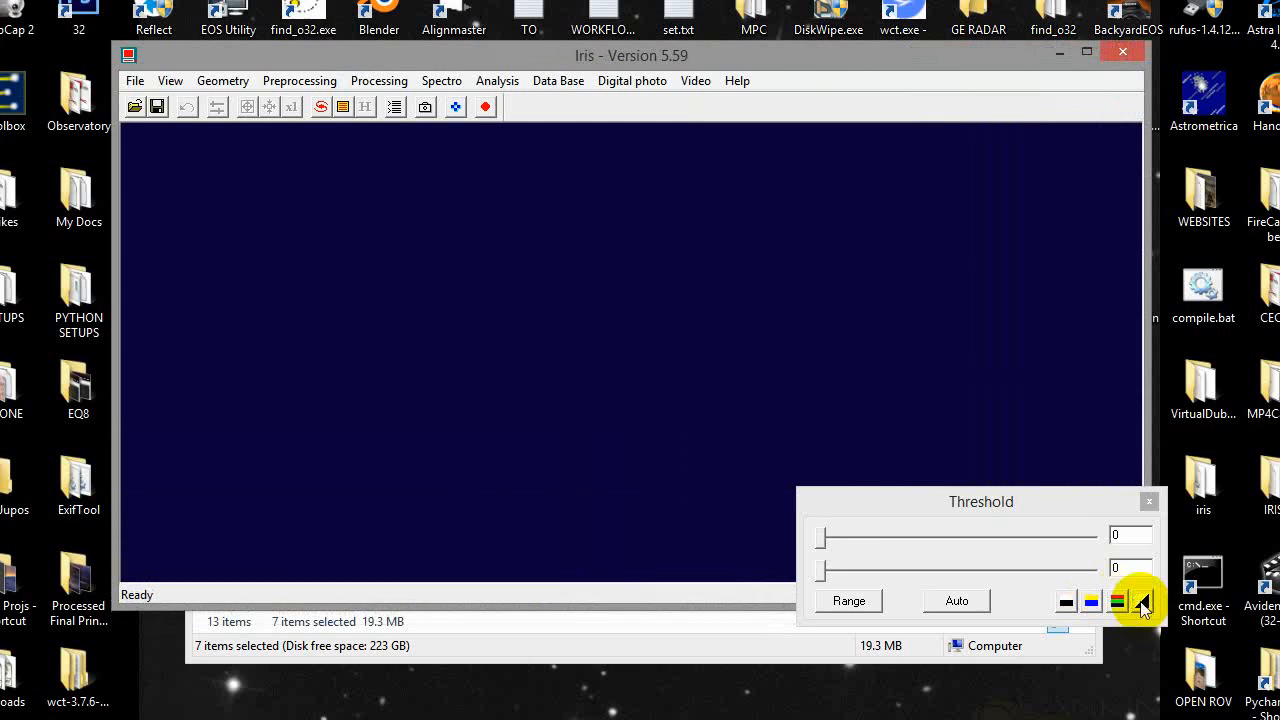
left_click(1149, 501)
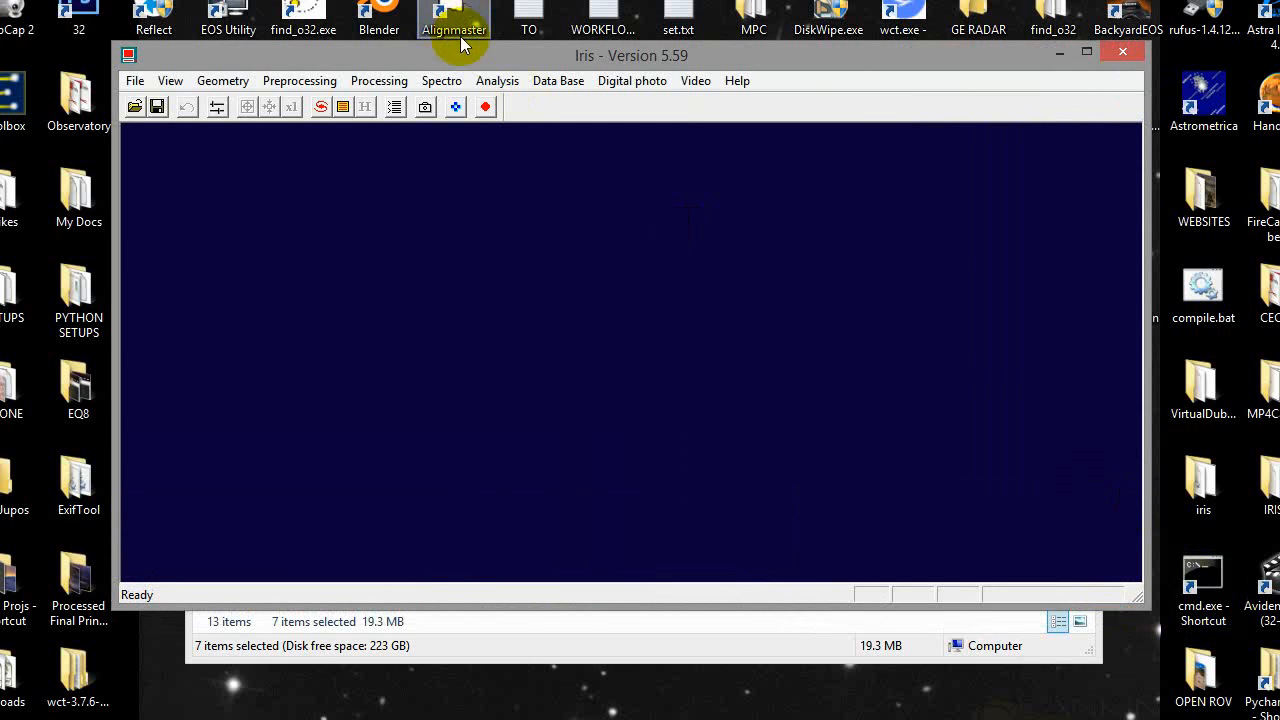
Check that the working path in the settings points to the IRISW desktop folder, minimize that folder's window, and accept the settings.
left_click(136, 82)
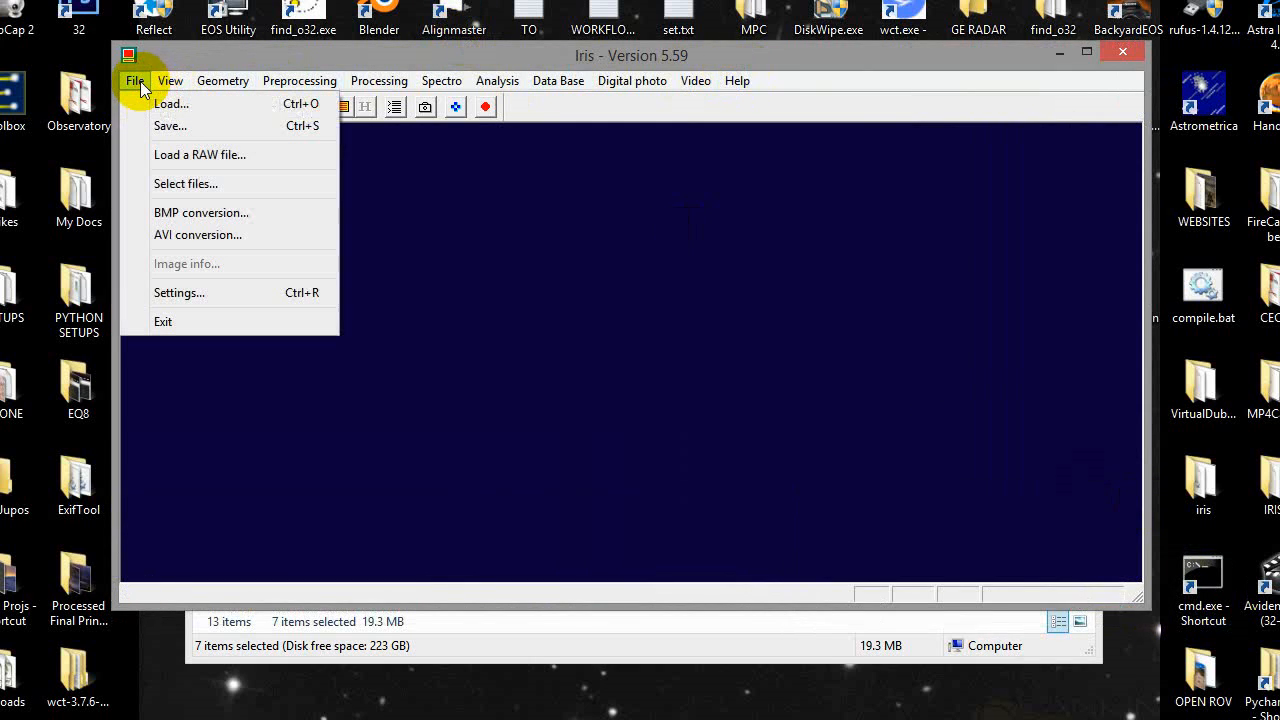
left_click(176, 292)
left_click(799, 151)
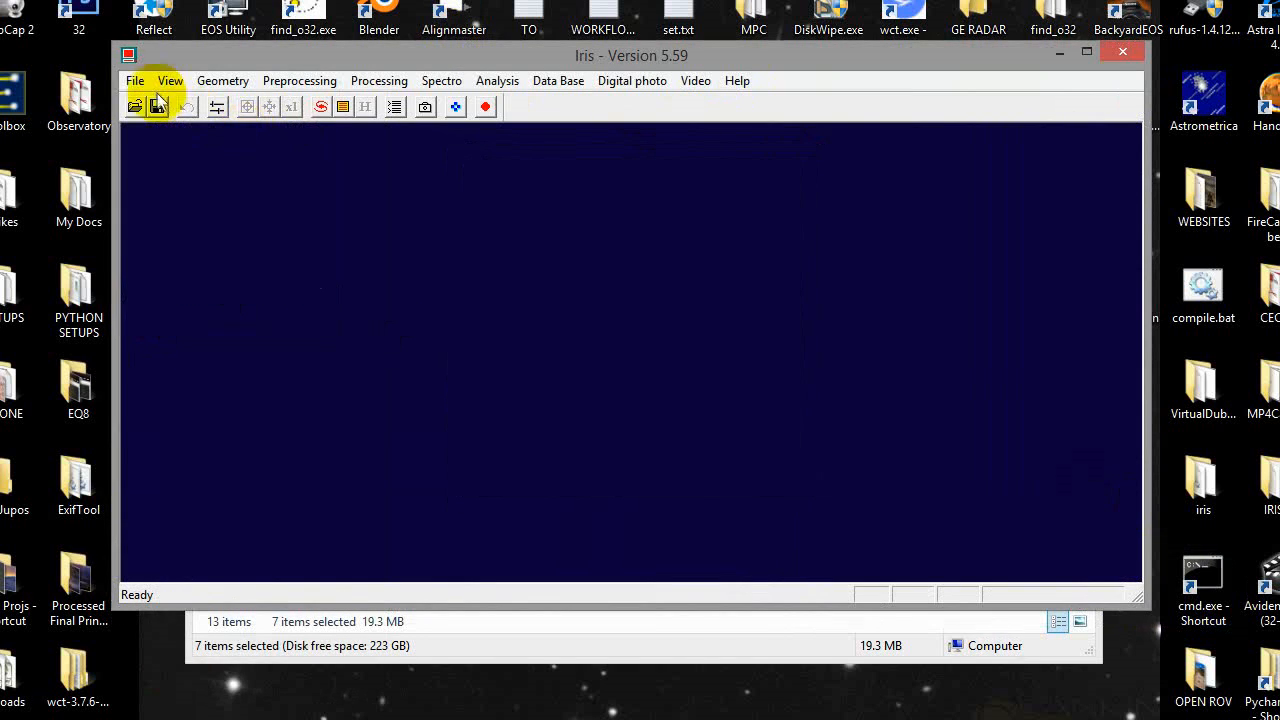
left_click(135, 81)
left_click(179, 292)
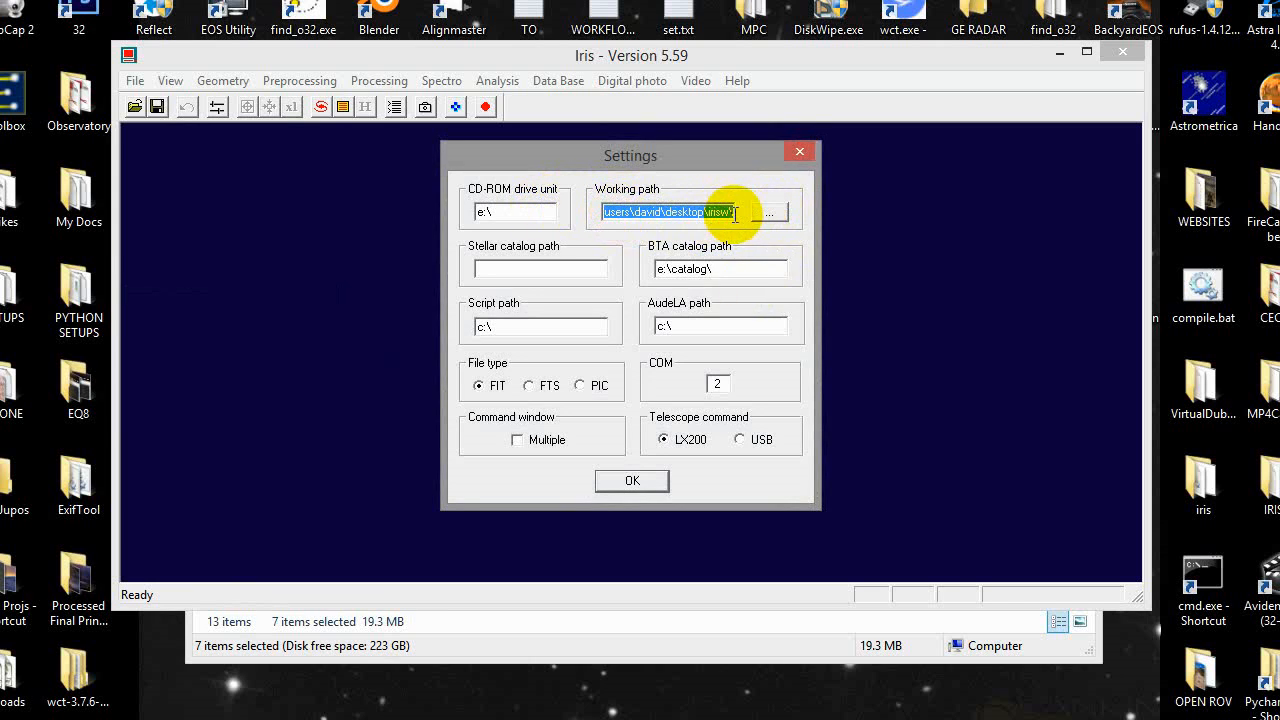
left_click(737, 634)
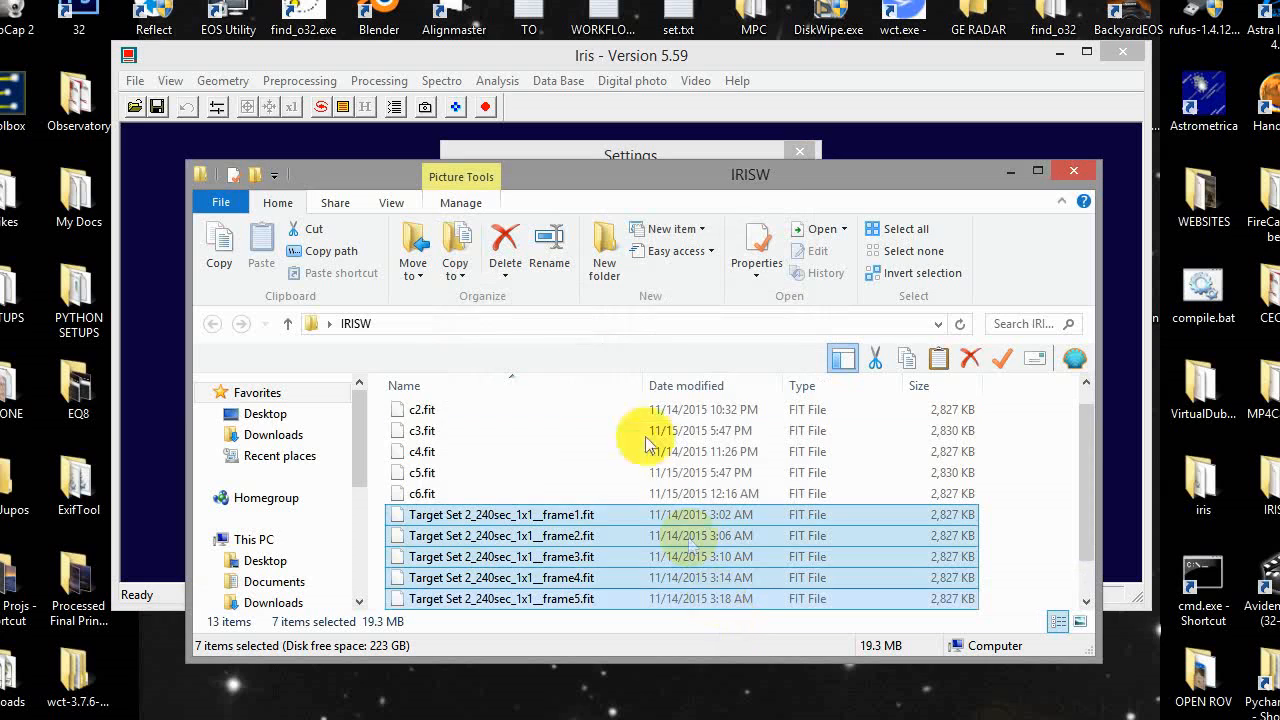
left_click(1009, 174)
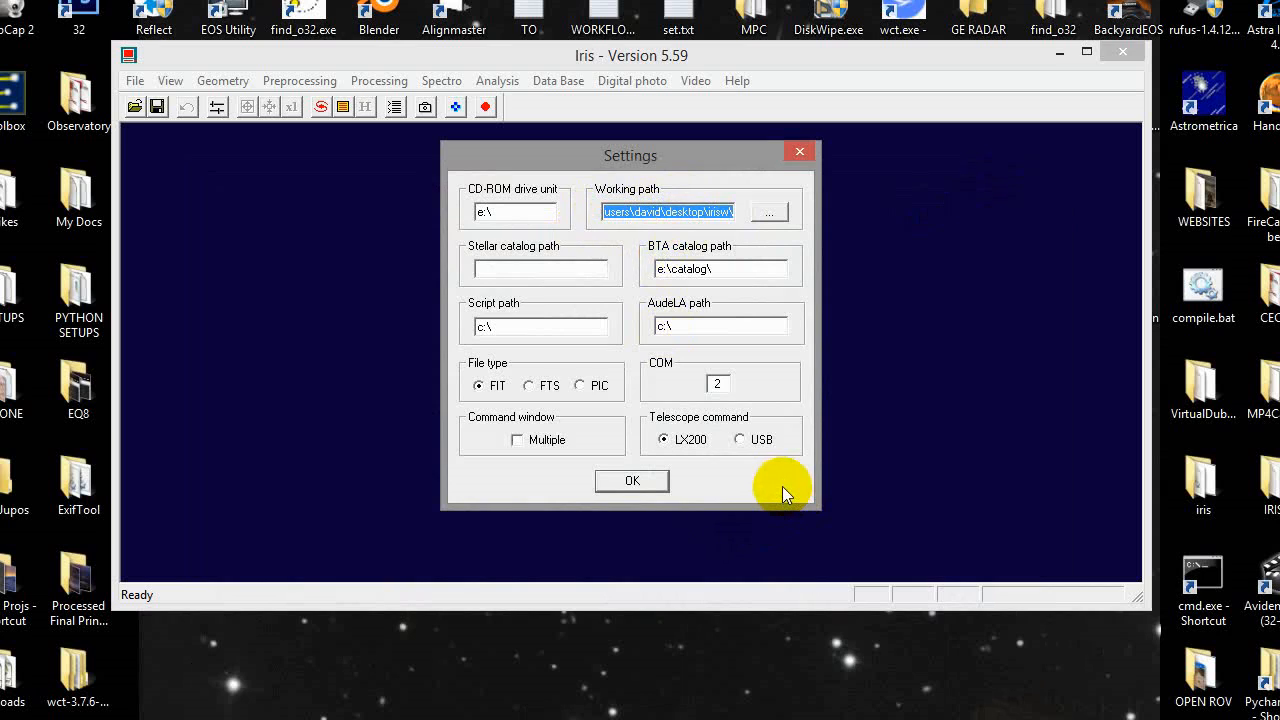
left_click(656, 487)
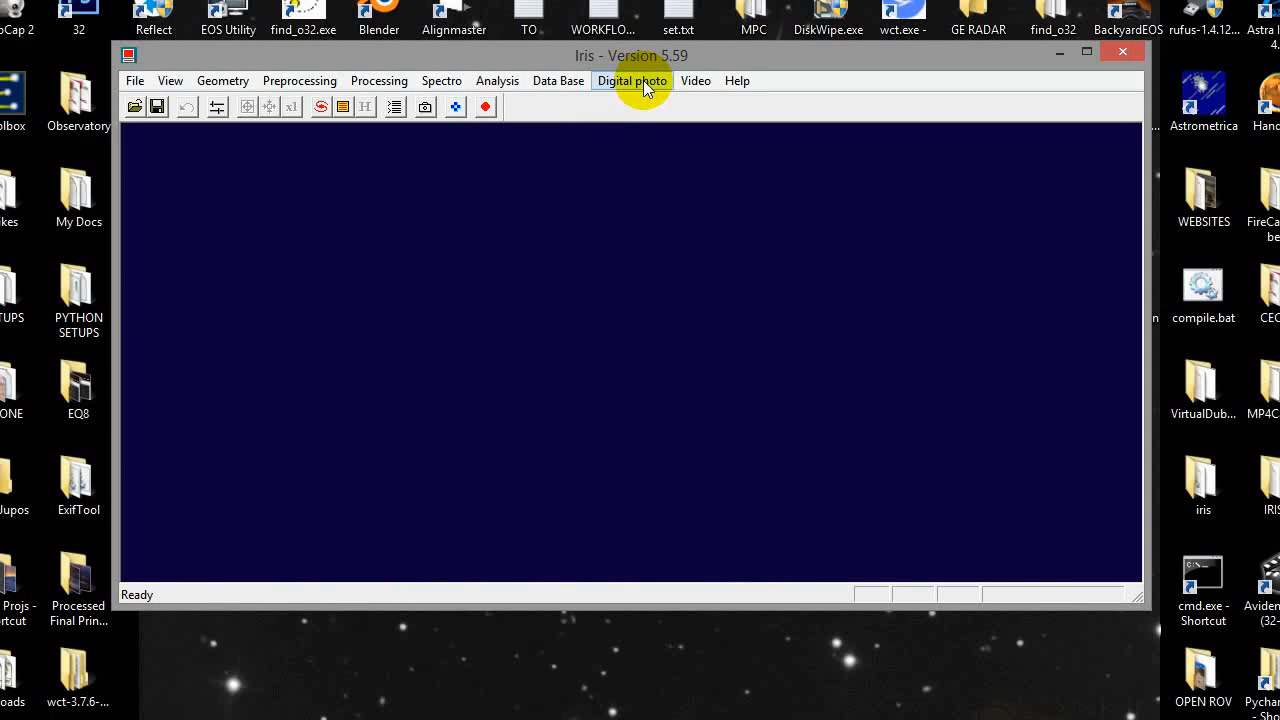
Reposition the Iris window on the desktop and extend its lower edge to enlarge the image area.
left_click_drag(691, 52, 638, 90)
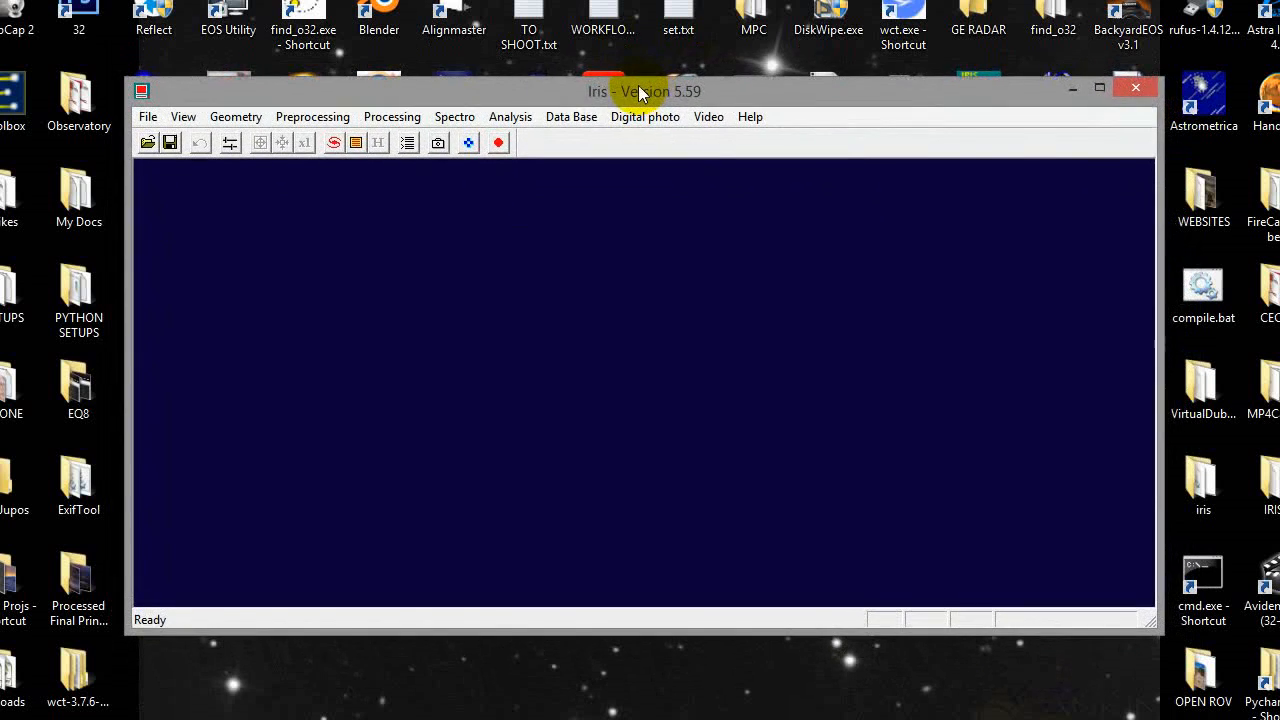
left_click_drag(674, 104, 671, 110)
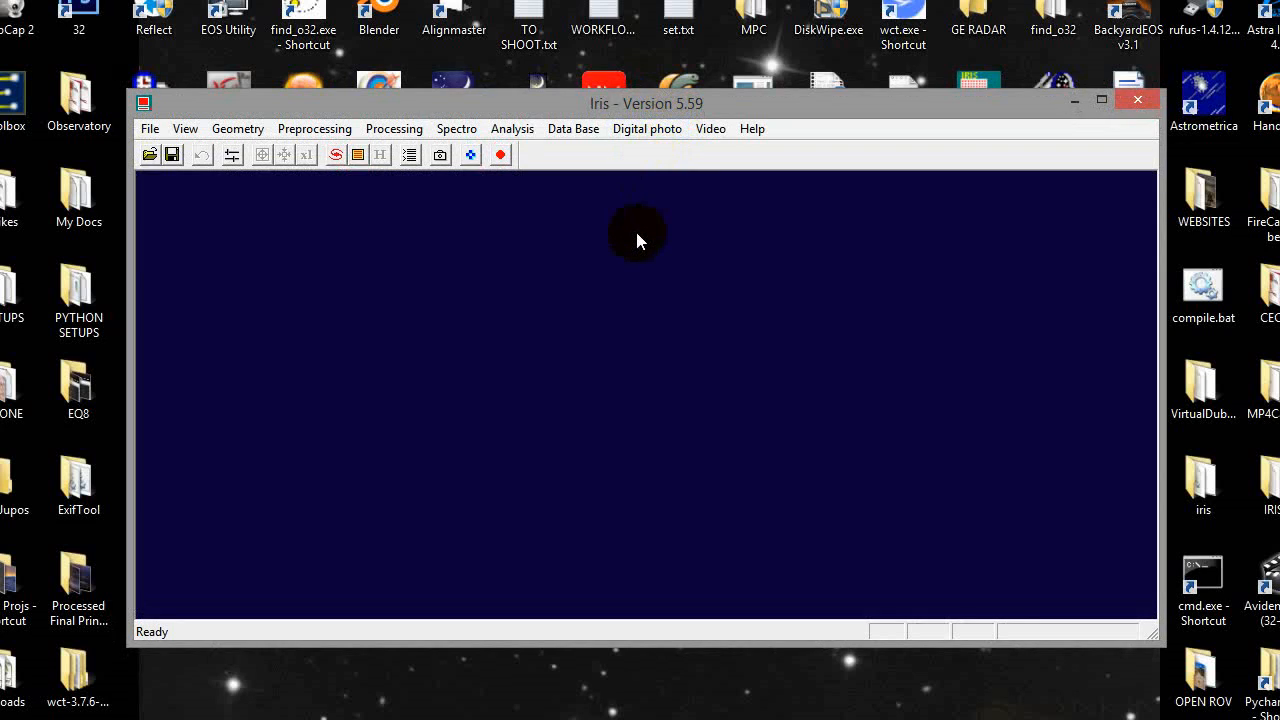
mouse_move(639, 116)
left_mouse_down()
mouse_move(651, 95)
mouse_move(641, 117)
left_mouse_up()
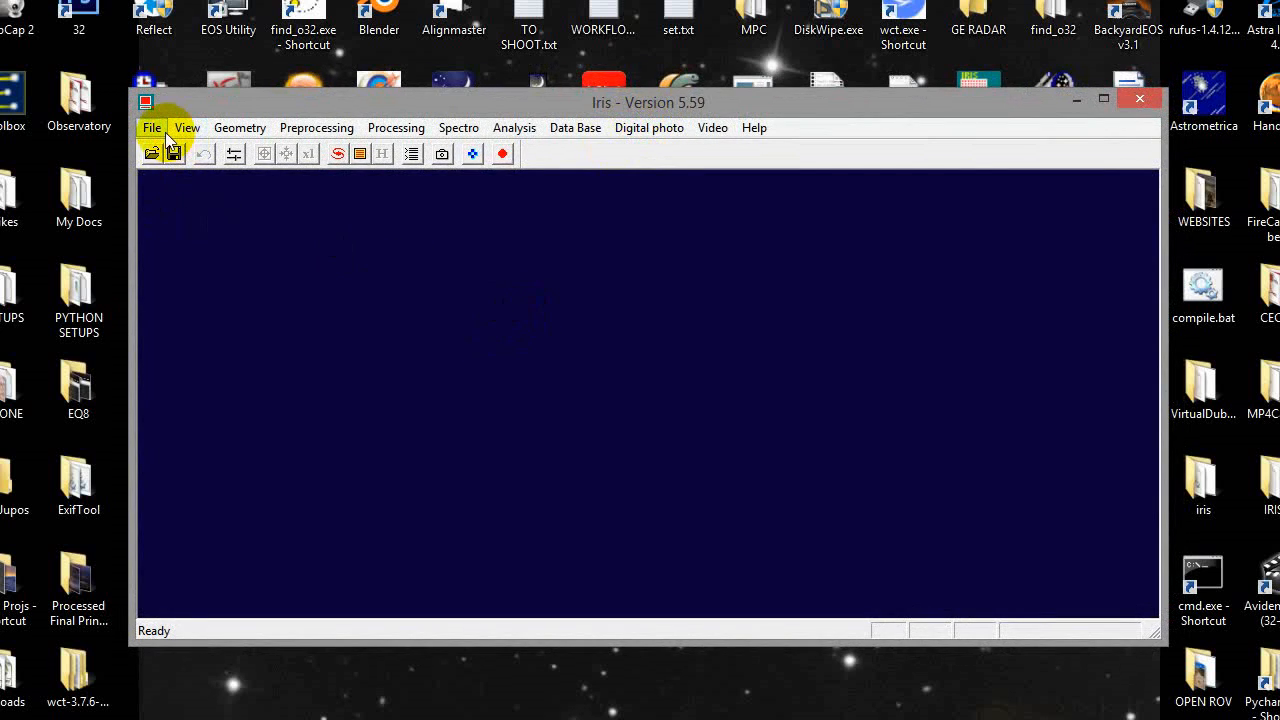
left_click(327, 115)
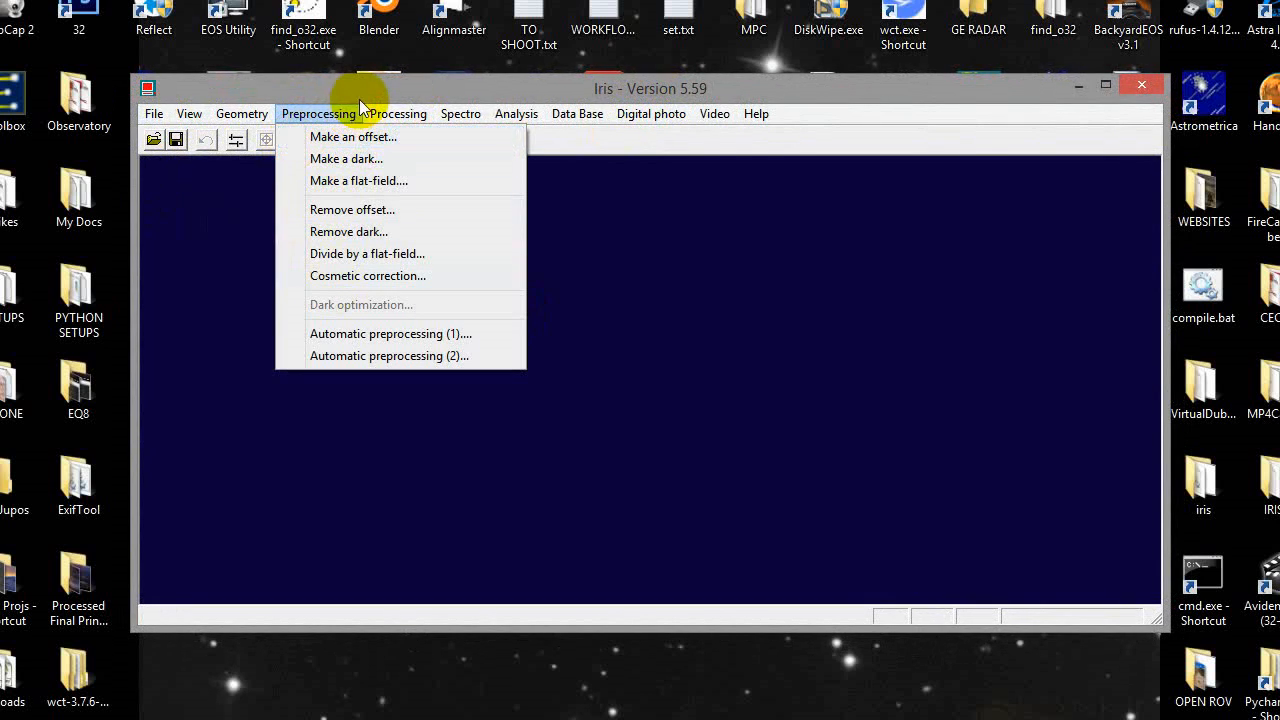
left_click_drag(359, 94, 359, 61)
left_click_drag(628, 592, 630, 664)
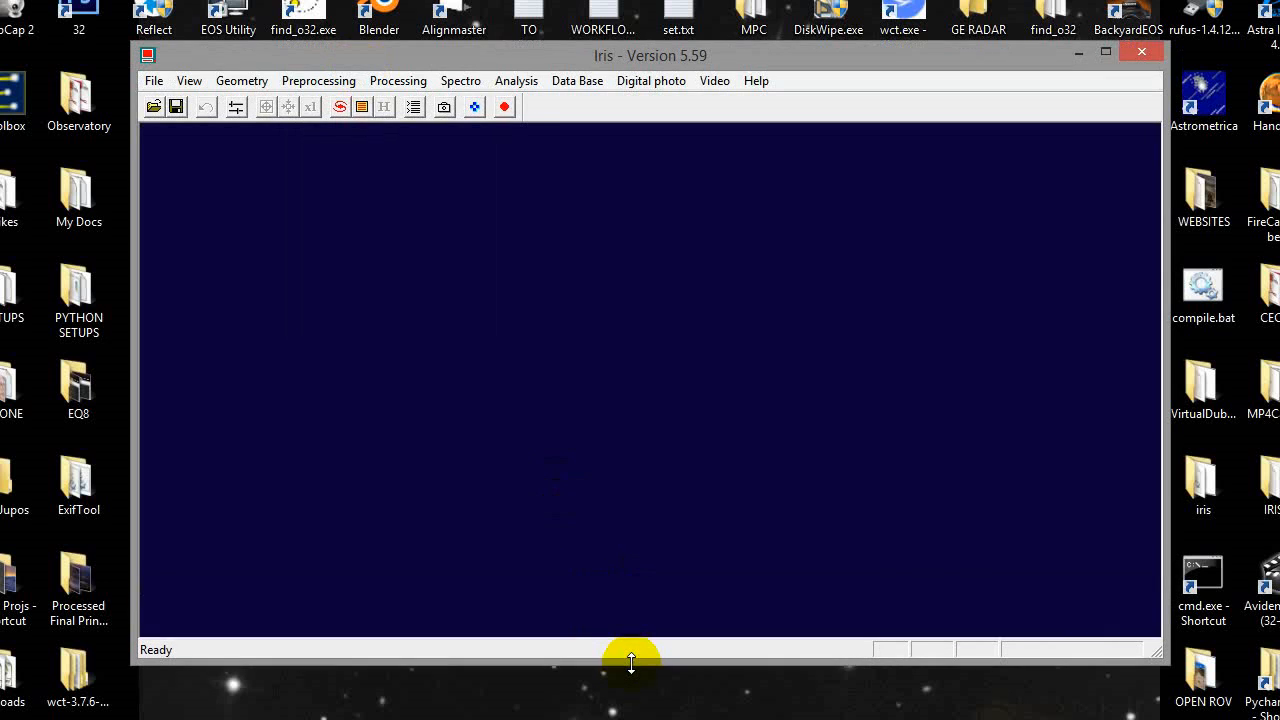
left_click_drag(455, 51, 420, 57)
Load c4.fit from the IRISW folder and zoom out to show the whole frame.
left_click(118, 87)
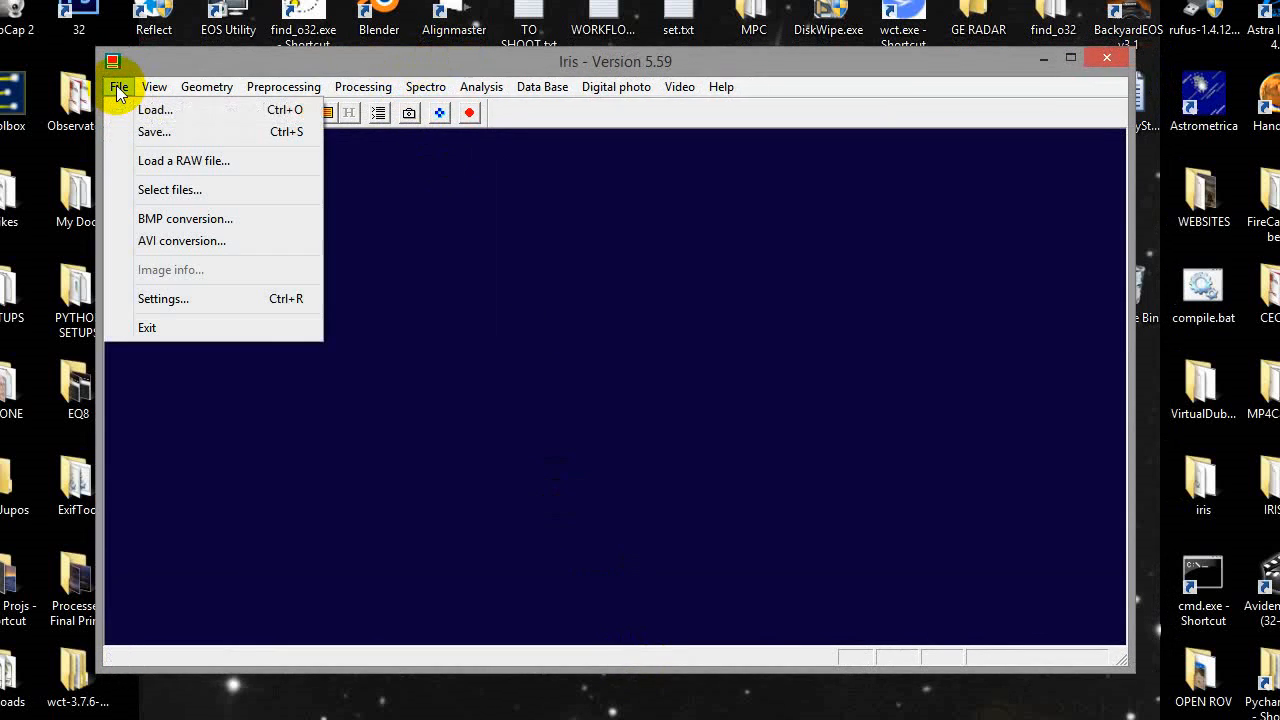
left_click(145, 108)
double_click(491, 348)
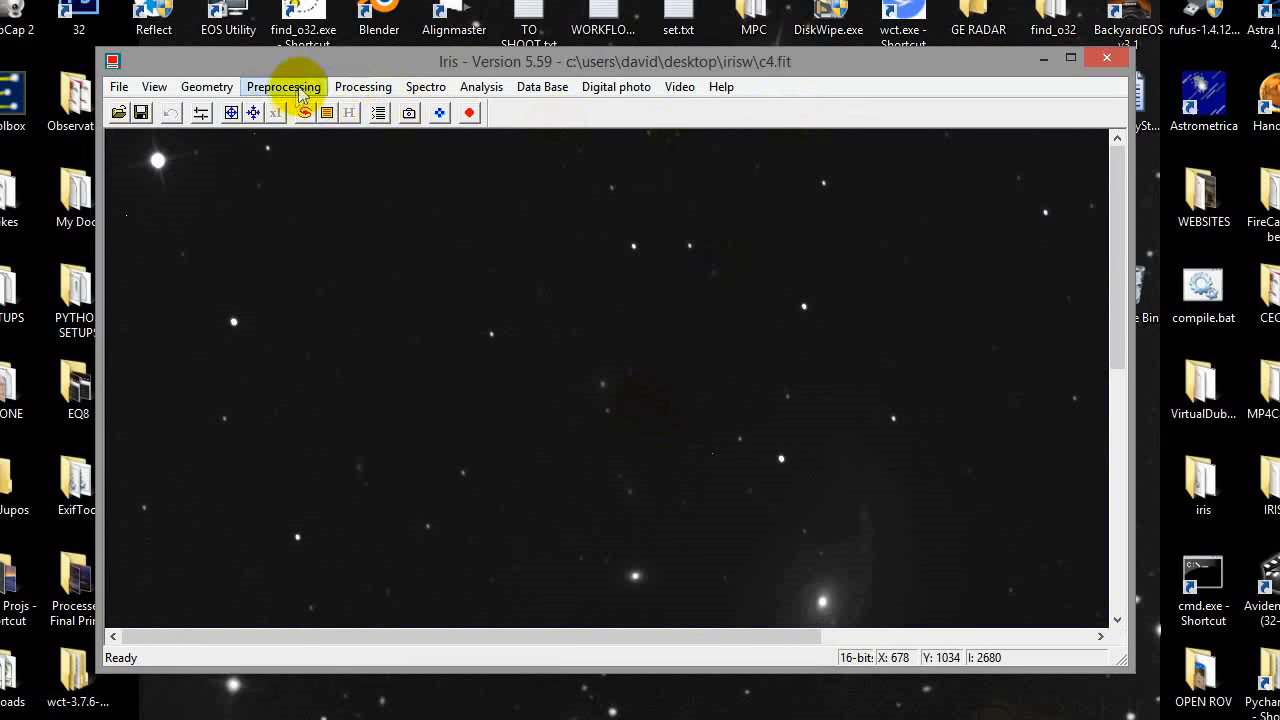
left_click(253, 112)
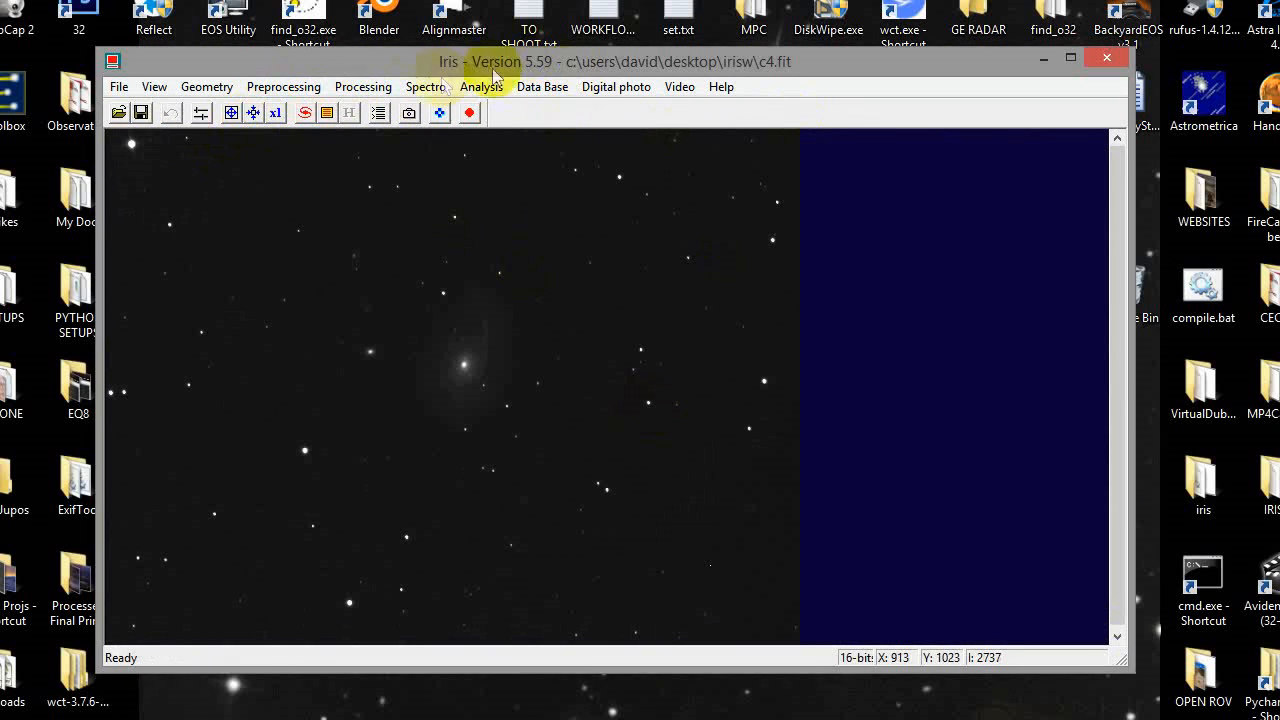
Open the command window, move it over the image, and run "fill 50" on the loaded c4 frame.
left_click(378, 112)
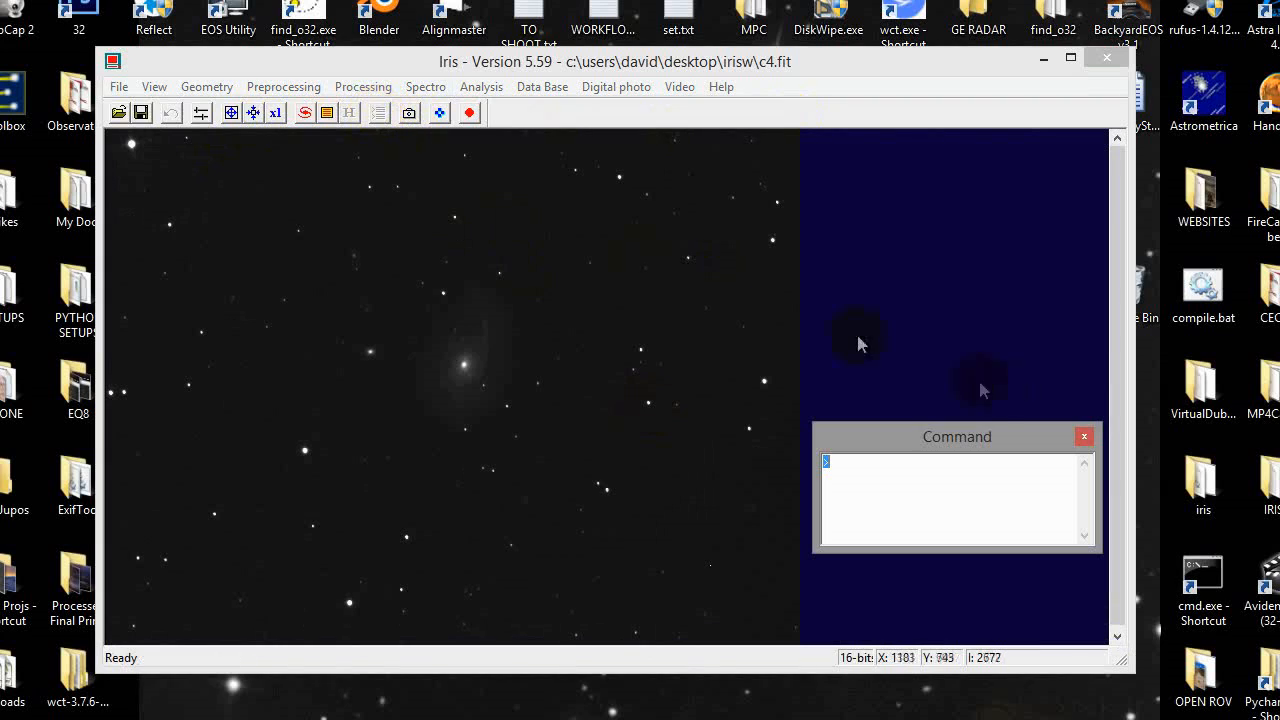
left_click_drag(984, 447, 751, 332)
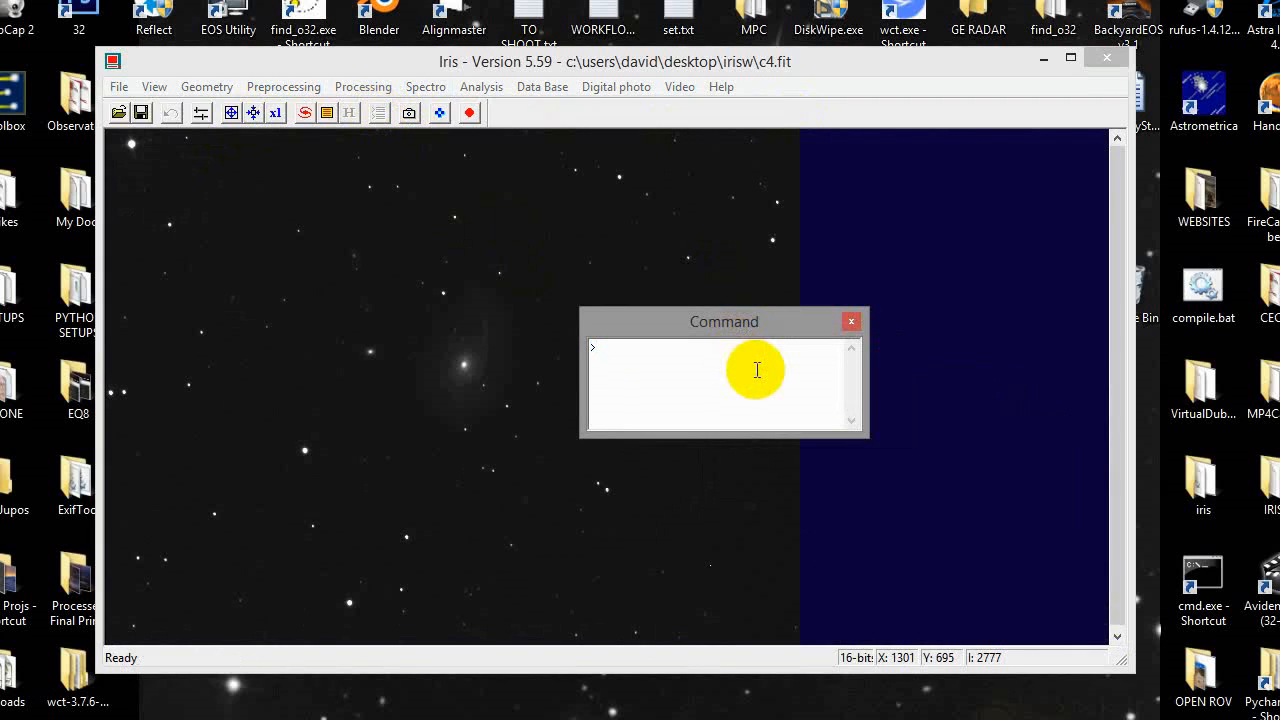
type("fill 50")
key("Return")
left_click(757, 370)
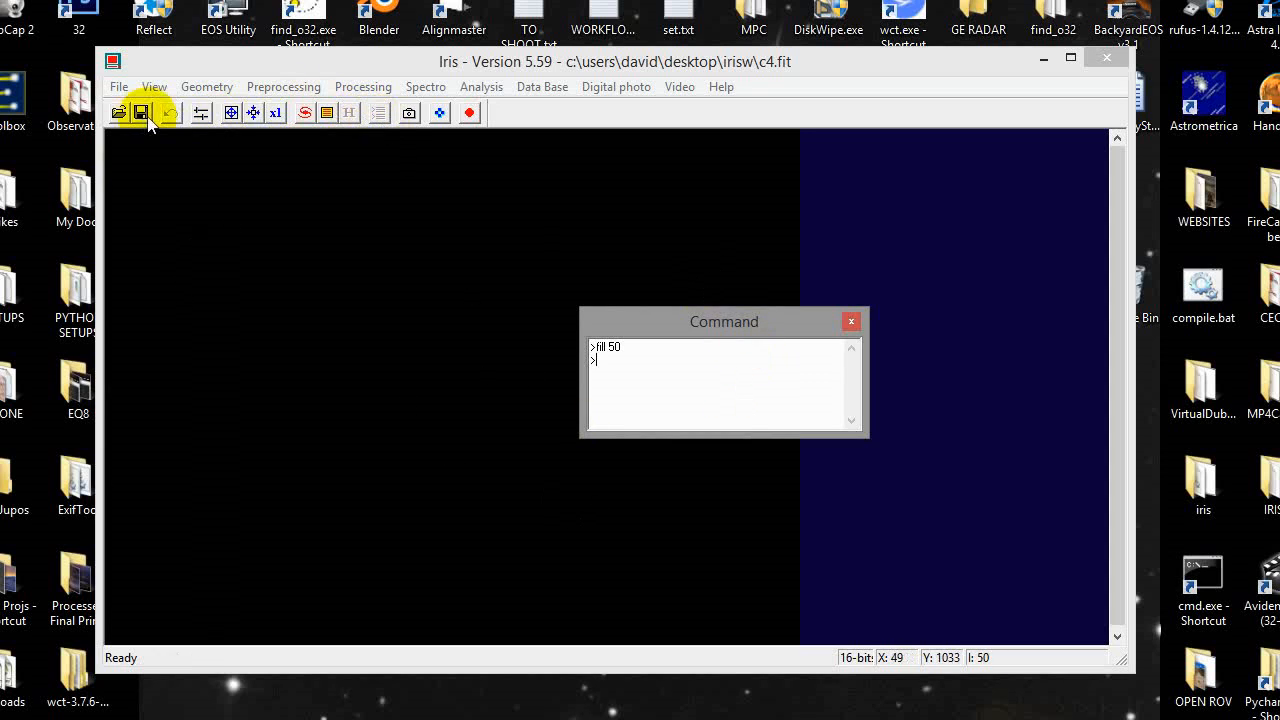
Apply the automatic display threshold to the filled image and close the Threshold window.
left_click(201, 112)
left_click(878, 601)
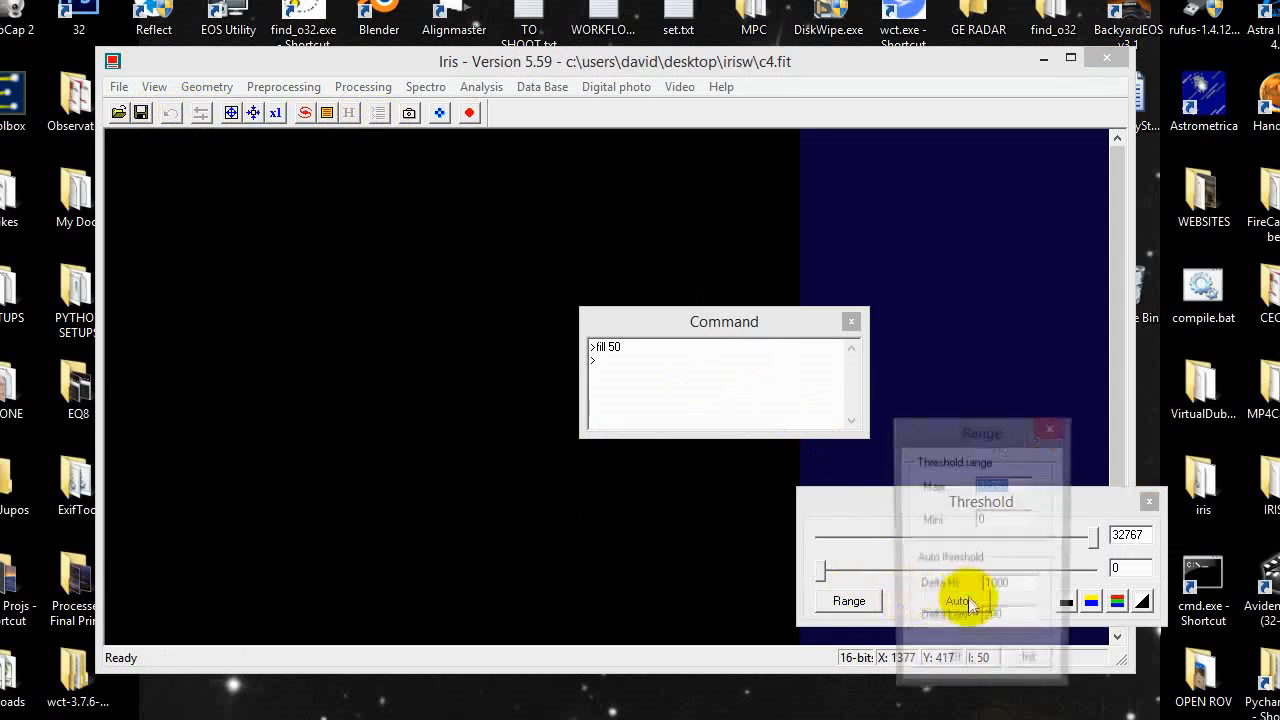
left_click(1047, 432)
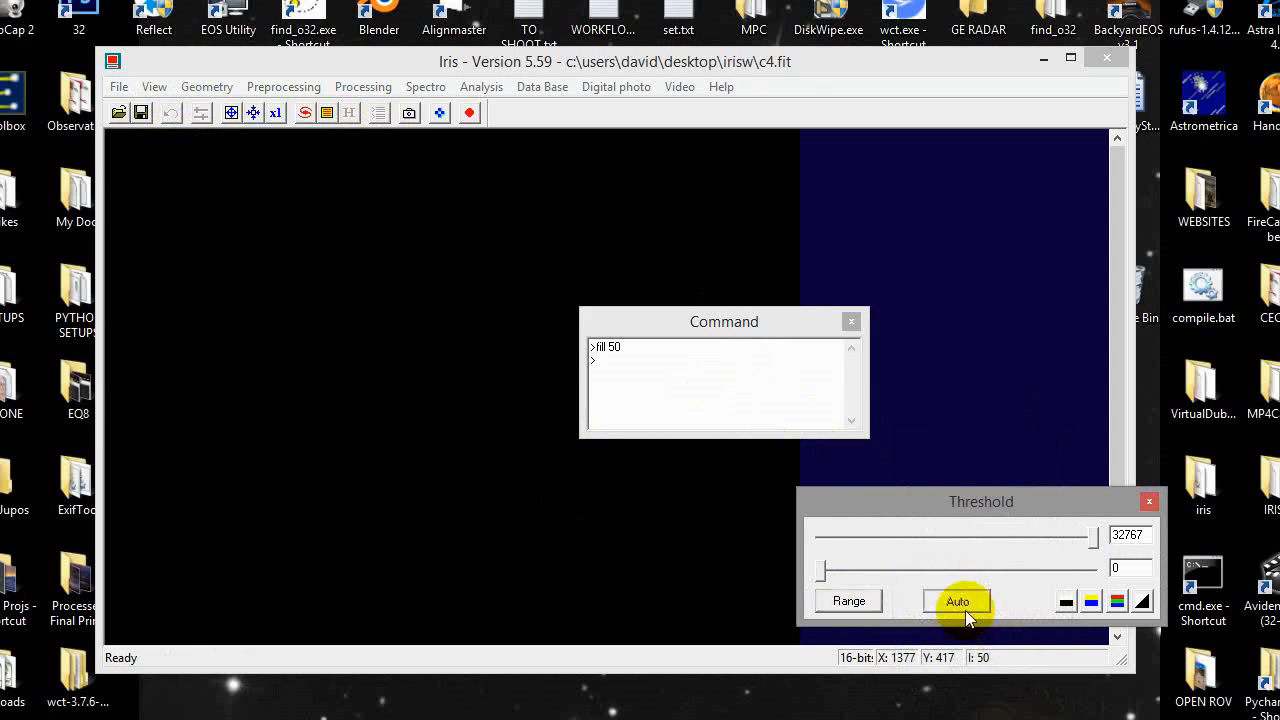
left_click(965, 608)
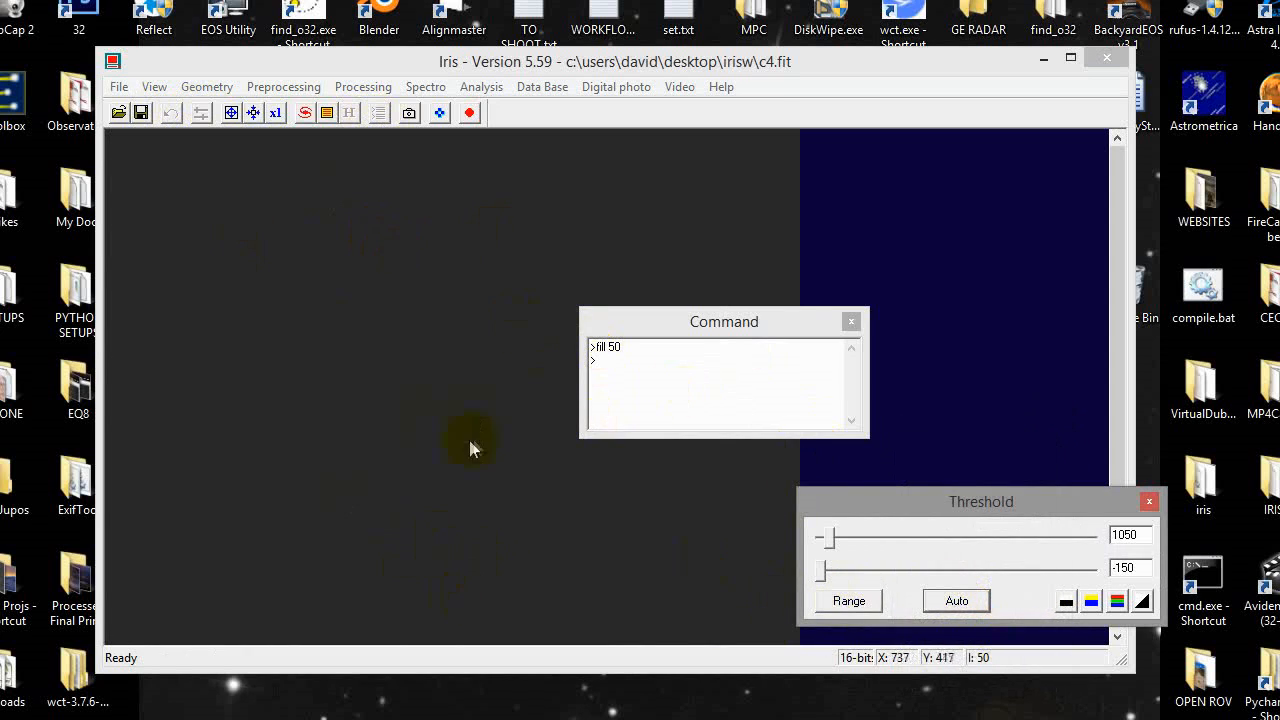
left_click(1150, 504)
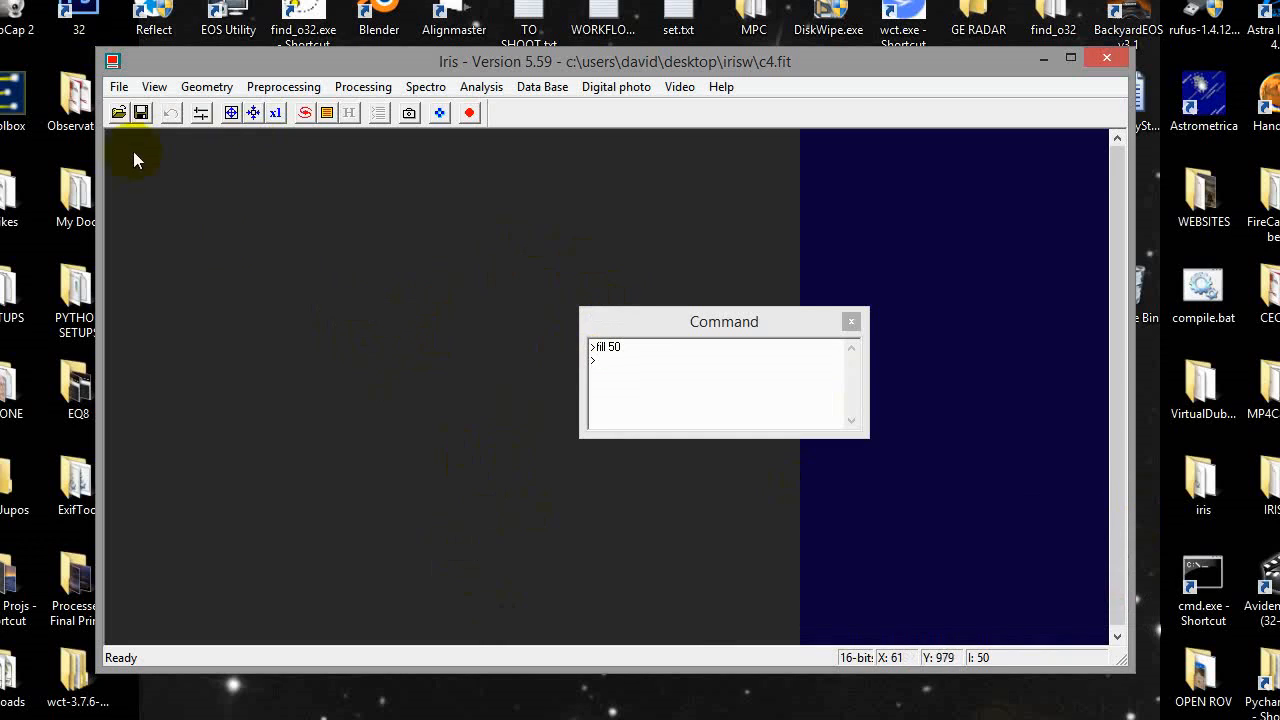
Save the uniform filled image in the IRISW folder as a FITS file named flatma.
left_click(119, 88)
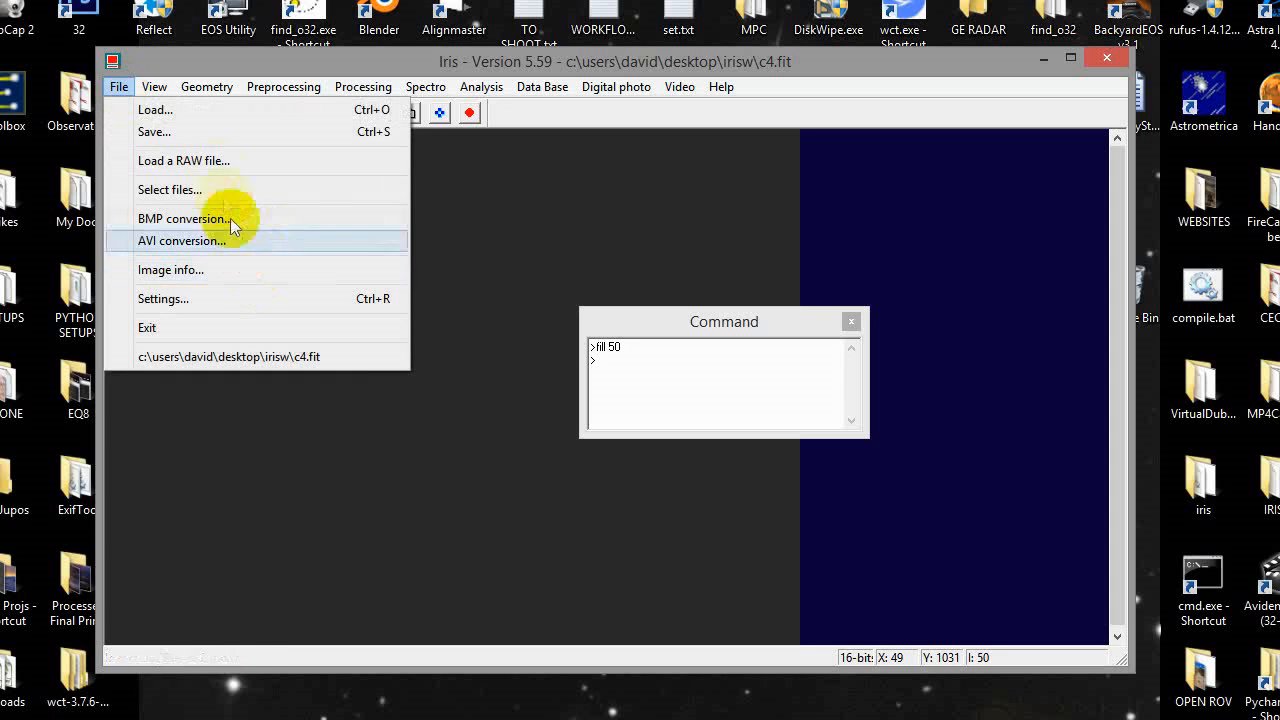
left_click(205, 129)
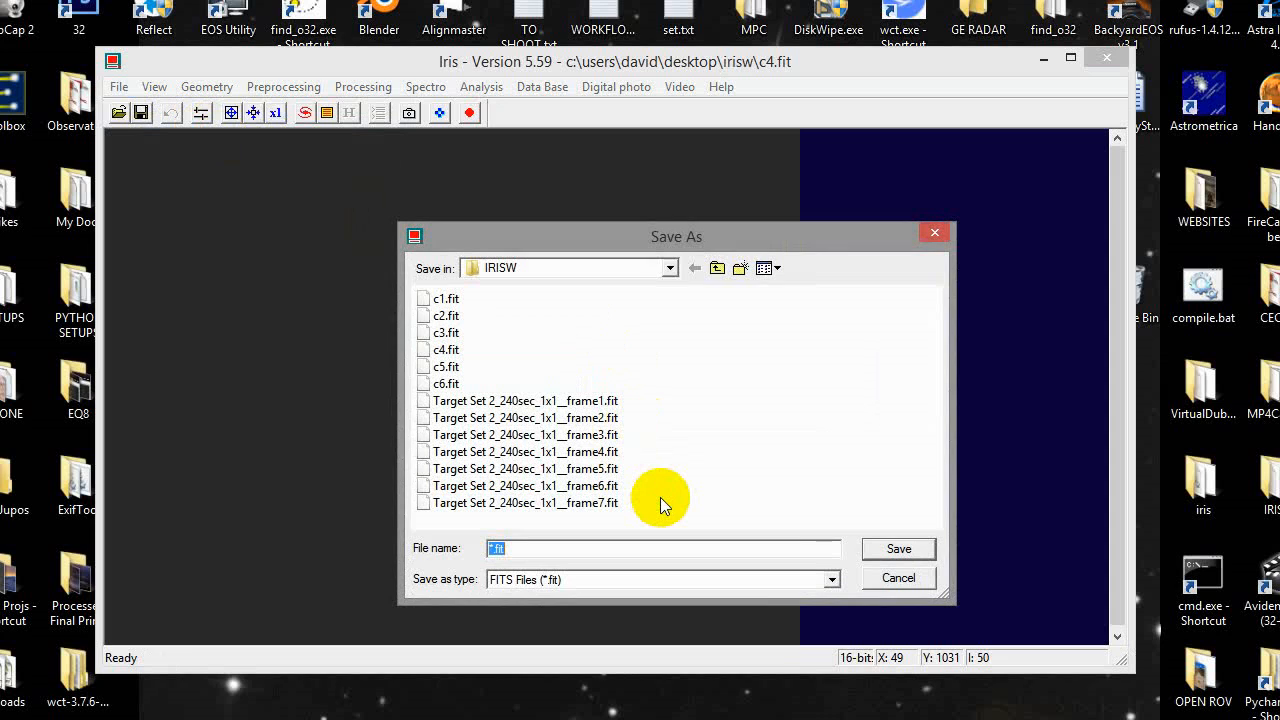
type("flatma")
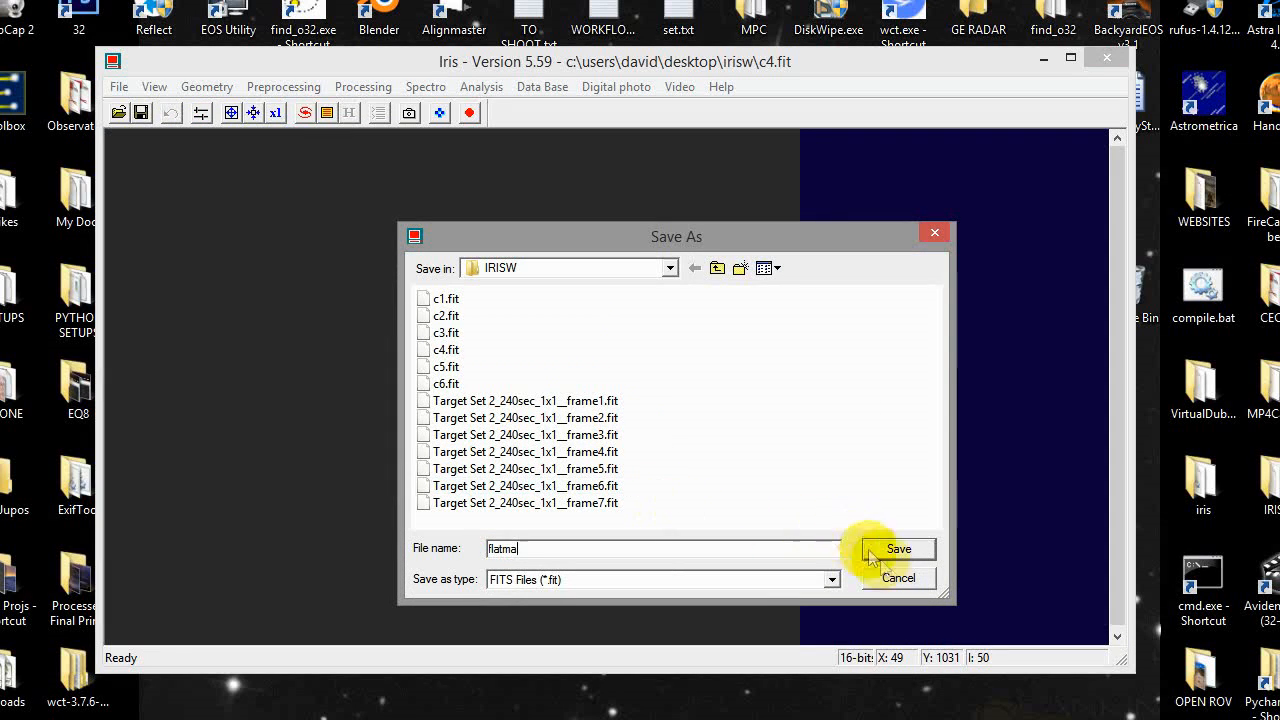
left_click(899, 549)
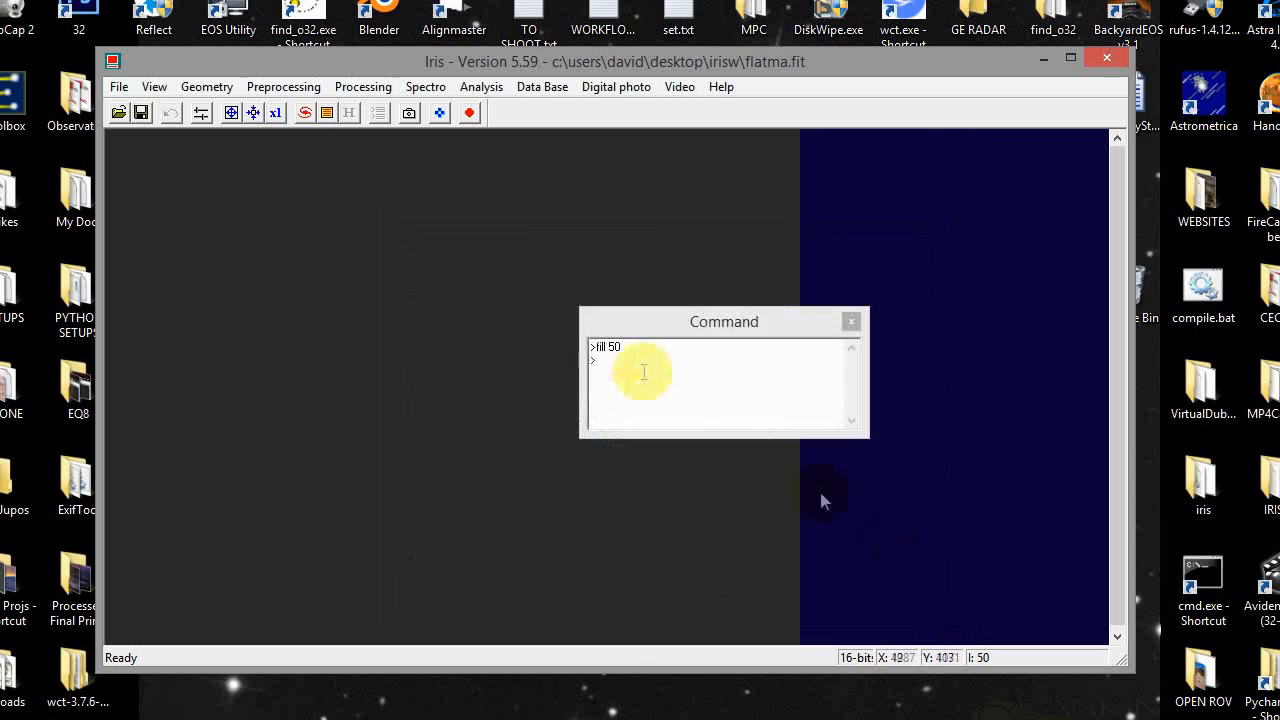
left_click(284, 87)
left_click(305, 133)
left_click_drag(580, 257, 606, 243)
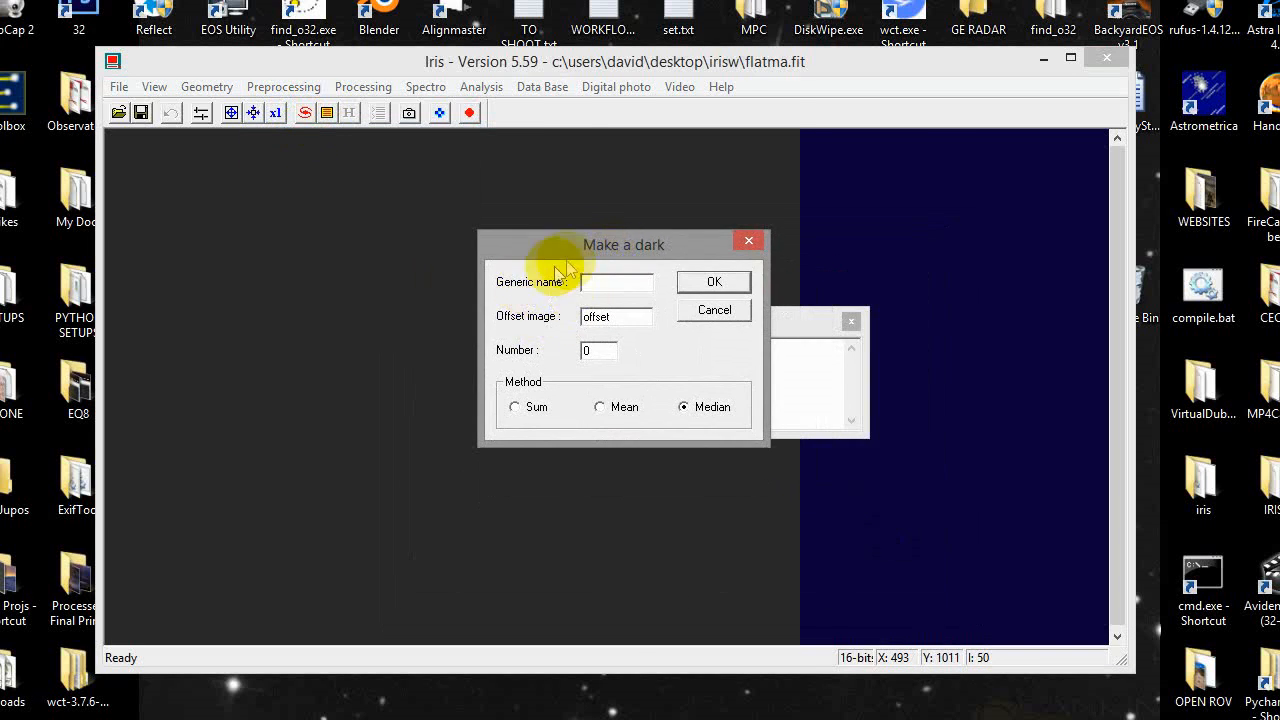
left_click(642, 320)
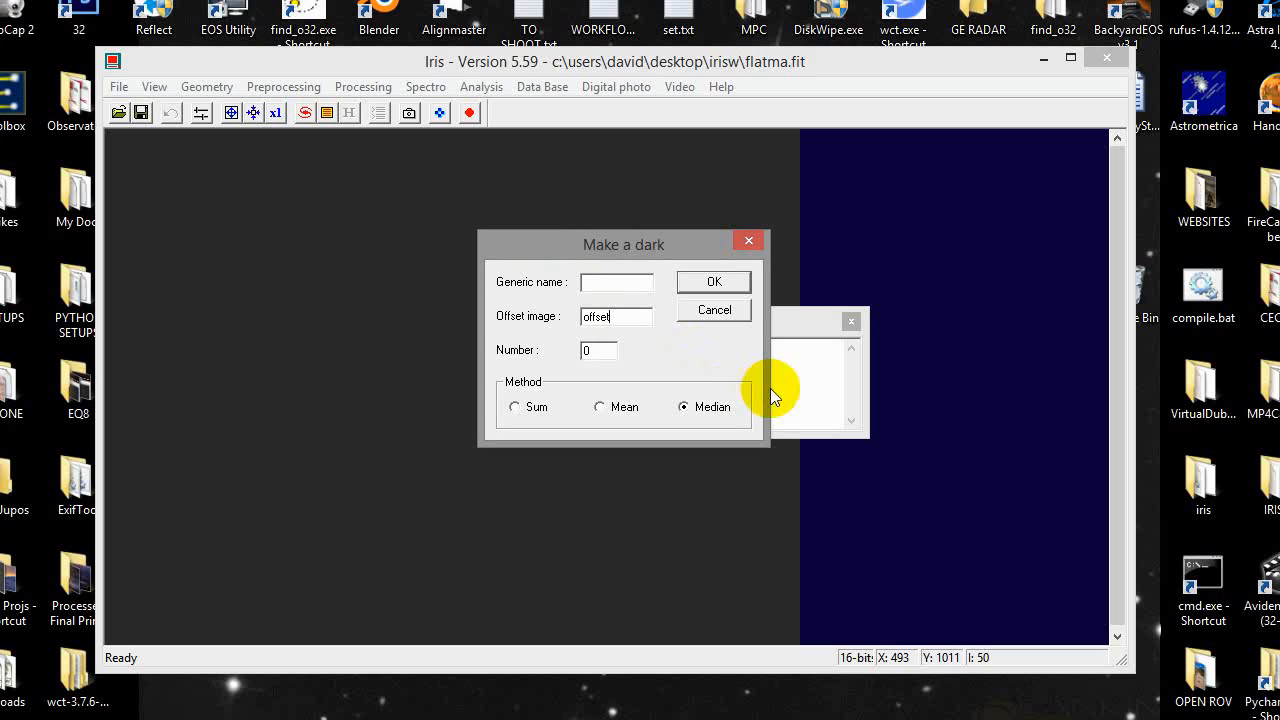
left_click(714, 310)
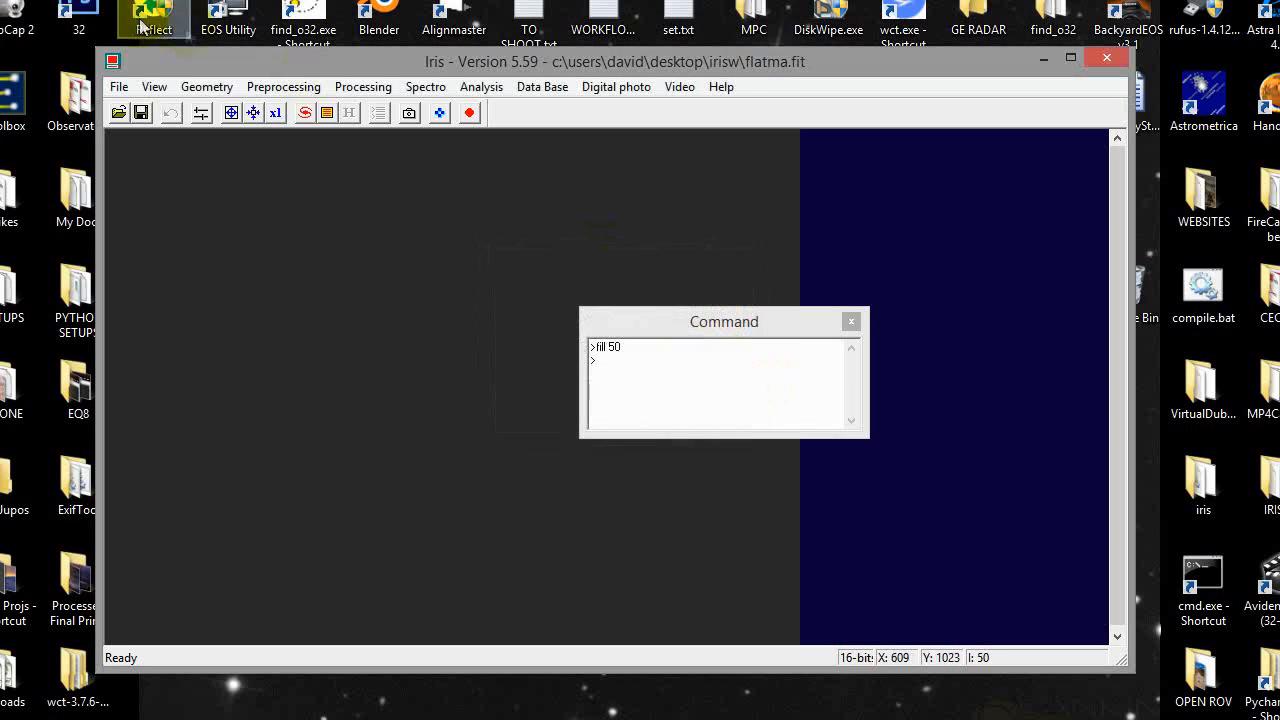
Save the same uniform image in the IRISW folder as a second FITS file named biasma.
left_click(119, 88)
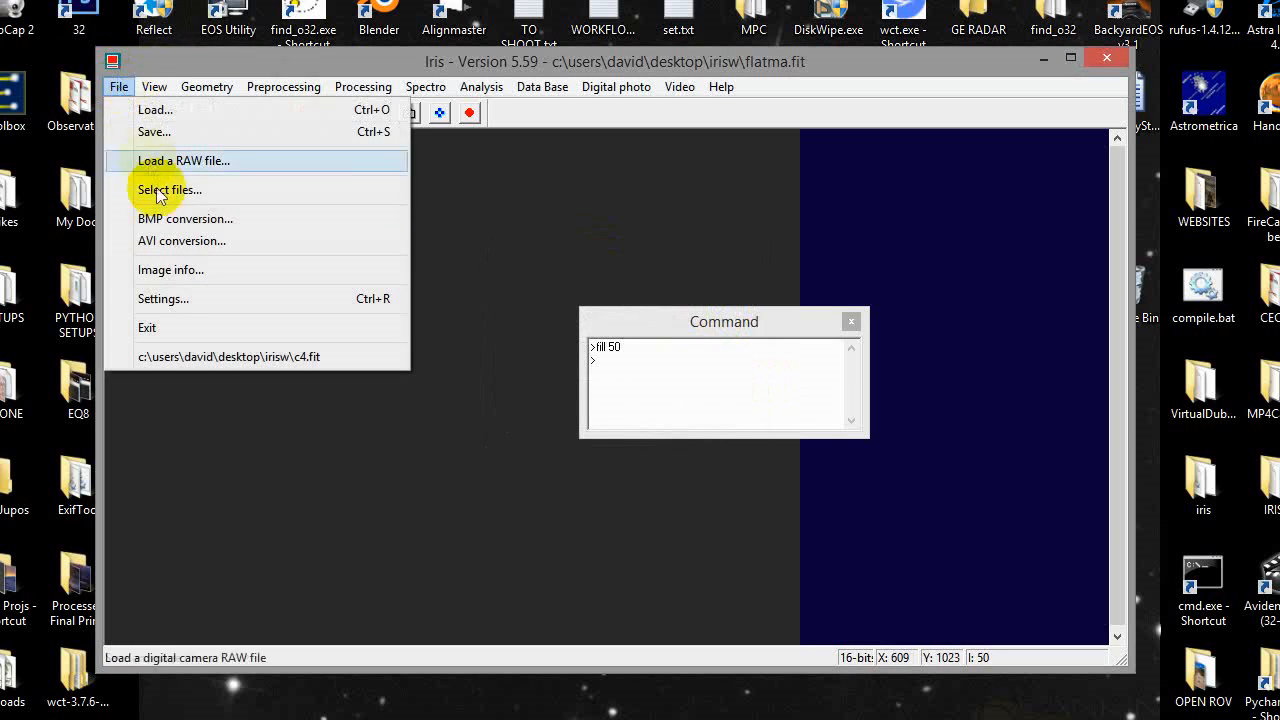
left_click(183, 137)
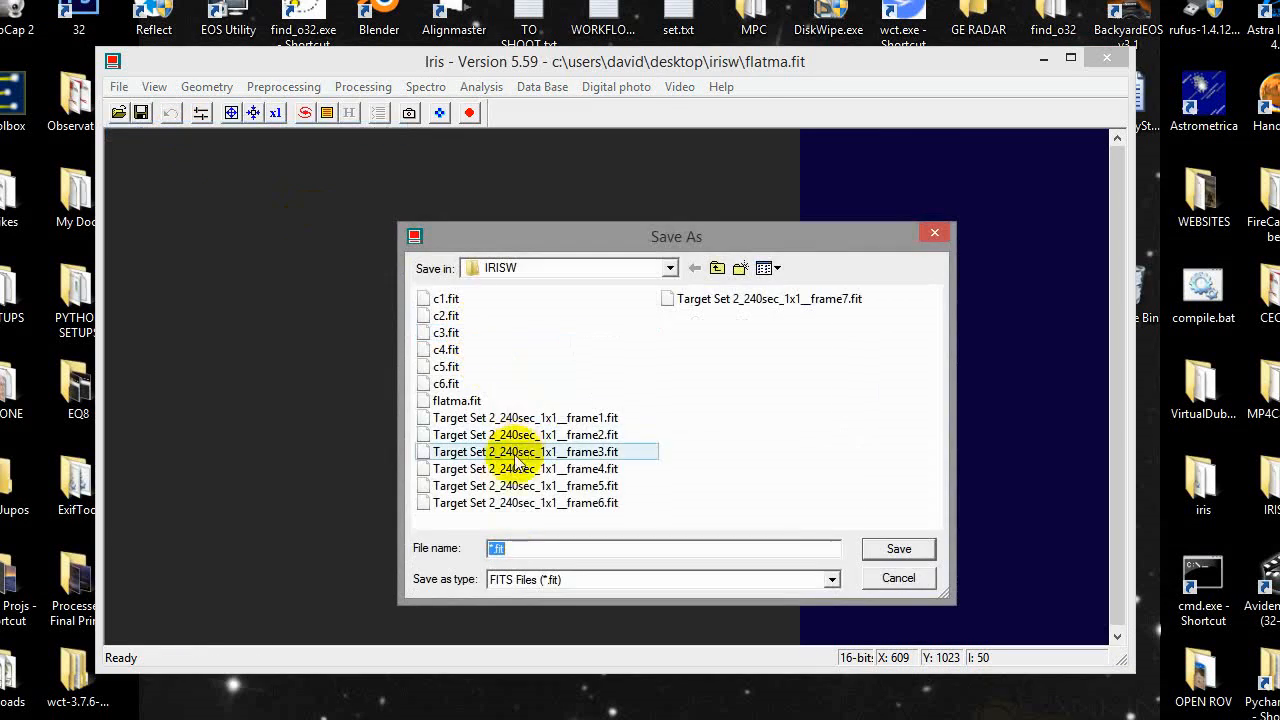
left_click(537, 549)
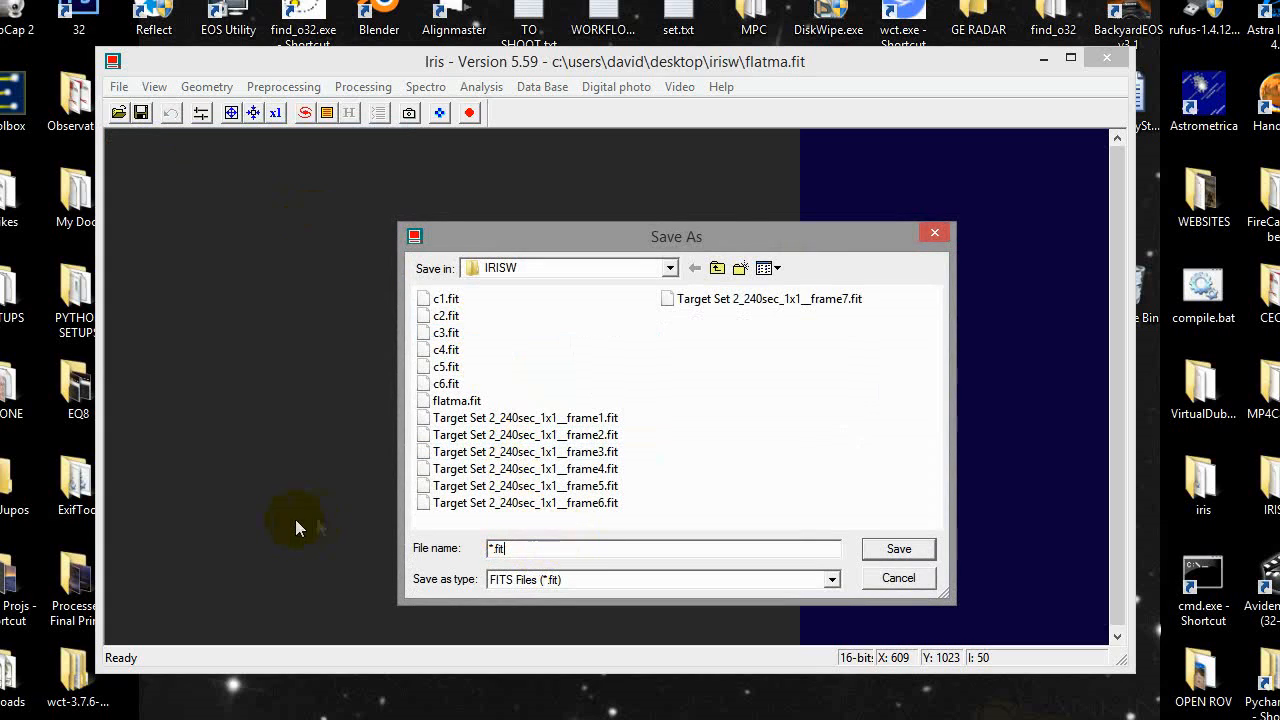
left_click_drag(578, 550, 418, 558)
type("biasma")
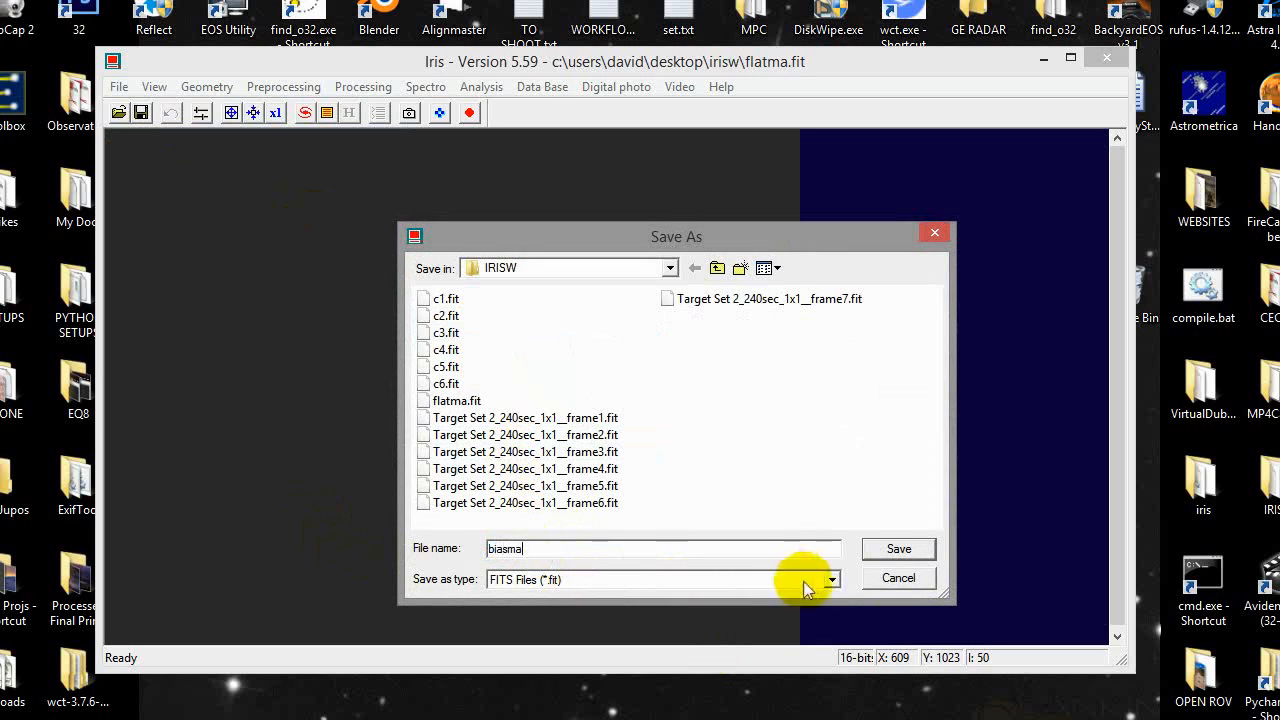
left_click(917, 551)
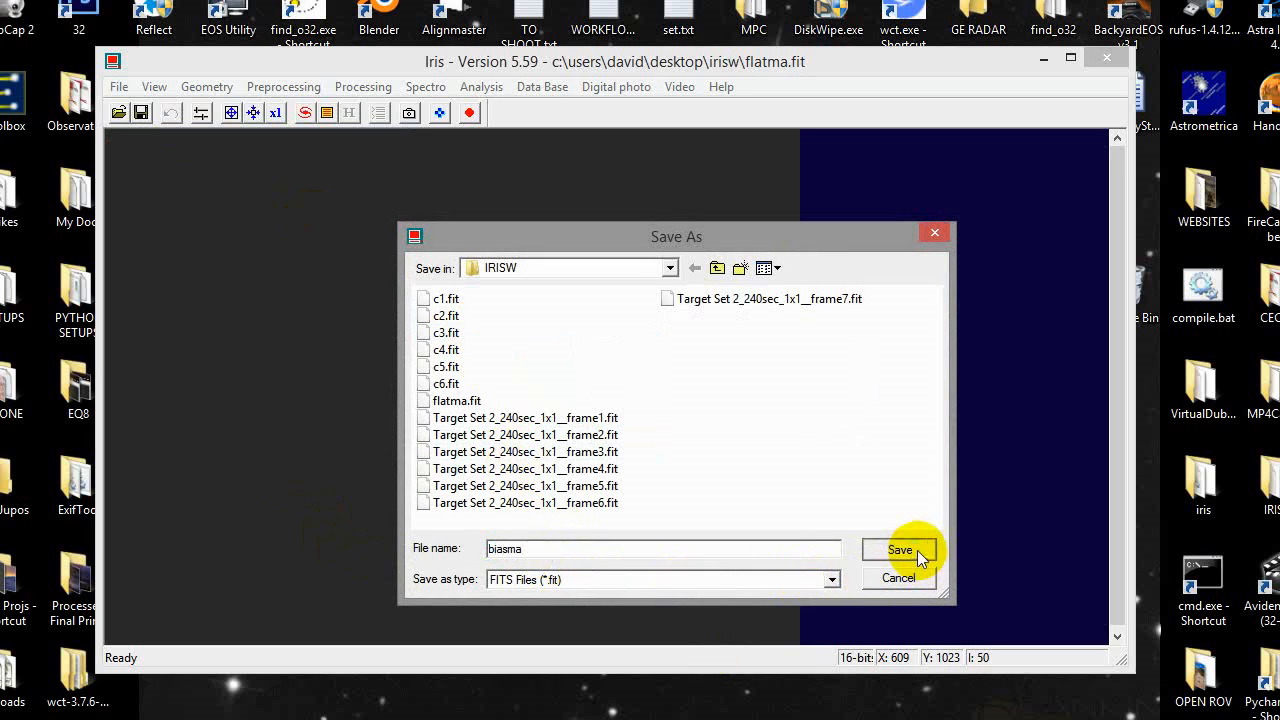
left_click(278, 86)
left_click(285, 133)
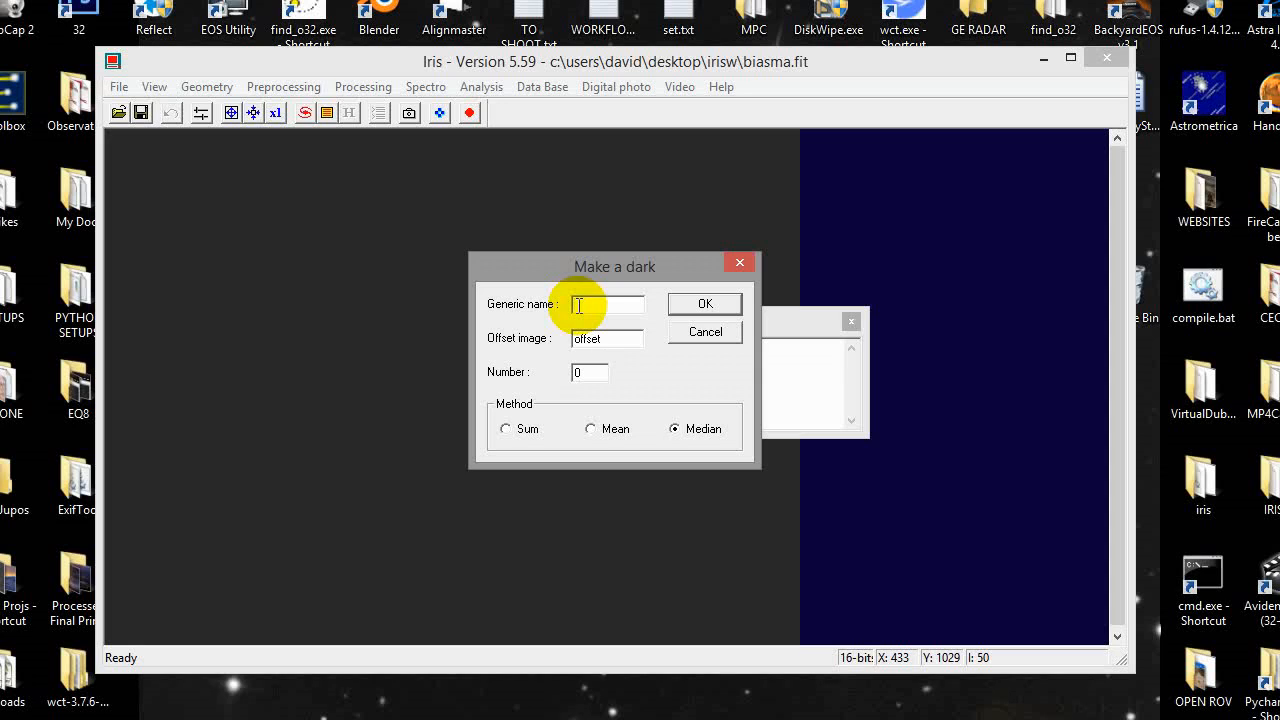
left_click_drag(623, 343, 523, 322)
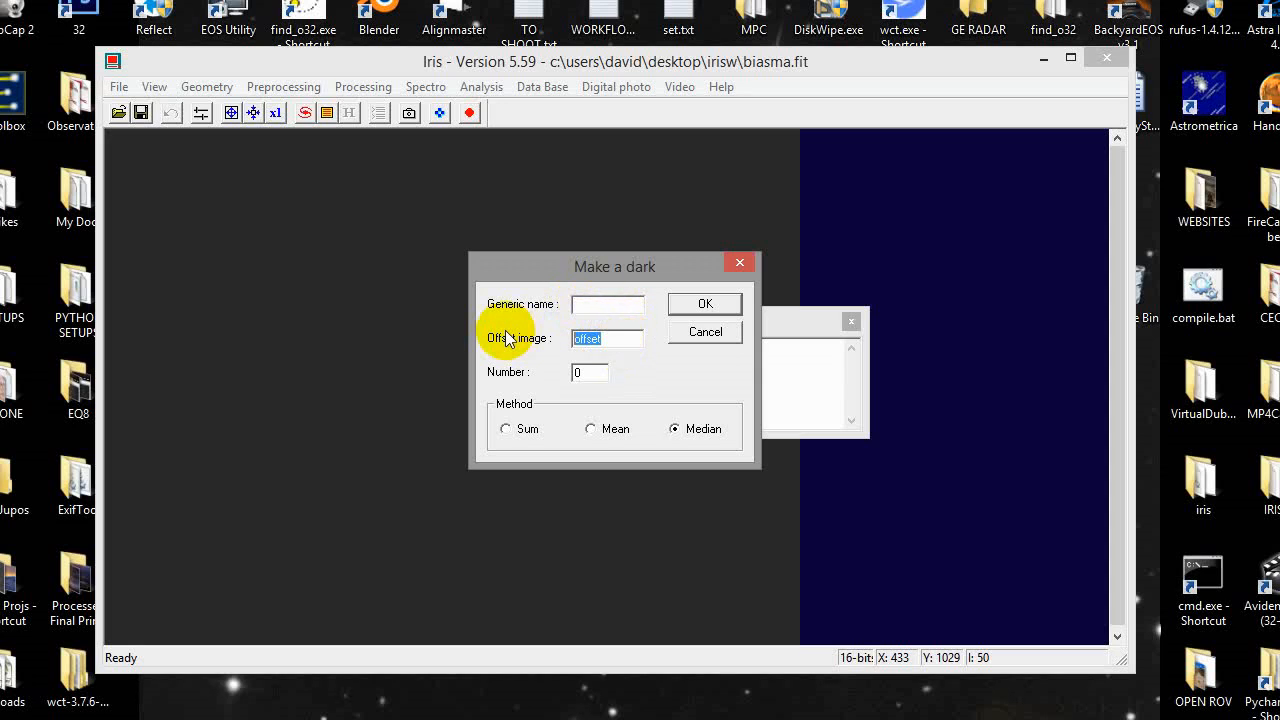
type("bias")
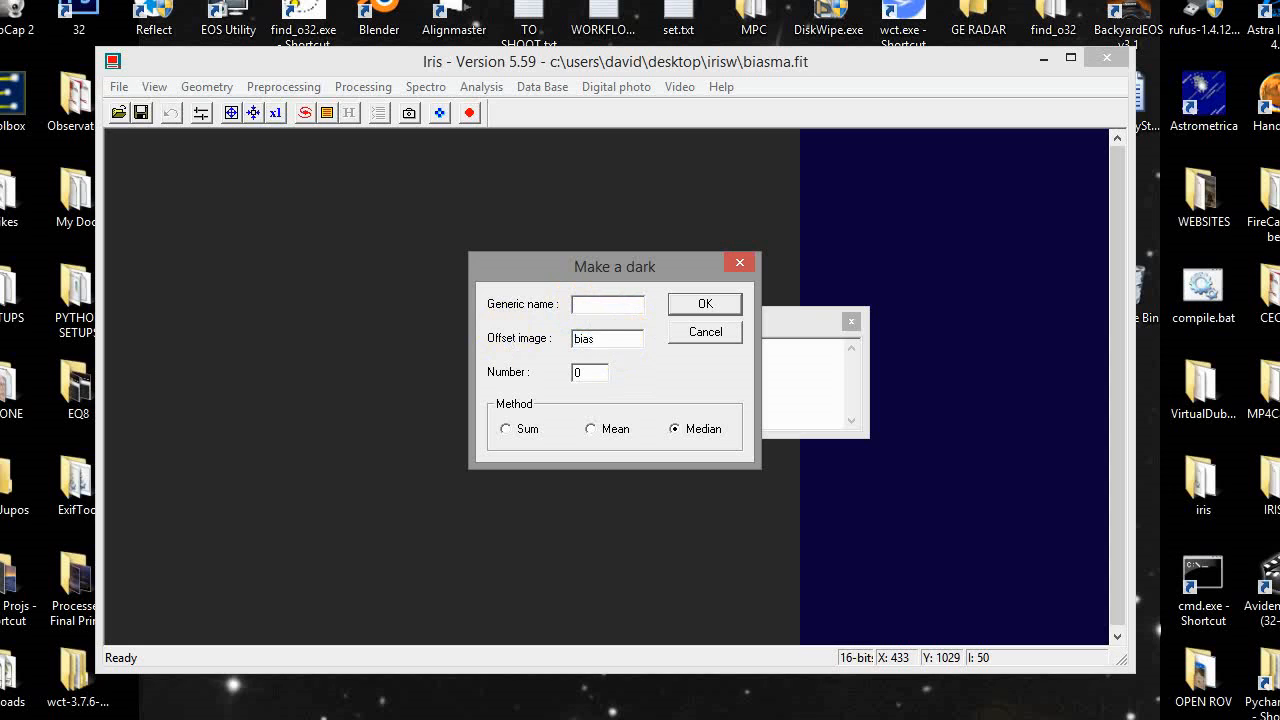
left_click(583, 370)
key("Delete")
type("7")
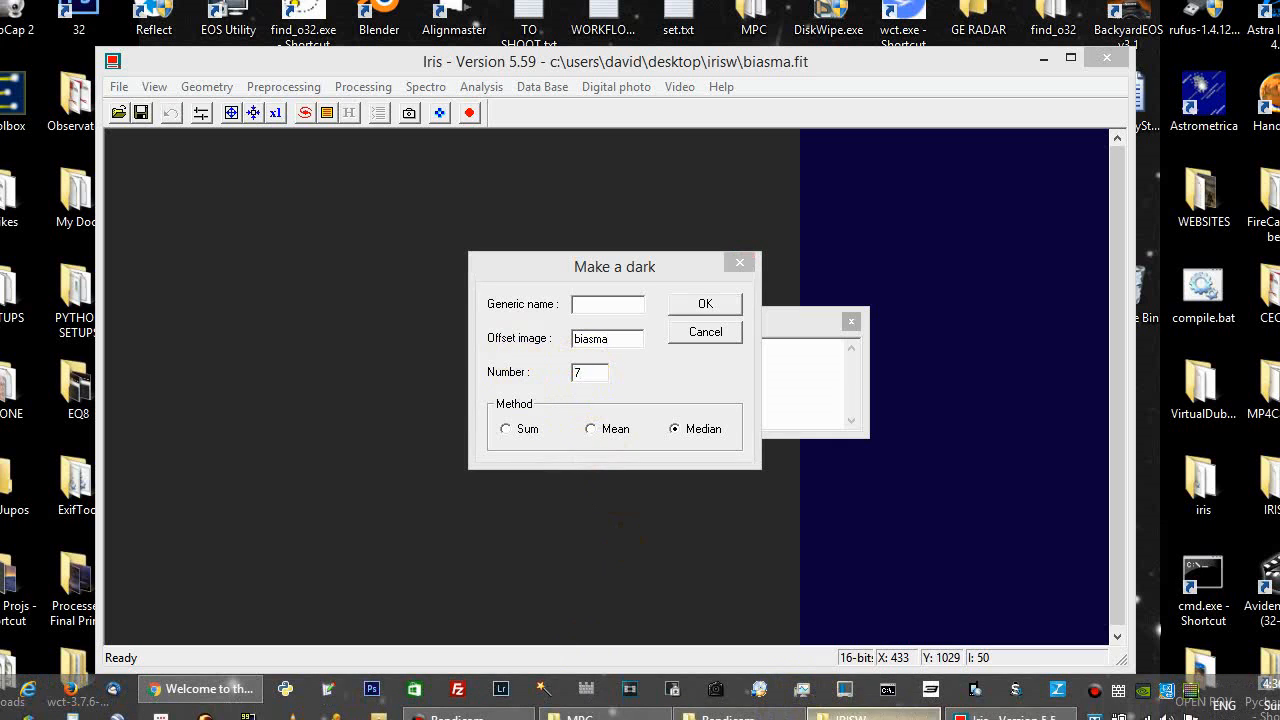
Check the file names and numbering of the Target Set 2 dark frames in the IRISW folder, and close the folder view.
left_click(875, 714)
scroll(487, 521, "down", 1)
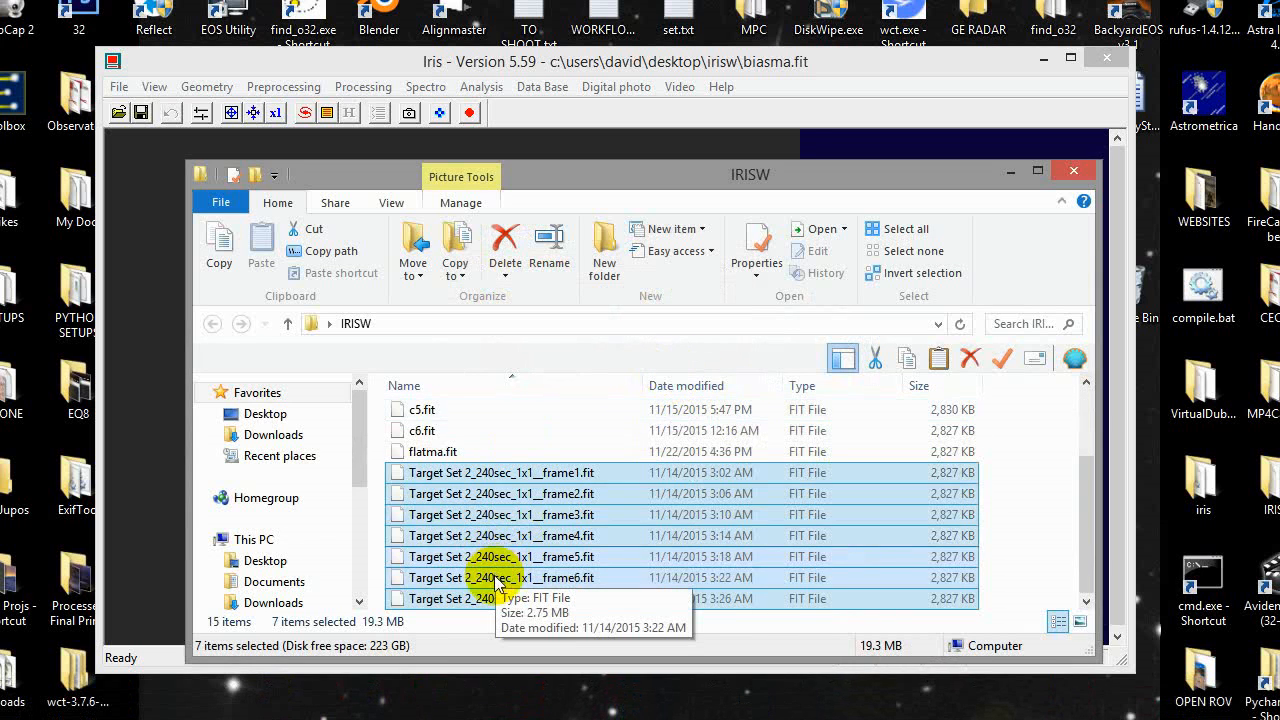
left_click(484, 493)
scroll(462, 500, "up", 1)
scroll(460, 500, "down", 1)
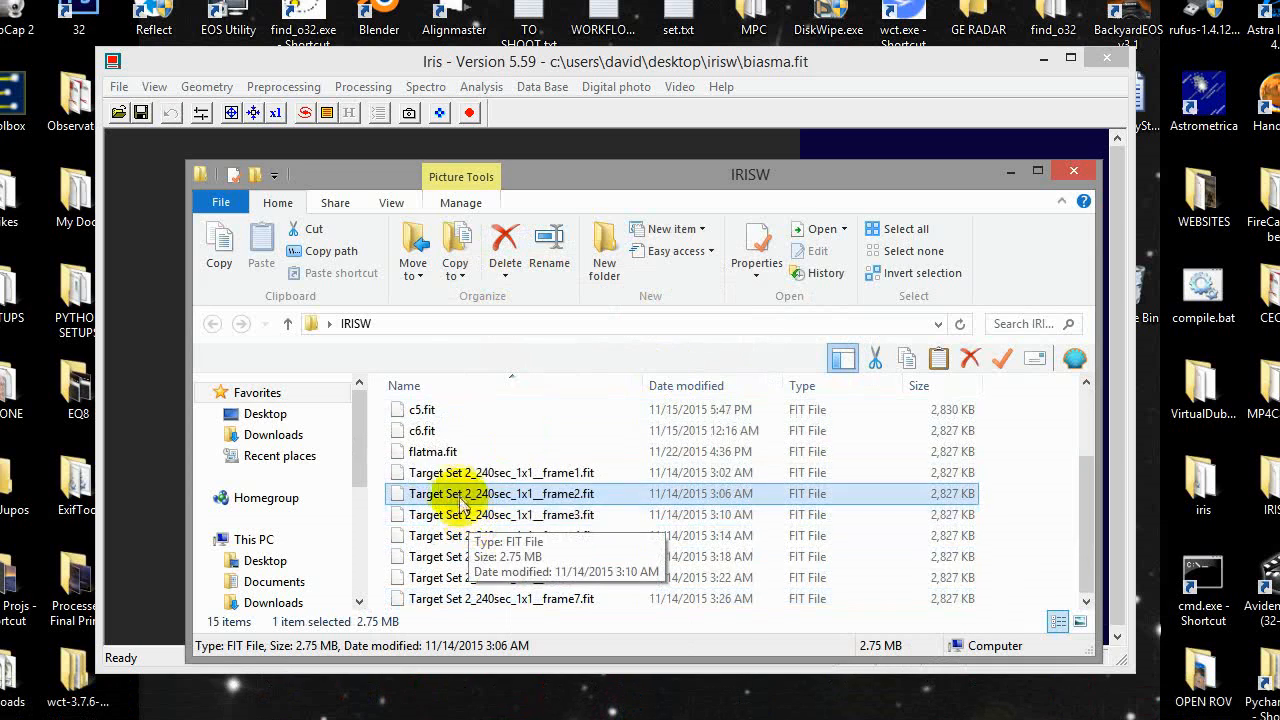
left_click(470, 474)
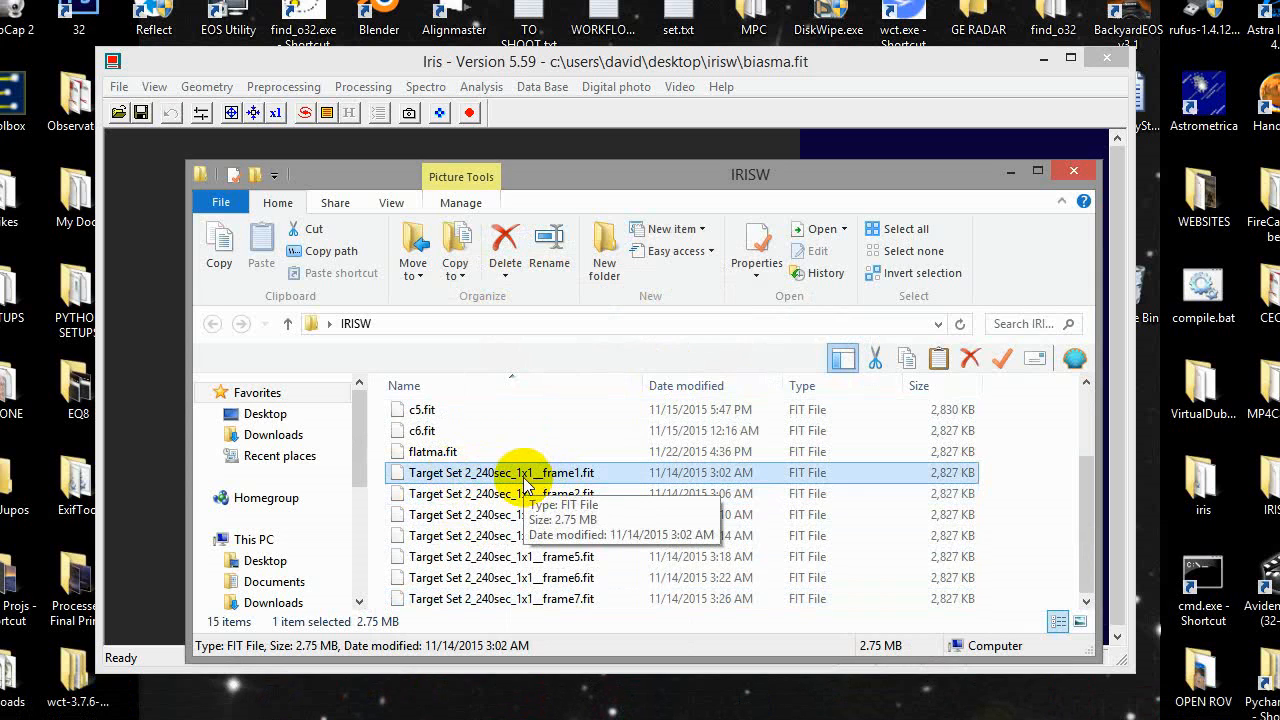
left_click(1072, 172)
Cancel the Make a dark dialog and load the dark frame "Target Set 2_240sec_1x1__frame1.fit" from the IRISW folder.
left_click(120, 88)
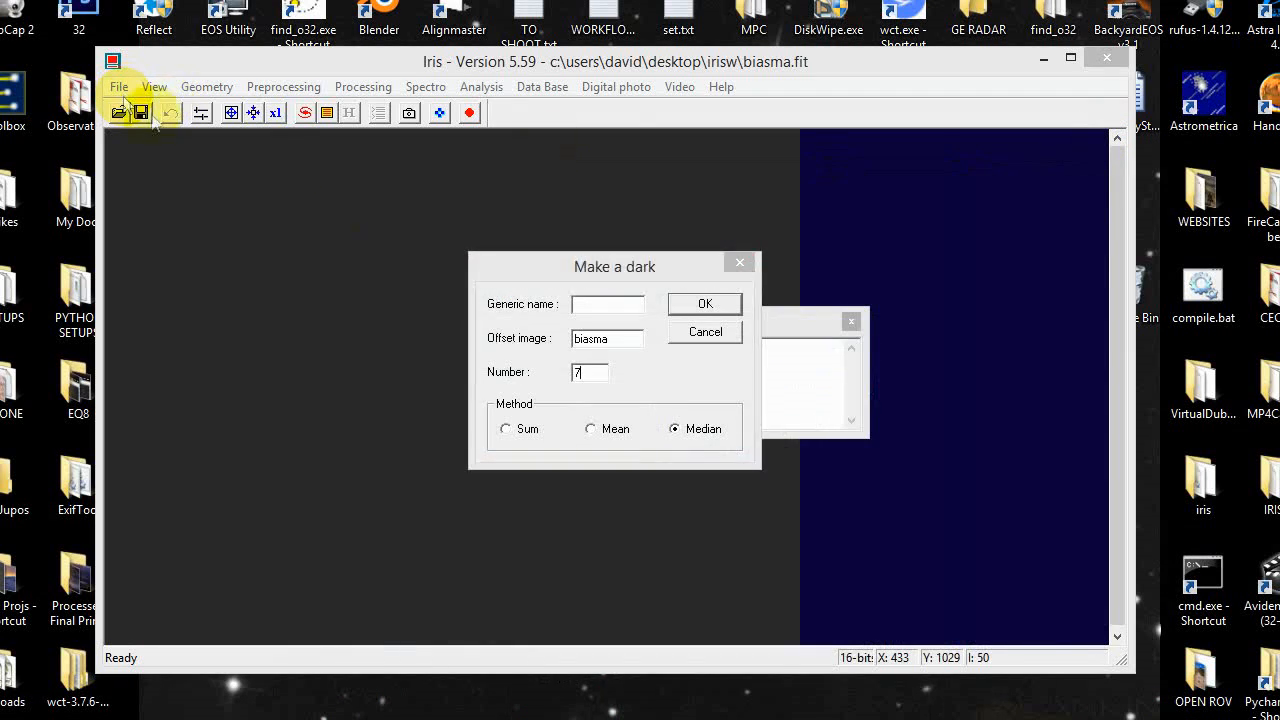
left_click(695, 335)
left_click(118, 87)
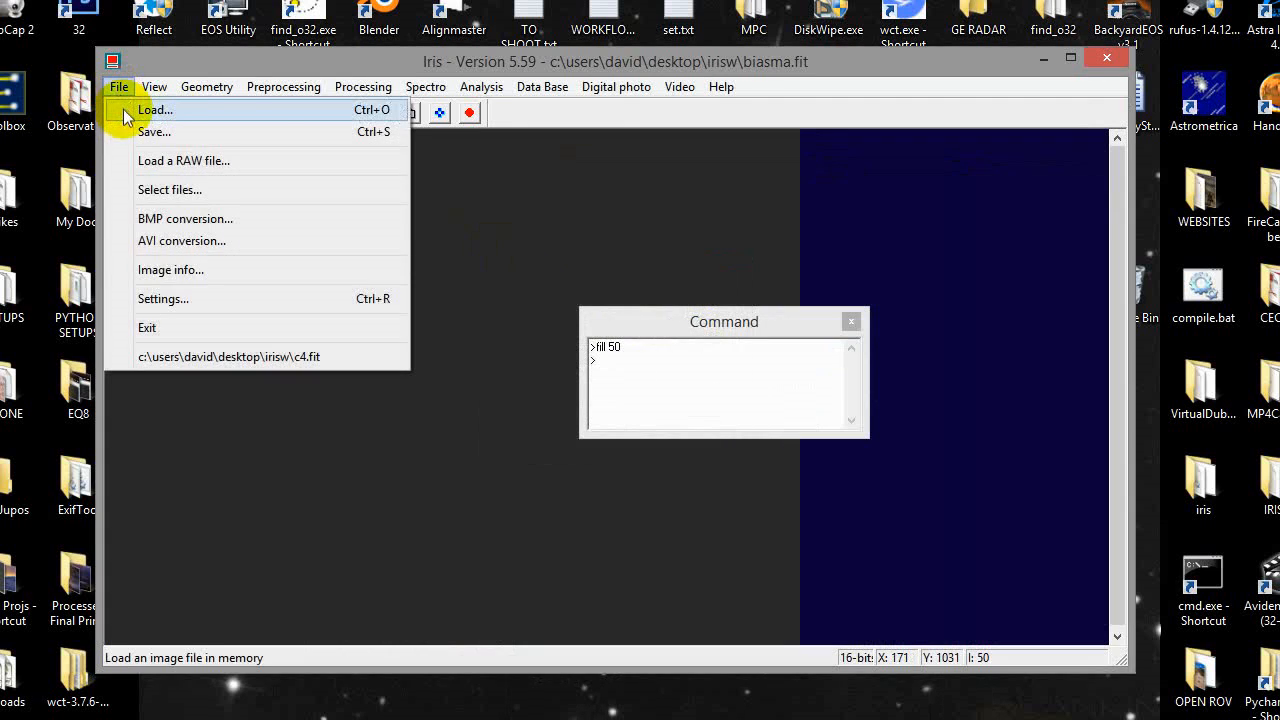
left_click(125, 105)
left_click(544, 436)
double_click(544, 436)
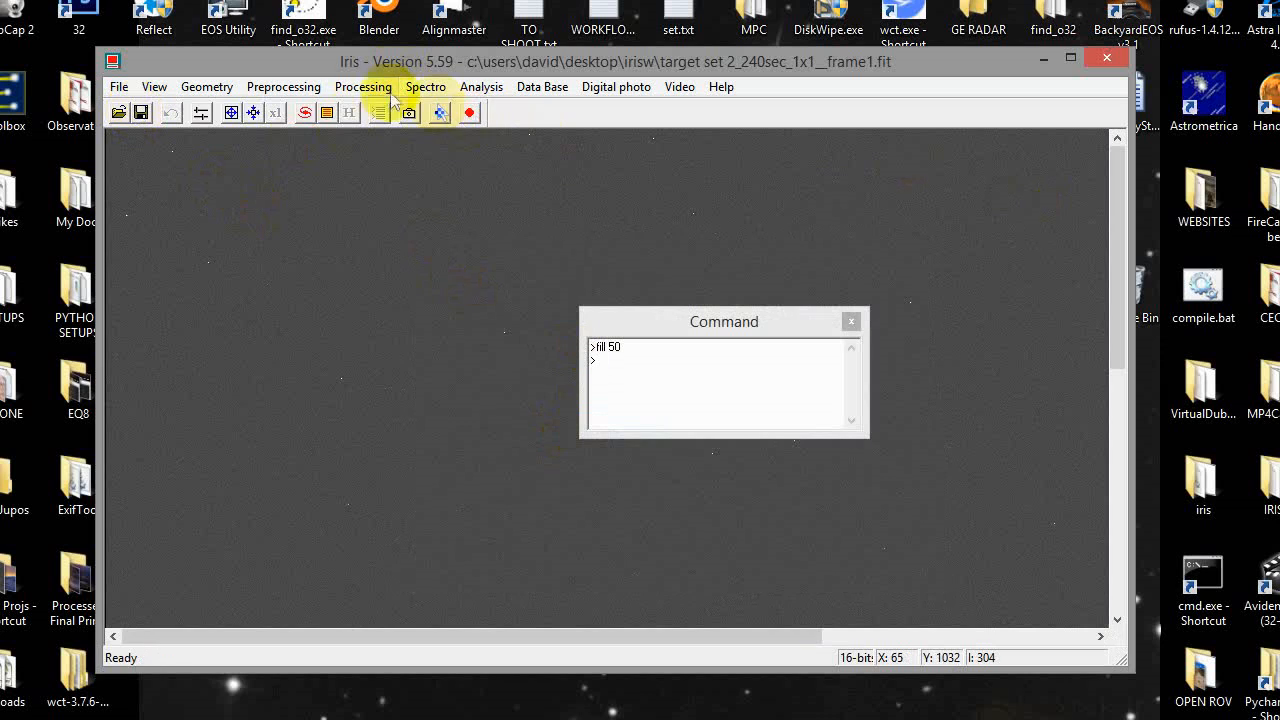
Start Make a dark and use "Target Set 2_240sec_1x1__frame", copied from the first dark frame's file name without its number, as generic name.
left_click(284, 87)
left_click(290, 131)
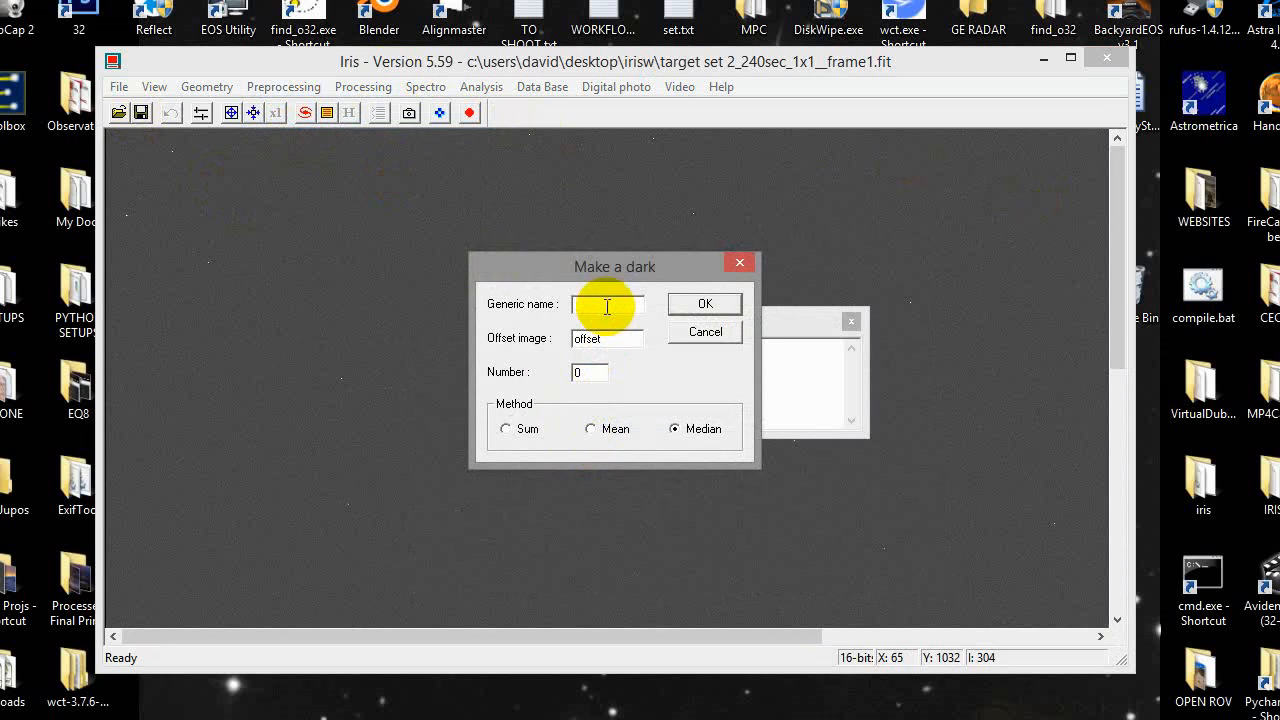
left_click(868, 711)
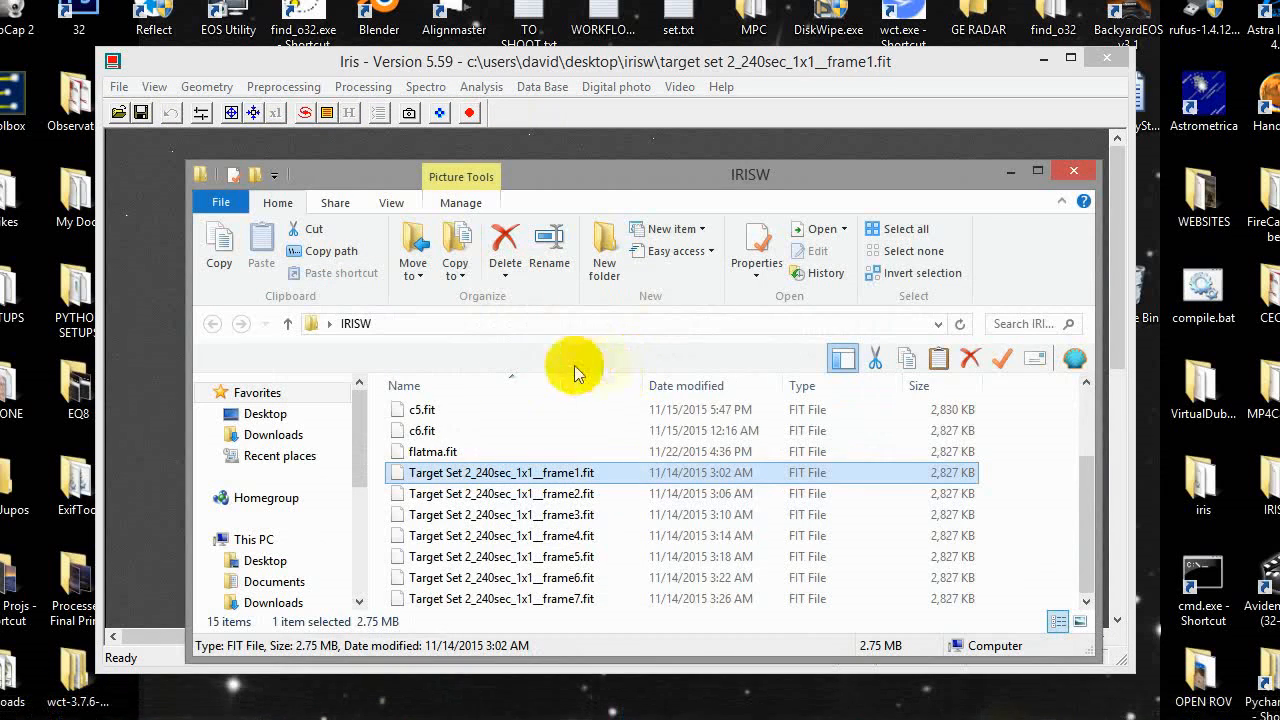
left_click(575, 476)
left_click_drag(575, 473, 352, 467)
key("ctrl+c")
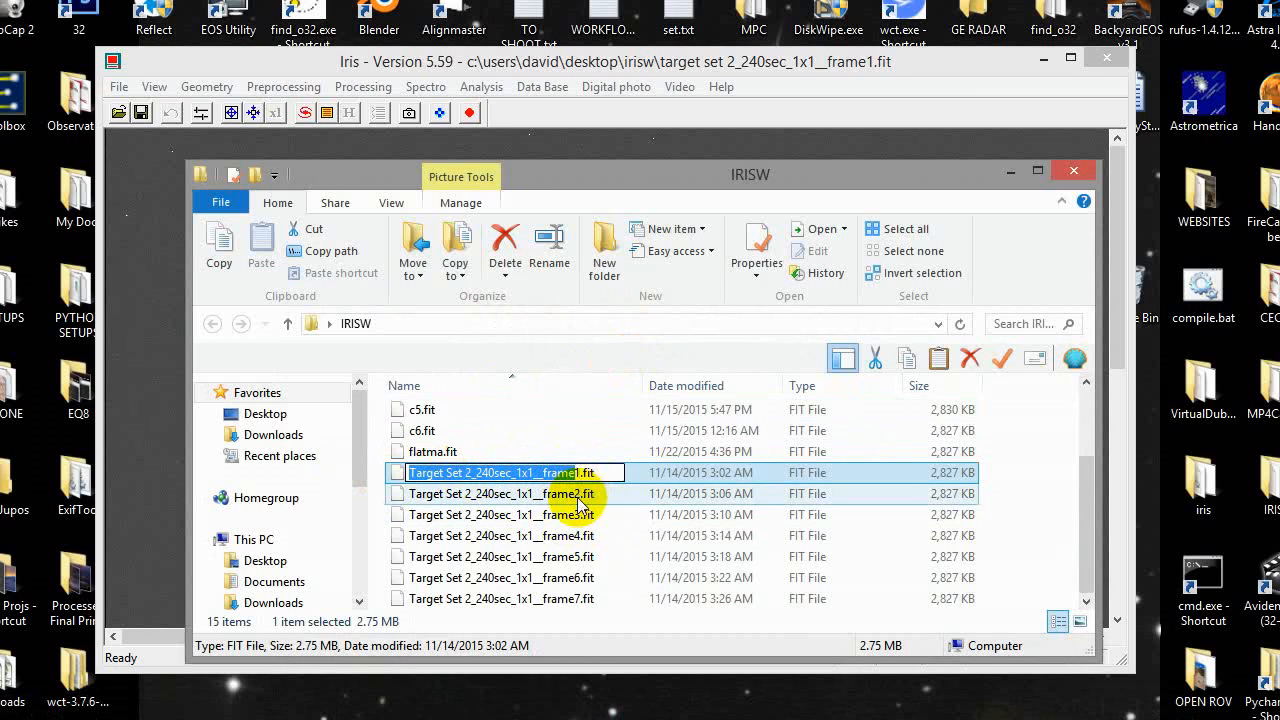
left_click(1010, 171)
key("ctrl+v")
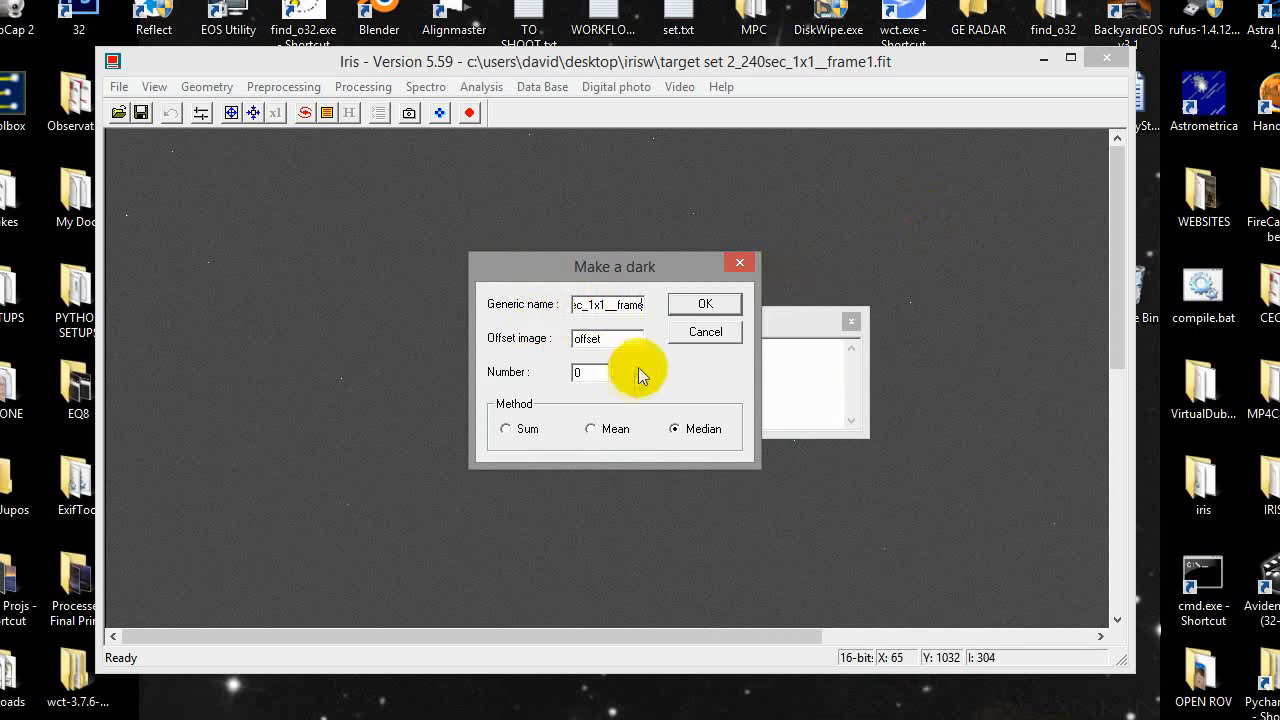
left_click_drag(634, 305, 478, 314)
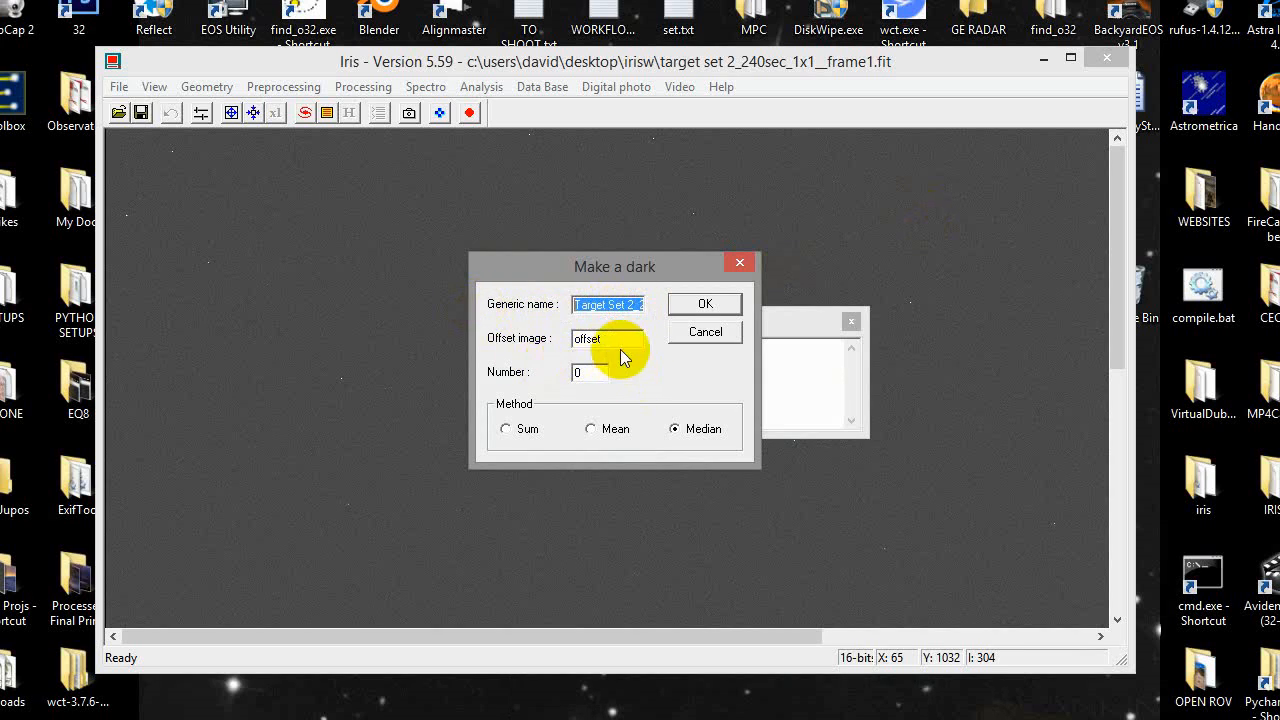
Set the offset image to biasma and the number to 7, and create the master dark with the Median method.
left_click_drag(620, 340, 455, 347)
type("b")
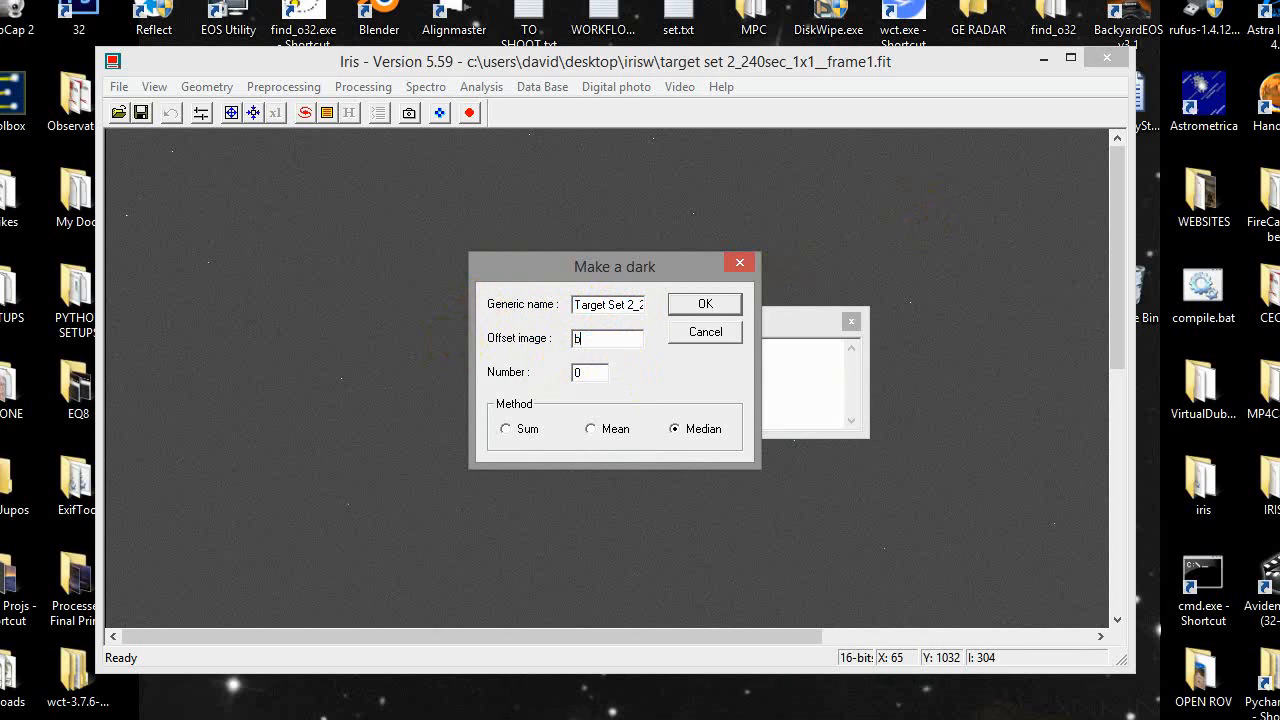
type("iasma")
key("Tab")
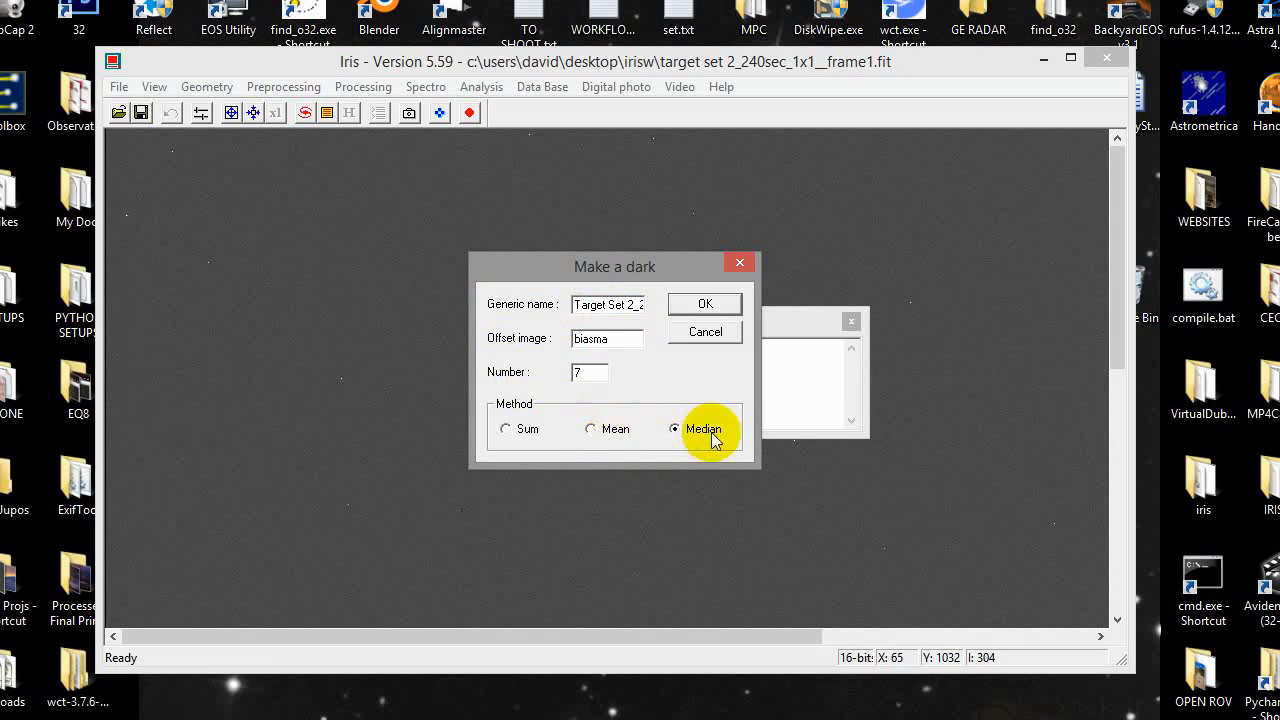
left_click(708, 304)
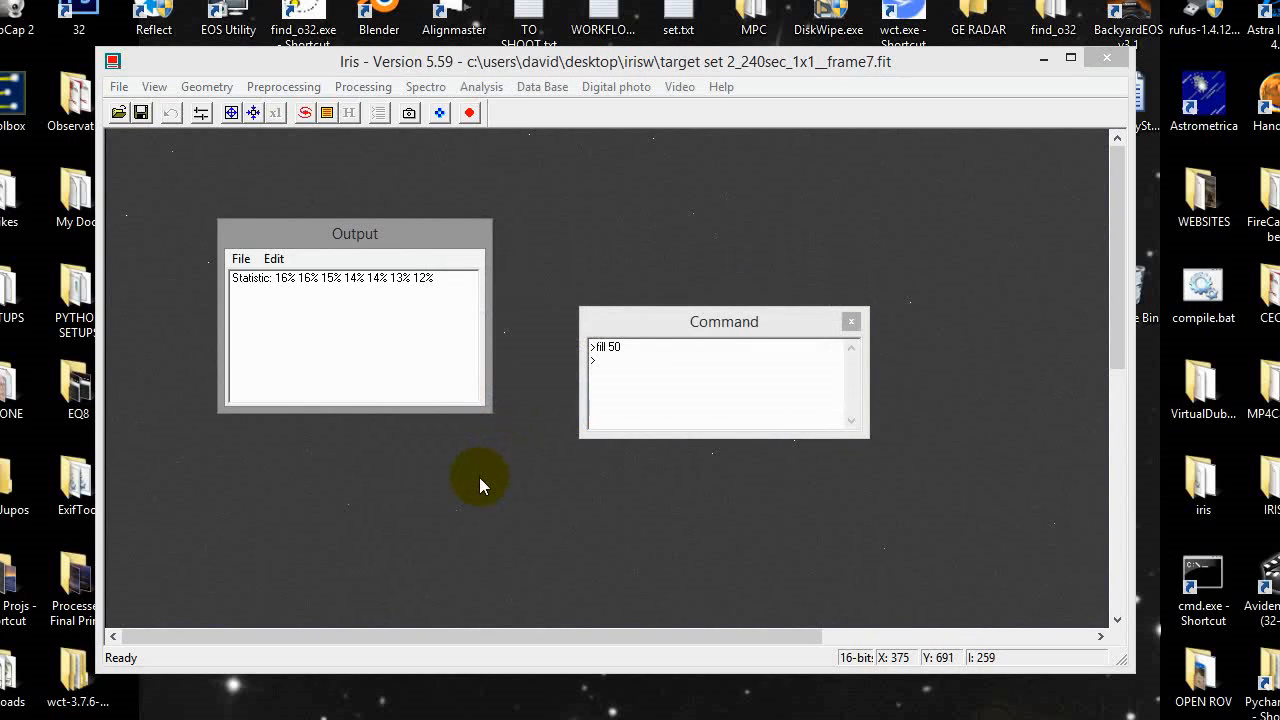
Move the Output and Command windows apart and run "find_hot cosme 500" on the master dark.
left_click_drag(376, 234, 503, 362)
left_click_drag(700, 322, 772, 306)
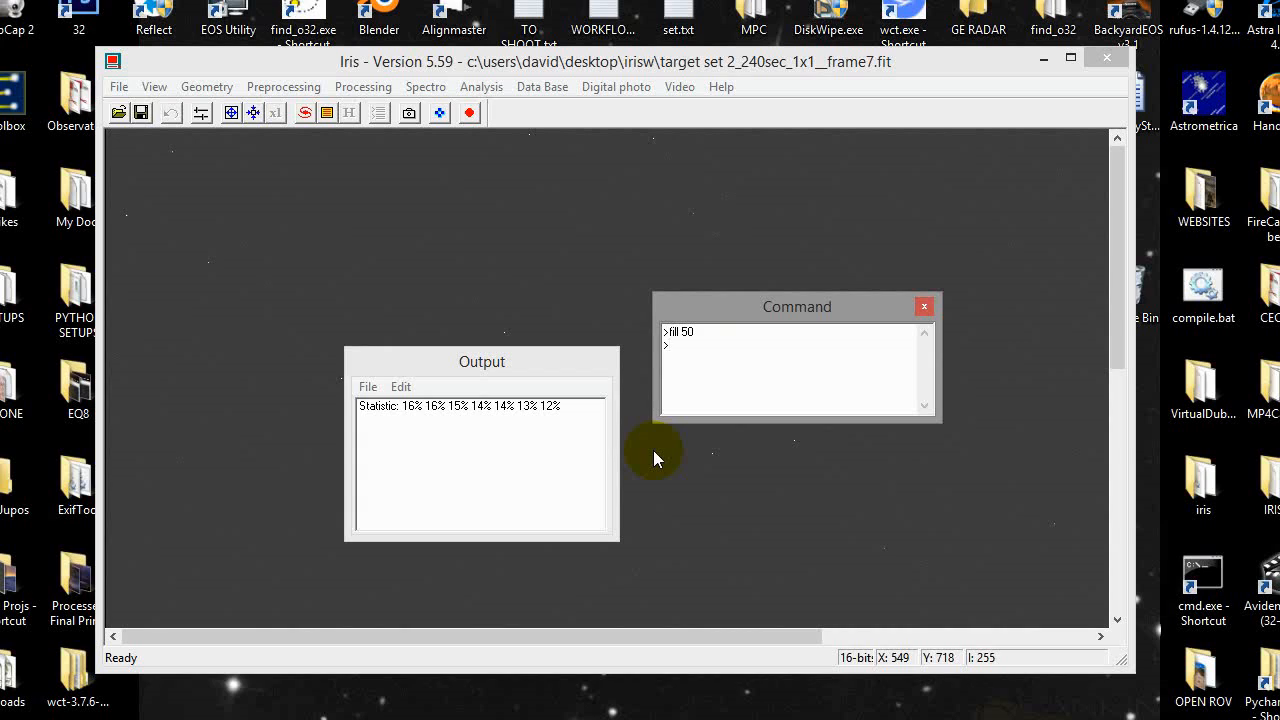
type("find_hot")
key("BackSpace")
key("BackSpace")
key("BackSpace")
type("hot_cosme 500")
key("Return")
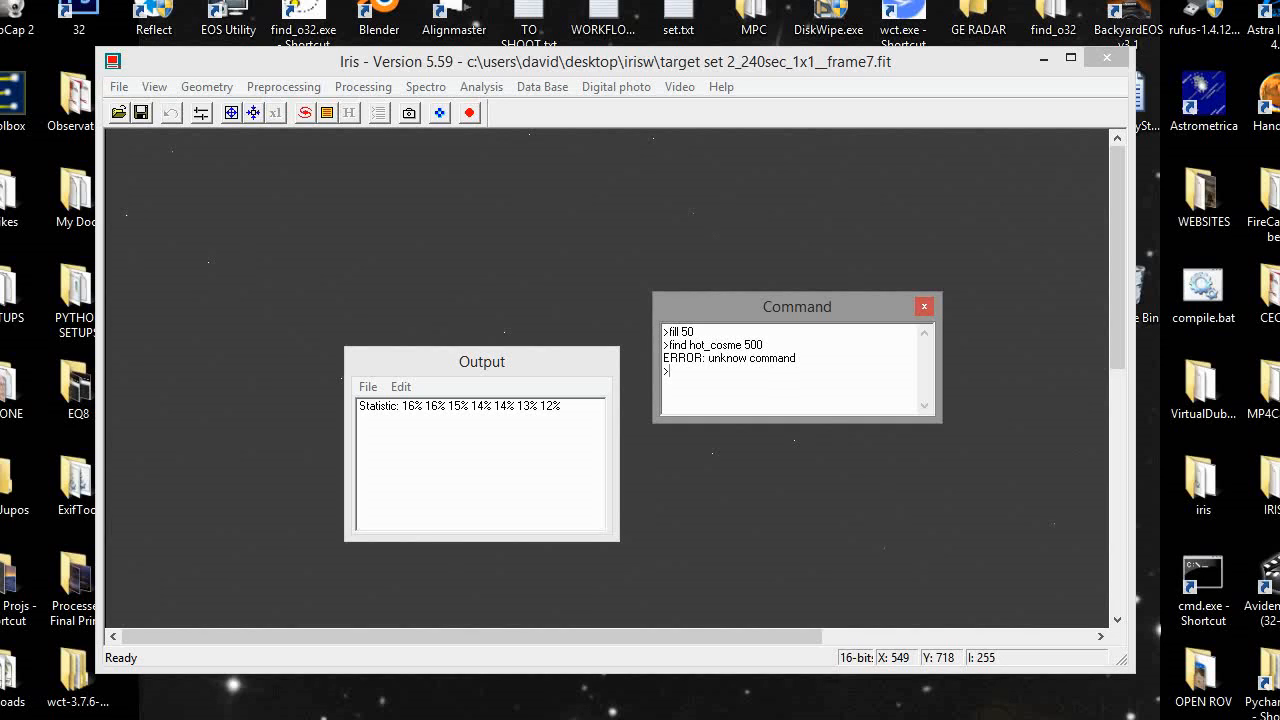
type("find_hot cosme 500")
key("Return")
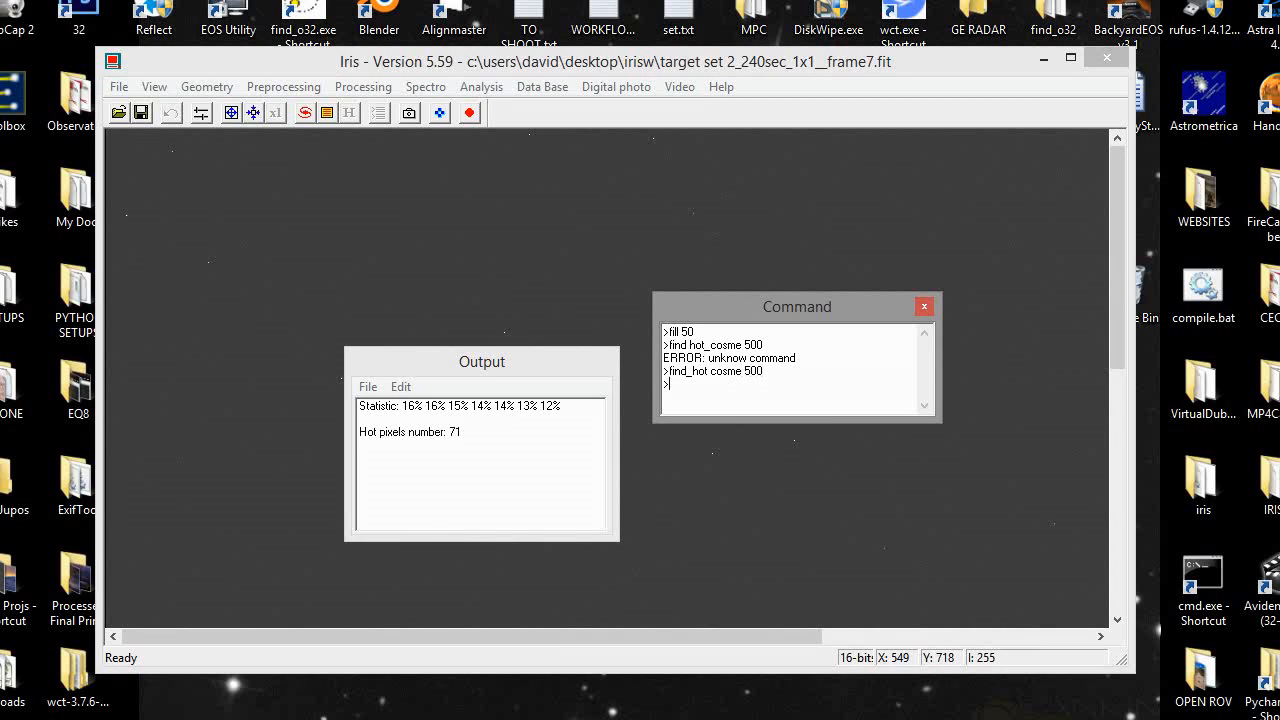
Show the whole dark image, move the Output window aside, and try the hot pixel search with "find_hot cosme 200".
left_click(254, 114)
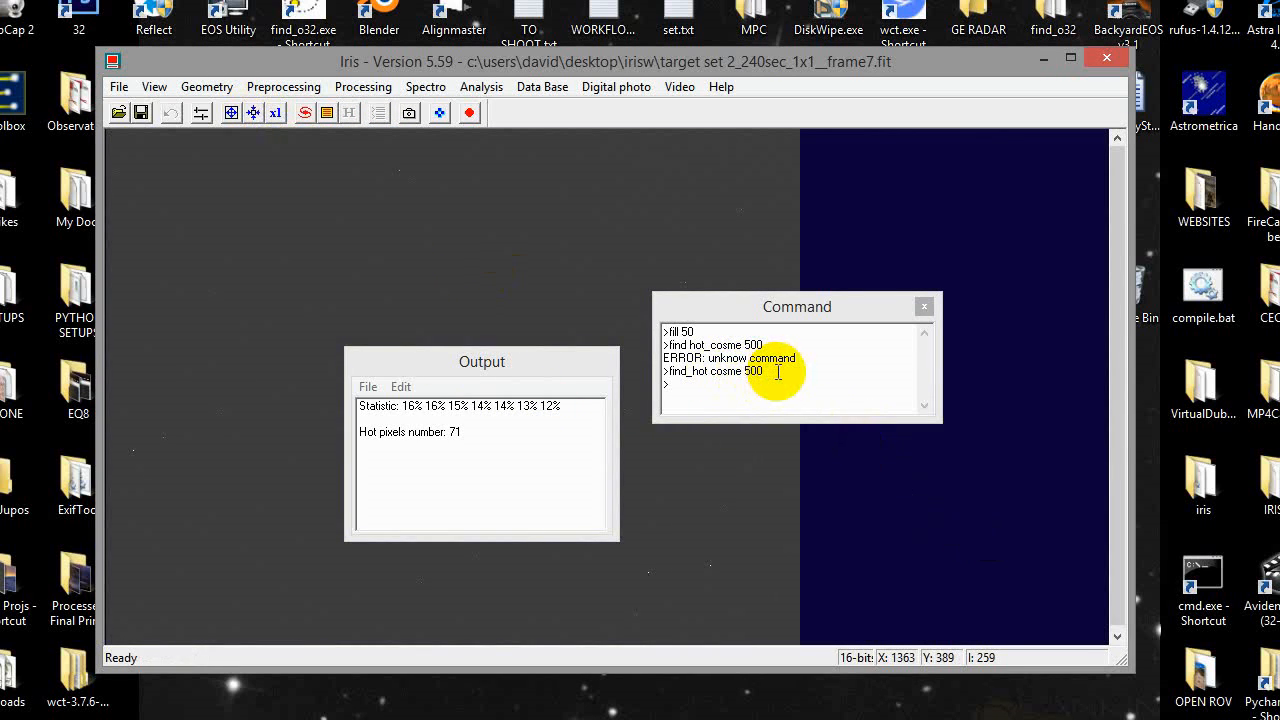
left_click_drag(499, 366, 412, 308)
left_click(688, 384)
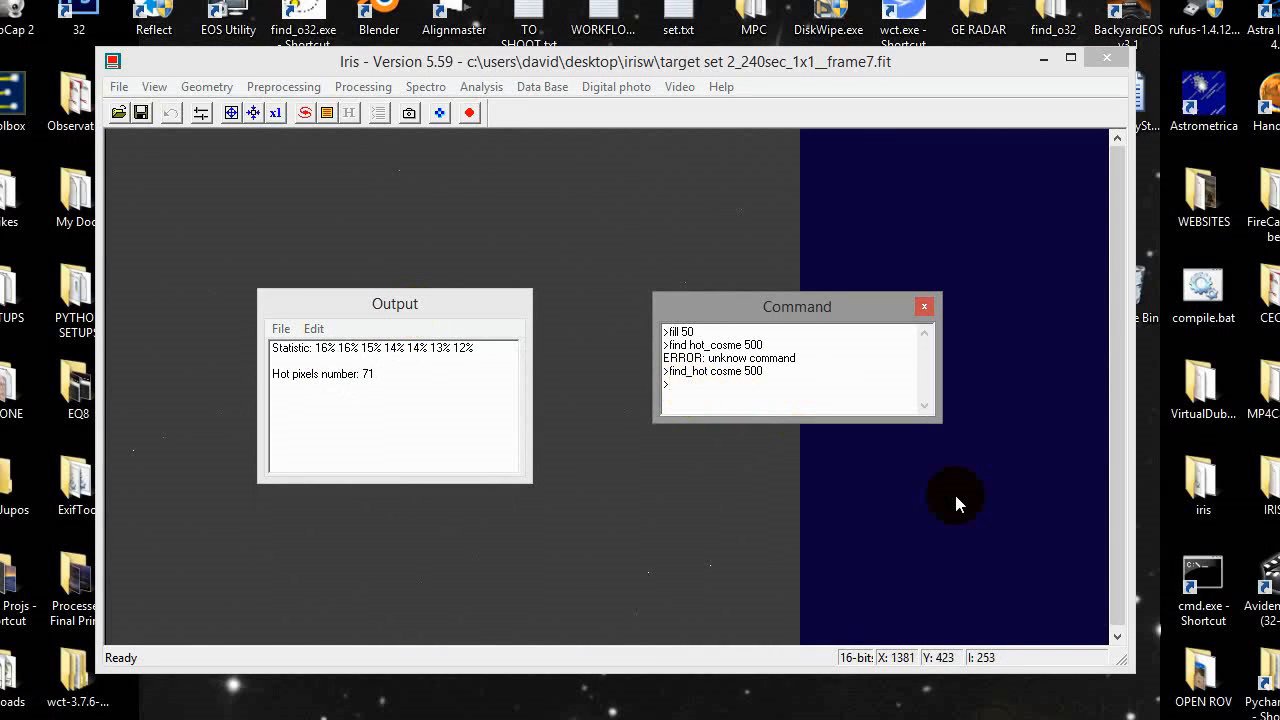
type("find_hot cosme 200")
key("Return")
left_click(890, 410)
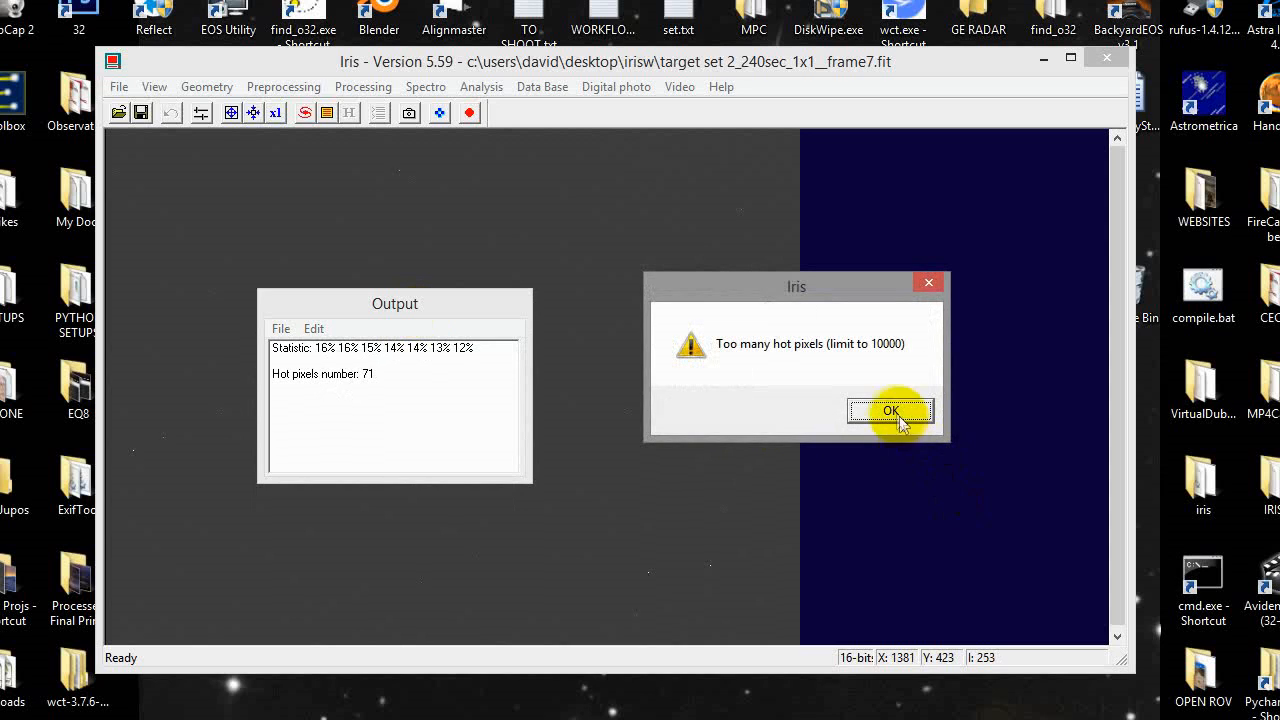
left_click(423, 400)
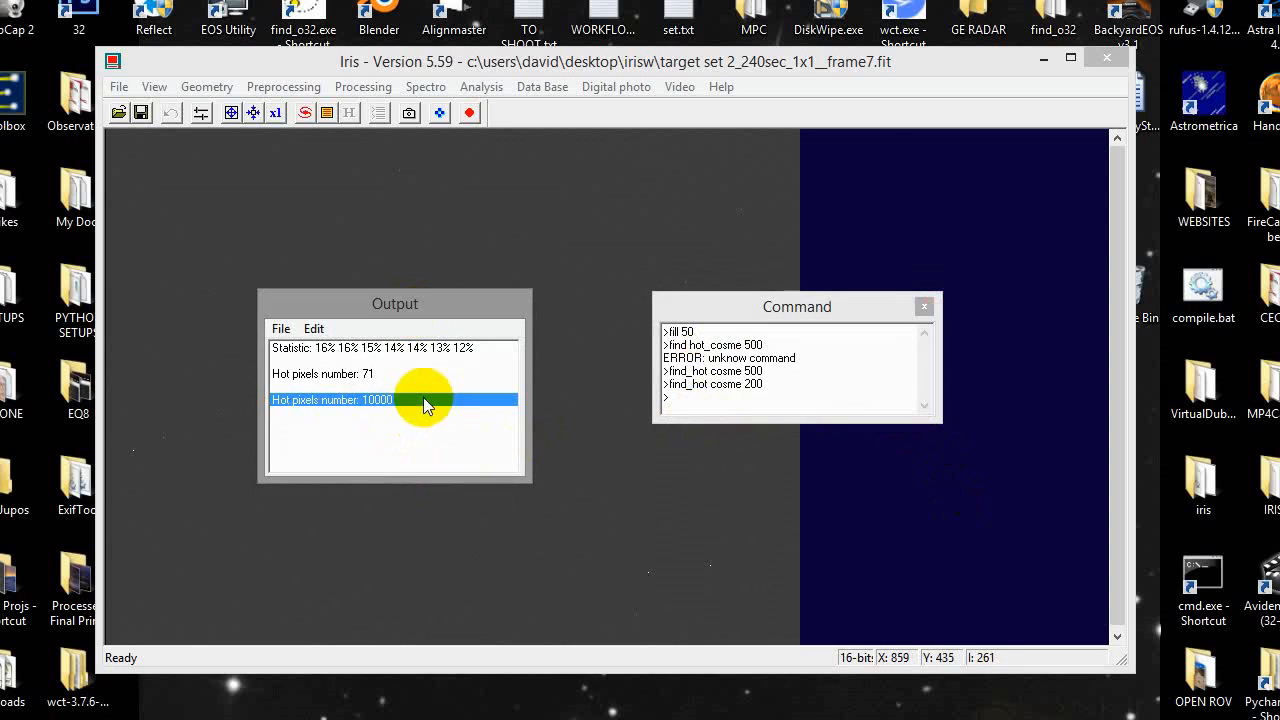
Repeat the hot pixel search at threshold 200 and dismiss the message.
left_click(695, 396)
type("find_hot cosme ")
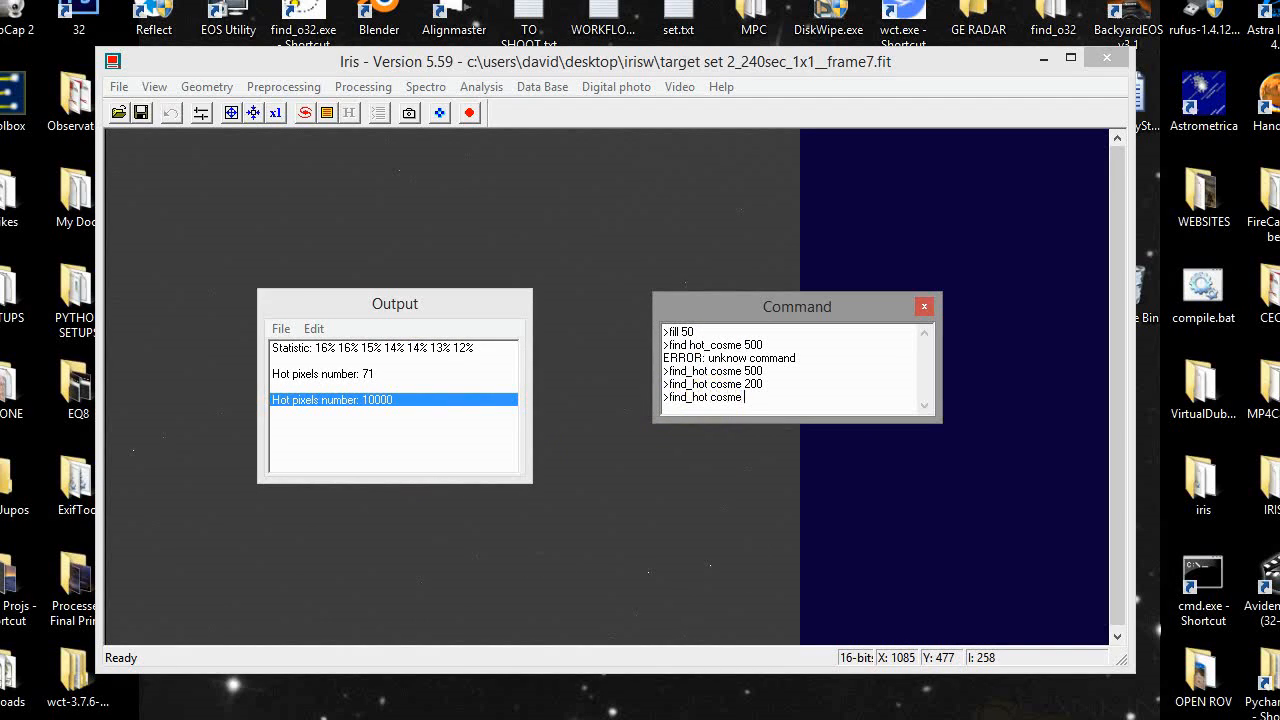
type("200")
key("Return")
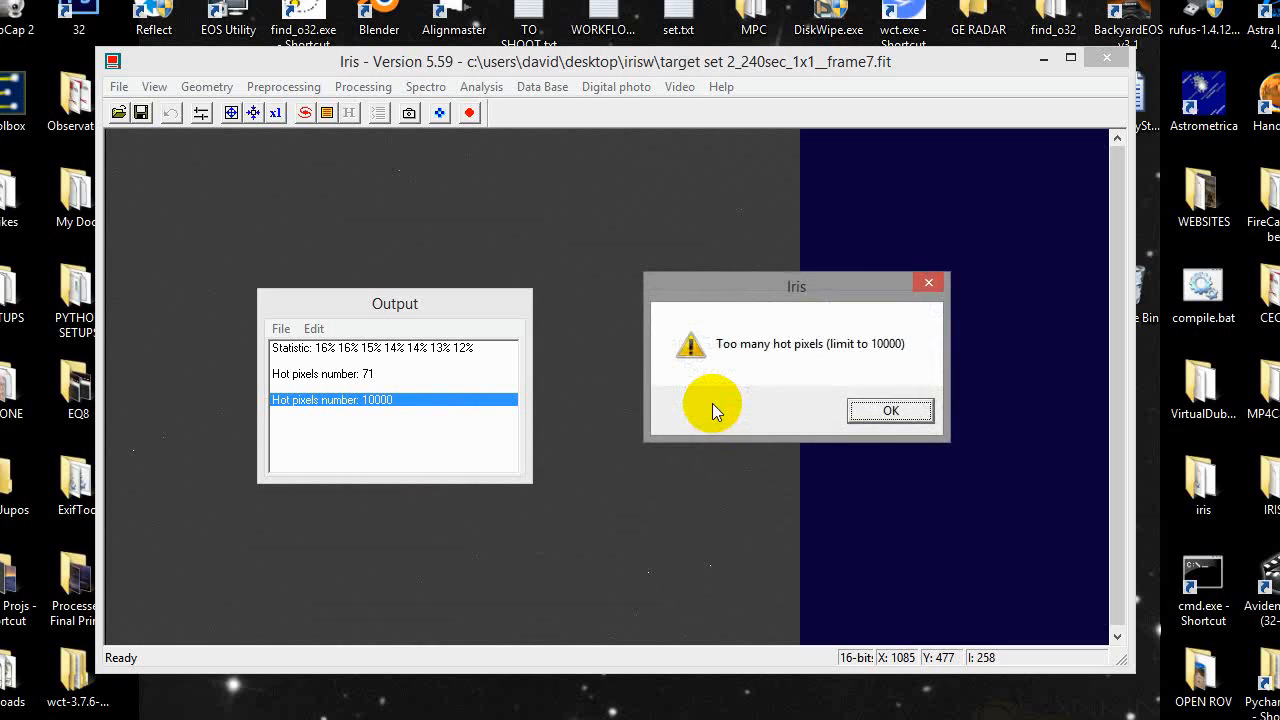
key("Return")
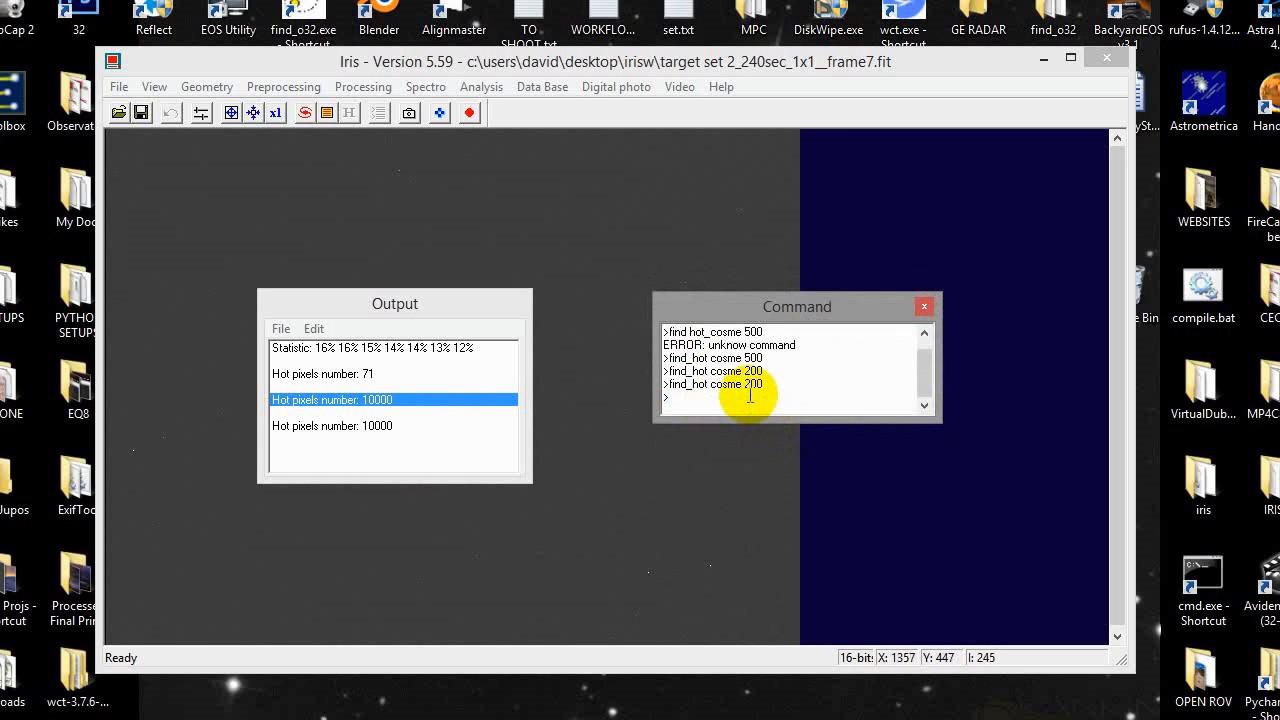
Run "find_hot cosme 2000" on the master dark and move the Output window up.
left_click_drag(766, 386, 693, 384)
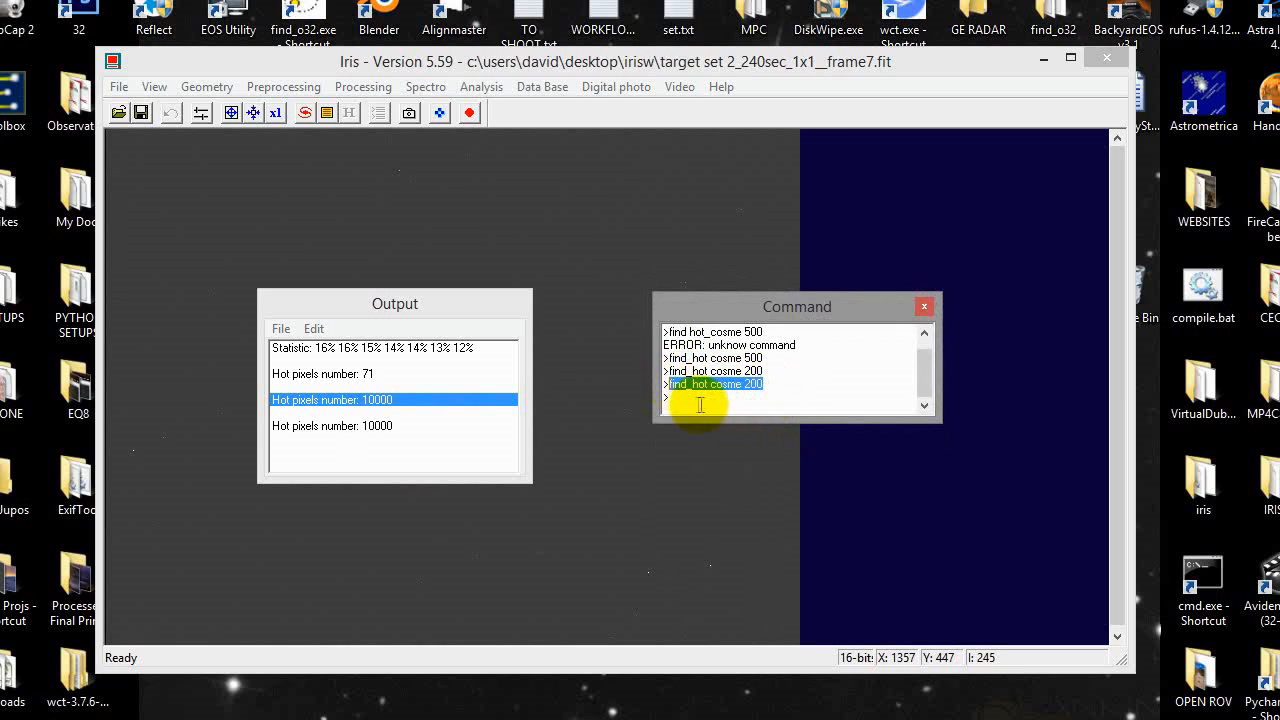
left_click(702, 397)
key("Up")
type("0")
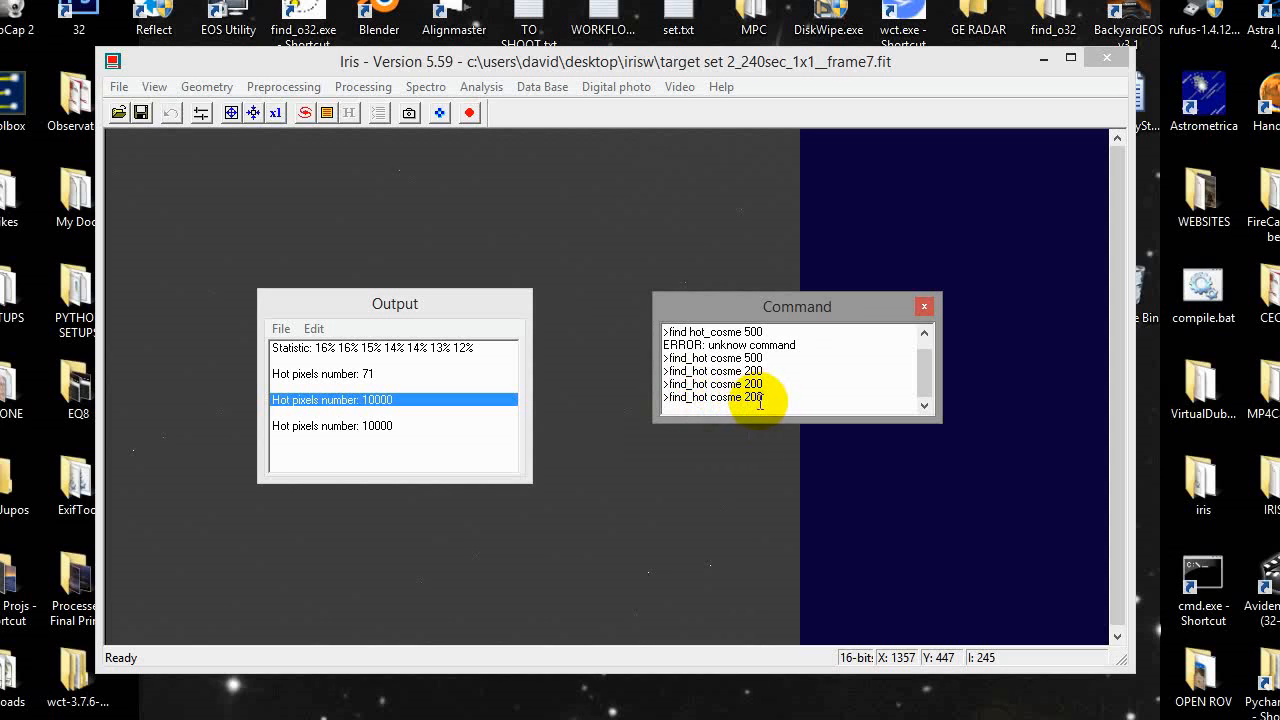
key("Return")
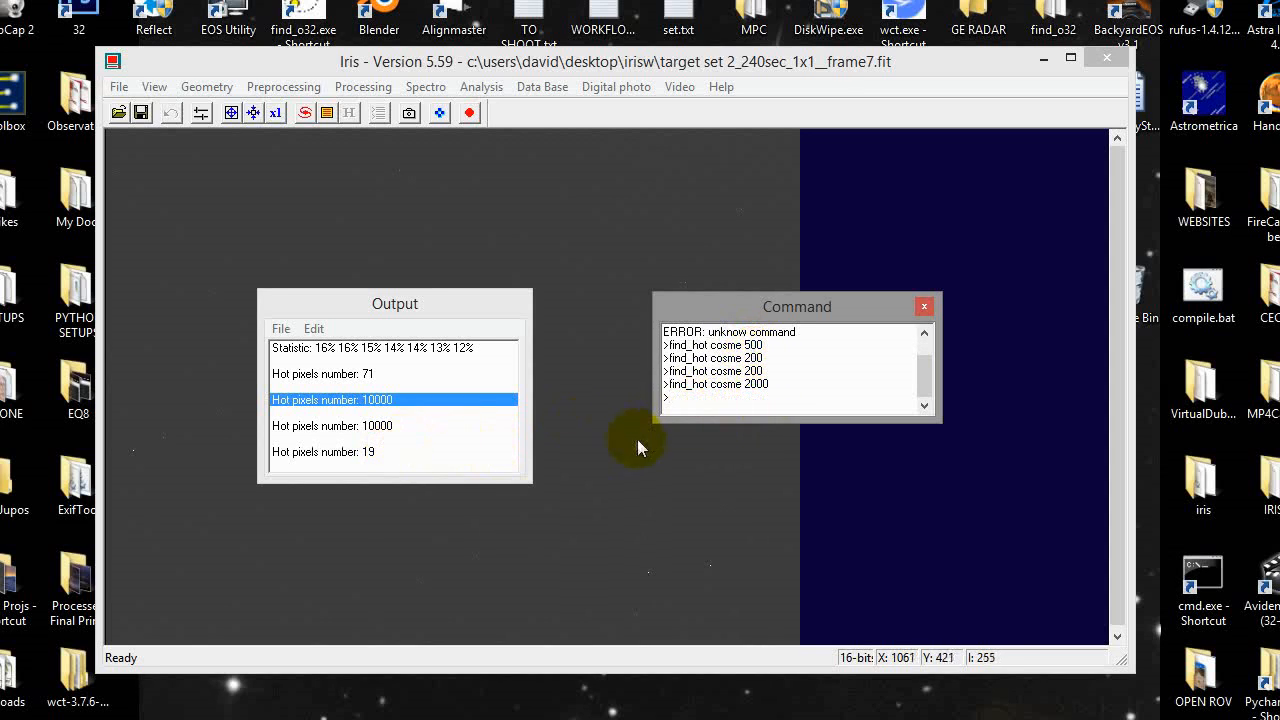
left_click_drag(414, 303, 437, 243)
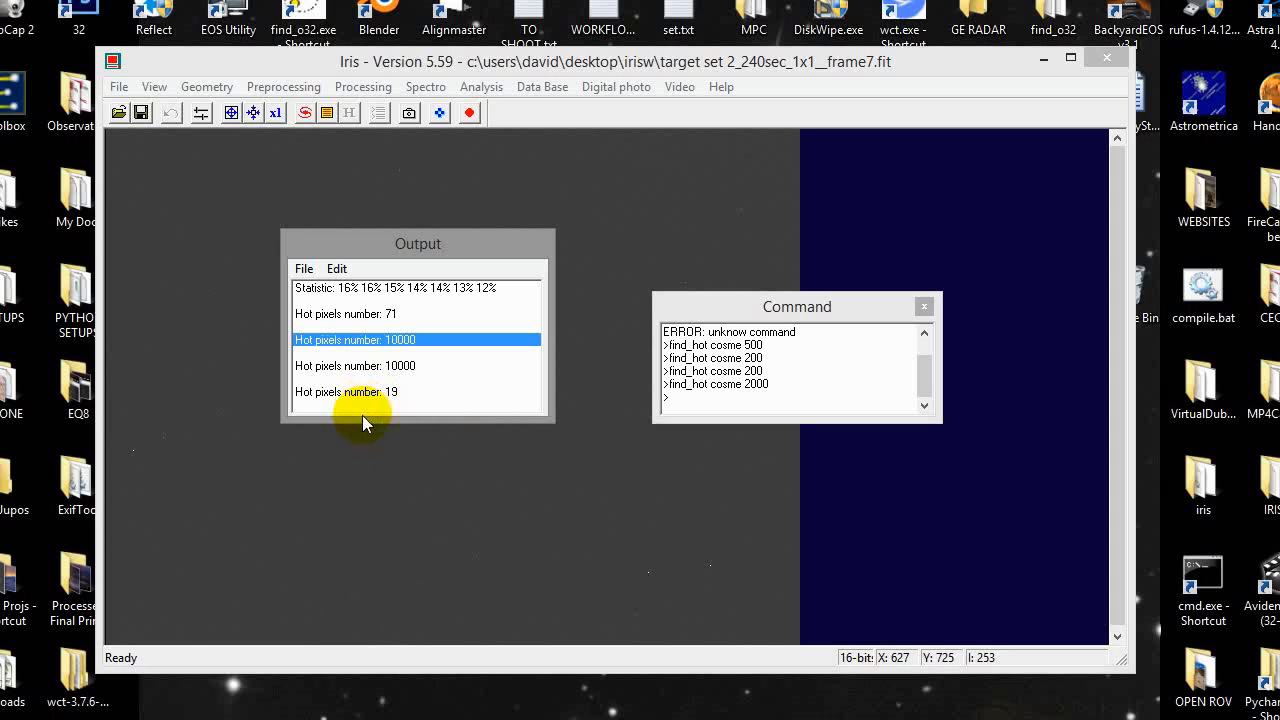
Save the master dark in the IRISW folder as a FITS file named darkma.
left_click(117, 87)
left_click(211, 132)
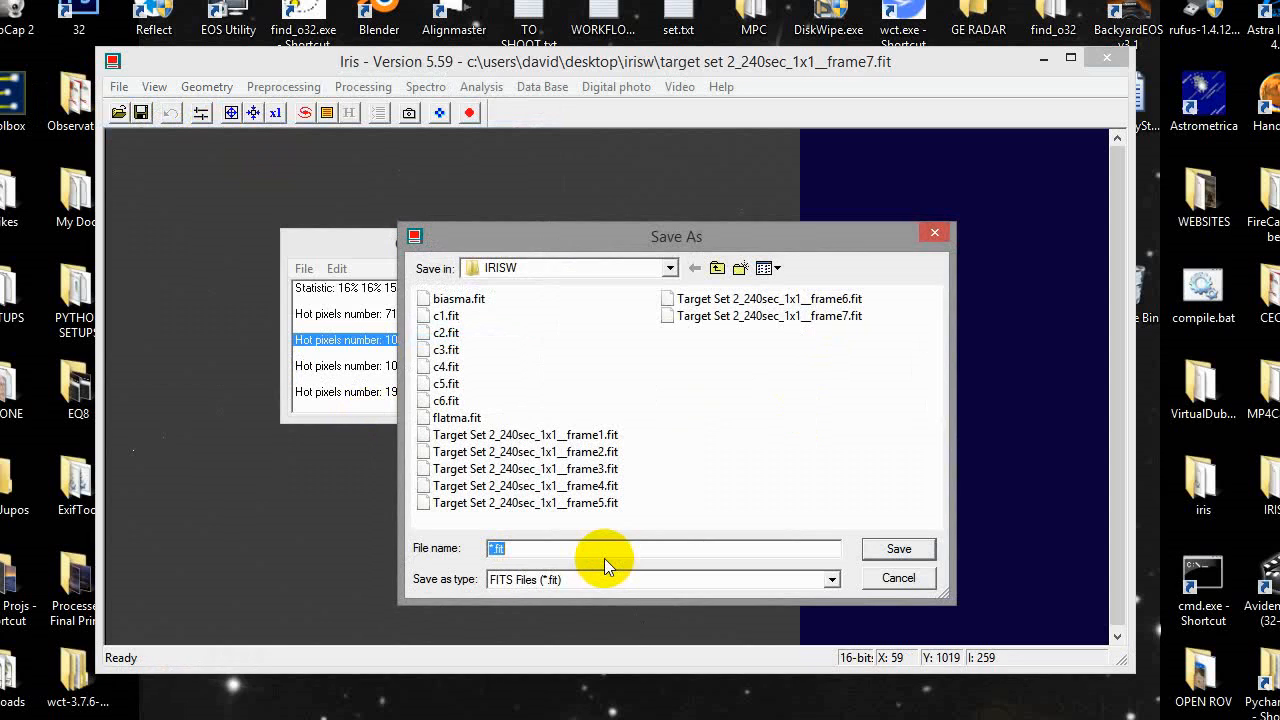
type("darkma")
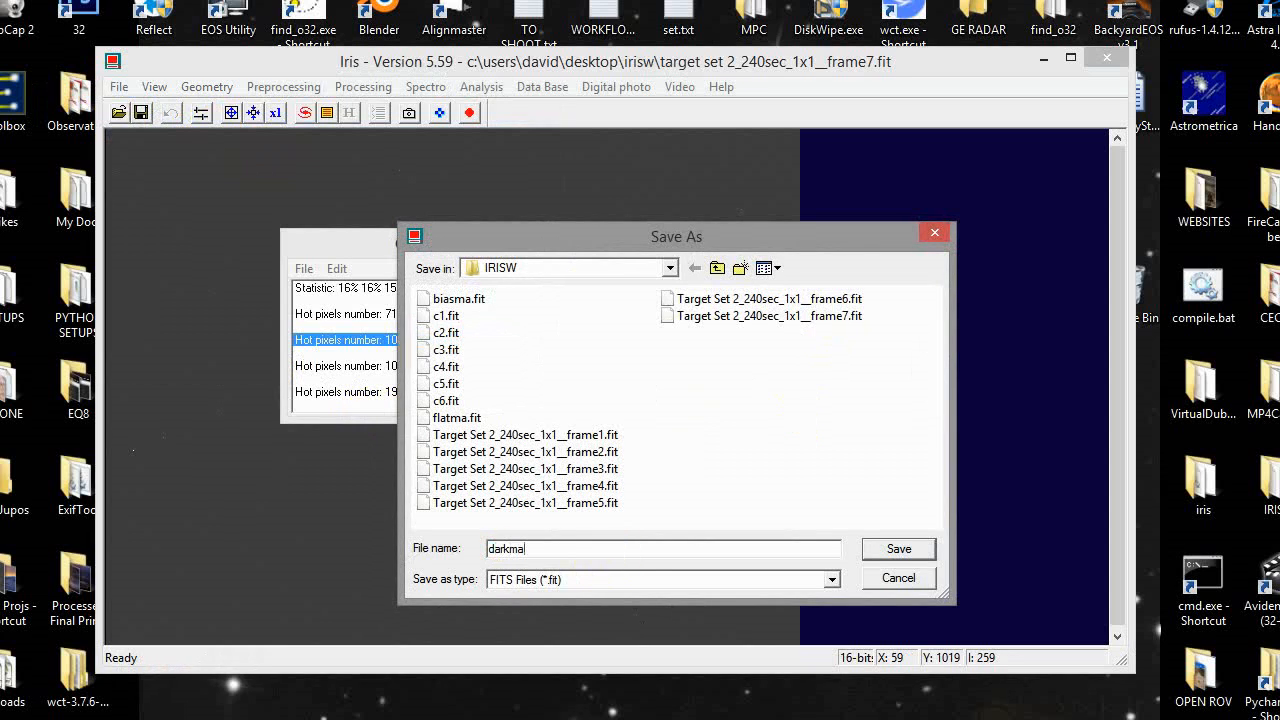
left_click(898, 549)
Close the Command window, shift the main window slightly and move the Output window clear of the image centre.
left_click(283, 87)
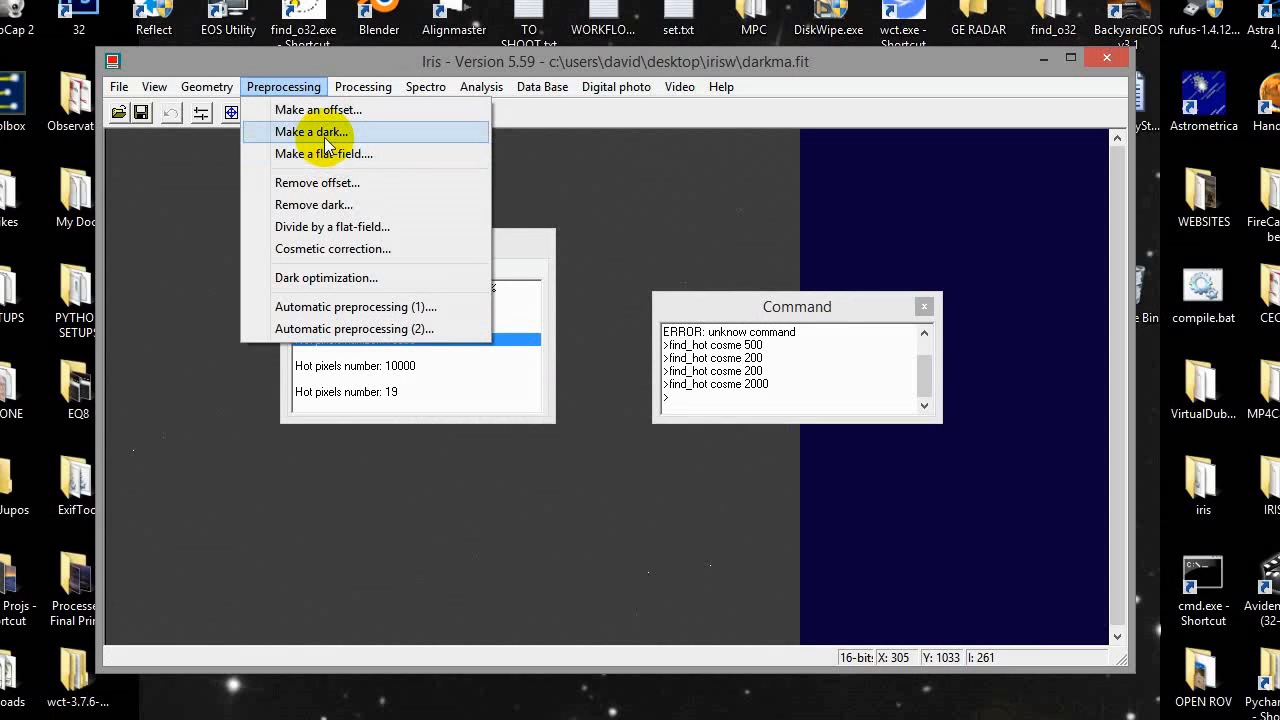
left_click_drag(745, 60, 758, 50)
left_click(924, 306)
left_click_drag(498, 253, 647, 306)
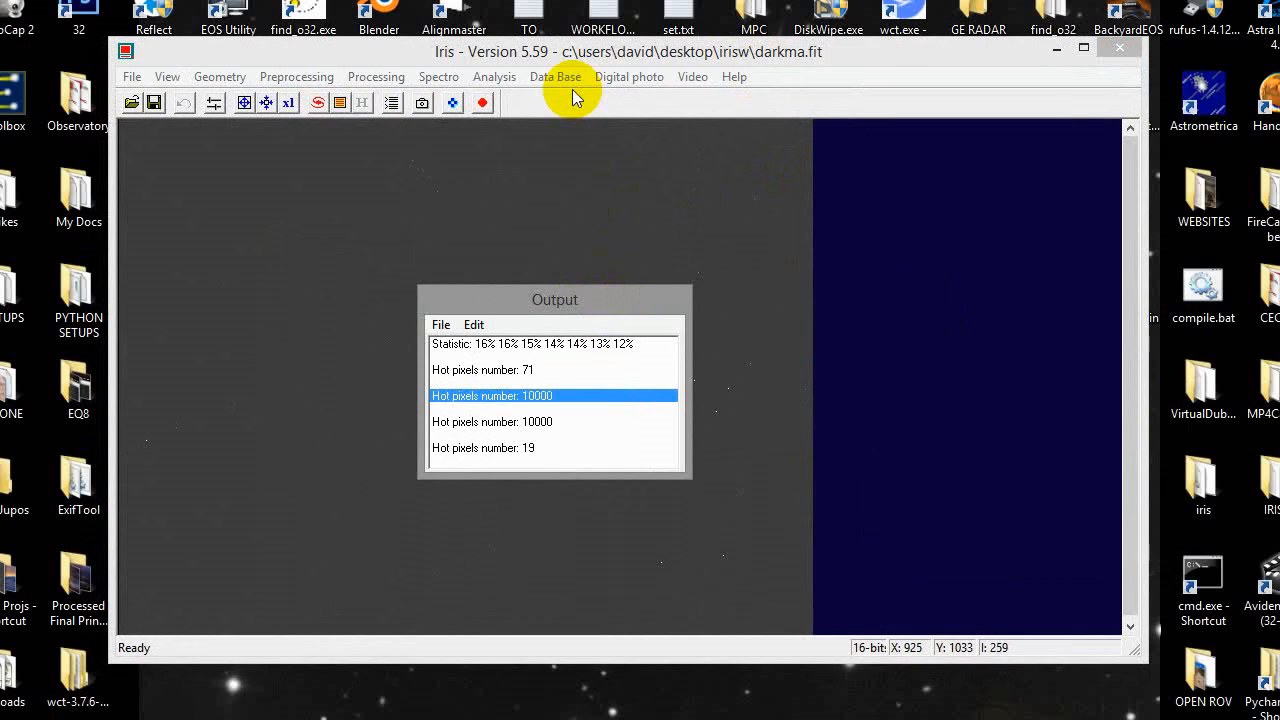
left_click_drag(582, 290, 977, 282)
Start digital photo preprocessing and replace the input generic name with c.
left_click(639, 79)
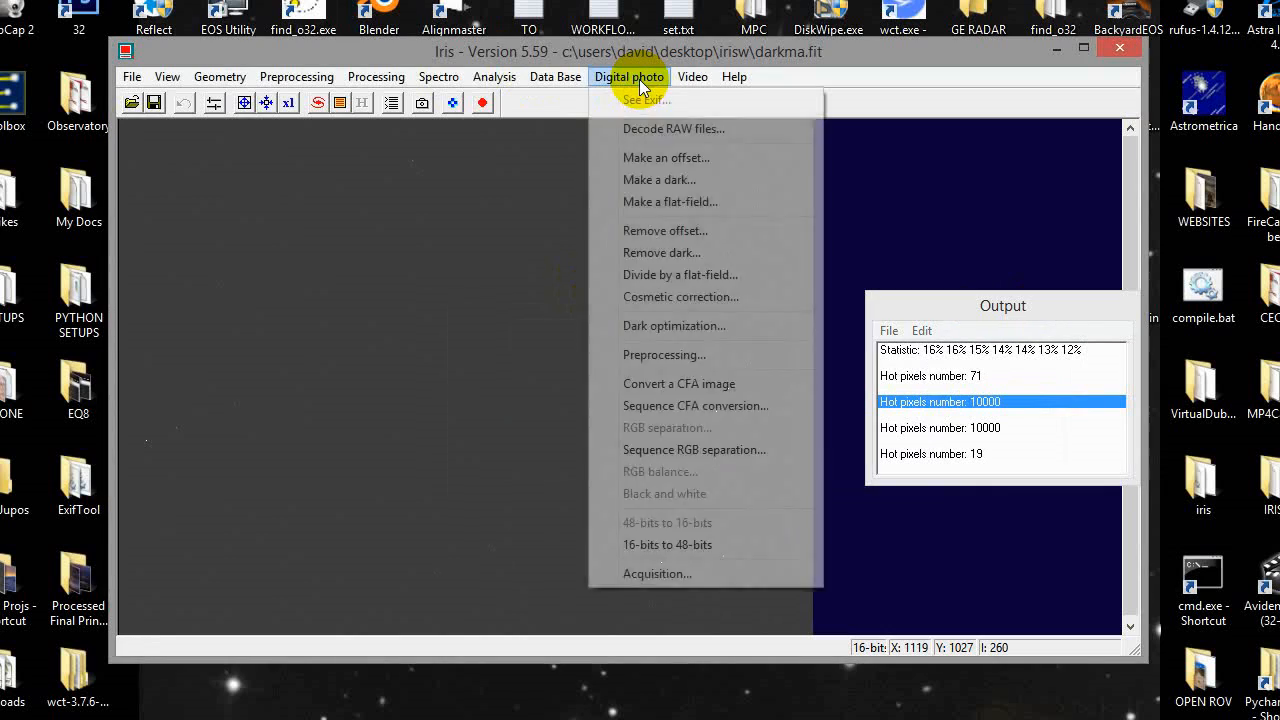
left_click(643, 355)
left_click(648, 265)
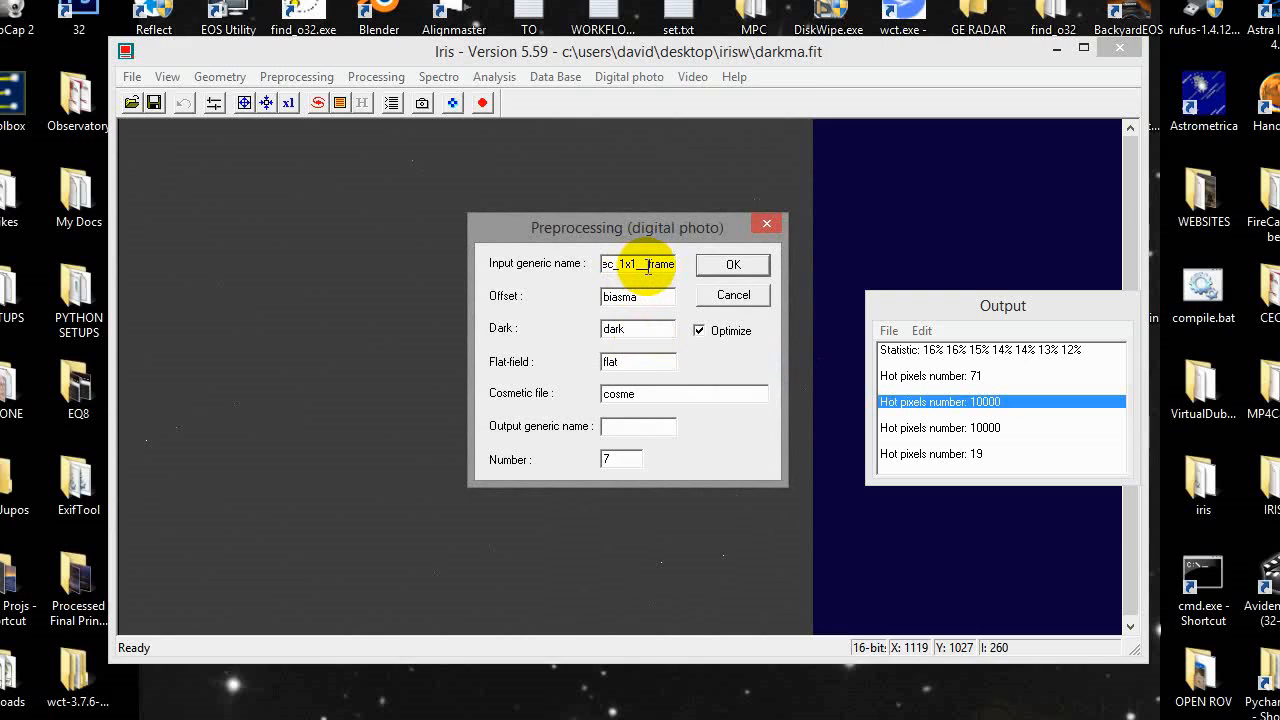
left_click_drag(657, 264, 523, 264)
key("BackSpace")
left_click_drag(670, 266, 370, 270)
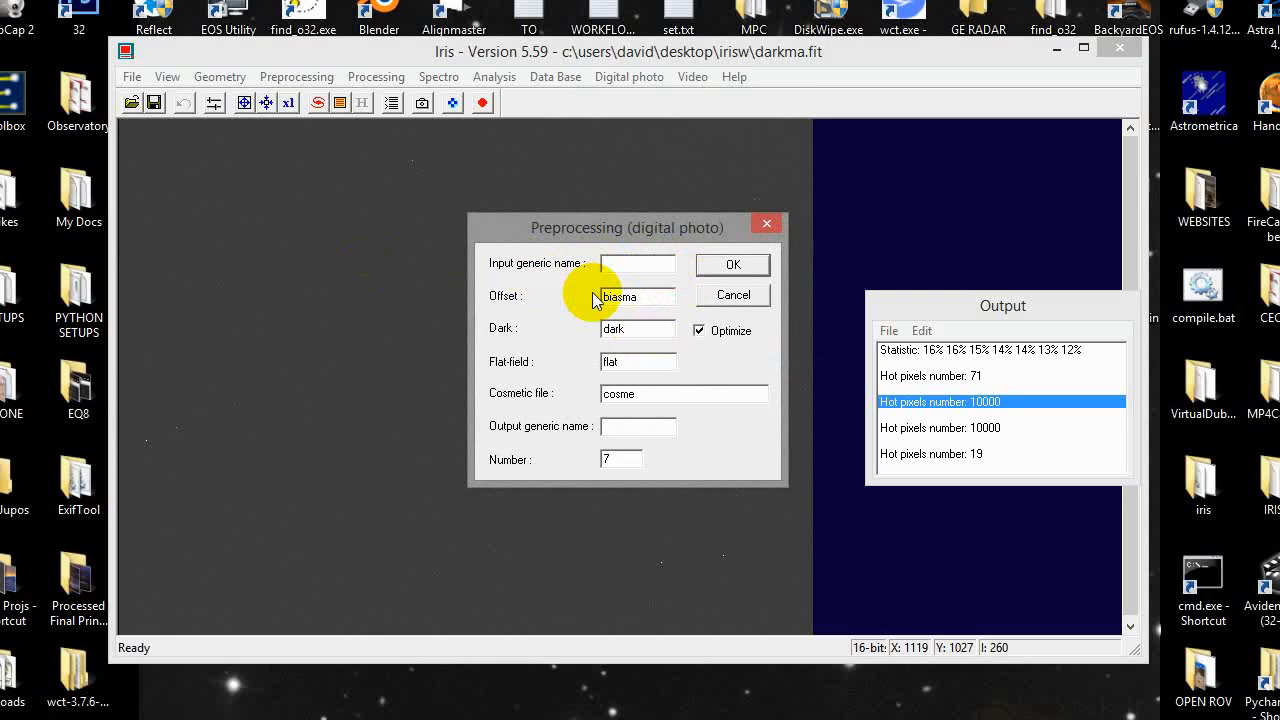
type("c")
Set the preprocessing dark to darkma with Optimize off and the flat-field to flatma, keeping cosme as cosmetic file.
left_click(642, 328)
type("ma")
key("Tab")
left_click(640, 361)
type("ma")
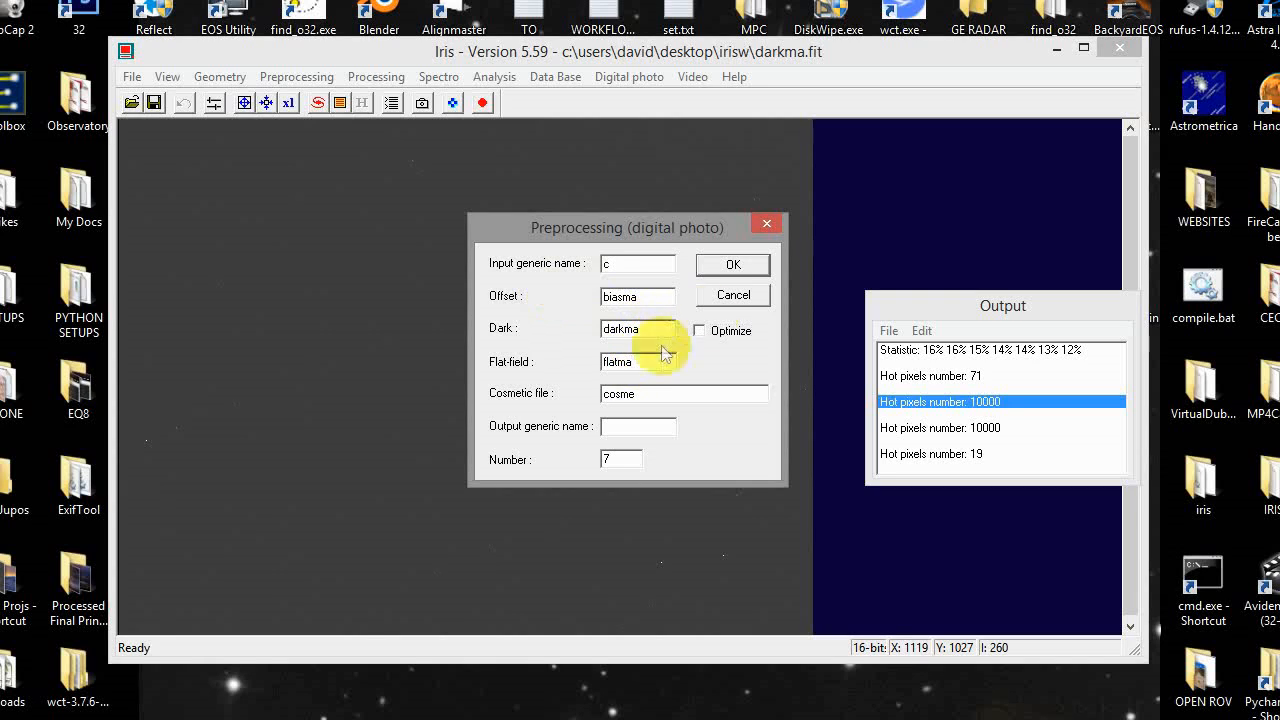
left_click(655, 395)
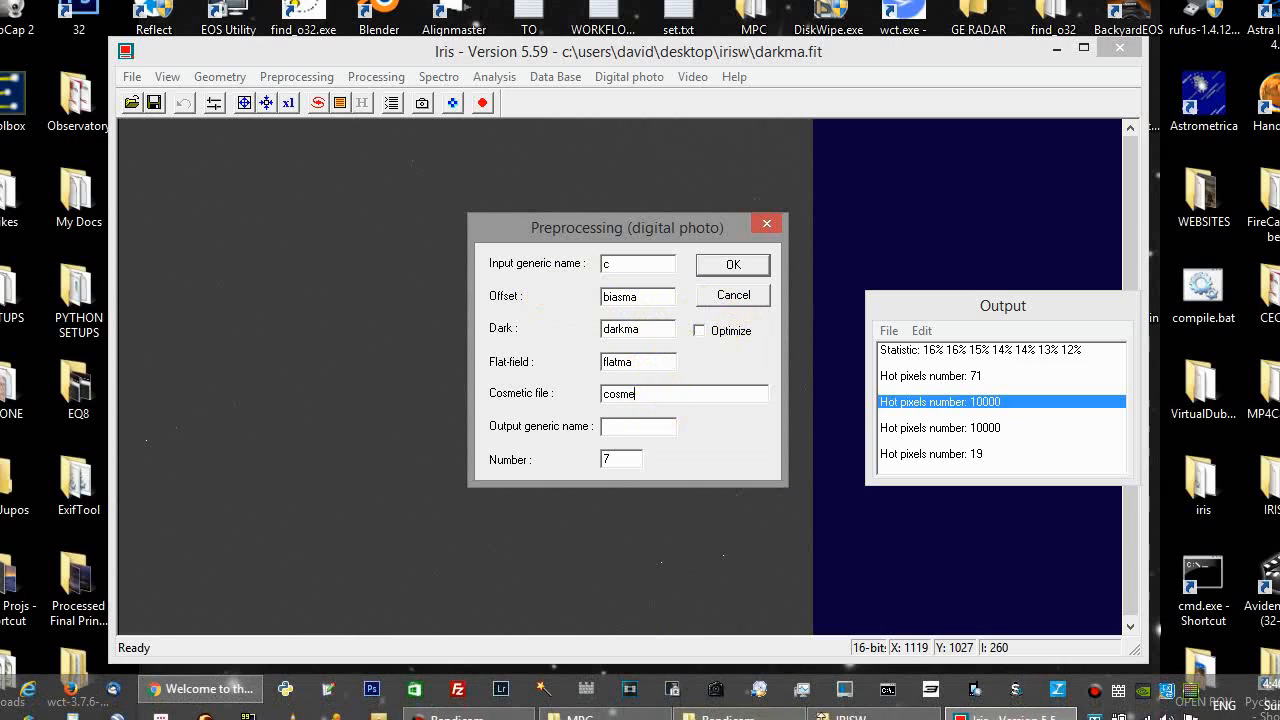
Check the IRISW folder for the cosmetic file name and the number of c frames.
left_click(838, 716)
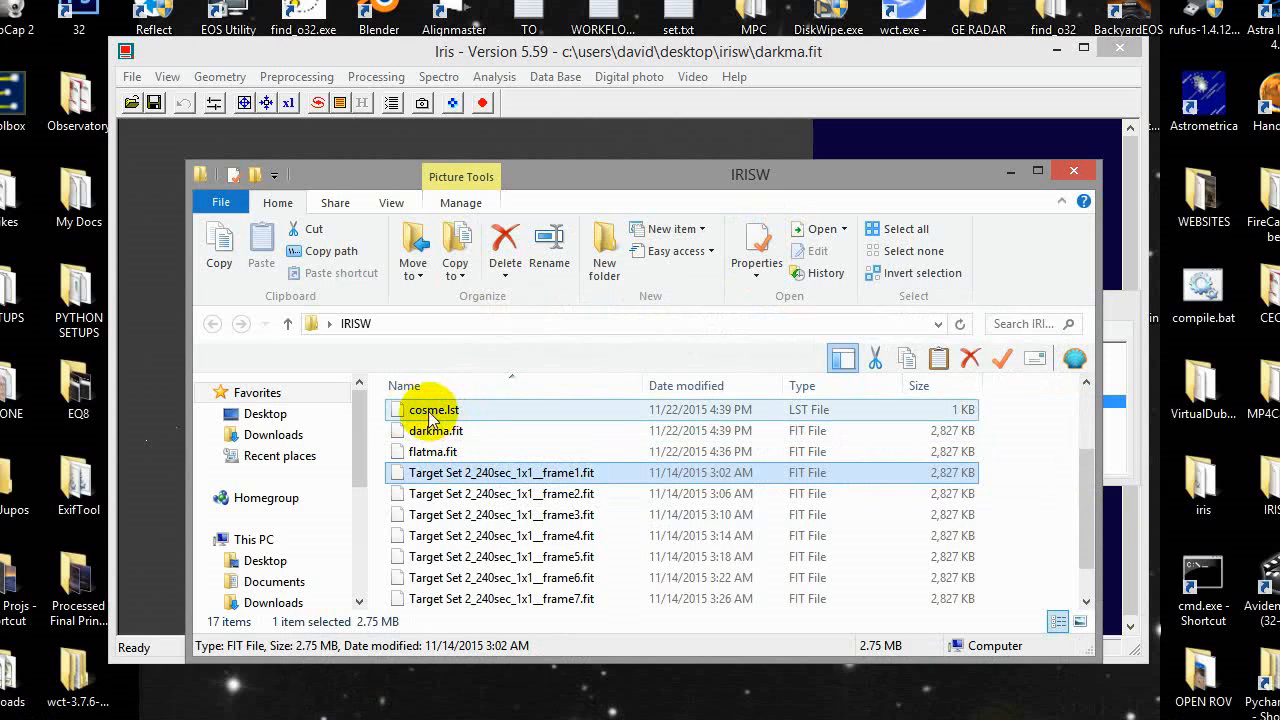
left_click(1010, 171)
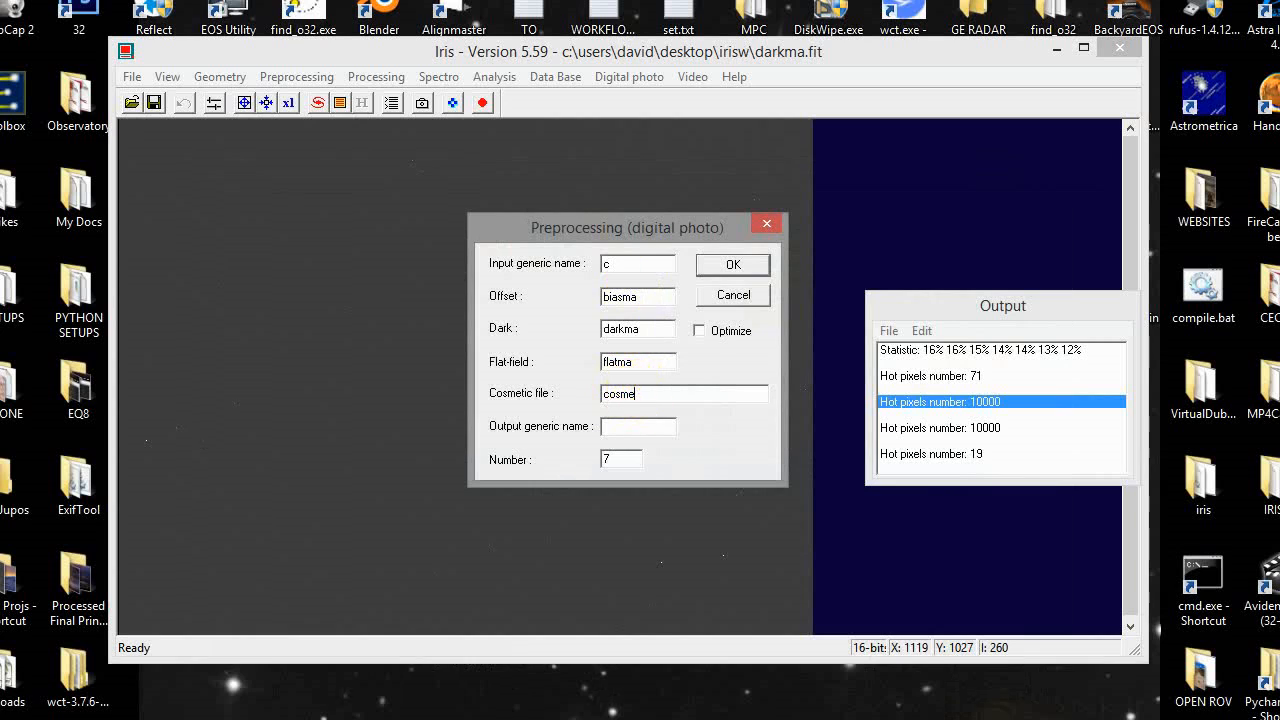
left_click(605, 717)
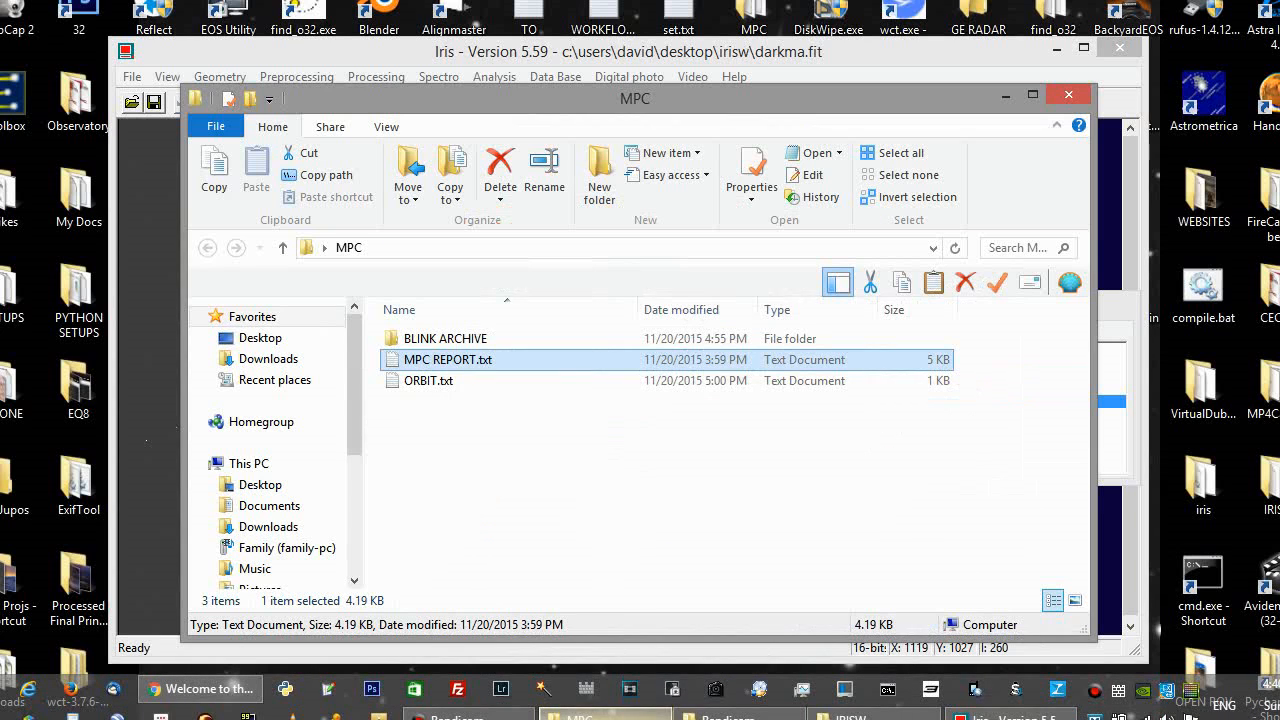
left_click(998, 92)
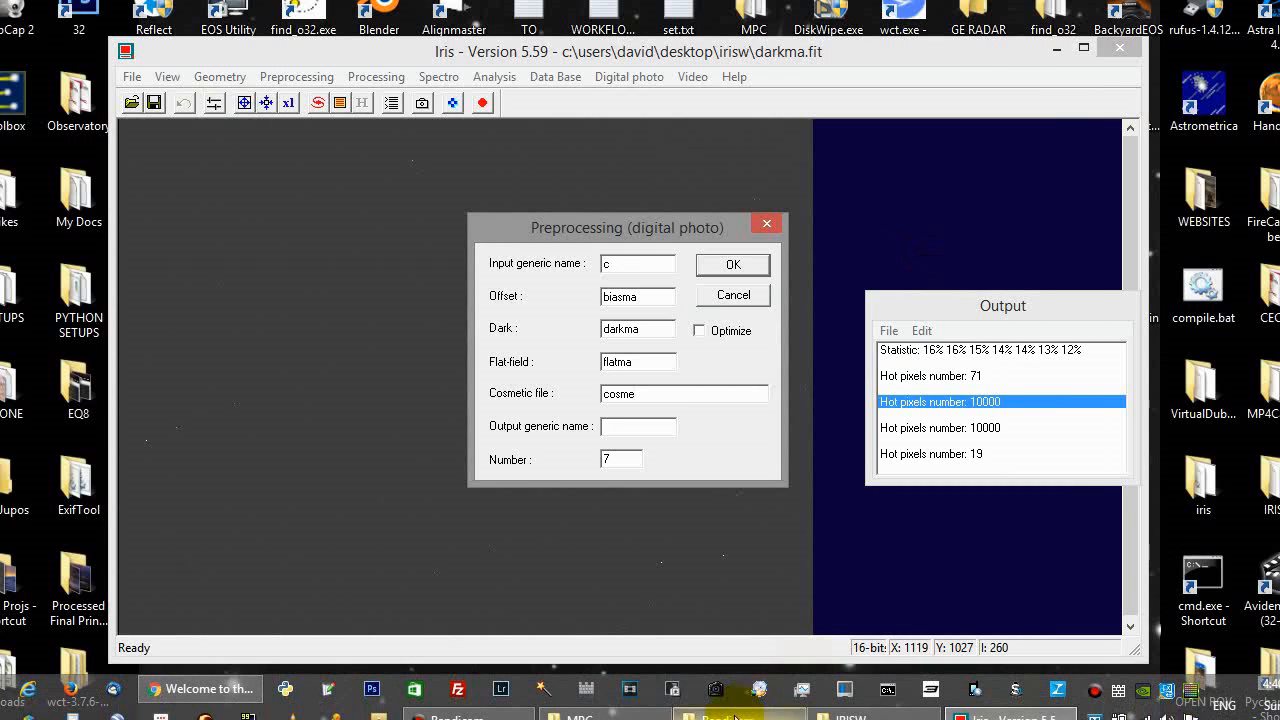
mouse_move(745, 705)
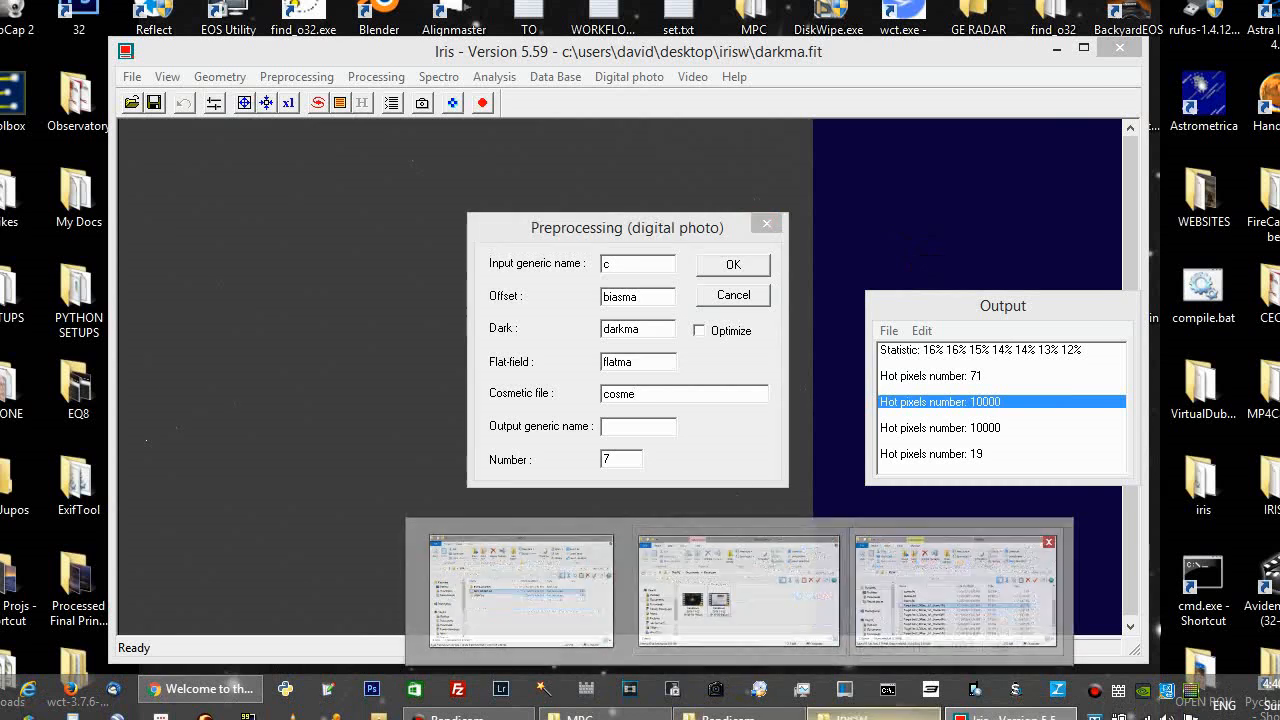
left_click(738, 595)
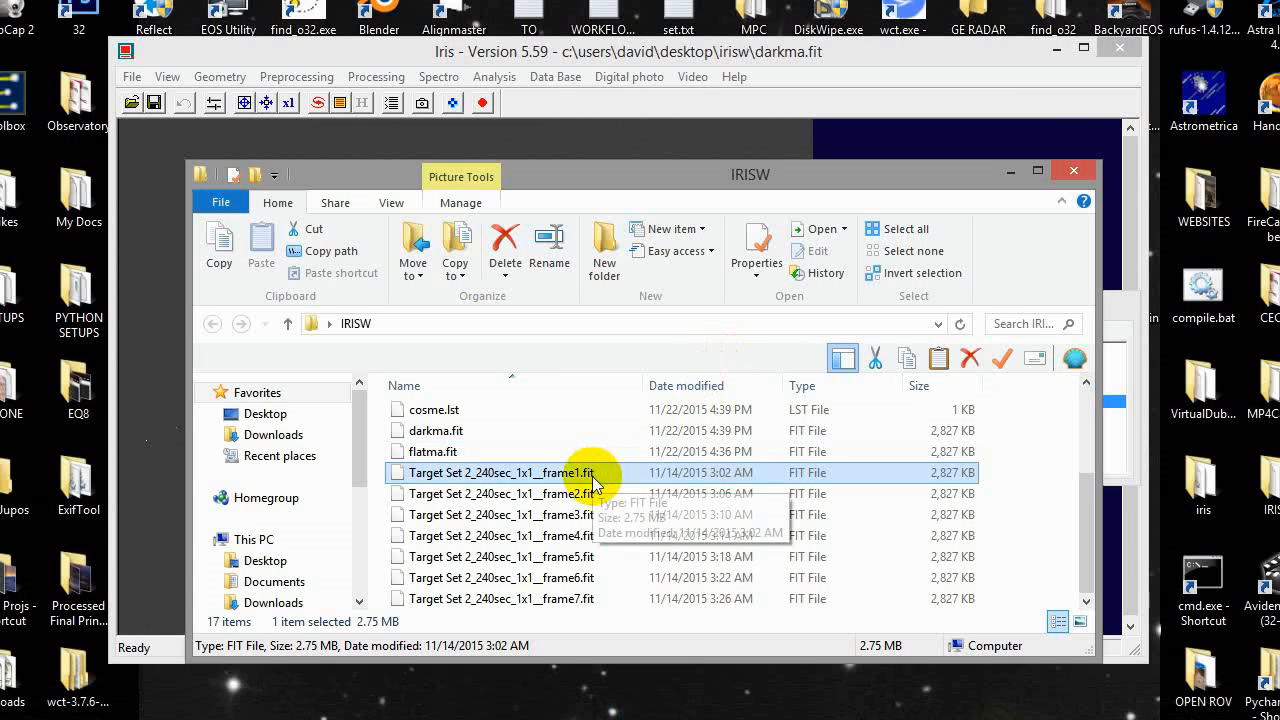
scroll(593, 485, "up", 3)
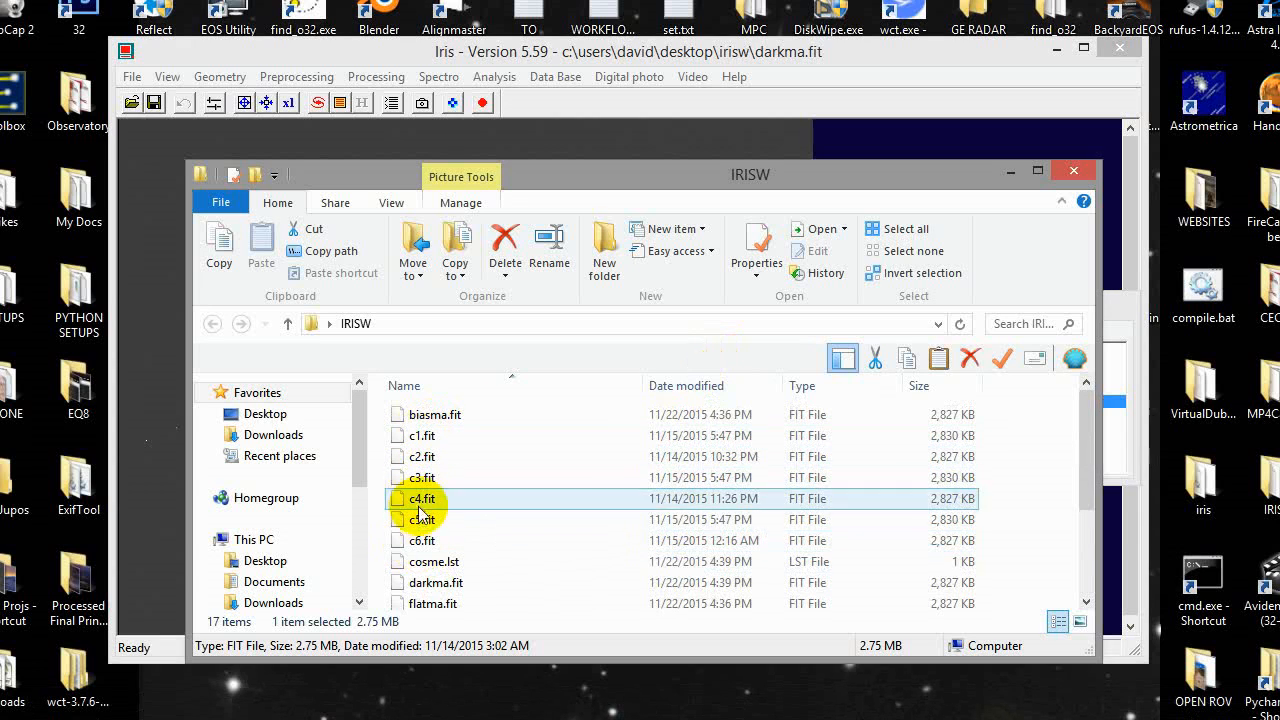
left_click(1008, 174)
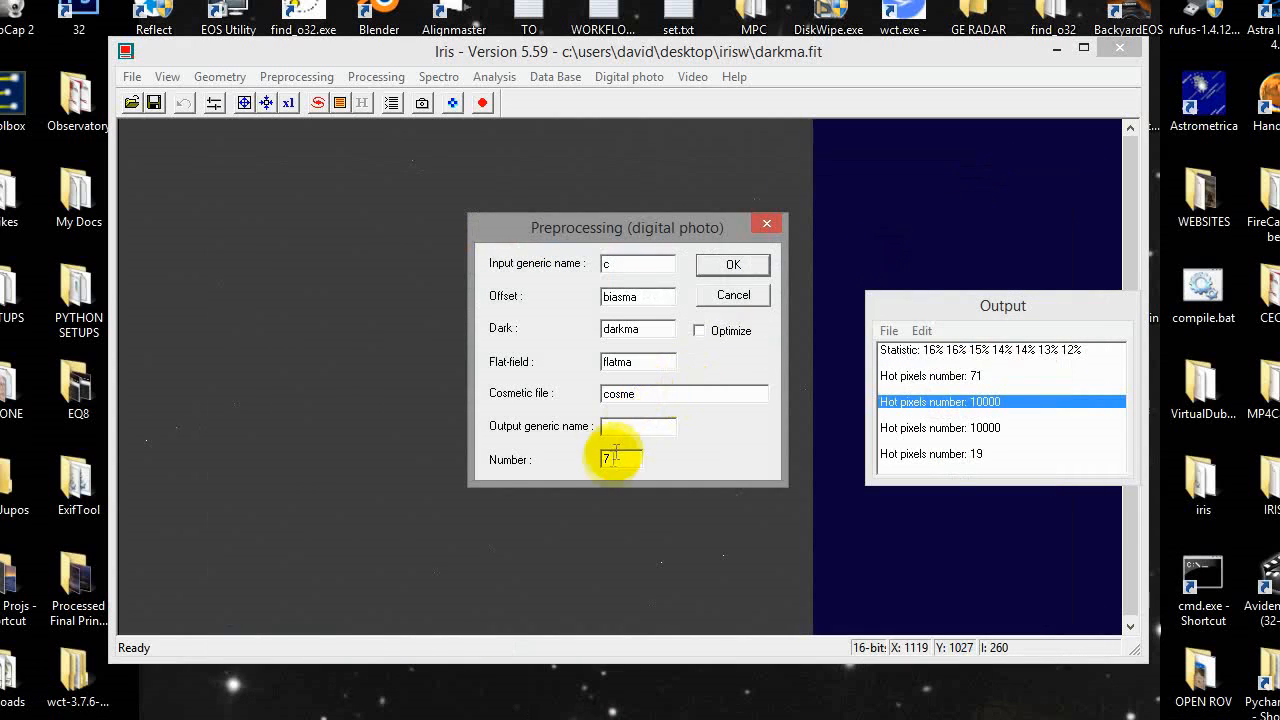
Set the number of frames to 6 and the output generic name to cr, and run the preprocessing.
double_click(615, 459)
type("6")
left_click(638, 426)
type("c")
type("f")
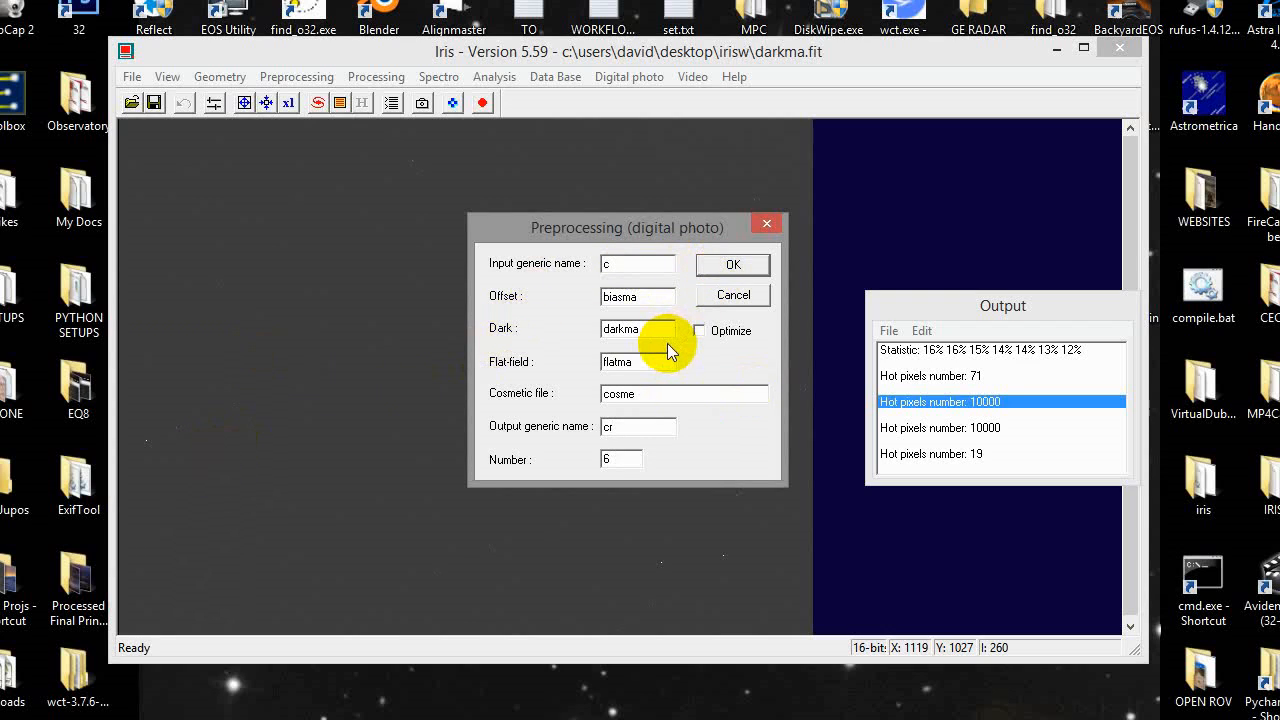
left_click(752, 272)
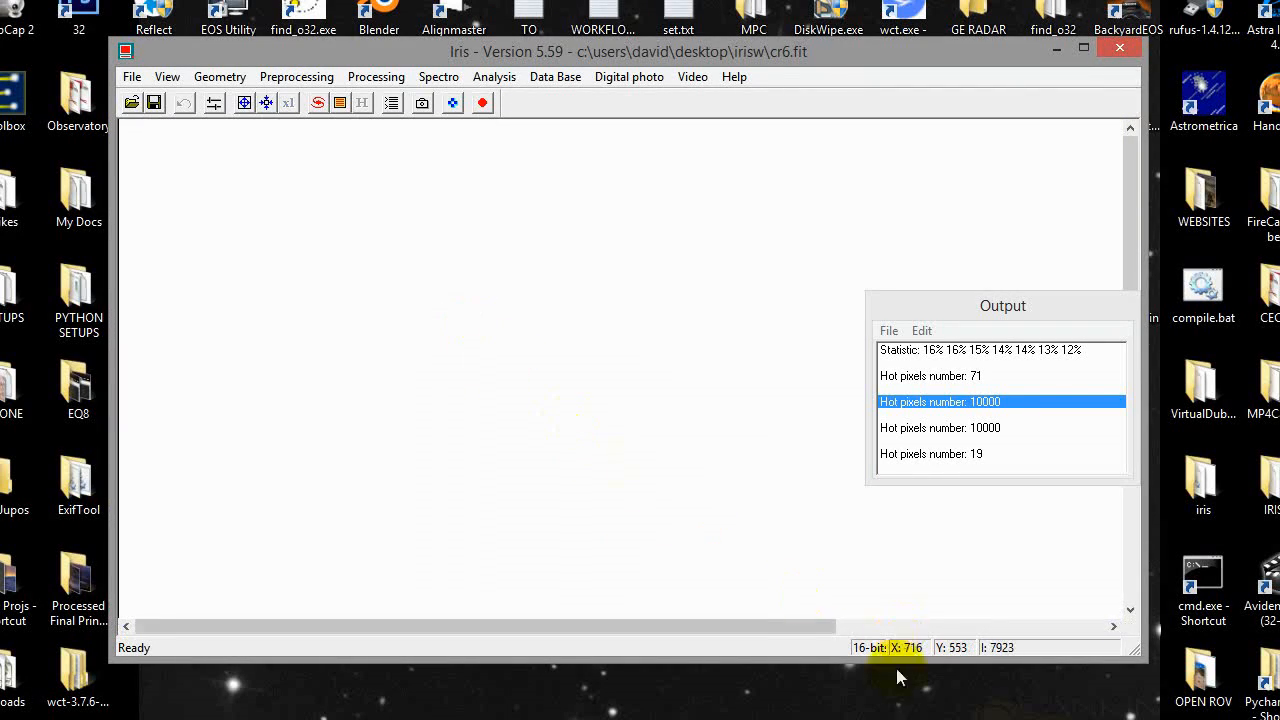
Apply automatic display thresholds to the calibrated frame cr6 and inspect the galaxy region.
left_click(392, 103)
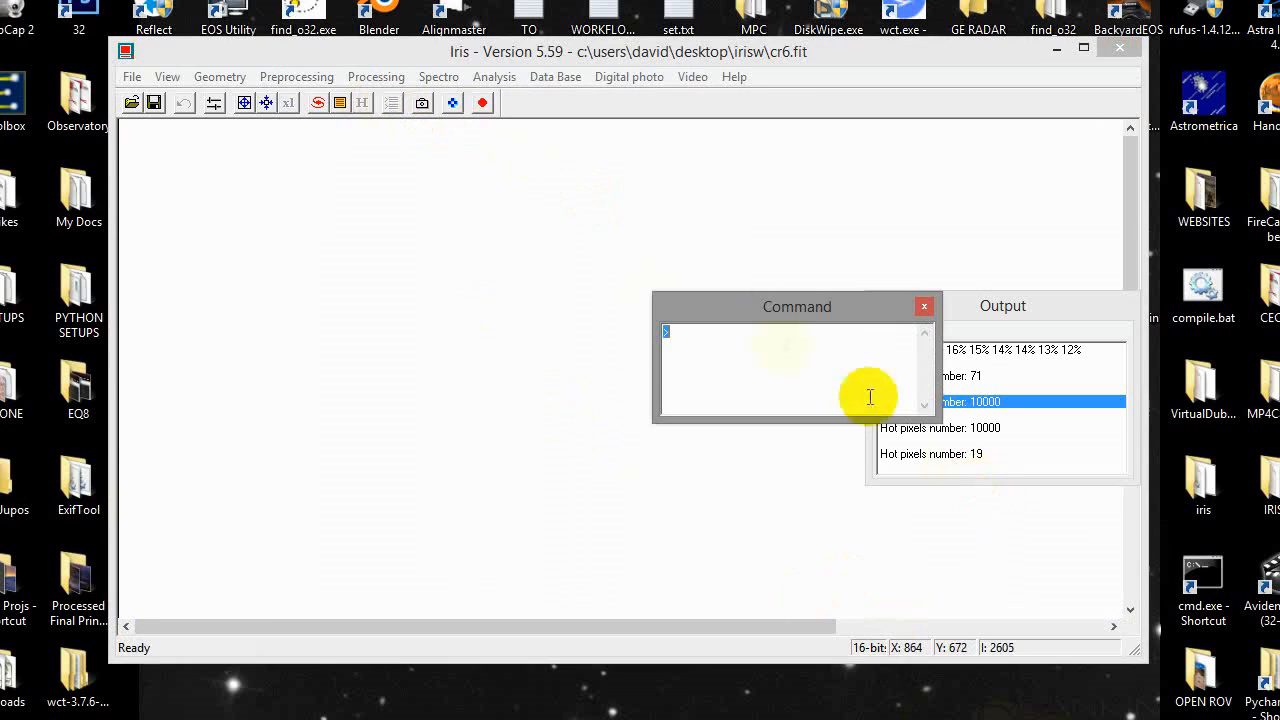
left_click(925, 304)
left_click(214, 103)
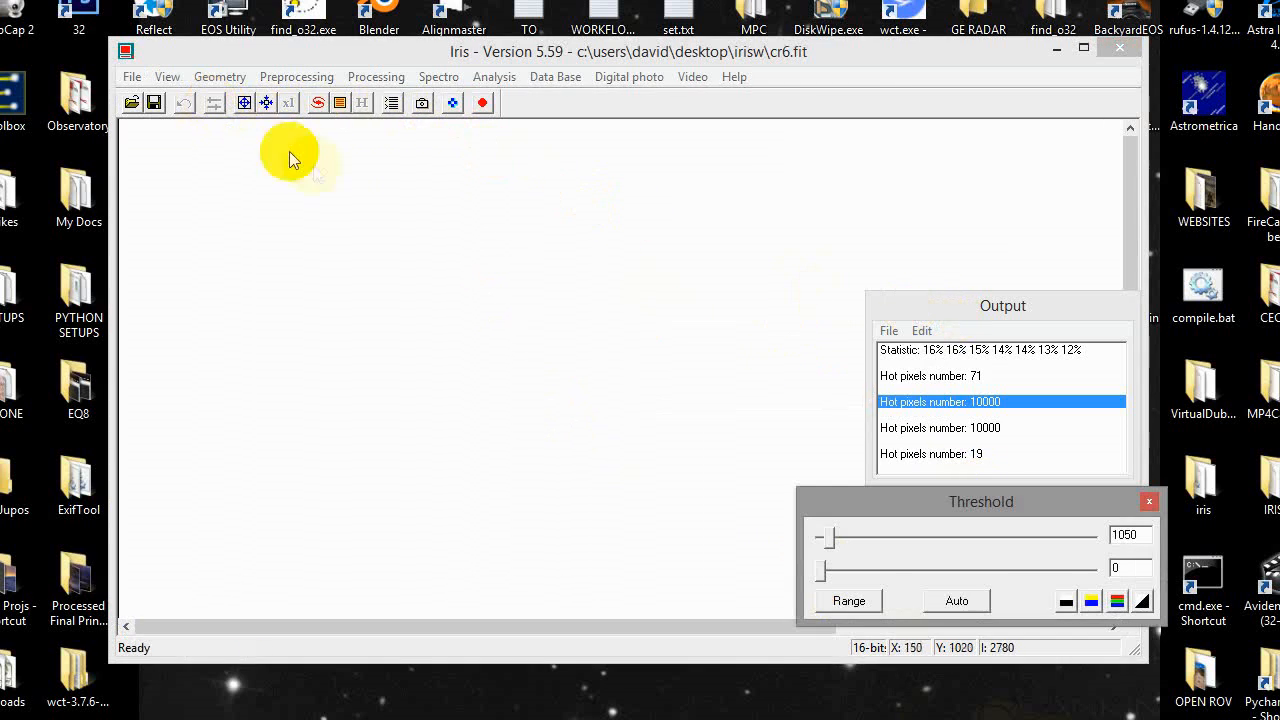
left_click(957, 601)
left_click_drag(963, 500, 527, 323)
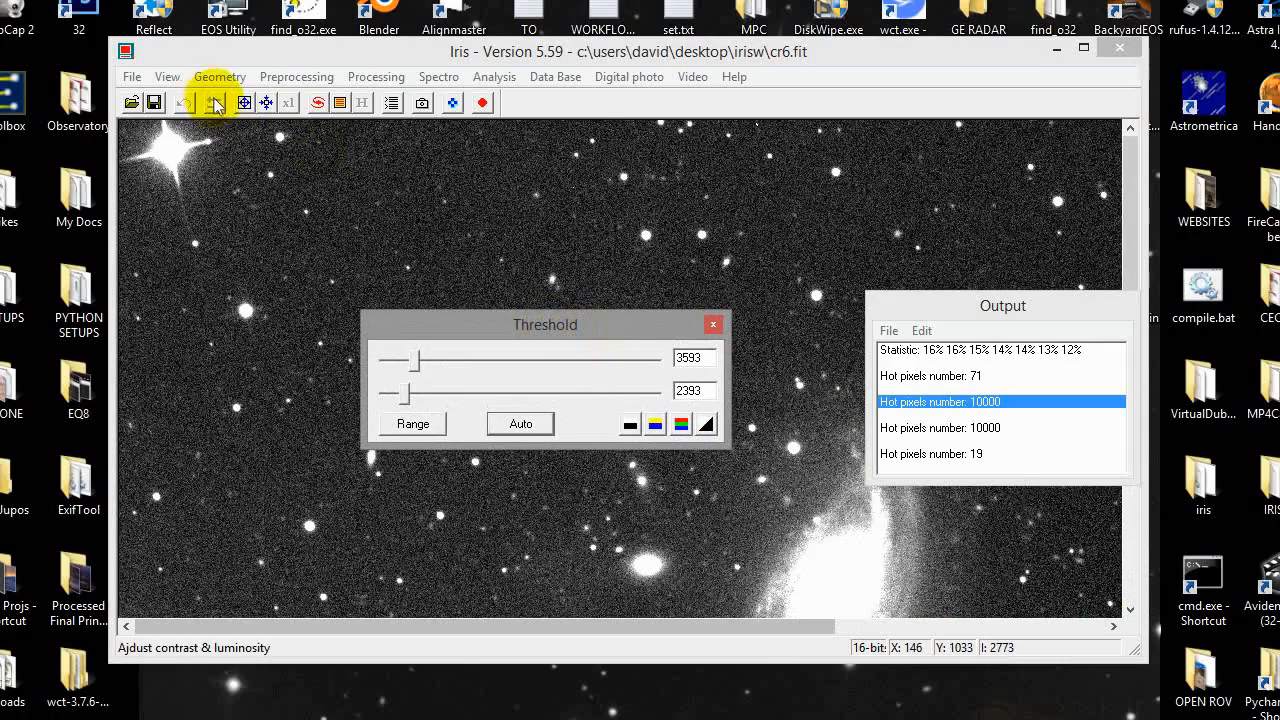
left_click(713, 325)
left_click_drag(800, 626, 1005, 631)
left_click_drag(1133, 168, 1122, 268)
mouse_move(726, 625)
left_mouse_down()
mouse_move(449, 611)
mouse_move(764, 627)
mouse_move(750, 621)
left_mouse_up()
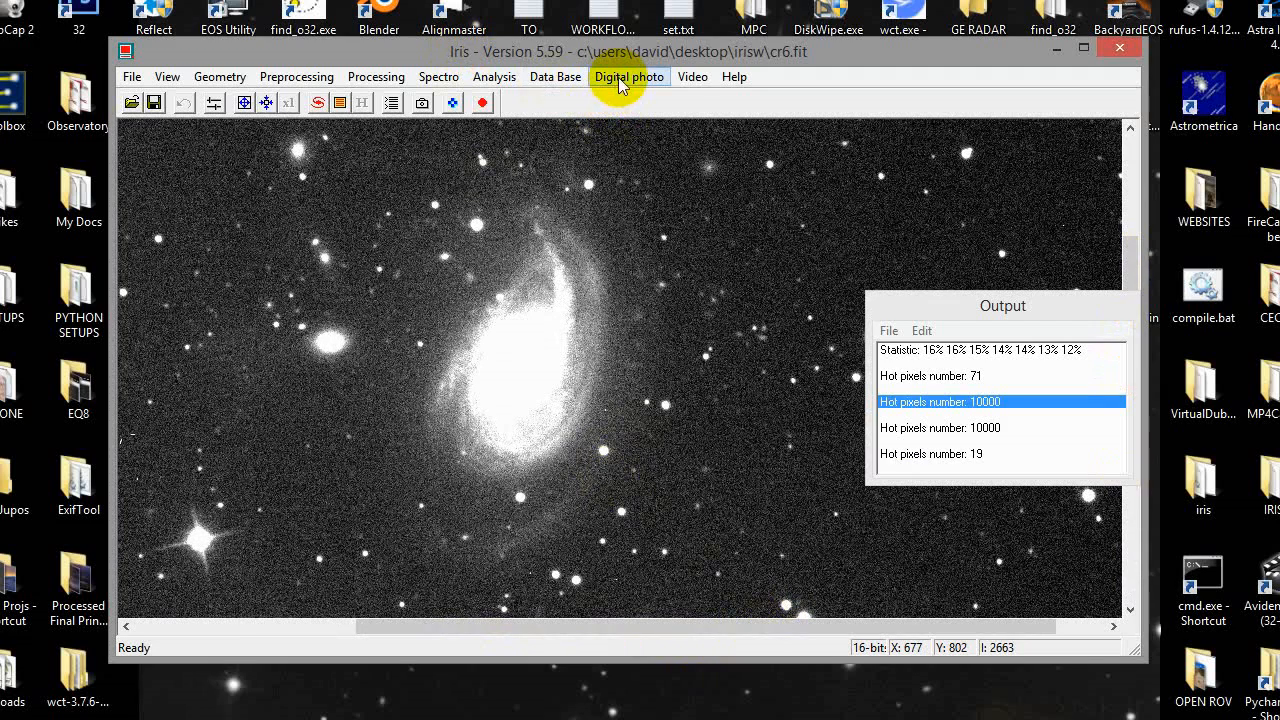
Start a stellar registration using global matching with a quadratic transformation.
left_click(376, 77)
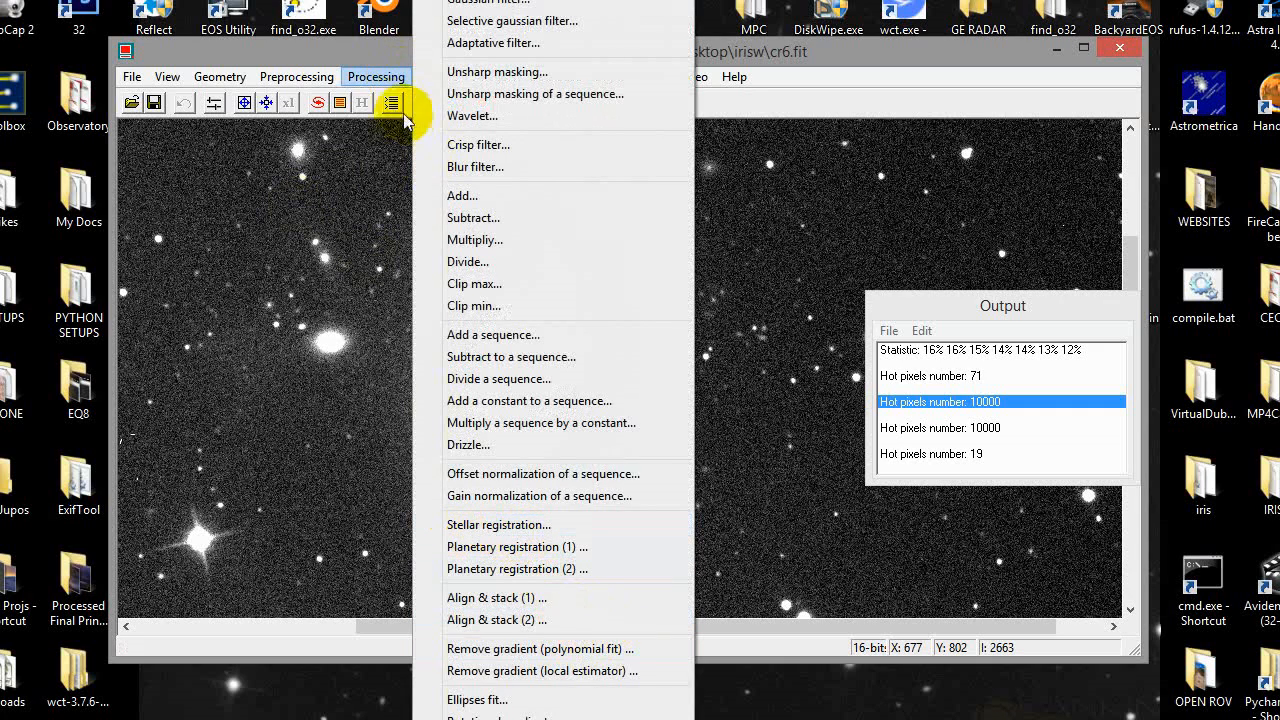
left_click(470, 525)
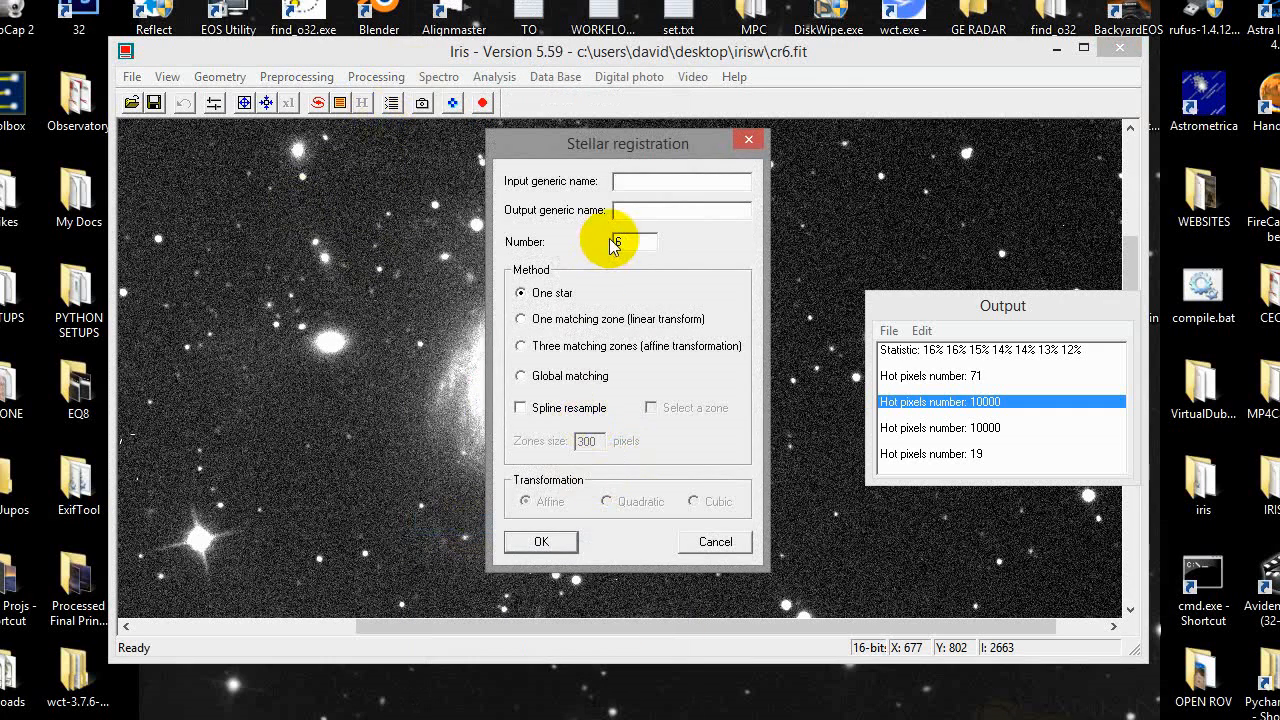
left_click(520, 376)
left_click(606, 501)
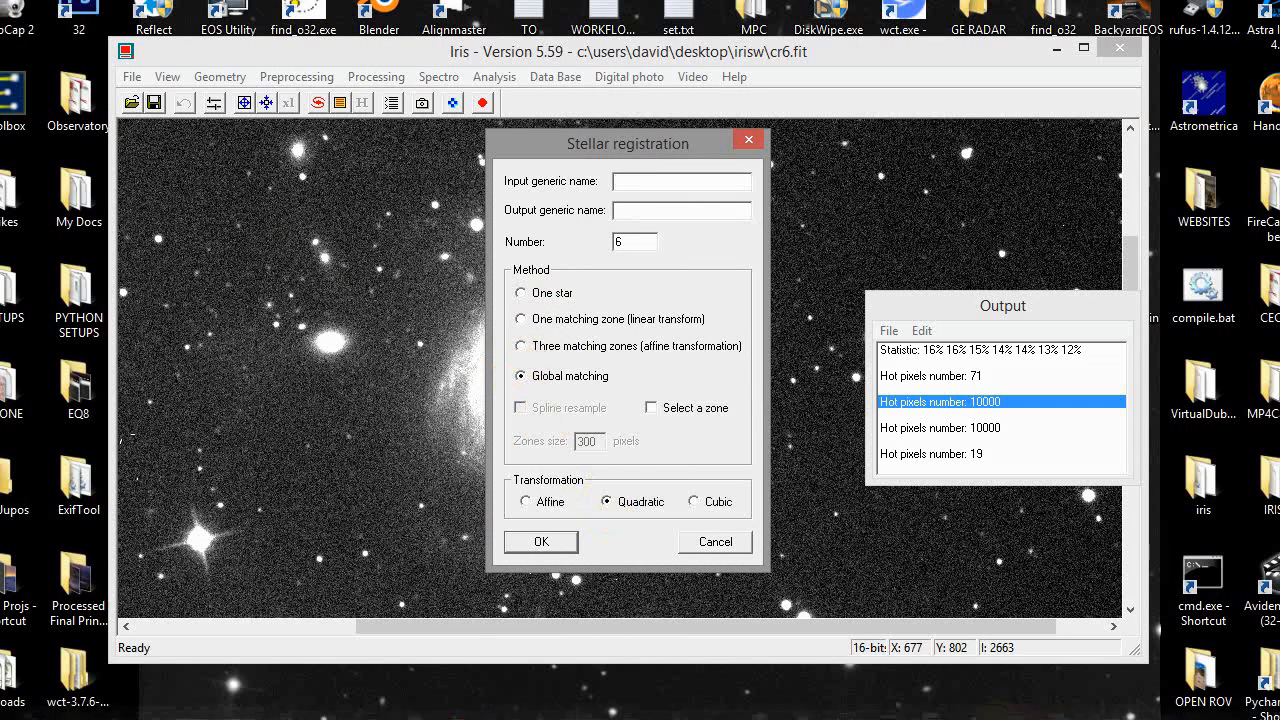
Check the IRISW folder for the names of the calibrated frames and return to the registration dialog.
mouse_move(740, 718)
left_click(873, 716)
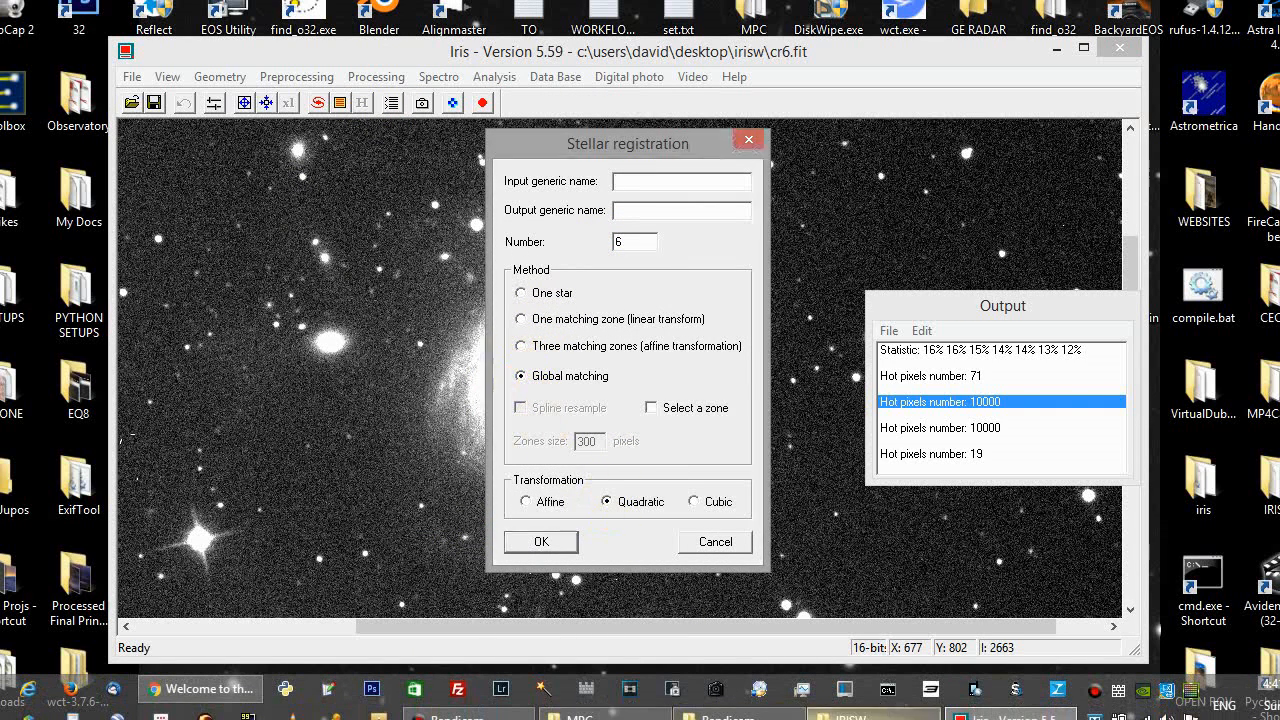
left_click(460, 519)
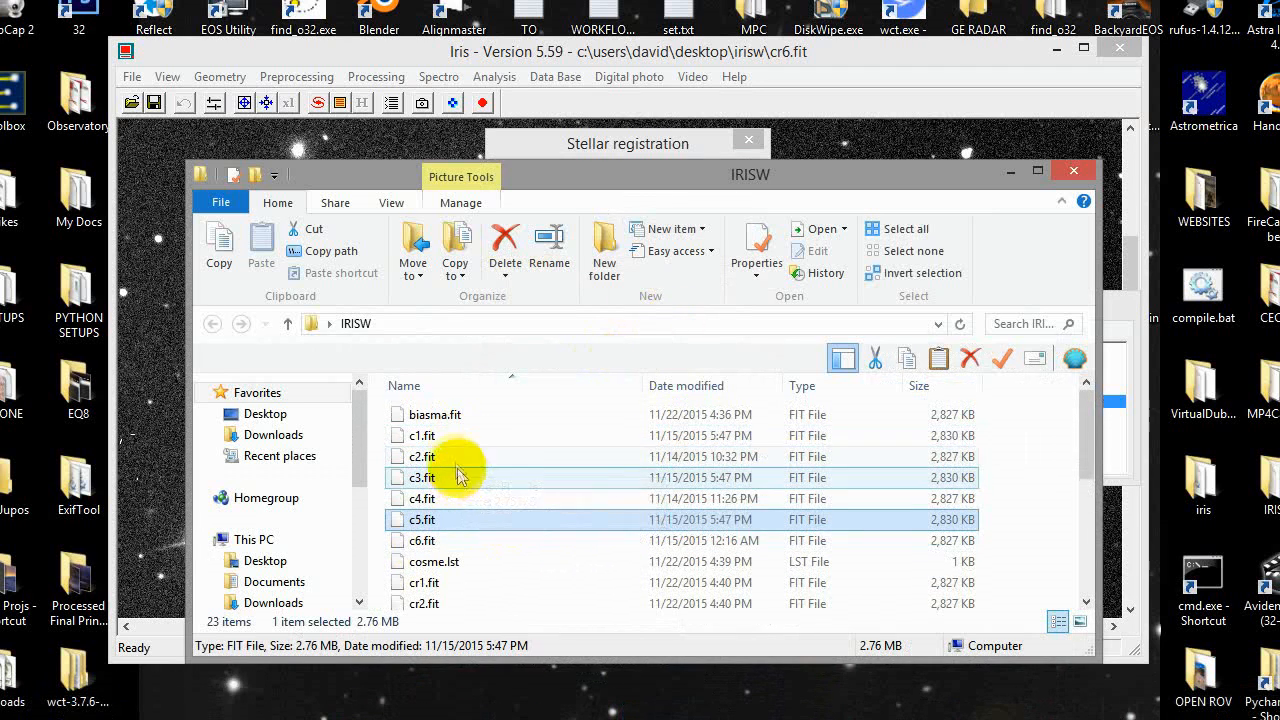
left_click(425, 540)
scroll(610, 510, "down", 2)
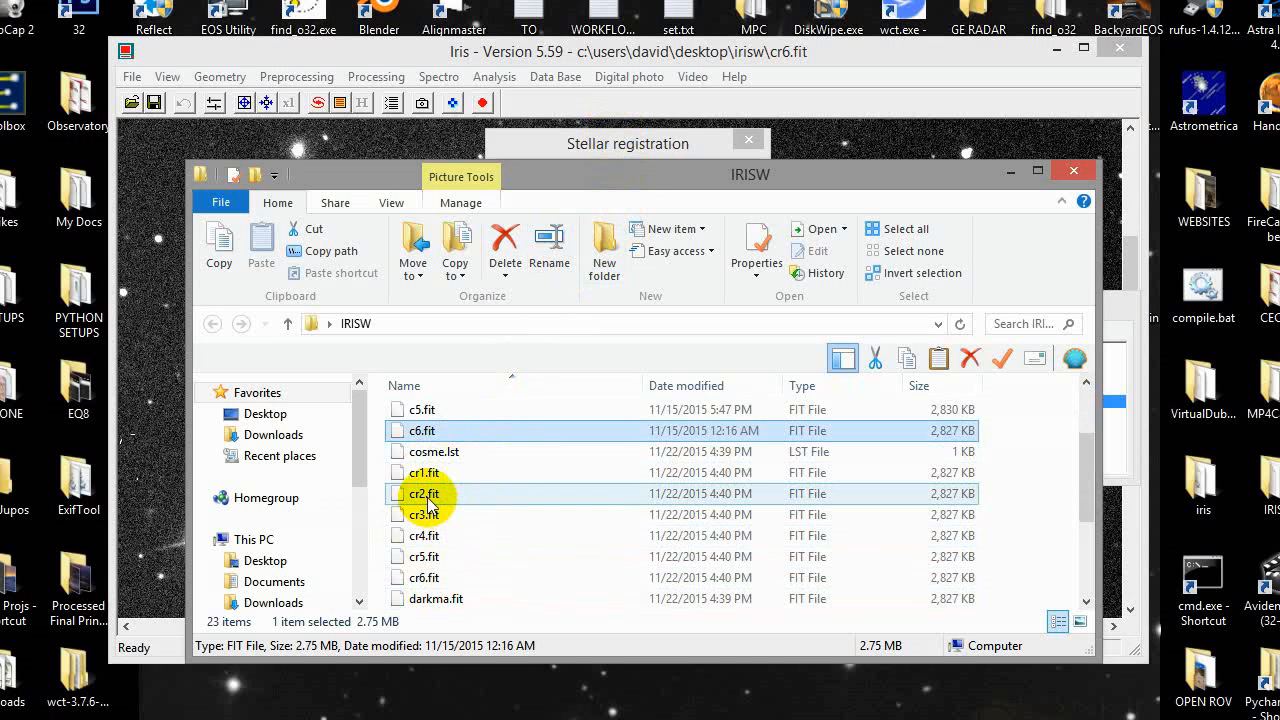
left_click(610, 148)
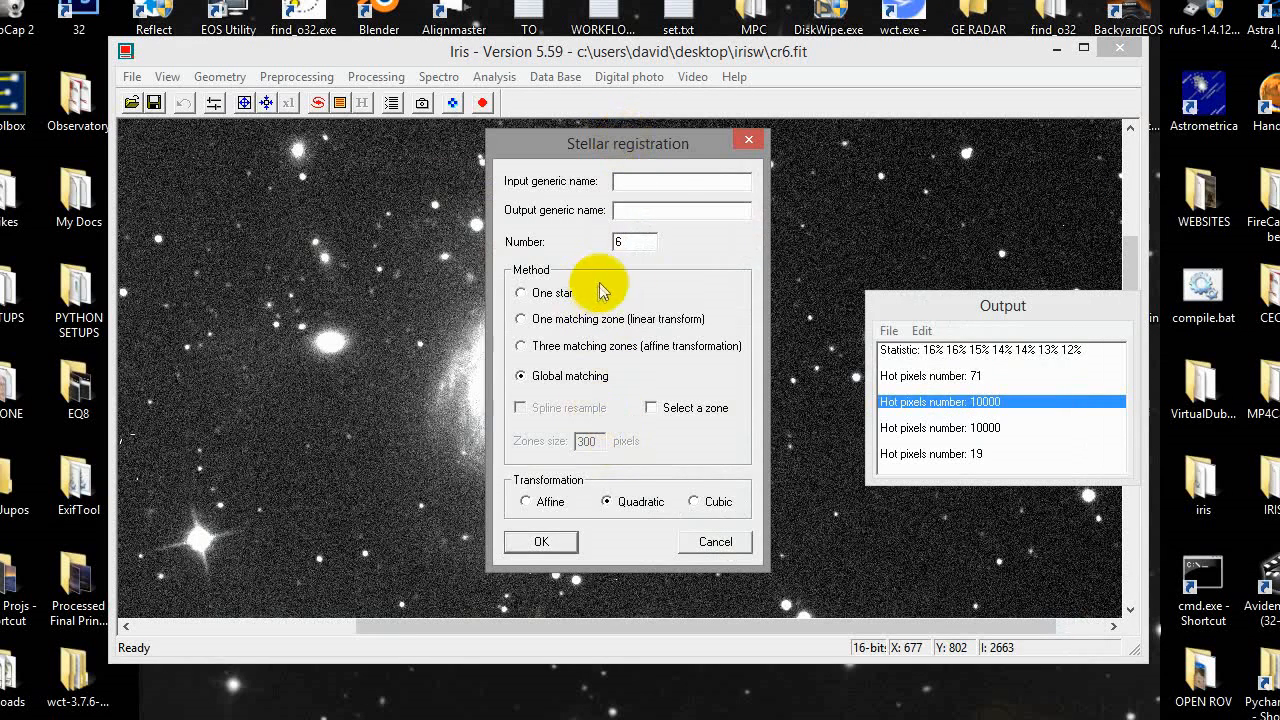
Set the registration input generic name to cr and the output to crr, and run it on the 6 frames.
type("cr")
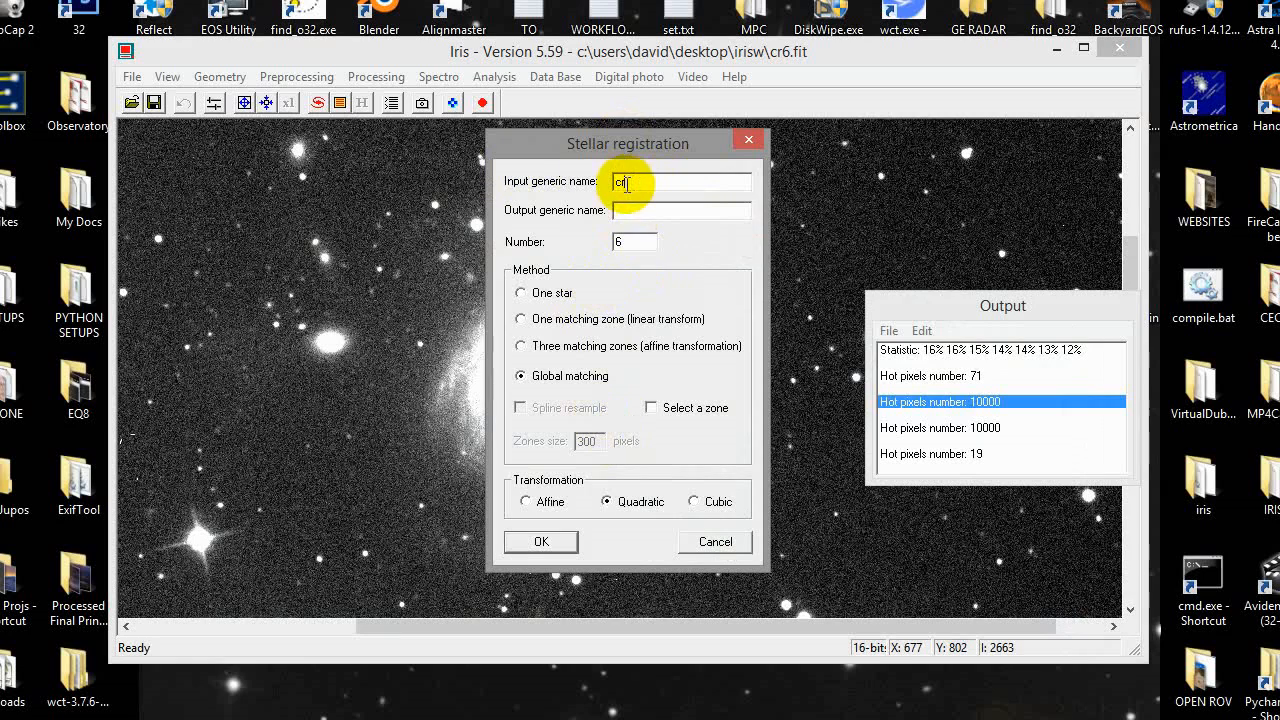
left_click(628, 209)
type("crr")
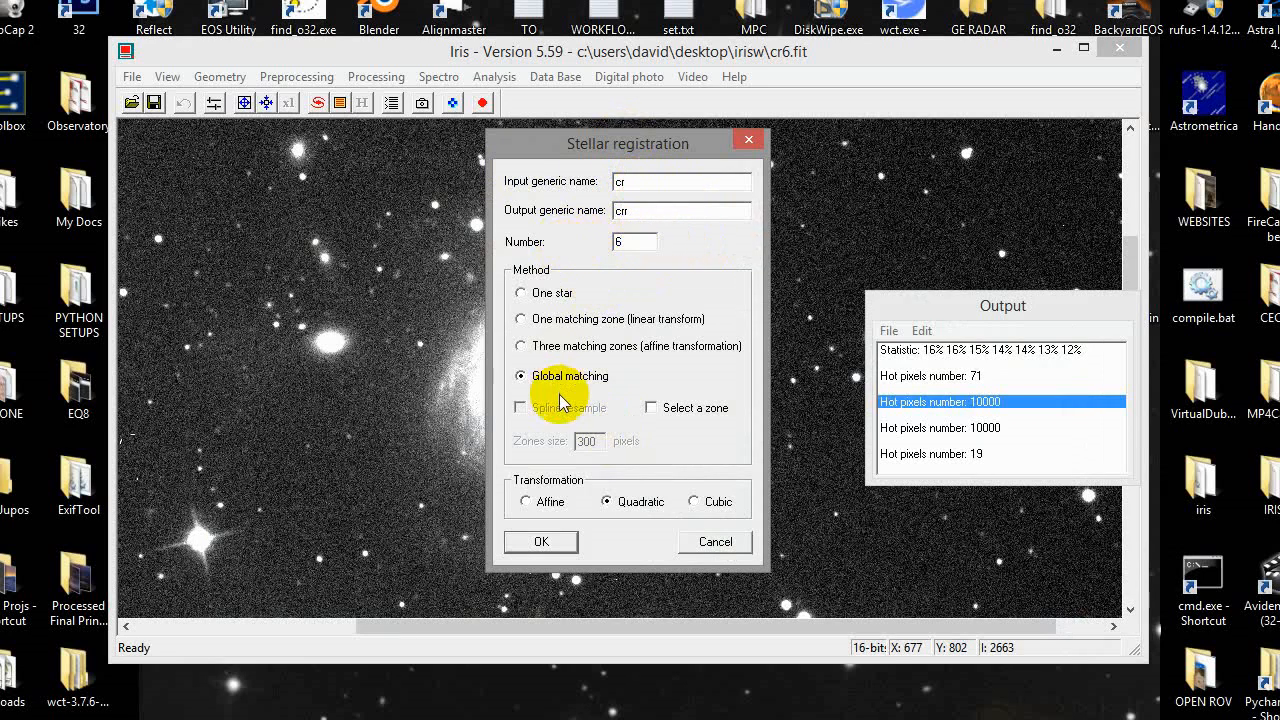
left_click(537, 541)
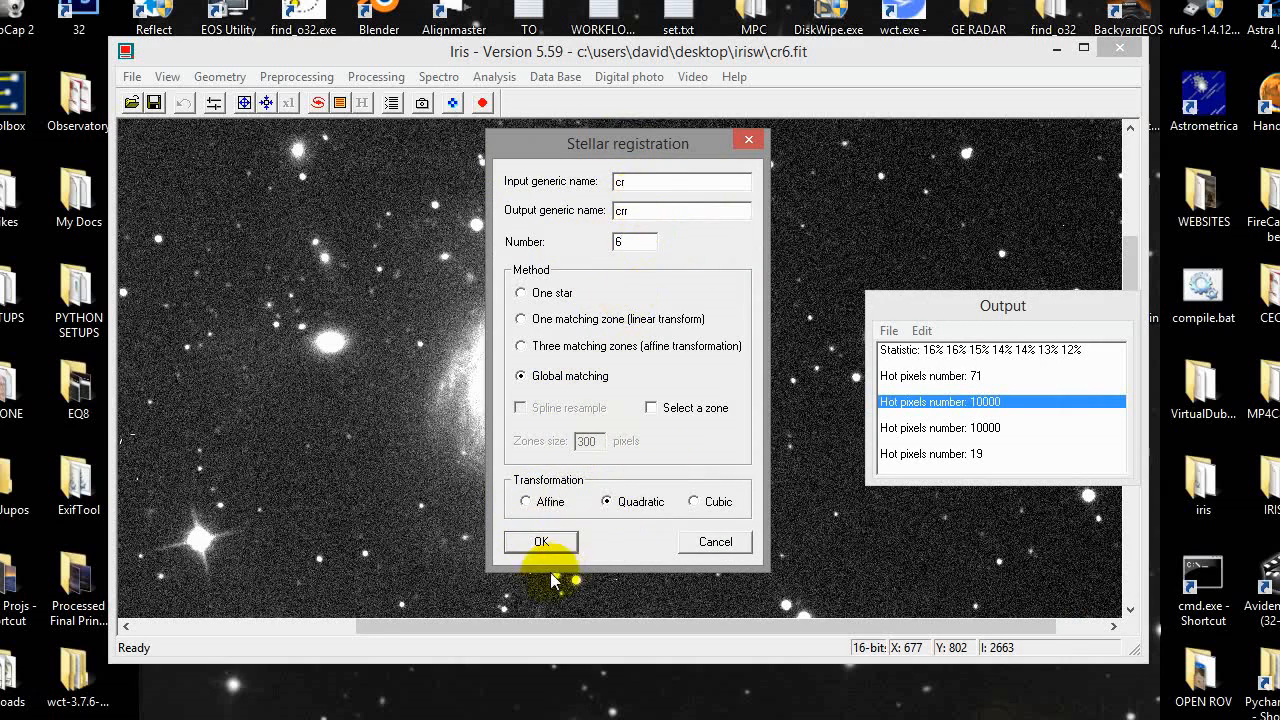
left_click(540, 541)
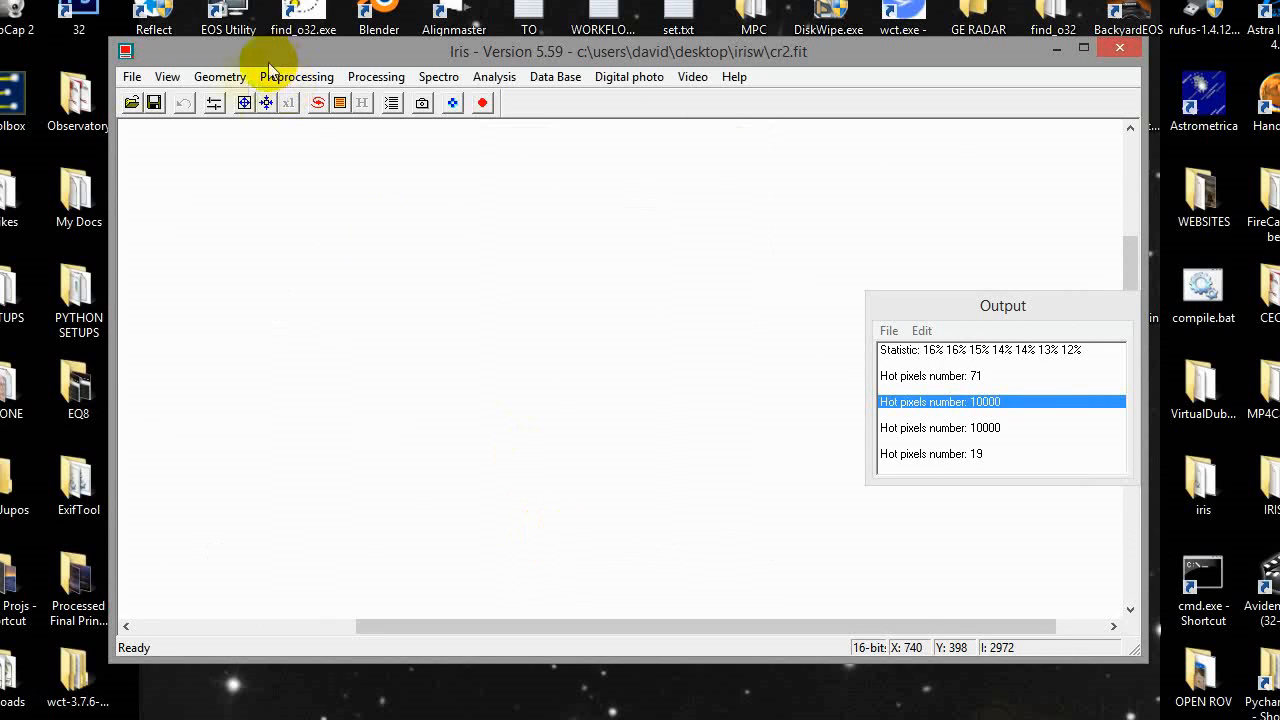
Apply automatic display thresholds to view the frames while the registration runs.
left_click(214, 102)
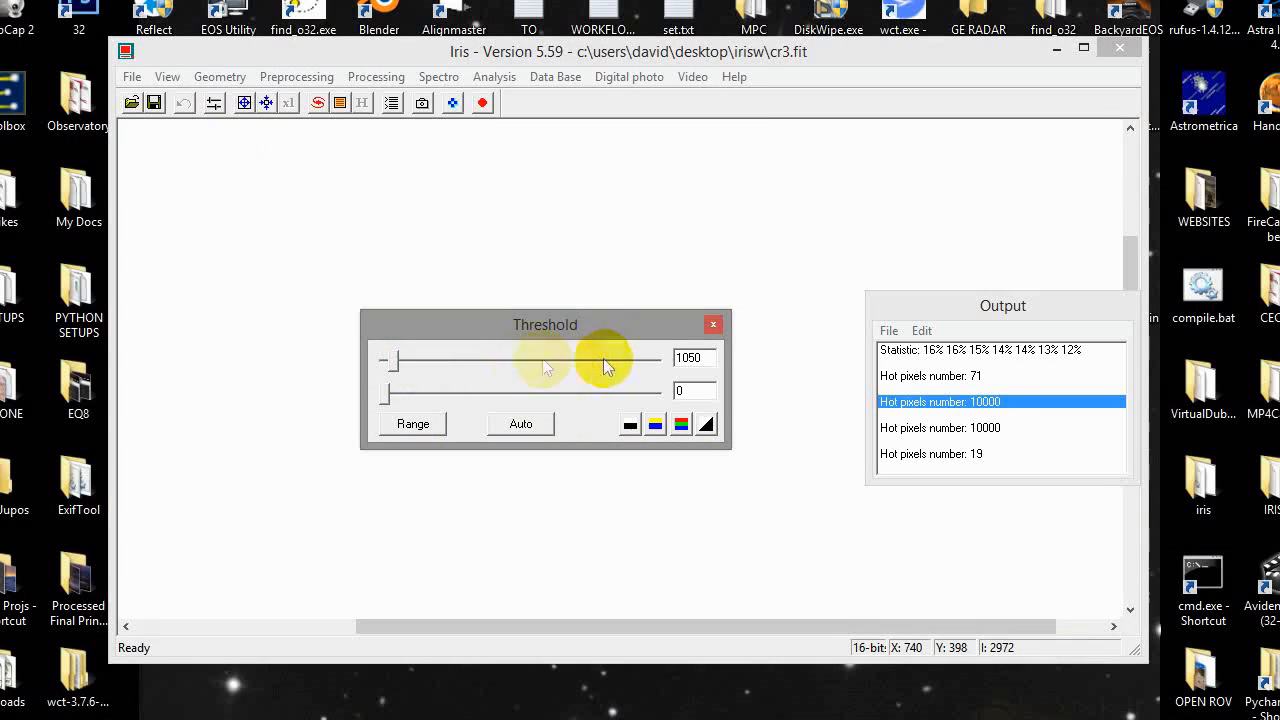
left_click(531, 423)
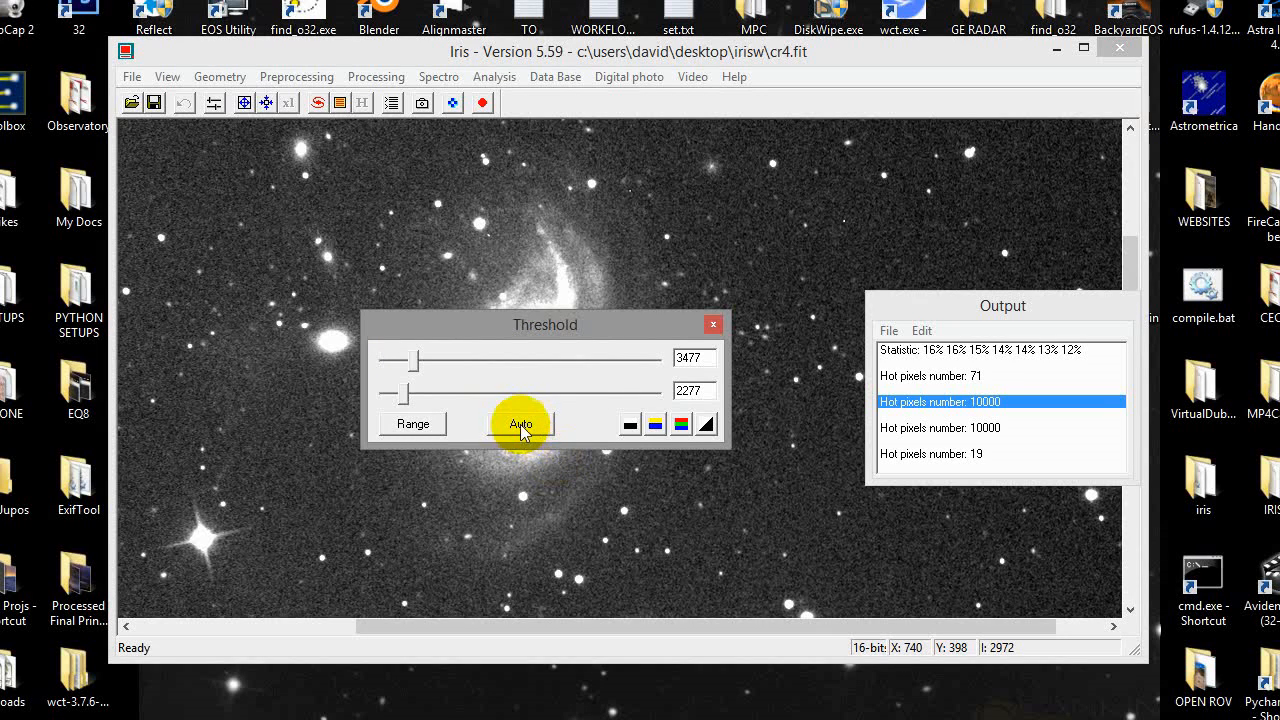
left_click(520, 424)
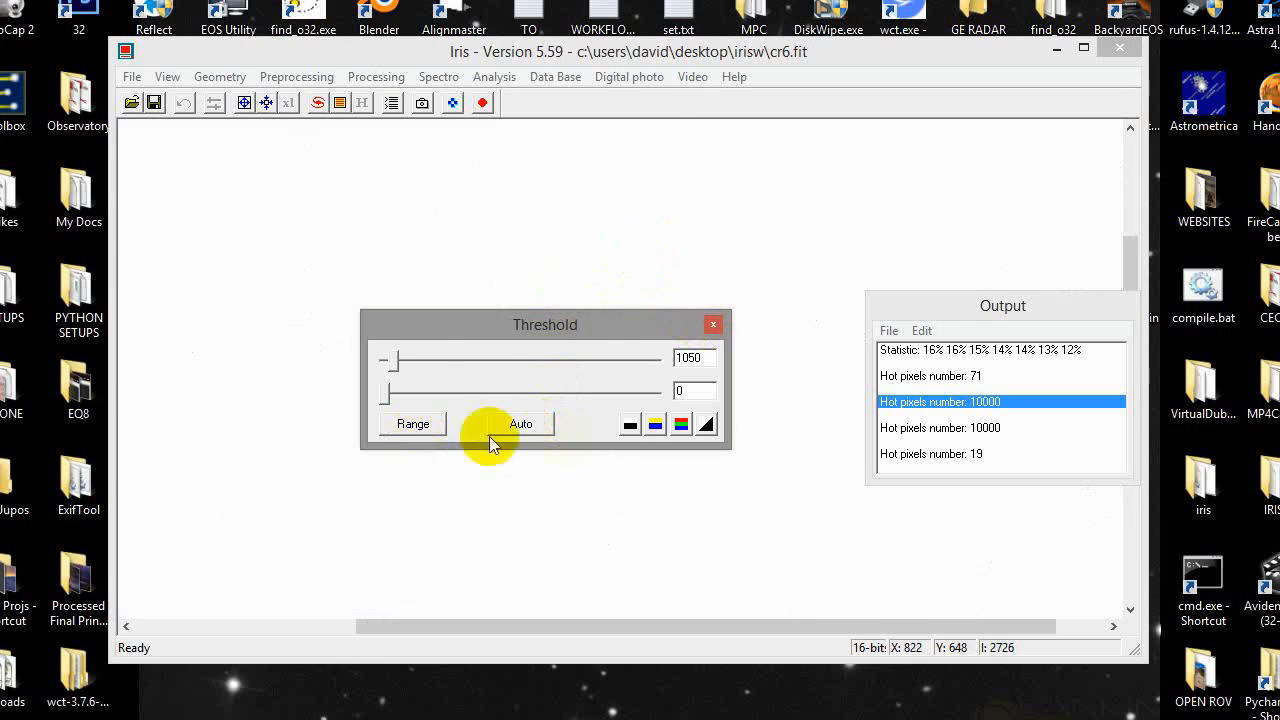
Apply automatic display thresholds to the cr6.fit image and move the Threshold window aside.
left_click(521, 424)
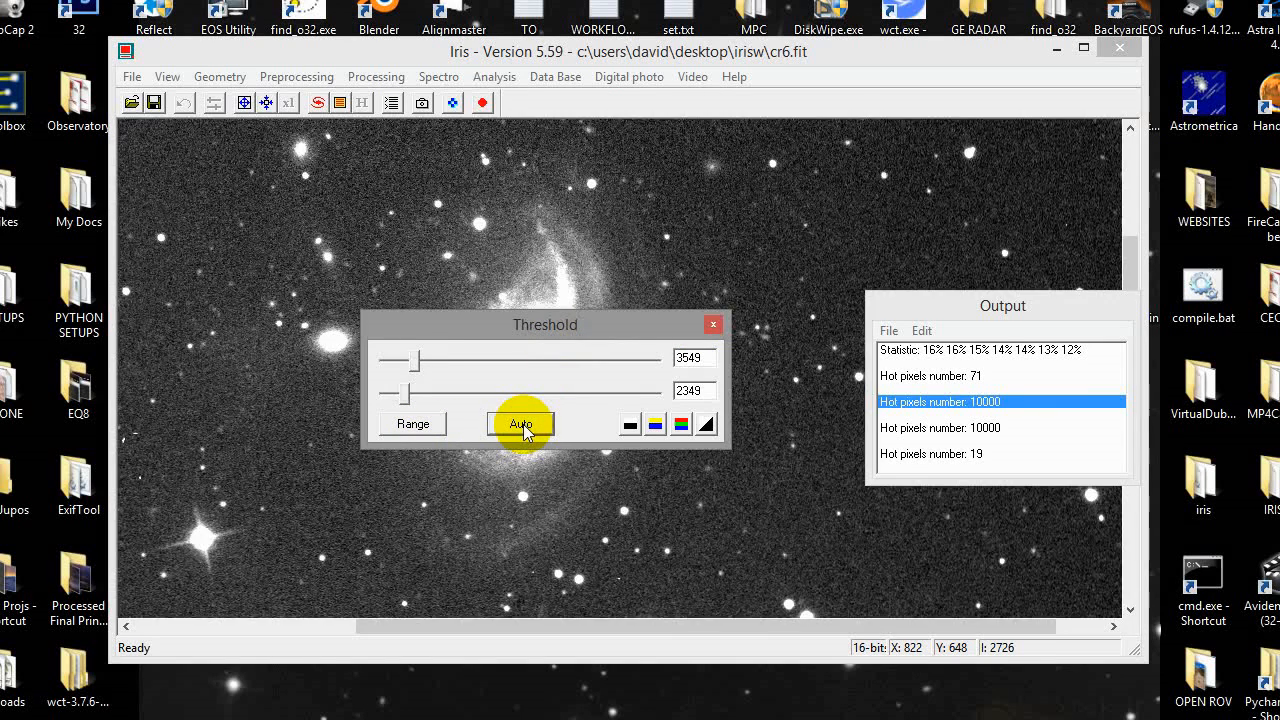
left_click_drag(627, 343, 675, 350)
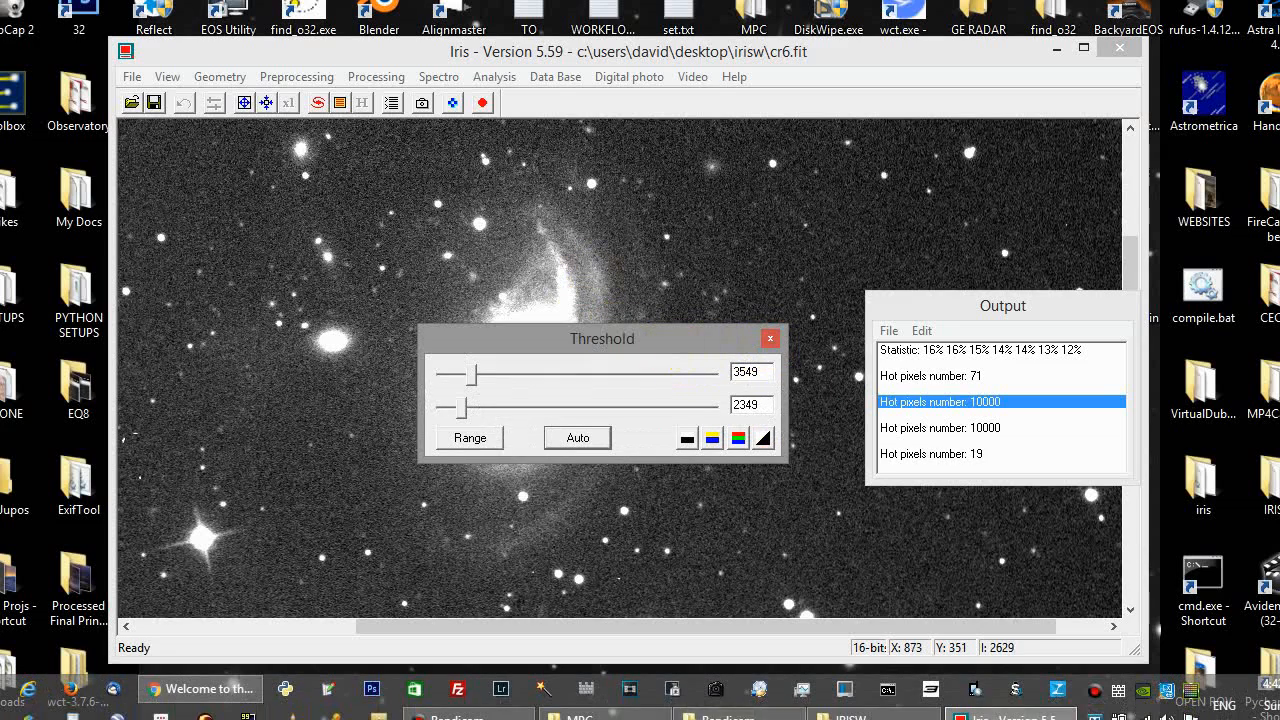
Check the IRISW folder for the registered frames crr1.fit to crr6.fit and return to Iris.
left_click(868, 713)
scroll(550, 432, "down", 3)
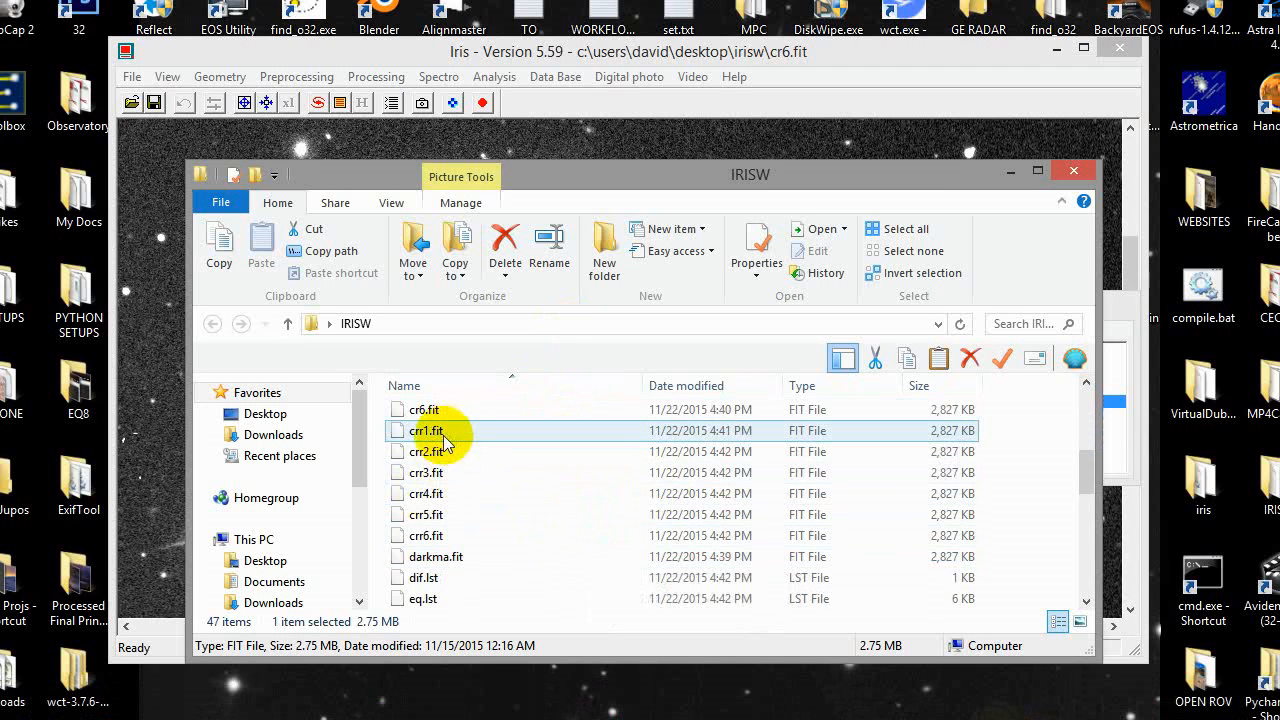
left_click(436, 538)
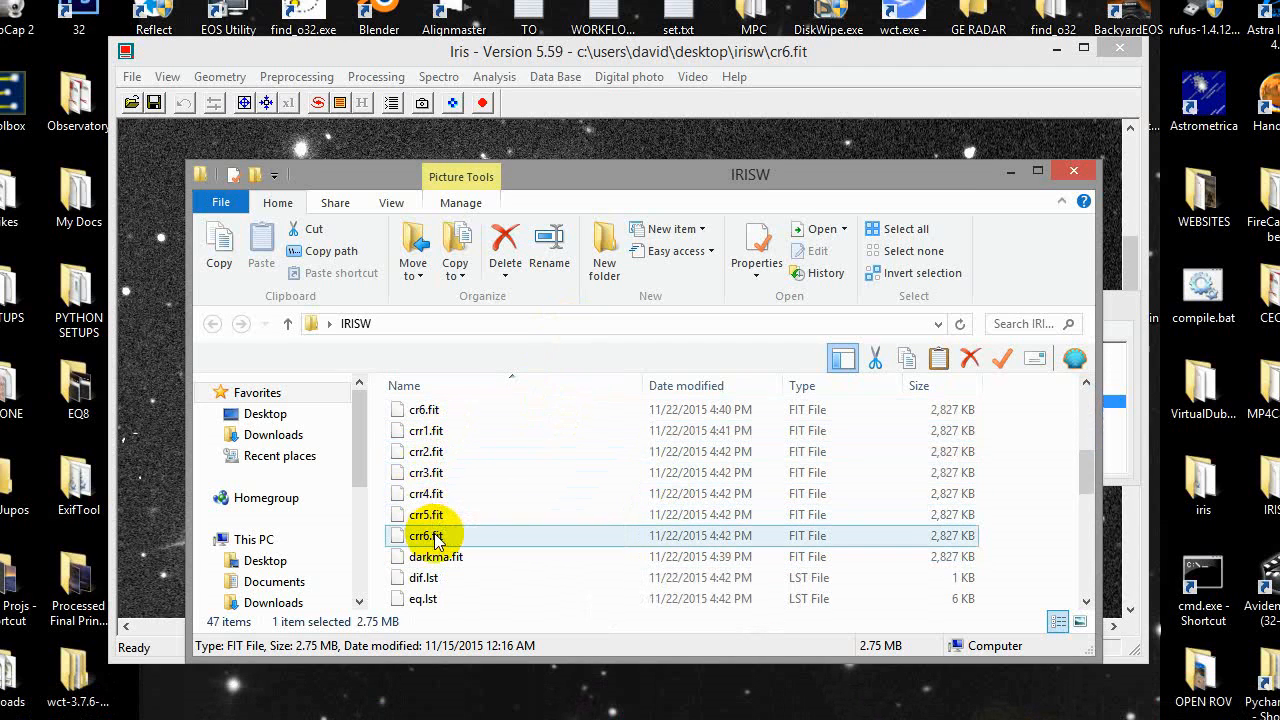
left_click(437, 436)
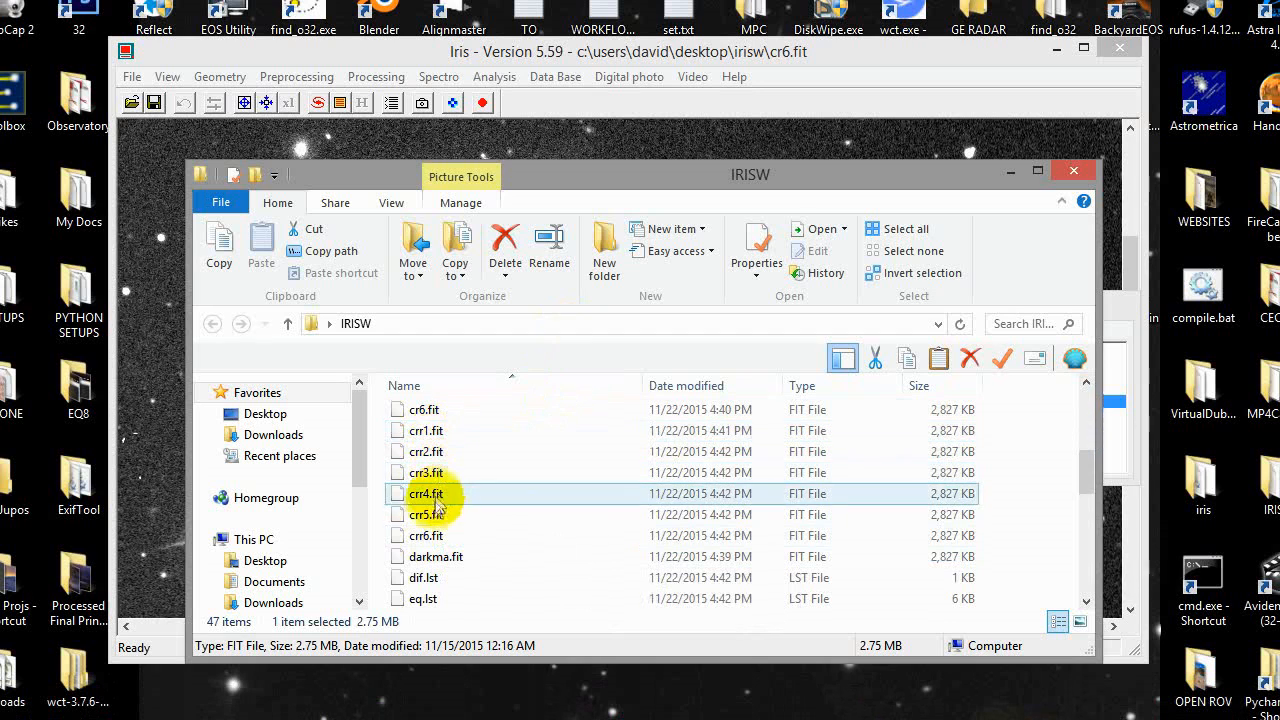
left_click(1009, 178)
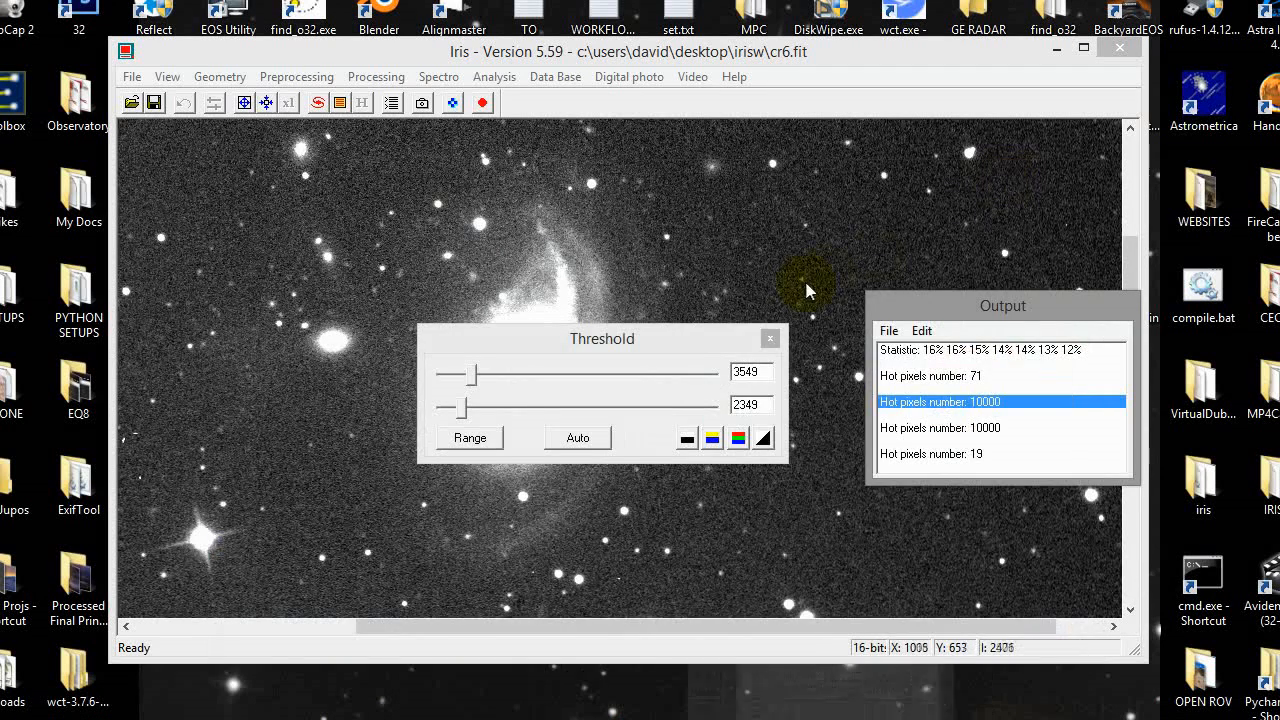
Clear the Threshold and Output windows off the image and open the command console beside the galaxy.
left_click(835, 340)
left_click_drag(978, 310, 1269, 351)
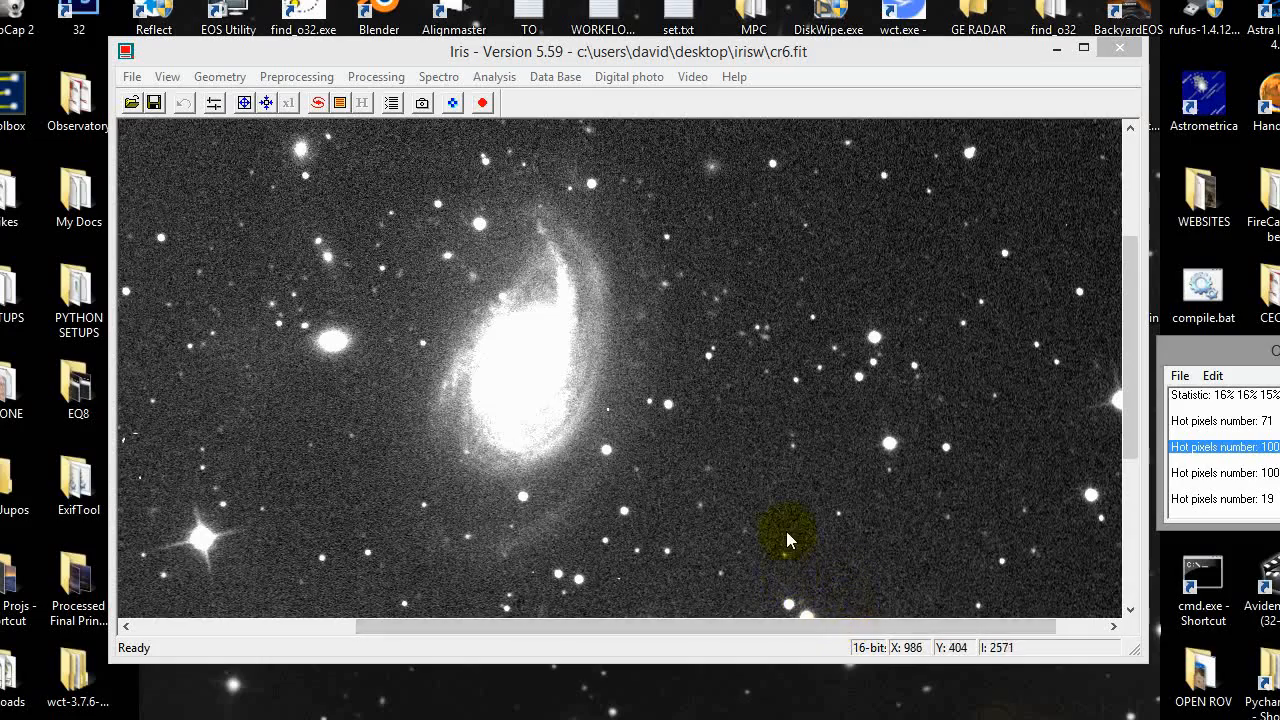
left_click_drag(802, 626, 720, 606)
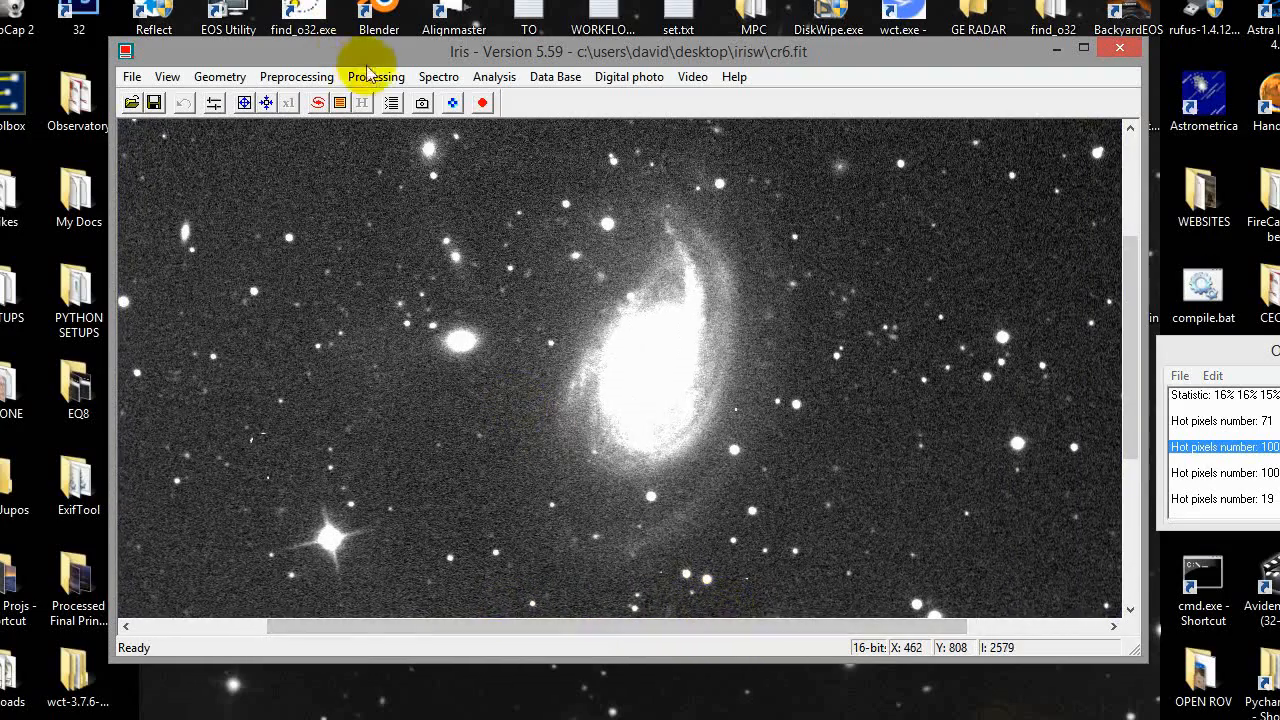
left_click(392, 107)
left_click_drag(737, 300, 851, 323)
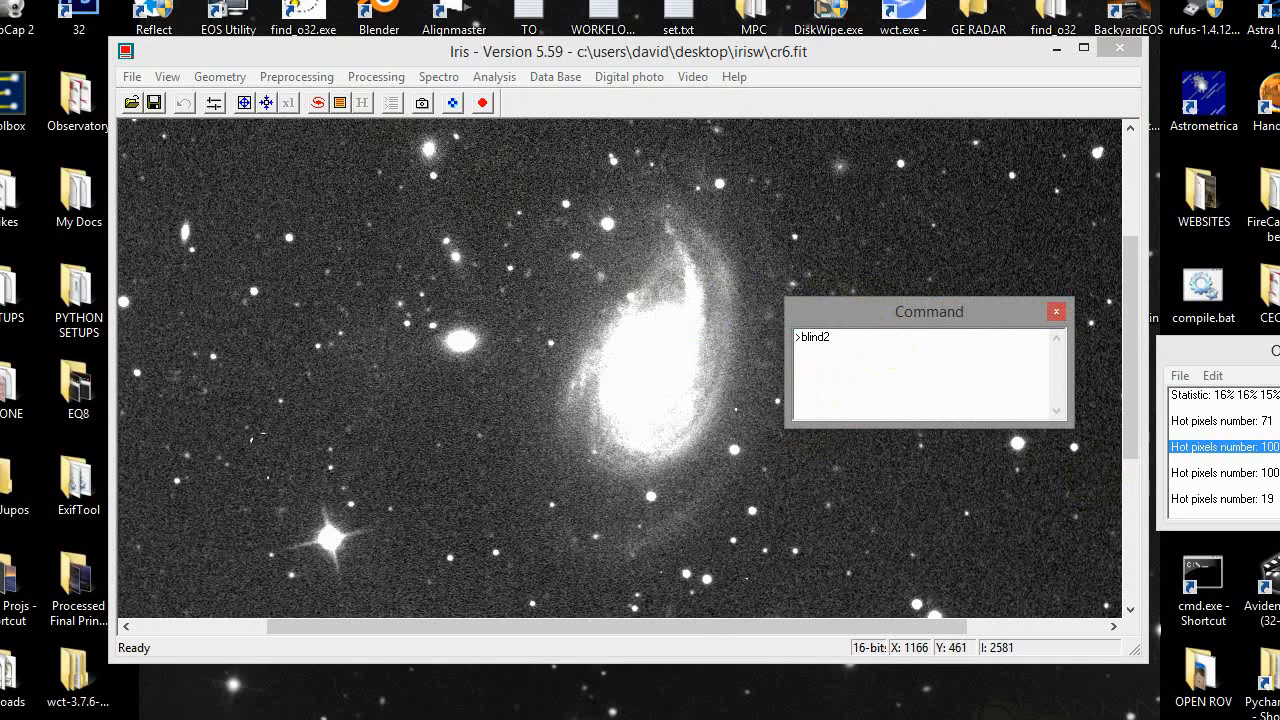
Check the registered frame names in the IRISW folder and try the console command blind2 crr1 crr3 crr6 300.
mouse_move(870, 712)
left_click(955, 590)
left_click(428, 432)
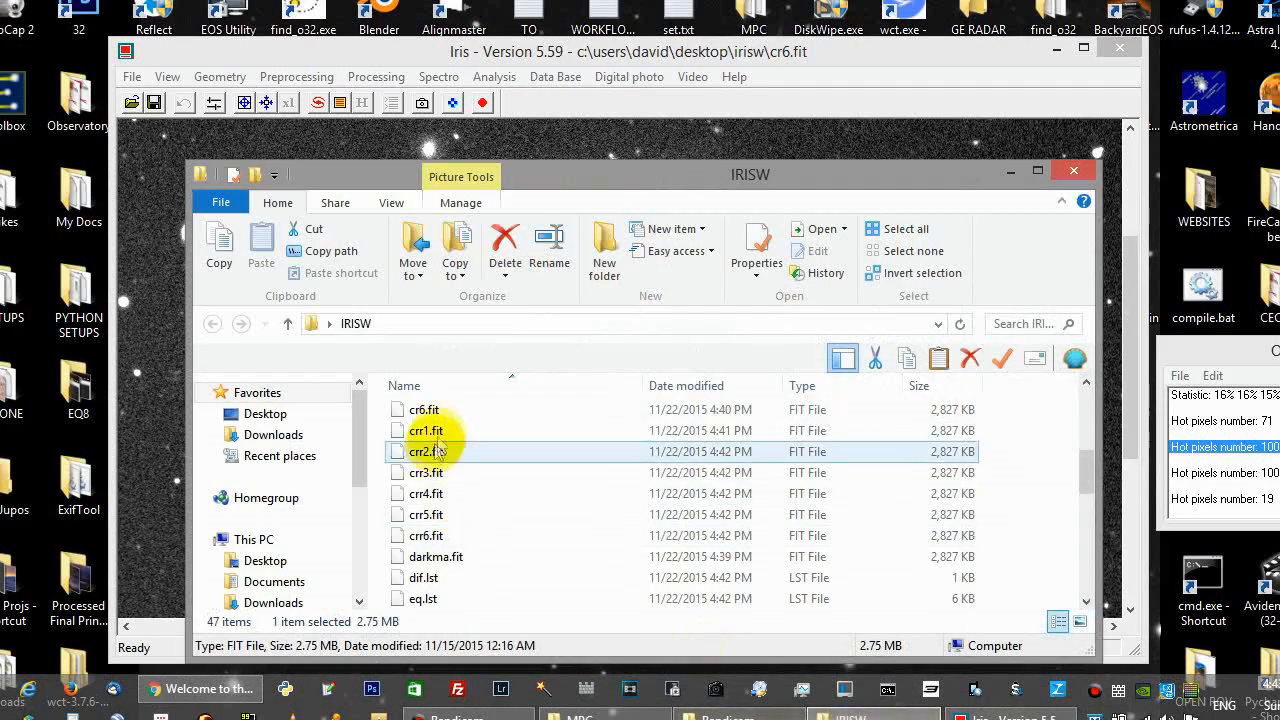
left_click(1011, 172)
left_click(880, 349)
type("crr1 crr3 crr6 300")
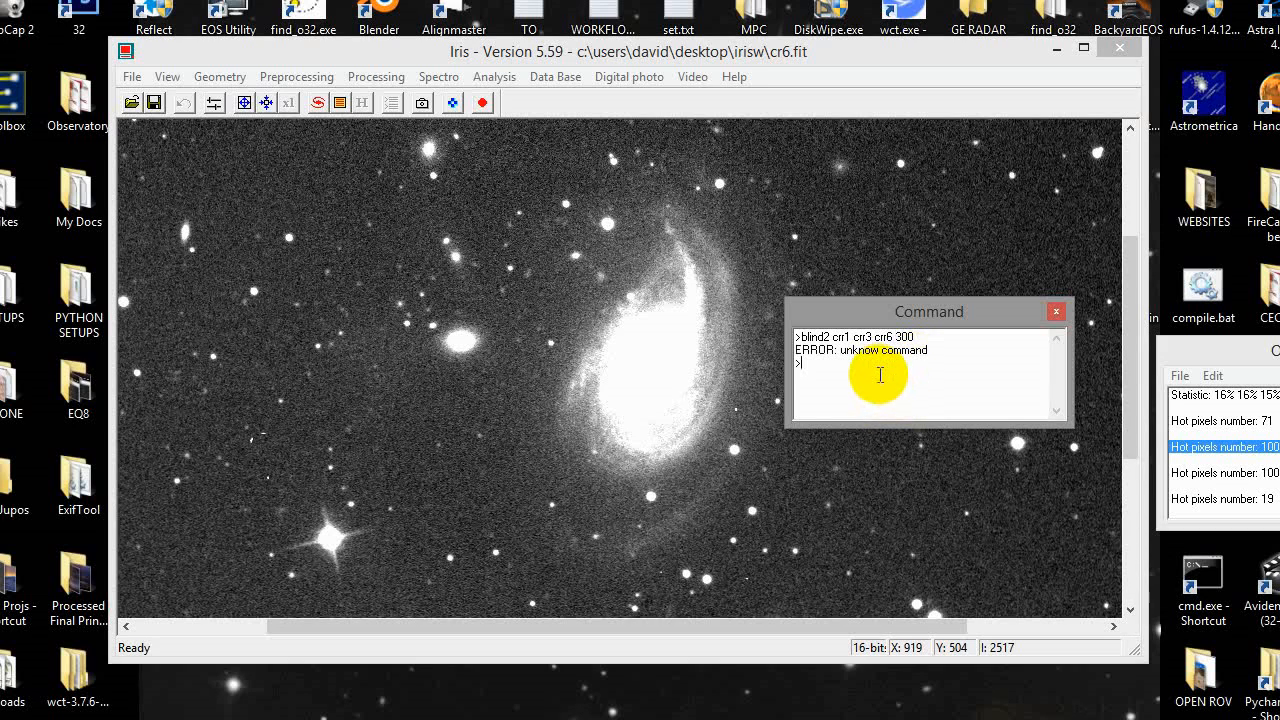
Blink the registered frames by running the console command blink2 crr1 crr3 crr6 300.
type("blink2 crr1 crr3 crr6 300")
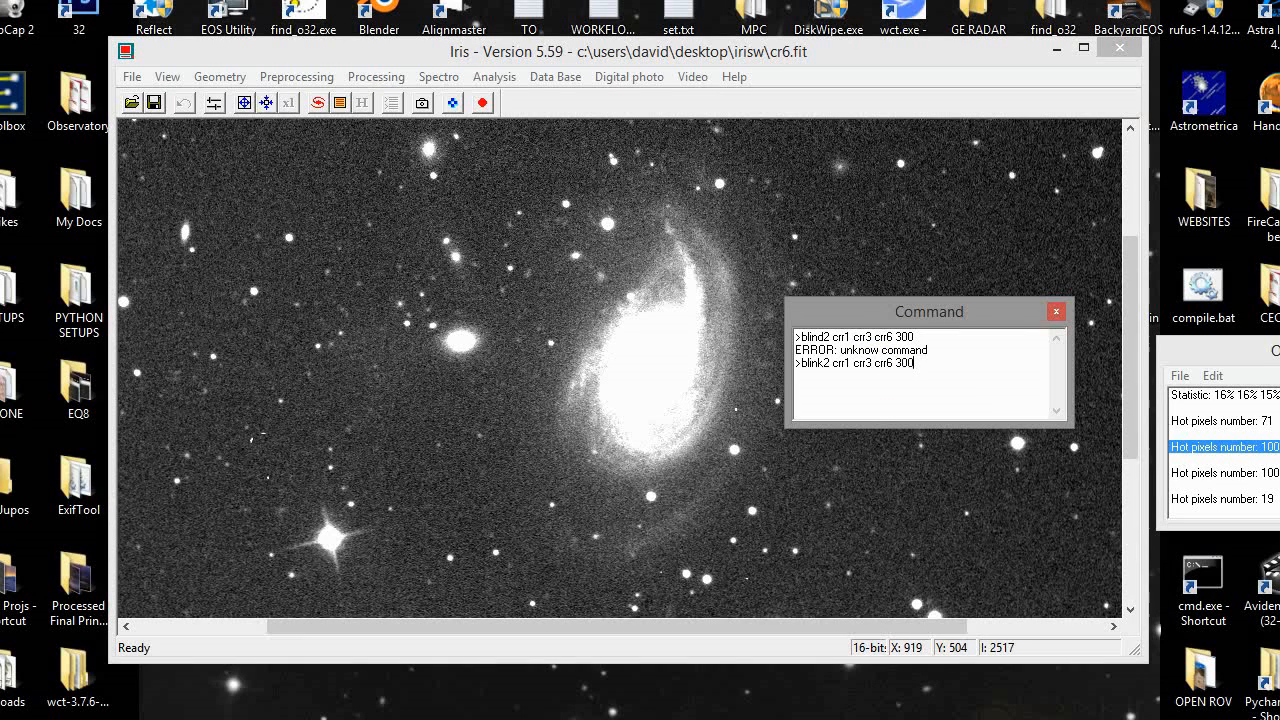
key("Return")
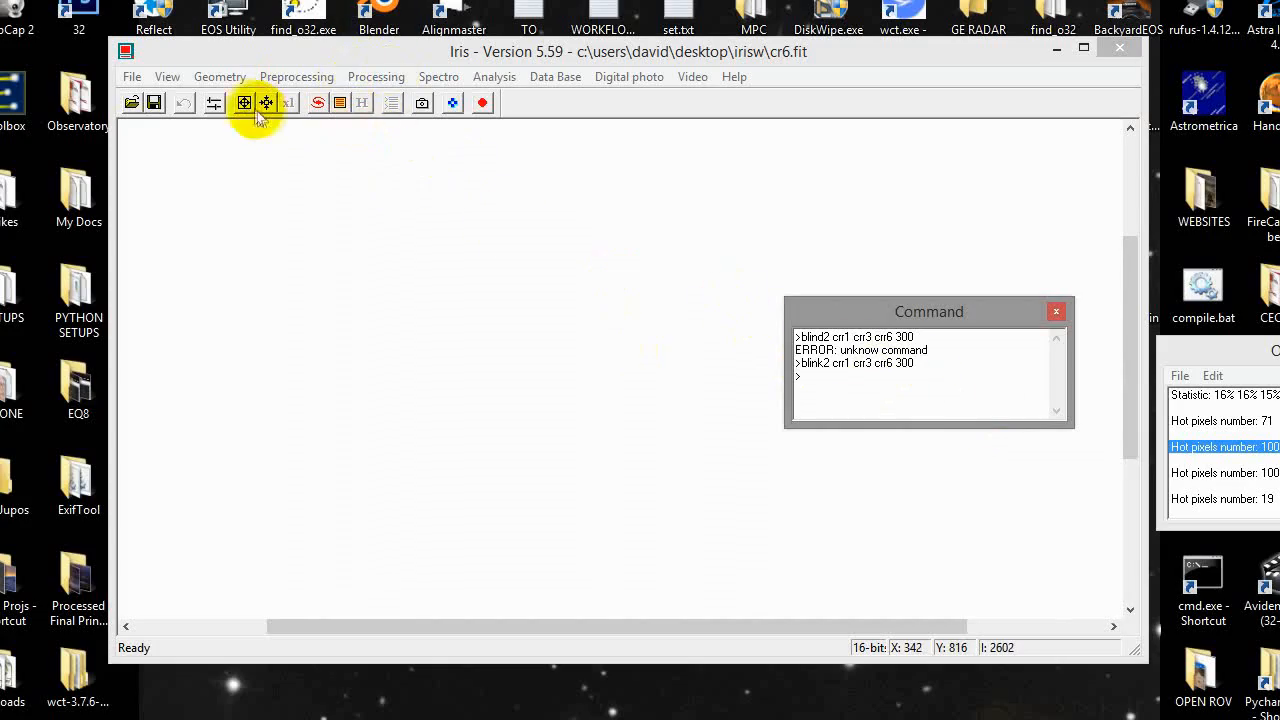
Apply automatic display thresholds to the blinking frames, adjust them to 3841 and 2401, and close the threshold controls.
left_click(214, 102)
left_click(580, 438)
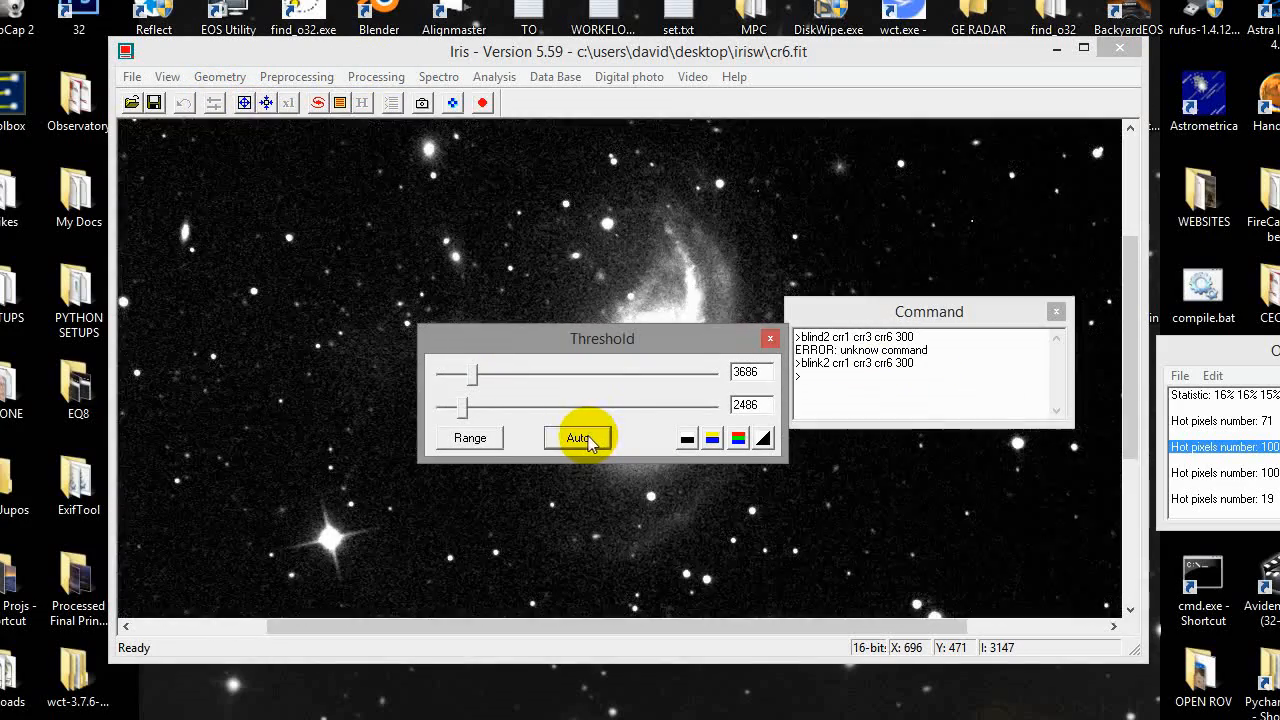
left_click_drag(571, 344, 516, 347)
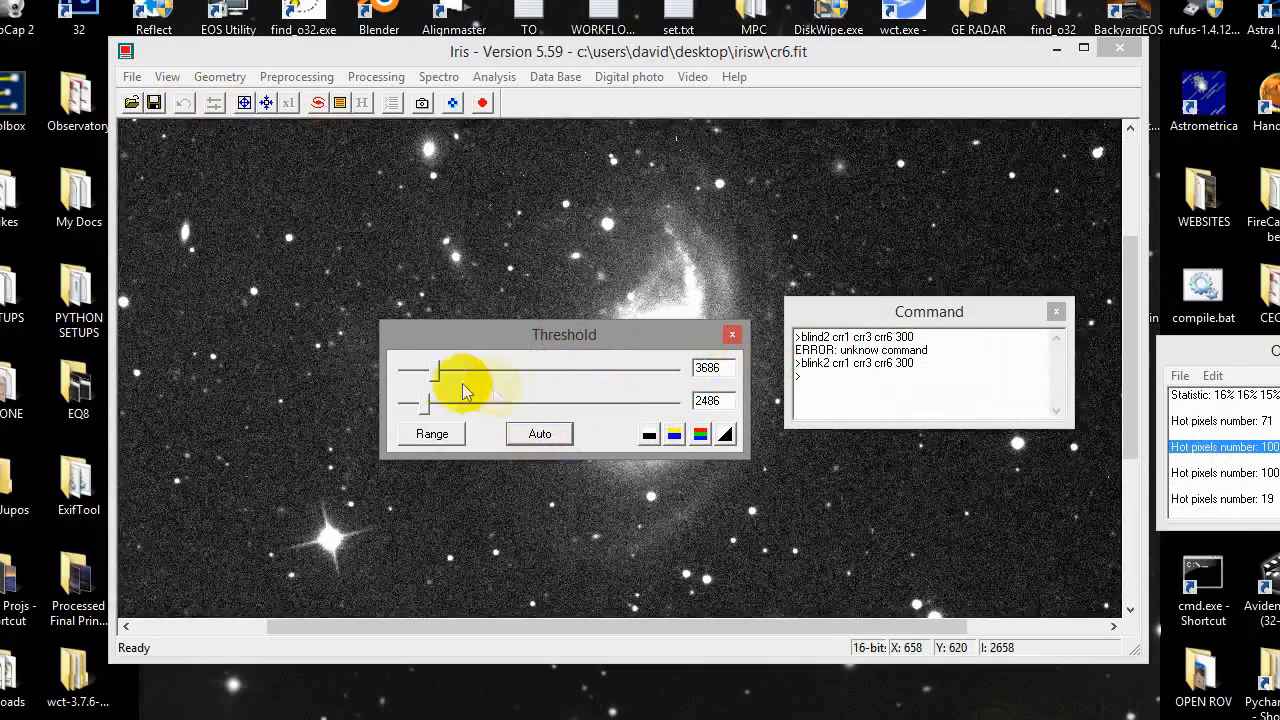
mouse_move(443, 367)
left_mouse_down()
mouse_move(571, 368)
mouse_move(440, 371)
mouse_move(467, 372)
mouse_move(421, 377)
mouse_move(433, 375)
mouse_move(417, 410)
mouse_move(440, 371)
left_mouse_up()
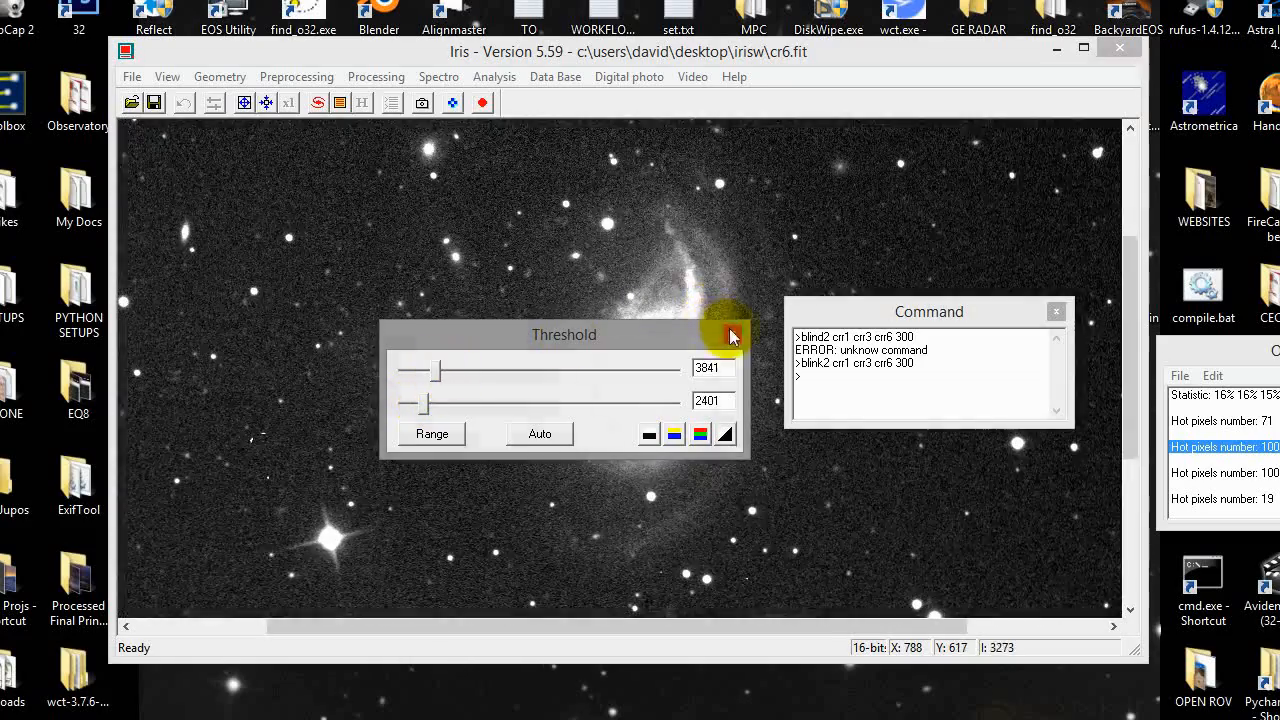
left_click(731, 336)
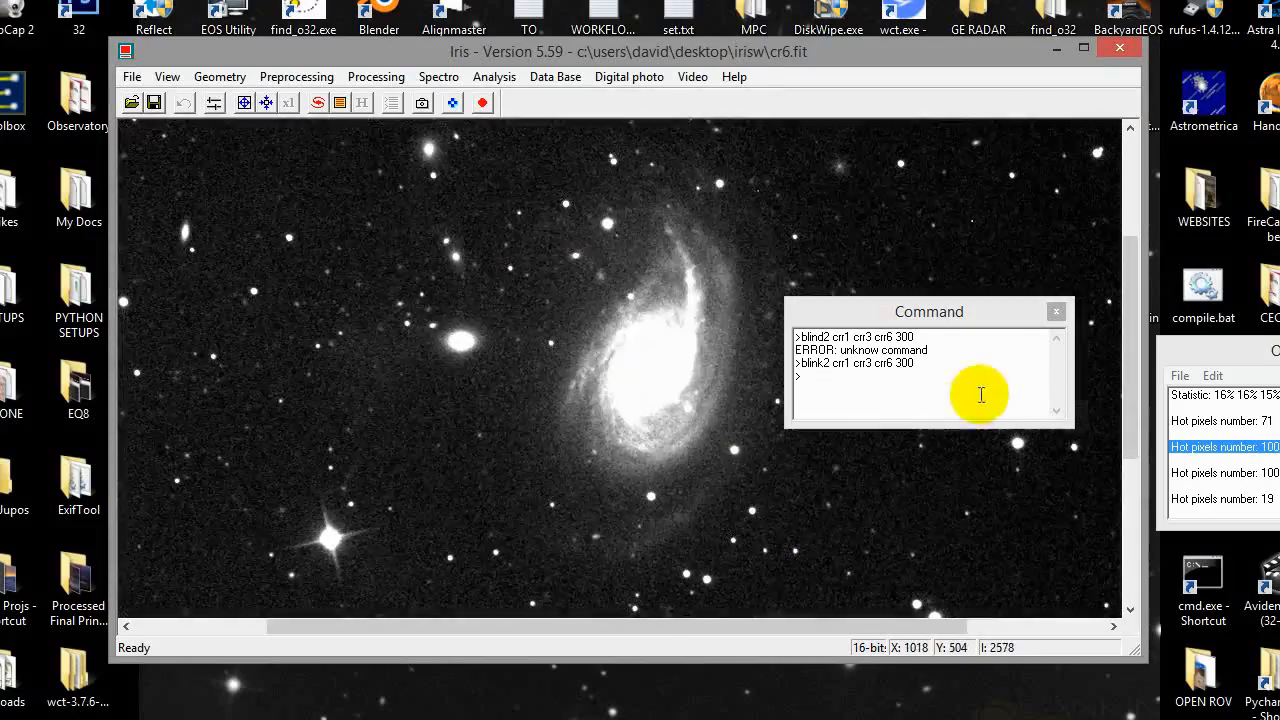
Examine the blinking frames above and below the galaxy for objects that move against the stars.
left_click(1133, 494)
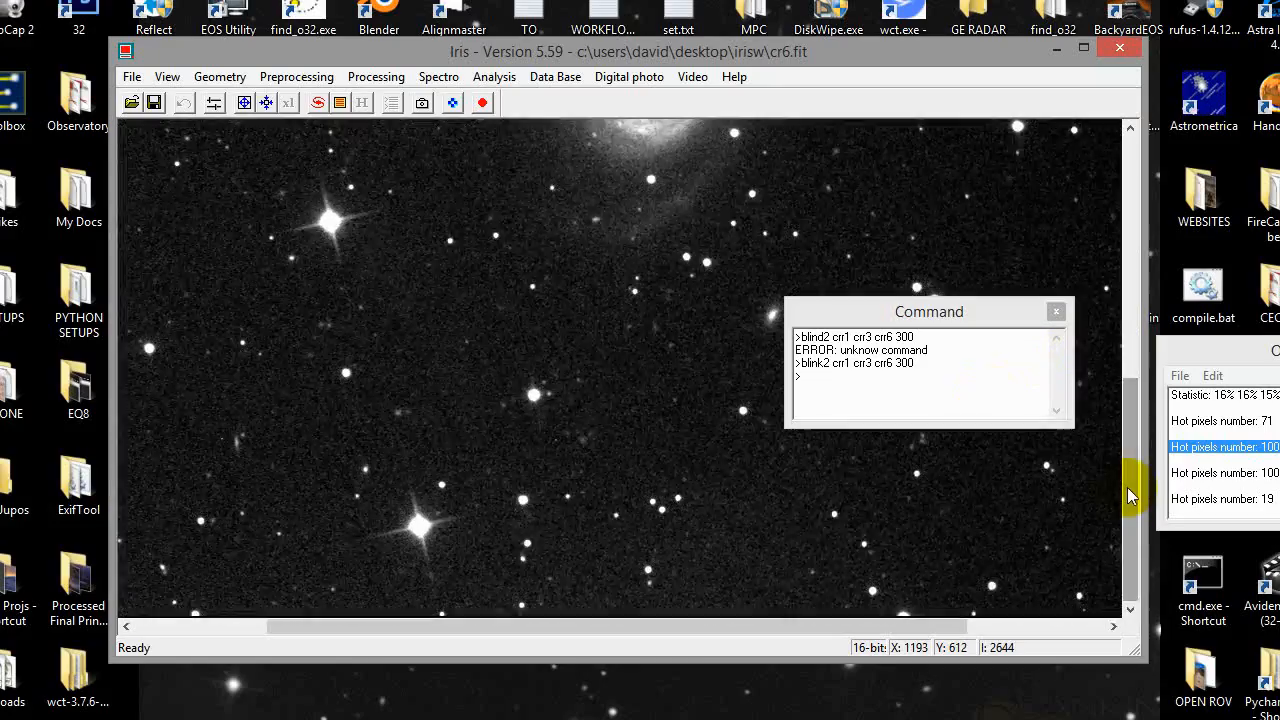
left_click_drag(1130, 494, 1085, 508)
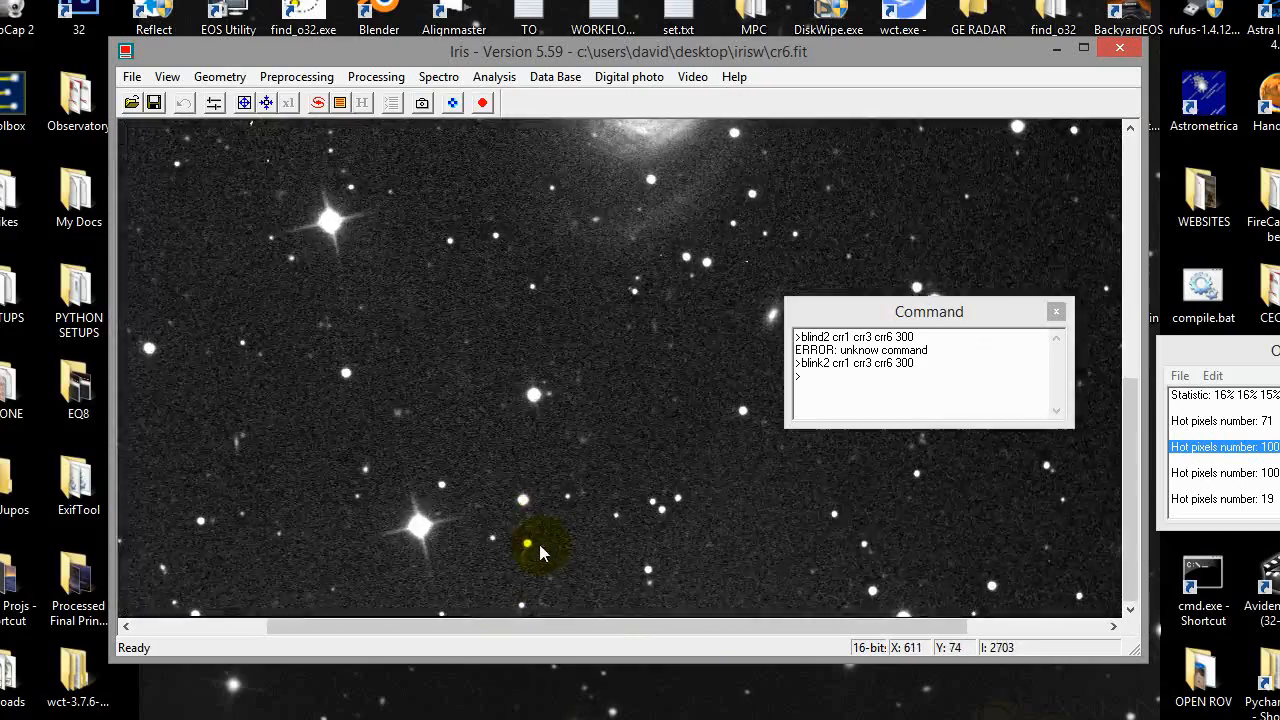
scroll(538, 545, "up", 8)
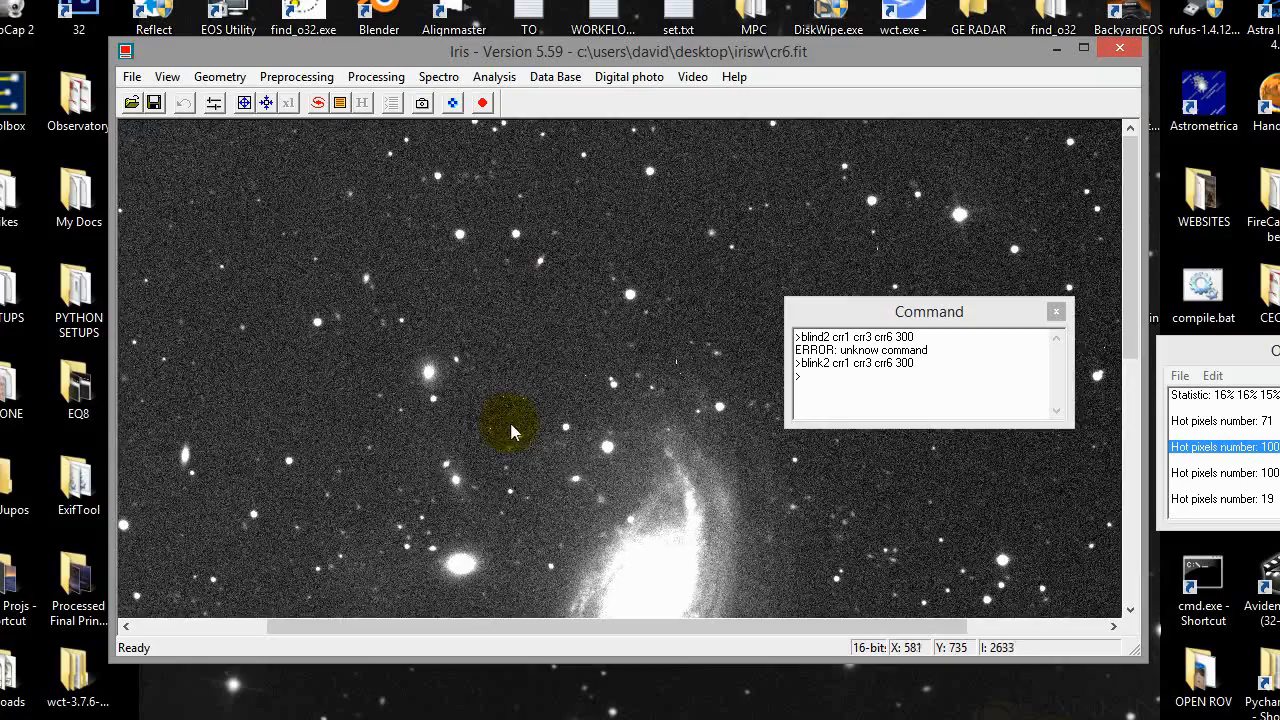
scroll(512, 425, "down", 5)
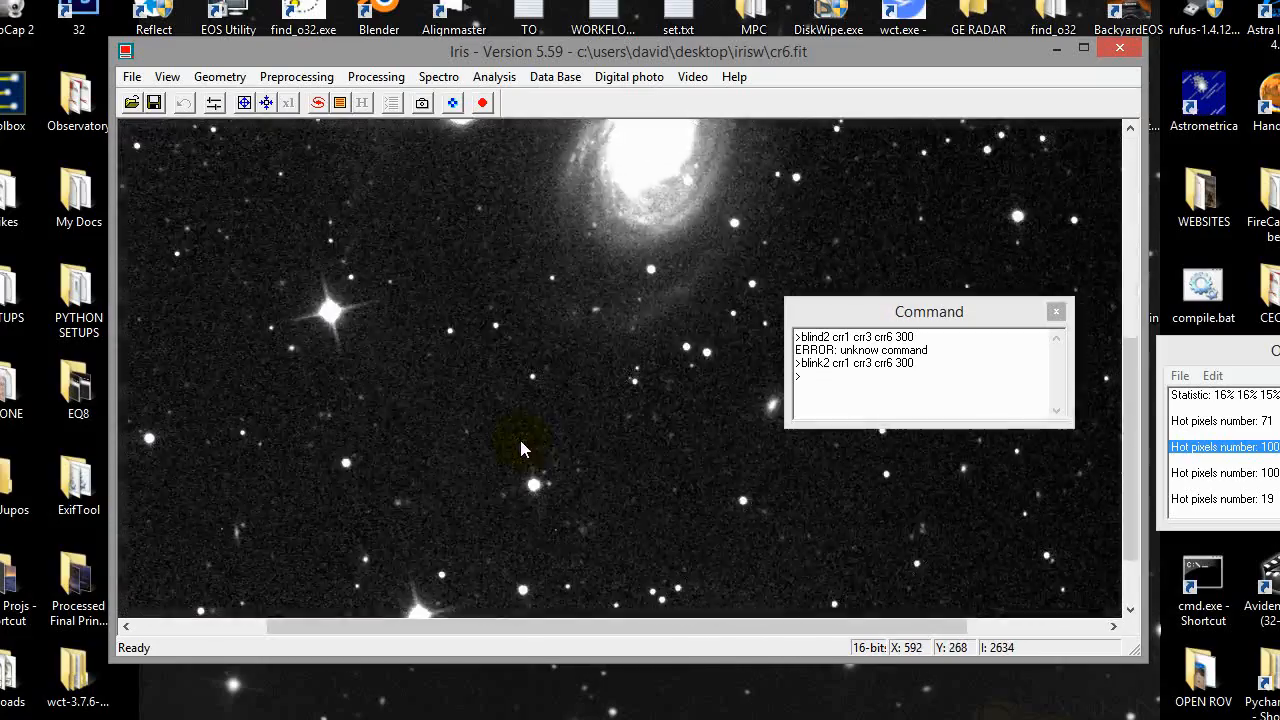
scroll(521, 449, "down", 1)
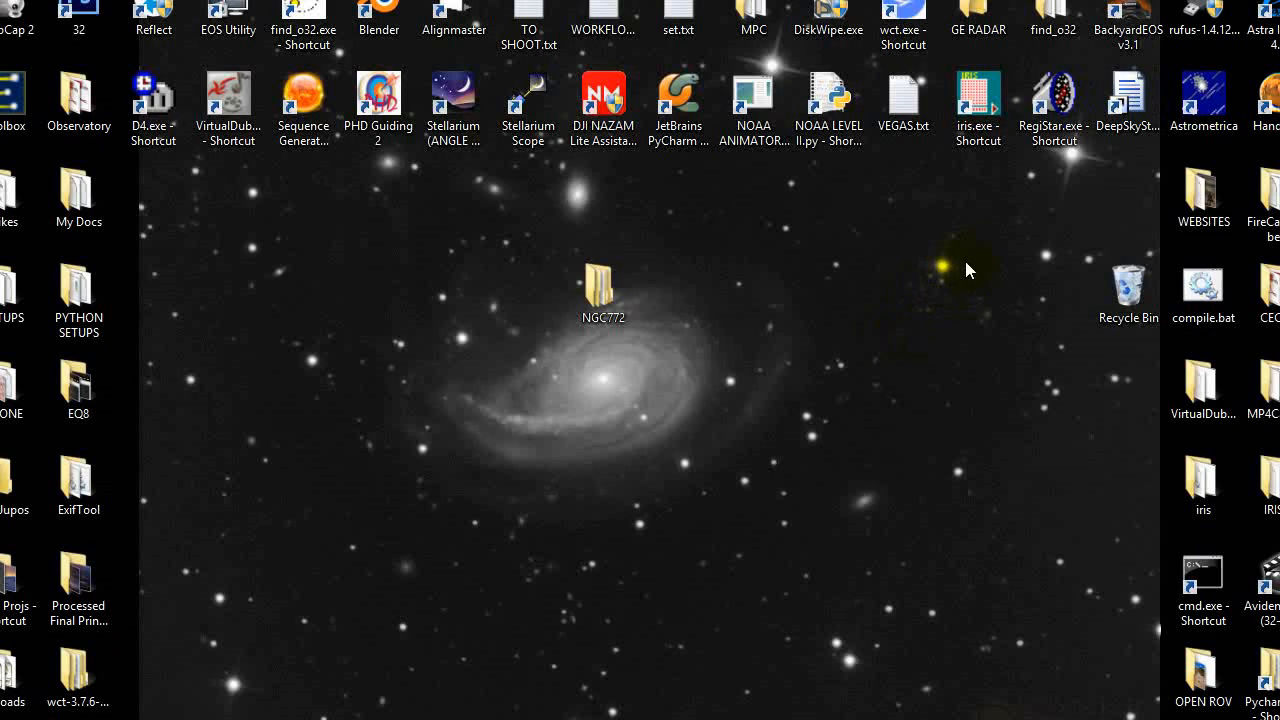
Open Astrometrica from the desktop and look at its options for downloading and updating the MPCOrb database.
double_click(1181, 122)
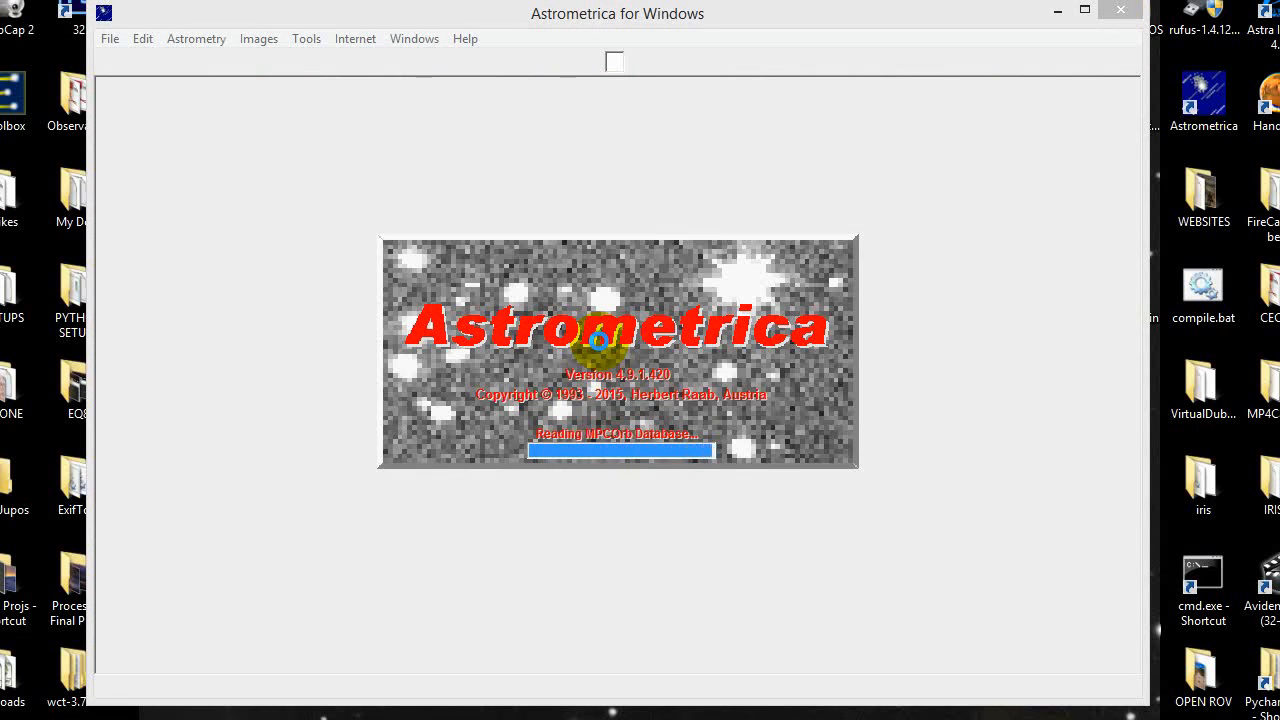
left_click_drag(435, 16, 443, 22)
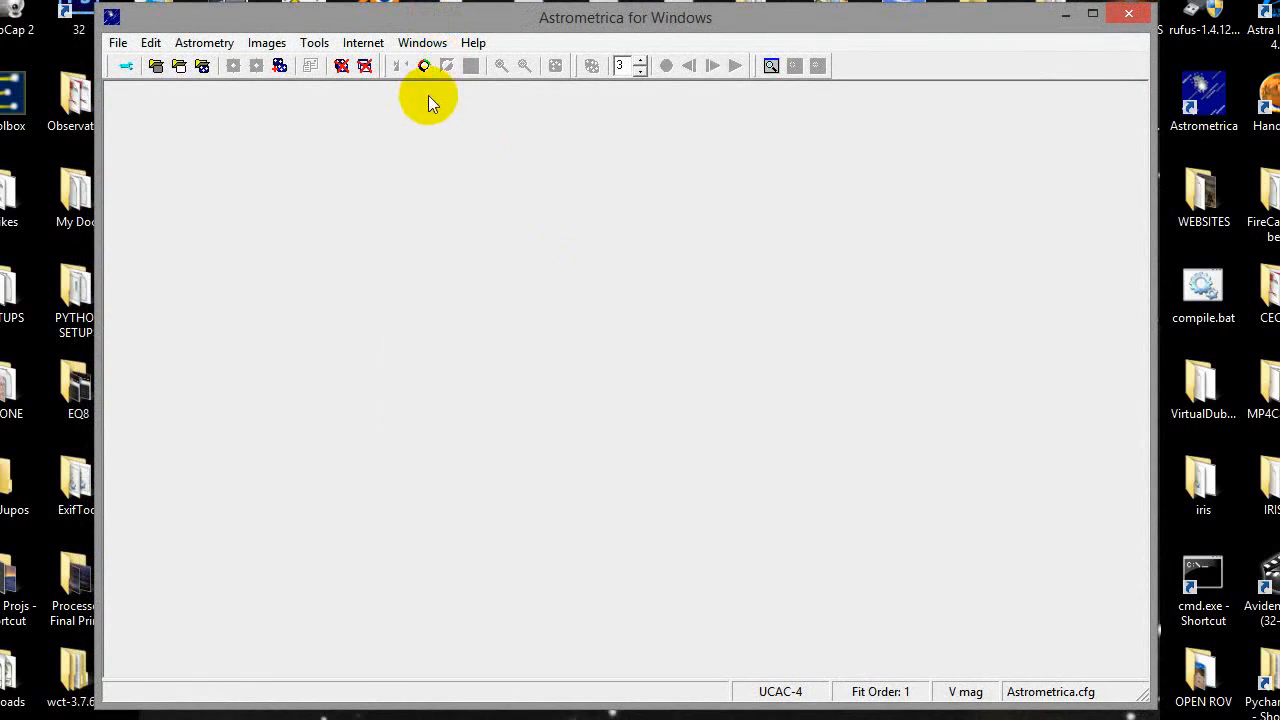
left_click(387, 47)
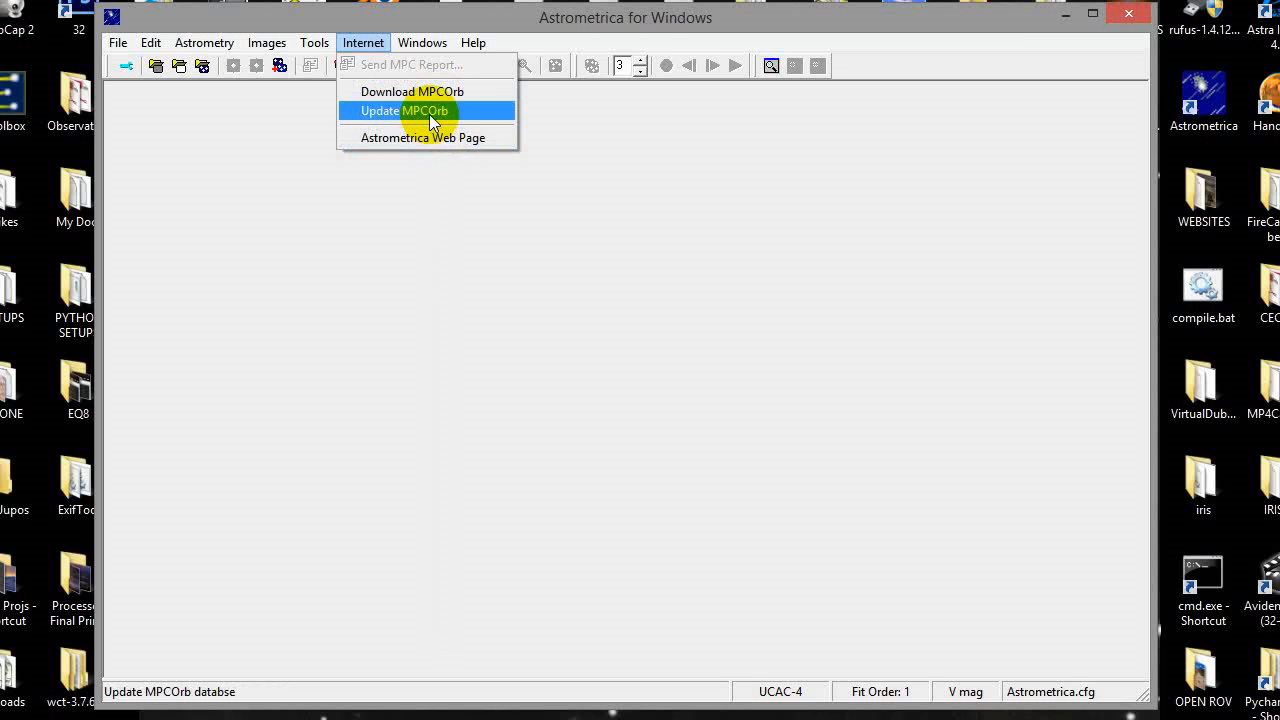
left_click_drag(322, 24, 289, 43)
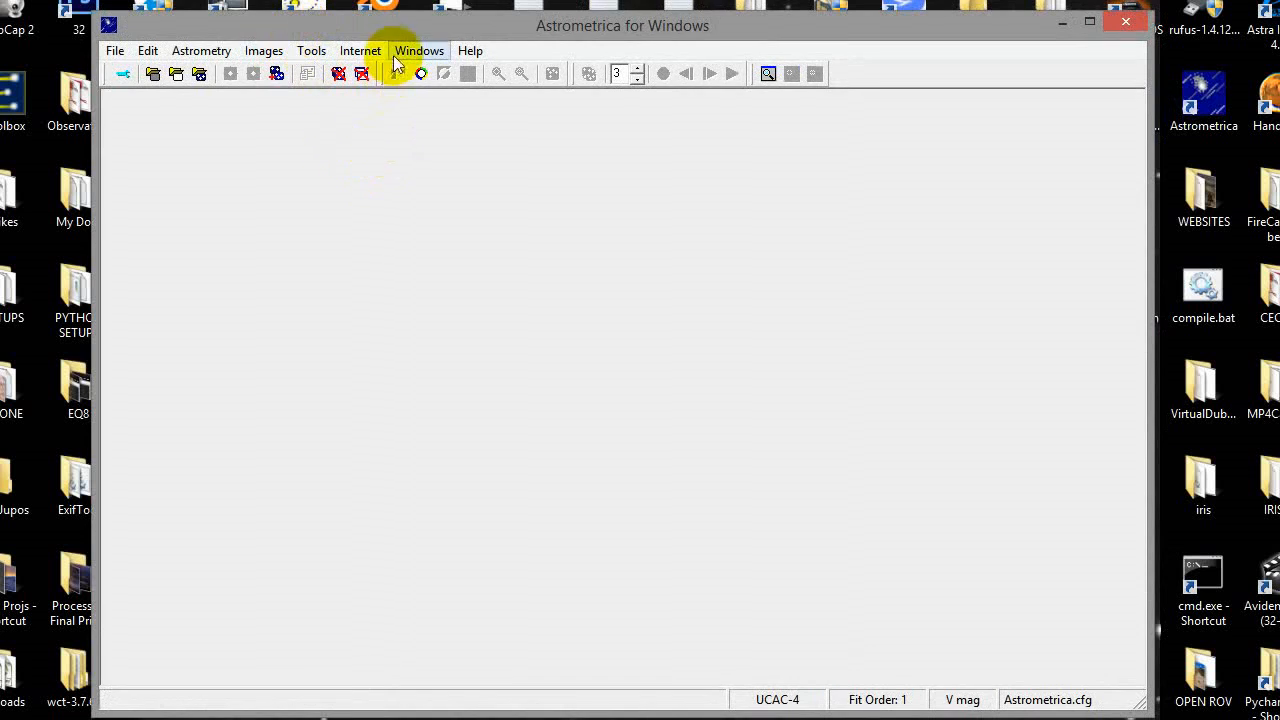
left_click_drag(381, 29, 380, 22)
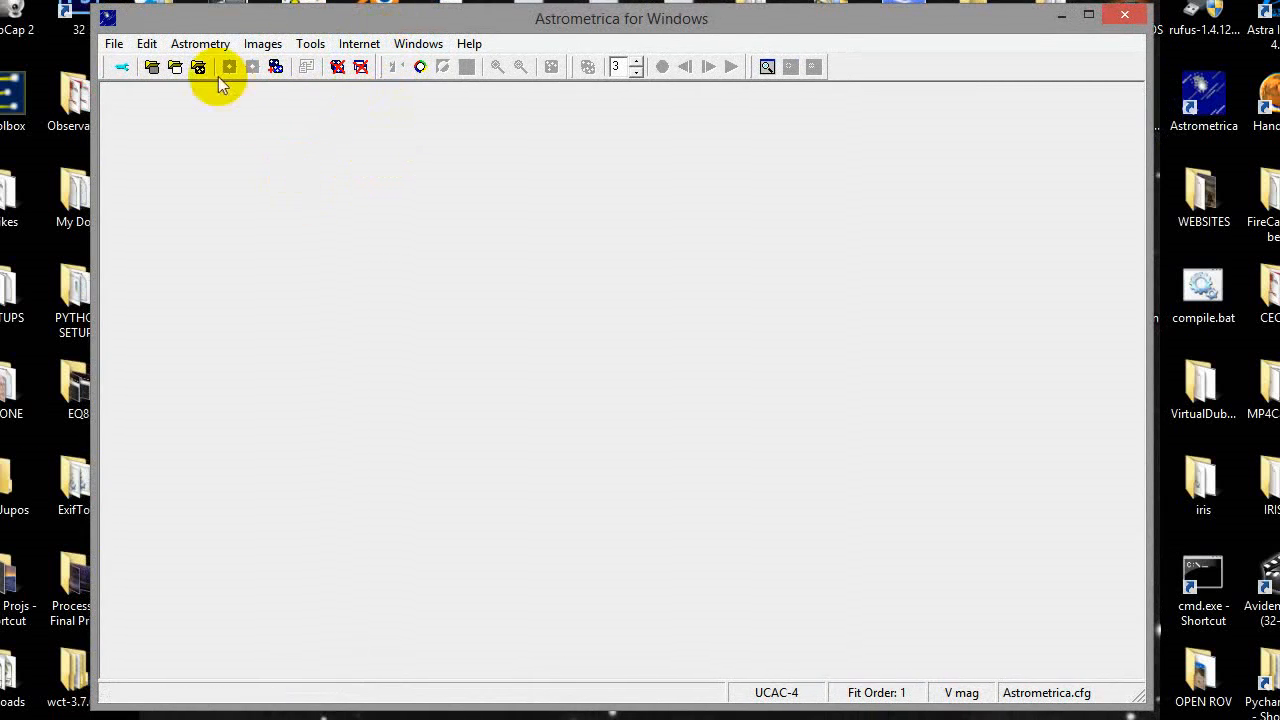
Open the program settings and review the observing site details, the CCD scale and orientation, and the saturation value.
left_click(123, 68)
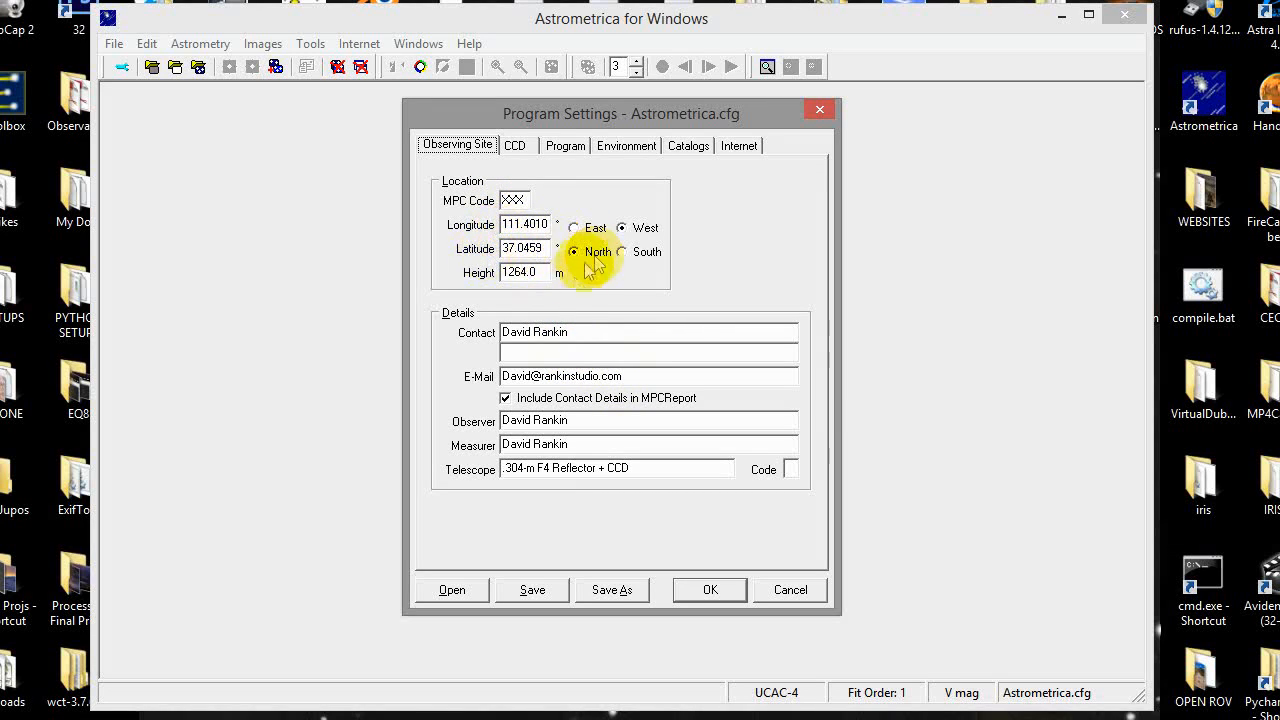
double_click(511, 282)
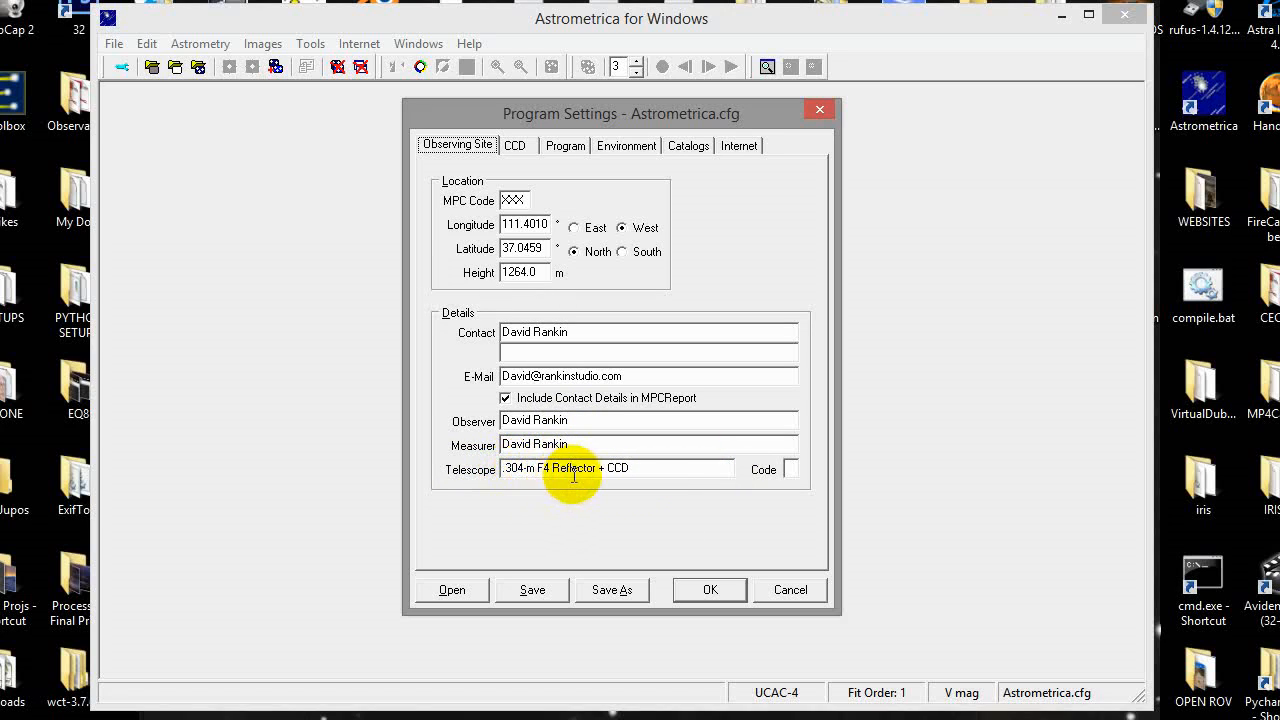
left_click(513, 147)
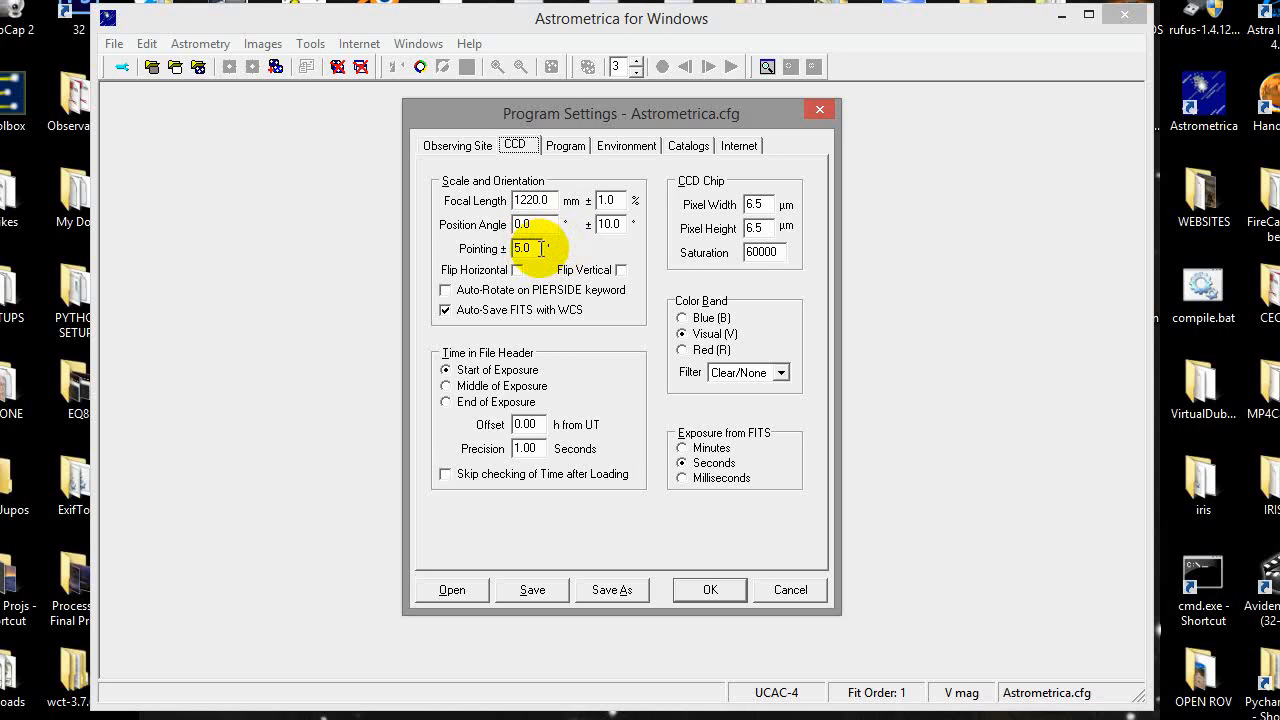
left_click(532, 249)
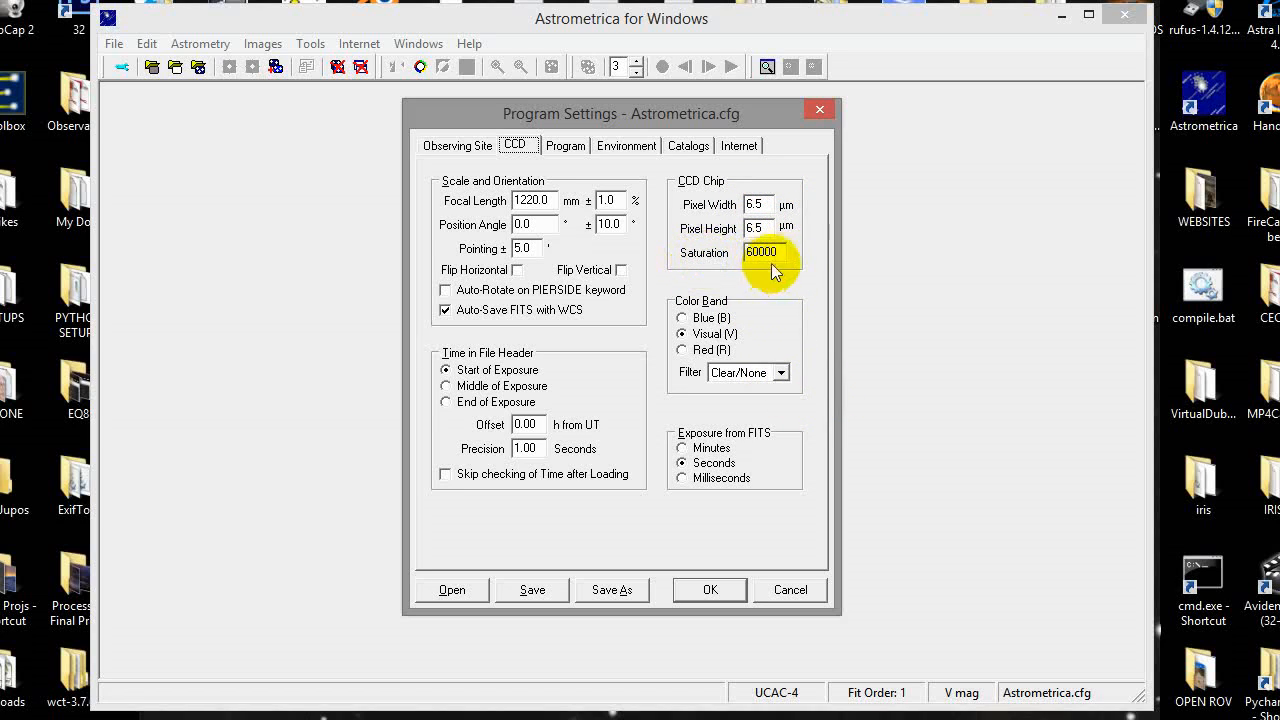
left_click_drag(757, 252, 731, 256)
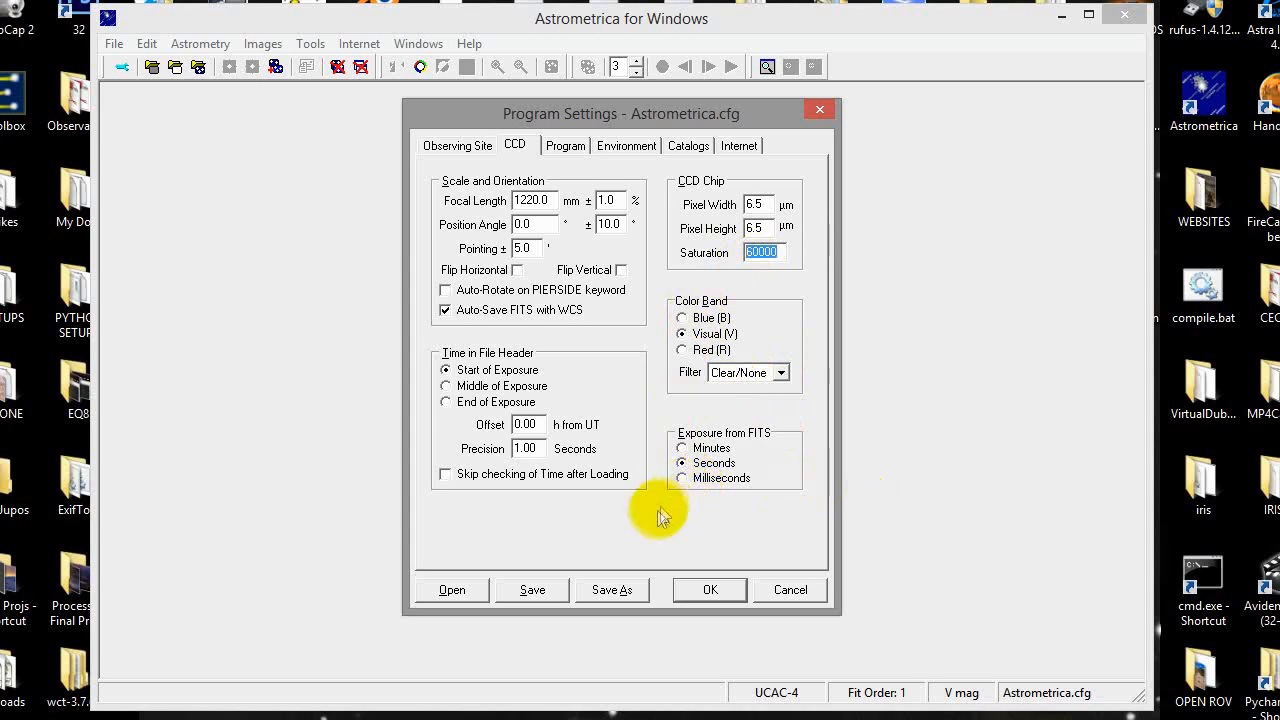
Review the object detection, star catalog and reference star matching settings, and the image and output directories.
left_click(562, 145)
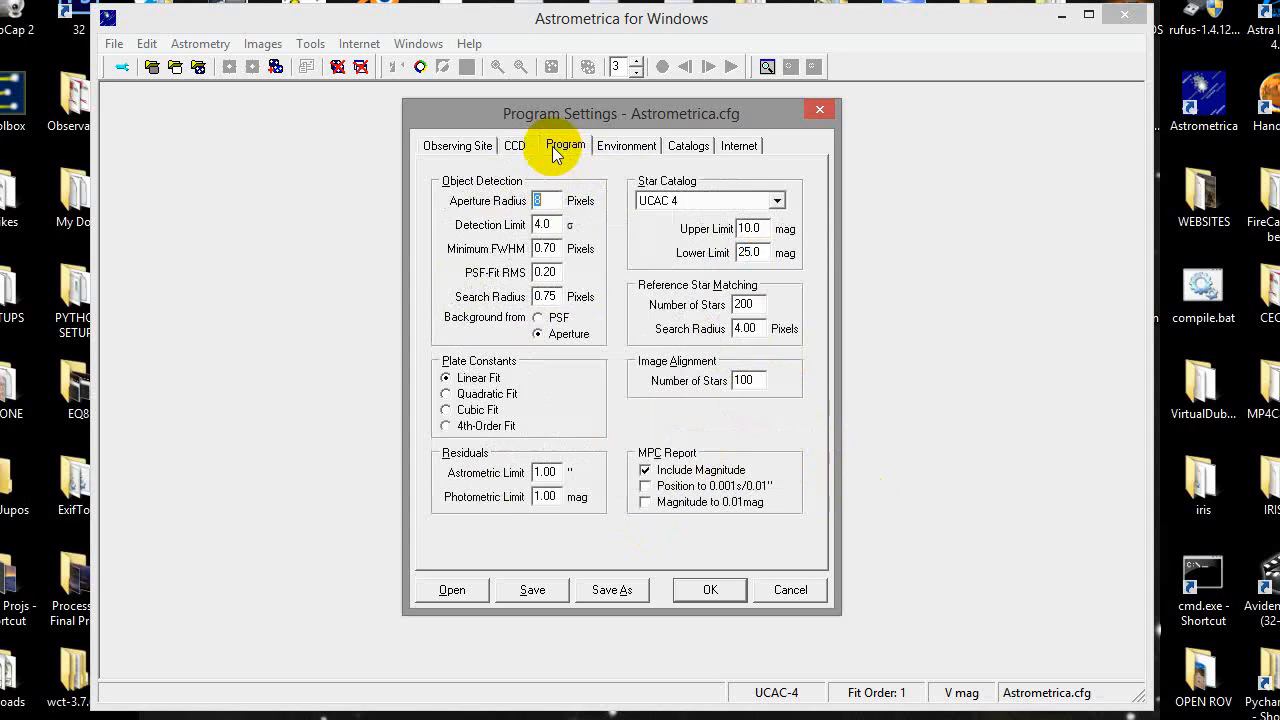
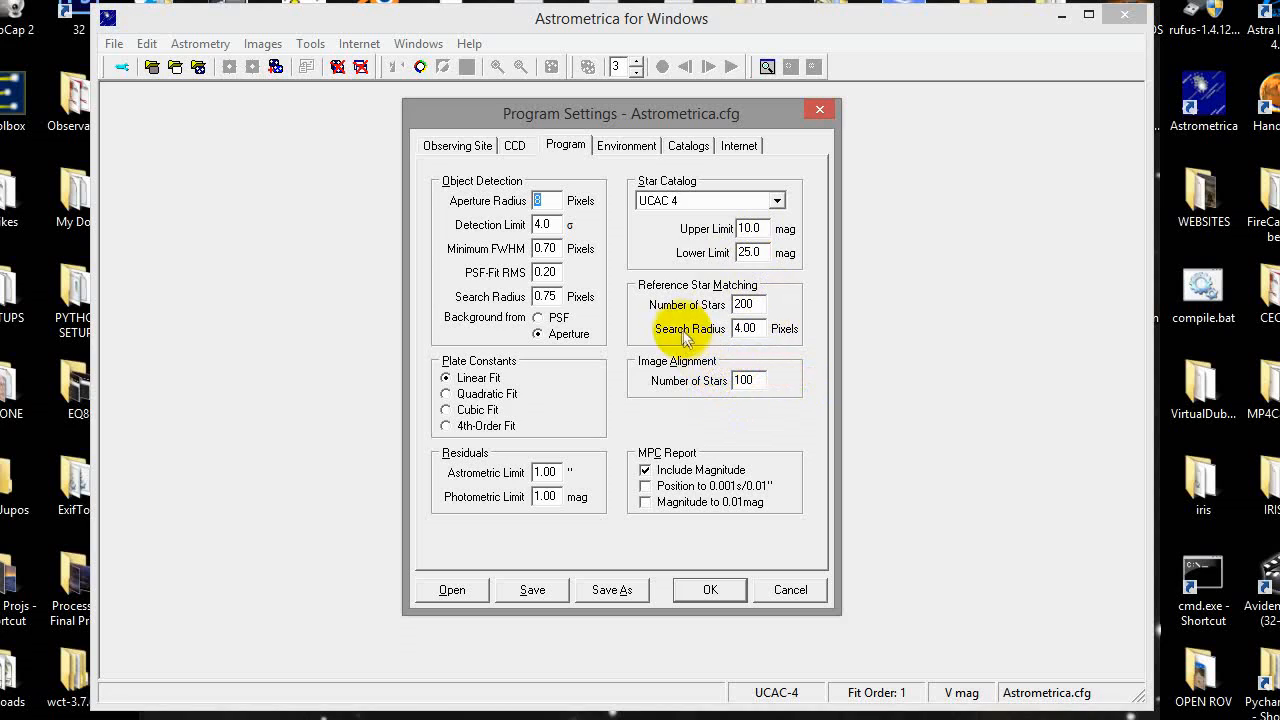
left_click(630, 146)
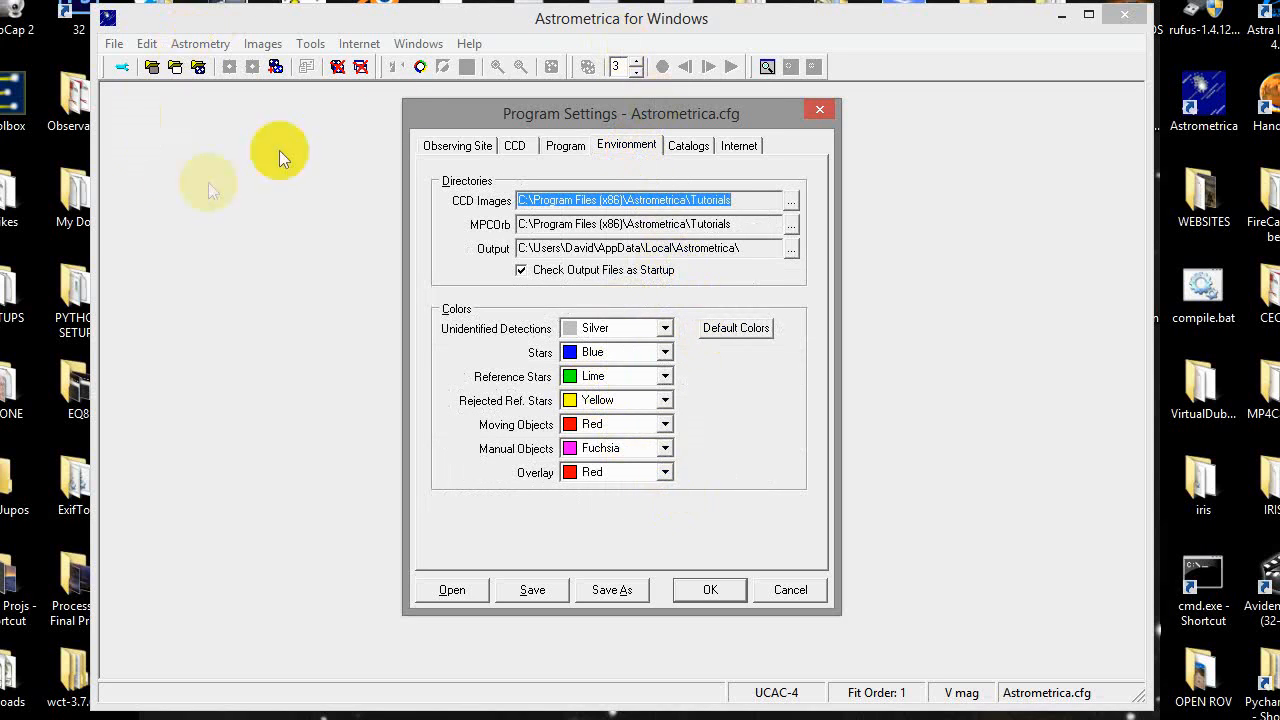
Review the star catalog sources and the mail, proxy, MPCOrb and VizieR server settings, and close the program settings.
left_click(692, 147)
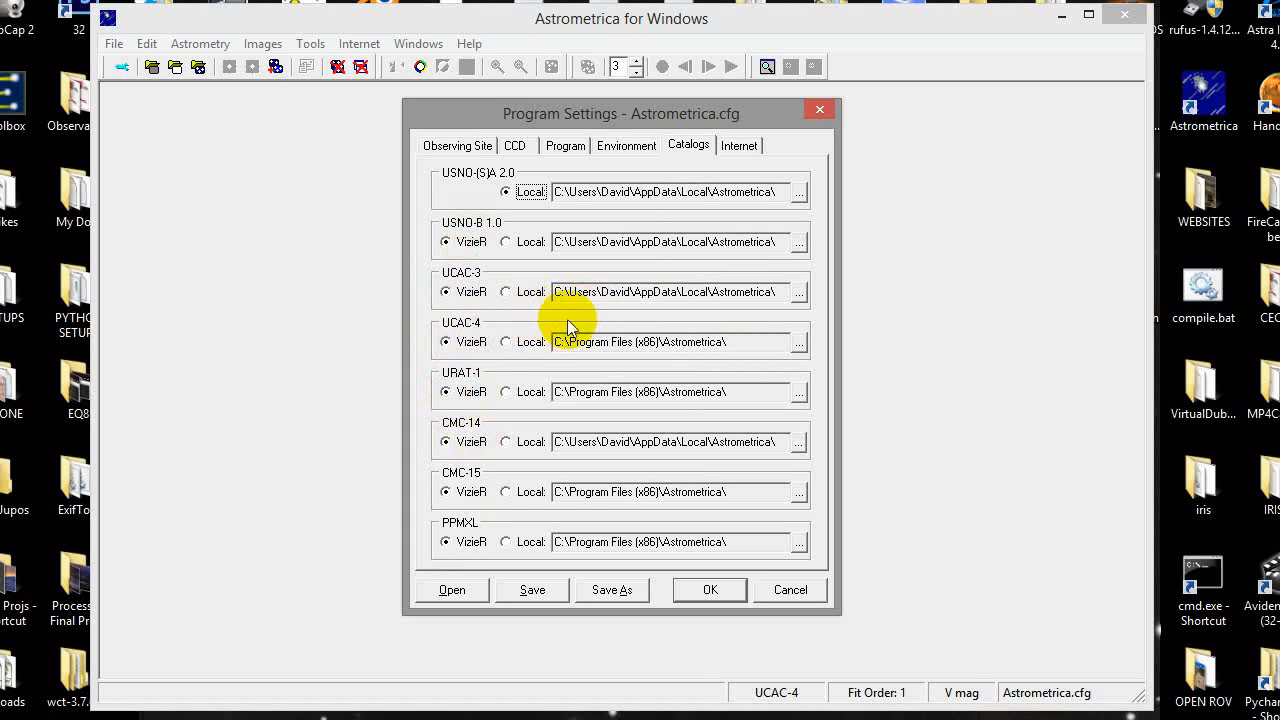
left_click(728, 147)
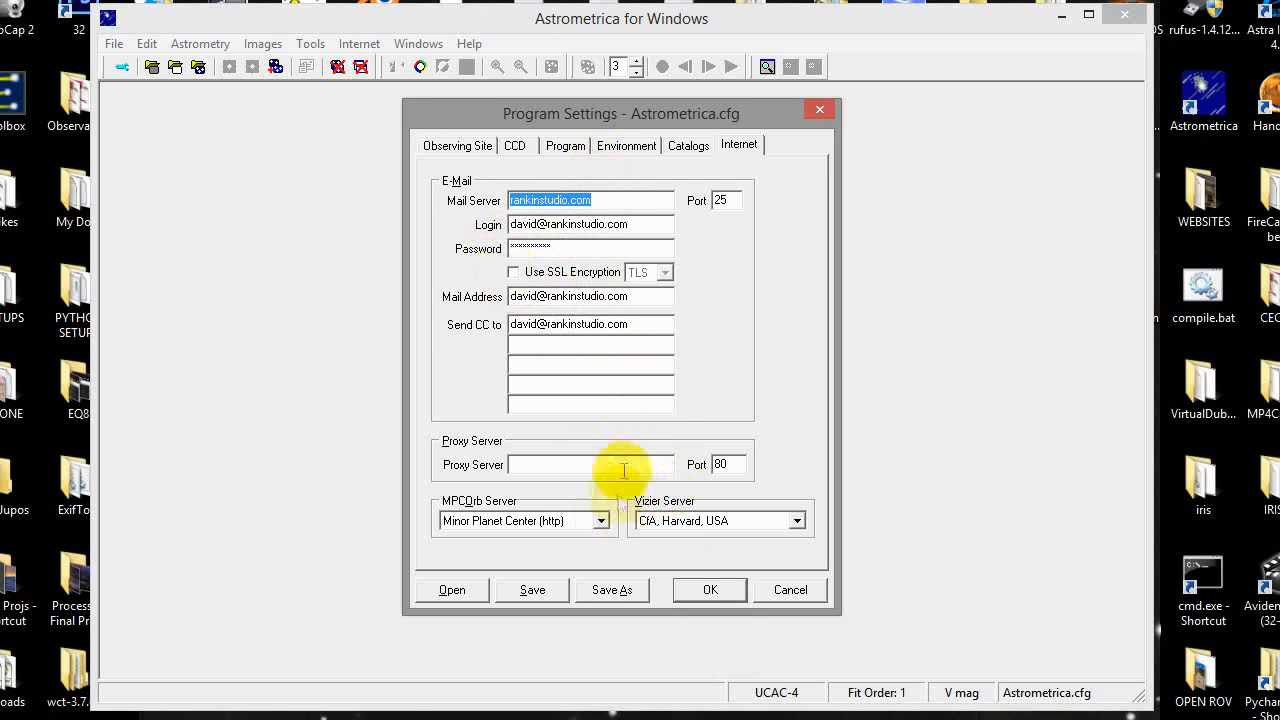
left_click(710, 590)
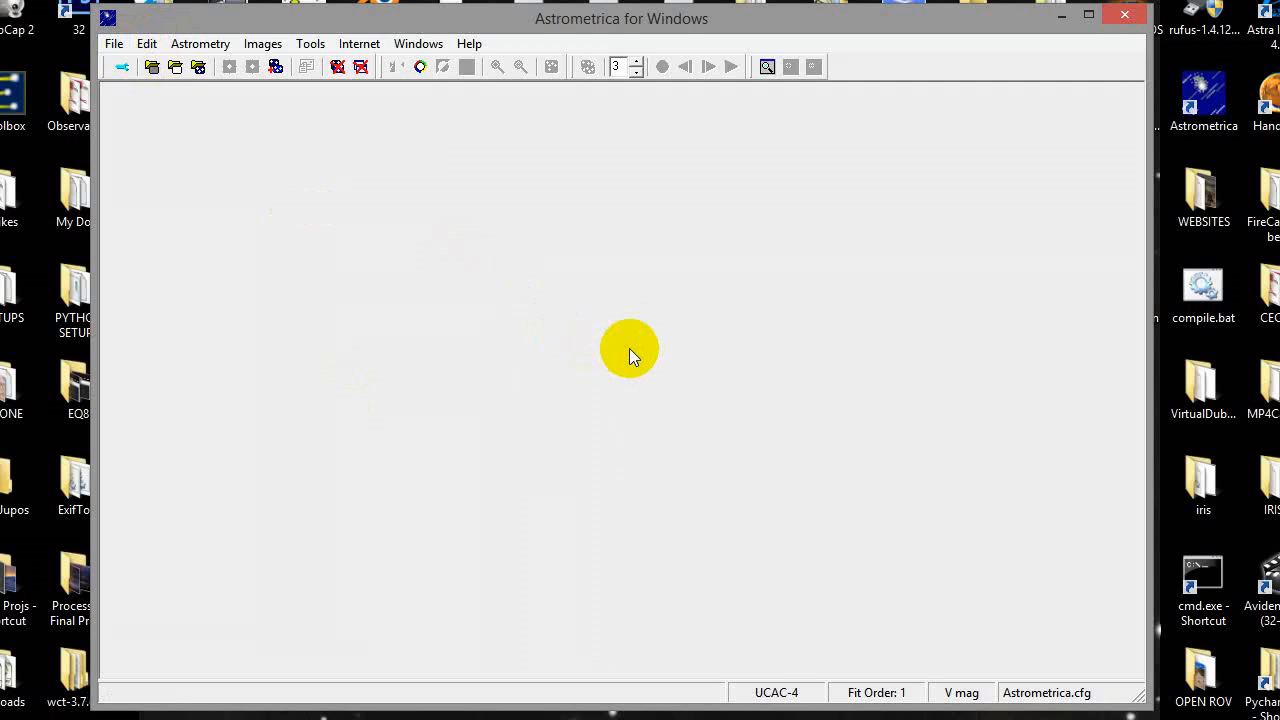
Load the registered frames crr1.fit to crr6.fit from the IRISW folder on the desktop.
left_click(114, 44)
mouse_move(147, 44)
left_click(150, 64)
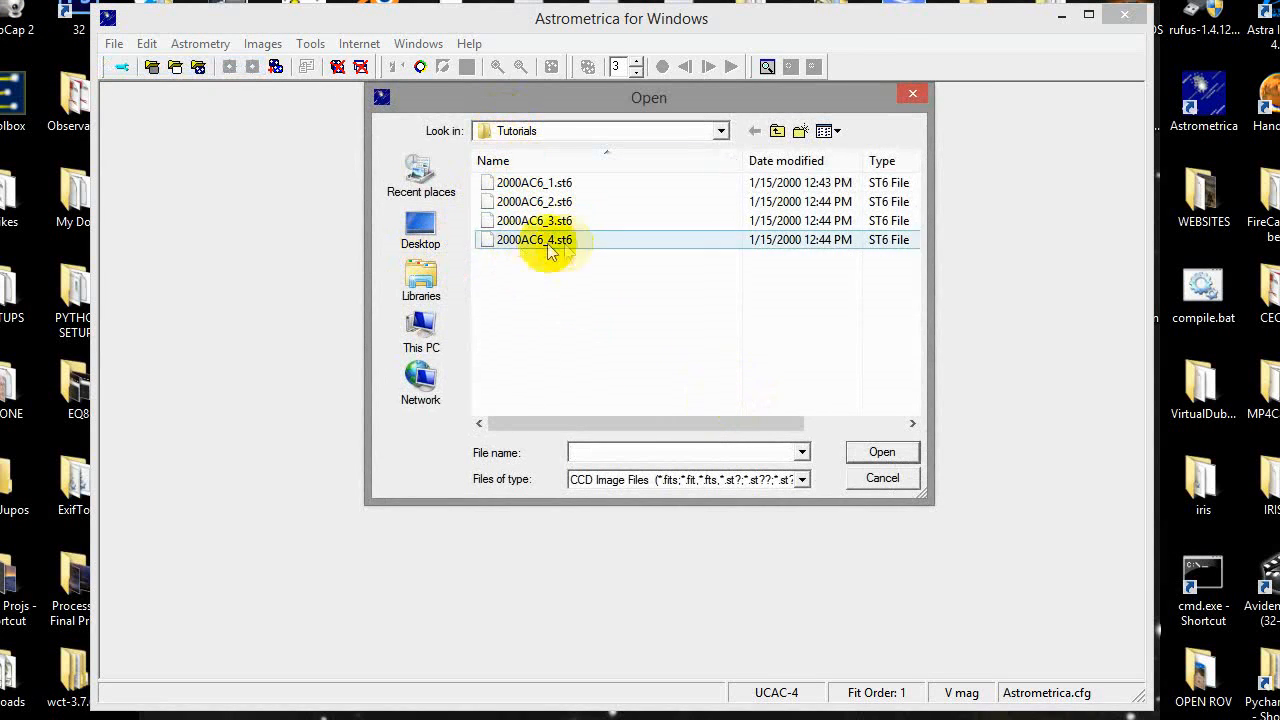
left_click(418, 228)
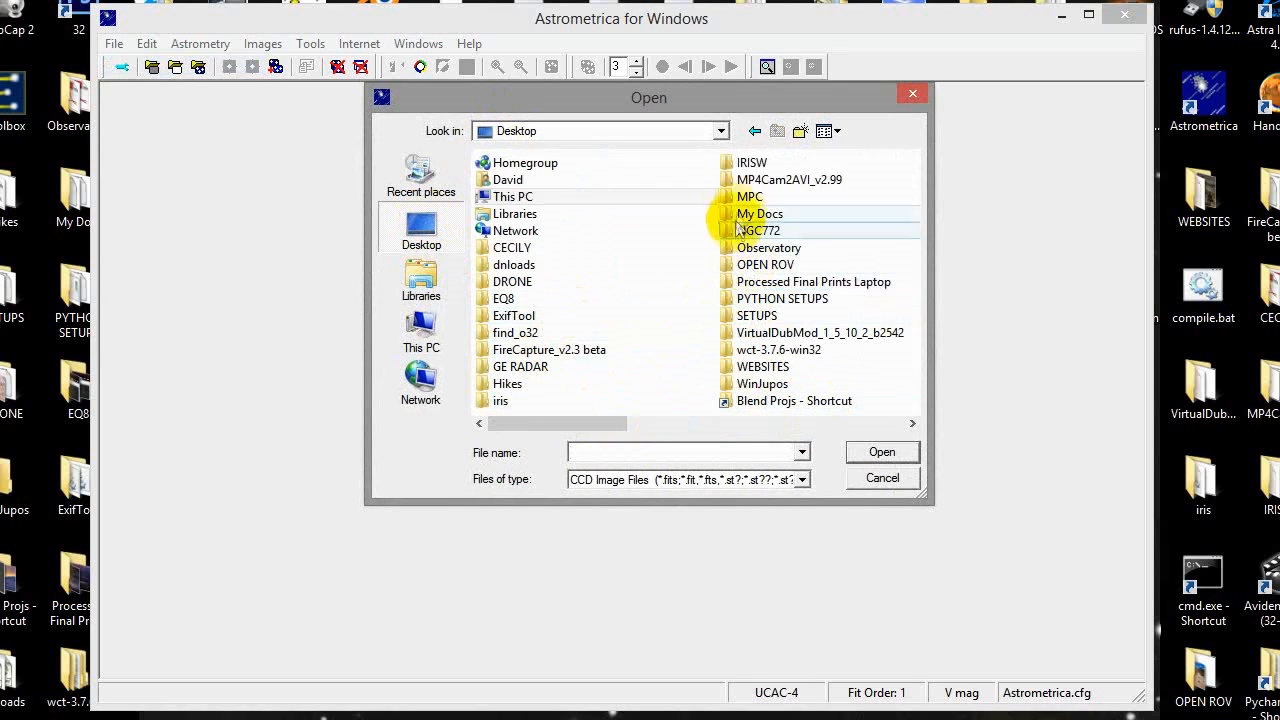
double_click(751, 162)
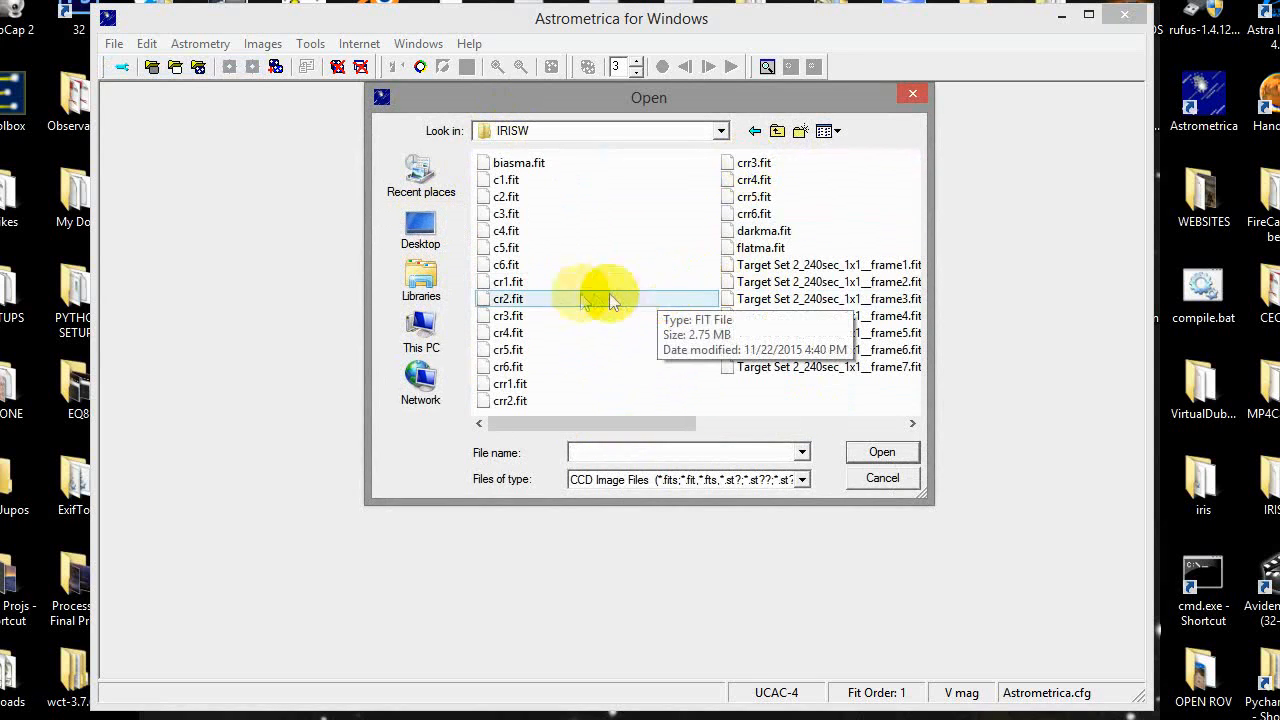
left_click(520, 385)
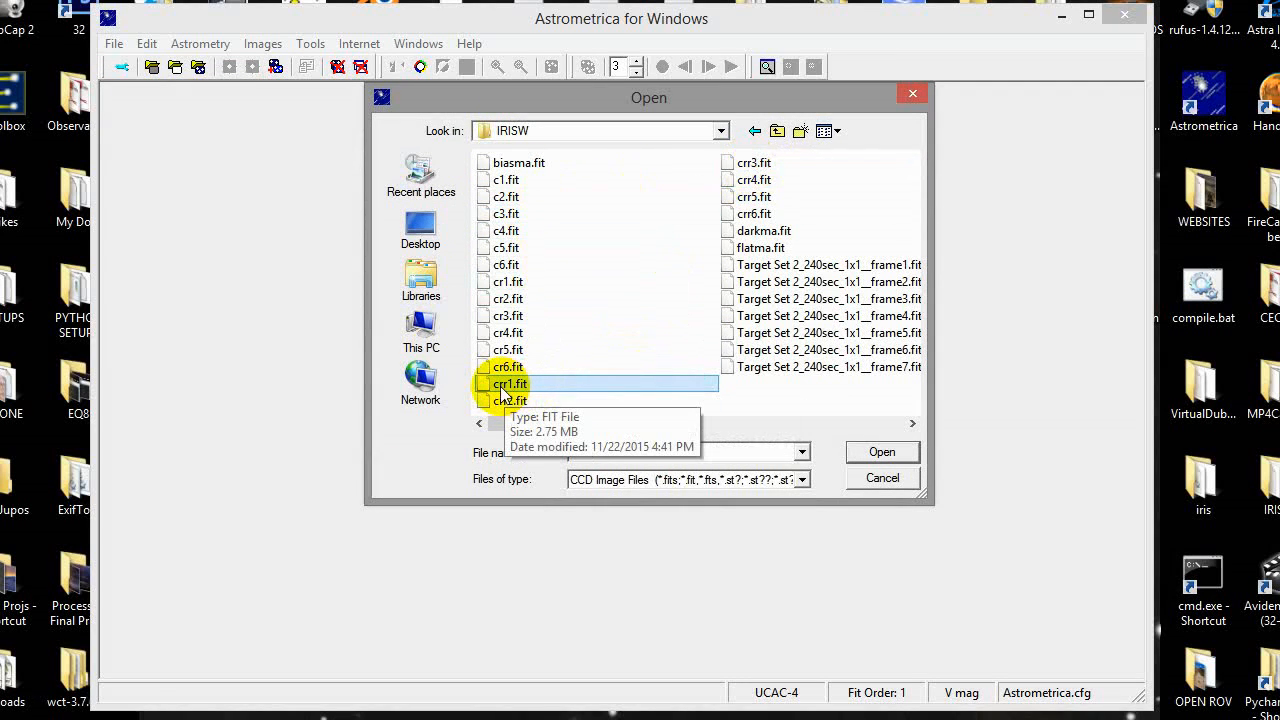
left_click(748, 214, "shift")
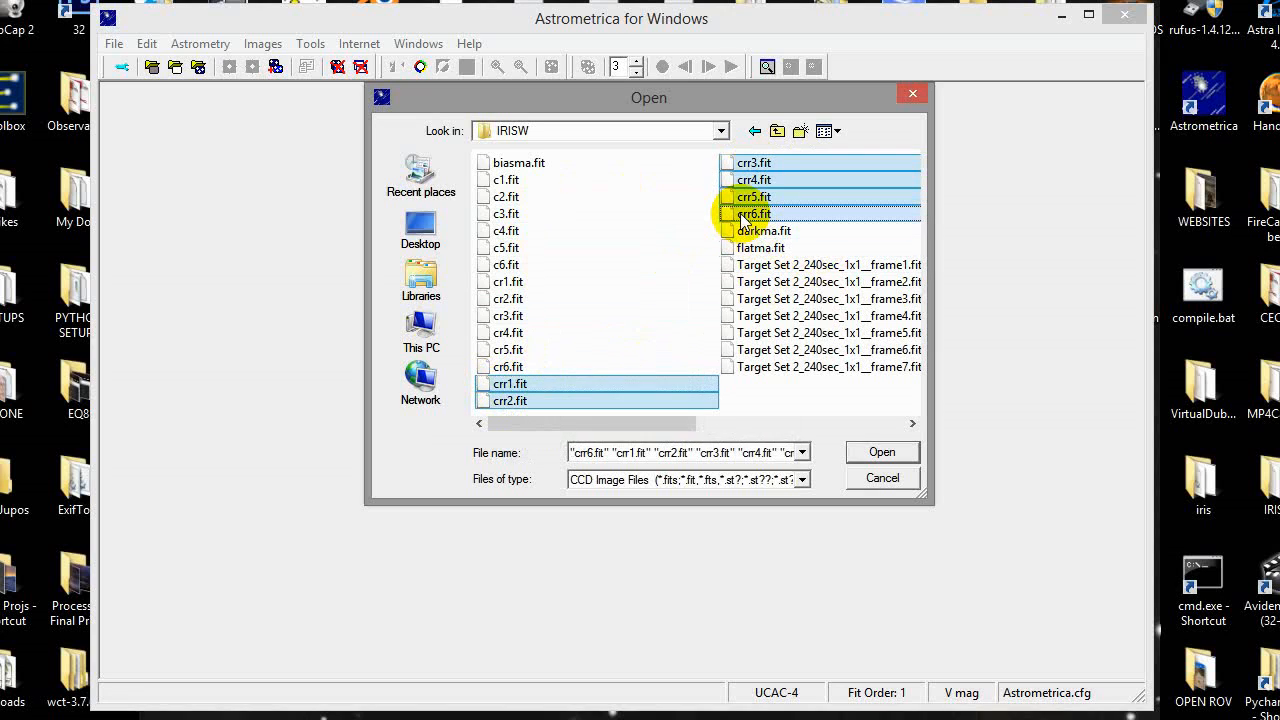
left_click(886, 458)
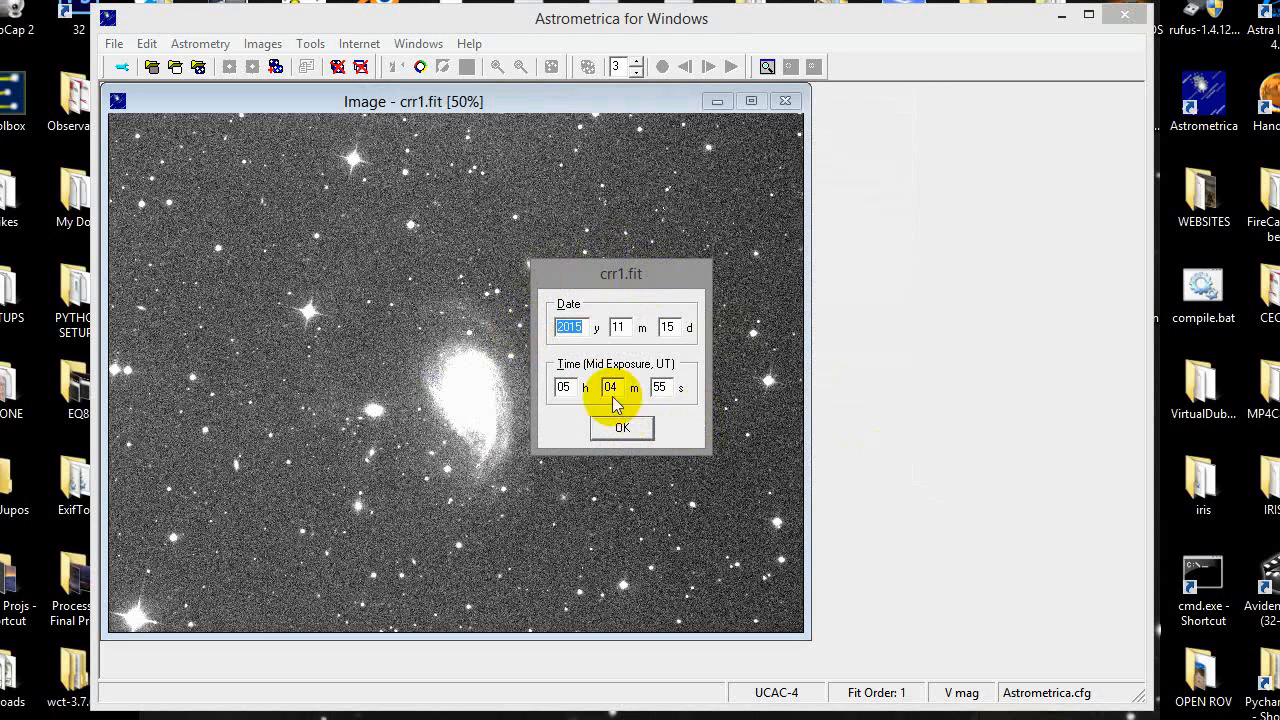
Check the date and mid-exposure time of crr1.fit and accept the date and time for all six frames.
left_click_drag(611, 275, 611, 271)
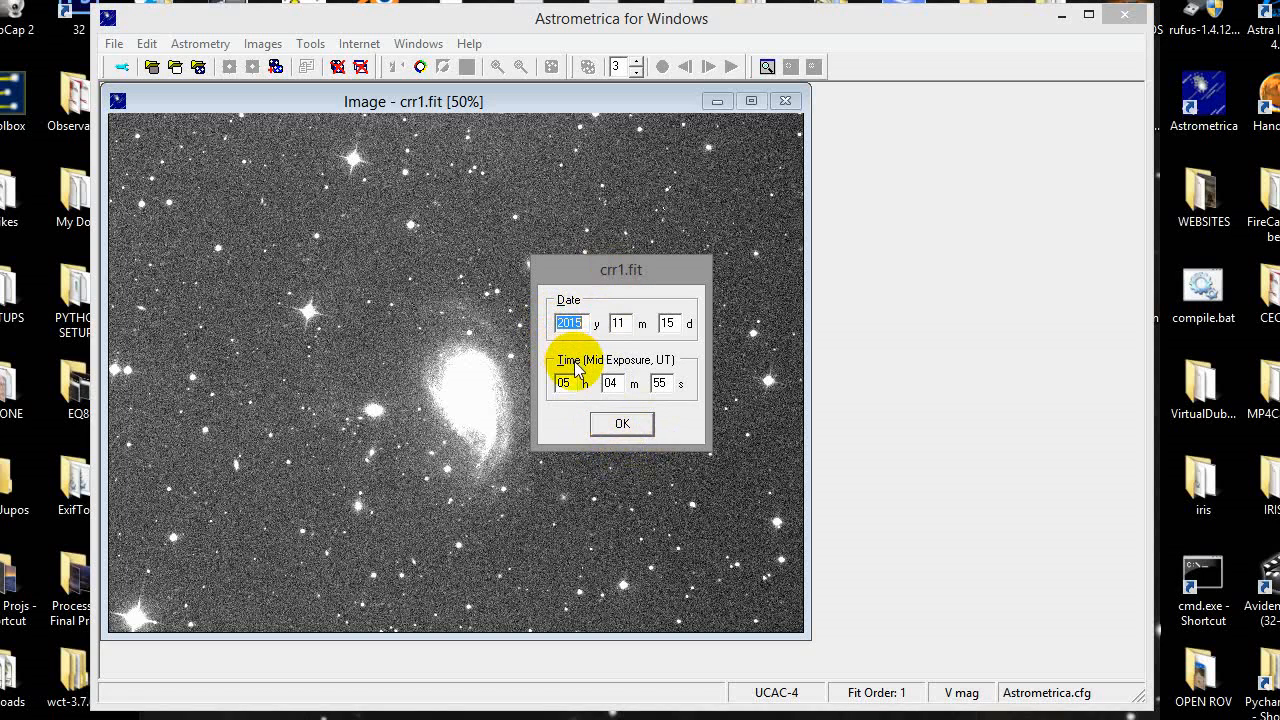
left_click_drag(633, 272, 652, 254)
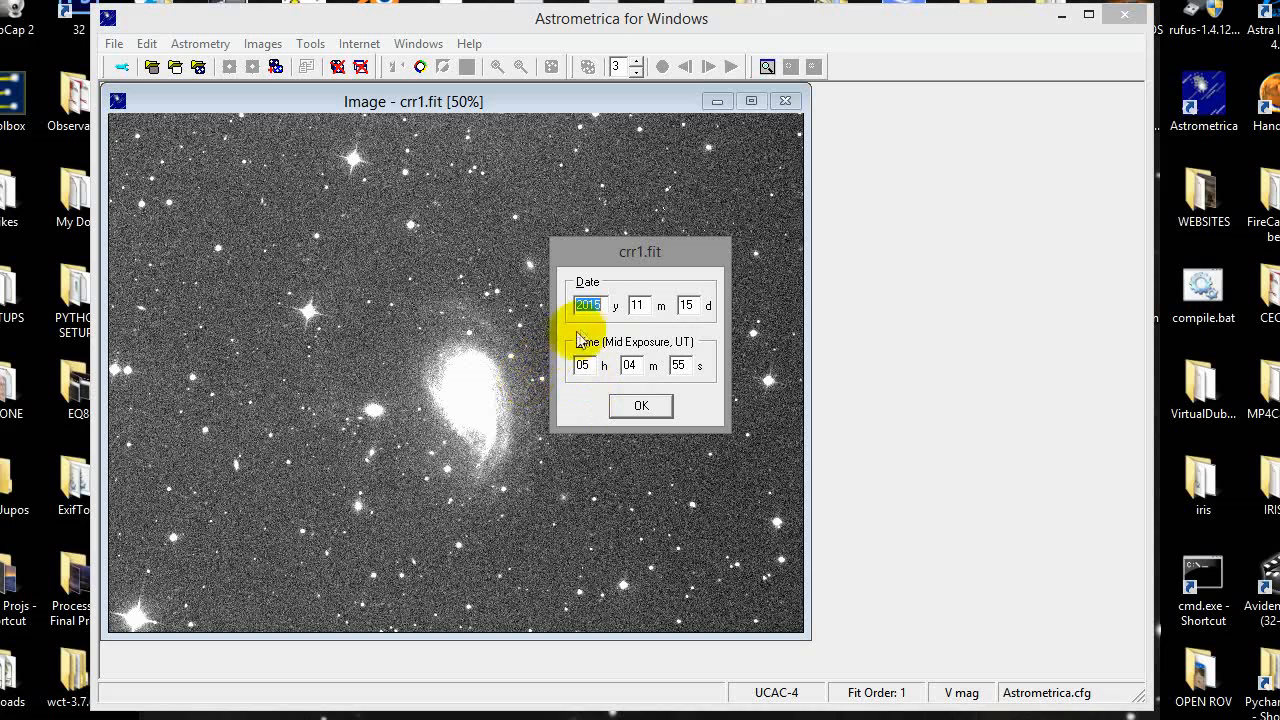
left_click(640, 305)
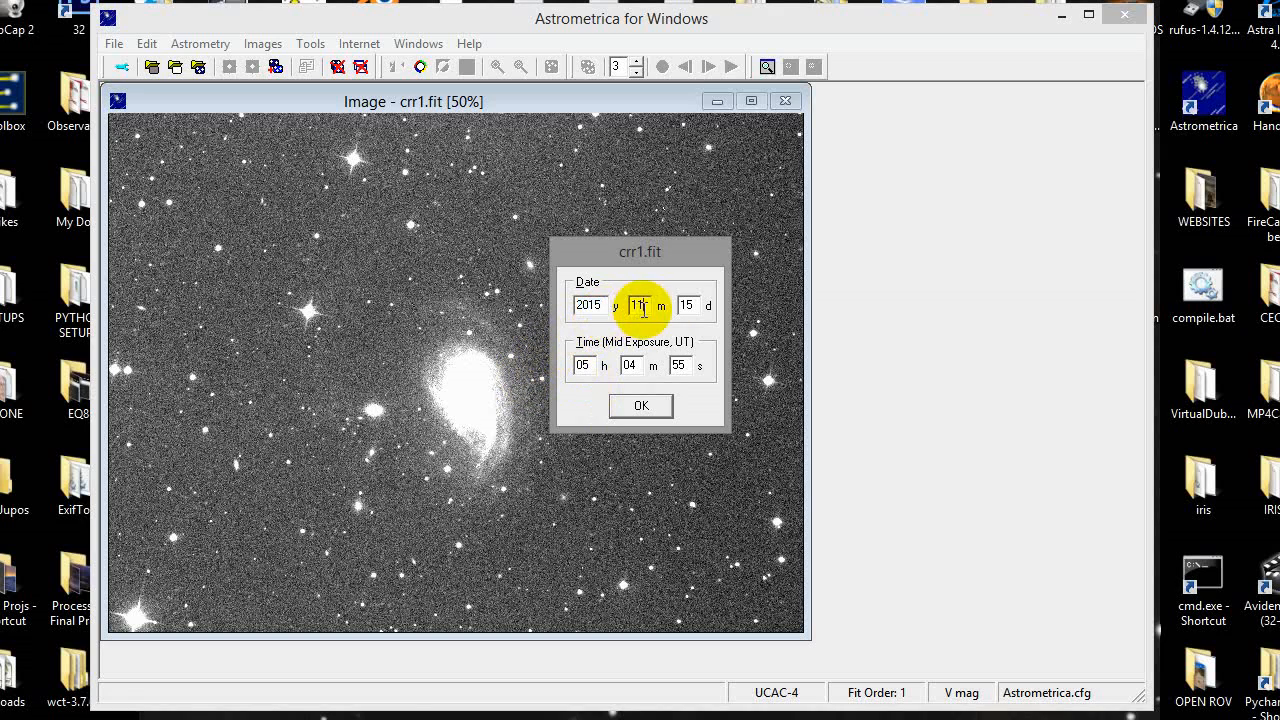
left_click(665, 410)
left_click(630, 437)
left_click(626, 432)
left_click(628, 428)
left_click(622, 428)
left_click(622, 428)
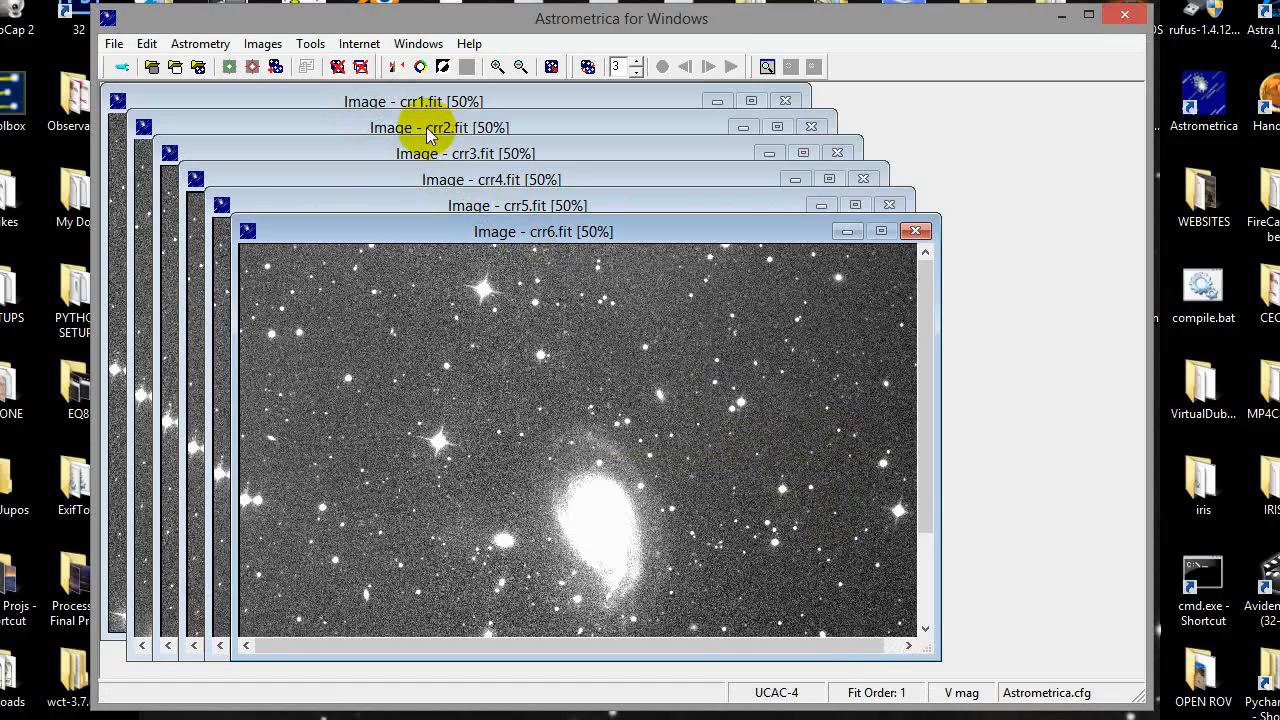
Rearrange the overlapping image windows and enlarge the crr3.fit window to show the whole frame.
left_click_drag(535, 231, 463, 95)
left_click_drag(862, 513, 971, 651)
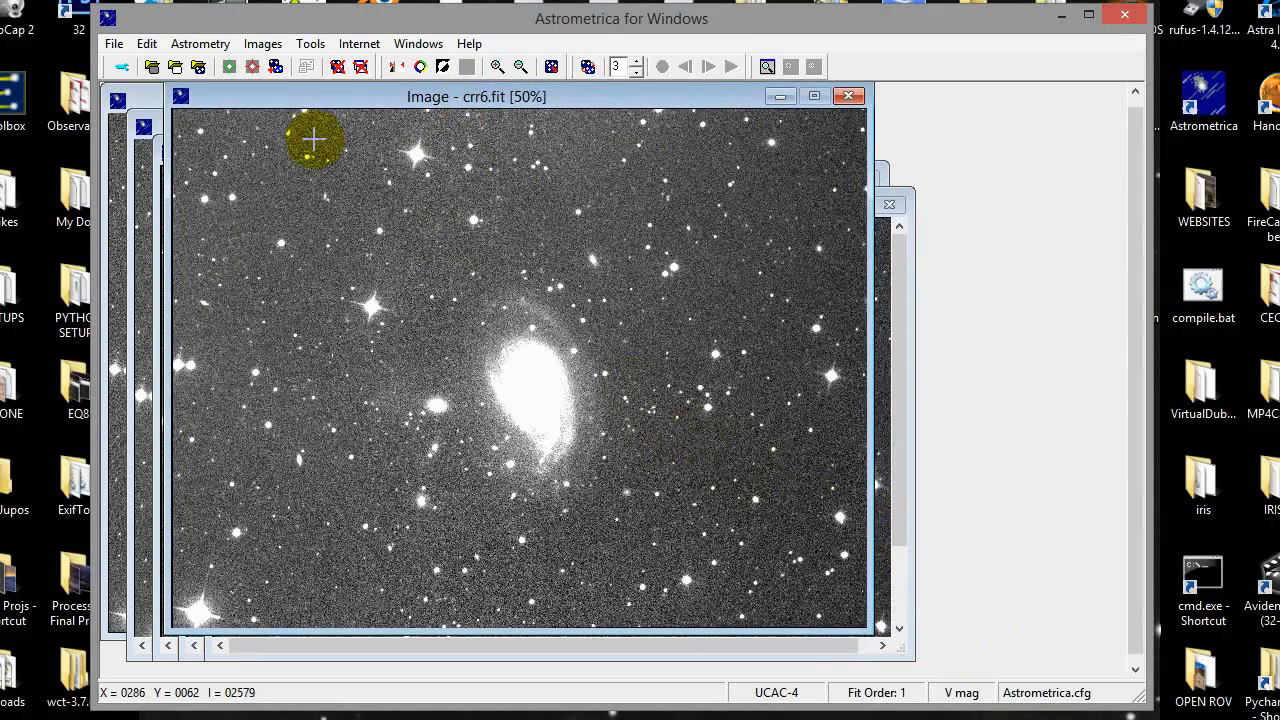
left_click_drag(337, 100, 509, 115)
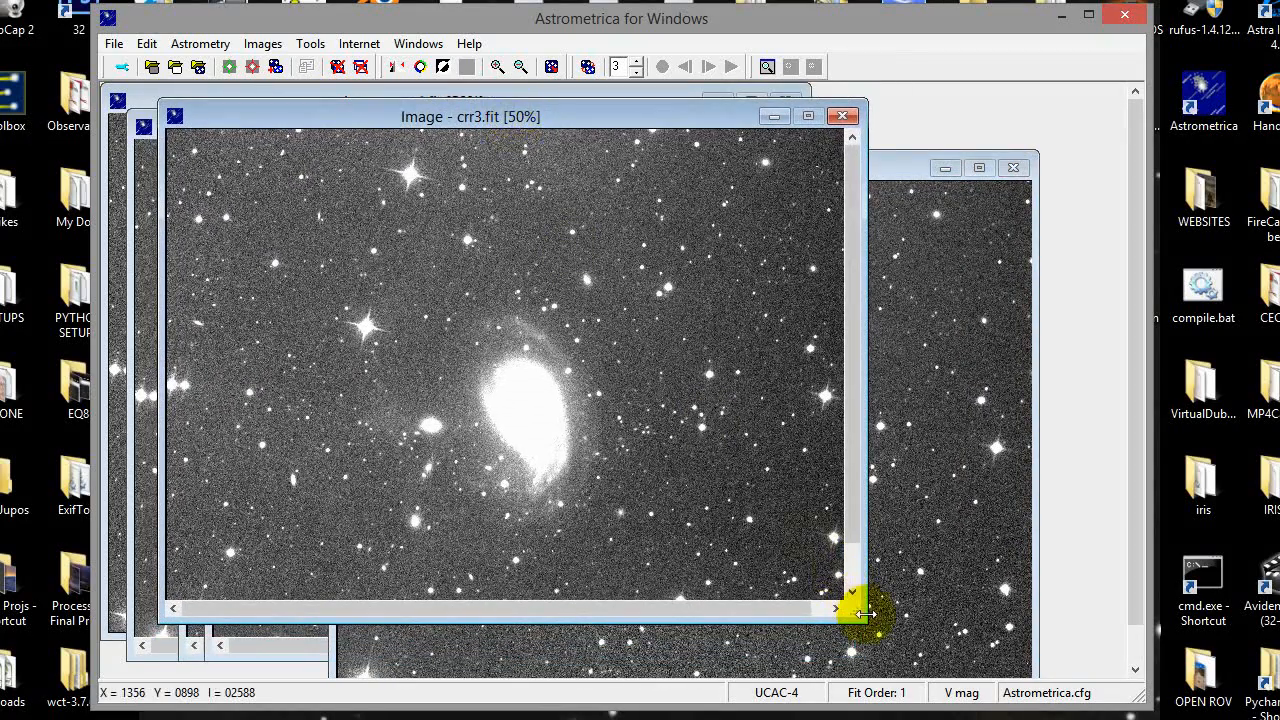
left_click_drag(860, 614, 864, 651)
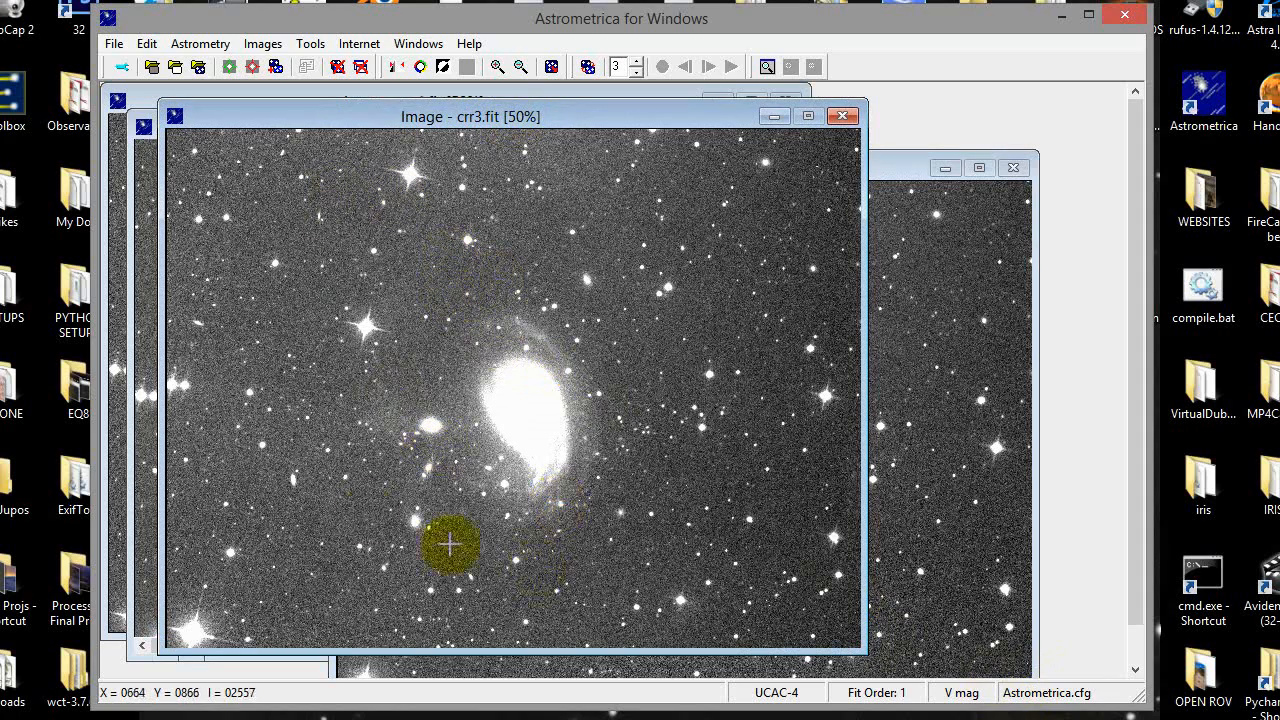
Switch to the browser and upload crr3.fit from the IRISW folder to Astrometry.net for plate solving.
mouse_move(700, 715)
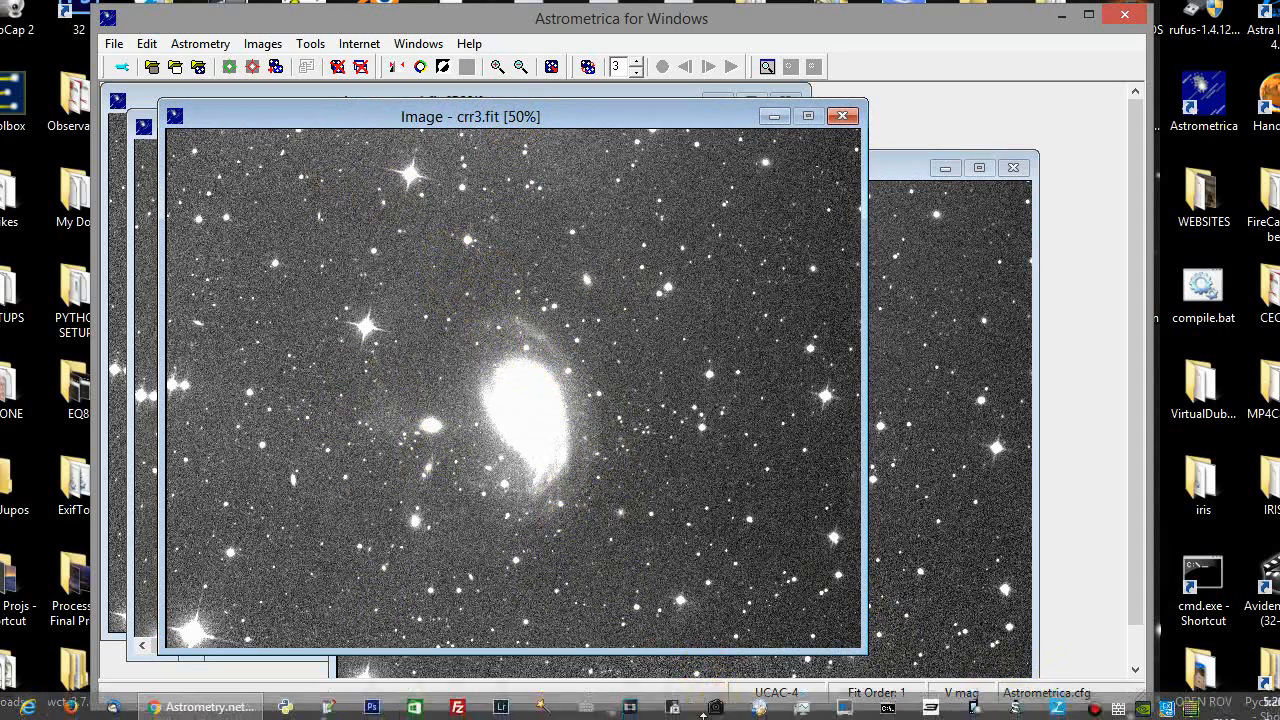
left_click(230, 689)
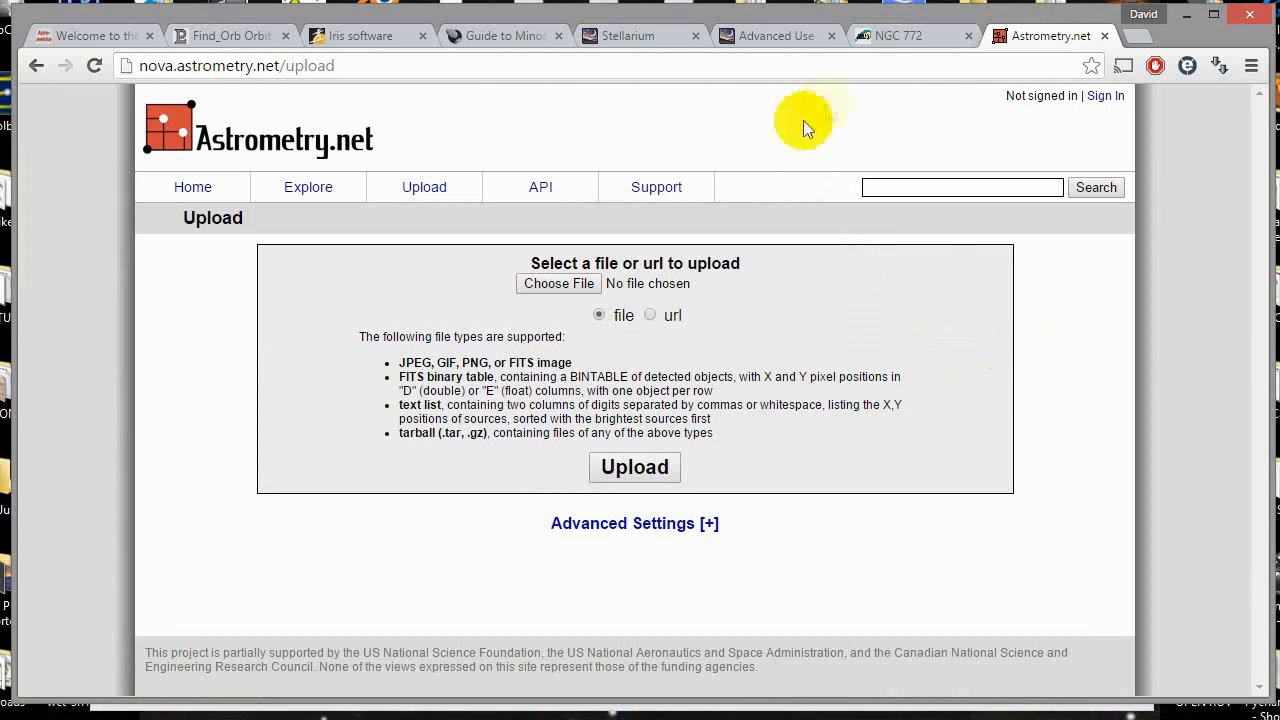
left_click(540, 284)
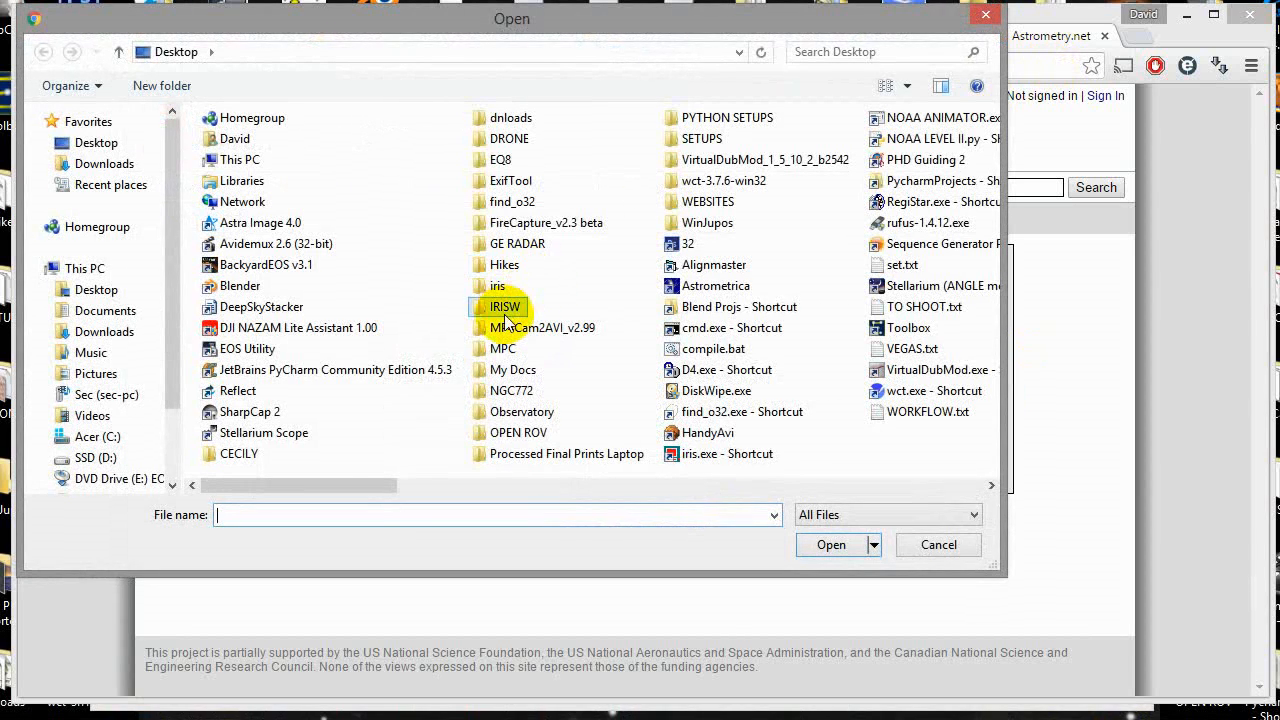
double_click(515, 306)
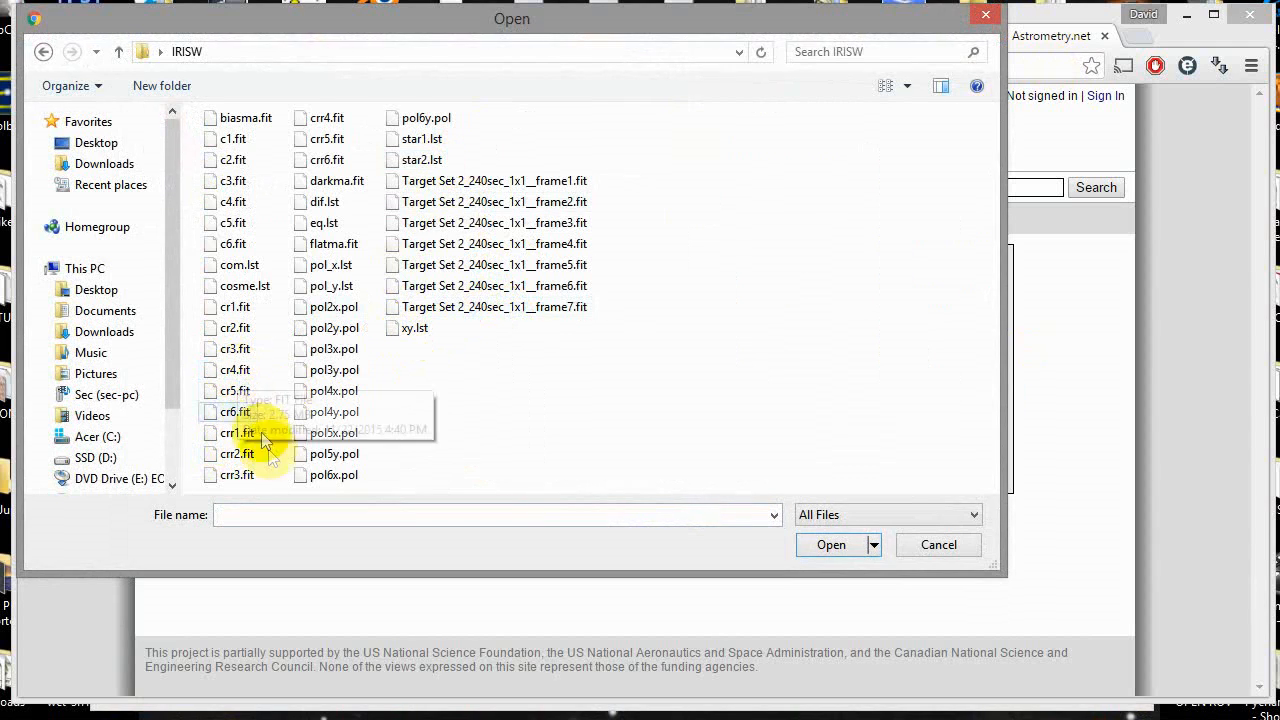
left_click(236, 475)
double_click(236, 475)
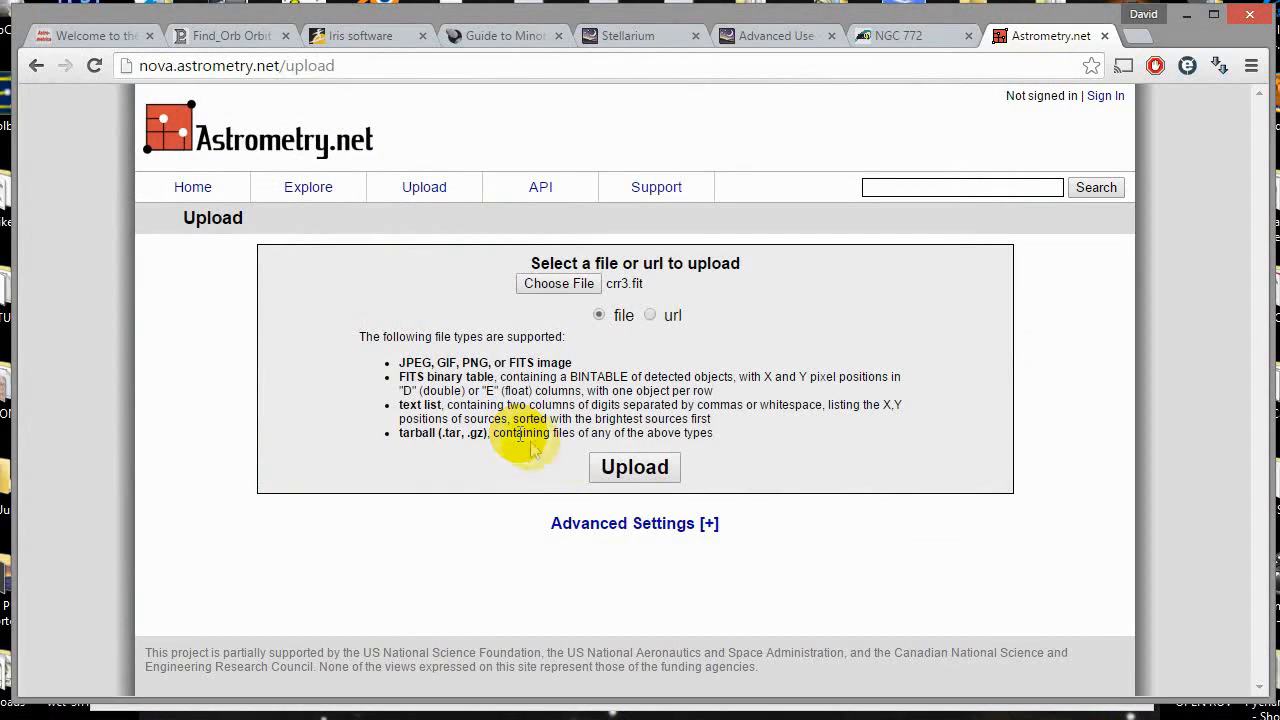
left_click(634, 467)
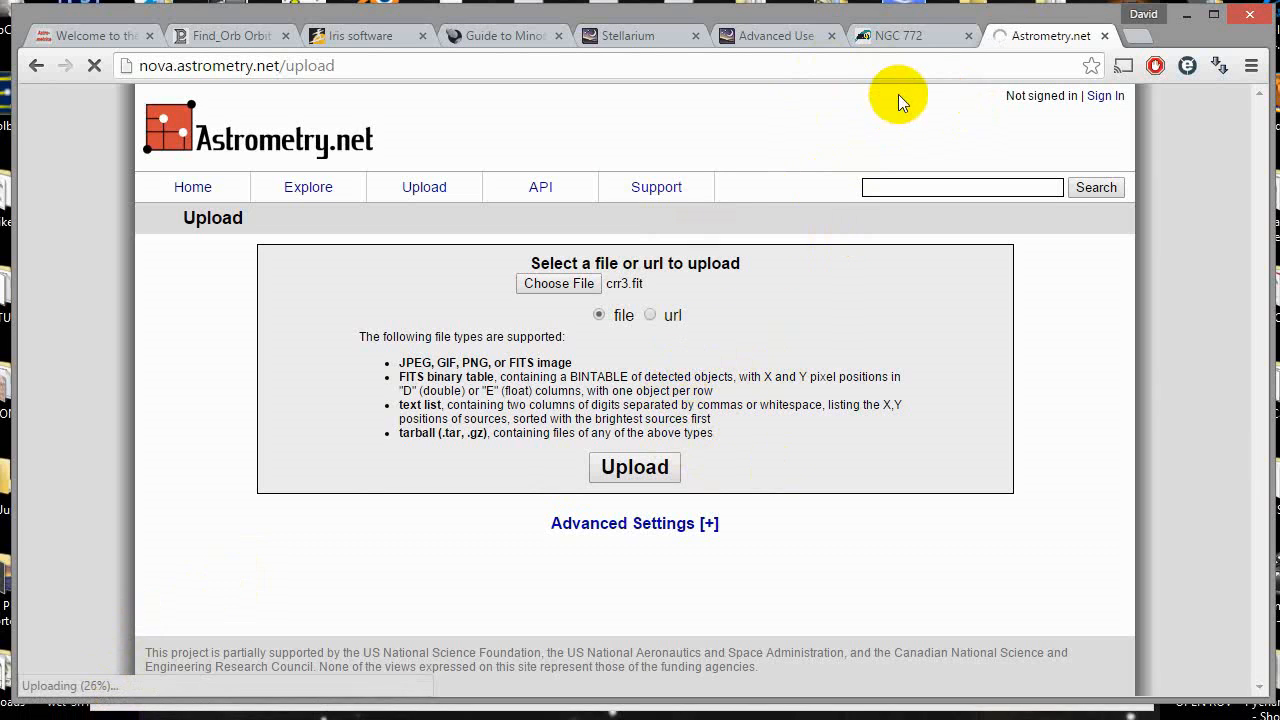
Look up the J2000 coordinates of NGC 772 on its SIMBAD page and return to Astrometrica.
left_click(912, 40)
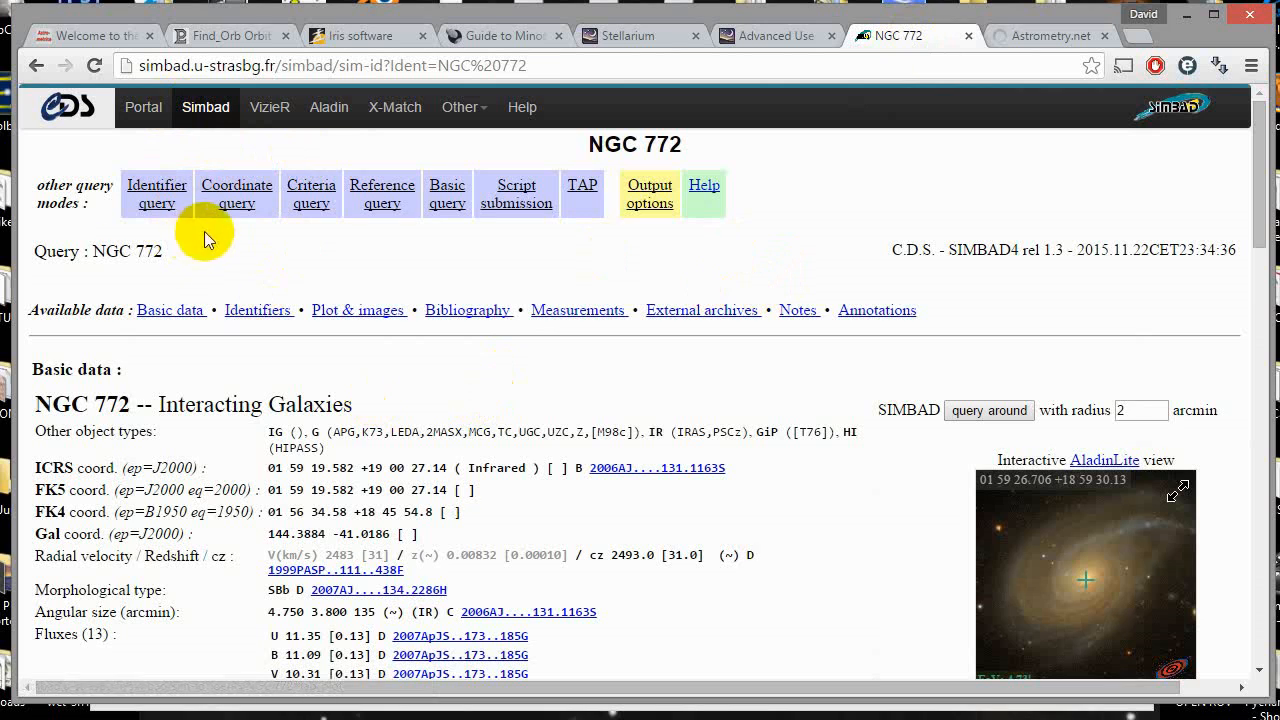
mouse_move(350, 565)
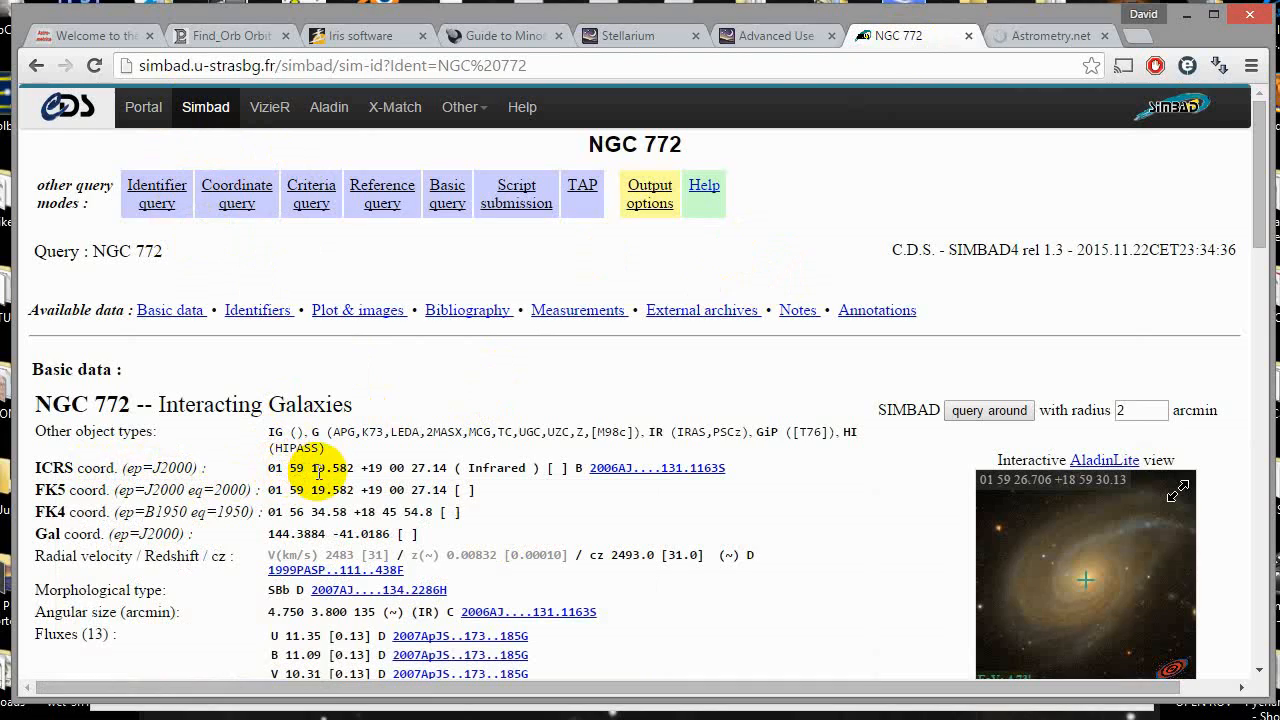
left_click(1180, 14)
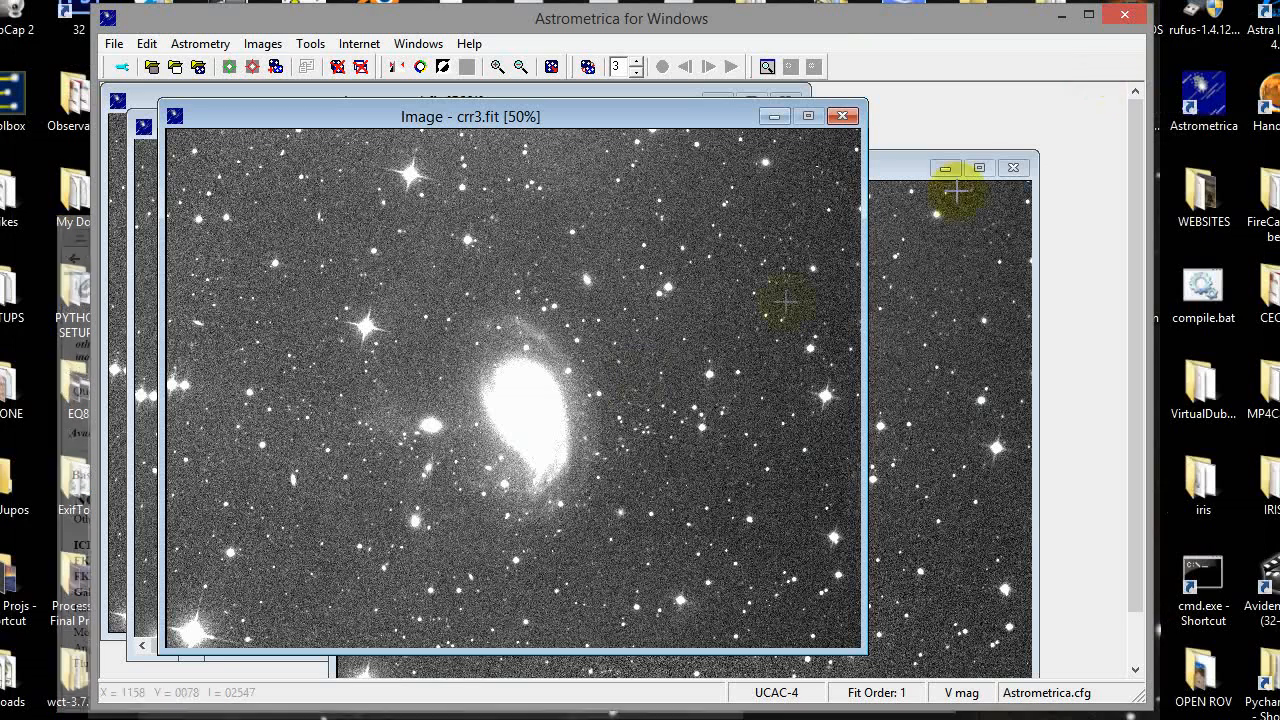
Start the astrometric data reduction of crr3.fit and set the right ascension to 01h 59m 19.5s, using the SIMBAD coordinates.
left_click(230, 70)
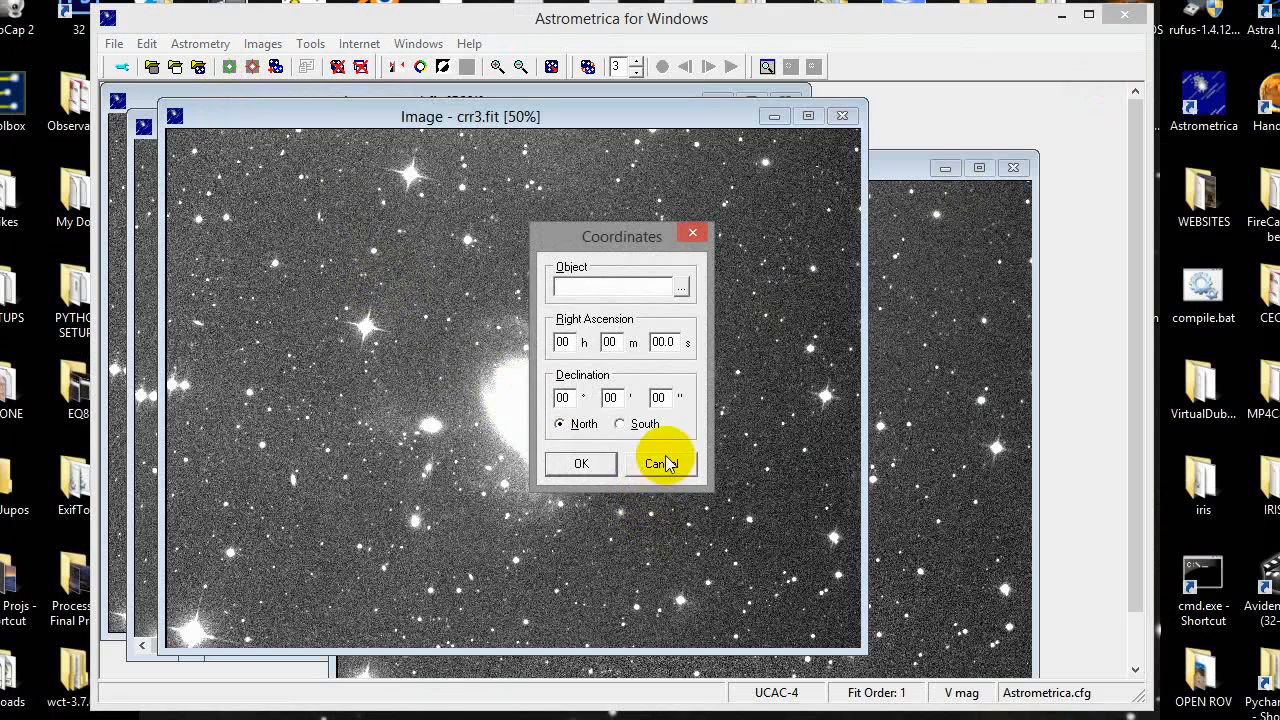
left_click_drag(618, 245, 676, 218)
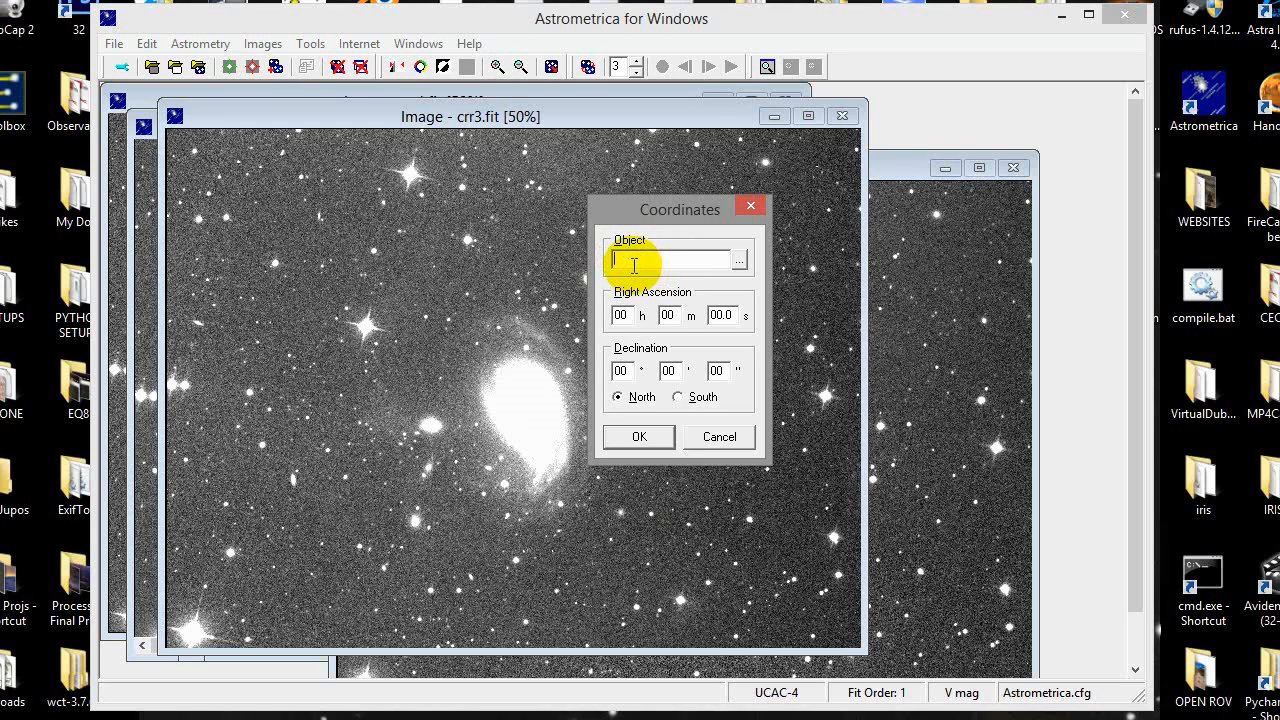
left_click_drag(632, 214, 638, 208)
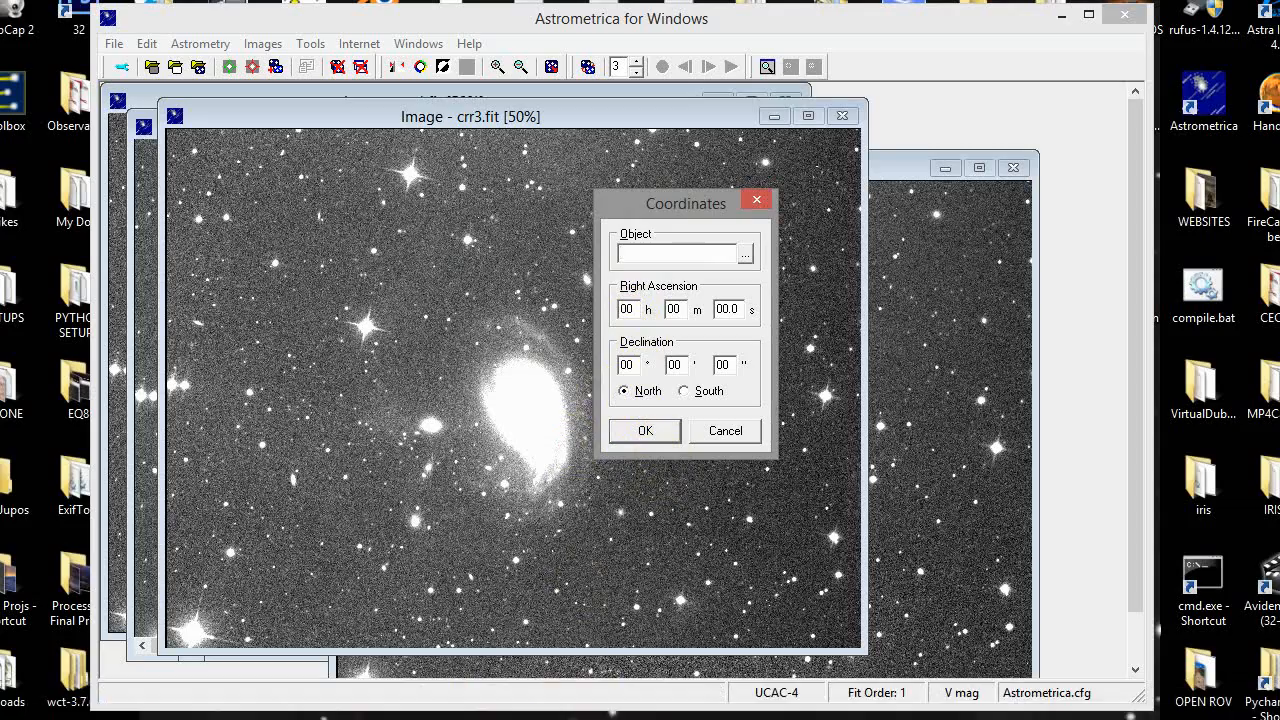
left_click(203, 694)
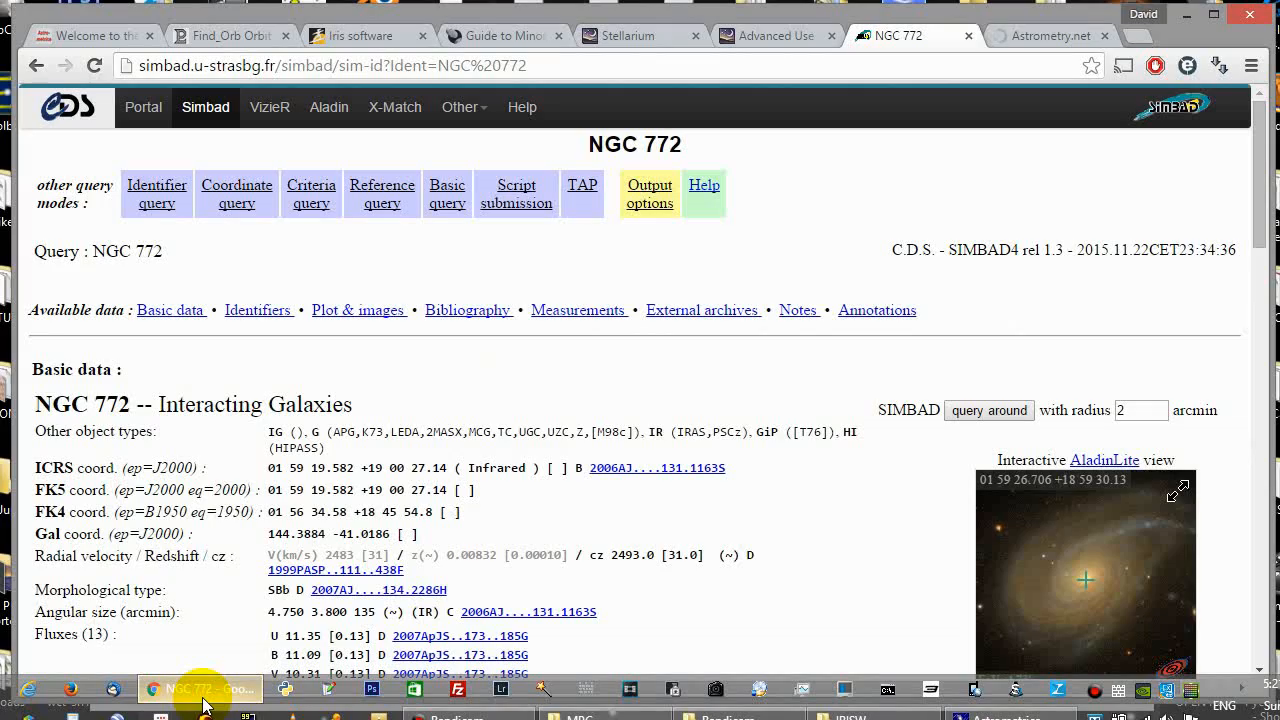
left_click(203, 694)
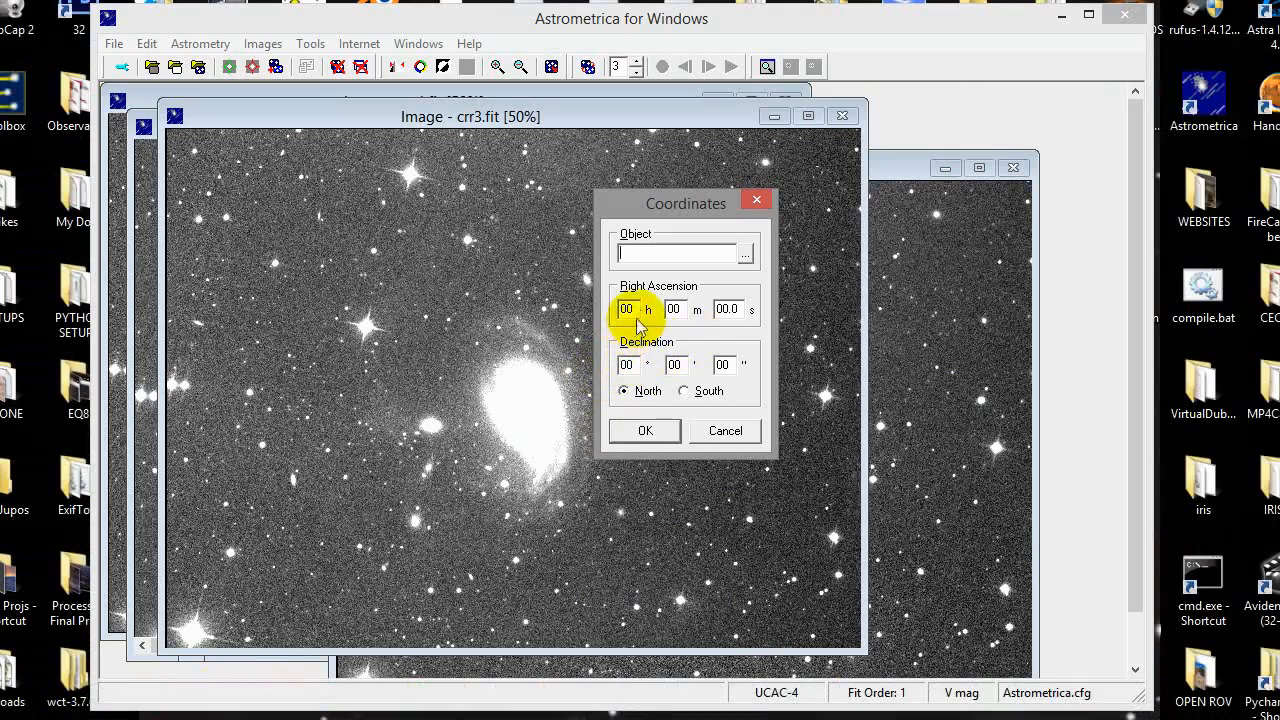
type("01")
left_click(676, 309)
double_click(678, 309)
type("59")
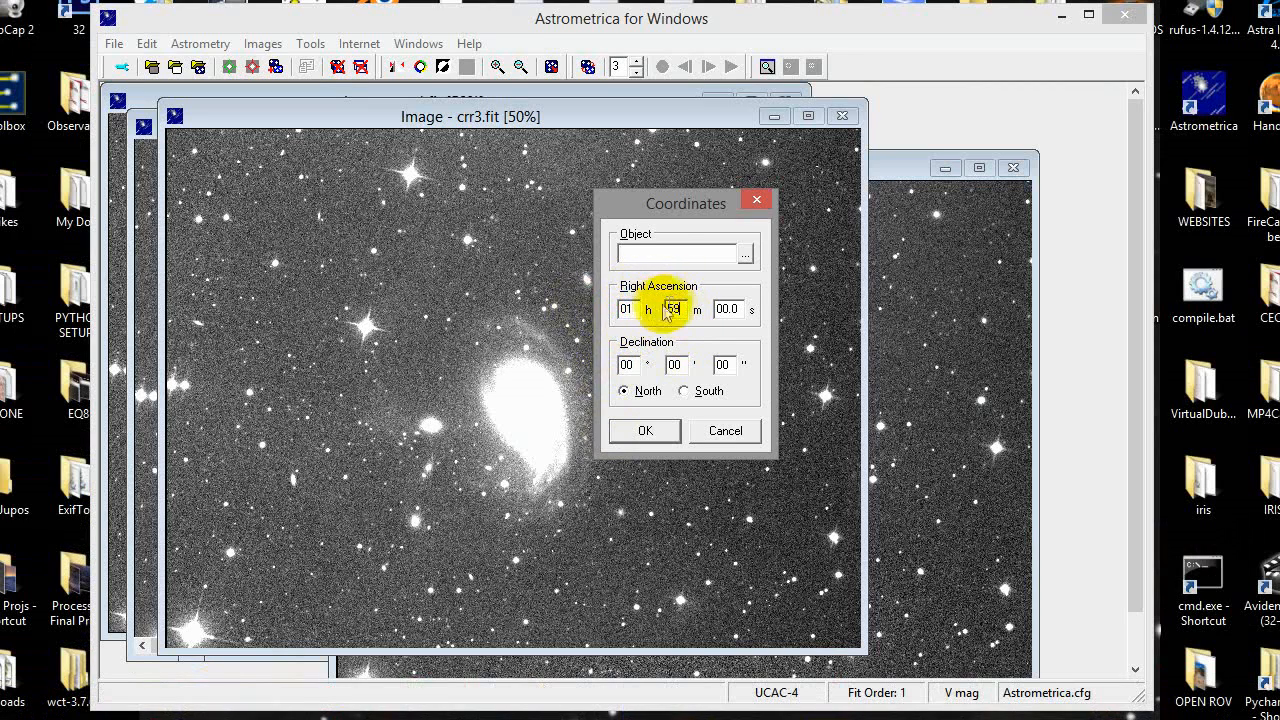
double_click(726, 309)
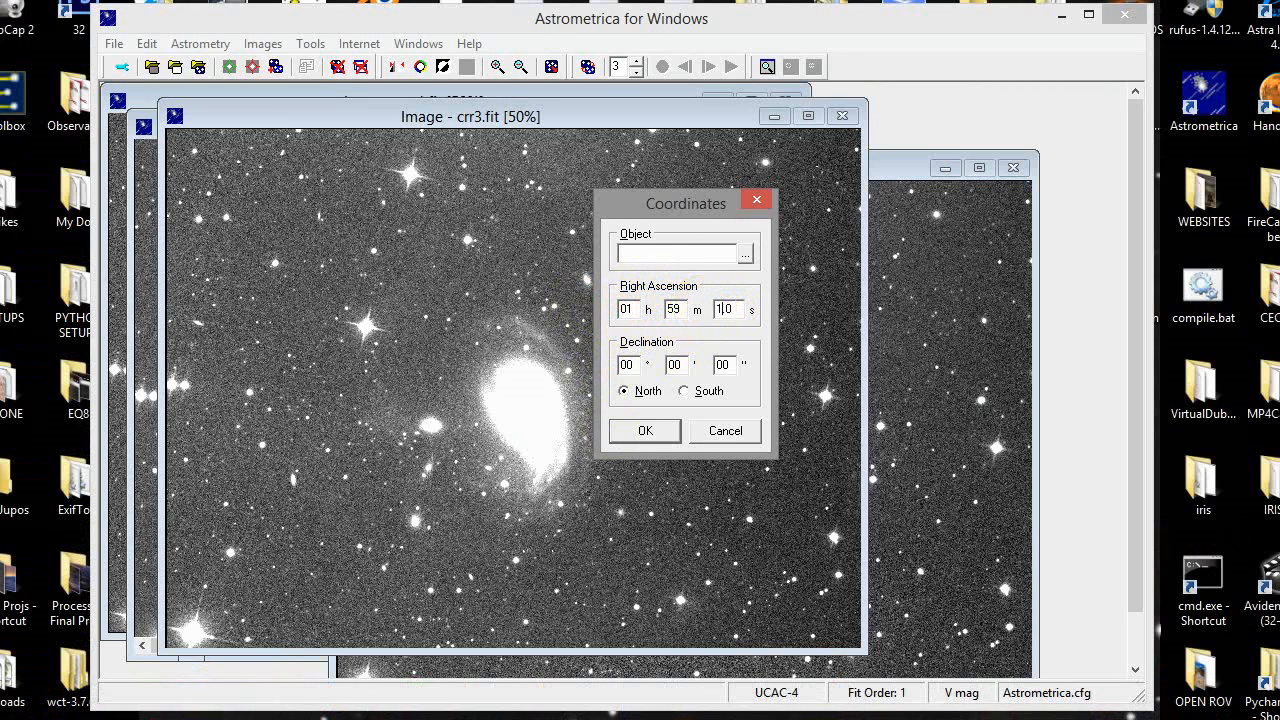
type("19")
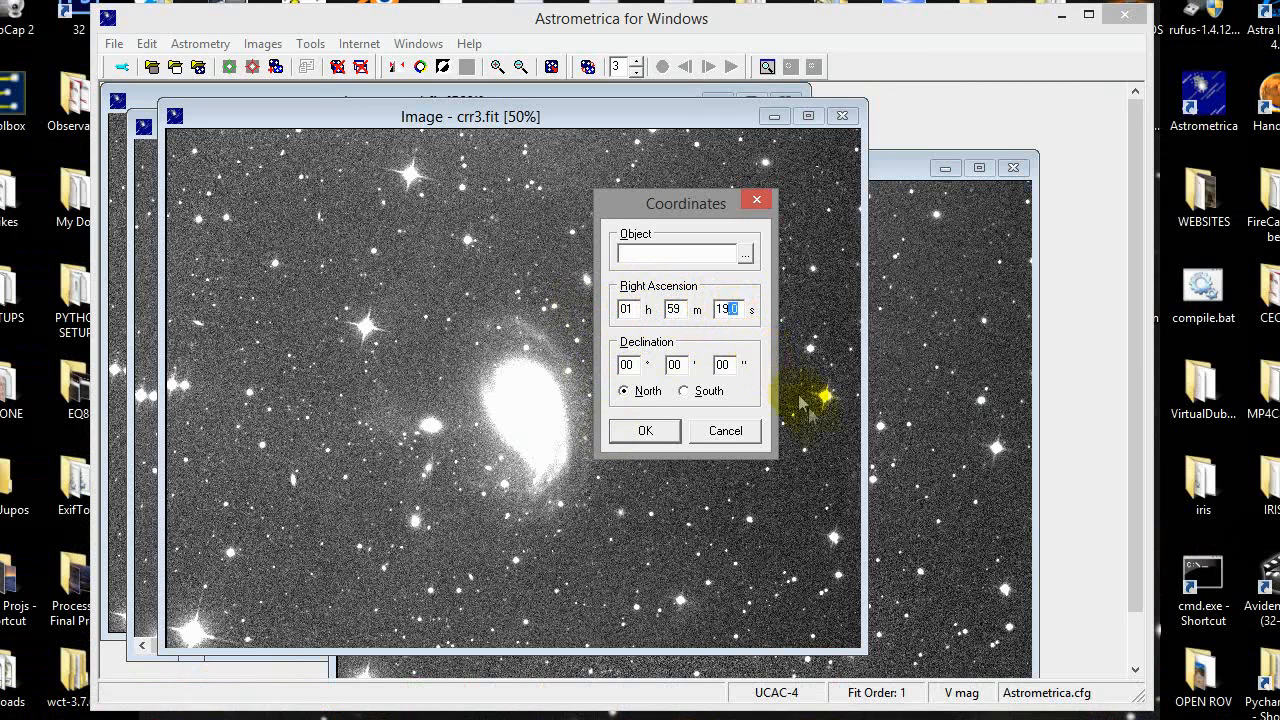
type("5")
left_click(729, 310)
type(".")
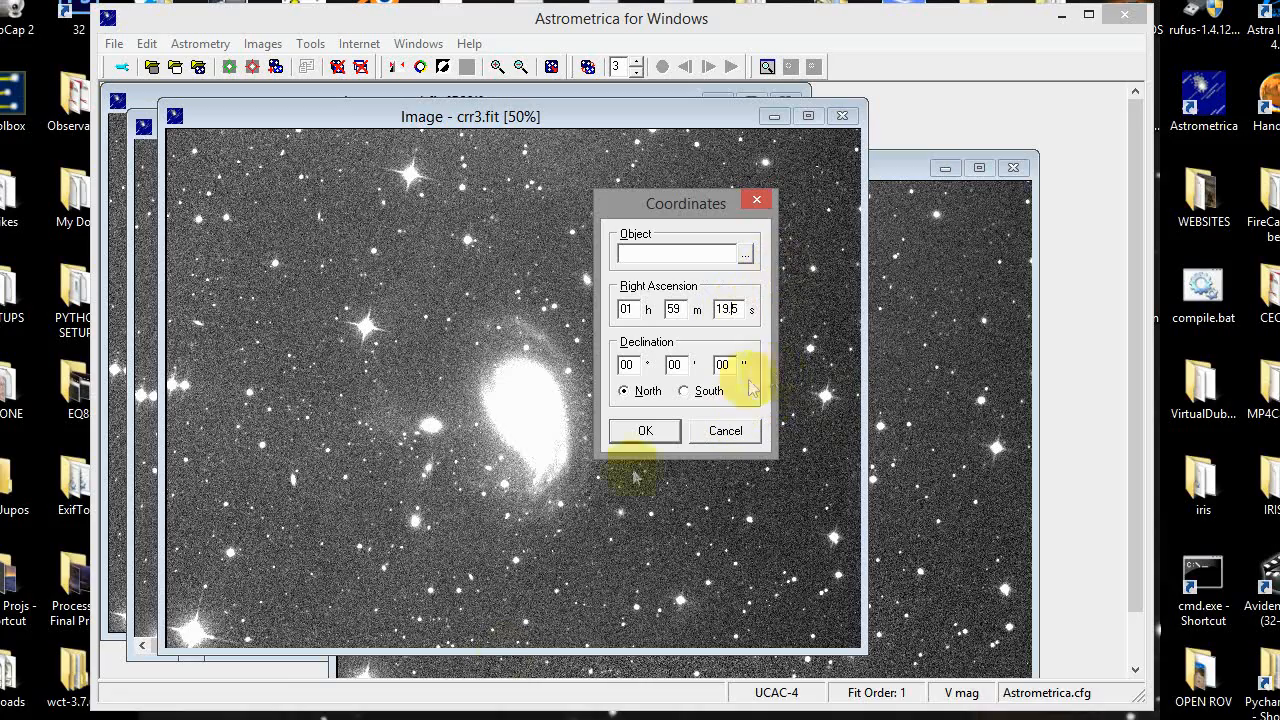
Check the declination of NGC 772 on SIMBAD and set the field's declination to 19° 00' 27" North.
left_click(171, 693)
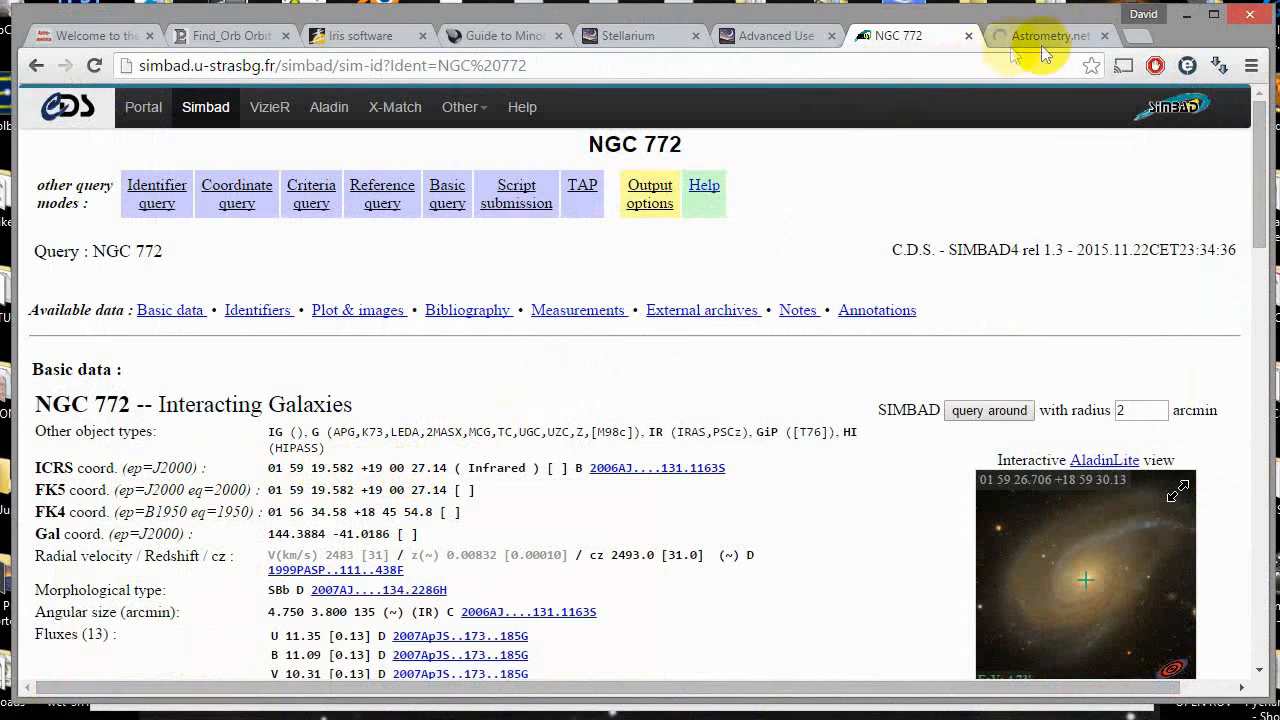
left_click(1187, 15)
double_click(626, 364)
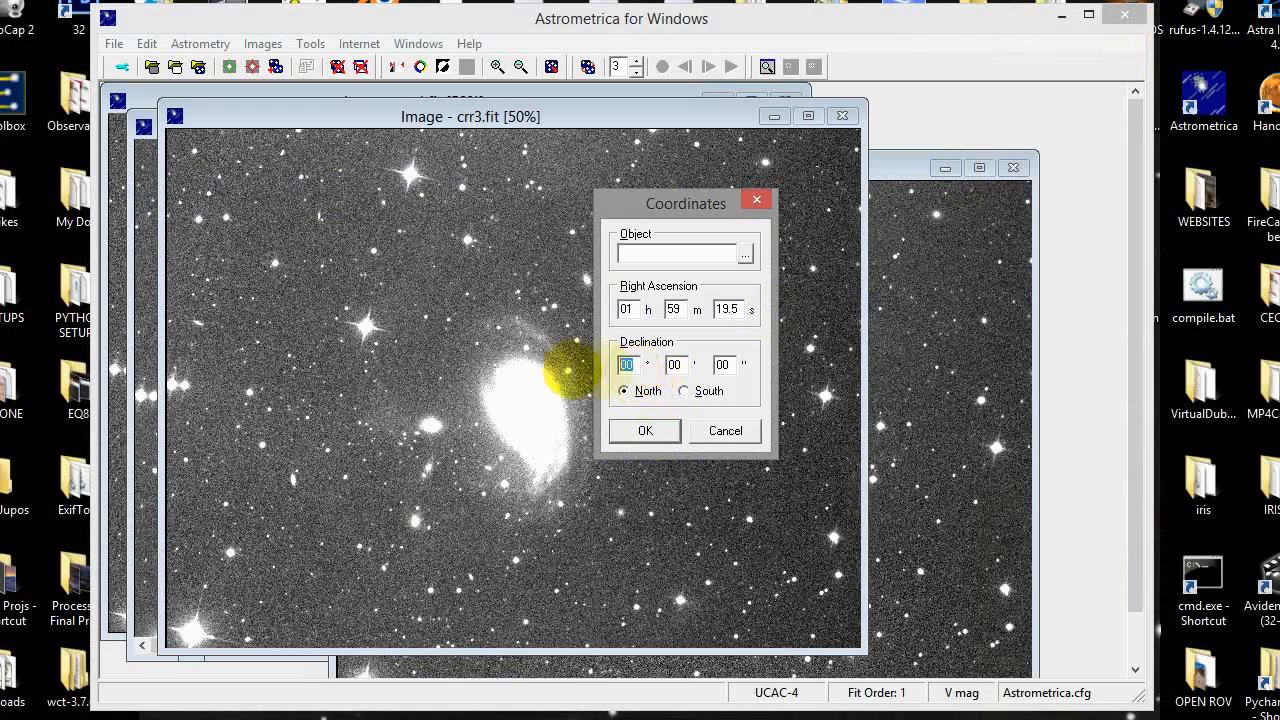
type("19")
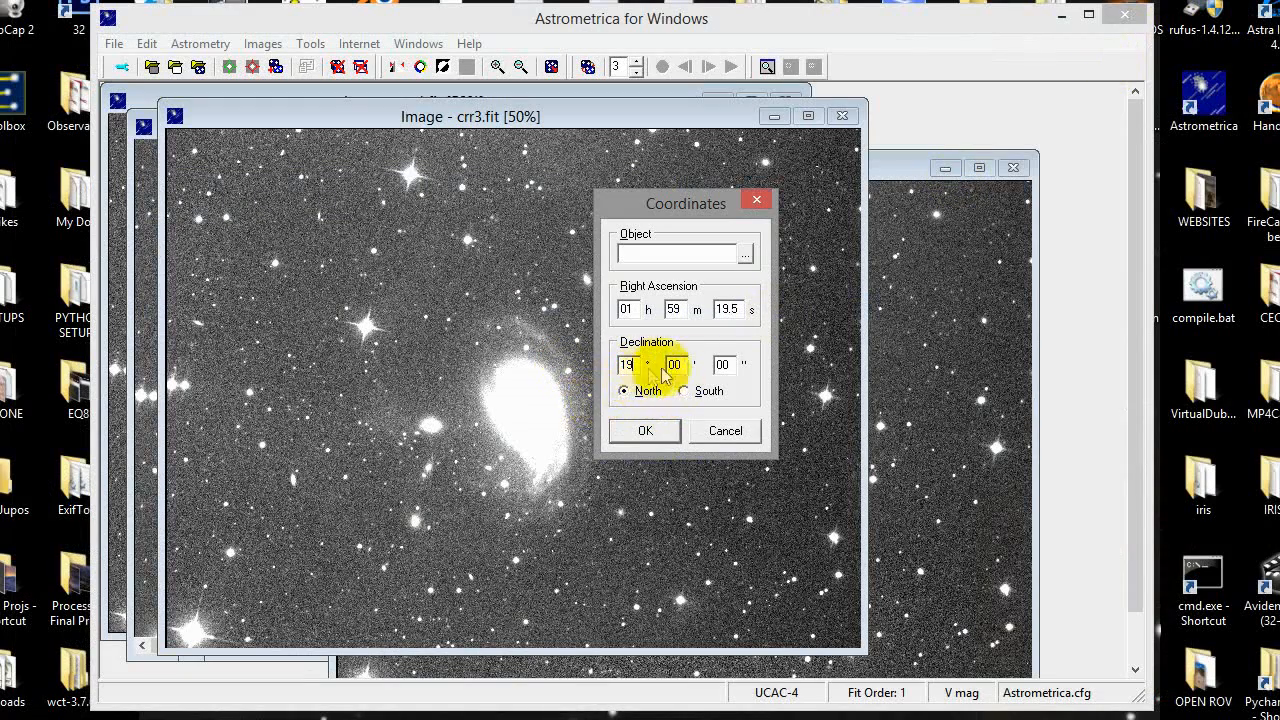
left_click_drag(735, 365, 661, 364)
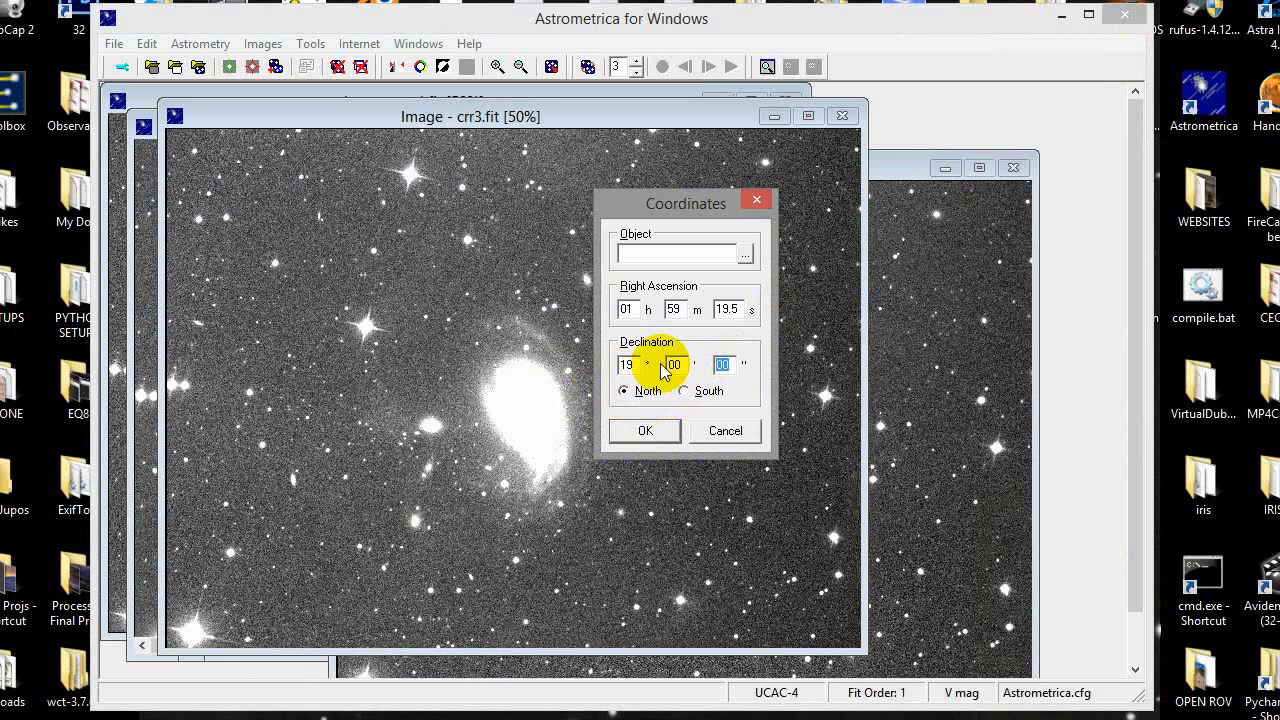
type("27")
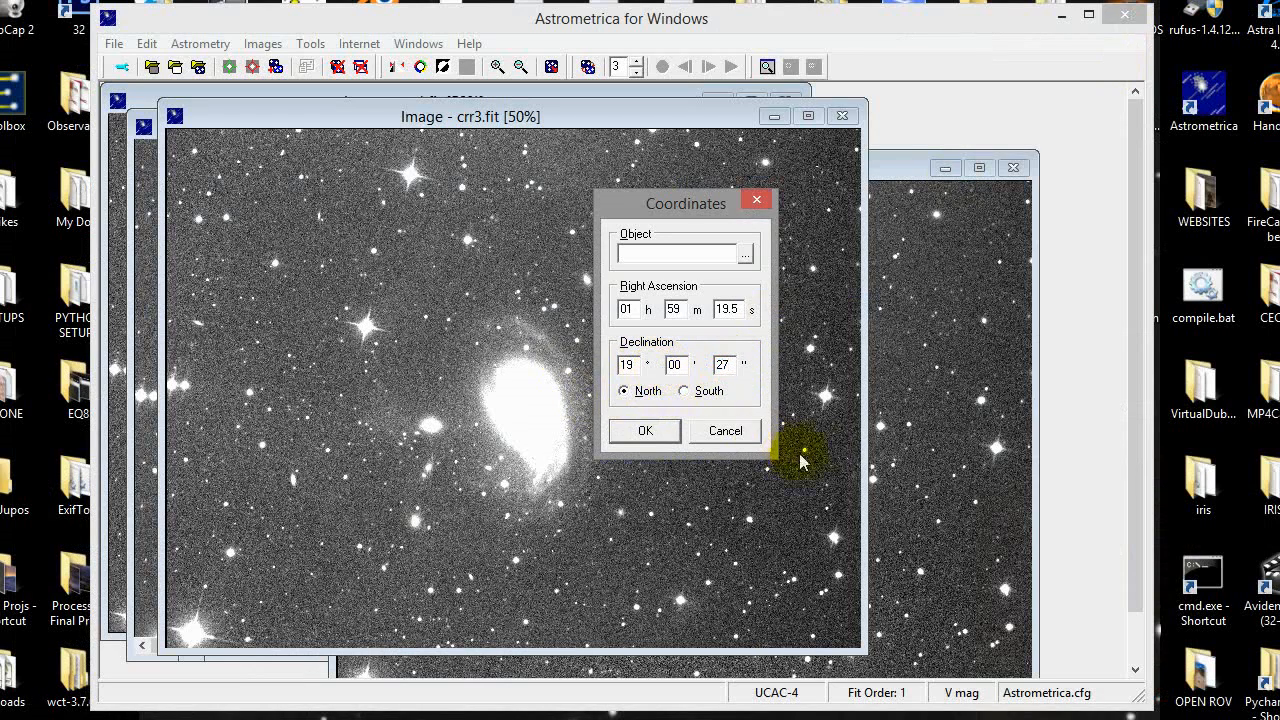
Accept the entered object coordinates for the data reduction and continue with a manual reference star match for crr1.fit.
left_click_drag(662, 203, 664, 175)
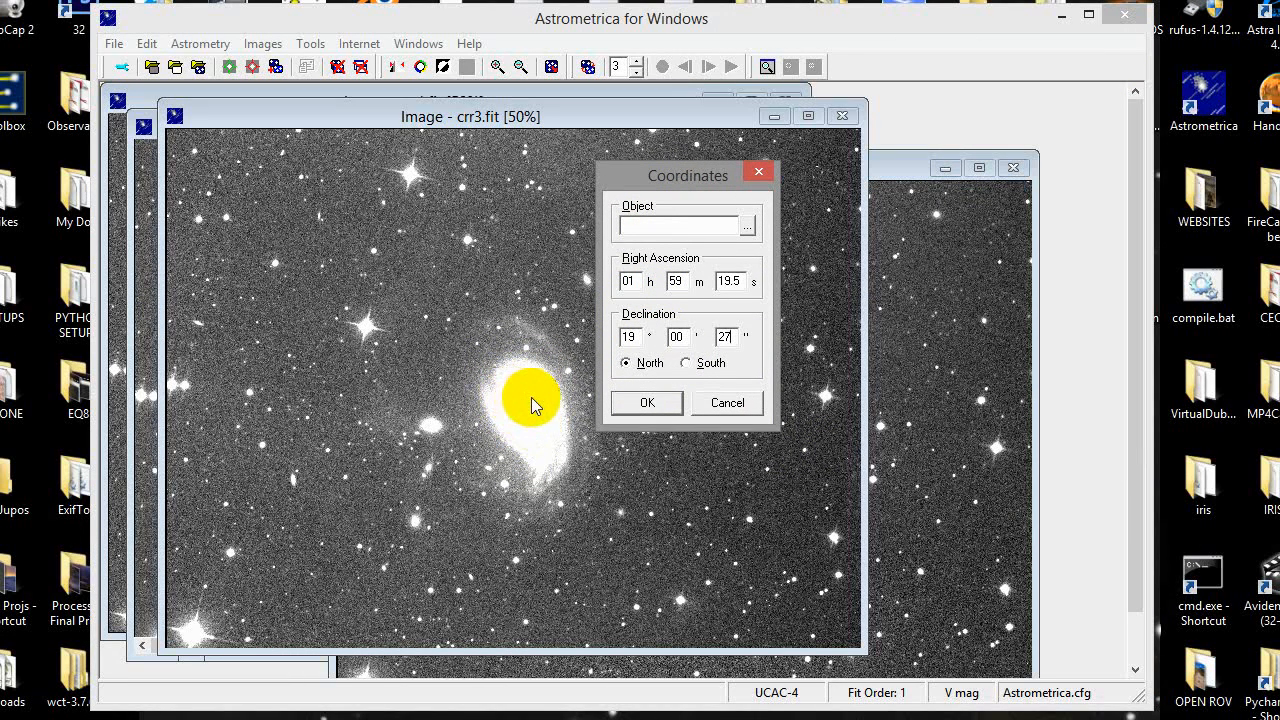
left_click(627, 410)
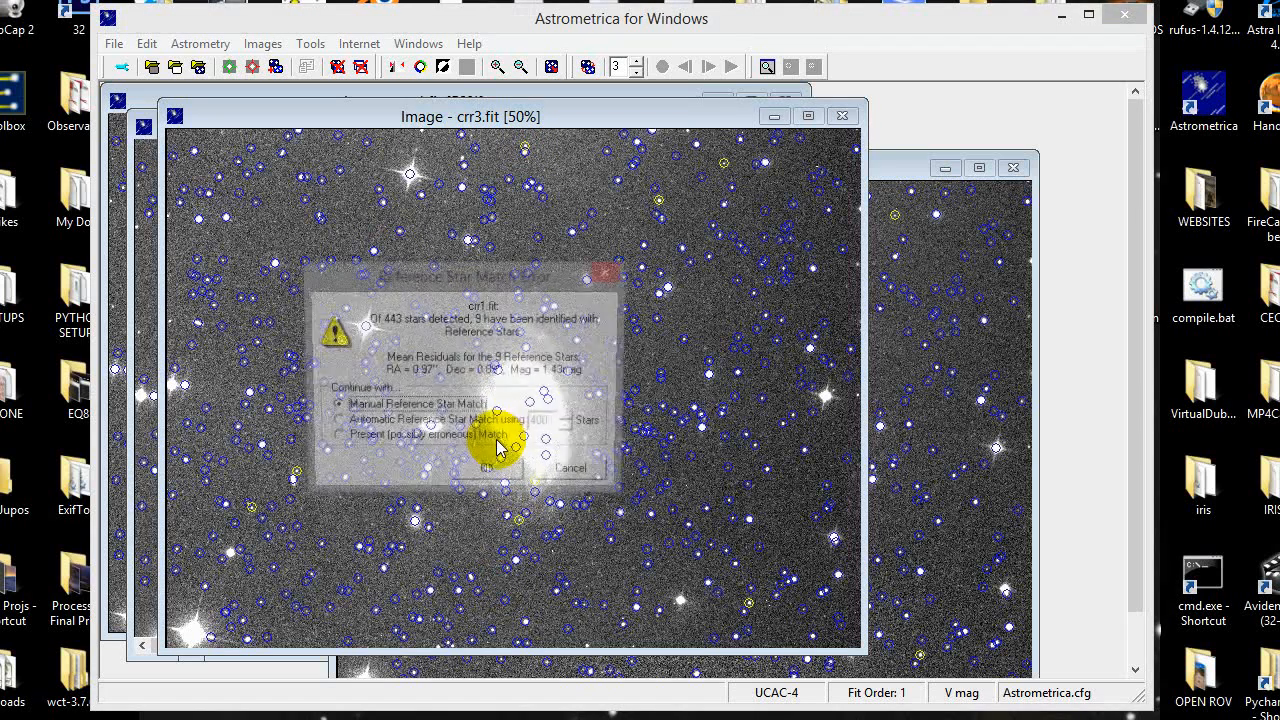
left_click_drag(486, 285, 588, 222)
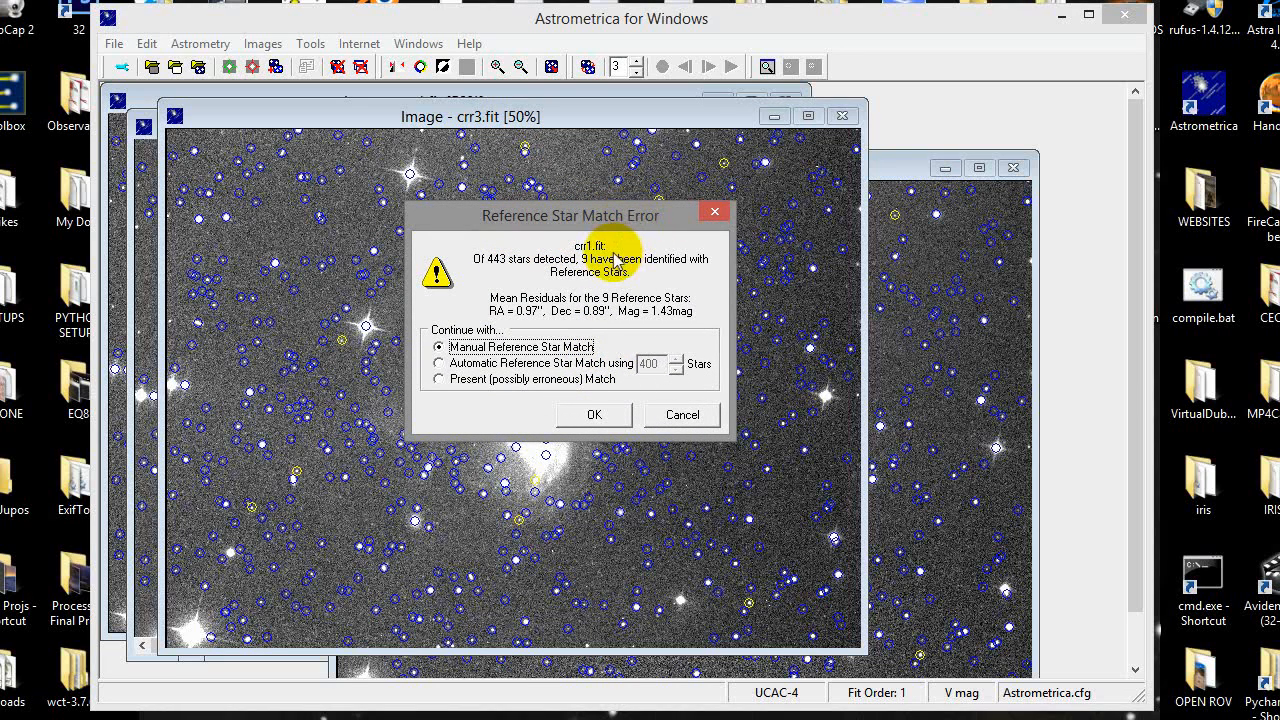
left_click_drag(597, 220, 646, 186)
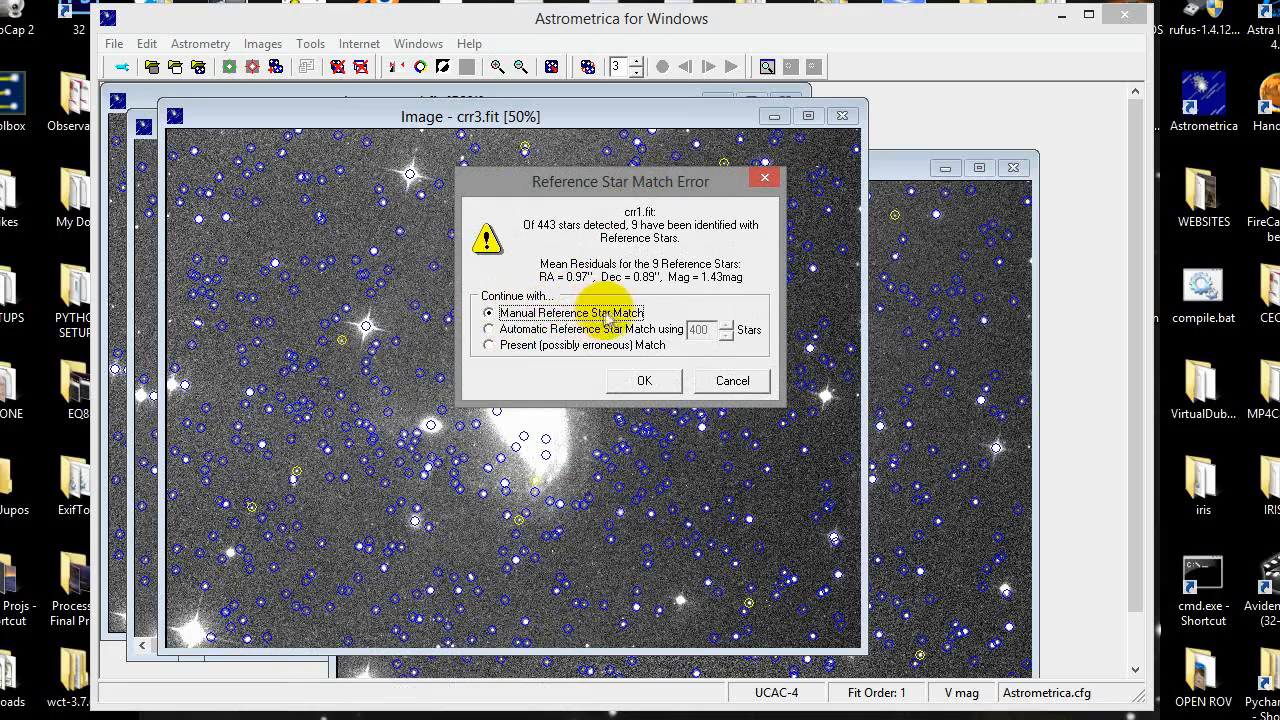
left_click(626, 377)
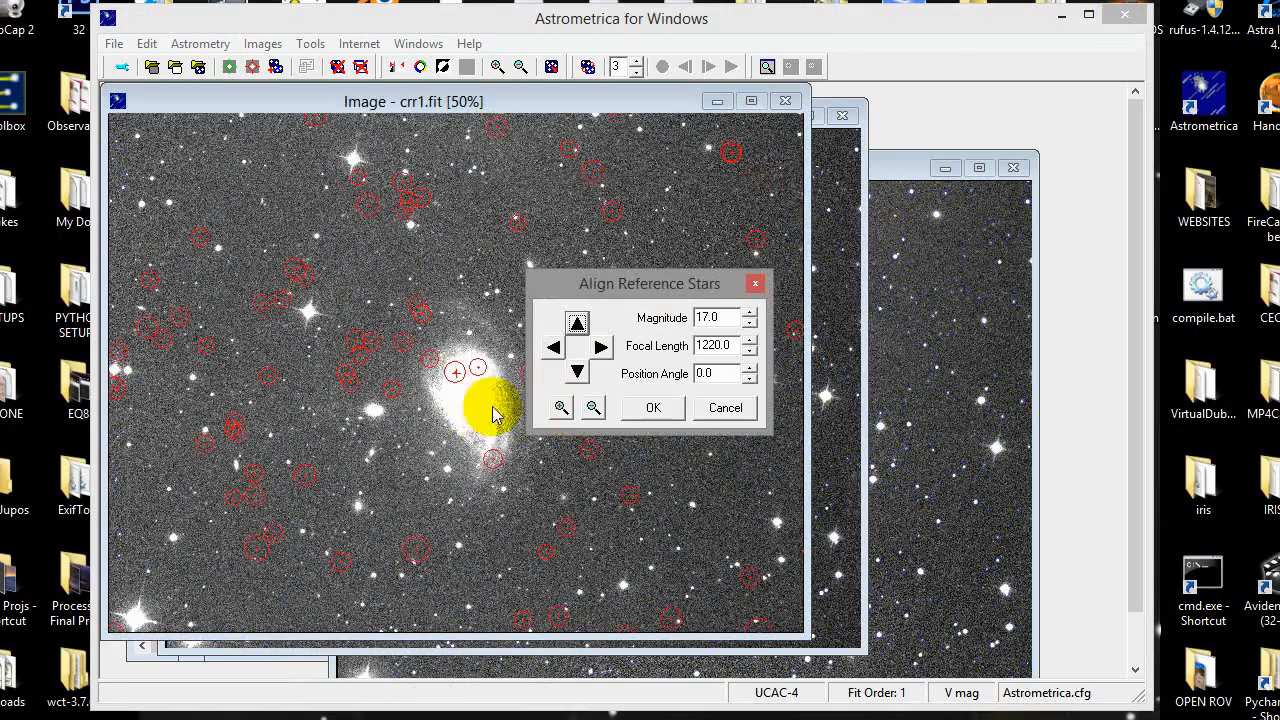
Limit the overlaid reference stars to magnitude 14.5 and move the alignment dialog clear of the crr1.fit image.
left_click_drag(645, 282, 846, 176)
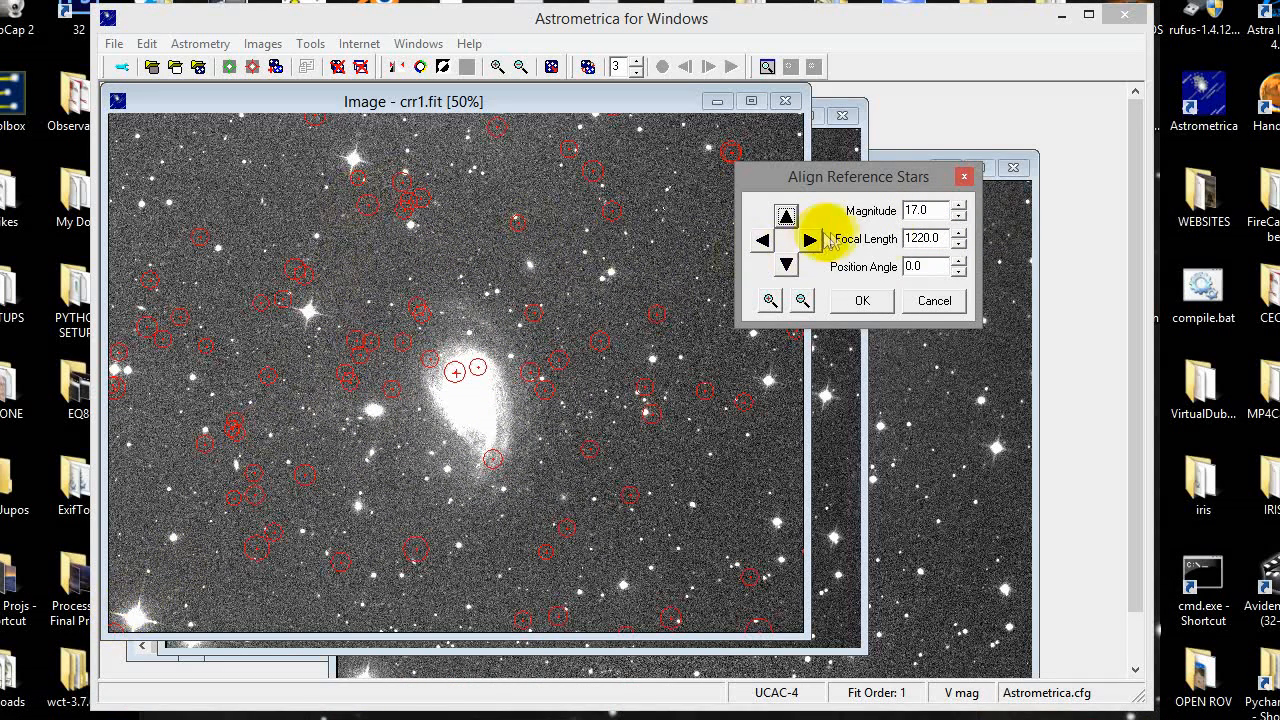
left_click(958, 222)
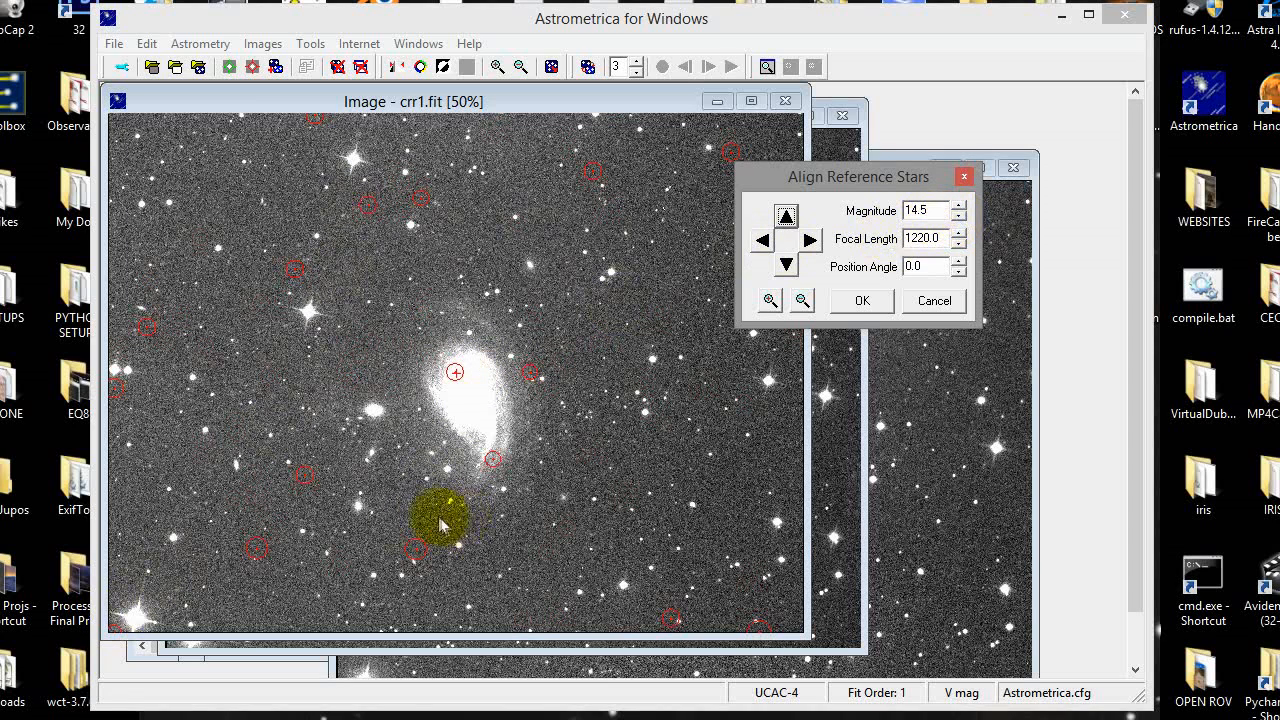
left_click_drag(839, 187, 876, 175)
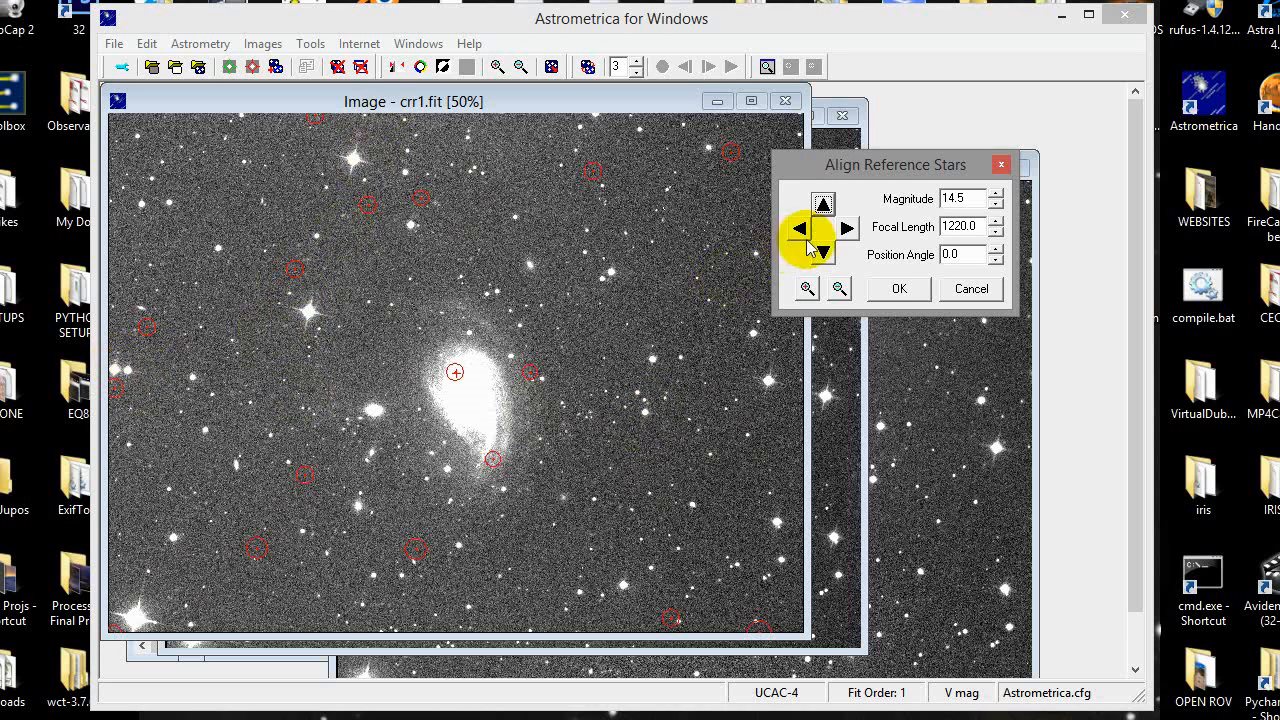
left_click_drag(885, 165, 910, 165)
Try position angles of 50 and 100, shift the reference star overlay right, and rotate it to 107.1.
left_click_drag(990, 257, 927, 264)
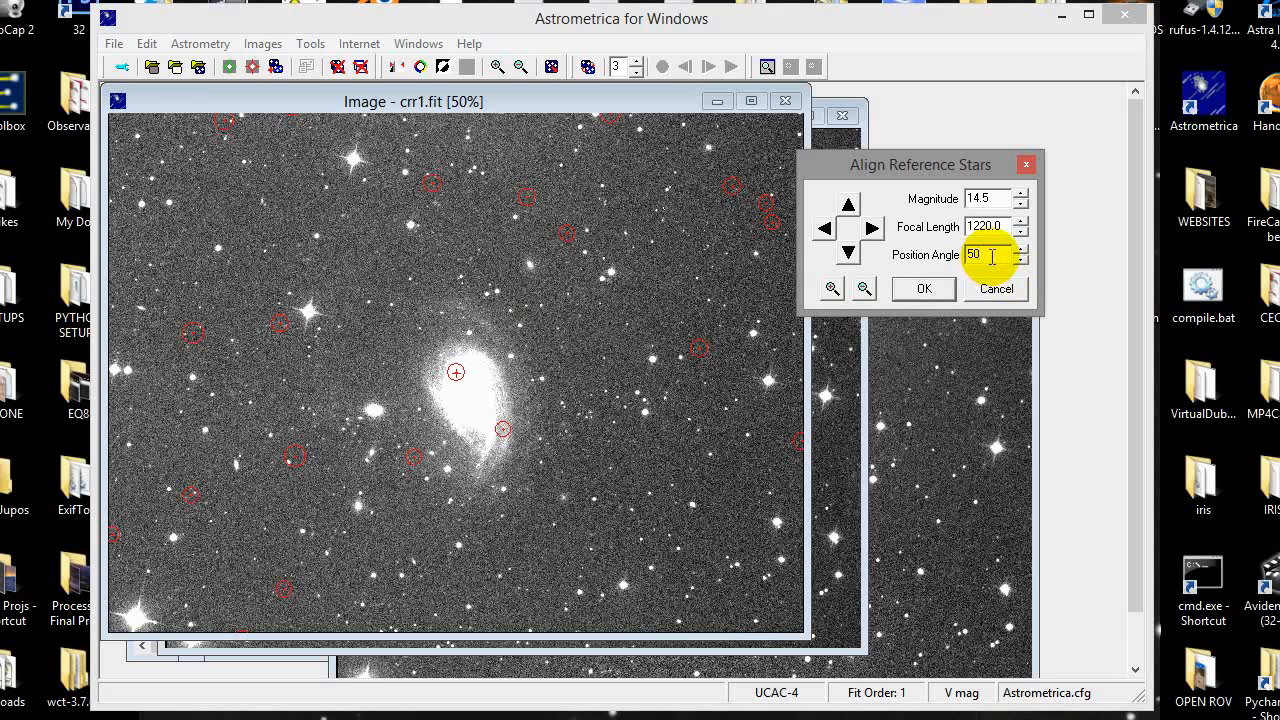
left_click_drag(992, 256, 934, 265)
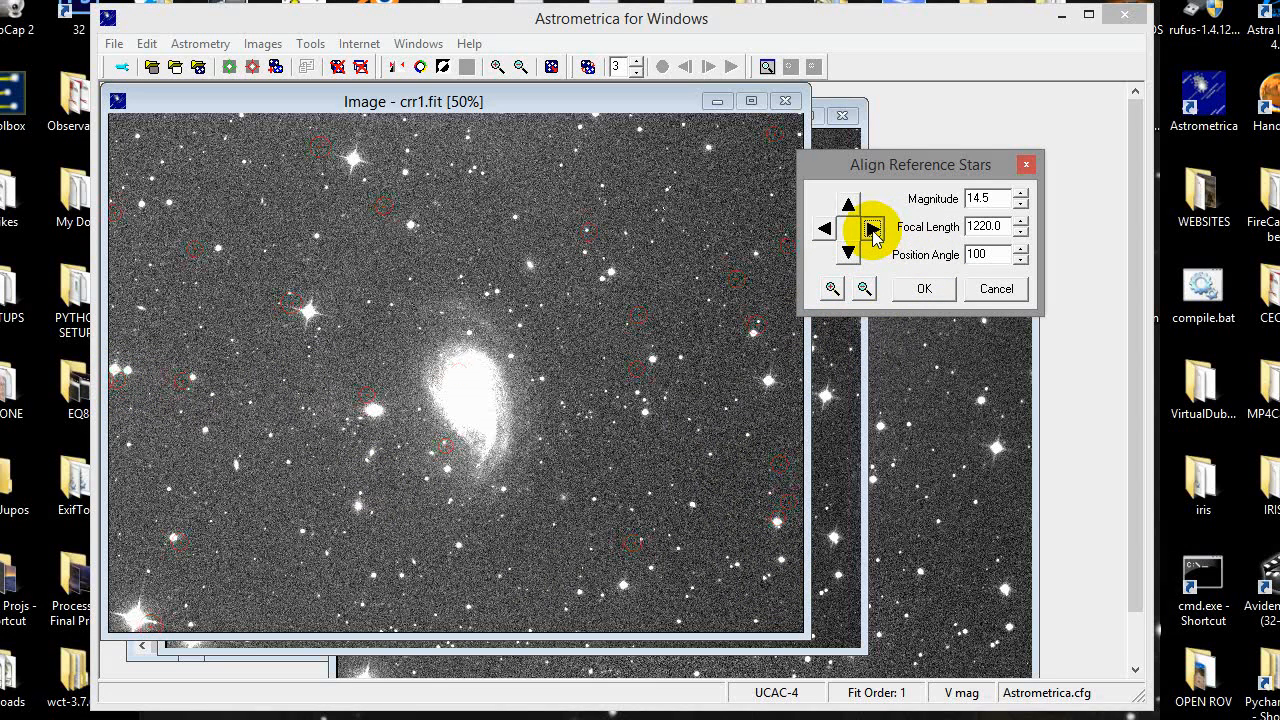
left_click(872, 229)
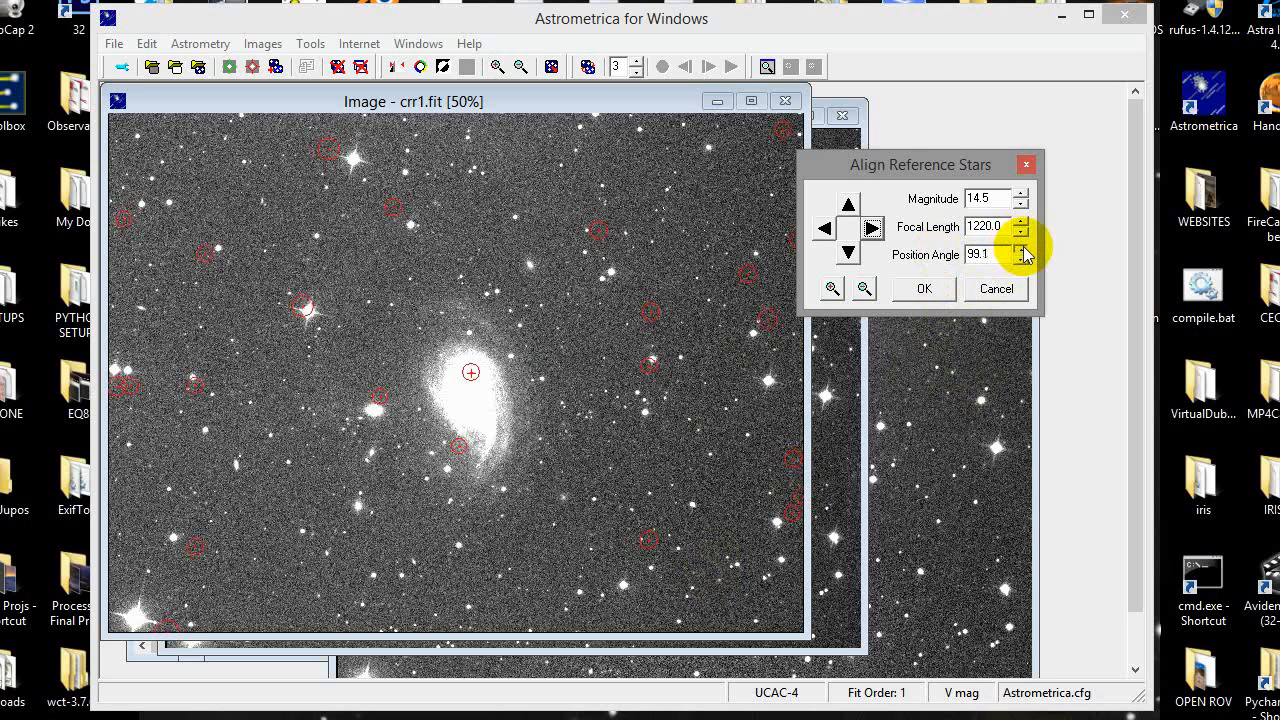
left_click(1022, 250)
left_click(1022, 250)
Nudge the reference circles onto the stars of crr1.fit and fine-tune the position angle to 105.6.
left_click(848, 254)
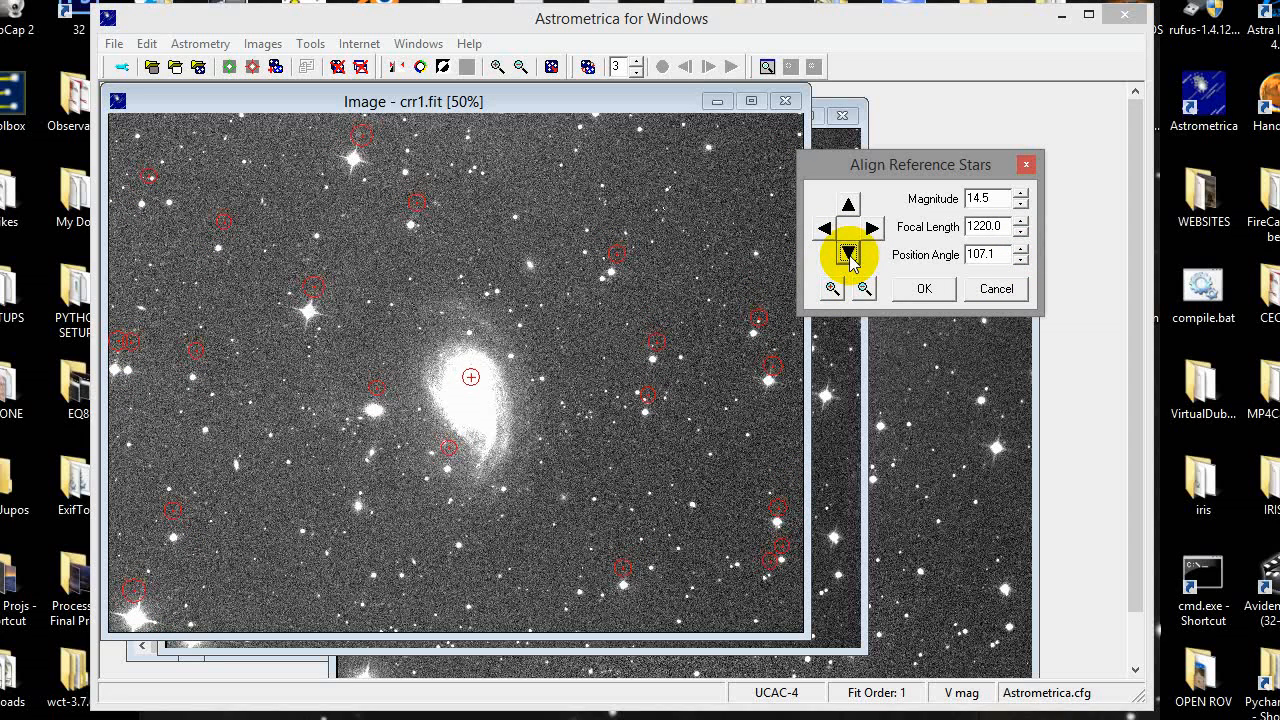
left_click(824, 229)
left_click(848, 254)
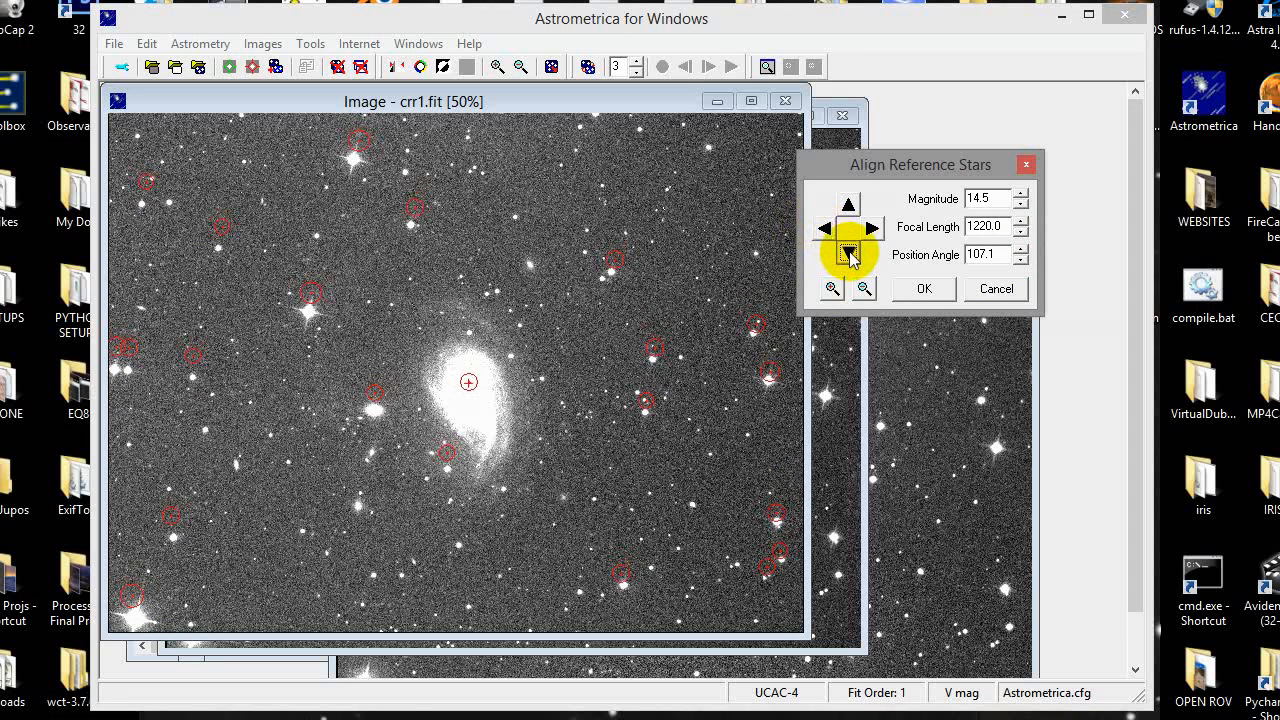
left_click(848, 254)
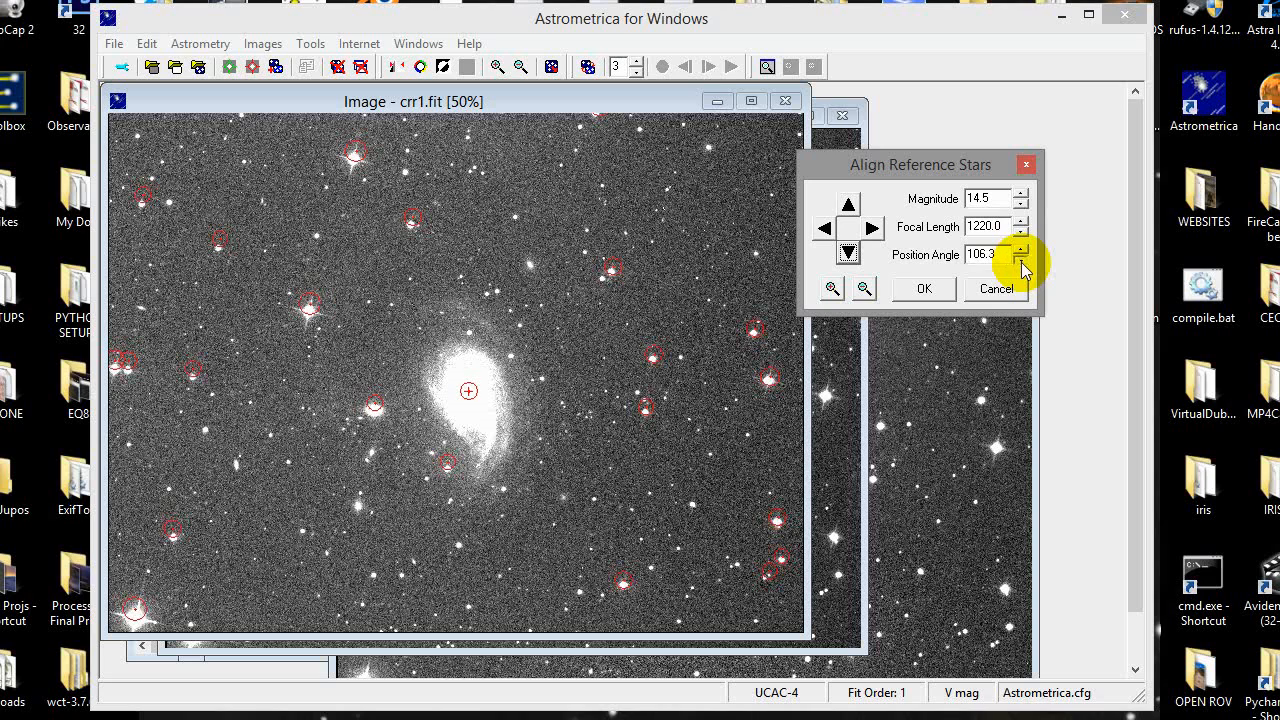
left_click(1021, 260)
left_click(848, 255)
left_click(848, 255)
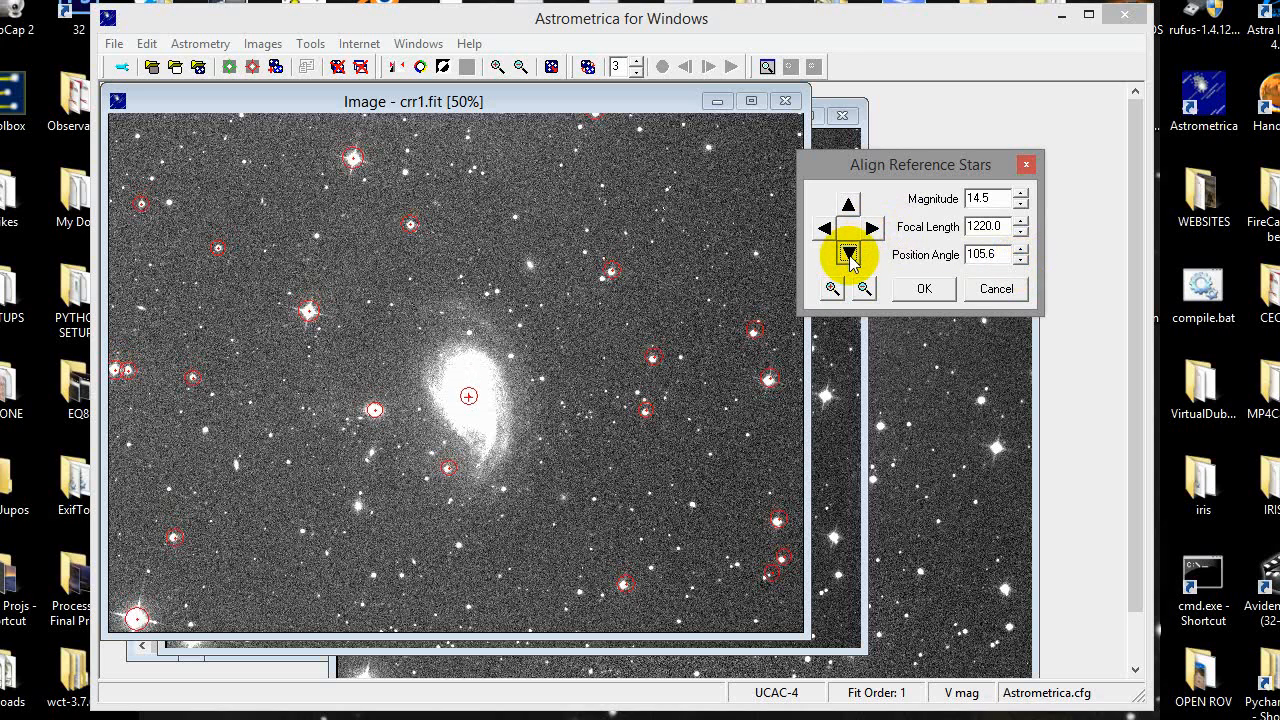
left_click(848, 204)
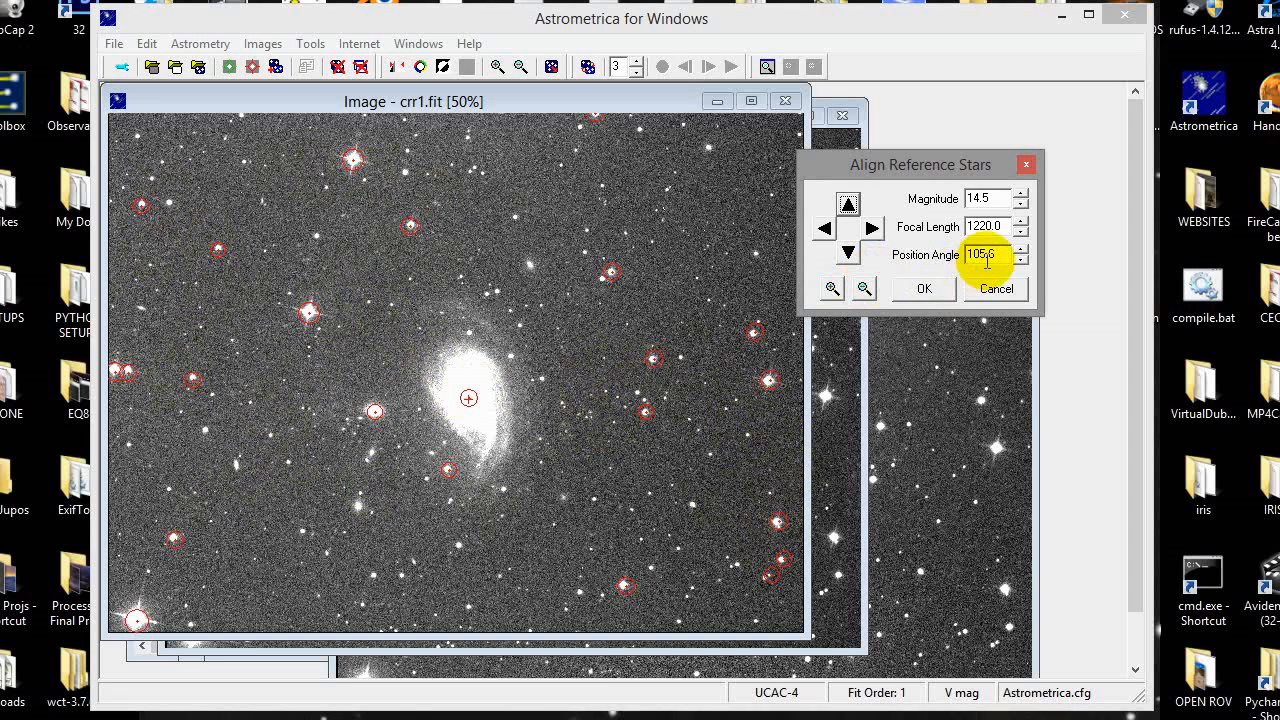
Switch to the Astrometry.net page in Chrome and open the results page for the crr3.fit submission.
mouse_move(572, 717)
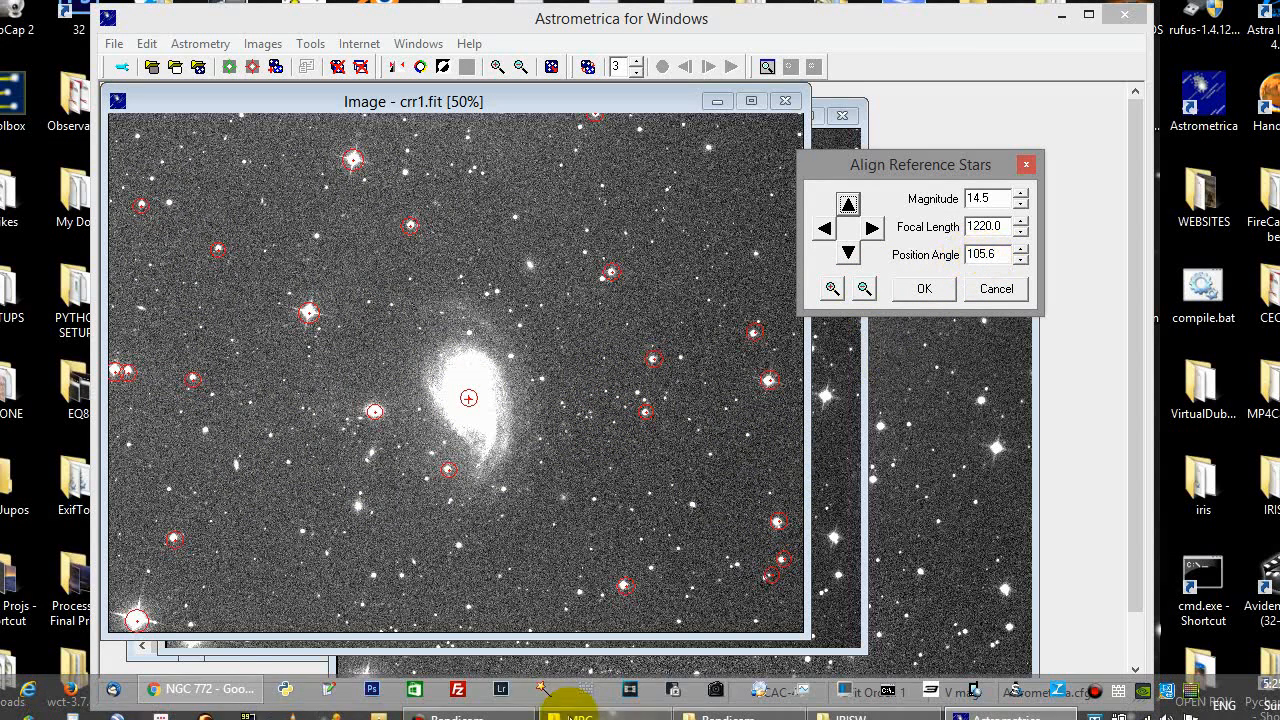
left_click(188, 695)
left_click(1024, 38)
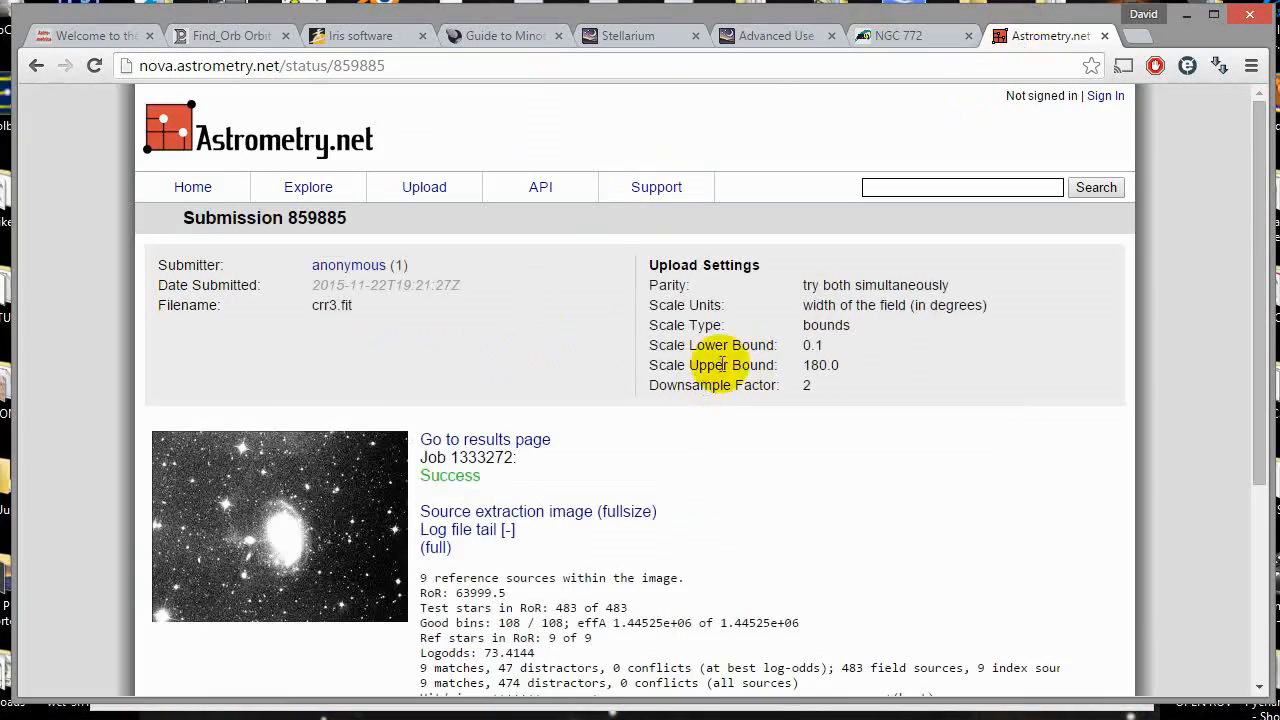
scroll(430, 437, "down", 1)
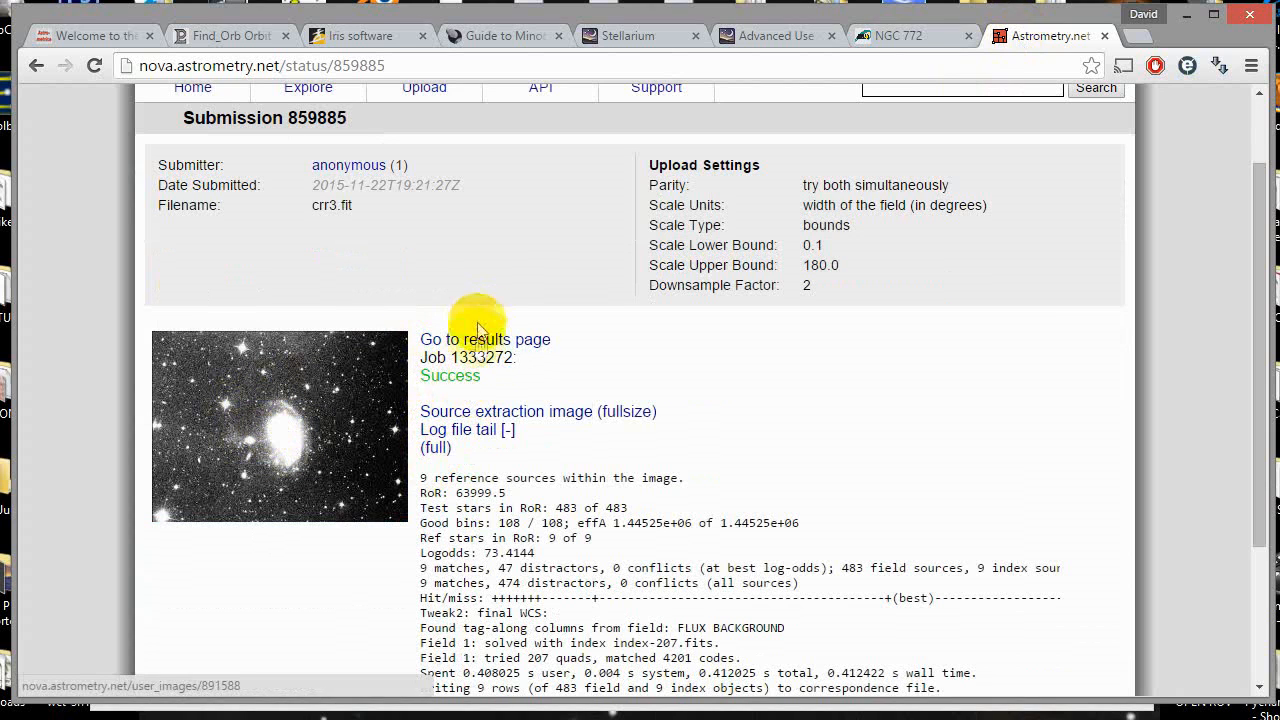
left_click(479, 341)
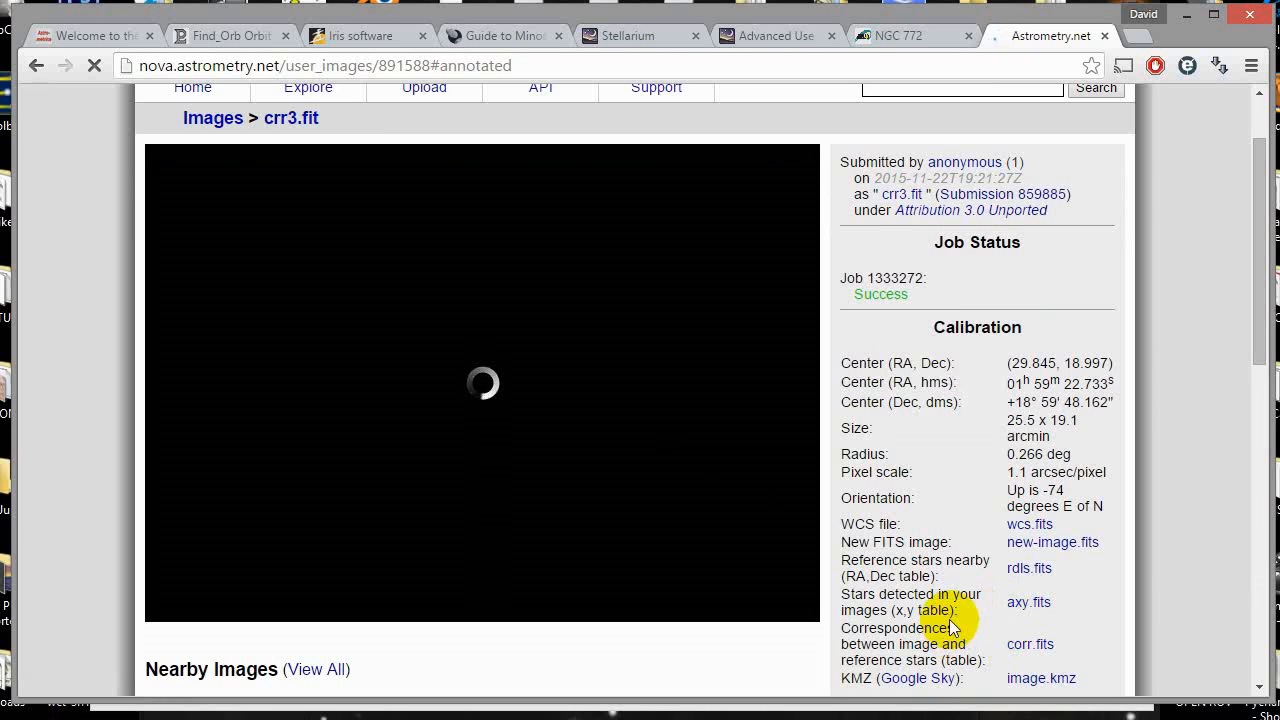
Examine the orientation and result files in the Astrometry.net calibration for crr3.fit, then return to Astrometrica.
scroll(949, 619, "down", 1)
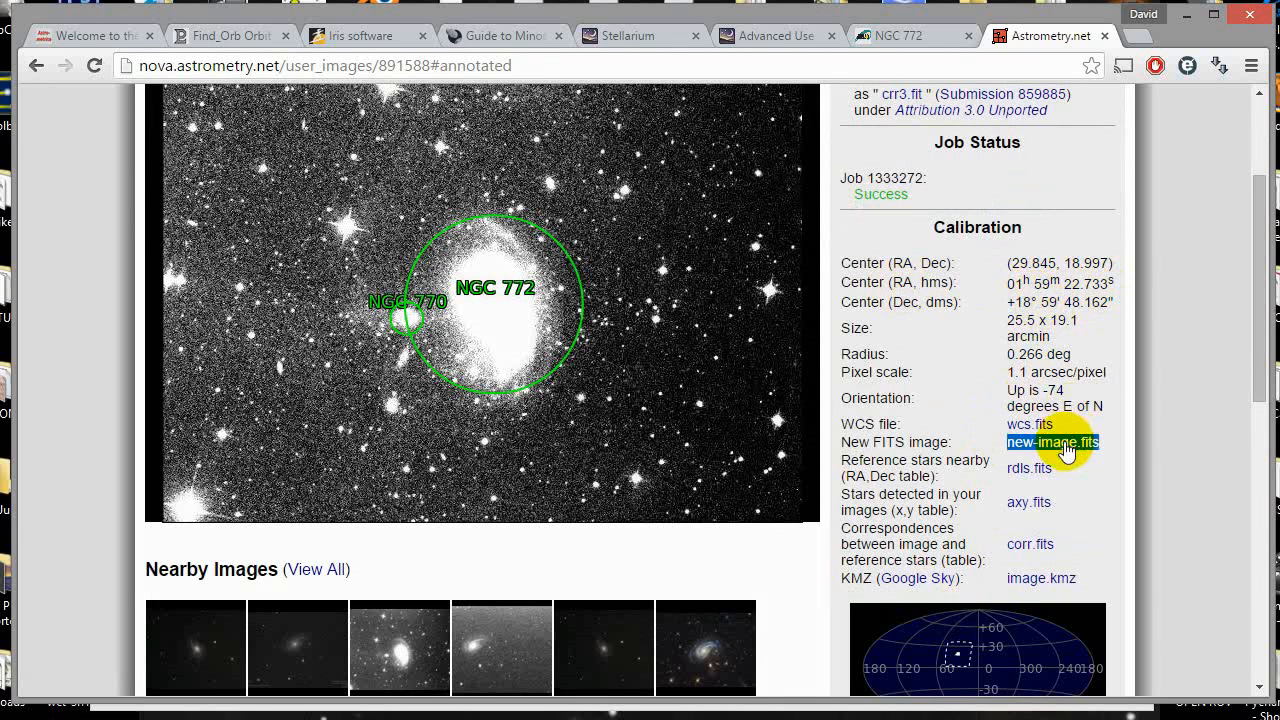
left_click(1029, 505)
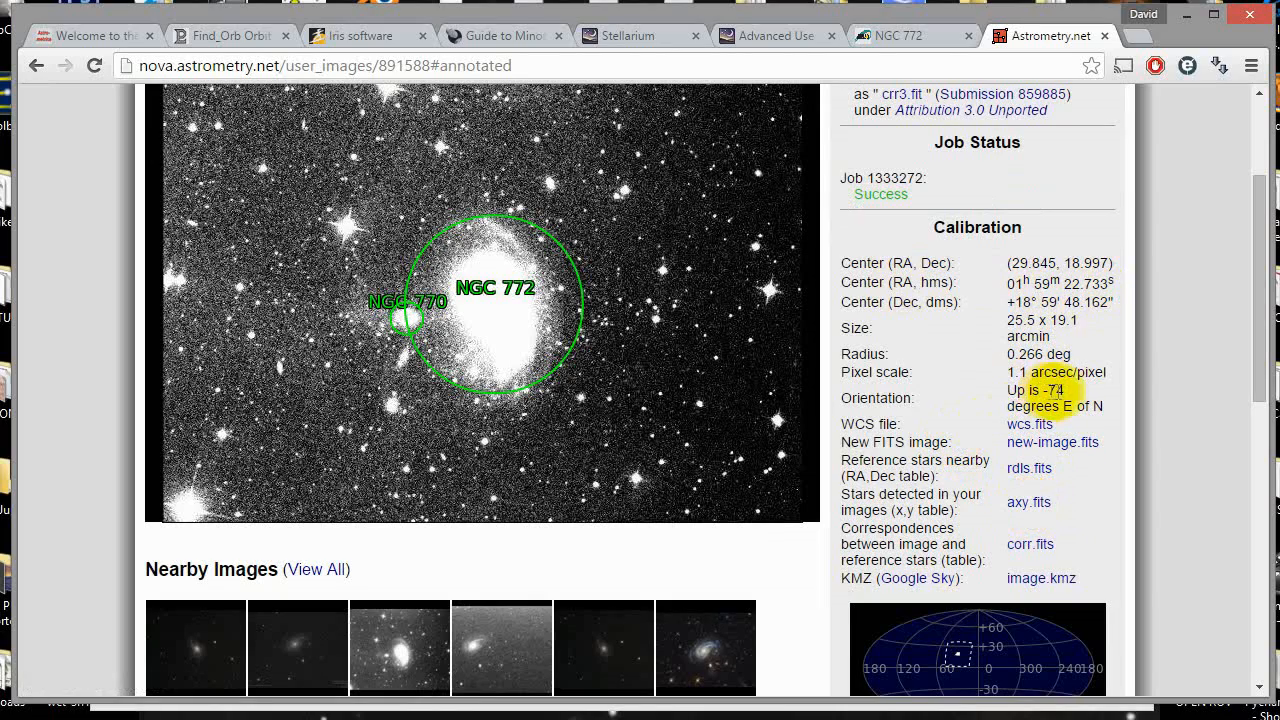
left_click(1018, 523)
scroll(1016, 525, "down", 1)
scroll(1016, 525, "up", 1)
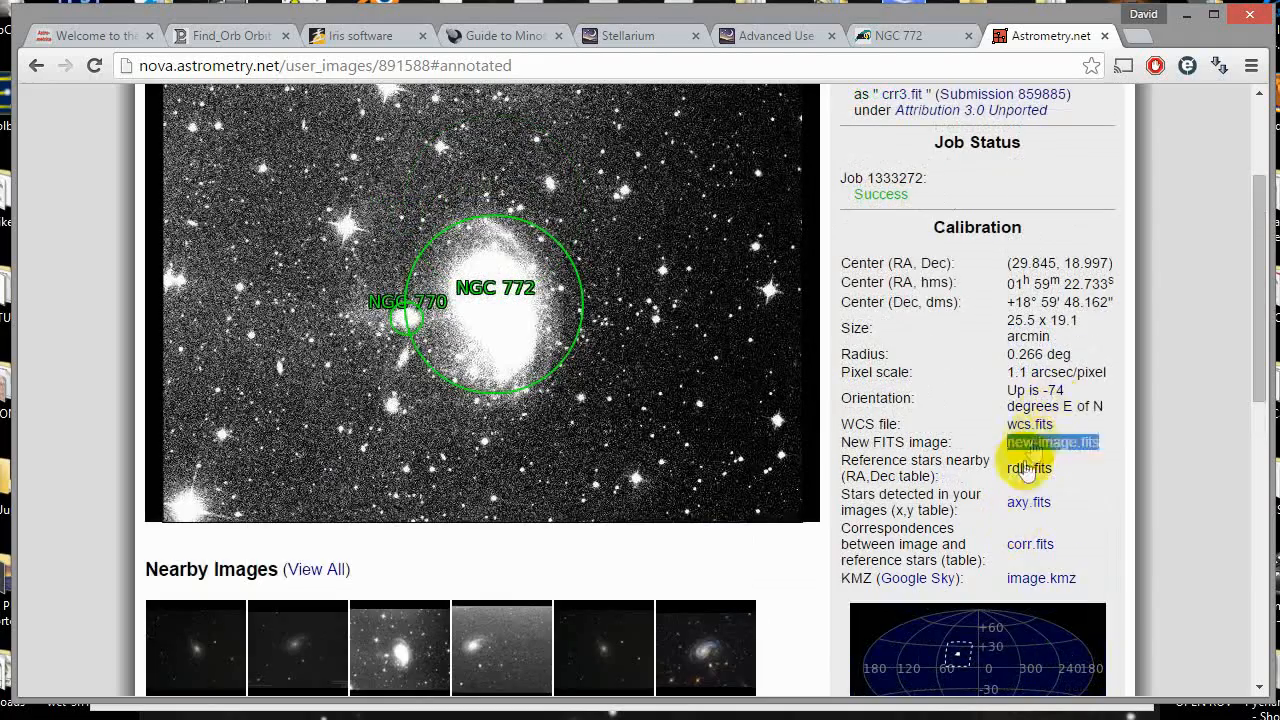
double_click(1012, 470)
scroll(1012, 470, "up", 1)
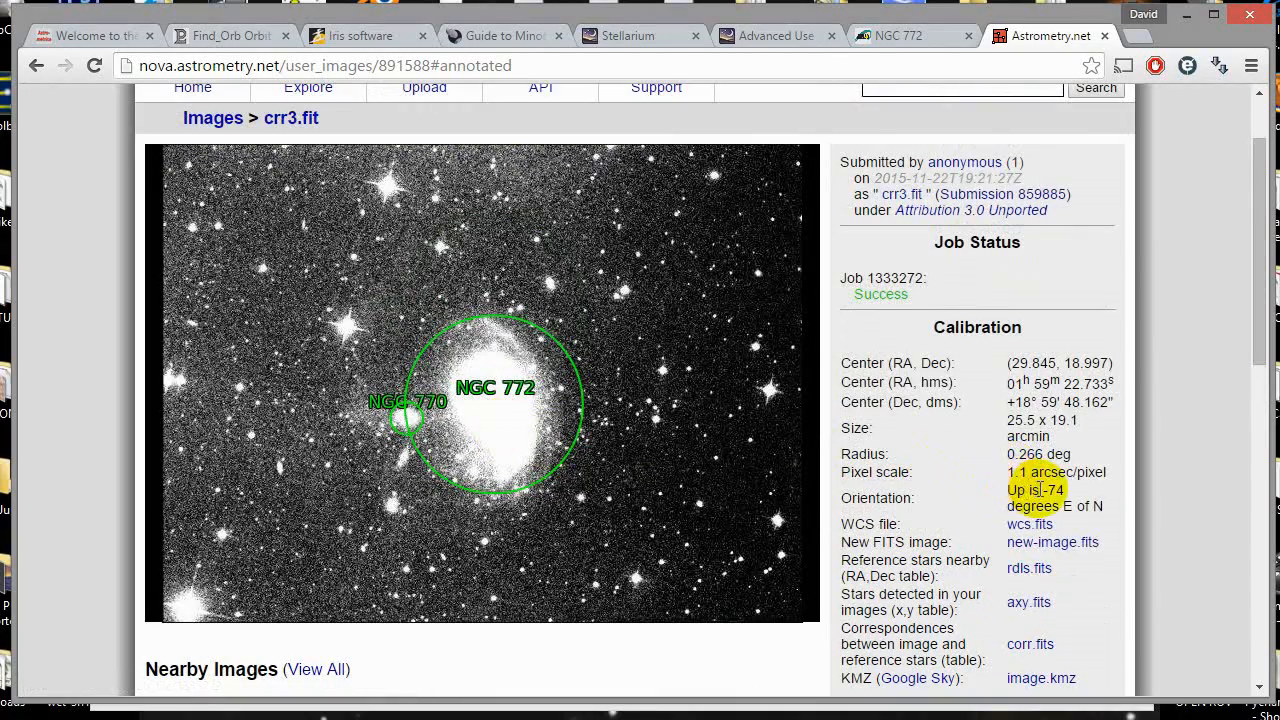
left_click(1187, 17)
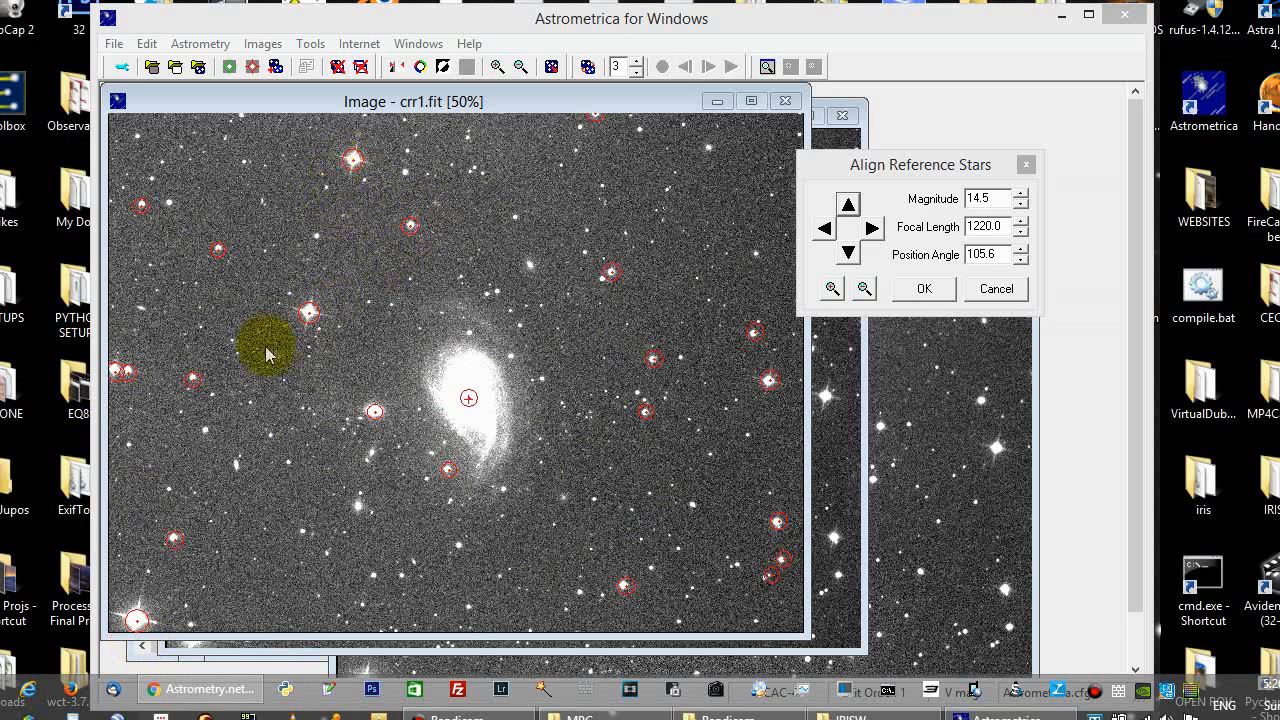
Confirm the reference star alignment, review the data reduction results for the images, and close the results table.
left_click(926, 288)
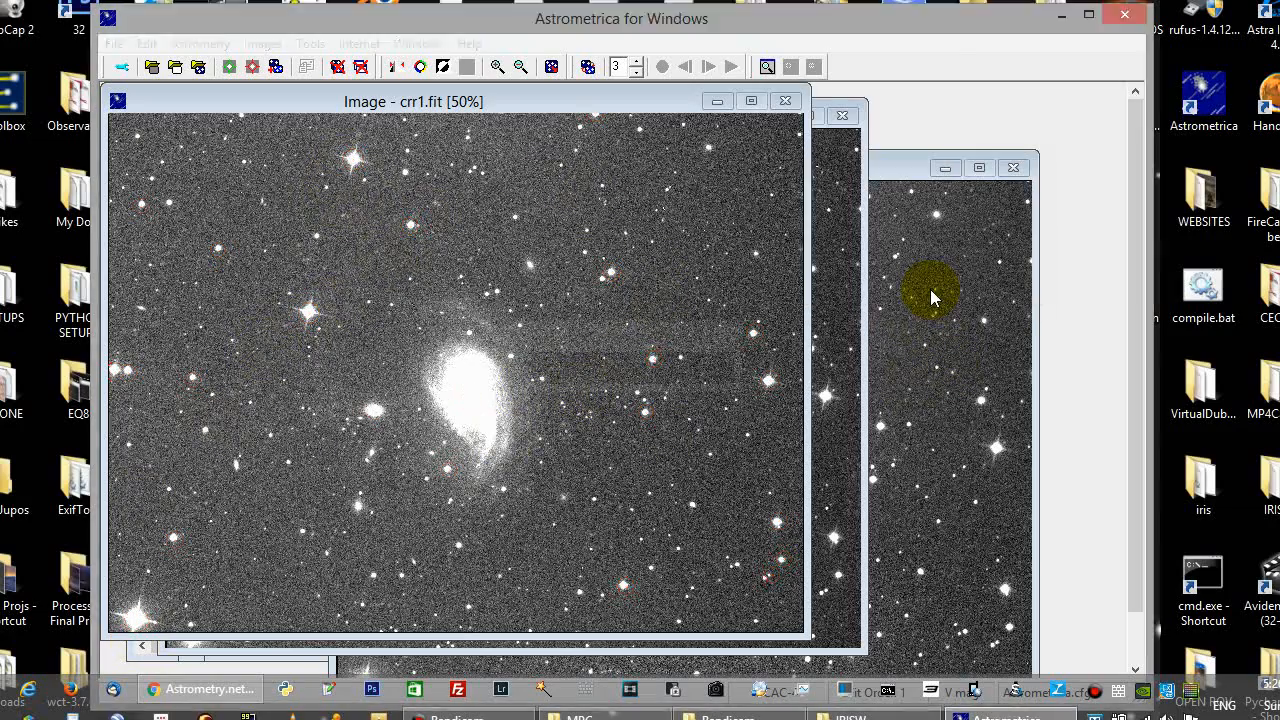
left_click_drag(697, 518, 677, 384)
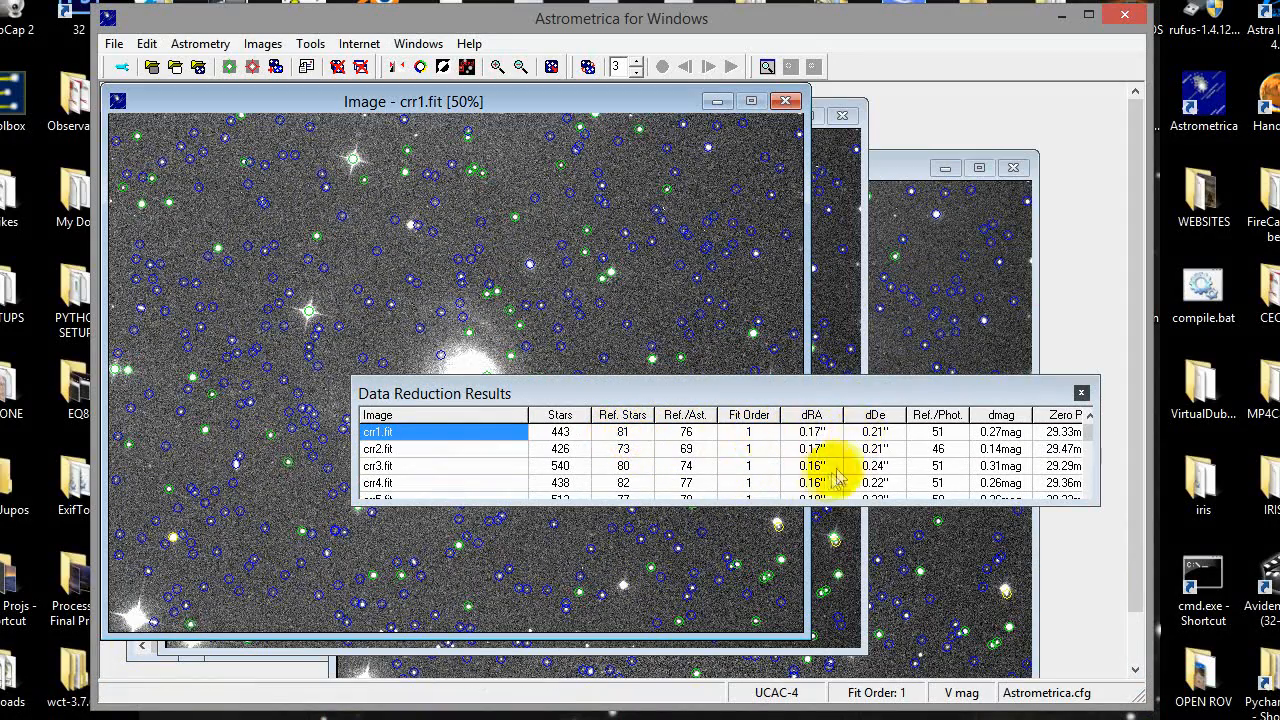
left_click_drag(589, 393, 459, 445)
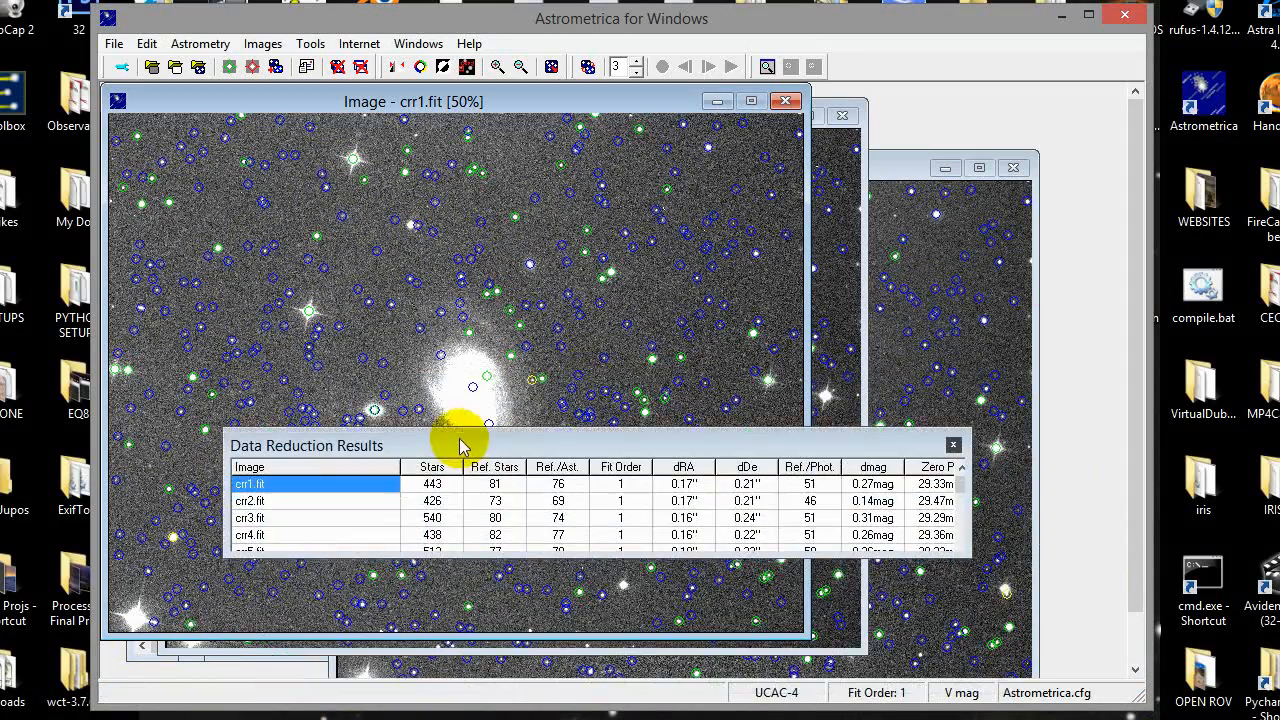
left_click(953, 445)
Rearrange the reduced image windows and start blinking the images.
left_click_drag(620, 105, 658, 121)
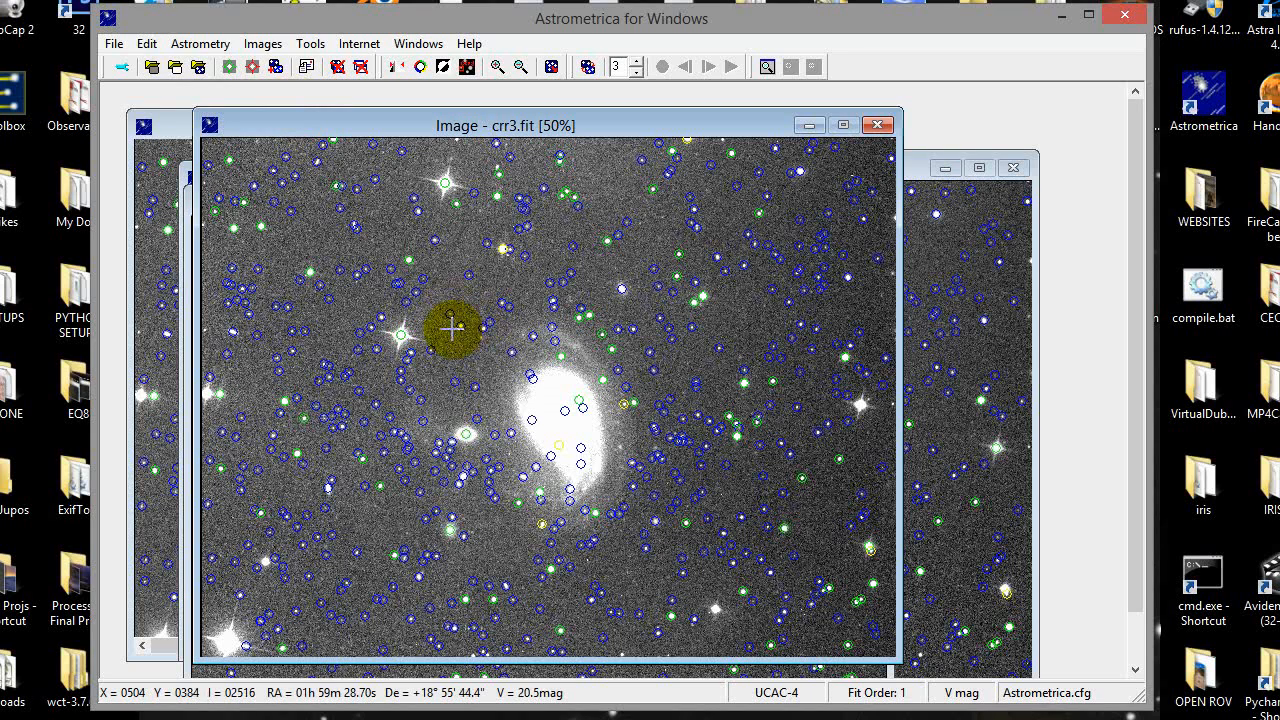
left_click(265, 50)
mouse_move(299, 51)
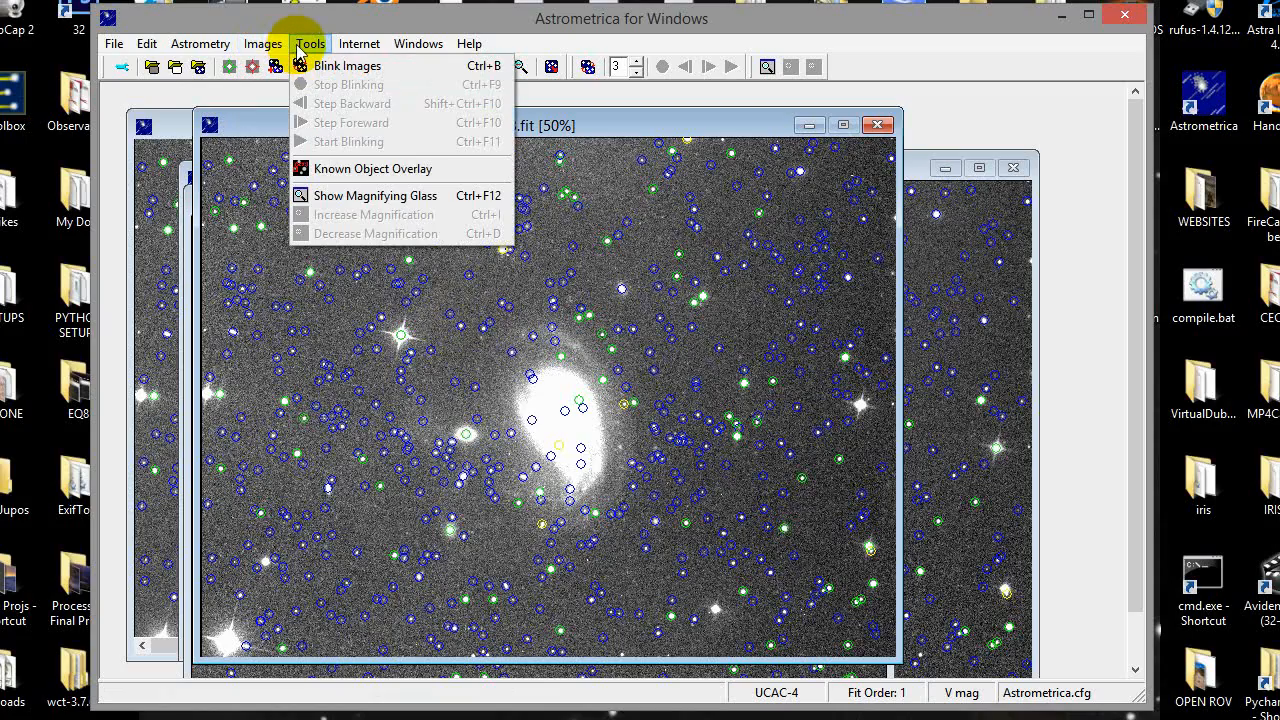
left_click(320, 66)
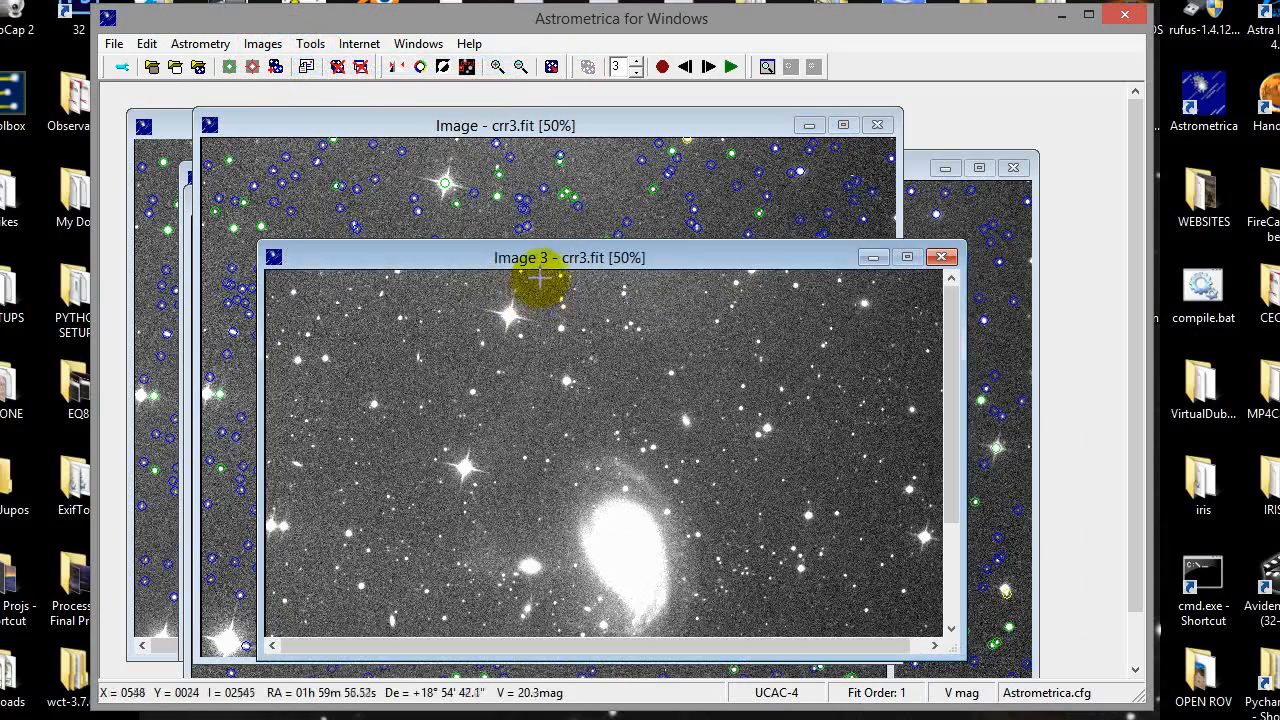
Reposition and enlarge the blink window, and zoom in to inspect the star field around the galaxy.
left_click_drag(544, 263, 443, 100)
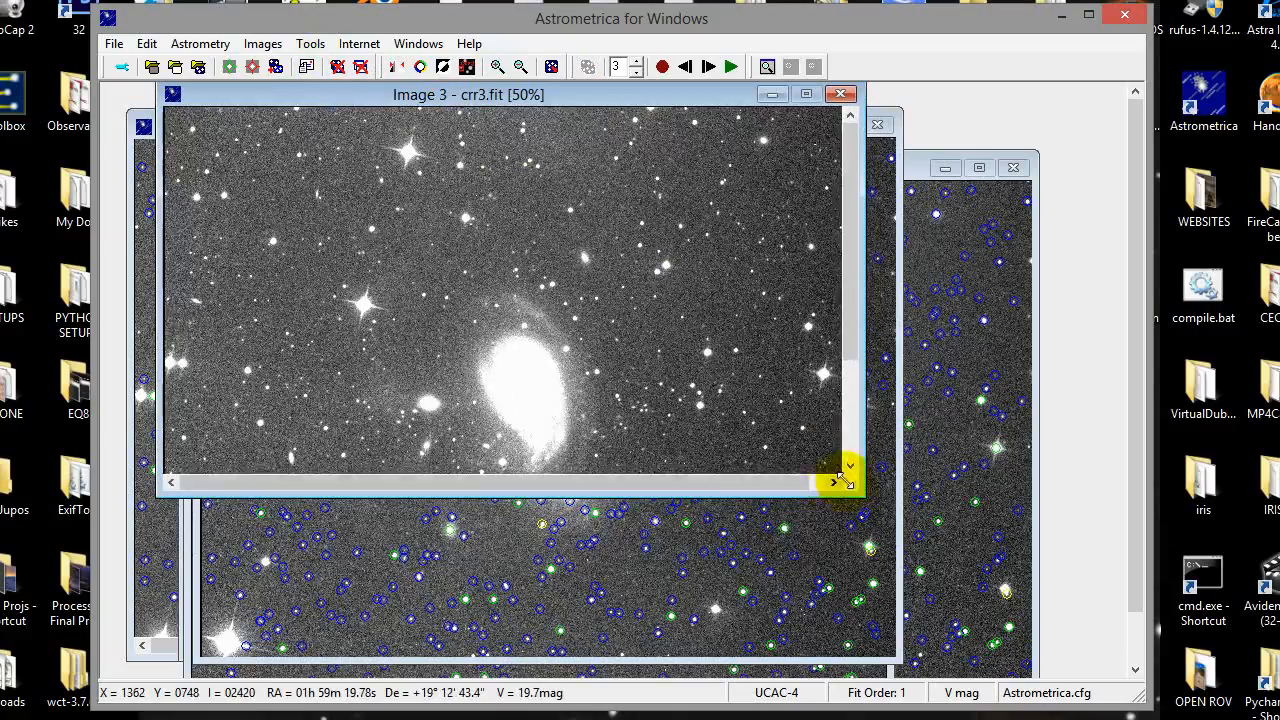
left_click_drag(842, 482, 1057, 651)
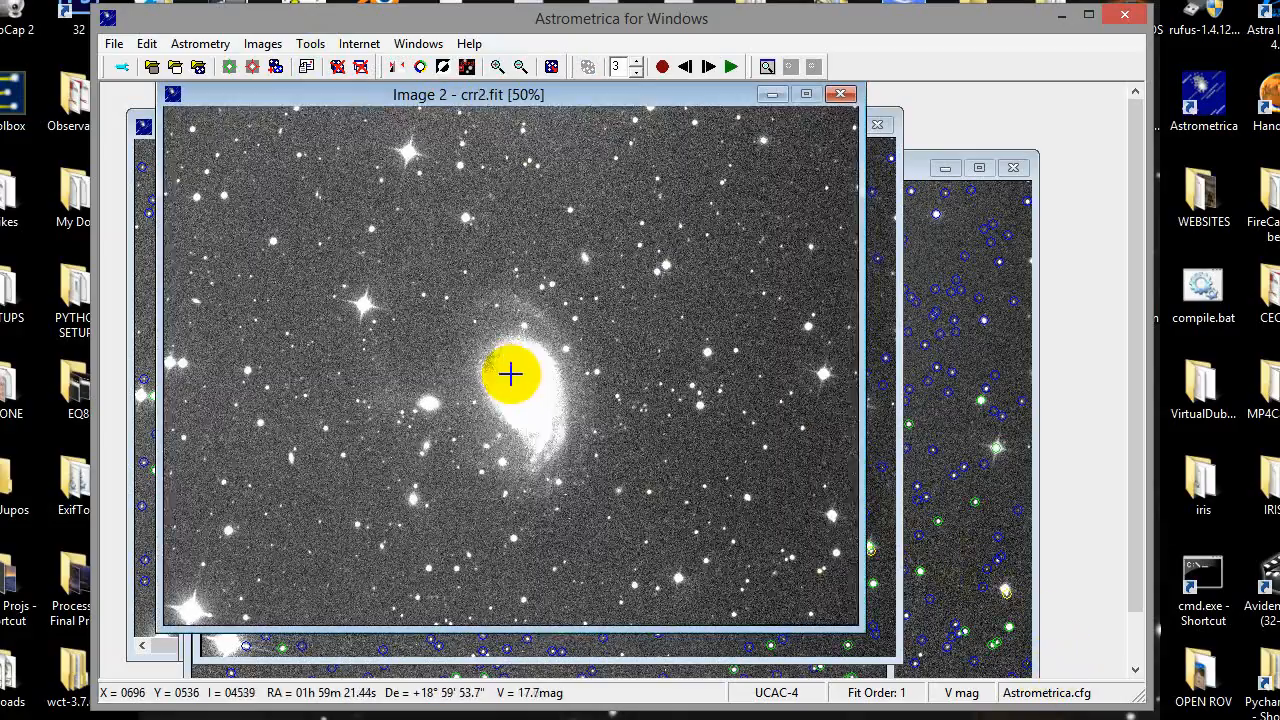
left_click(497, 66)
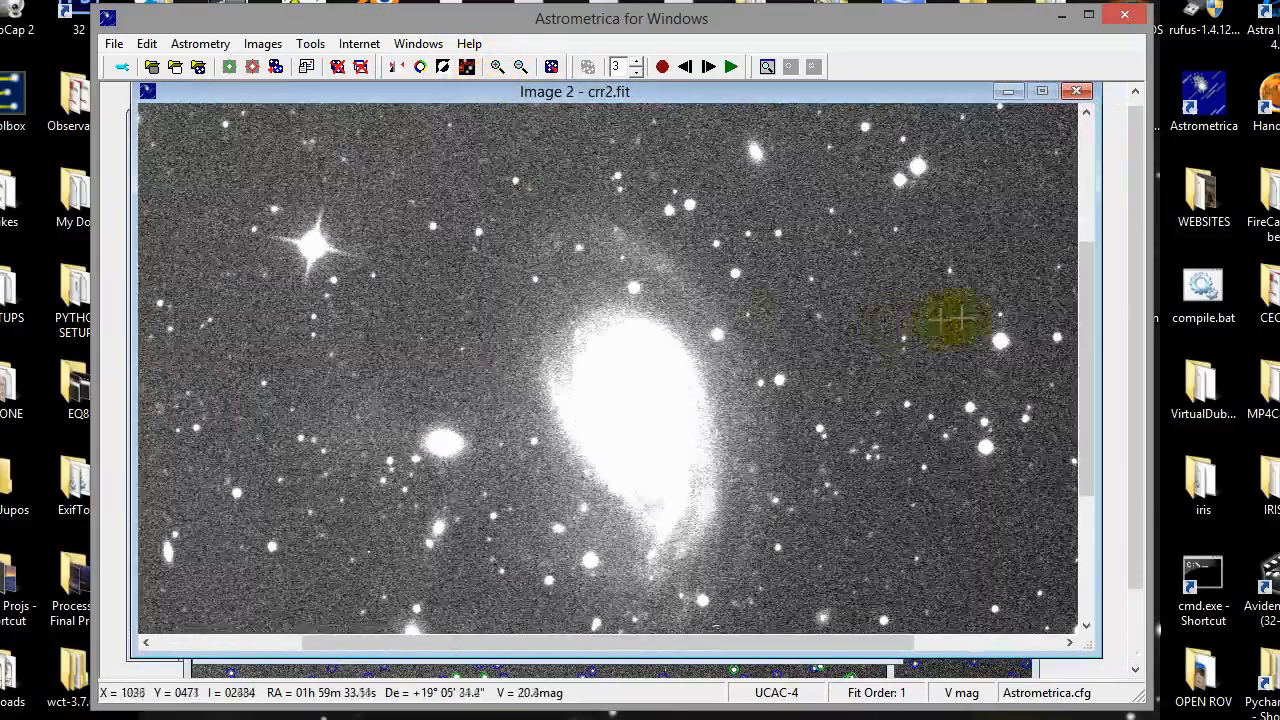
scroll(1090, 205, "up", 3)
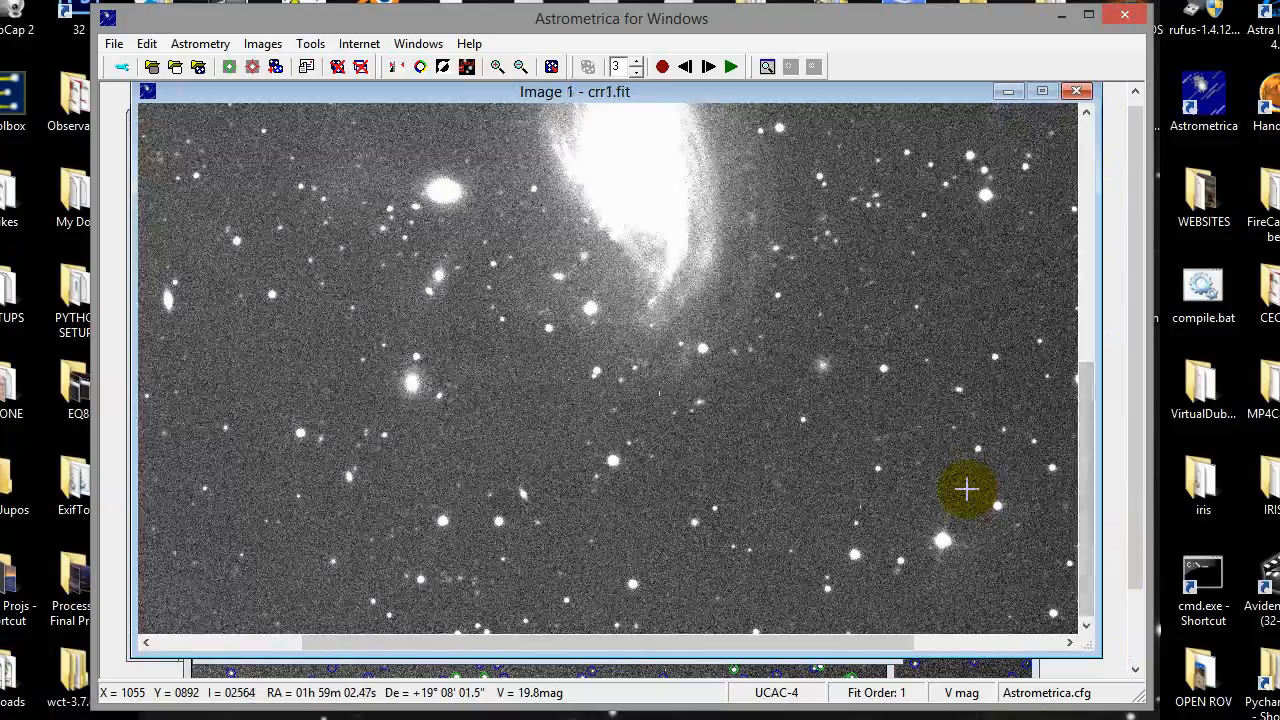
Scan the blinking star field around and above the galaxy for moving objects, then stop the blinking.
scroll(1088, 460, "up", 3)
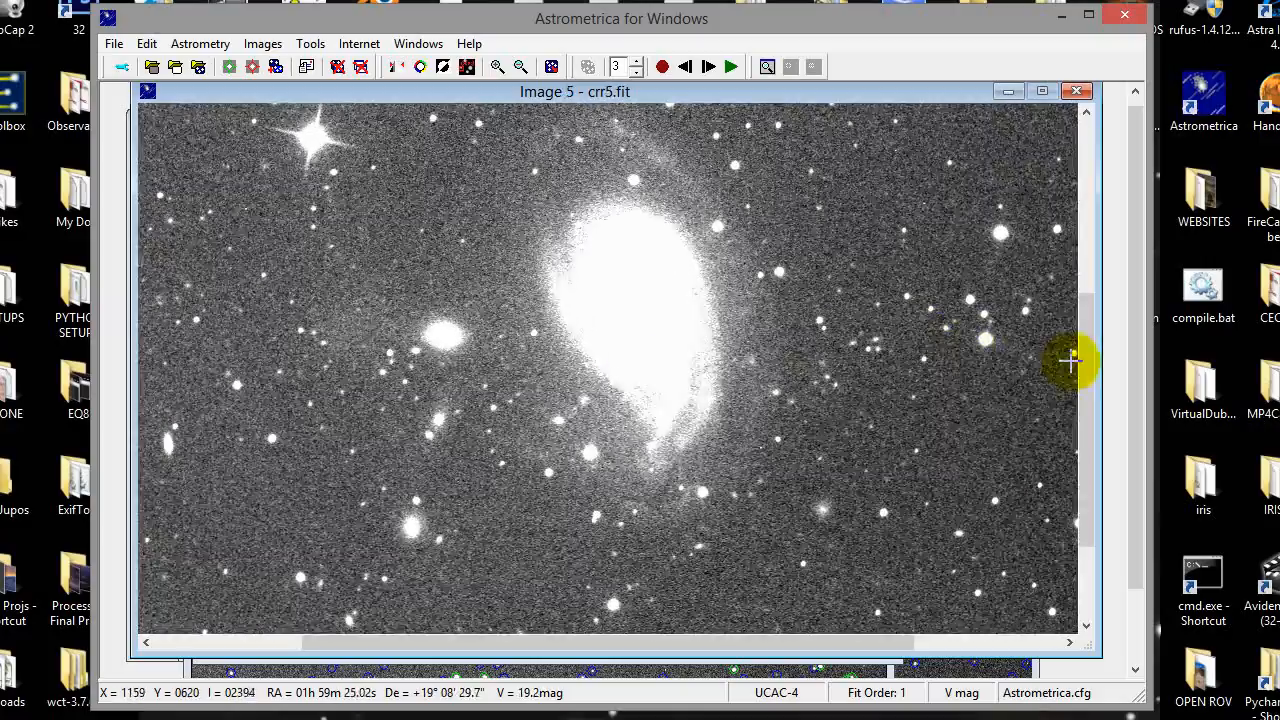
left_click_drag(1090, 368, 1090, 444)
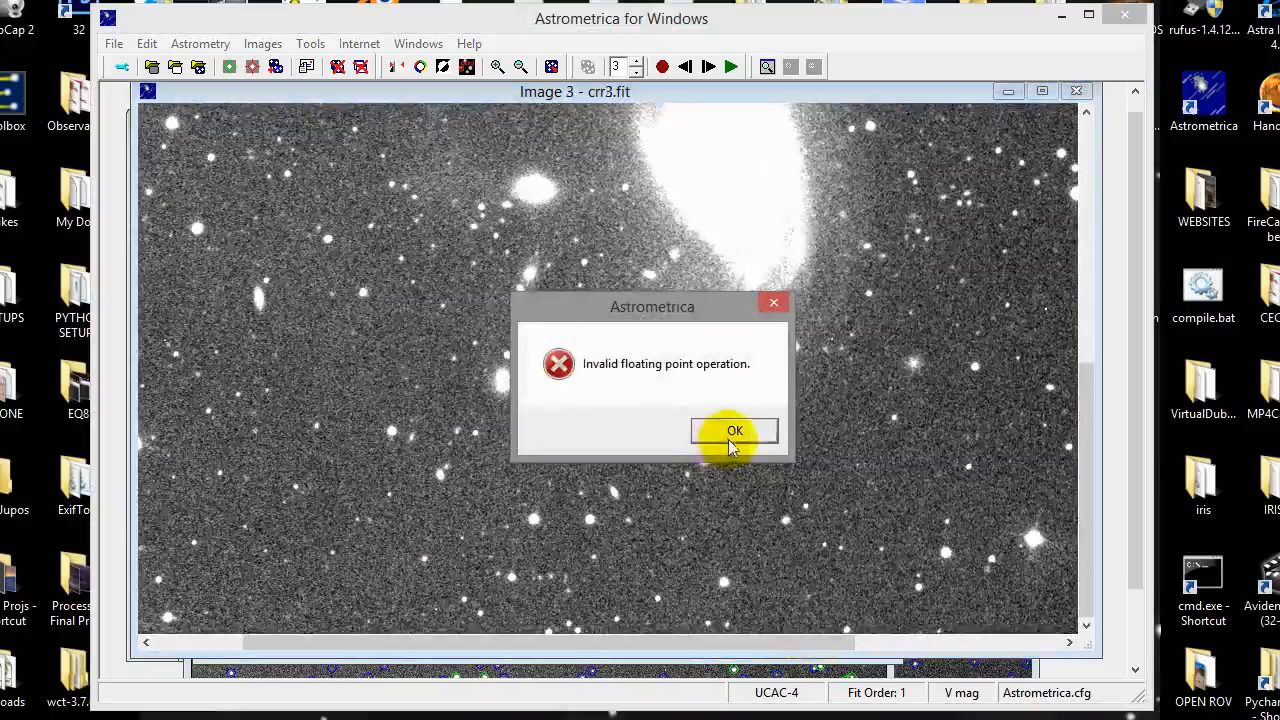
left_click(731, 438)
left_click_drag(826, 645, 957, 628)
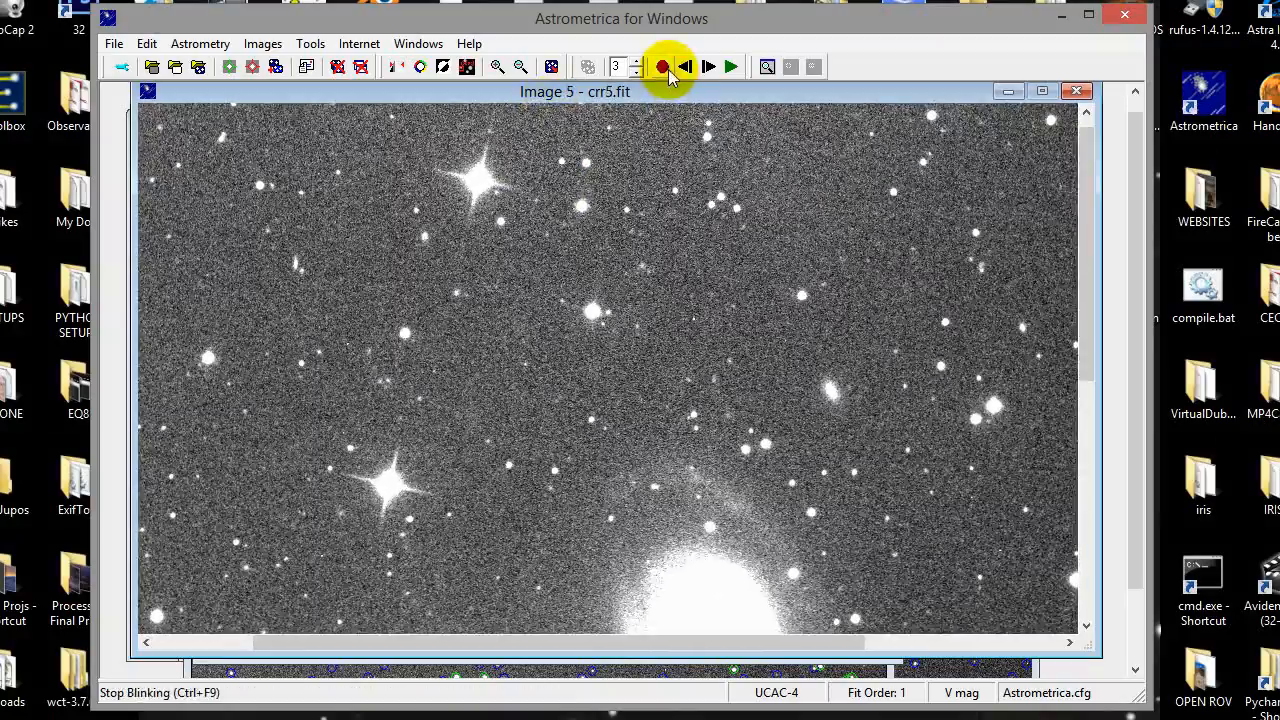
left_click(668, 70)
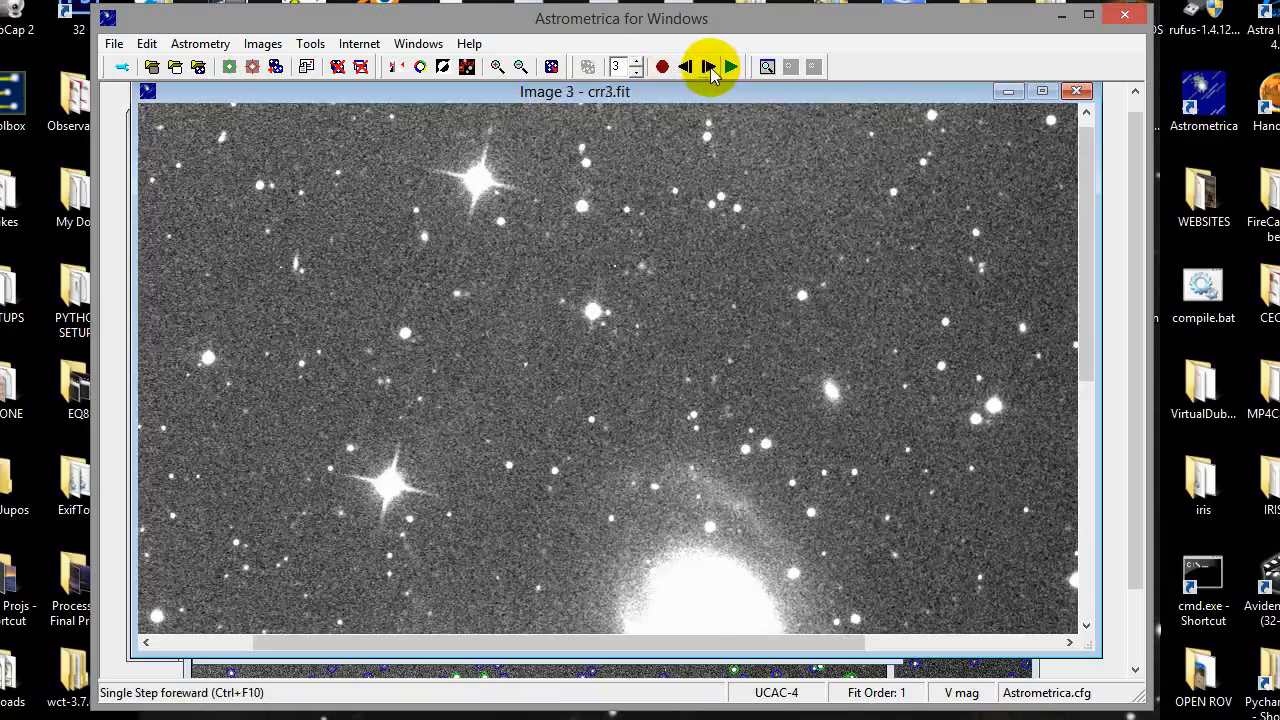
Step backward and forward through the crr images one frame at a time to examine the moving object beside the bright spiked star.
left_click(713, 75)
left_click(686, 66)
left_click(686, 66)
left_click(686, 66)
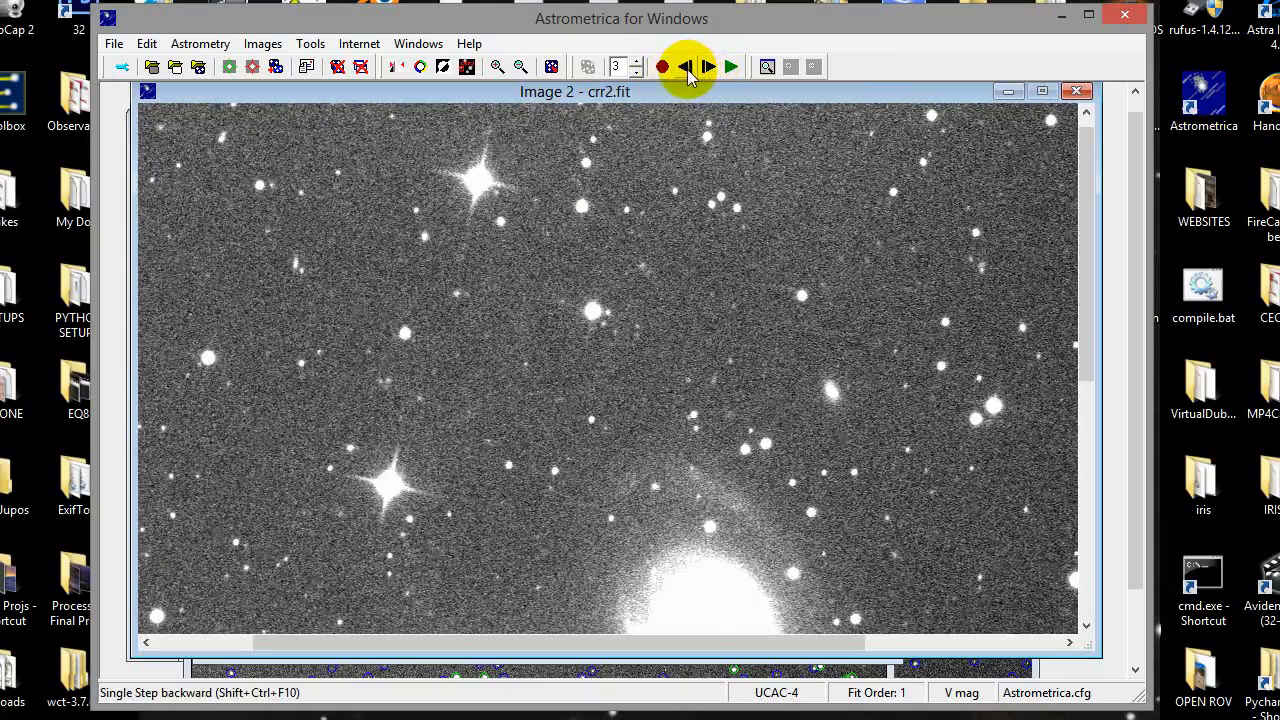
left_click(708, 70)
left_click(708, 70)
left_click(708, 70)
left_click(708, 70)
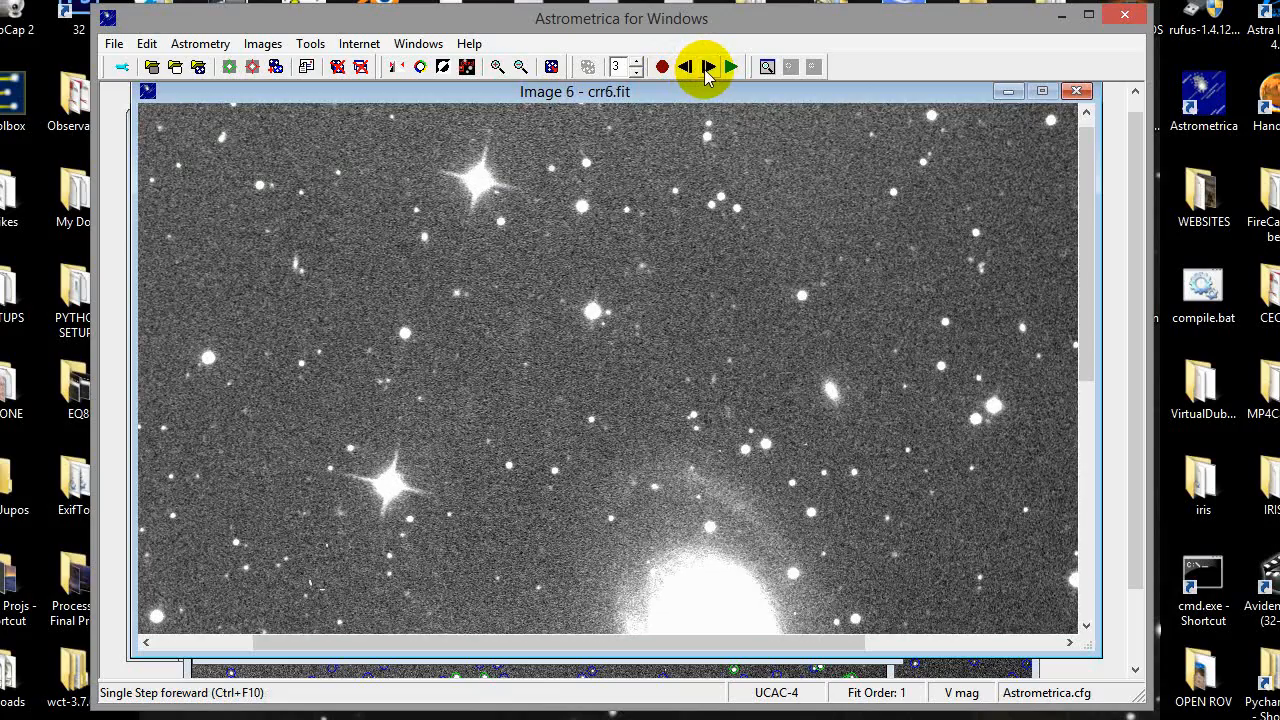
left_click(708, 70)
left_click(708, 70)
left_click(708, 70)
left_click(708, 70)
left_click(708, 70)
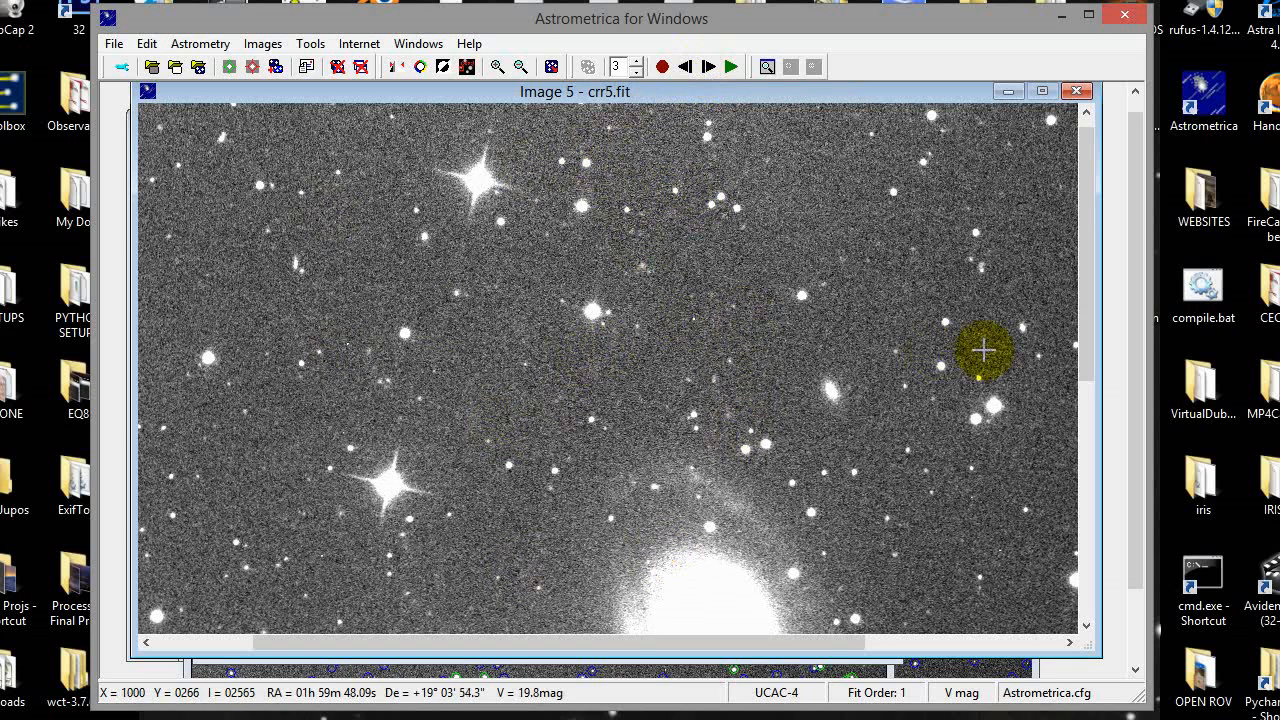
Check the moving object's verification data in crr5.fit without accepting it, and turn on the known object overlay.
left_click(563, 161)
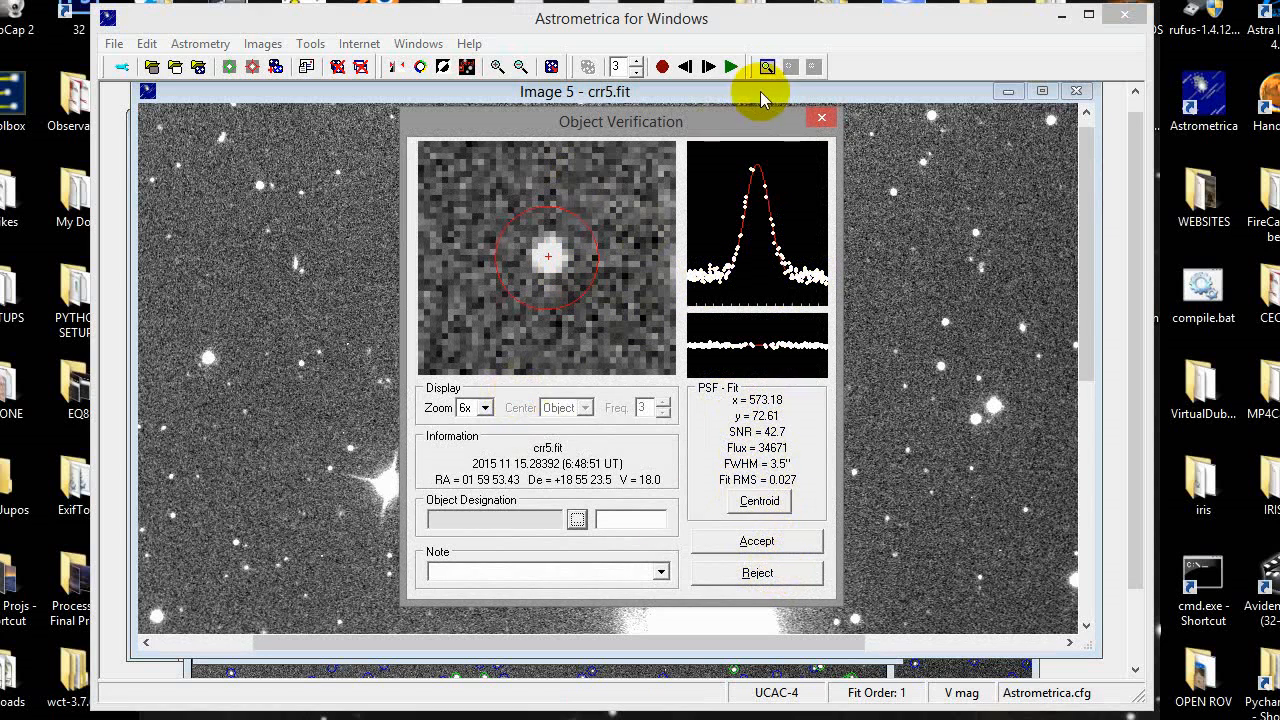
left_click(822, 118)
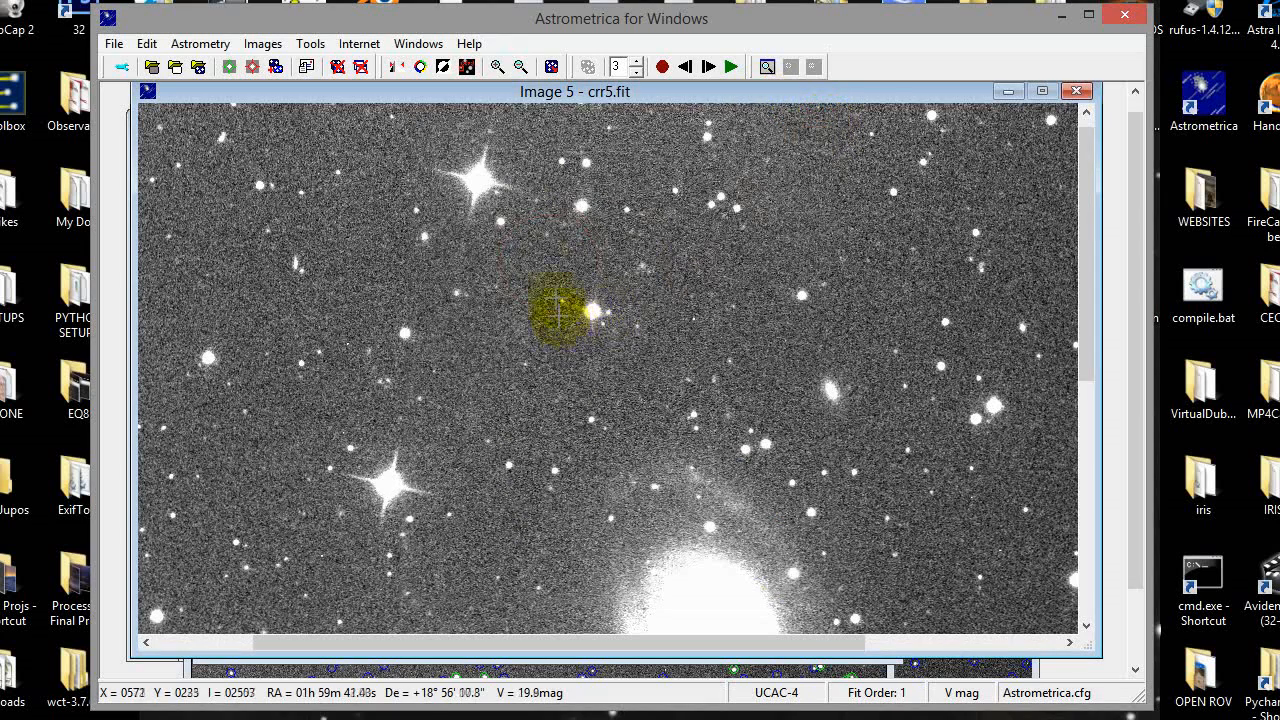
left_click(360, 43)
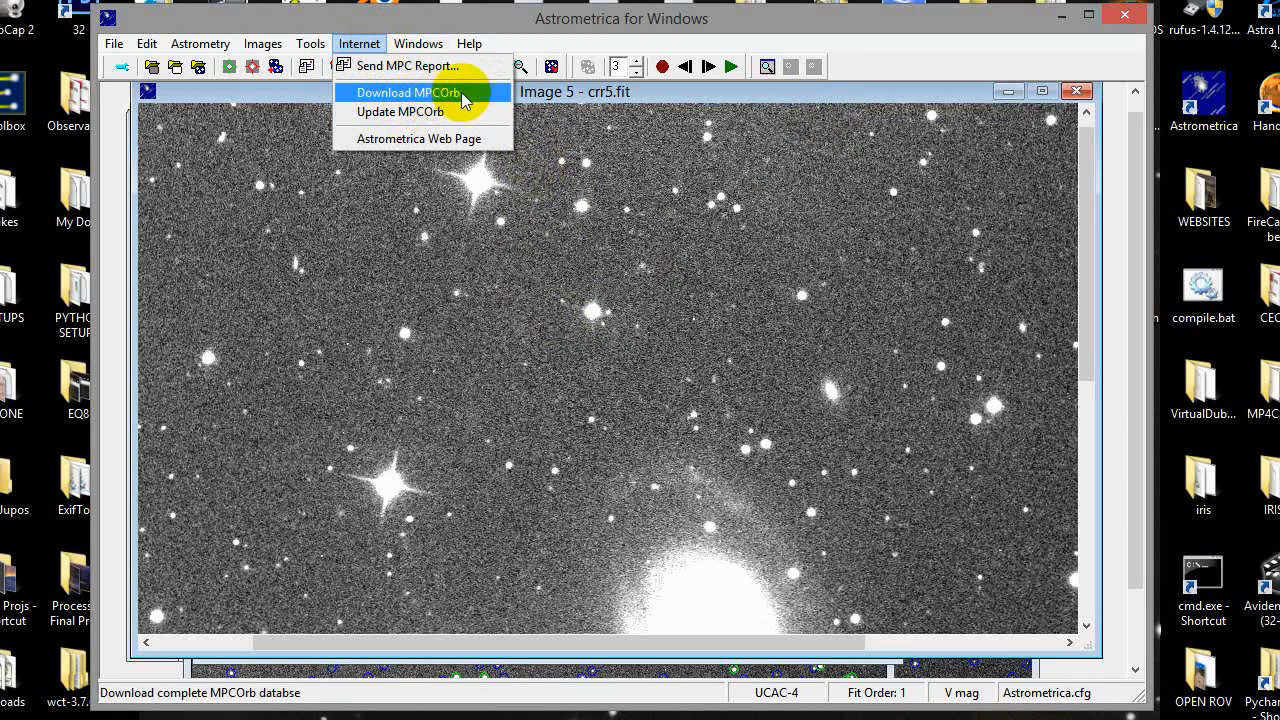
mouse_move(313, 40)
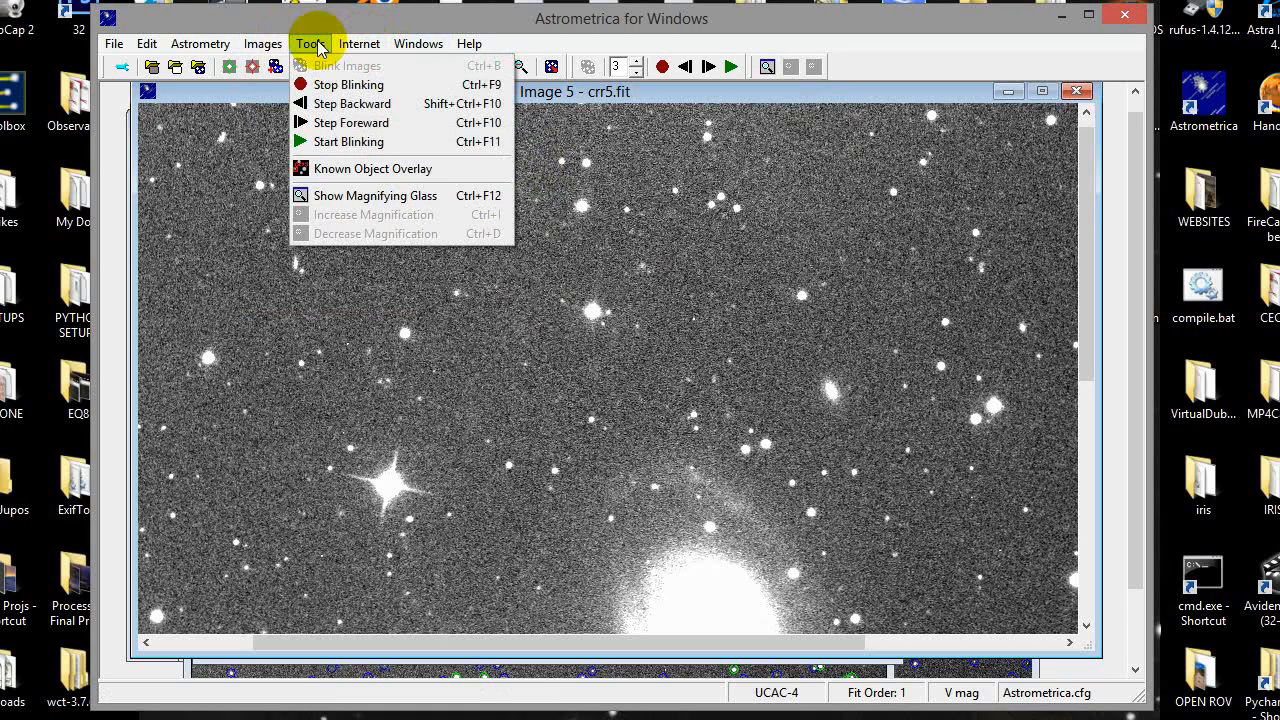
left_click(380, 178)
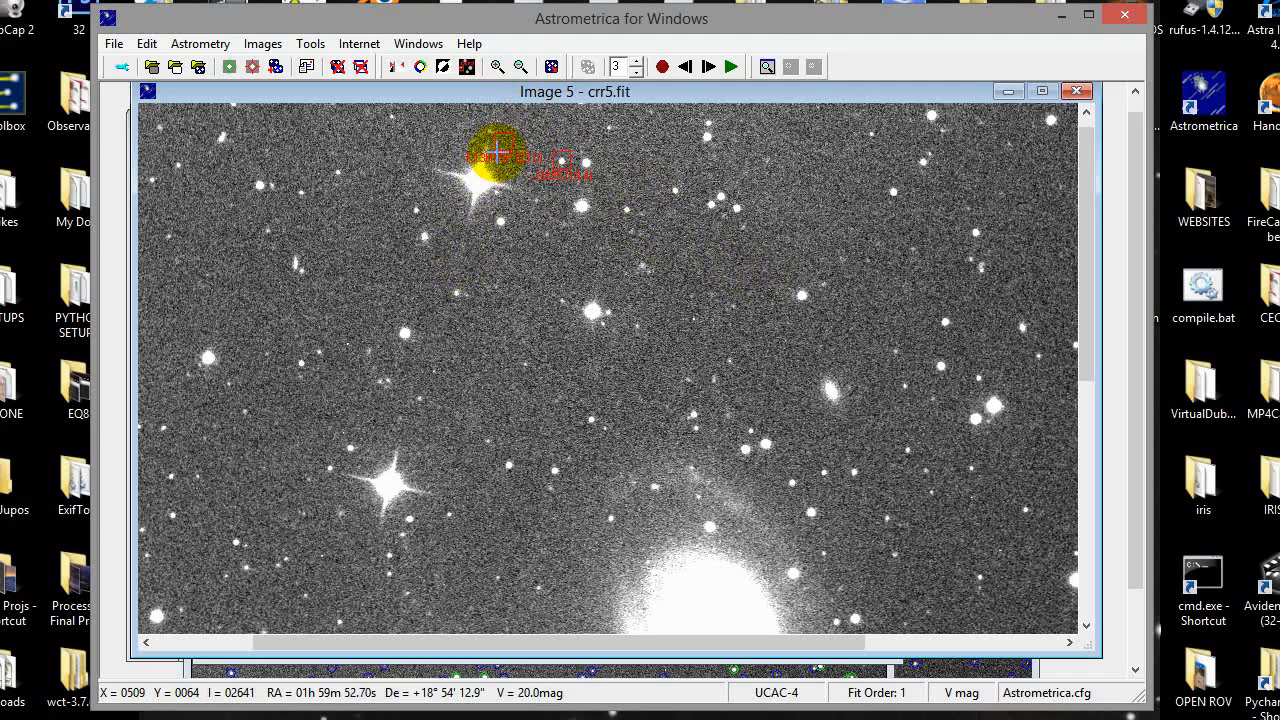
Step repeatedly through the overlaid image series to compare the moving object with its marked known position, stopping at crr1.fit.
left_click(709, 66)
left_click(685, 68)
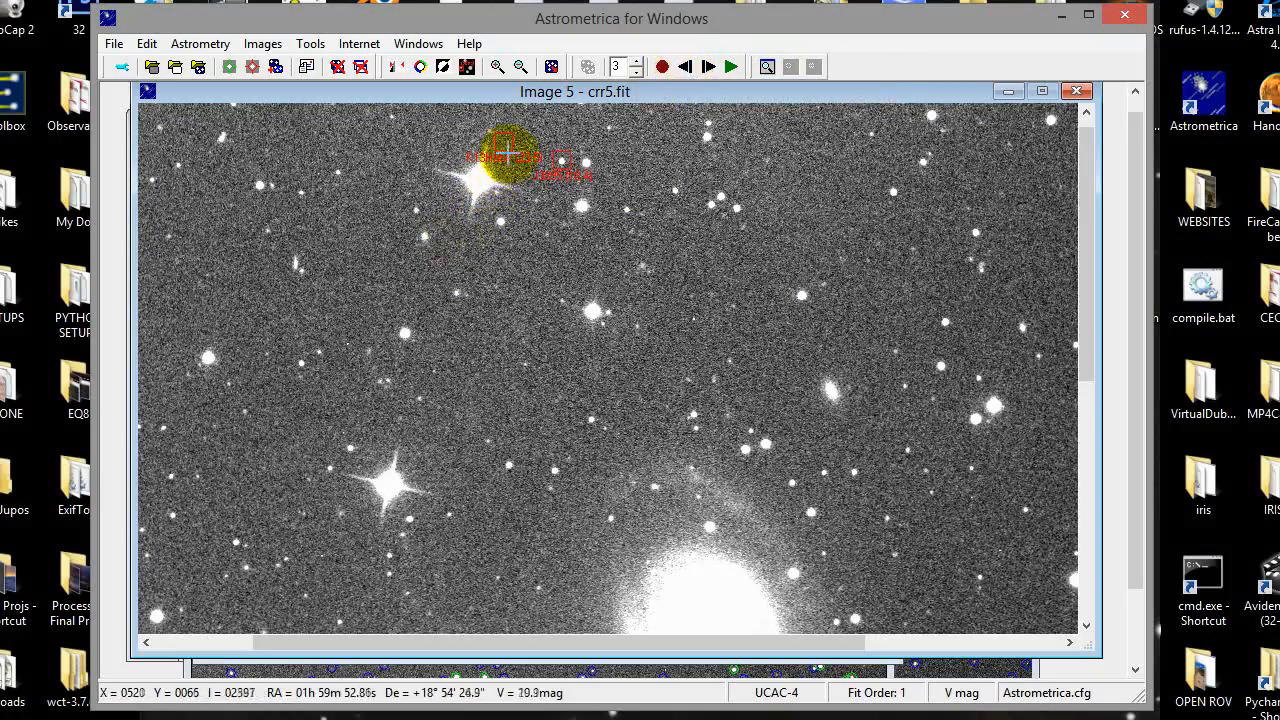
left_click(707, 68)
left_click(707, 68)
left_click(707, 69)
left_click(707, 68)
left_click(707, 68)
left_click(707, 68)
left_click(707, 68)
left_click(707, 68)
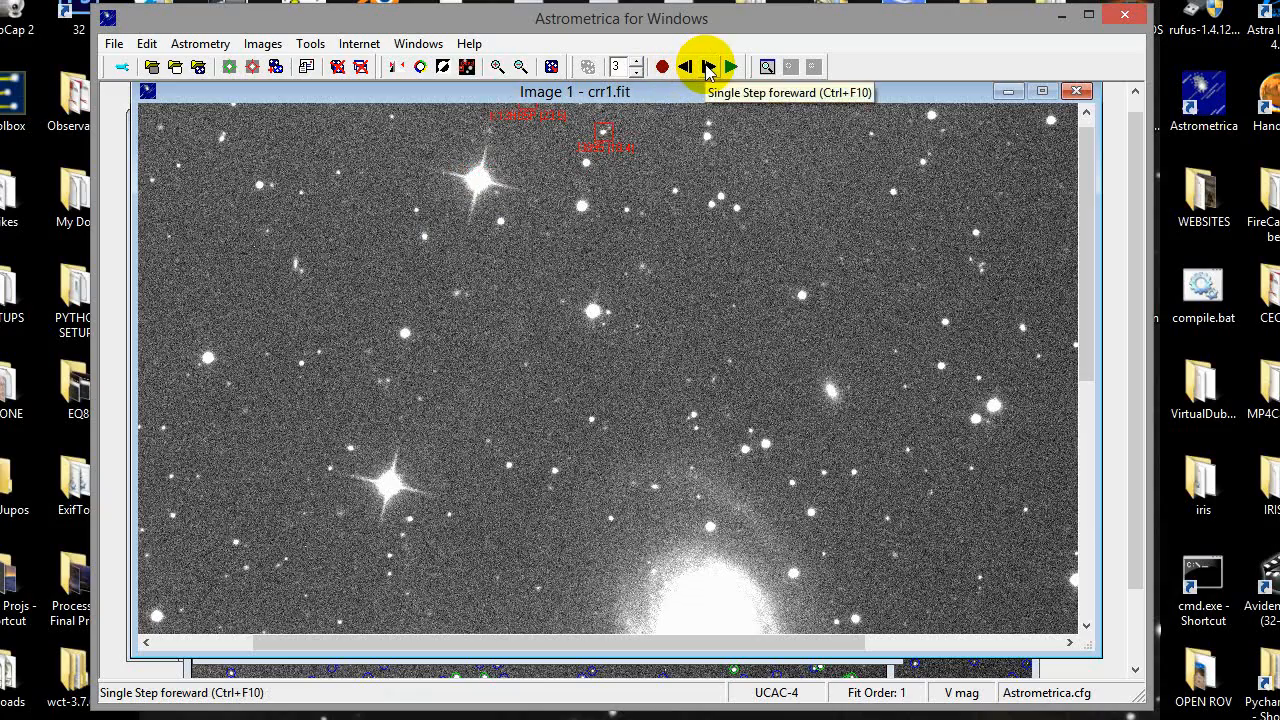
left_click(707, 68)
left_click(707, 69)
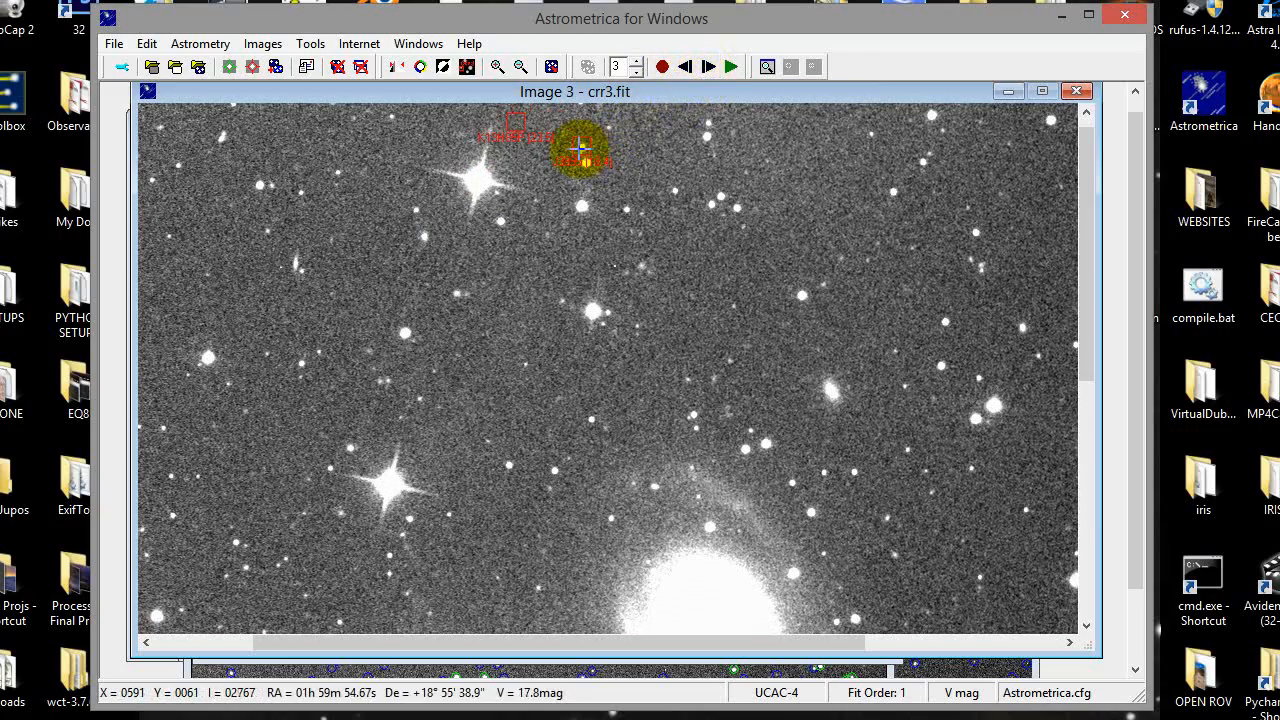
left_click(707, 68)
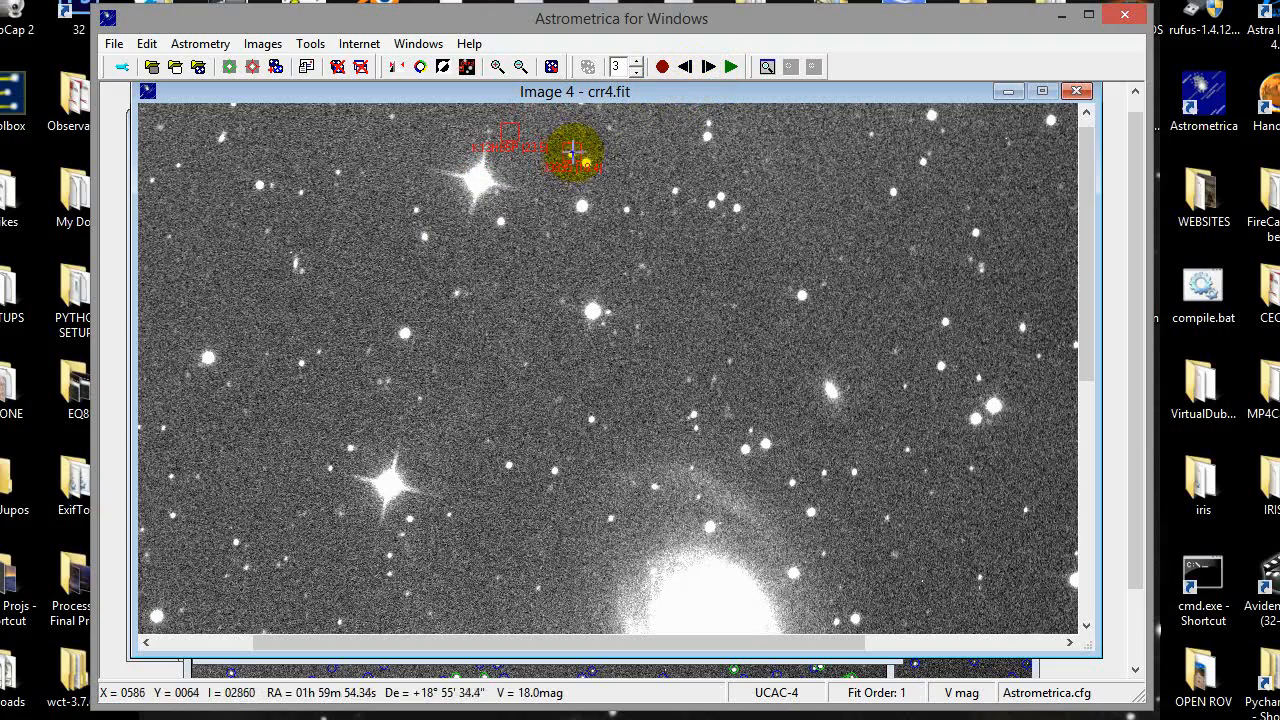
left_click(707, 67)
left_click(708, 68)
left_click(708, 68)
left_click(709, 70)
left_click(709, 68)
left_click(709, 68)
left_click(709, 68)
left_click(709, 68)
left_click(709, 68)
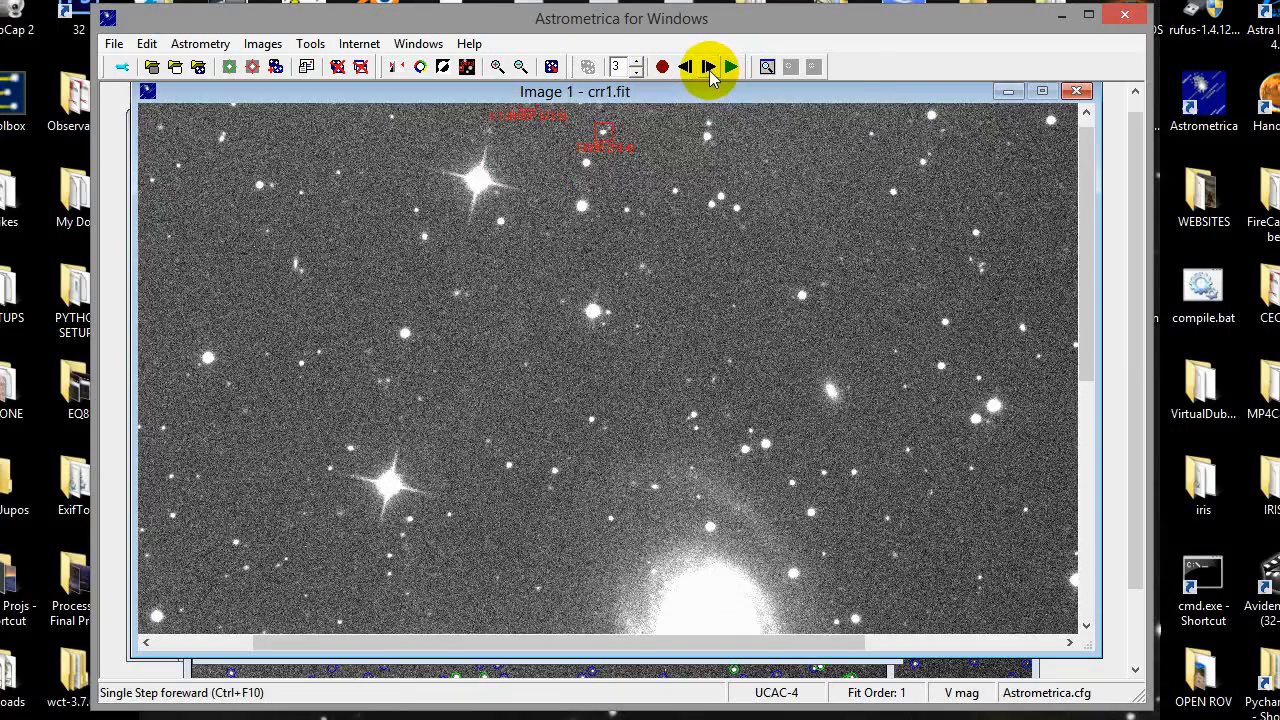
left_click(709, 68)
left_click(709, 68)
left_click(709, 68)
left_click(709, 68)
left_click(709, 68)
left_click(709, 68)
left_click(709, 68)
left_click(709, 68)
left_click(709, 68)
left_click(709, 68)
left_click(709, 68)
left_click(709, 68)
left_click(709, 68)
left_click(709, 68)
left_click(709, 68)
left_click(709, 68)
left_click(709, 68)
left_click(709, 68)
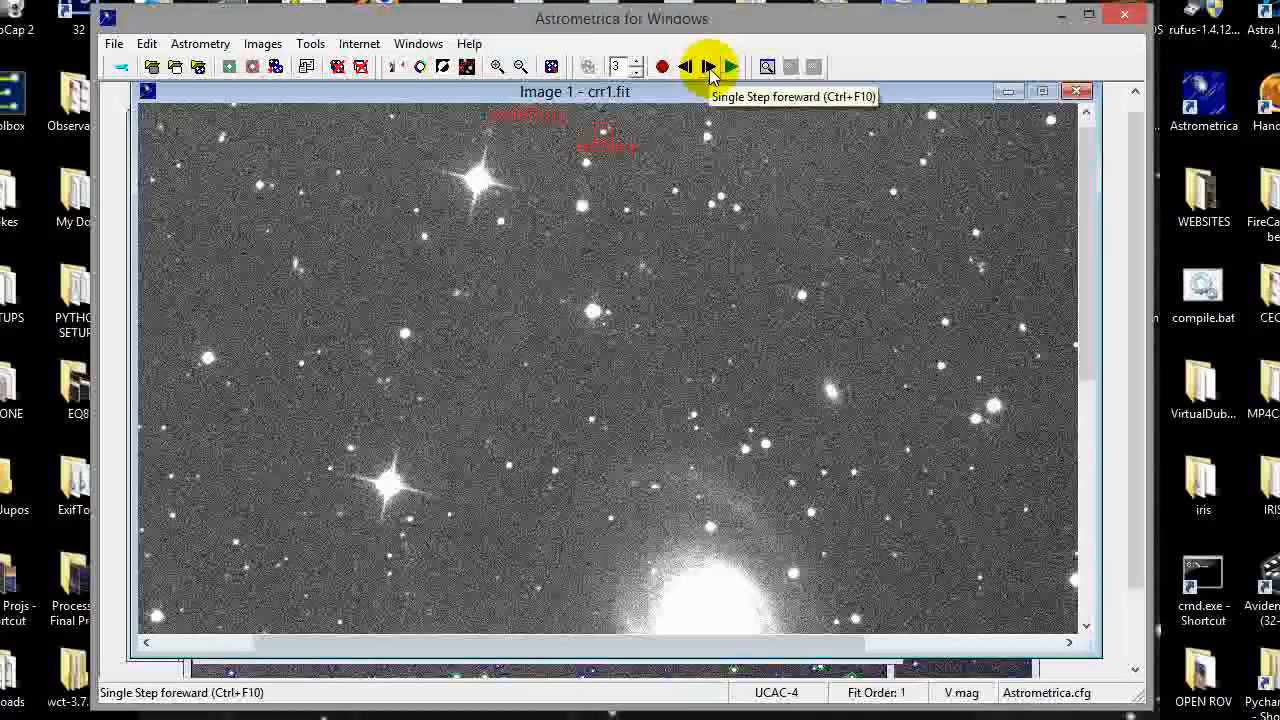
left_click(709, 68)
left_click(709, 68)
left_click(709, 68)
left_click(709, 68)
left_click(709, 68)
left_click(709, 68)
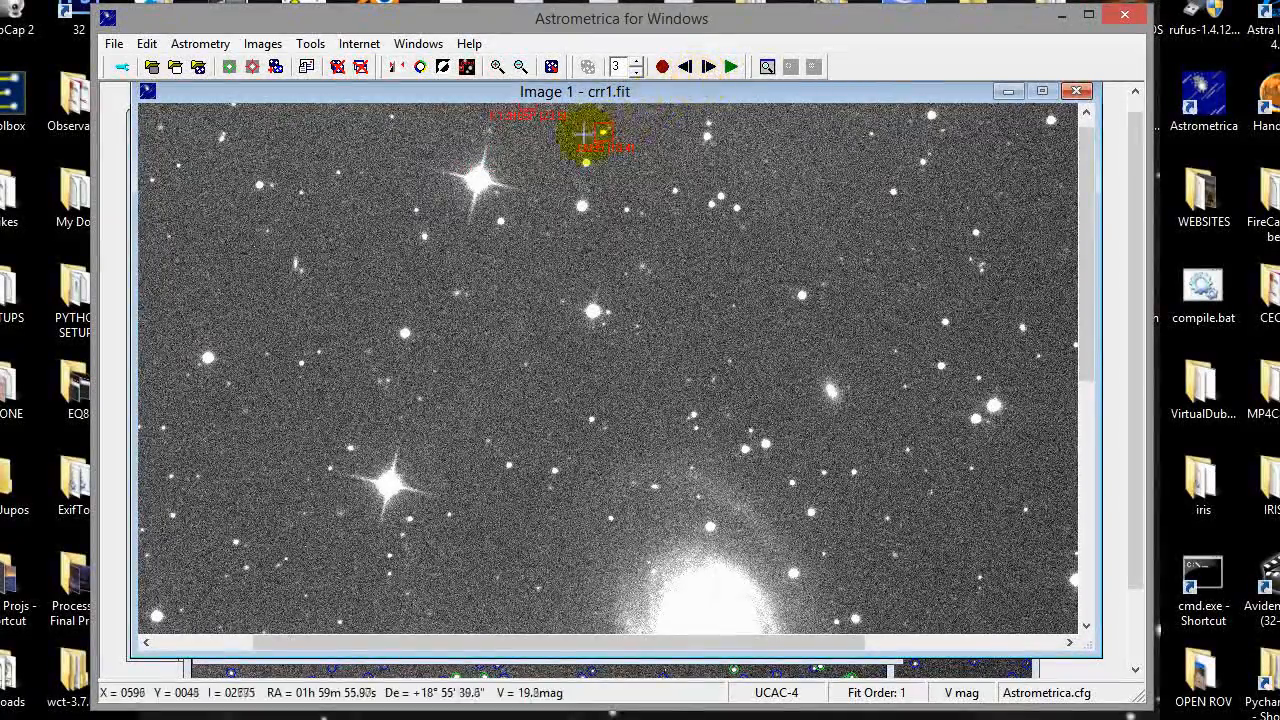
left_click(603, 133)
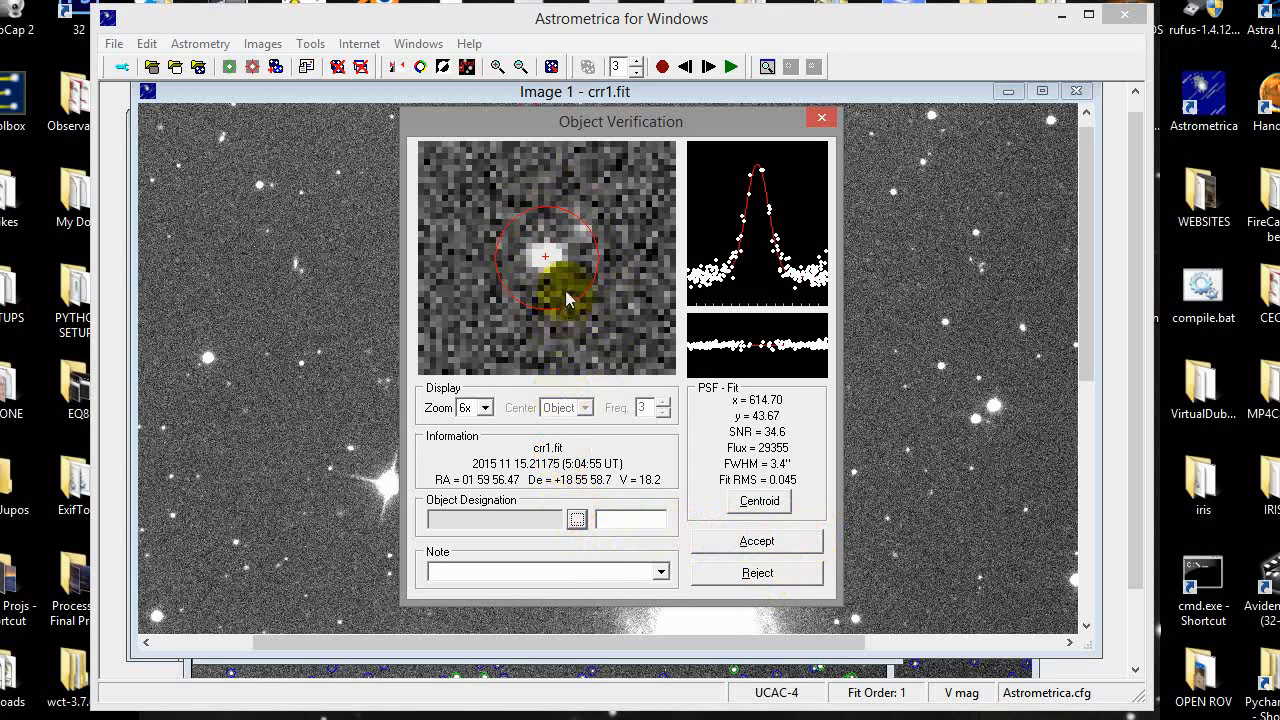
left_click(577, 519)
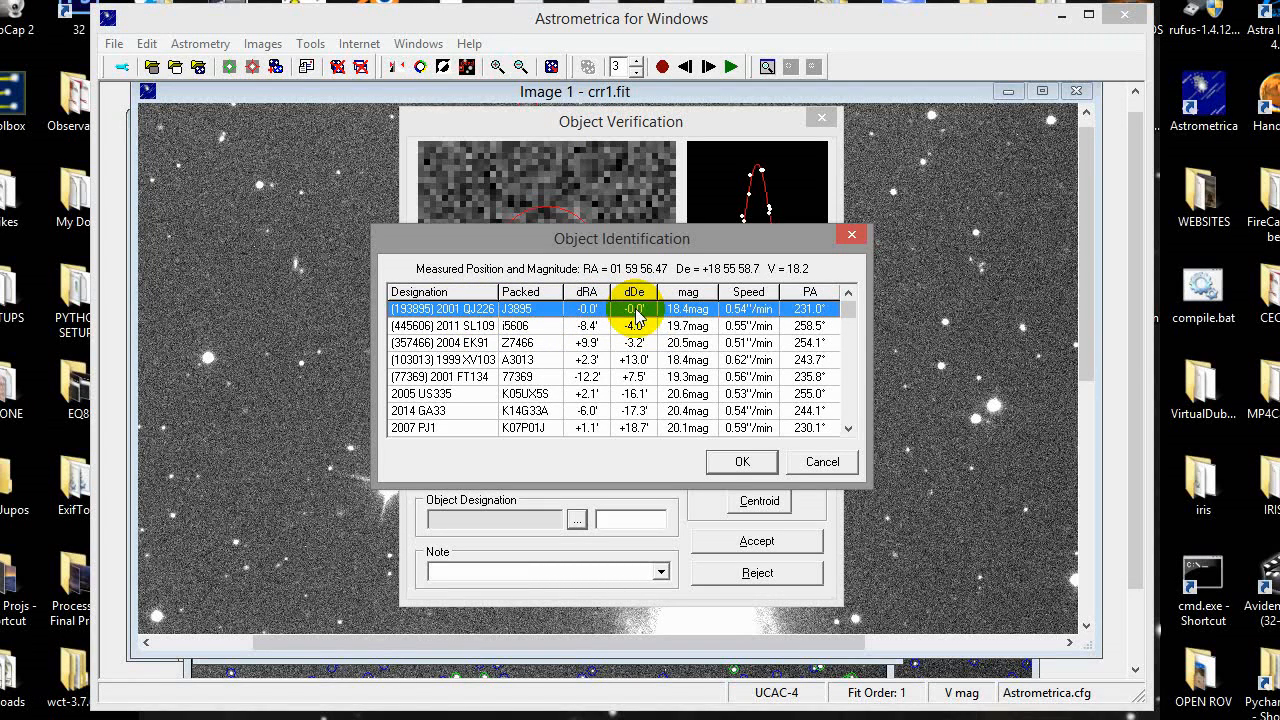
left_click(741, 461)
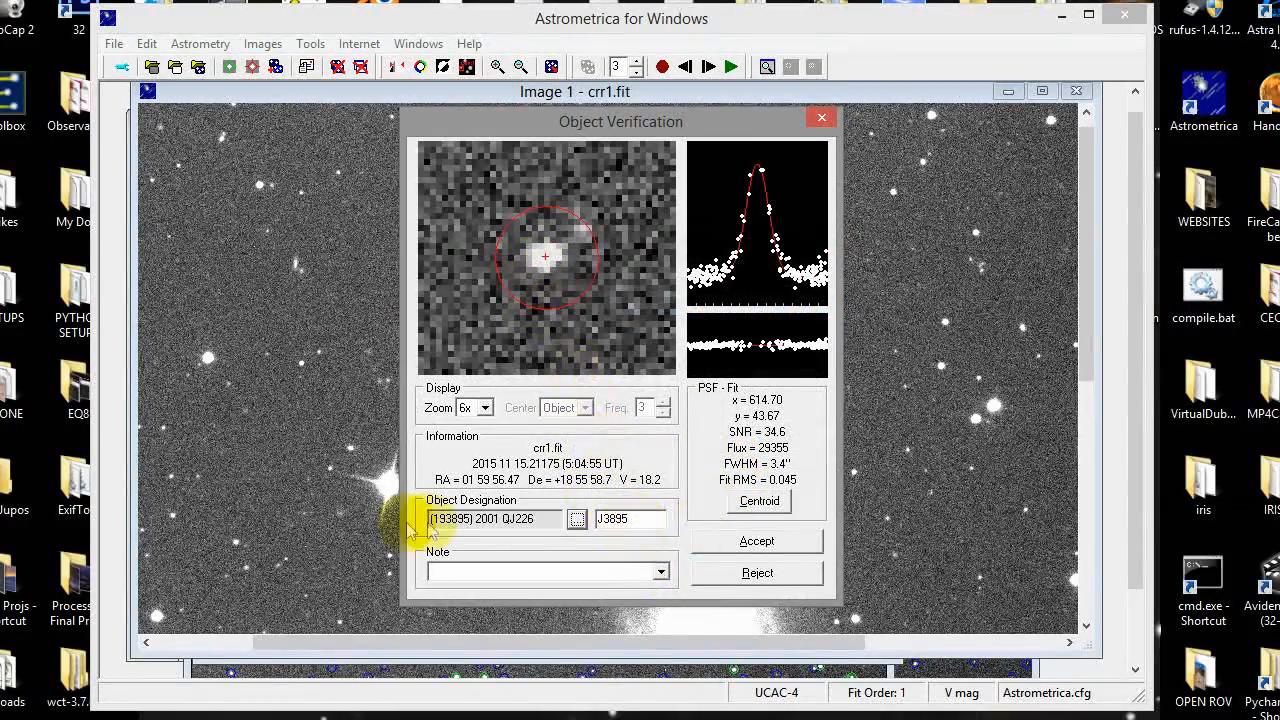
left_click(766, 540)
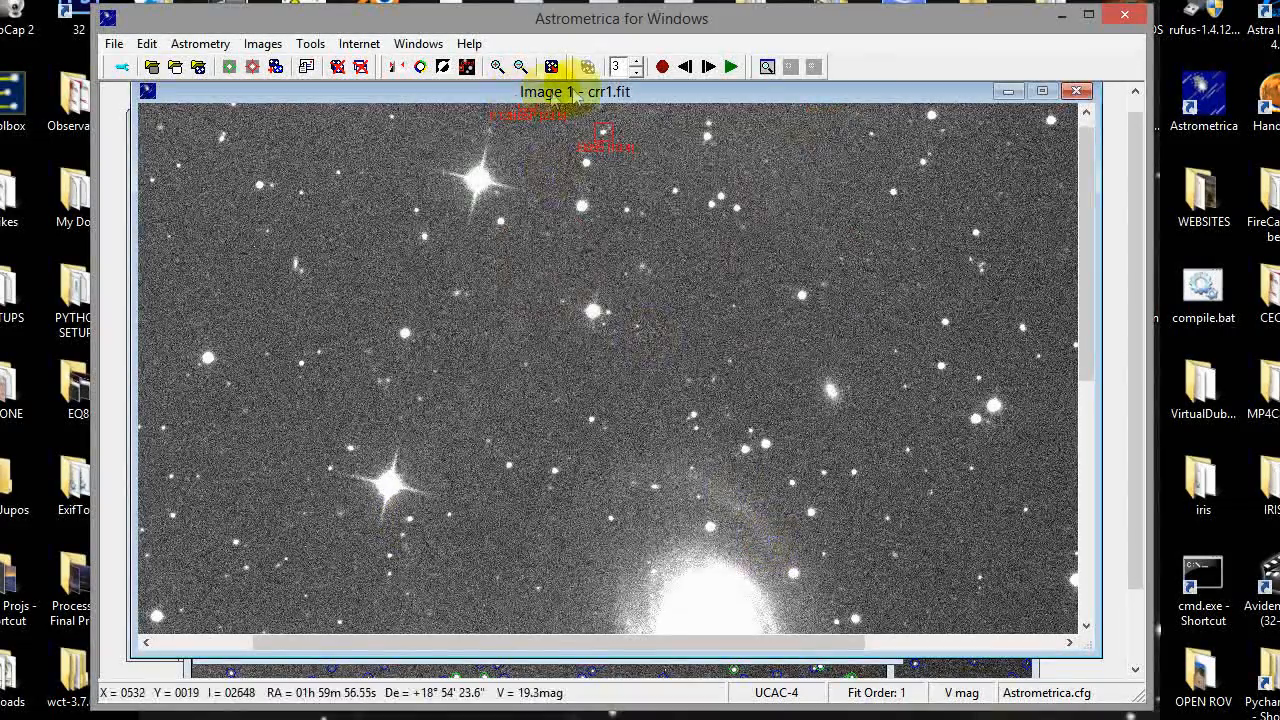
left_click(708, 66)
left_click(708, 66)
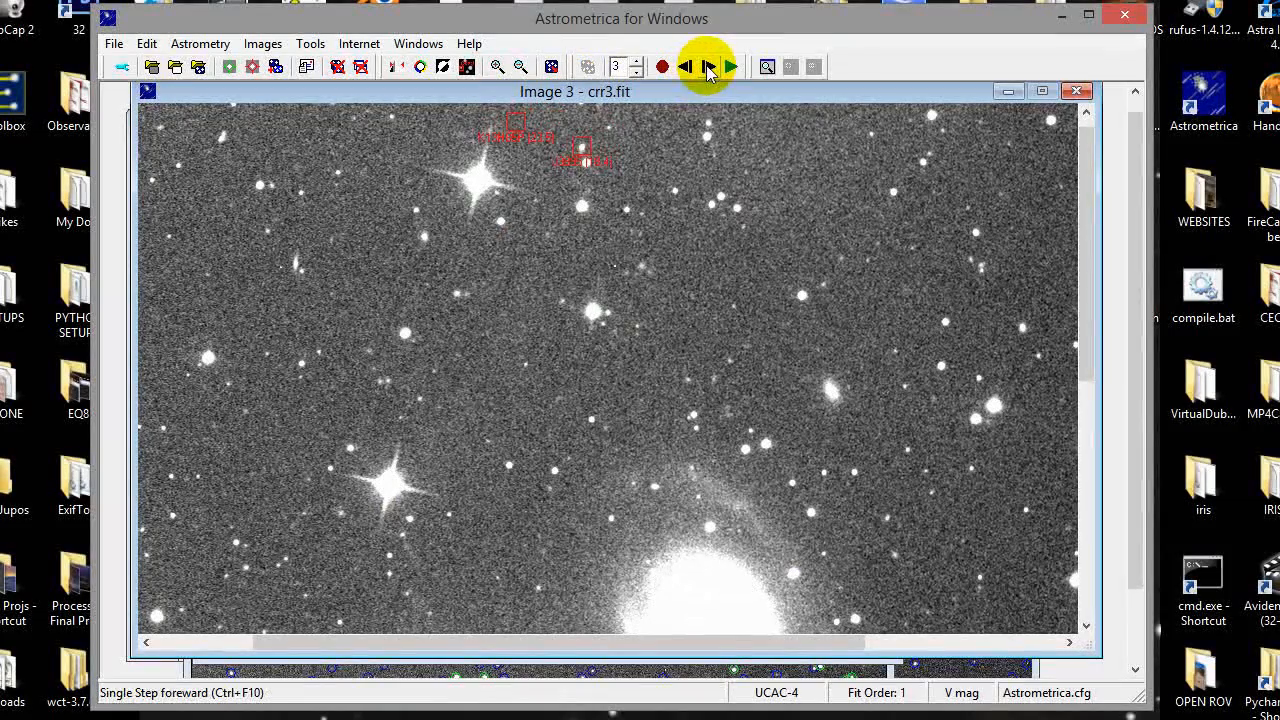
left_click(581, 148)
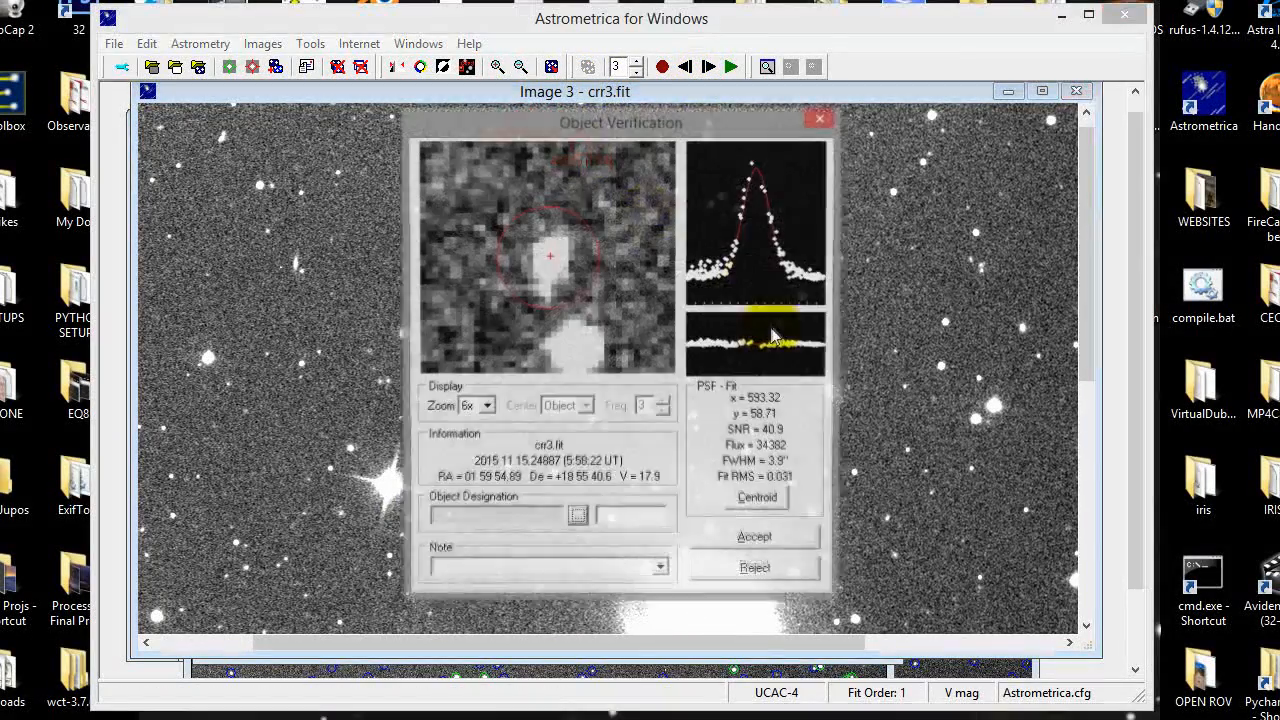
left_click(578, 518)
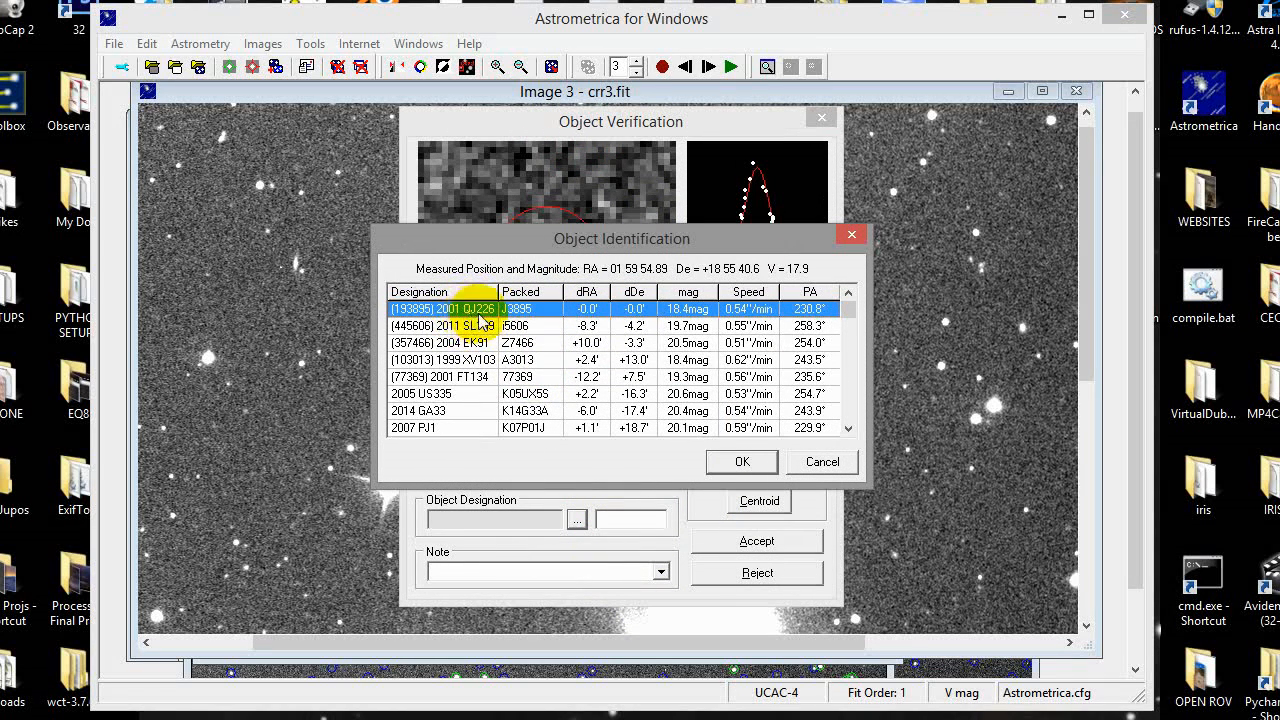
left_click(741, 461)
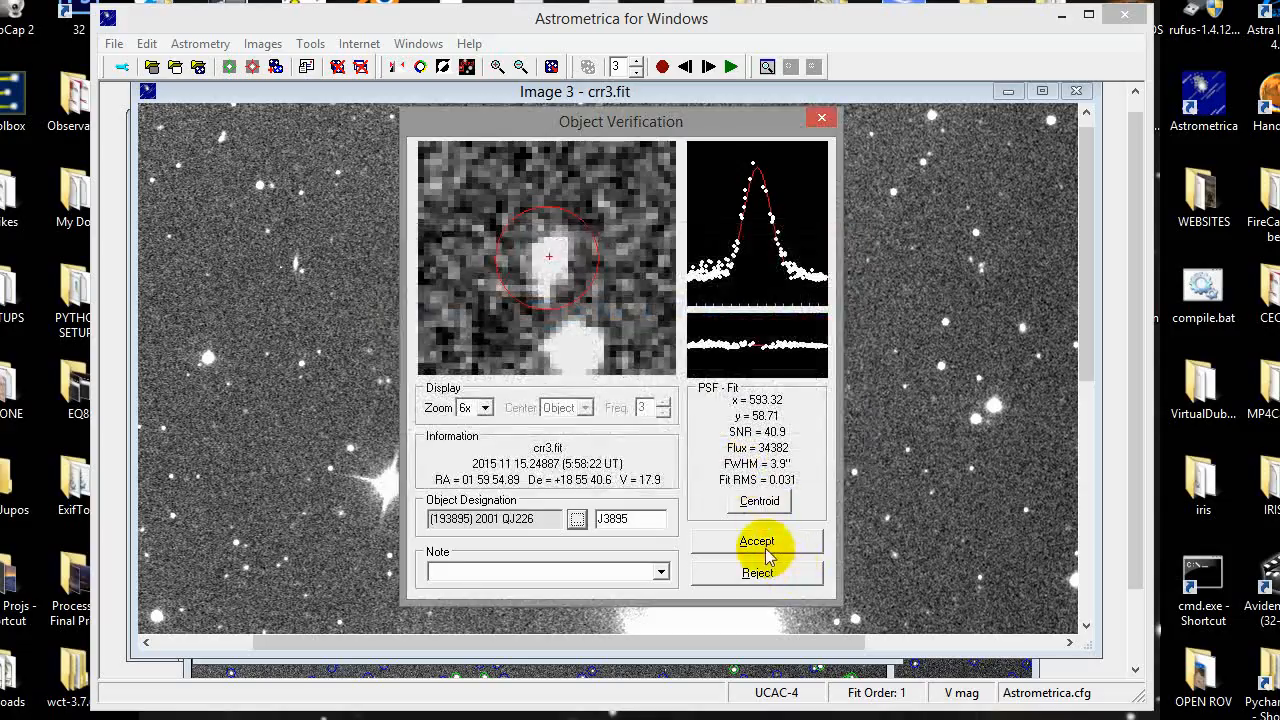
left_click(764, 548)
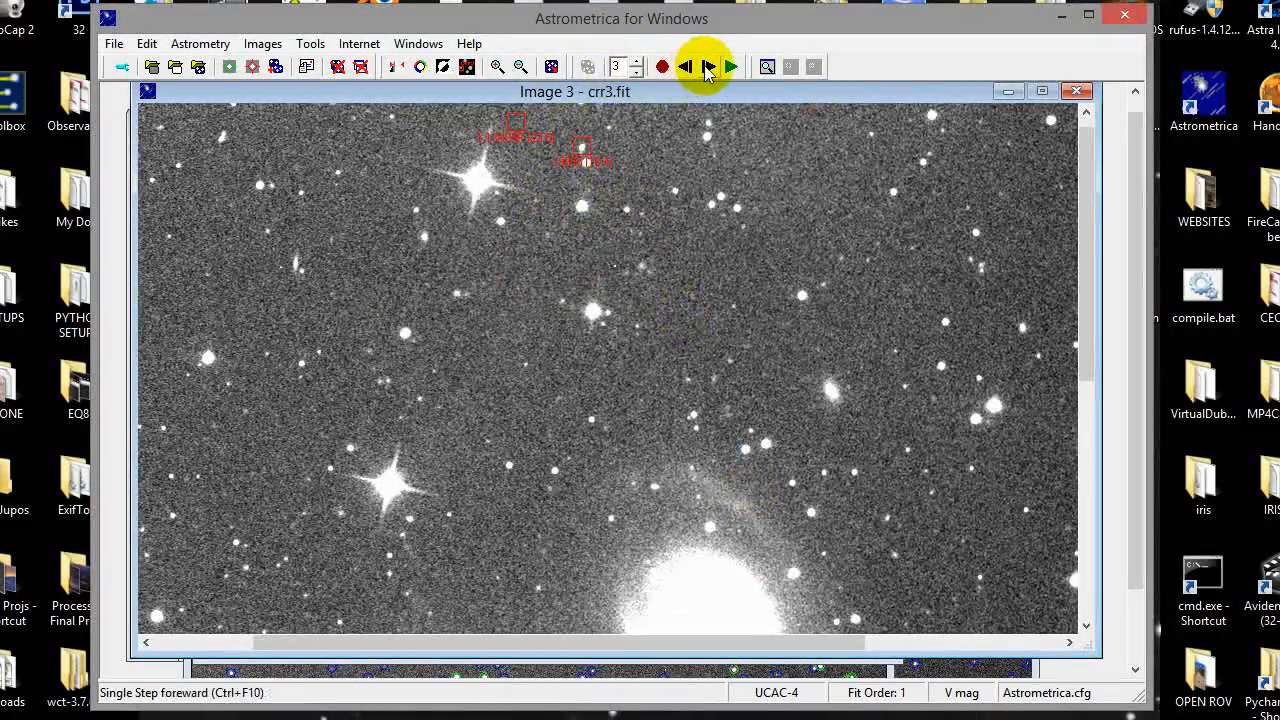
left_click(707, 68)
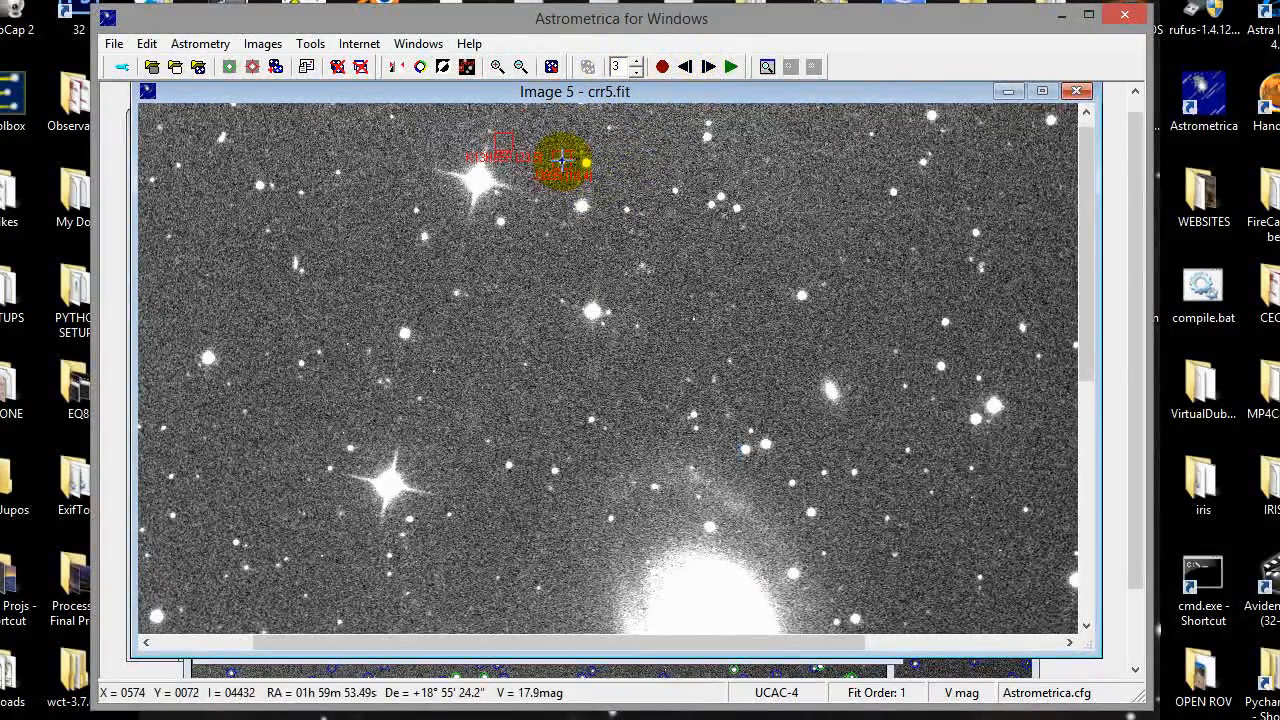
left_click(562, 160)
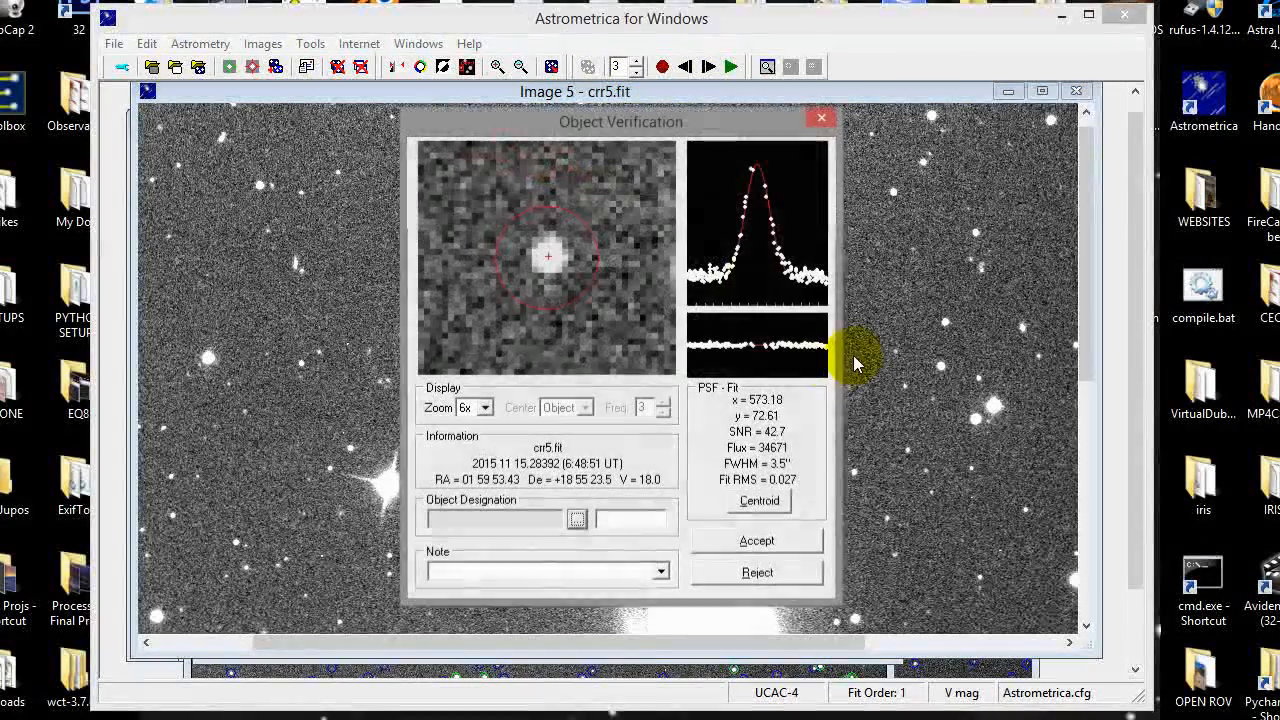
left_click(585, 518)
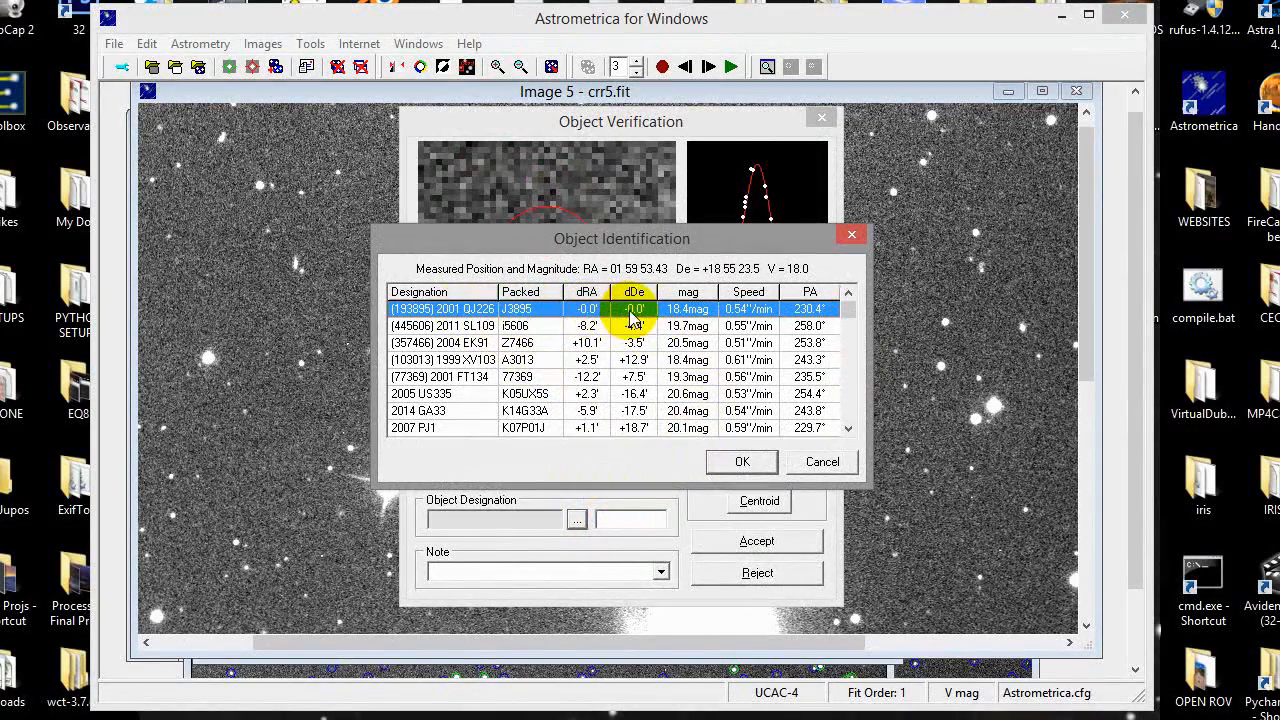
left_click(740, 459)
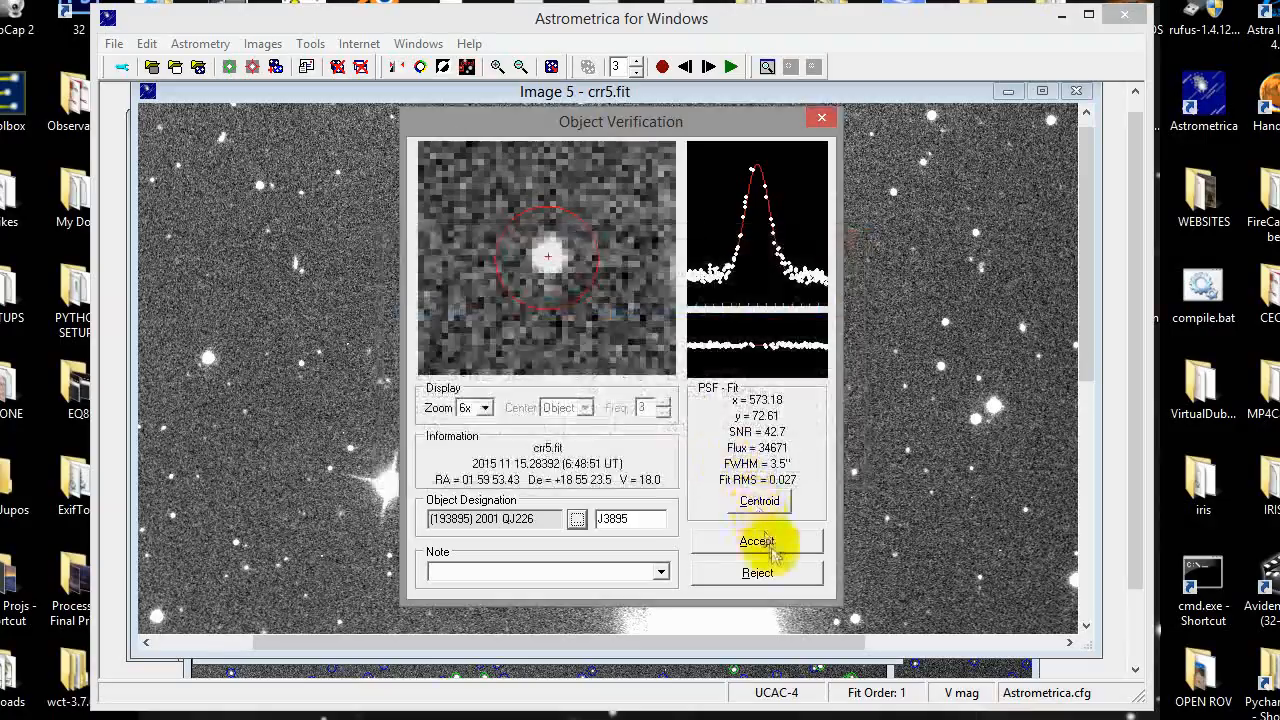
left_click(760, 542)
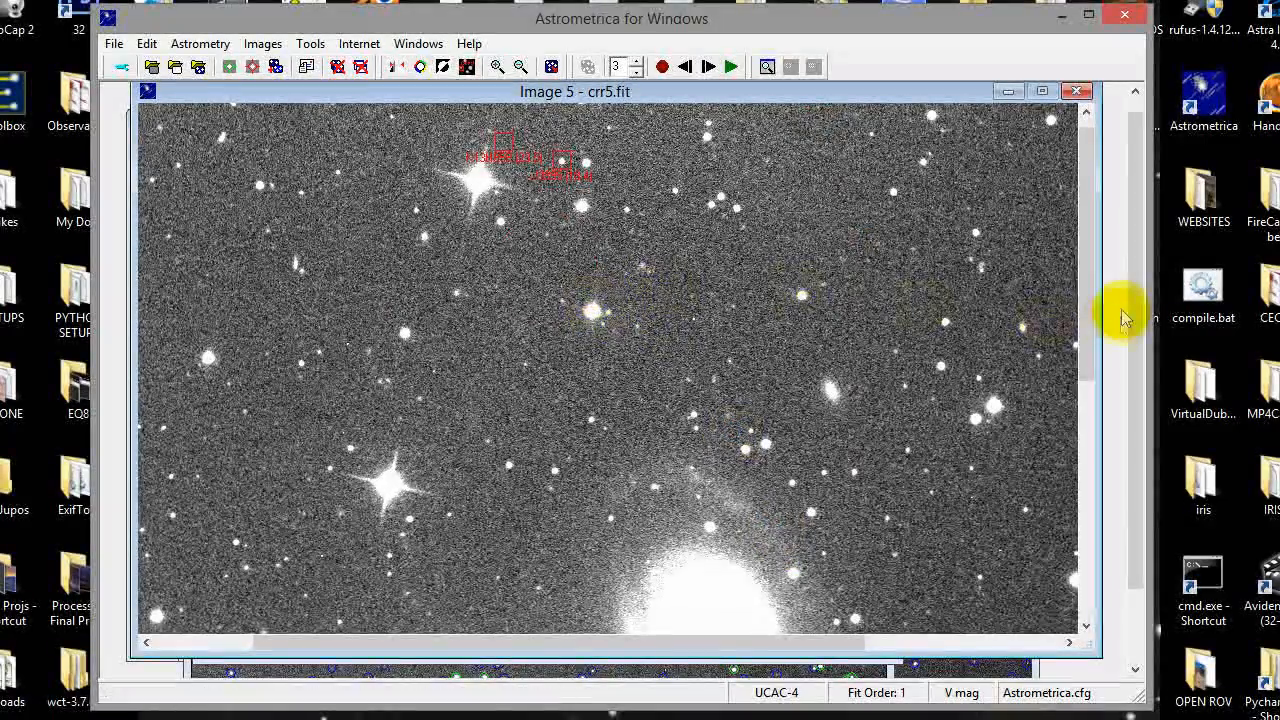
Open the MPC report file to view the recorded asteroid measurements.
left_click(114, 44)
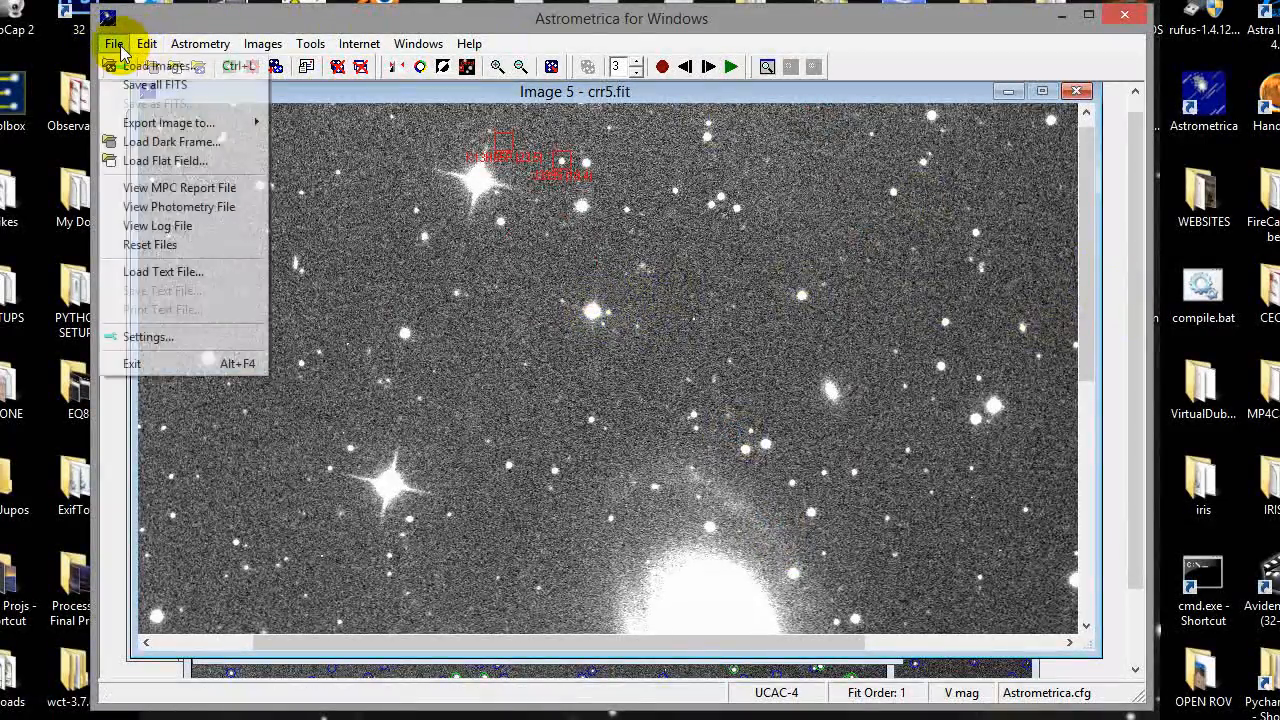
left_click(183, 197)
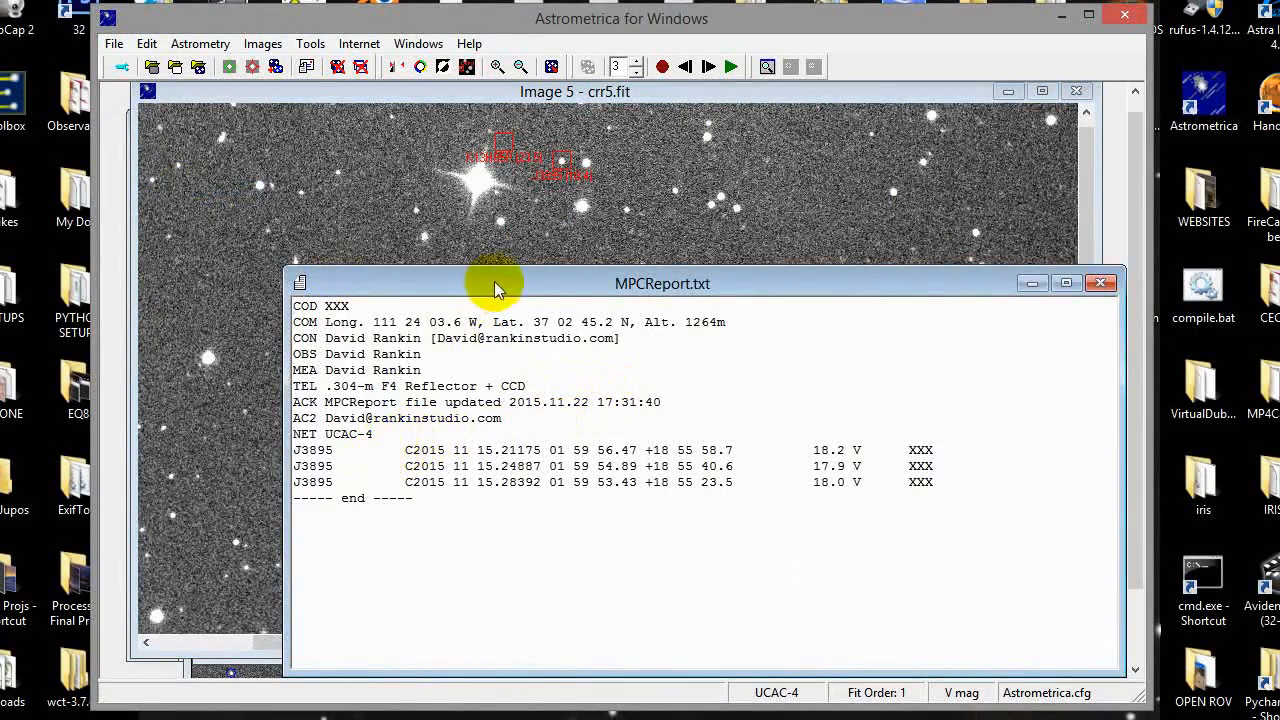
Examine the date, right ascension, declination, magnitude and observatory code in the MPC report's observation lines, and close the report.
left_click_drag(497, 288, 471, 215)
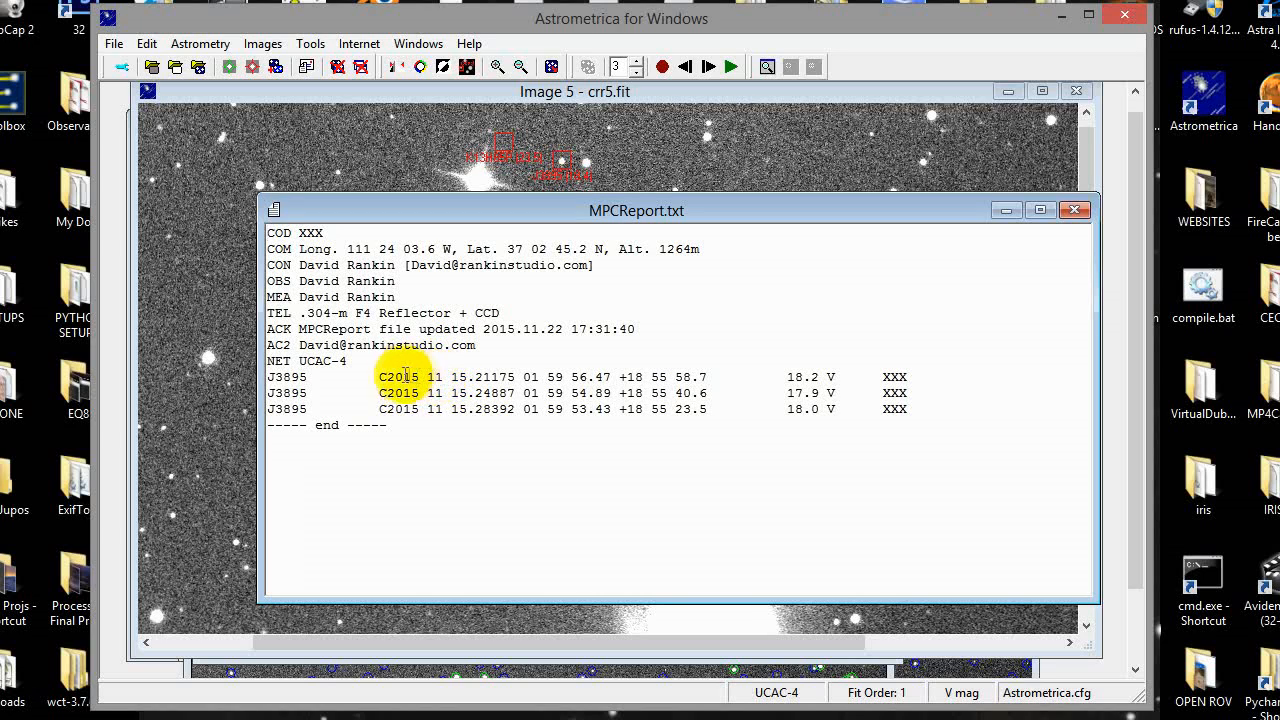
double_click(457, 377)
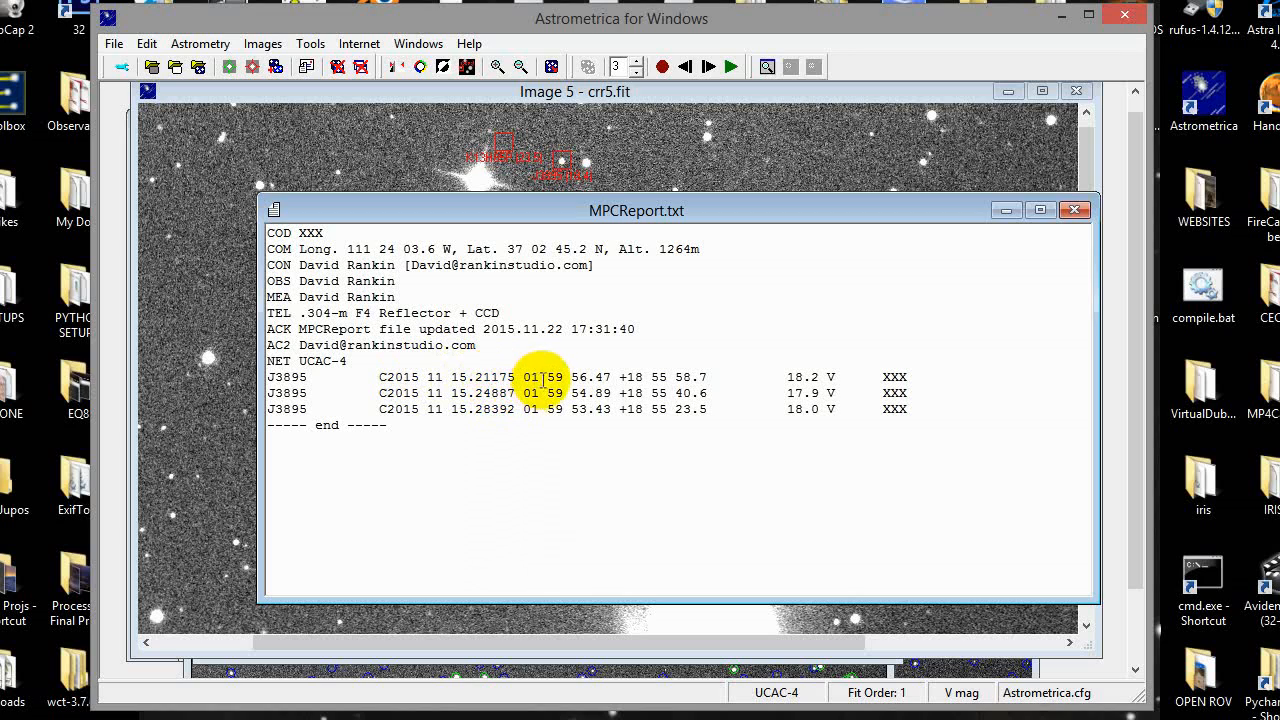
left_click_drag(523, 378, 613, 378)
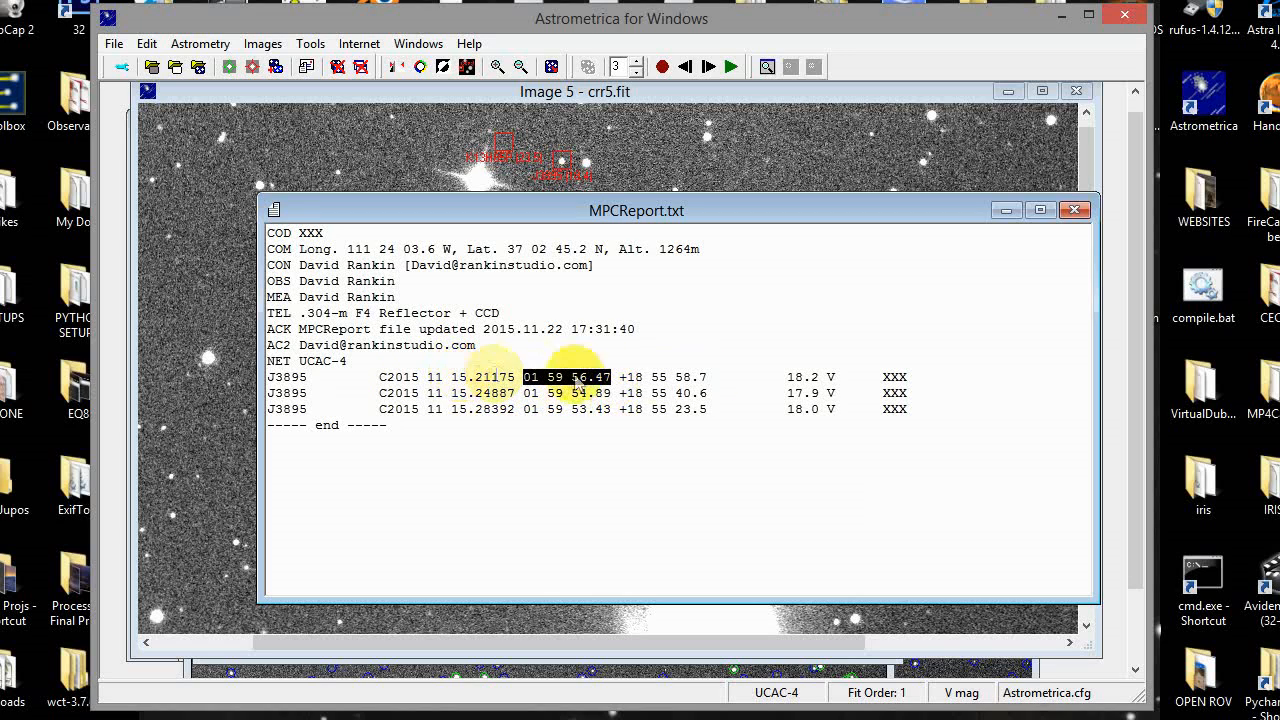
left_click_drag(620, 378, 704, 378)
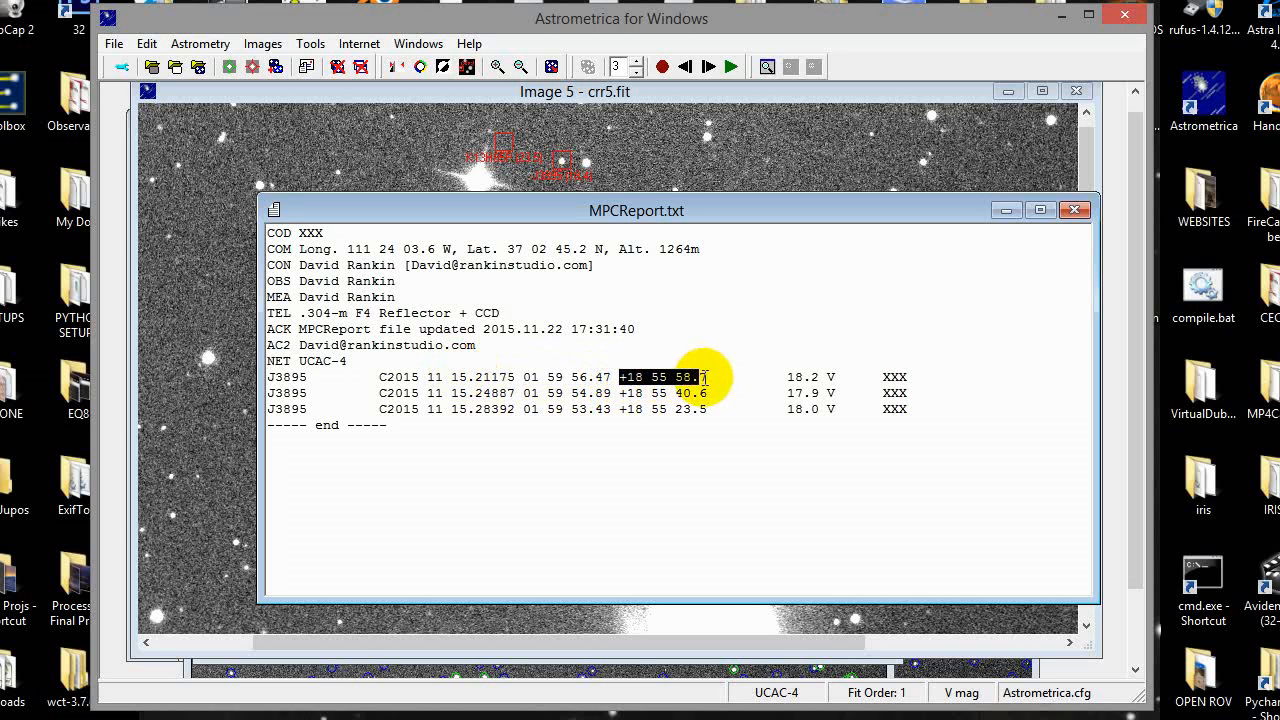
left_click(476, 378)
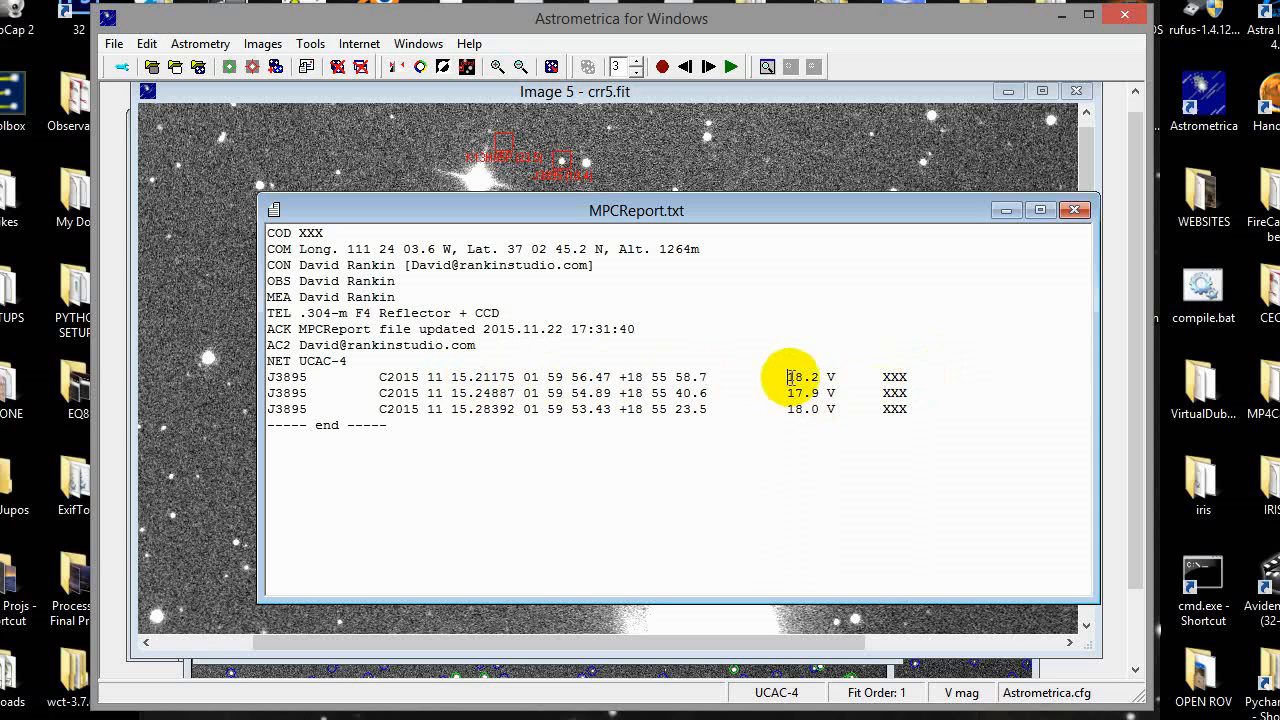
left_click_drag(789, 378, 830, 377)
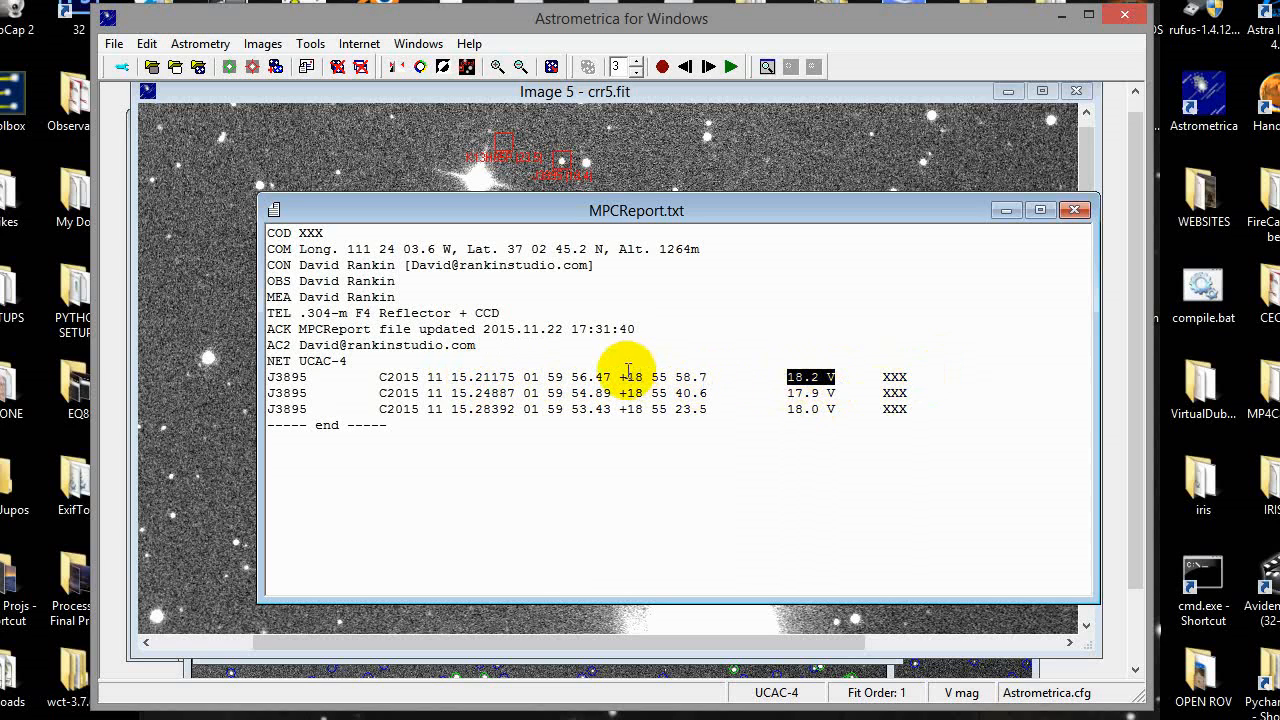
left_click_drag(884, 377, 914, 377)
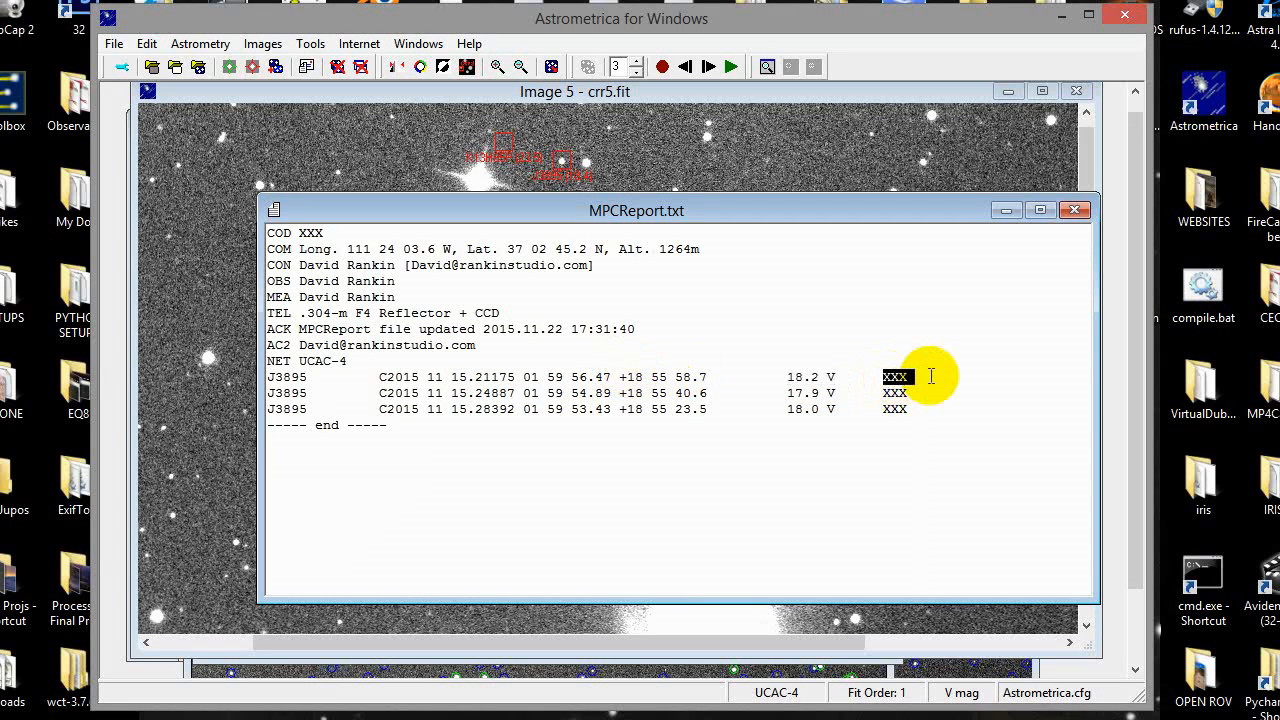
left_click(908, 409)
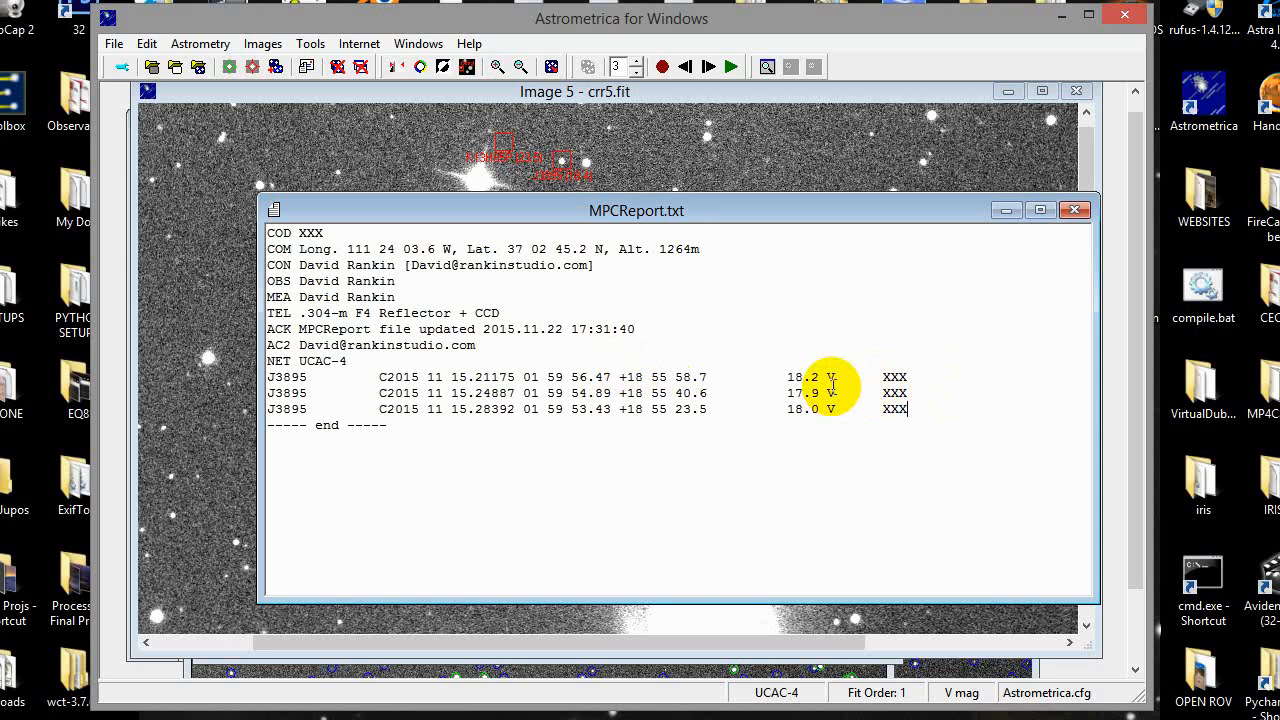
left_click_drag(908, 409, 268, 377)
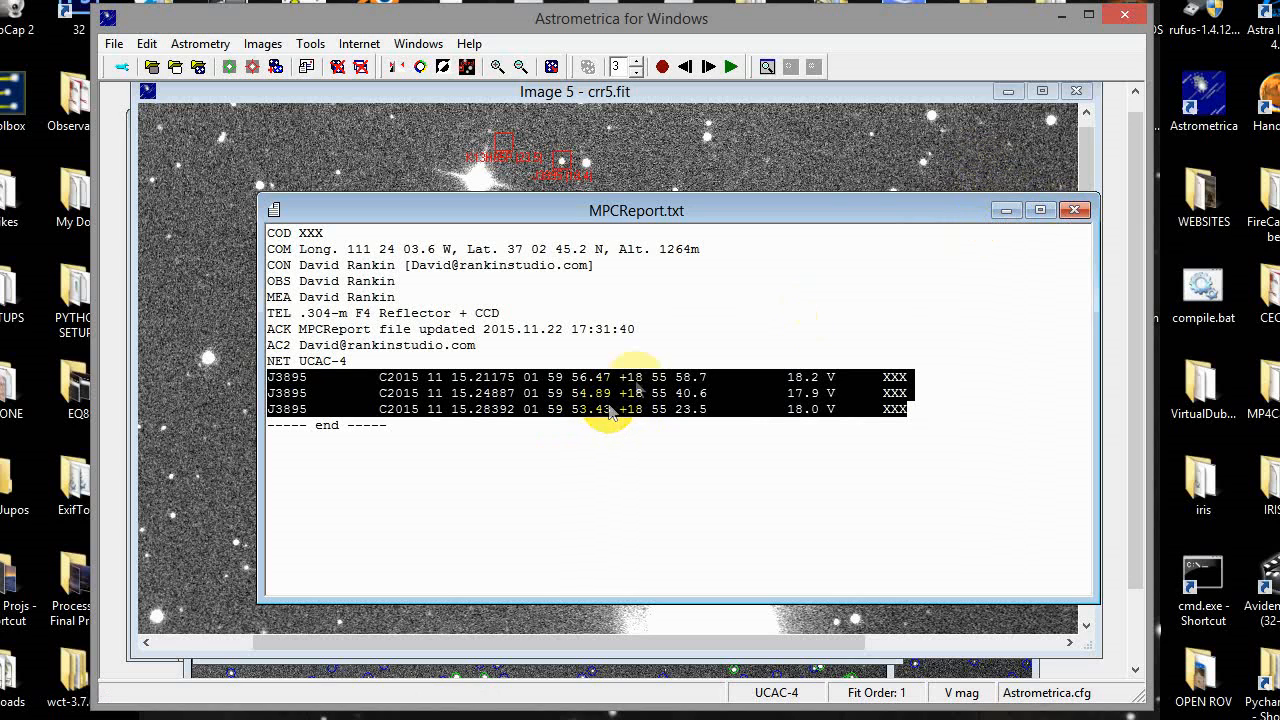
left_click(1074, 210)
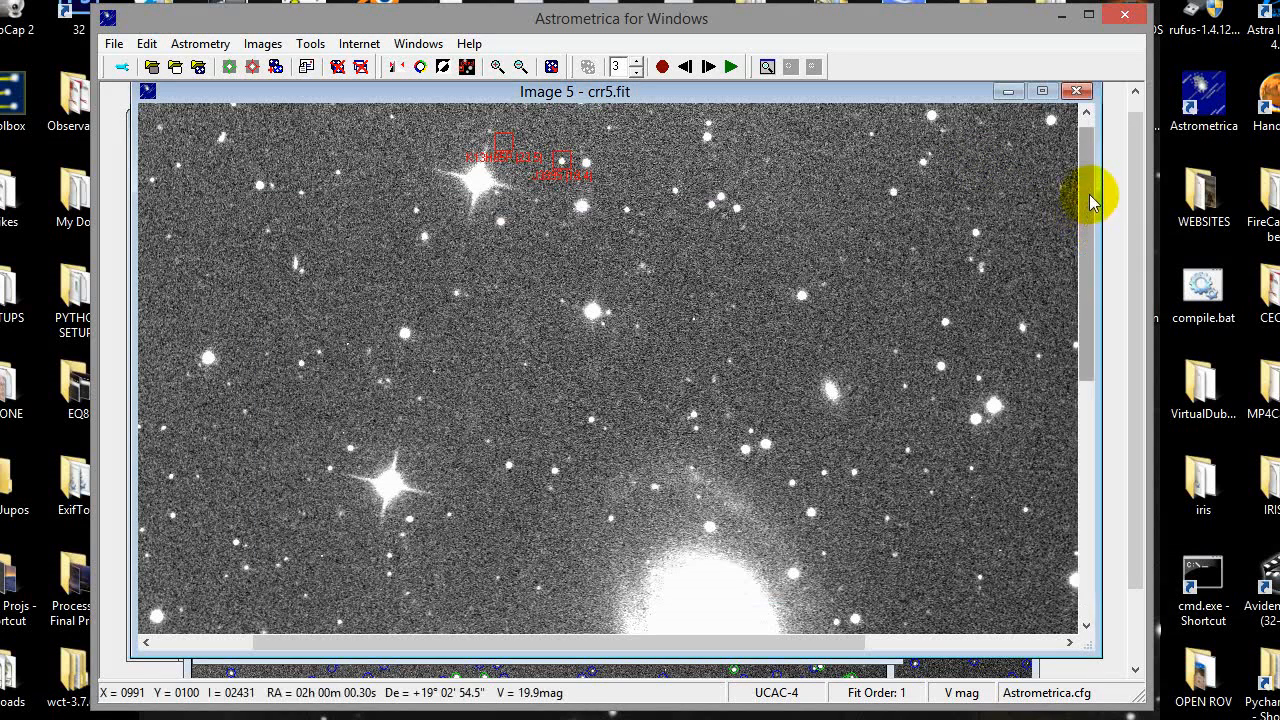
Step back and forth through the crr images to examine the faint marked object beside the bright galaxy.
left_click_drag(1080, 337, 1072, 414)
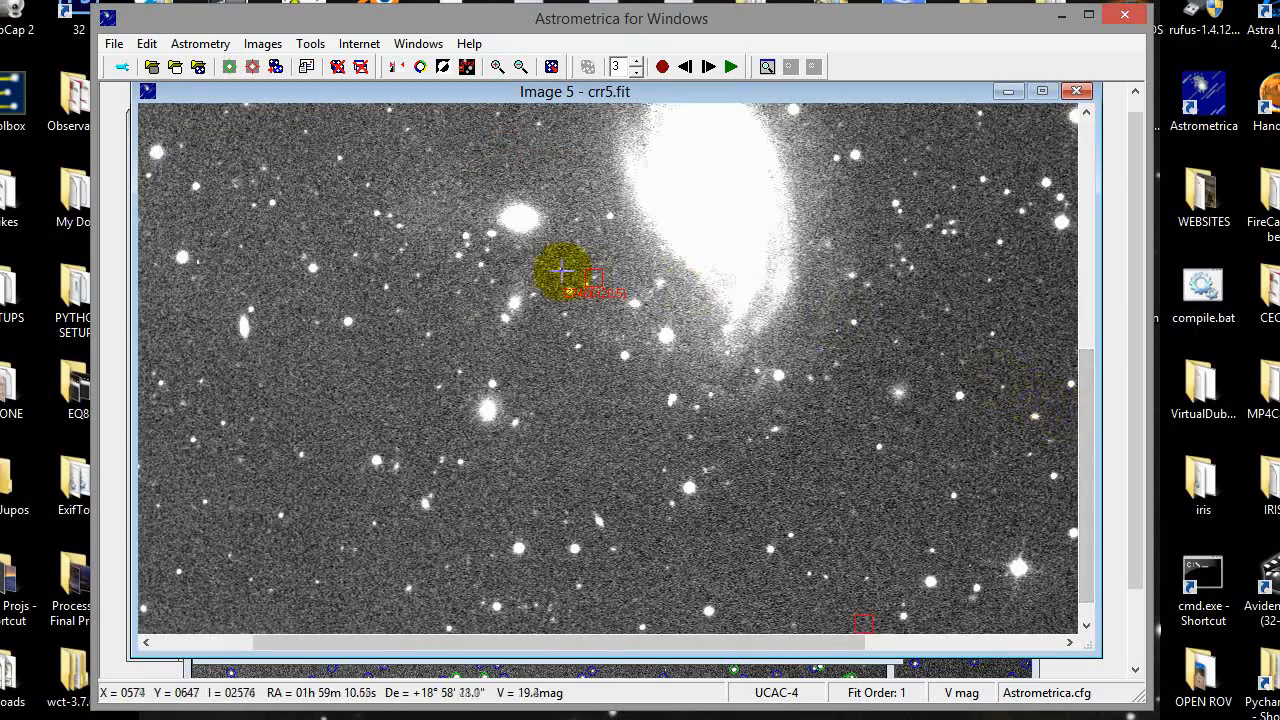
left_click(686, 66)
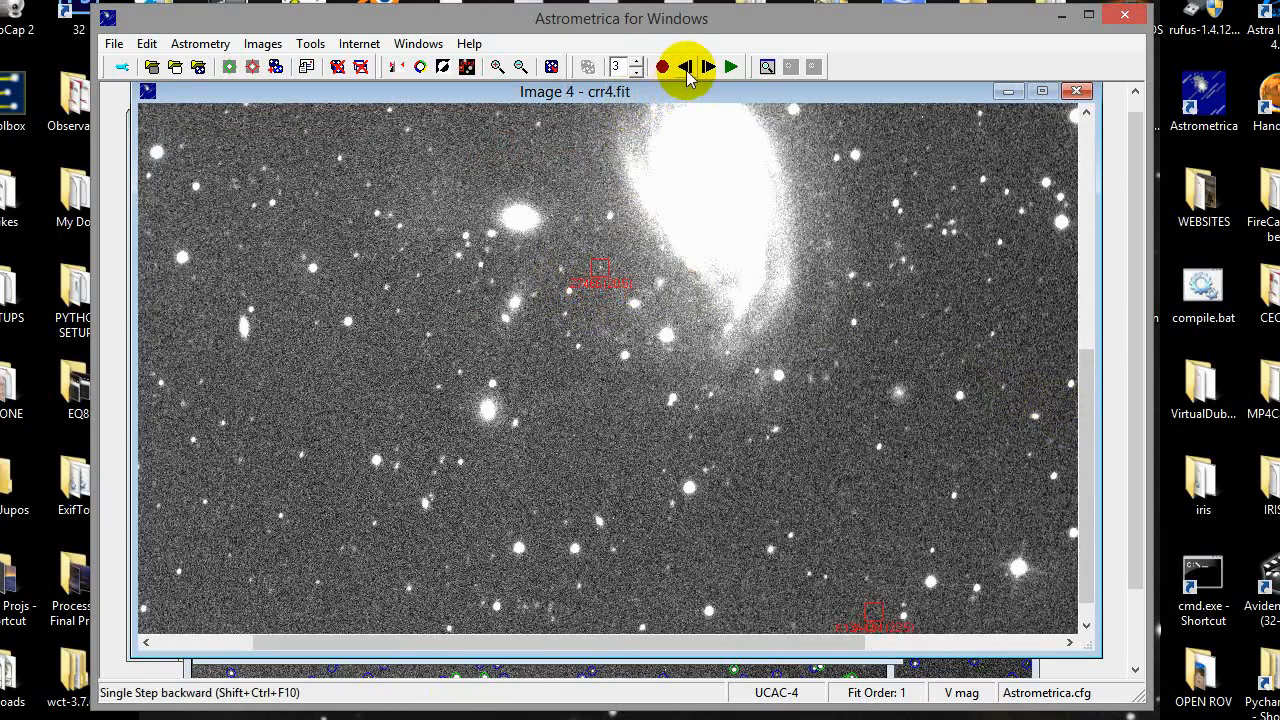
left_click(686, 66)
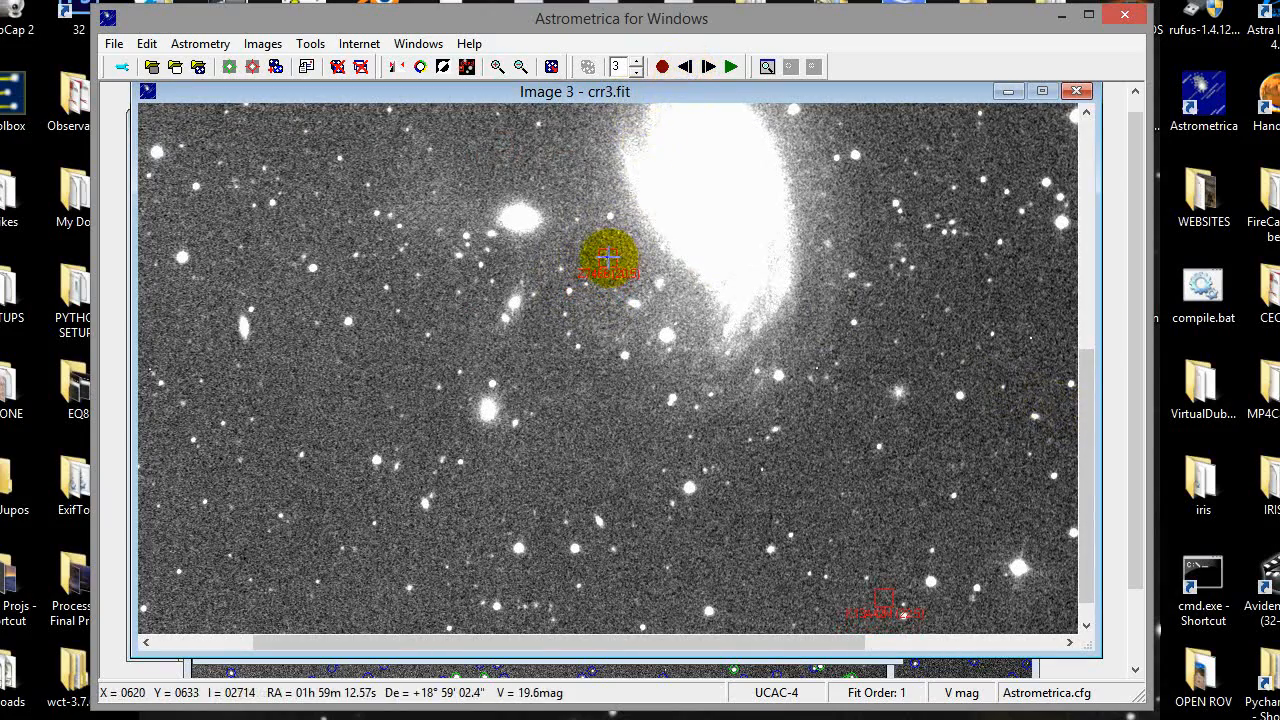
left_click(684, 66)
left_click(684, 66)
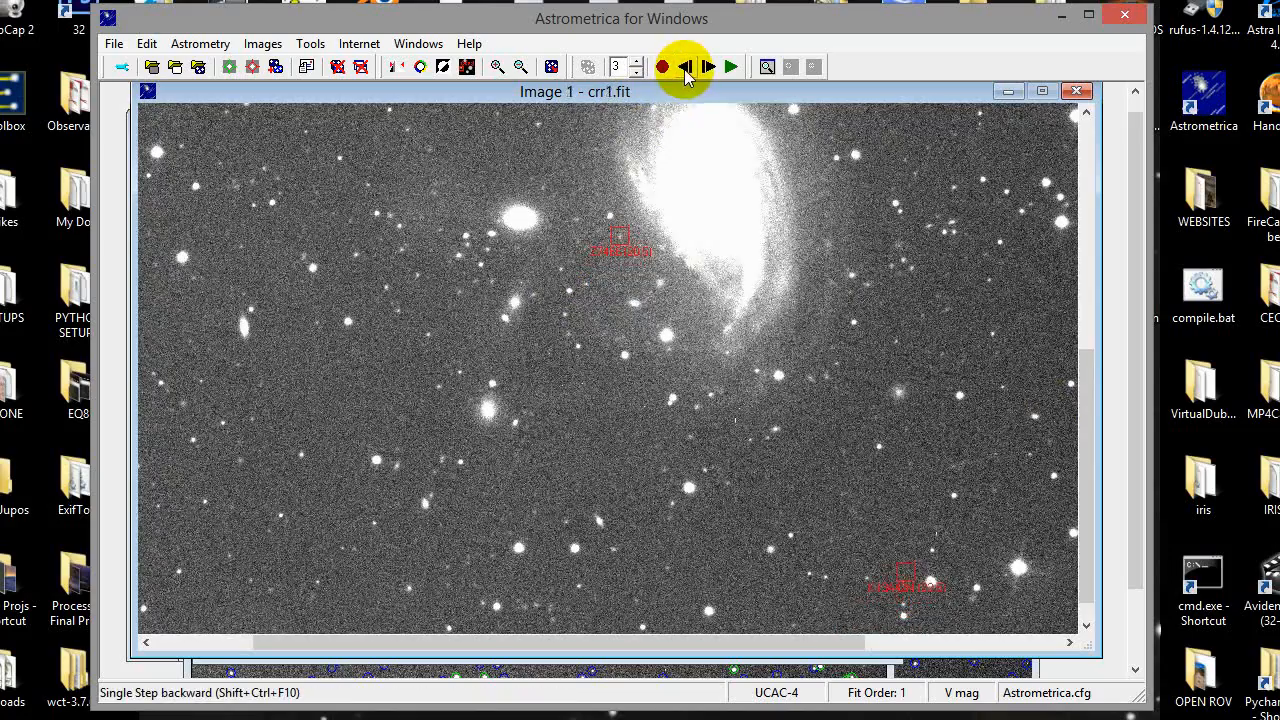
left_click(685, 68)
left_click(710, 67)
left_click(710, 67)
left_click(710, 67)
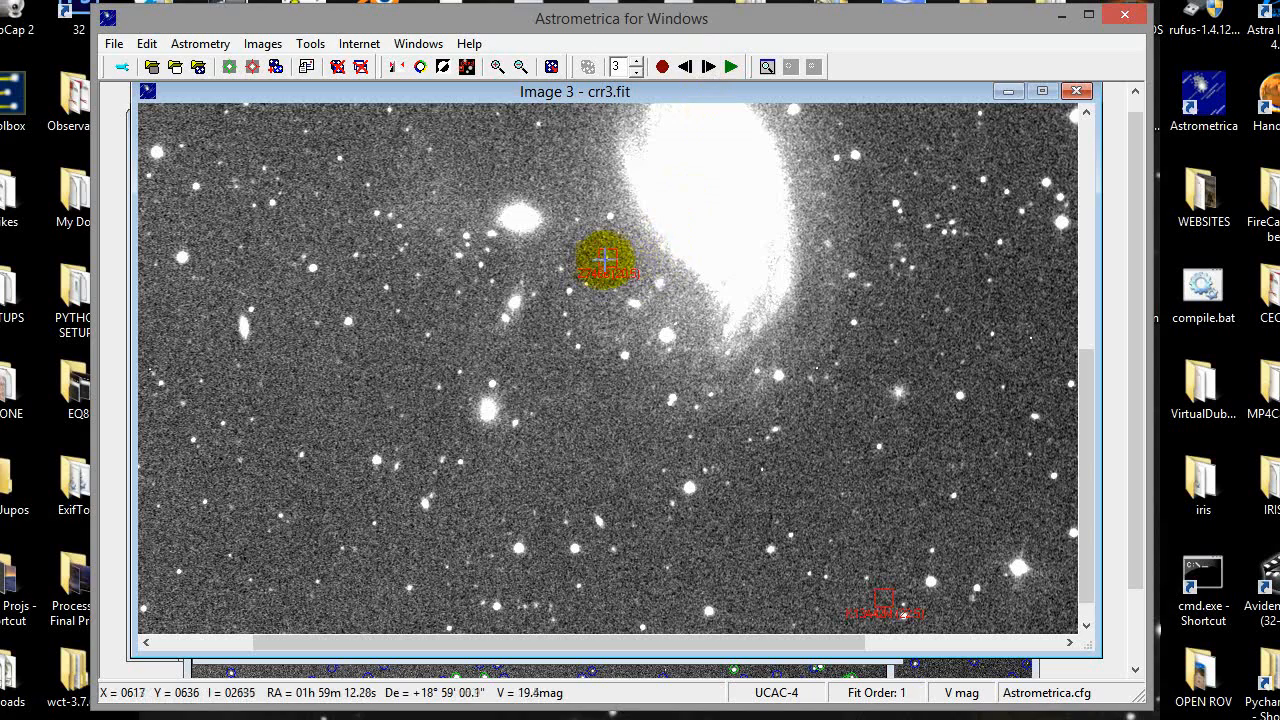
Check the faint marked object beside the galaxy in crr3.fit against the known-object list, and close the verification without accepting.
left_click(607, 258)
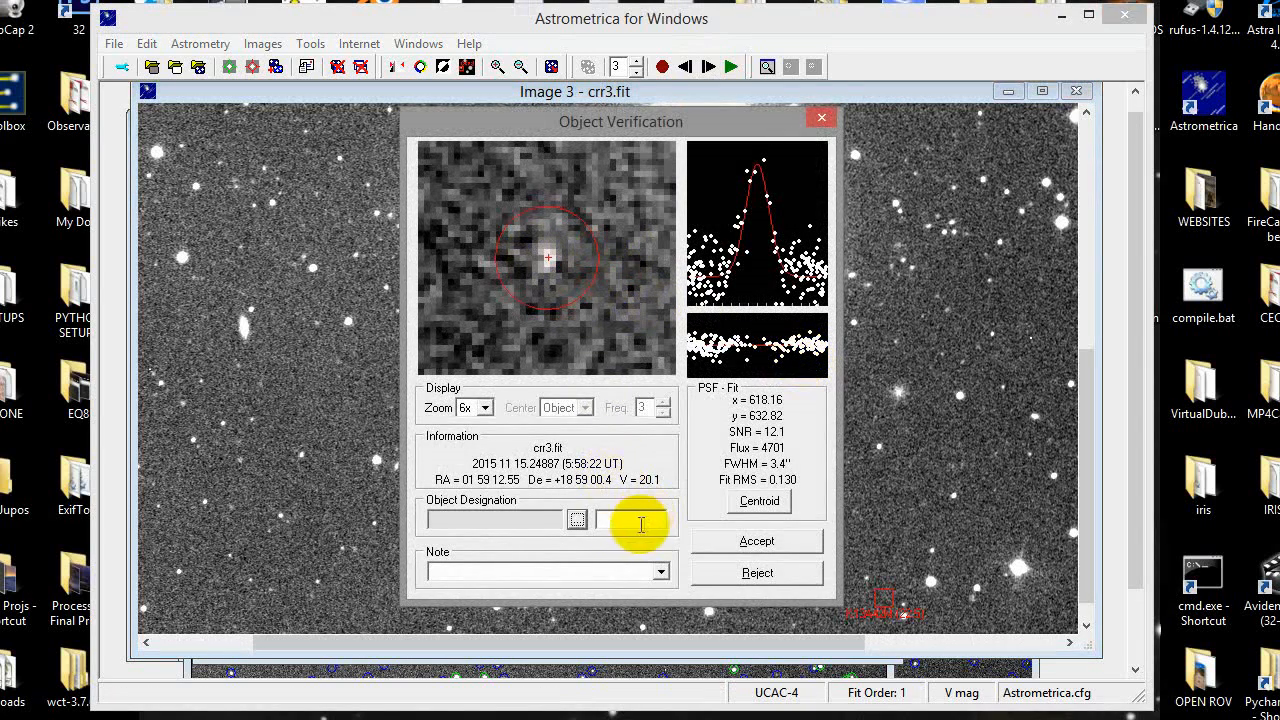
left_click(577, 520)
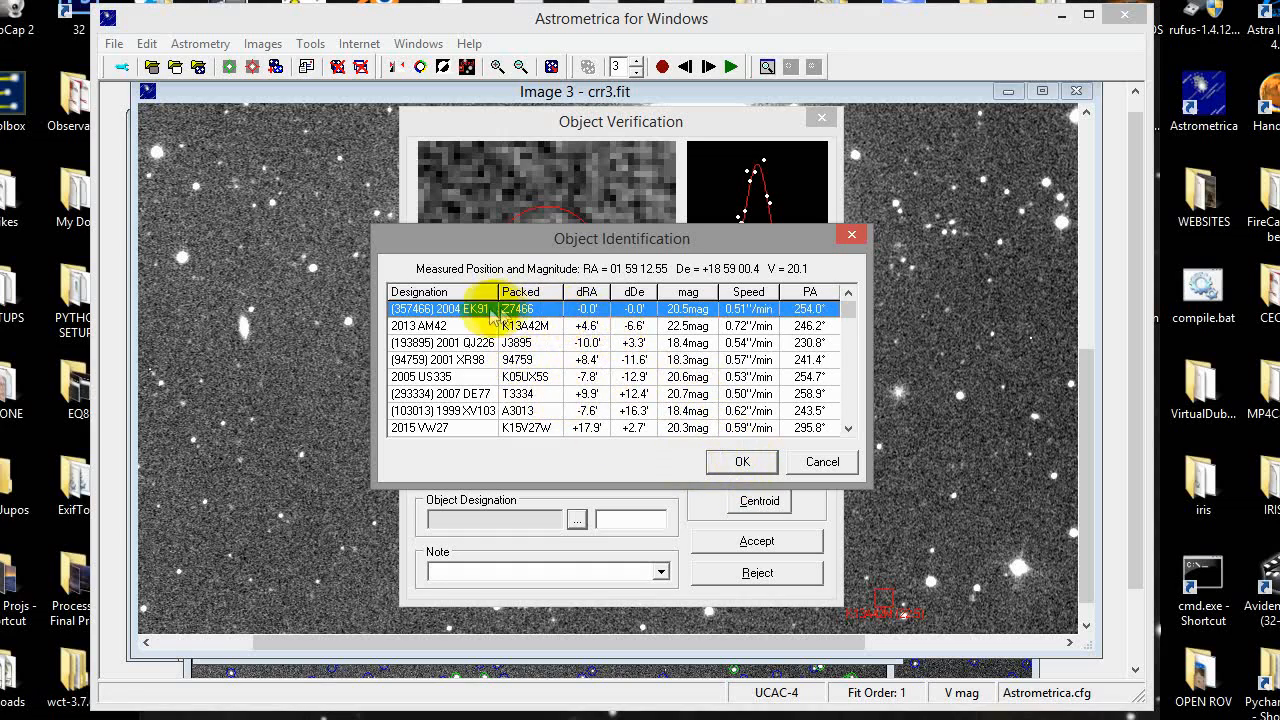
left_click(822, 461)
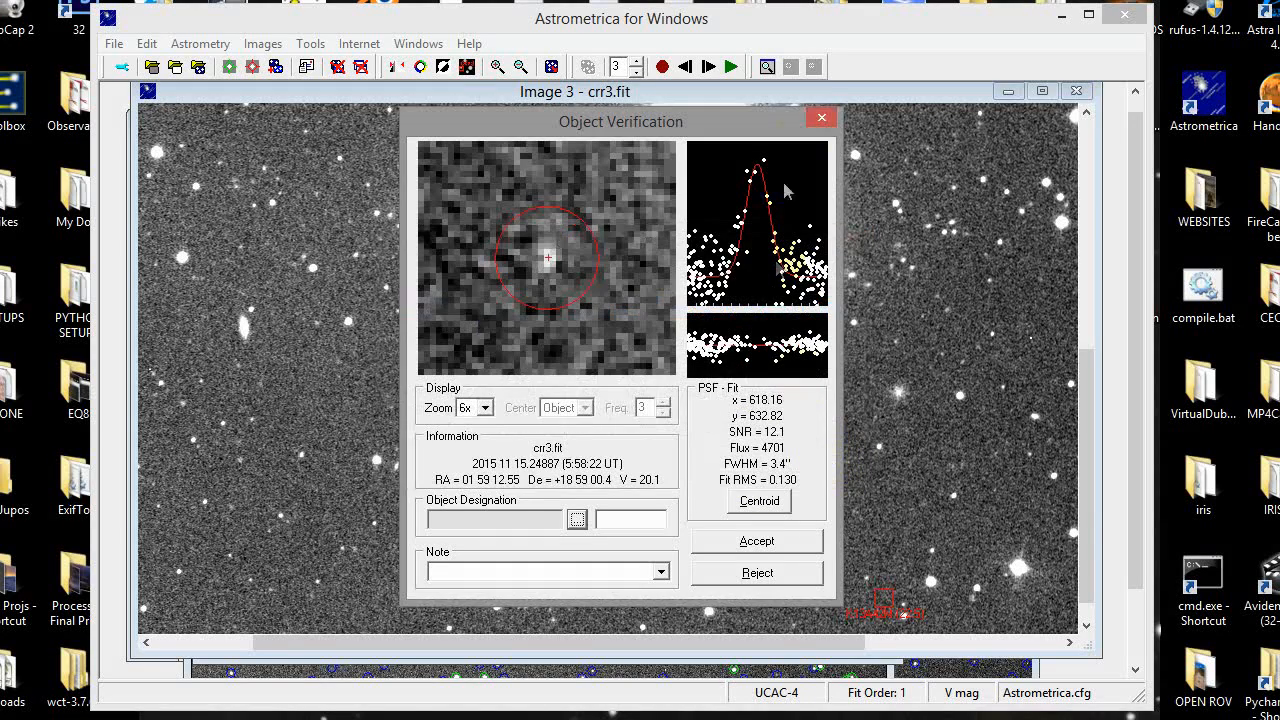
left_click(818, 121)
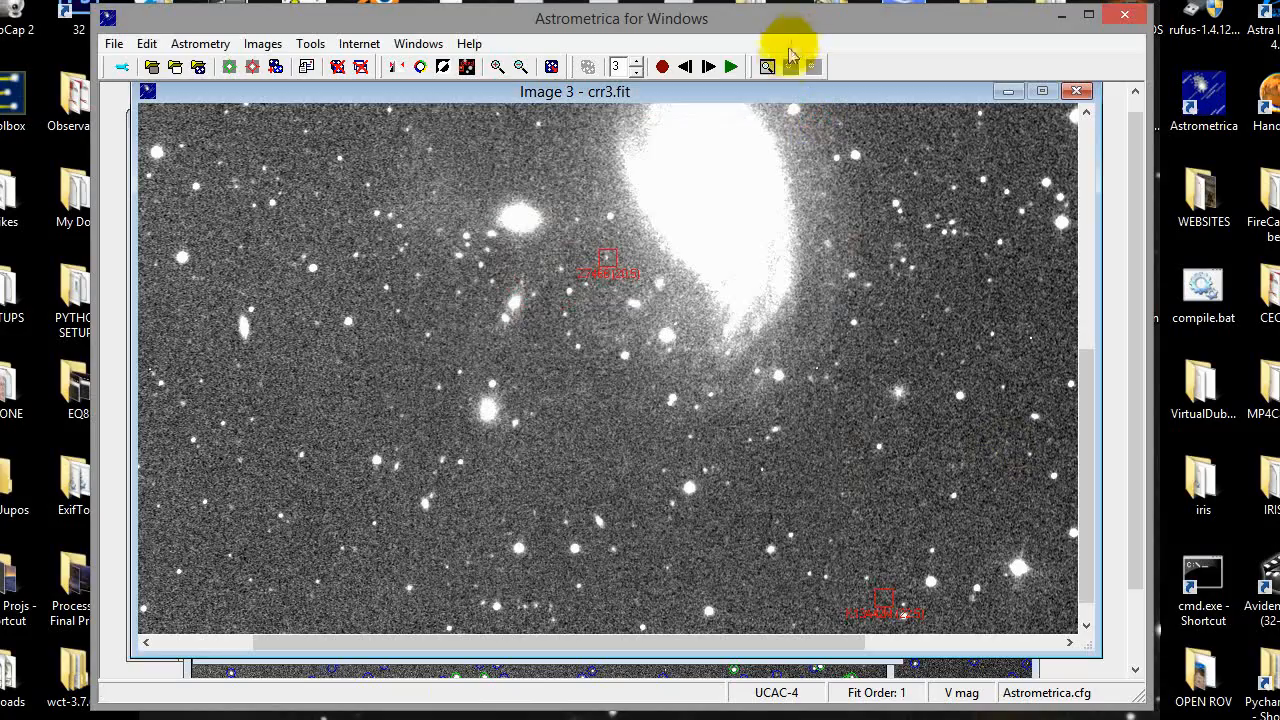
Step repeatedly through the whole crr series to follow the motion of the marked objects around and below the galaxy.
left_click(708, 67)
left_click(708, 67)
left_click(708, 67)
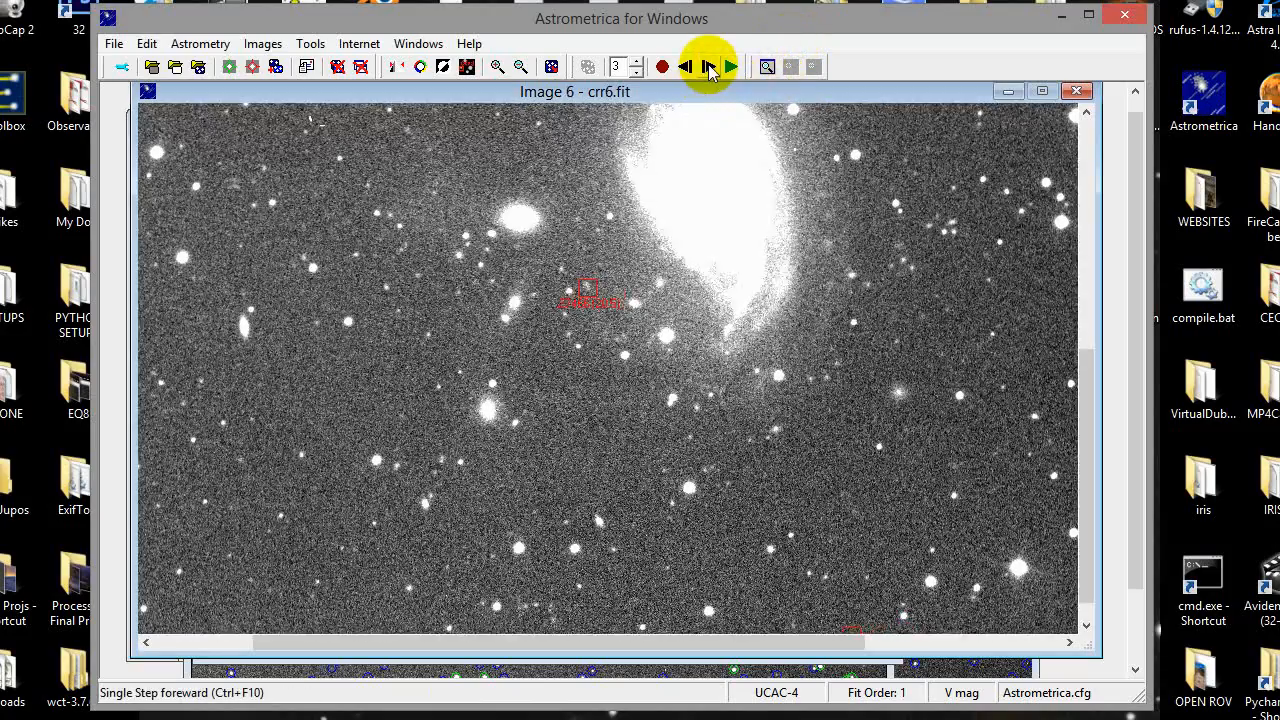
left_click(708, 67)
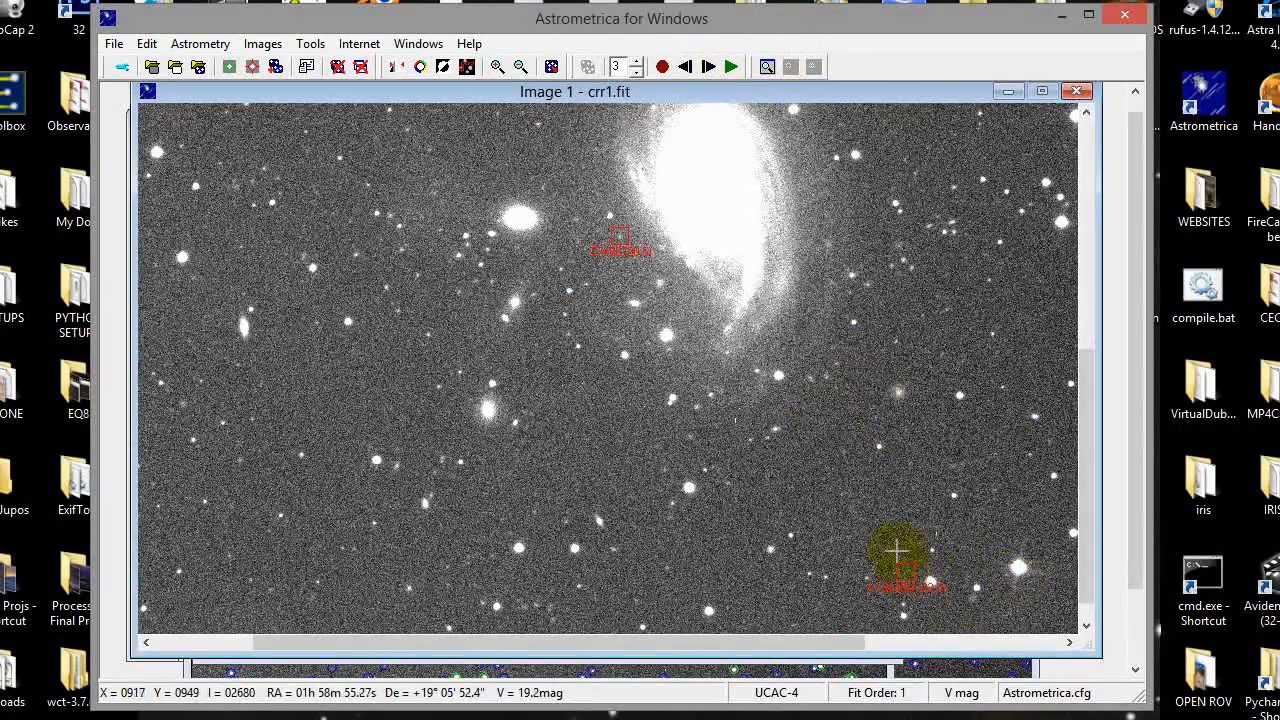
left_click(708, 67)
left_click(708, 67)
left_click(708, 67)
left_click(708, 67)
left_click(708, 67)
left_click(708, 67)
left_click(708, 67)
left_click(708, 67)
left_click(708, 67)
left_click(708, 67)
left_click(708, 67)
left_click(708, 67)
left_click(708, 67)
left_click(708, 67)
left_click(708, 67)
left_click(708, 67)
left_click(708, 67)
left_click(708, 67)
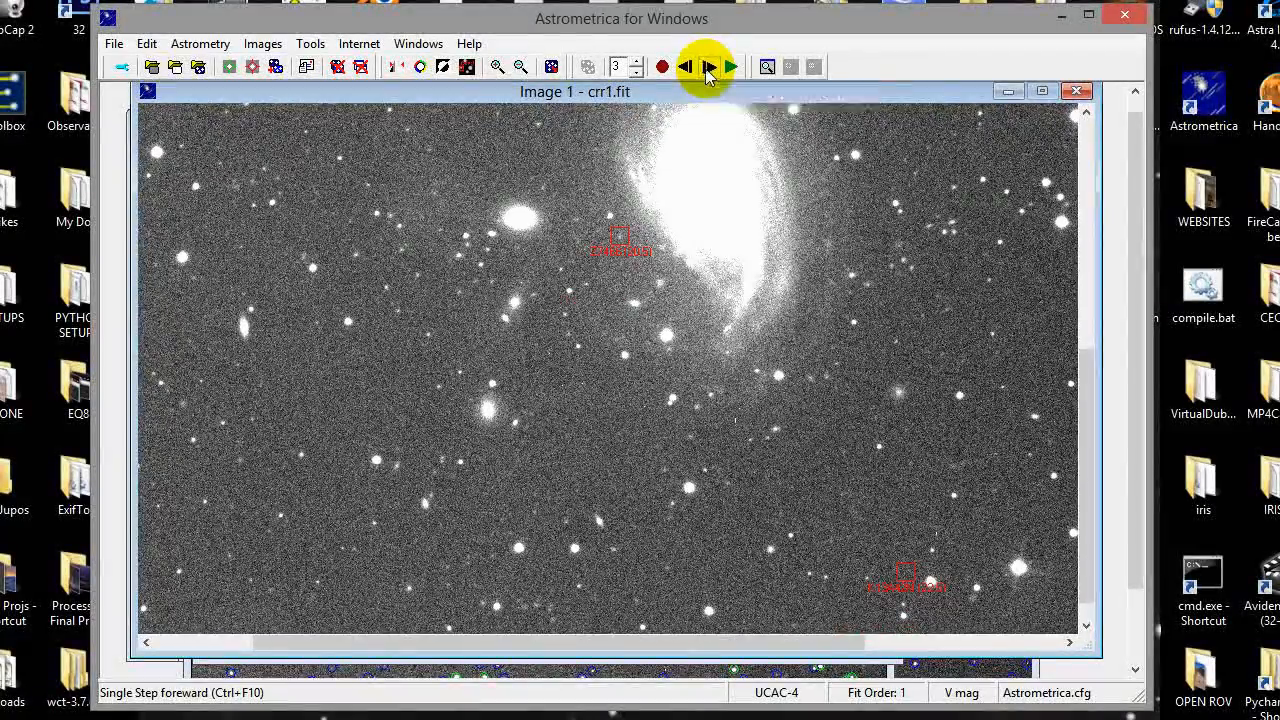
left_click(708, 67)
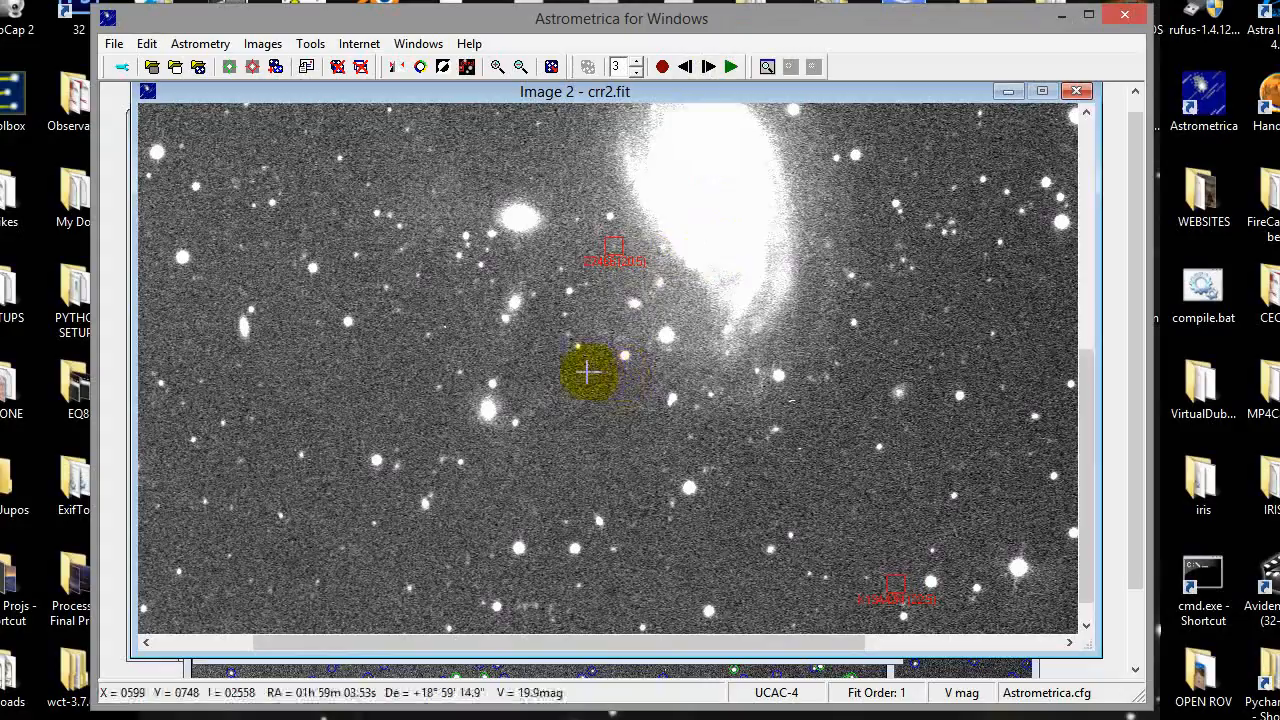
Step through the crr series over the field above the galaxy to examine the two marked objects' motion near the bright star.
left_click_drag(1080, 225, 1072, 132)
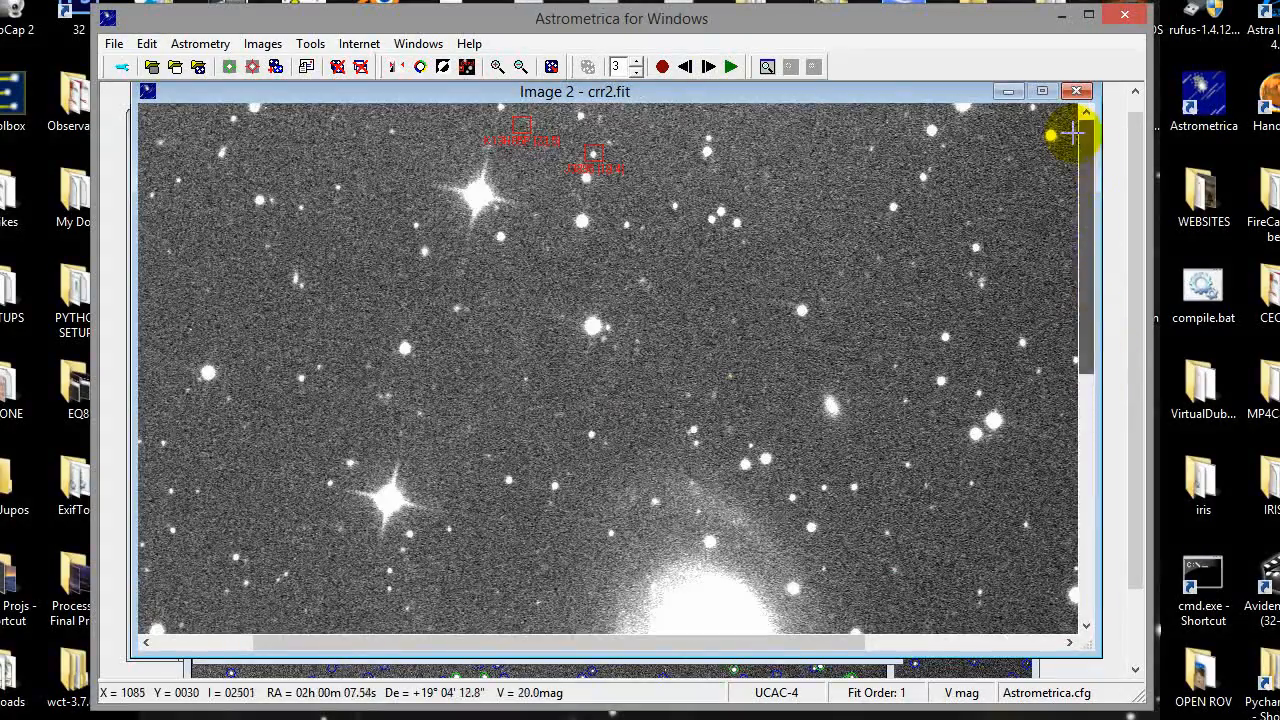
left_click_drag(1090, 175, 1088, 360)
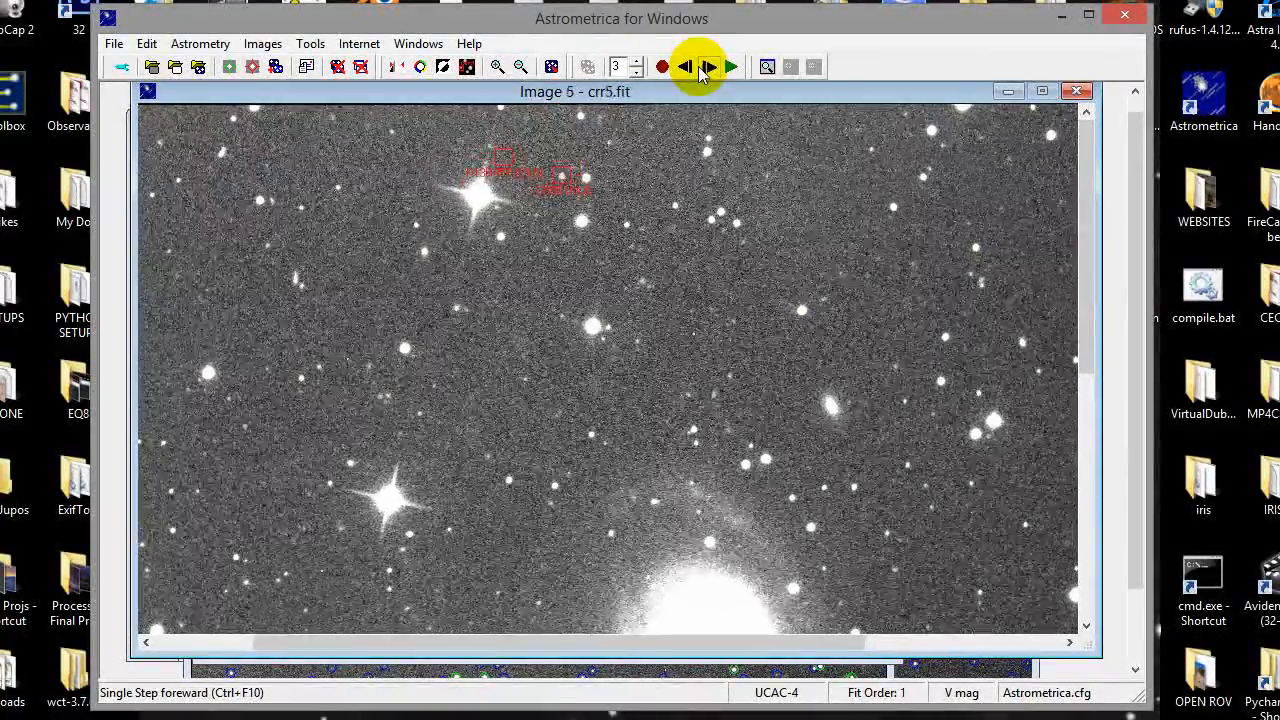
left_click(704, 68)
left_click(704, 68)
left_click(704, 68)
left_click(705, 73)
left_click(705, 73)
left_click(705, 73)
left_click(705, 73)
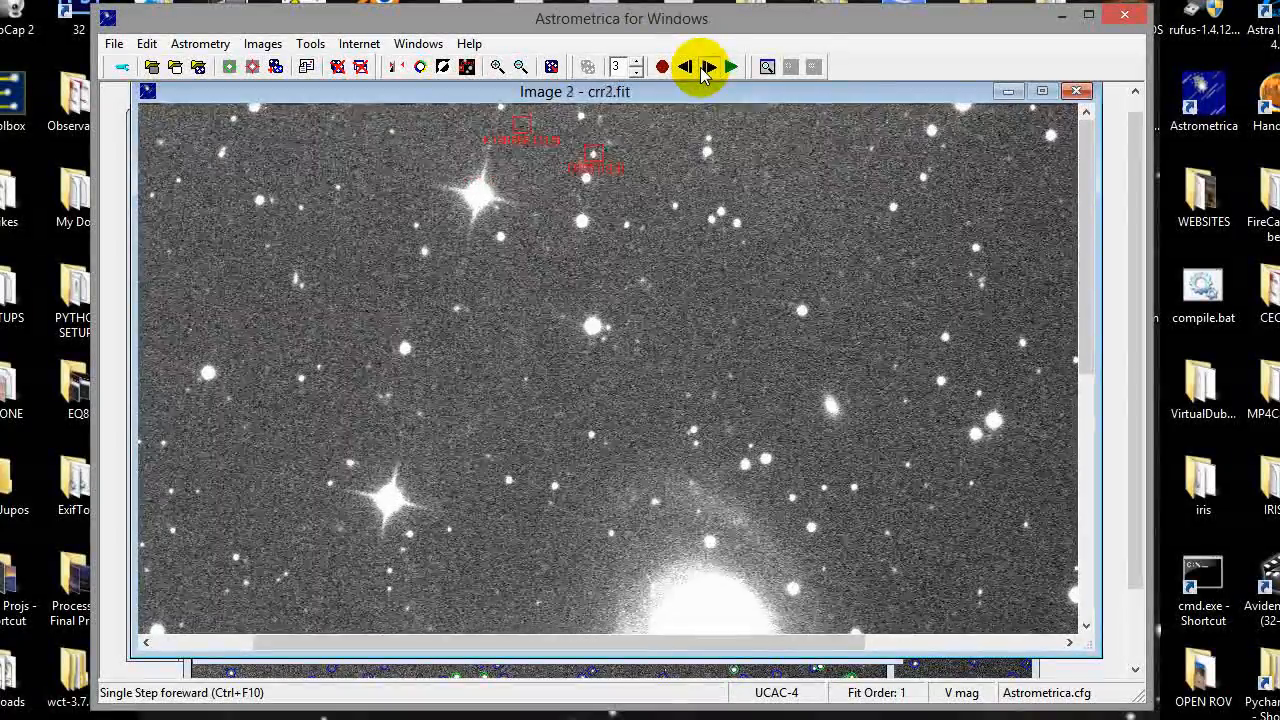
left_click(705, 73)
left_click(705, 73)
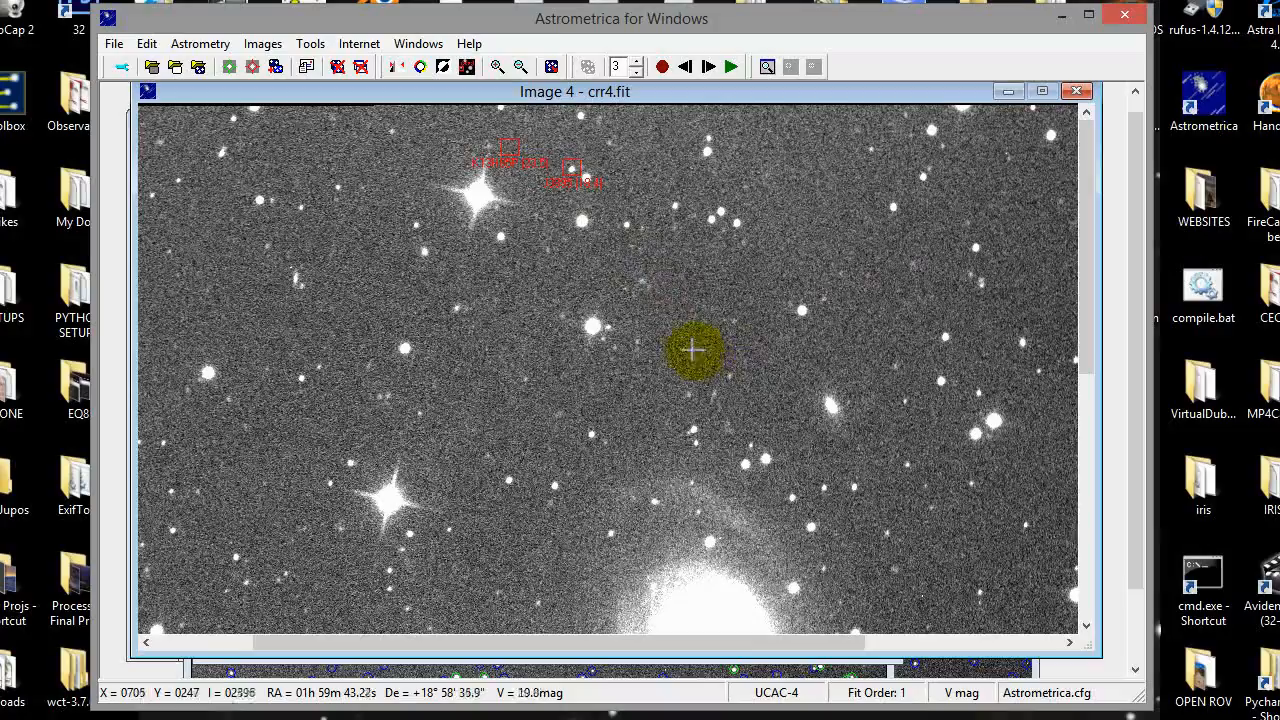
Open the MPC report file to review the recorded positions, and close it again.
left_click(114, 44)
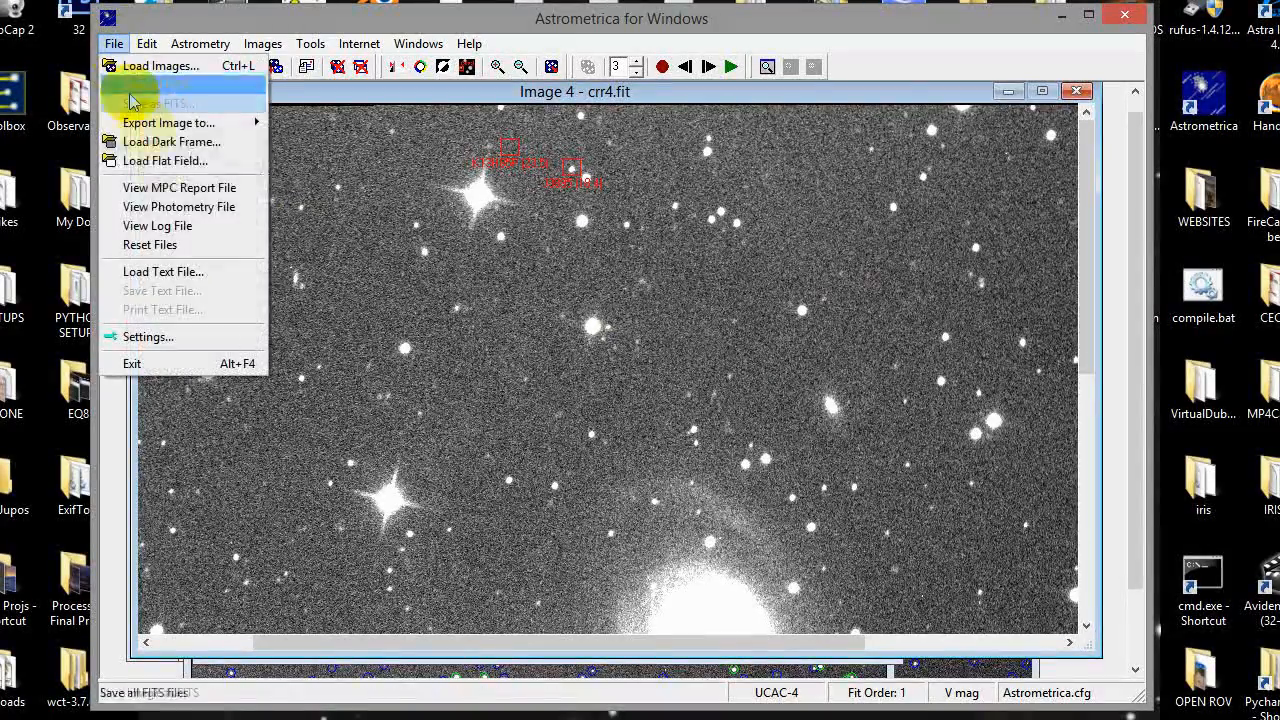
left_click(173, 193)
left_click_drag(774, 300, 105, 272)
left_click(737, 346)
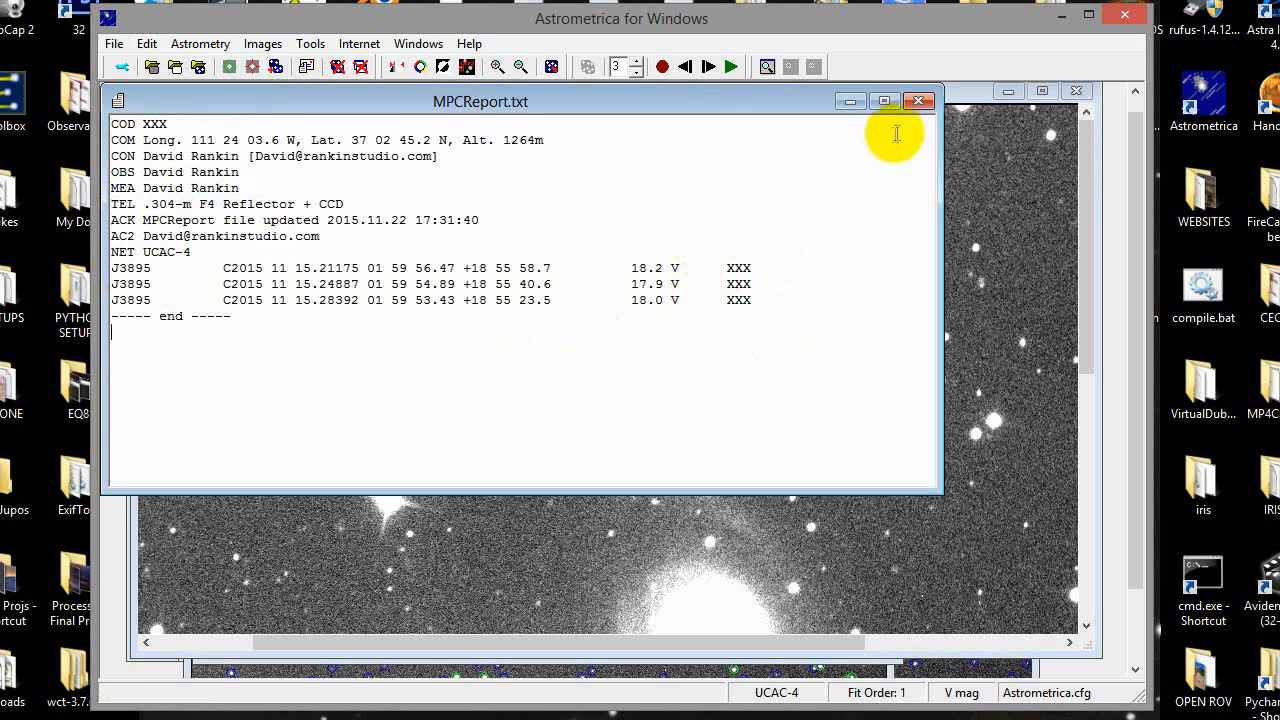
left_click(918, 101)
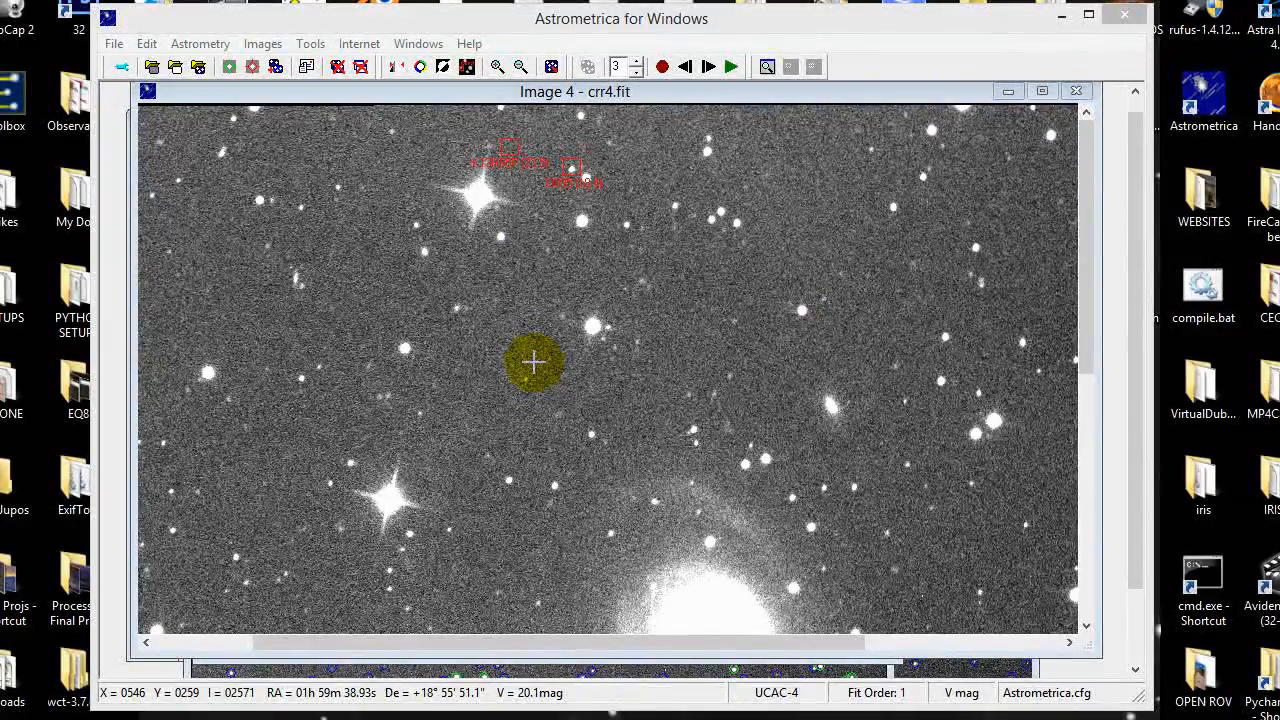
Reopen the MPC report file, highlight its full text, and highlight only the first observation line.
left_click(114, 43)
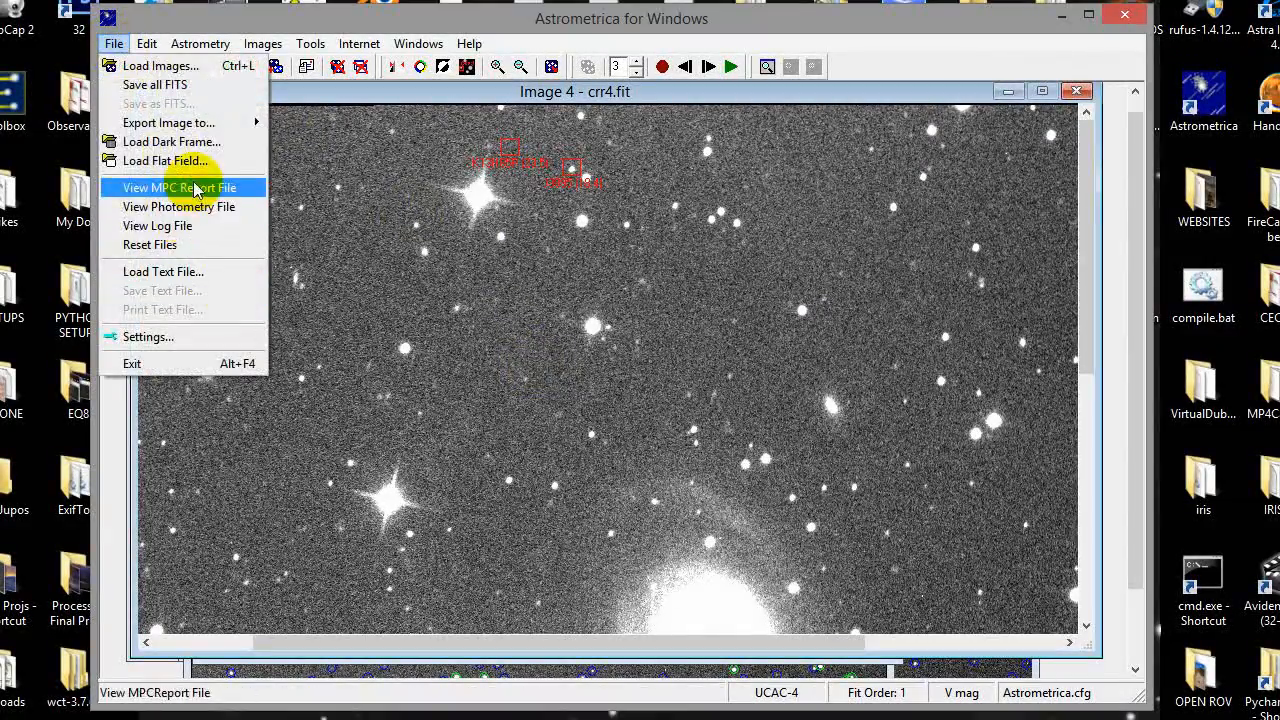
left_click(196, 190)
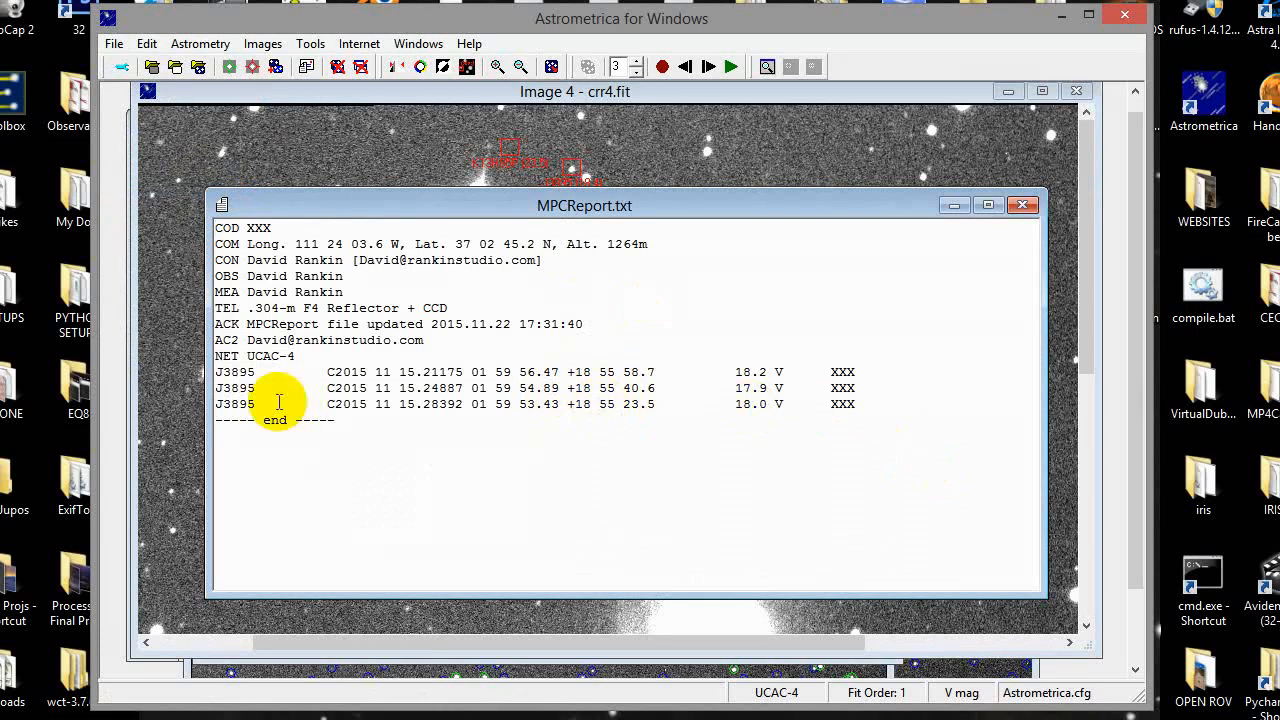
left_click_drag(338, 420, 186, 240)
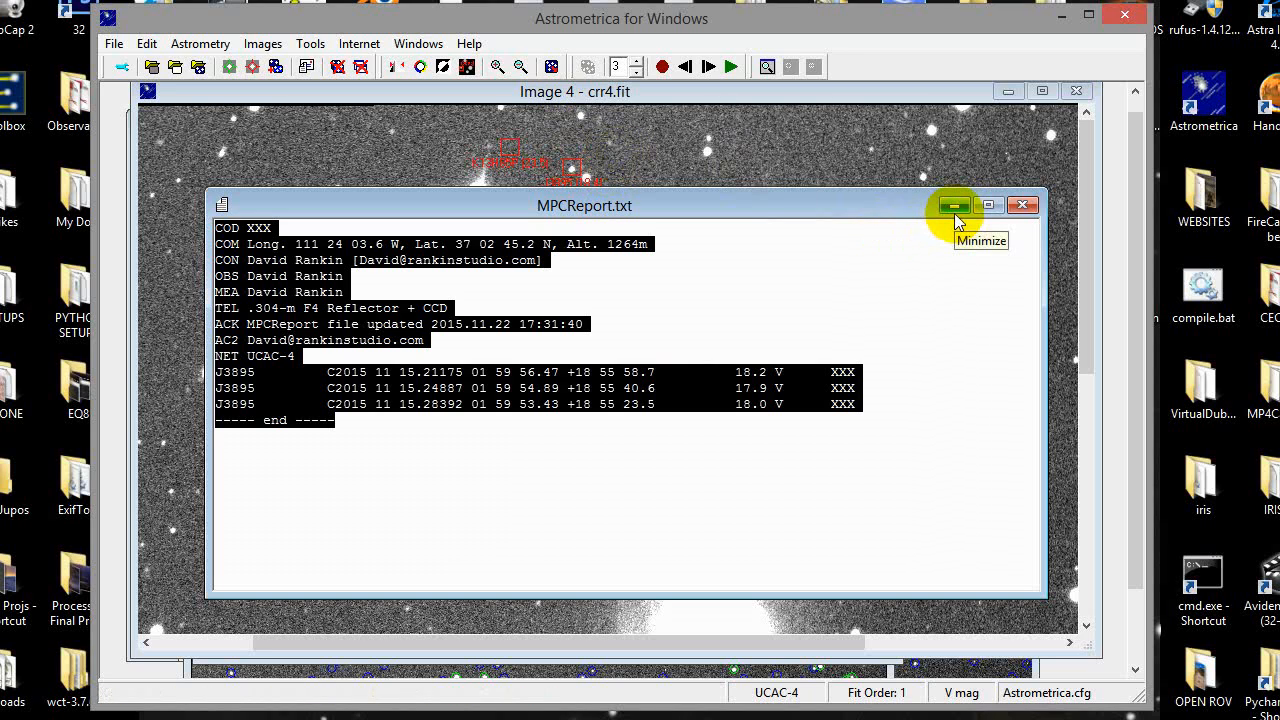
left_click(708, 460)
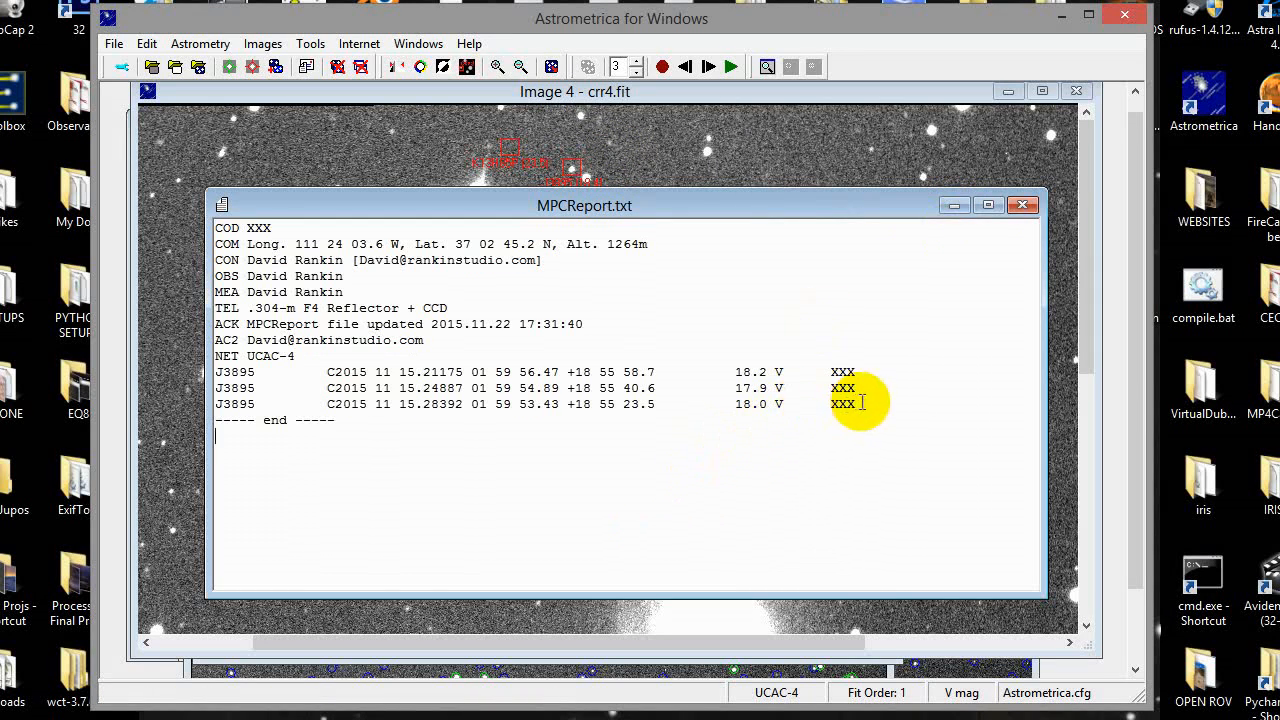
left_click_drag(866, 375, 553, 360)
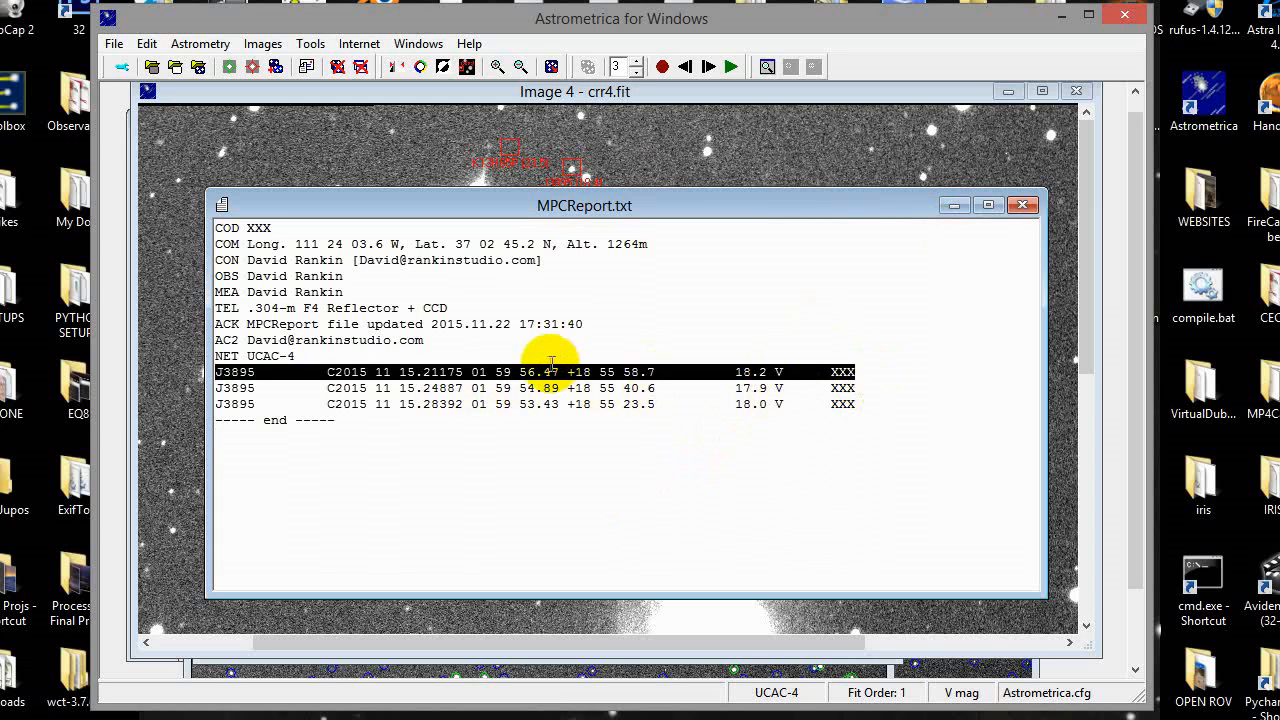
Copy the first observation's date and coordinates from the report, switch to Chrome, and open MPChecker on the Minor Planet Center site.
left_click_drag(660, 372, 328, 372)
key("ctrl+c")
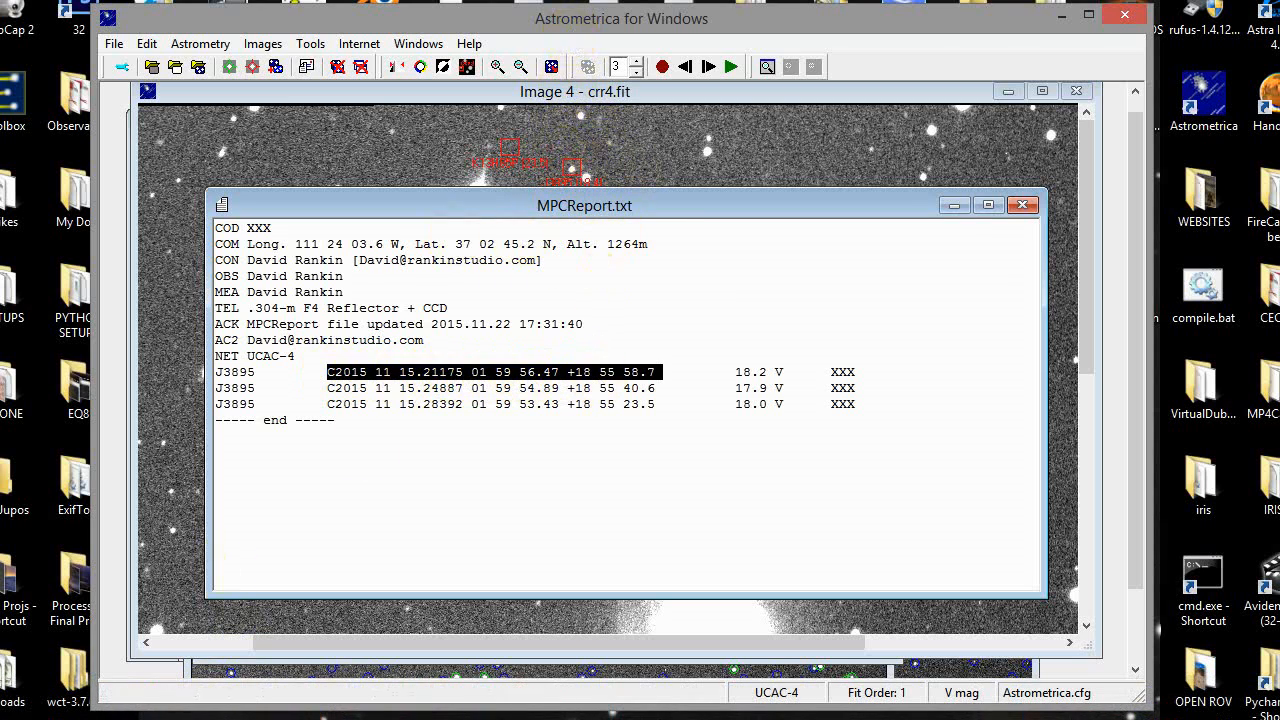
left_click(243, 694)
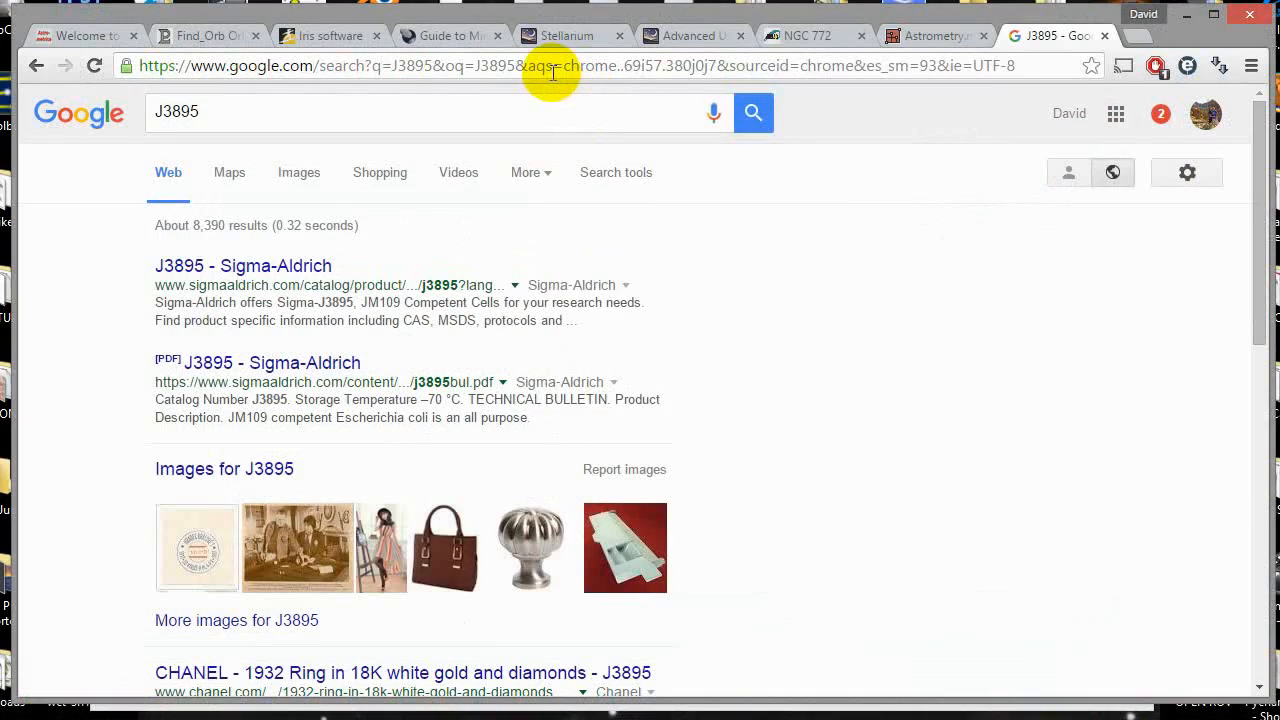
left_click(448, 35)
scroll(584, 267, "up", 10)
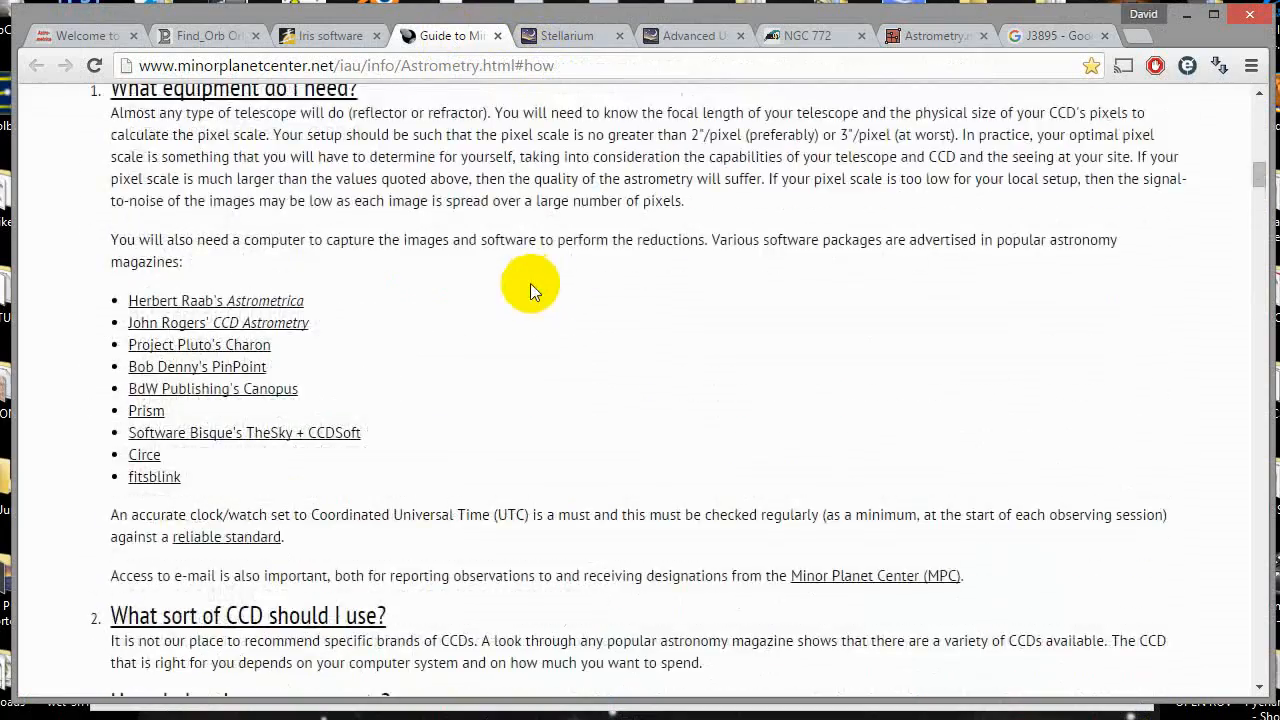
scroll(524, 285, "up", 1)
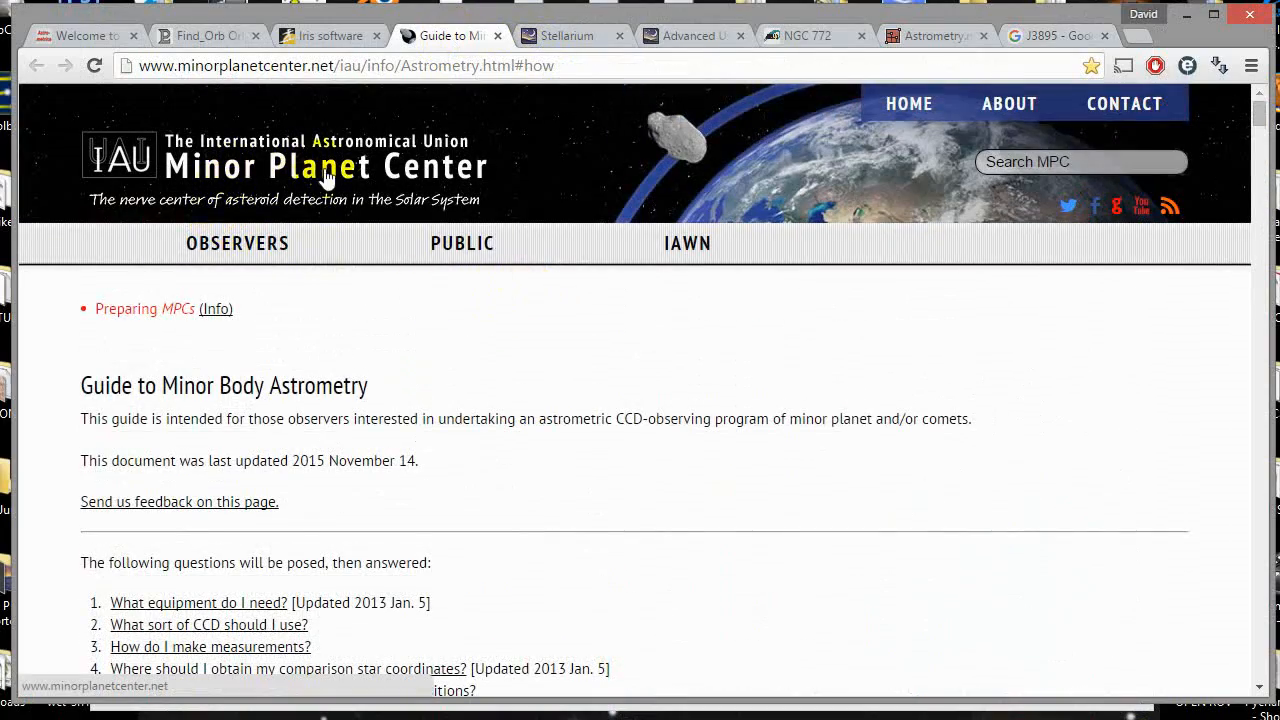
mouse_move(243, 249)
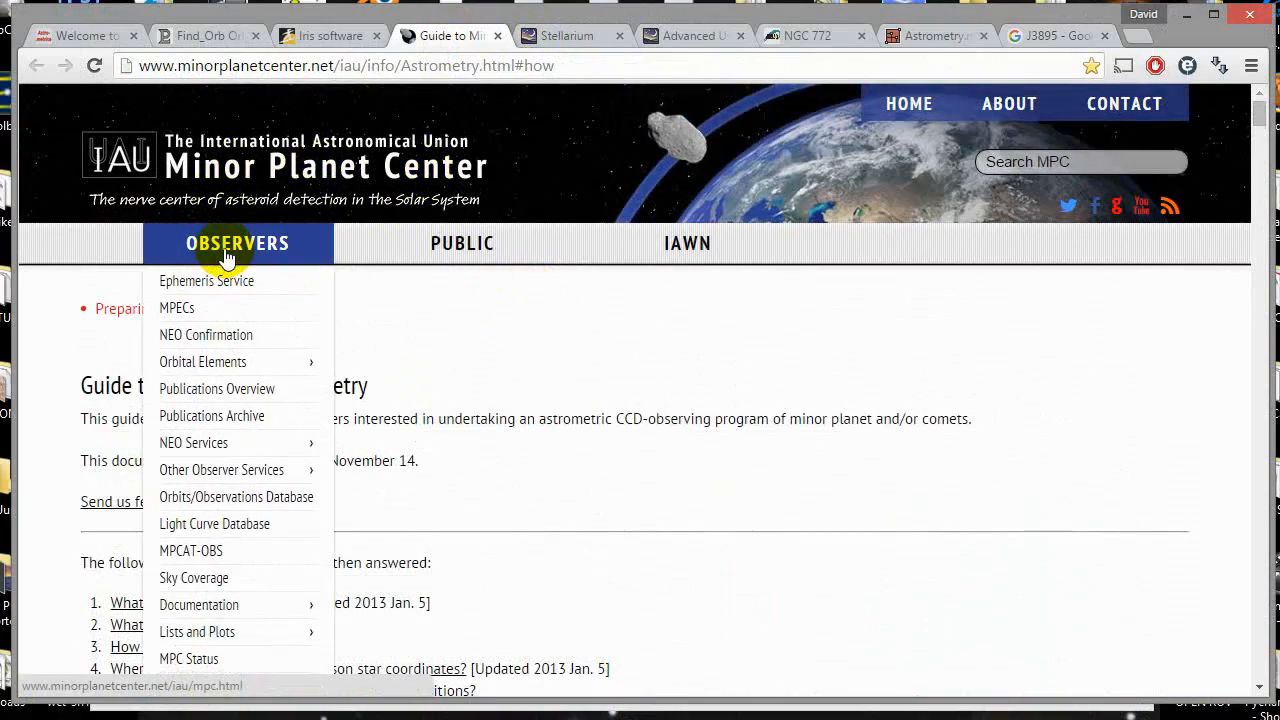
scroll(255, 251, "down", 1)
mouse_move(247, 372)
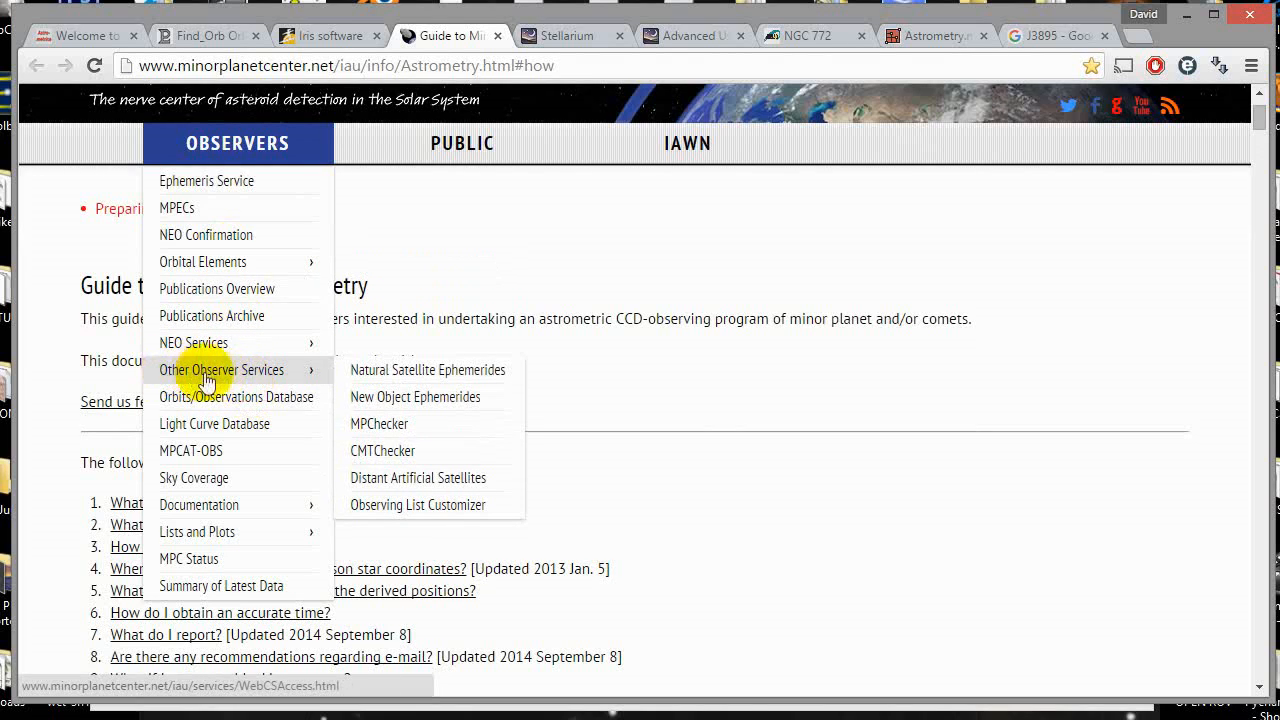
left_click(357, 430)
Paste the copied observation into the MPChecker observations box and delete the leading C before the year.
scroll(523, 486, "down", 4)
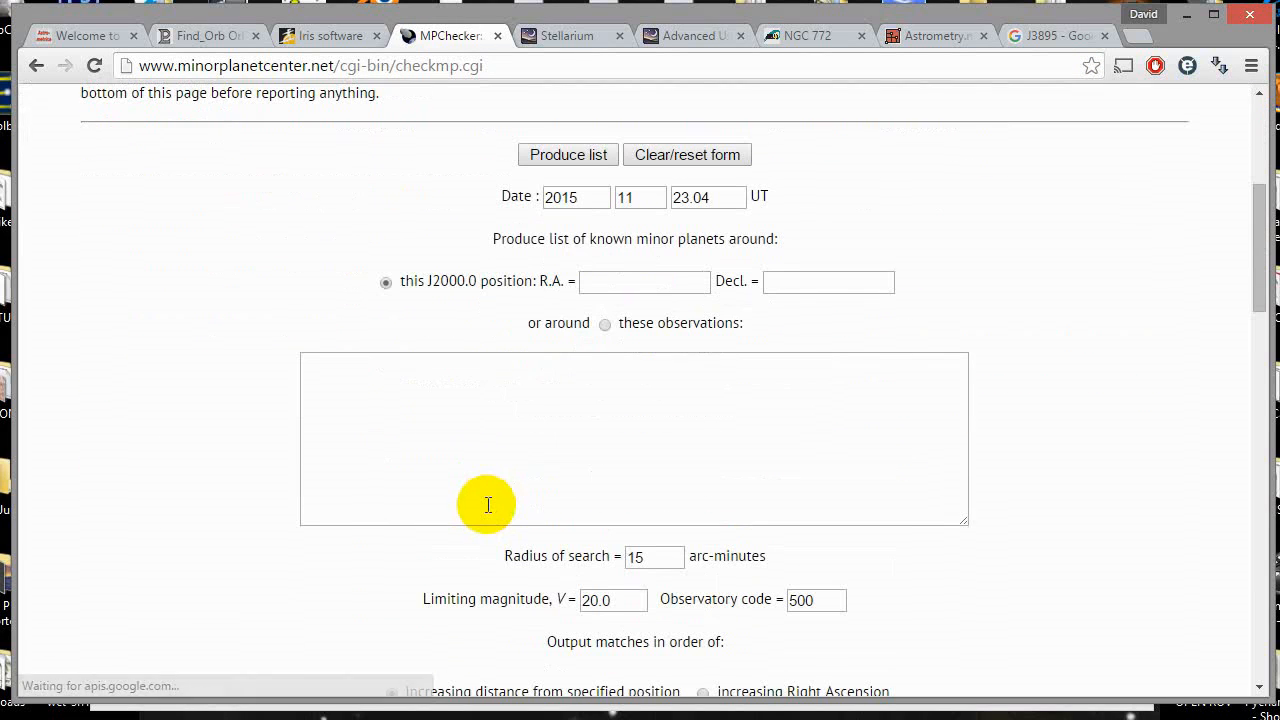
left_click(477, 446)
key("ctrl+v")
scroll(468, 437, "up", 1)
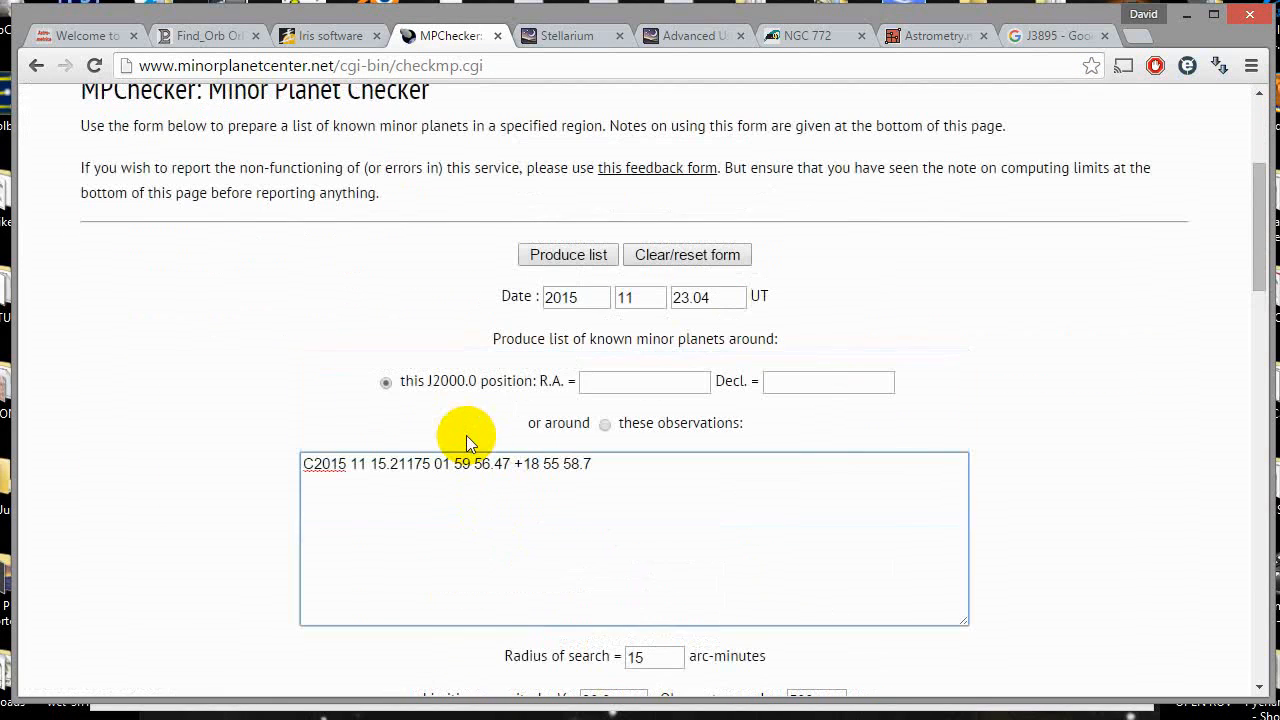
left_click(311, 465)
key("BackSpace")
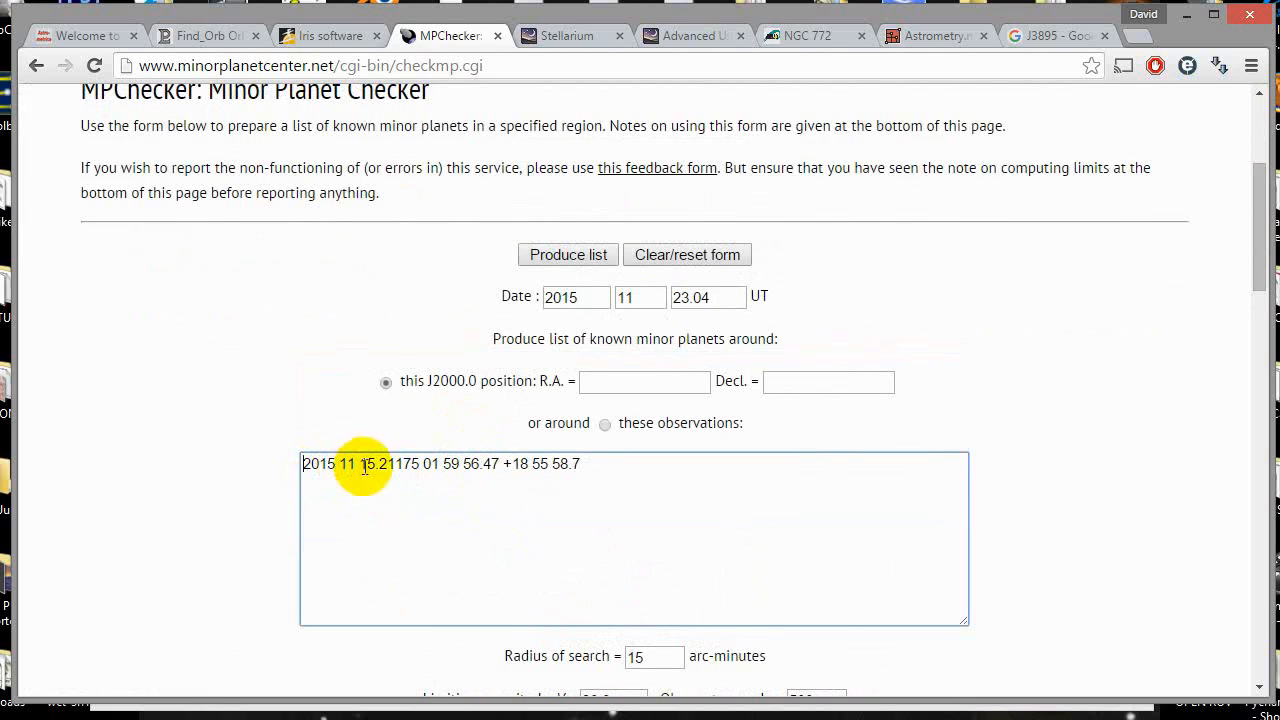
Set the day of the MPChecker search date to 15.21, matching the pasted observation.
left_click(723, 297)
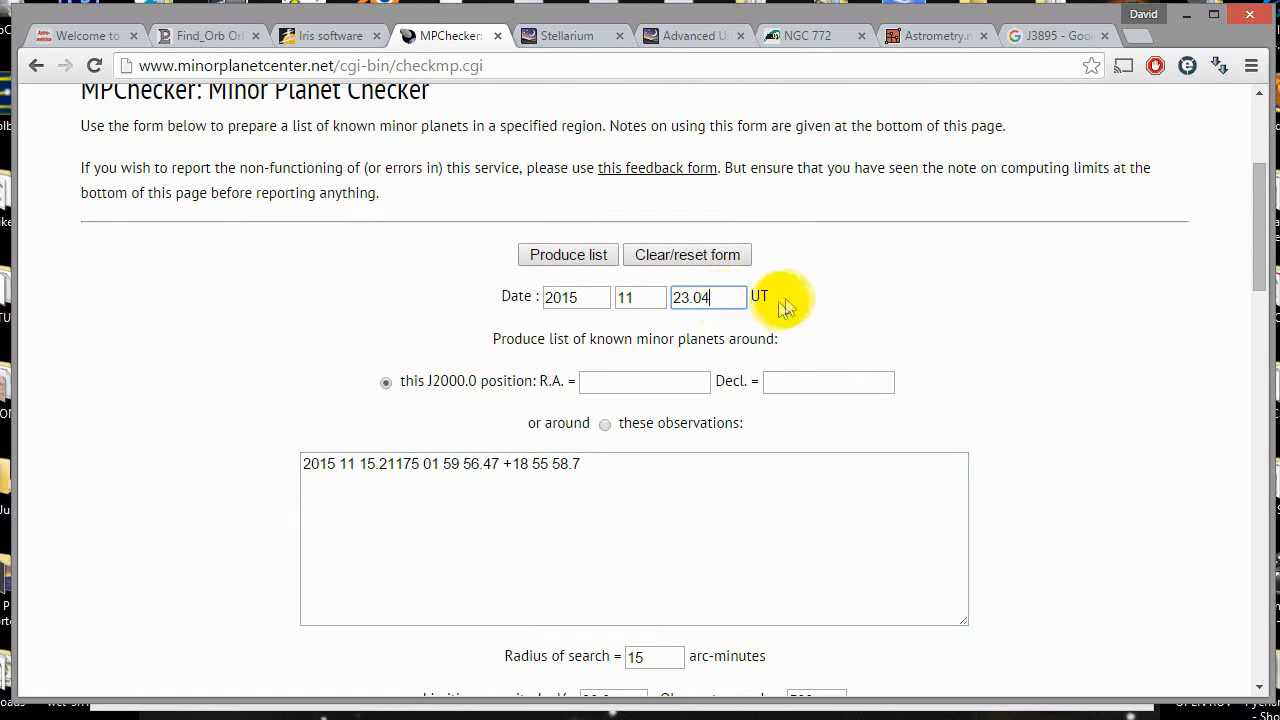
left_click_drag(358, 466, 420, 467)
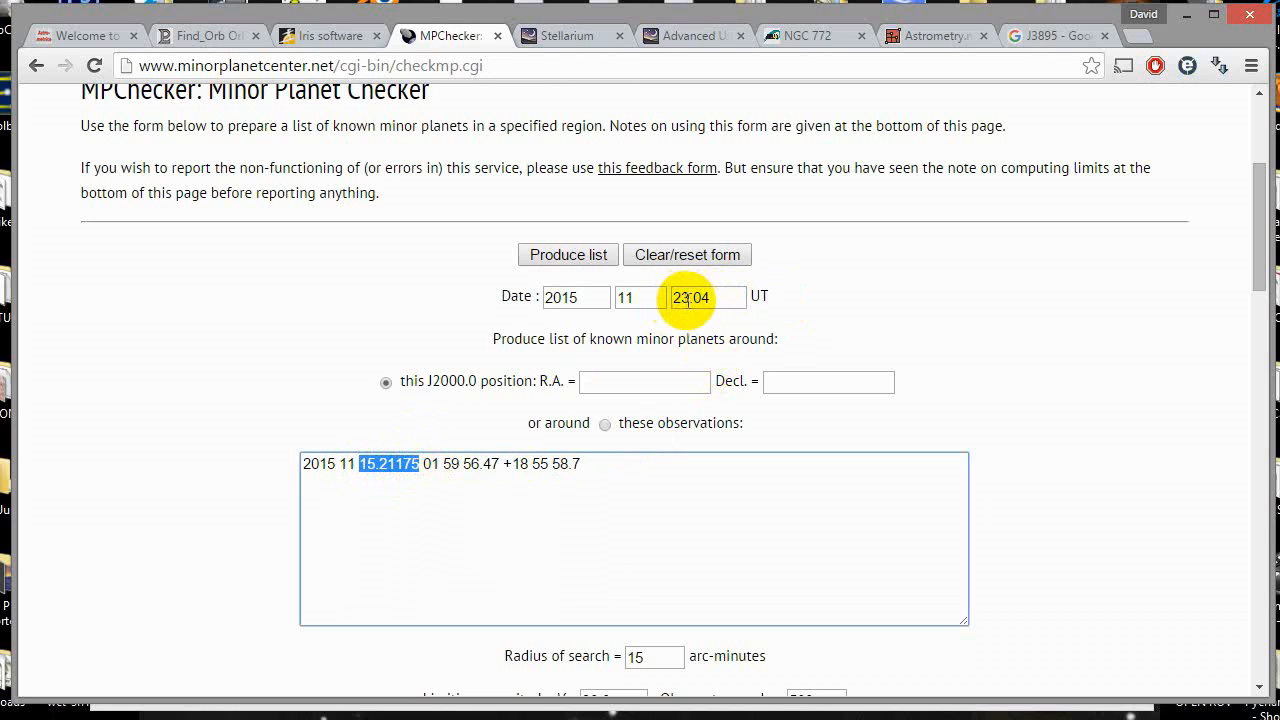
left_click_drag(709, 297, 691, 298)
type("15.21")
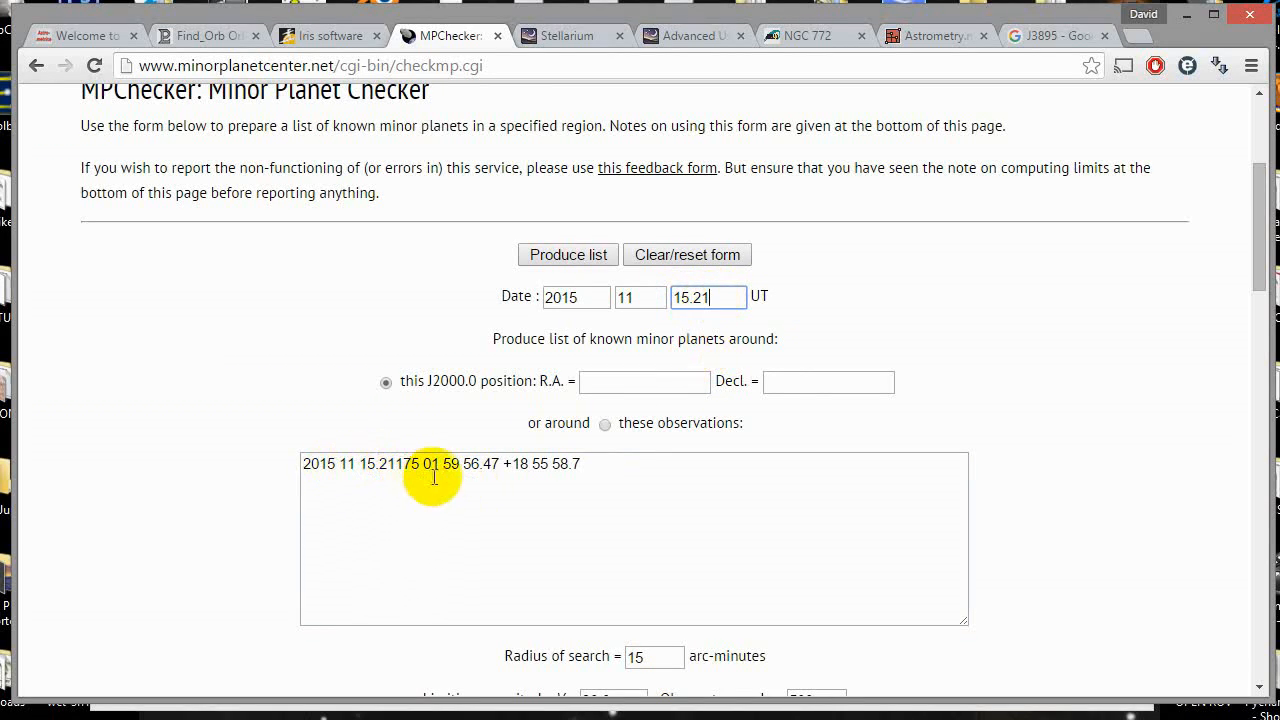
Fill in the search position from the pasted observation, with R.A. 01 59 56.47 and Decl. +18 55 58.7.
left_click_drag(425, 467, 499, 467)
key("ctrl+c")
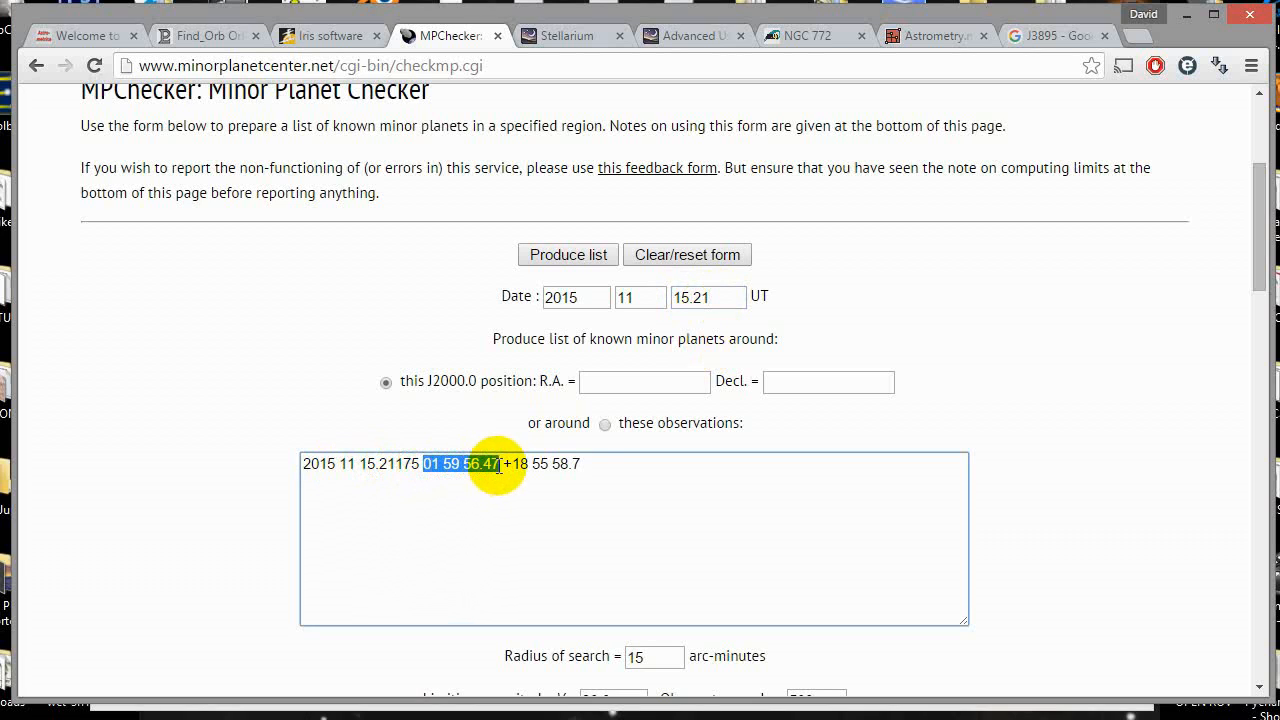
left_click(606, 385)
key("ctrl+v")
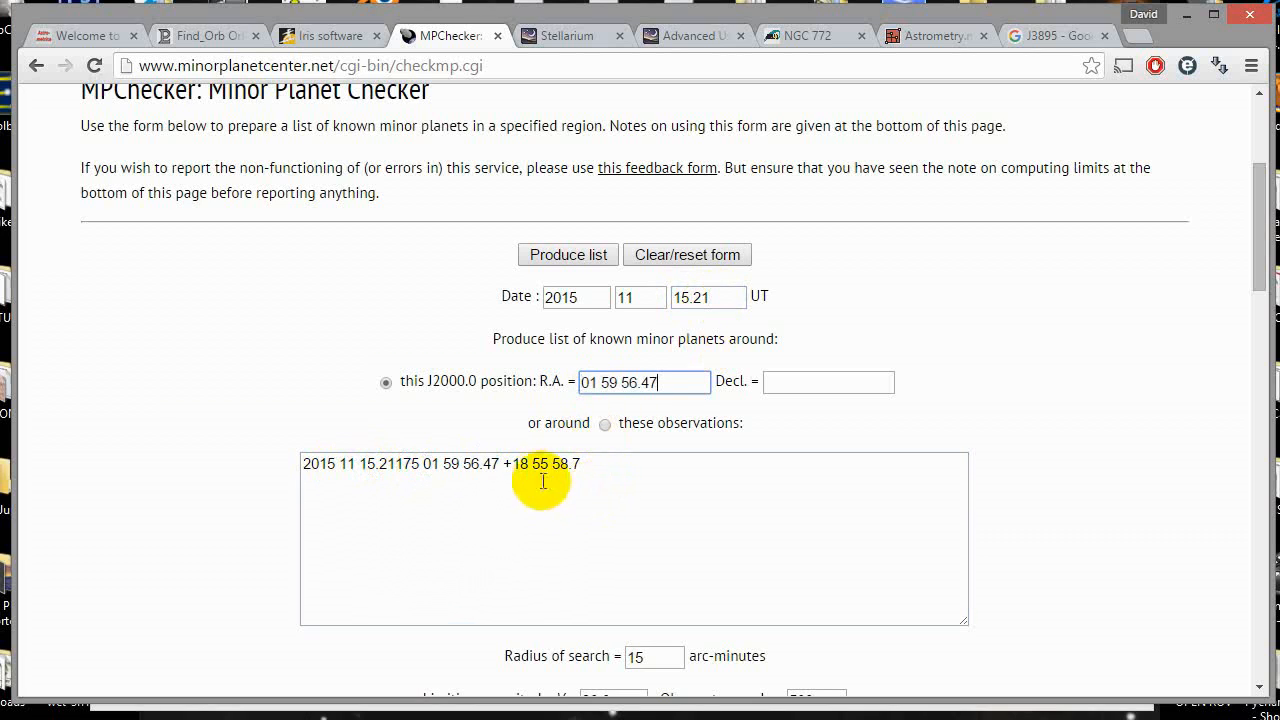
left_click_drag(505, 467, 587, 467)
key("ctrl+c")
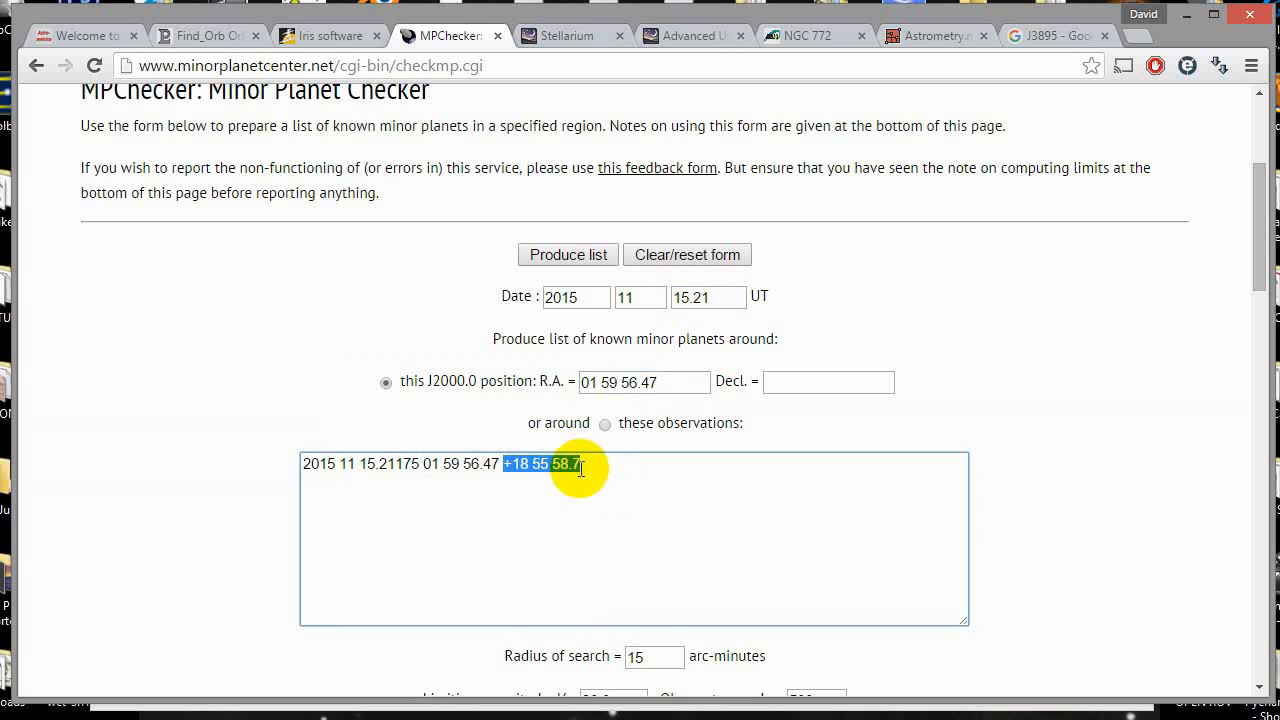
left_click(771, 382)
key("ctrl+v")
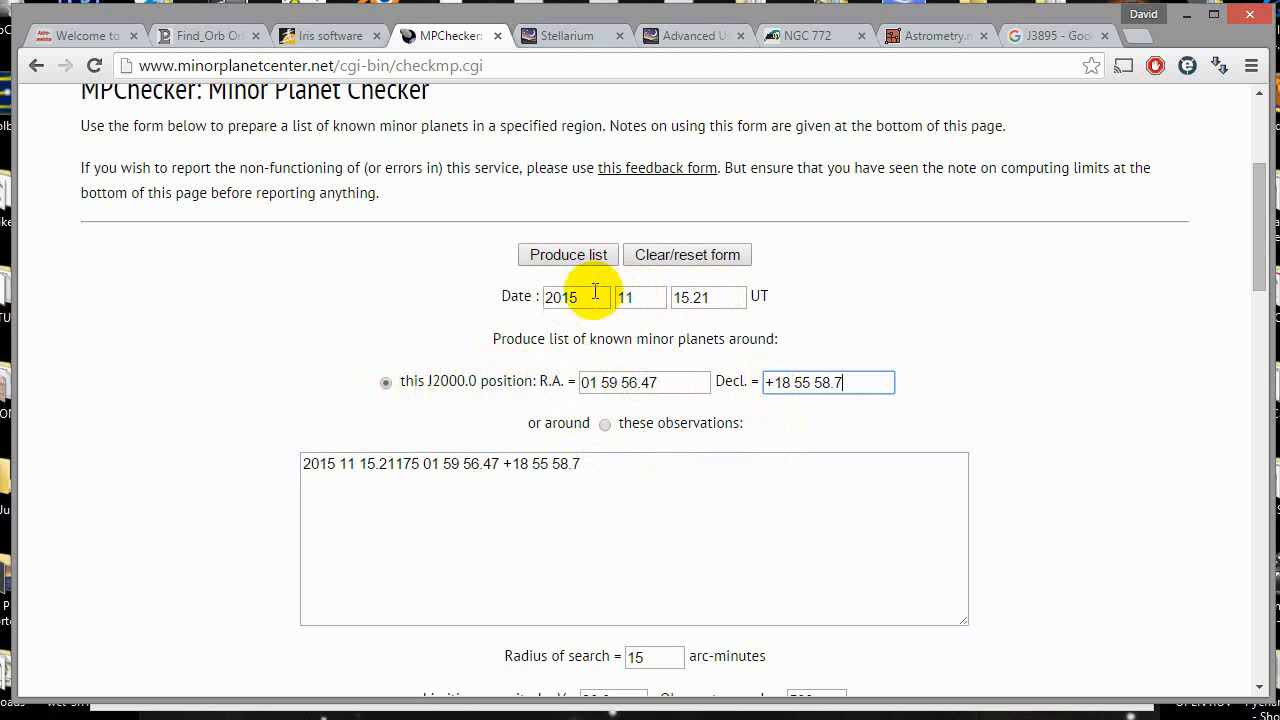
Check the remaining search settings and produce the list of known minor planets around the entered position.
scroll(615, 480, "down", 1)
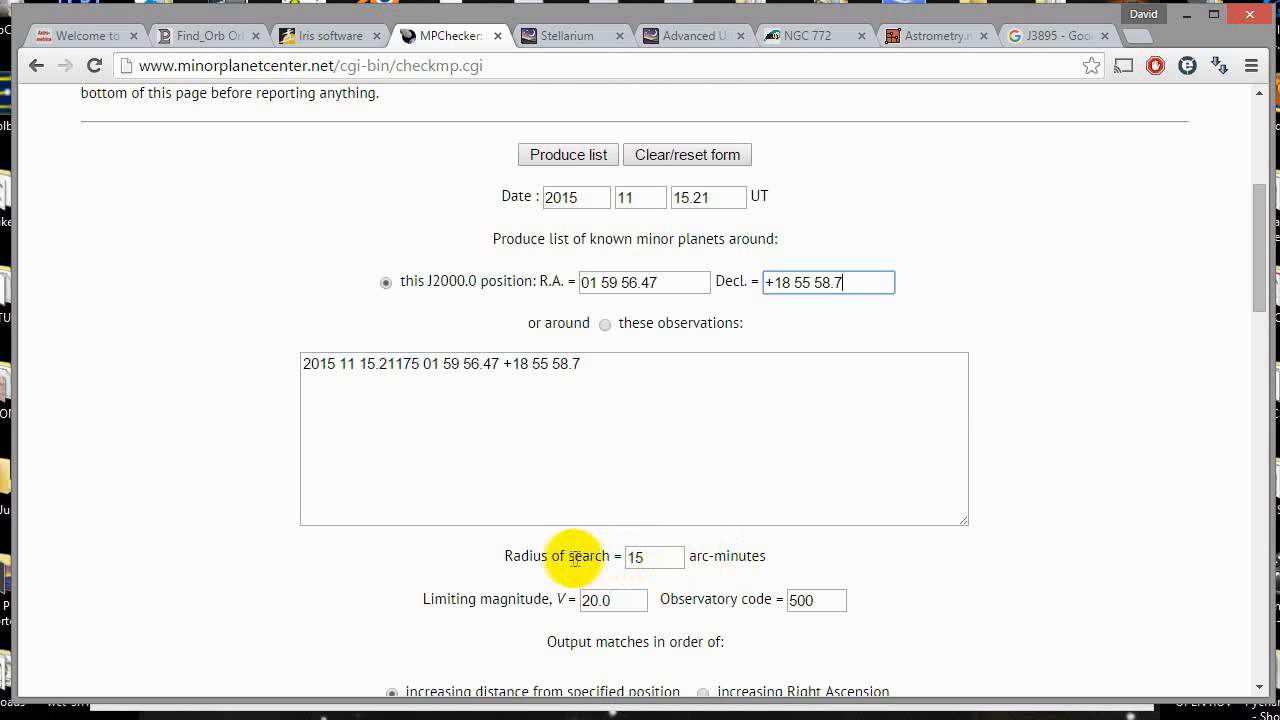
scroll(800, 537, "up", 2)
scroll(766, 560, "down", 1)
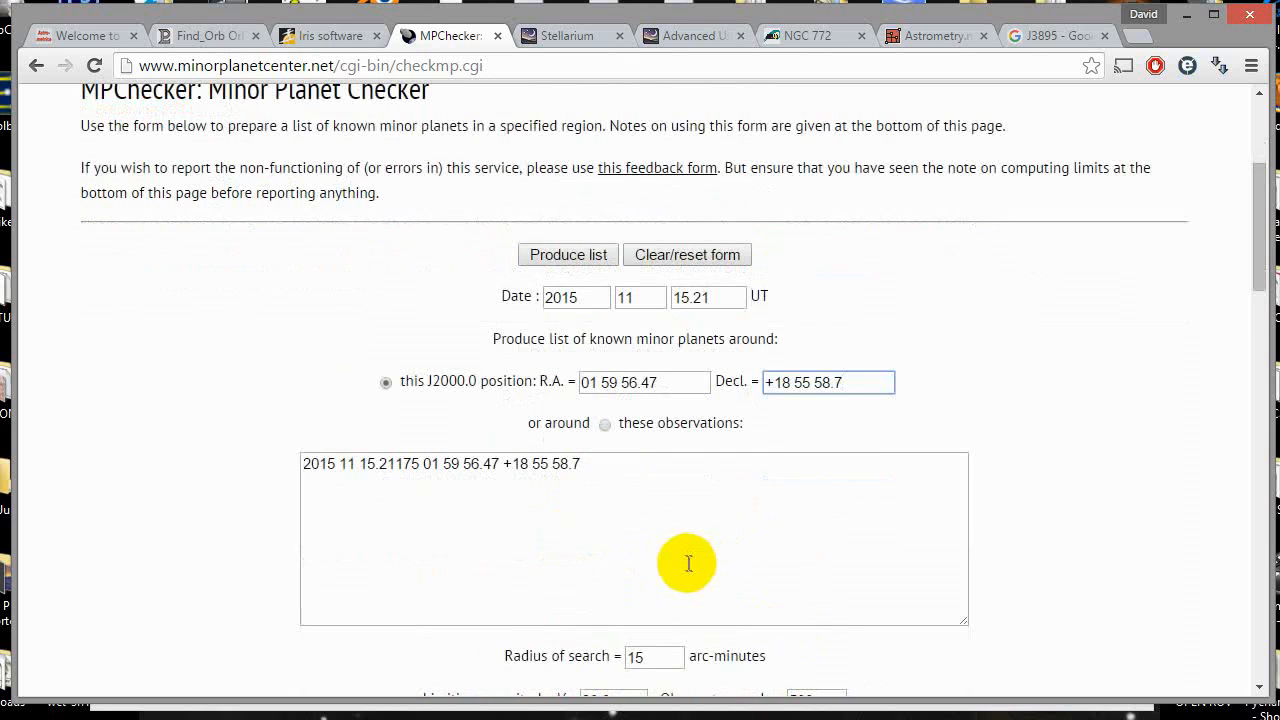
left_click(575, 258)
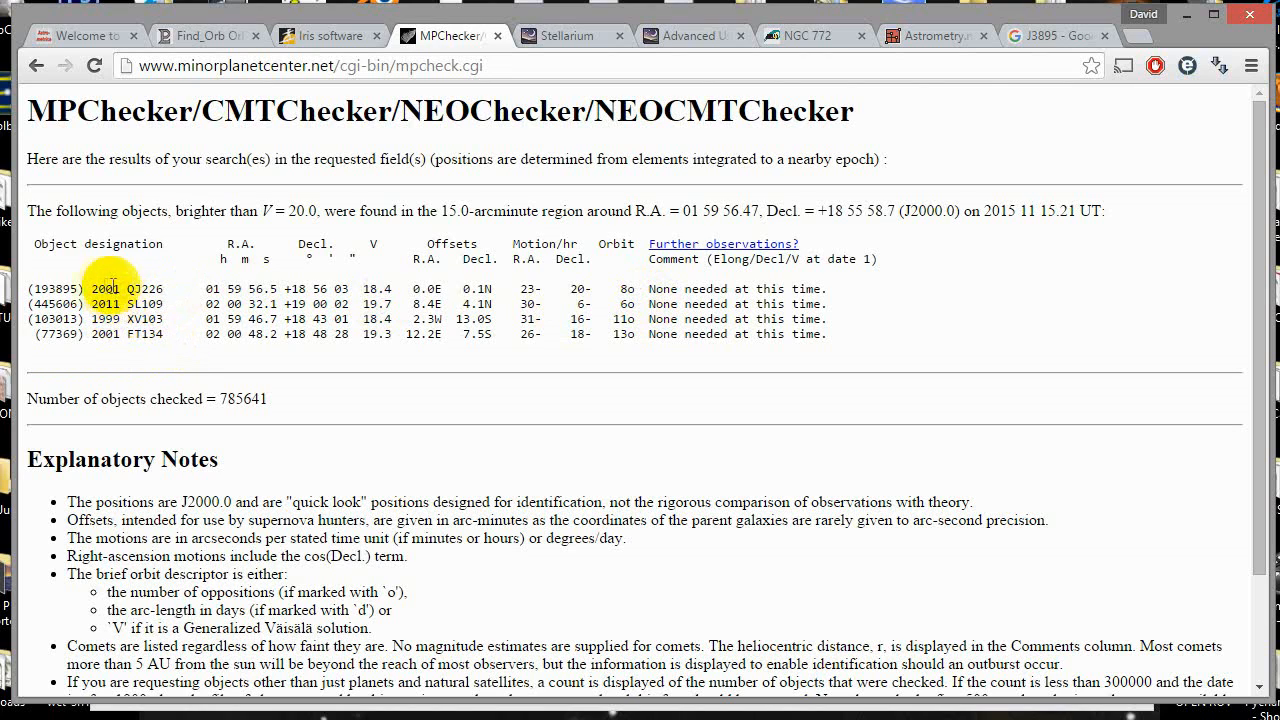
Examine the first listed object's designation, R.A. and Decl. in the MPChecker results, and look over the explanatory notes.
left_click_drag(33, 289, 306, 289)
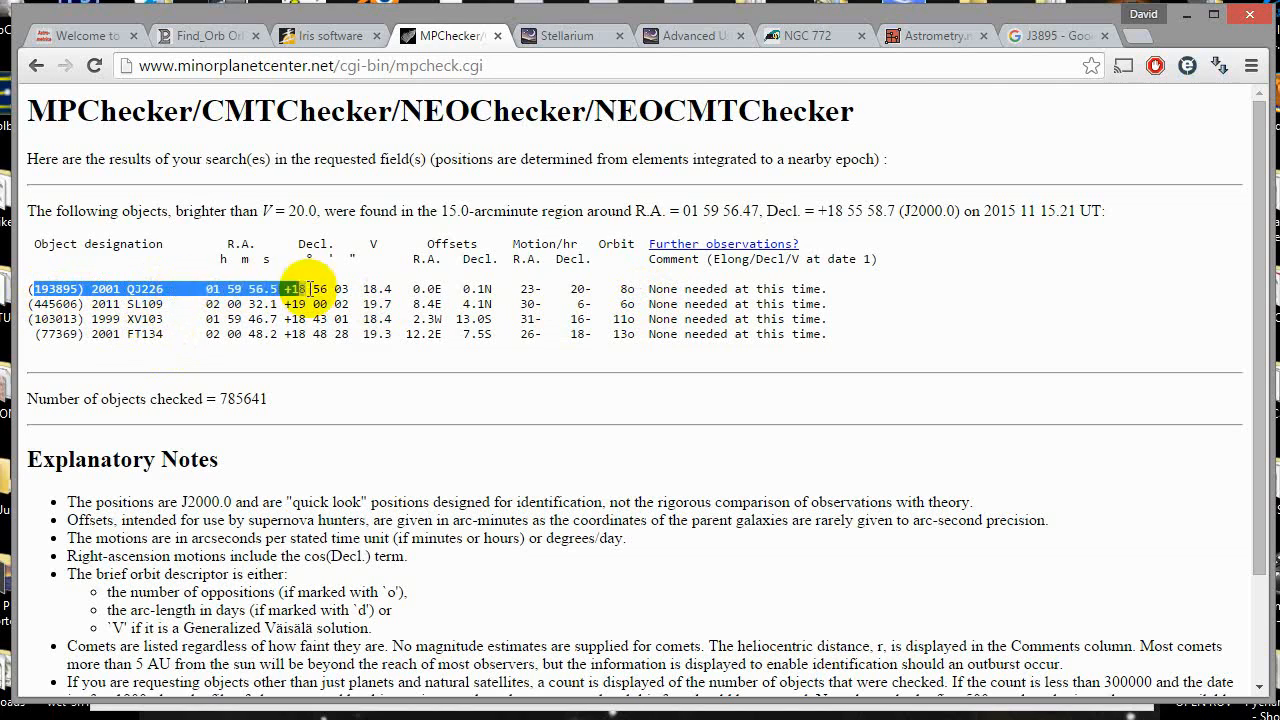
left_click(143, 289)
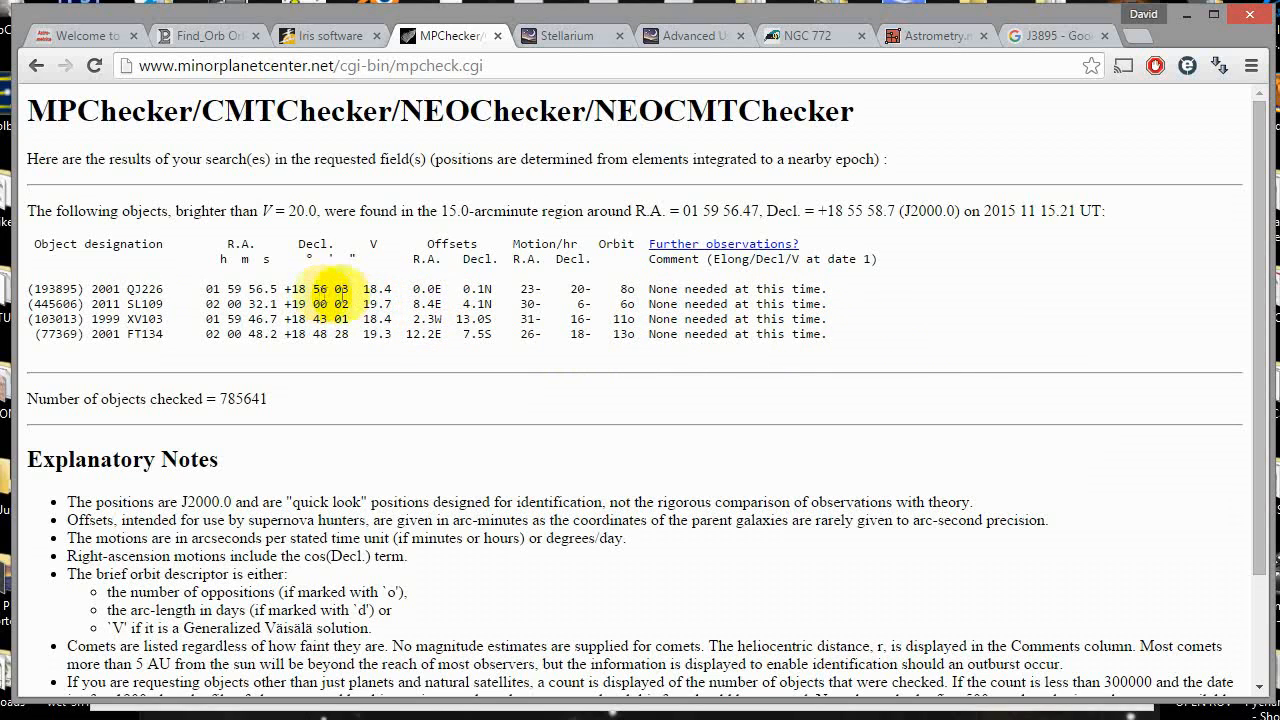
mouse_move(206, 289)
left_mouse_down()
mouse_move(400, 287)
mouse_move(206, 288)
left_mouse_up()
scroll(189, 326, "down", 2)
scroll(193, 327, "up", 2)
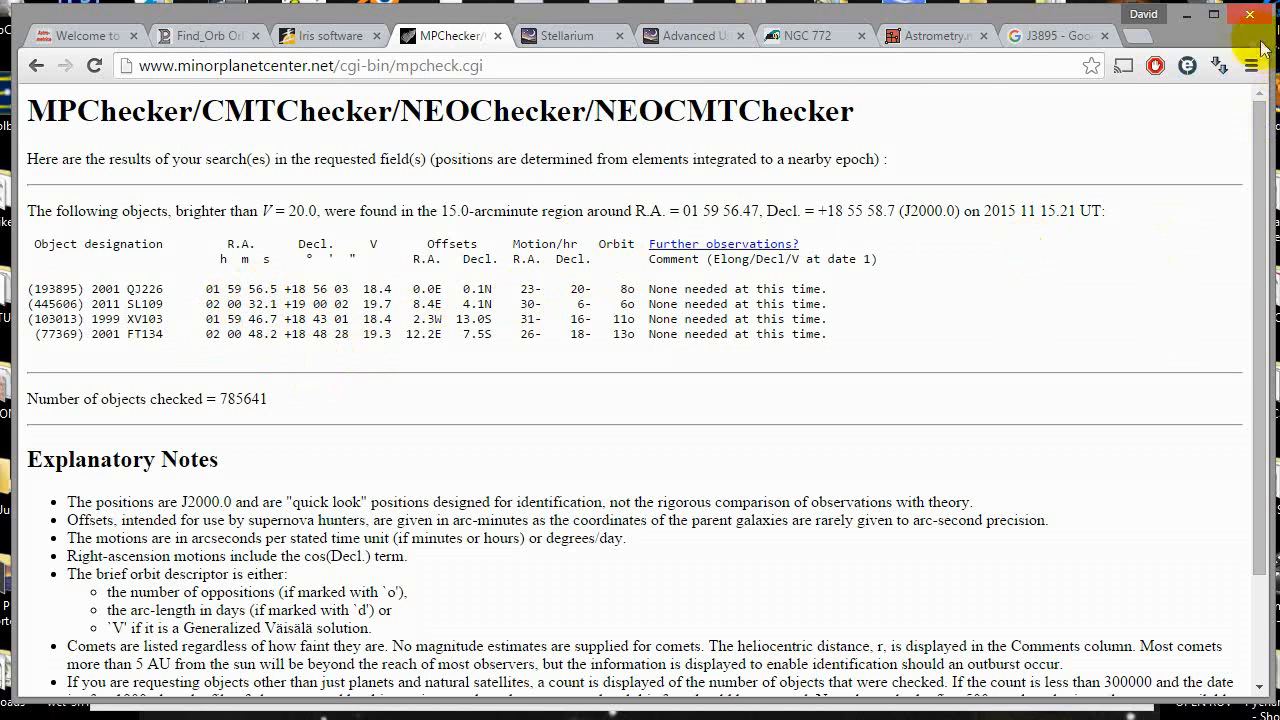
Return to Astrometrica and copy the full text of the MPC report.
left_click(1188, 20)
left_click_drag(351, 471, 214, 216)
key("ctrl+c")
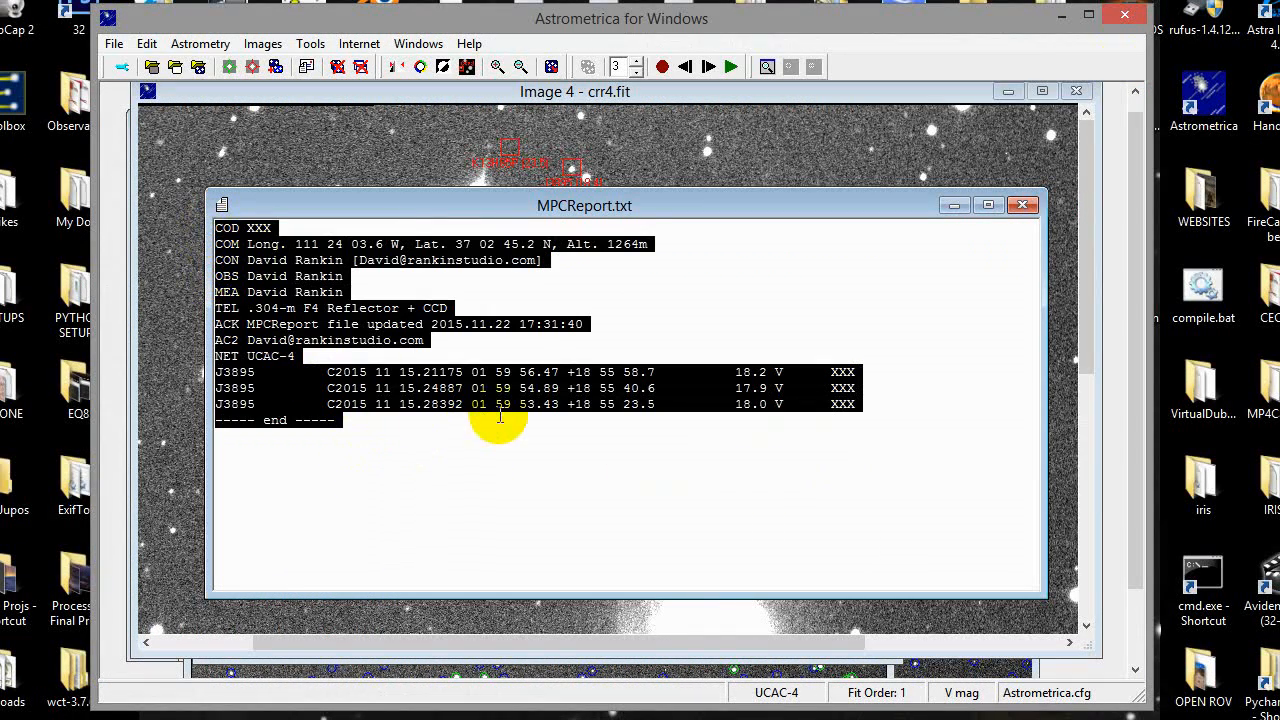
Create a new text document on the desktop beside the NGC772 folder, open it in Notepad, and paste the report into it.
left_click(1061, 15)
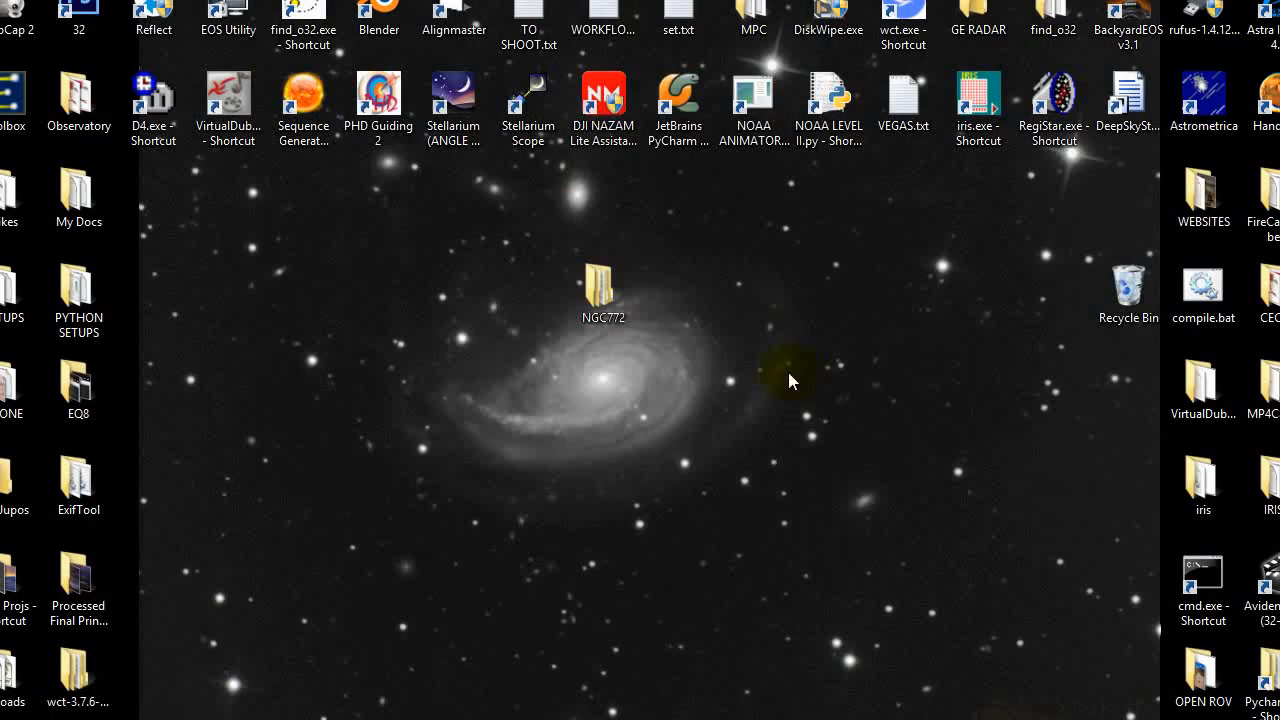
right_click(562, 436)
mouse_move(677, 682)
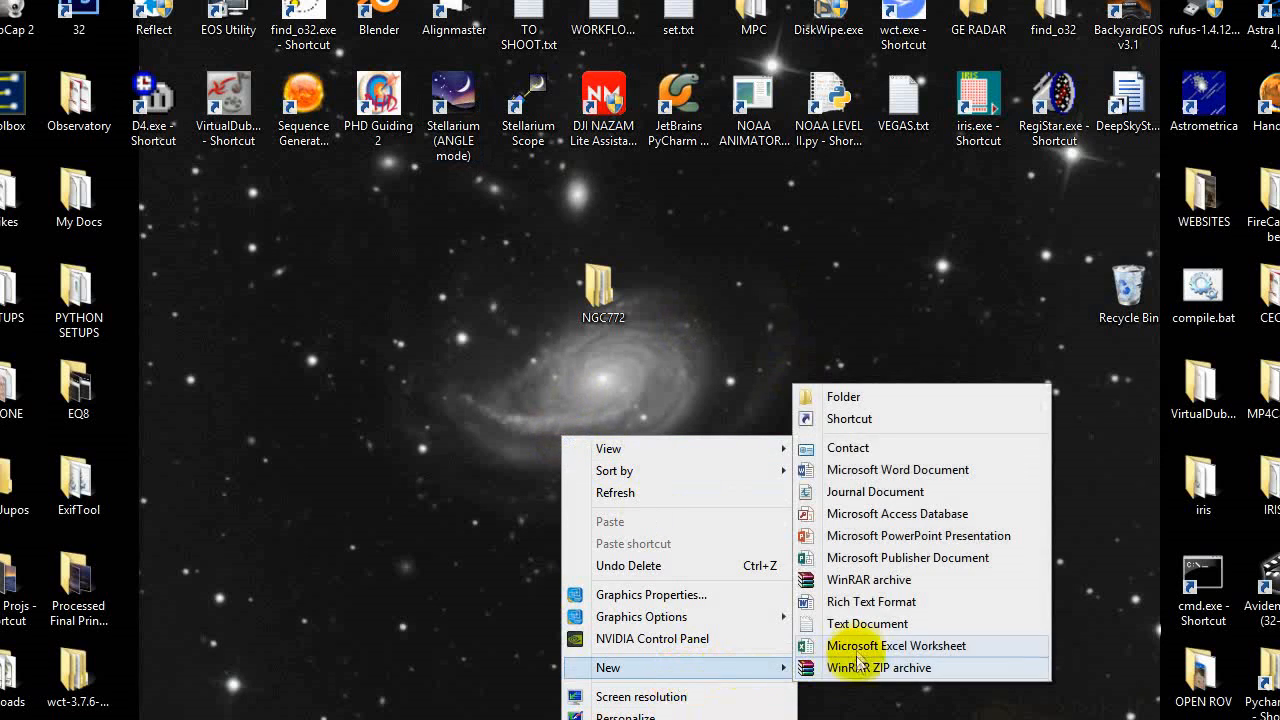
left_click(868, 623)
left_click_drag(612, 468, 684, 366)
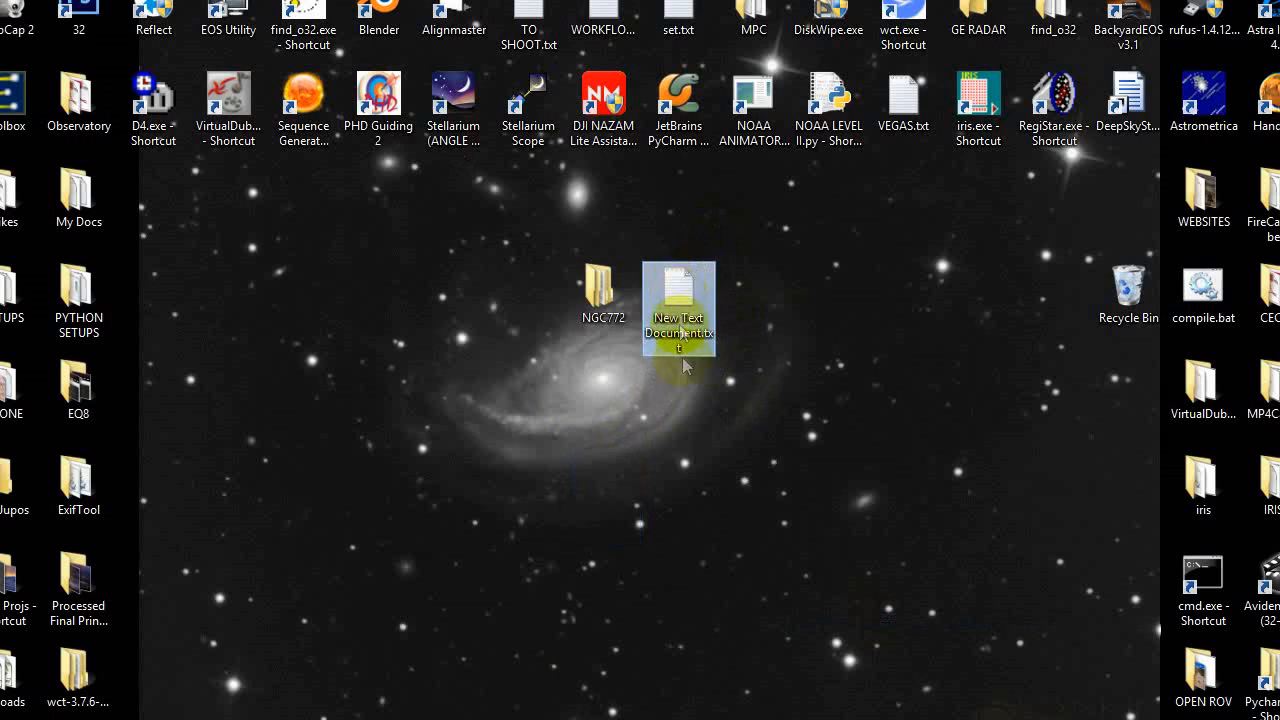
double_click(688, 296)
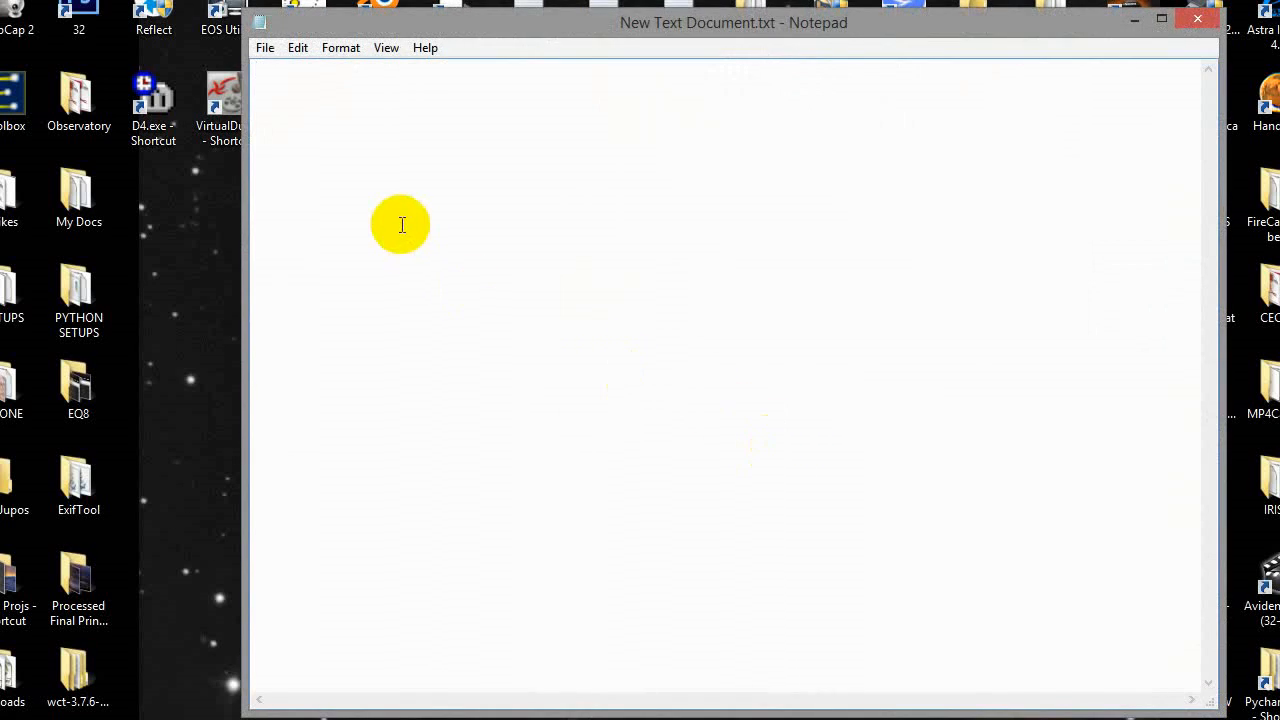
key("ctrl+v")
Replace the XXX observatory code in the report's COD line with 500.
left_click_drag(314, 70, 287, 71)
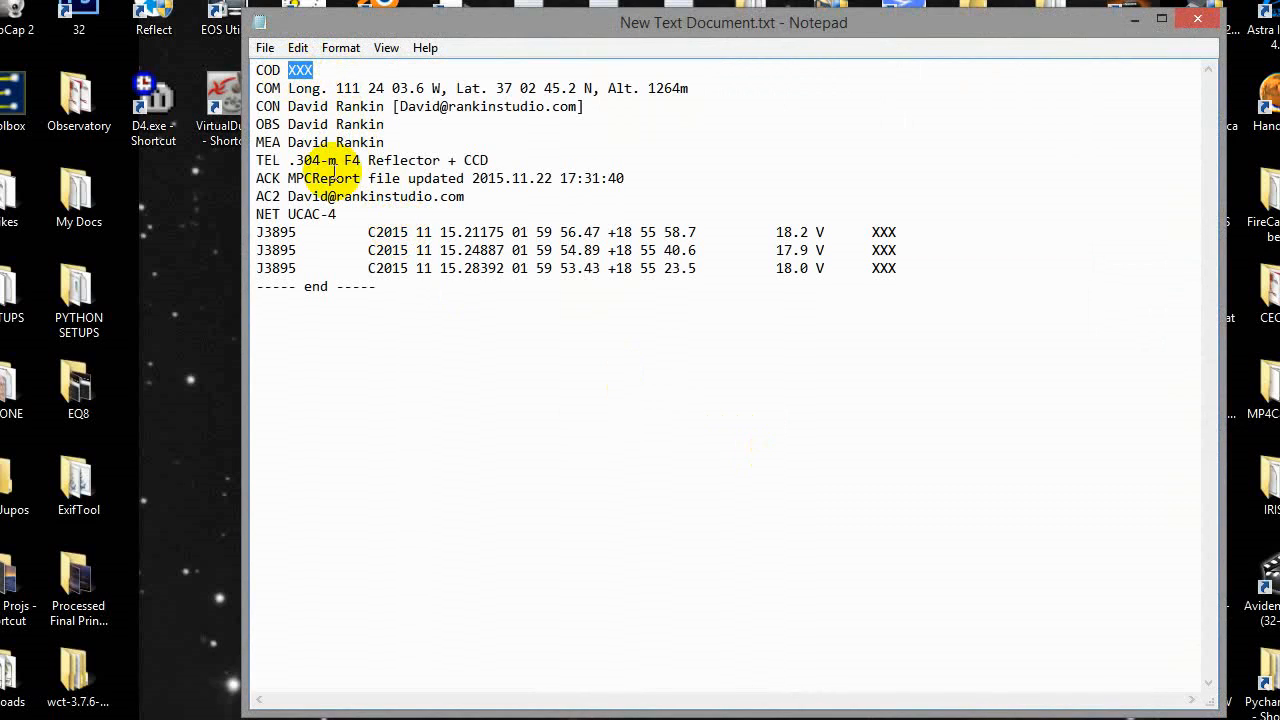
type("0")
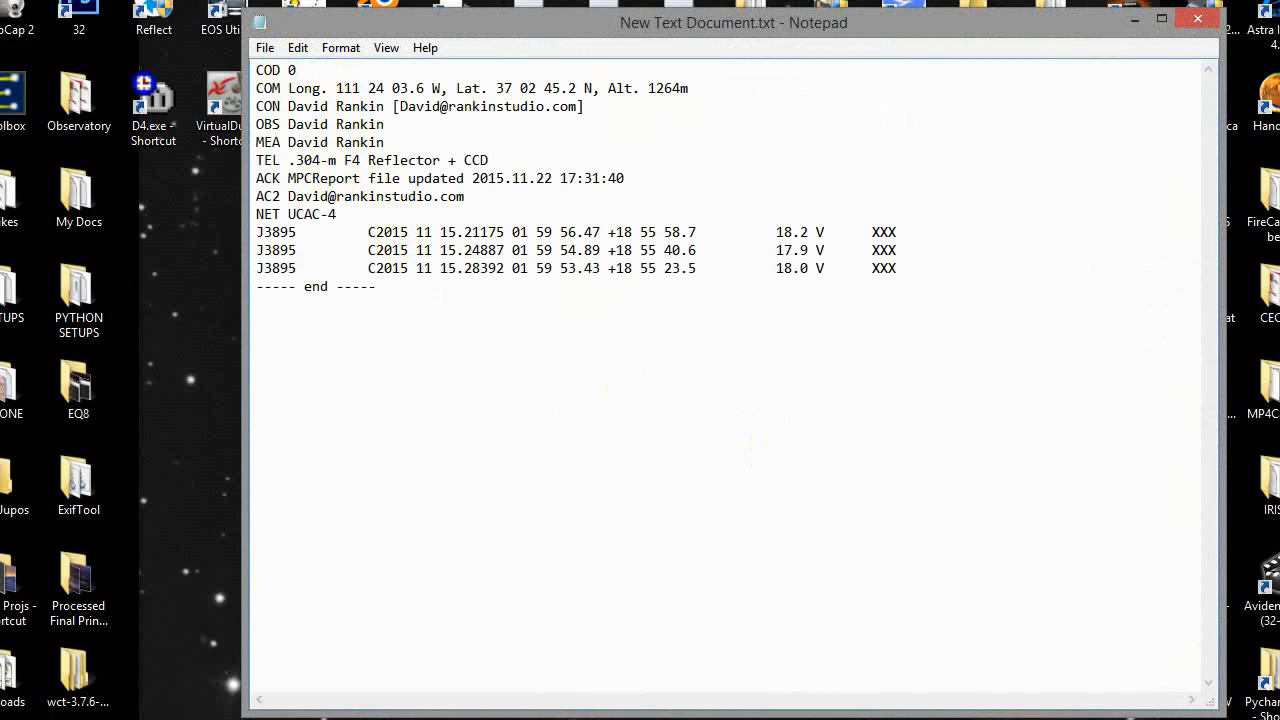
key("BackSpace")
type("500")
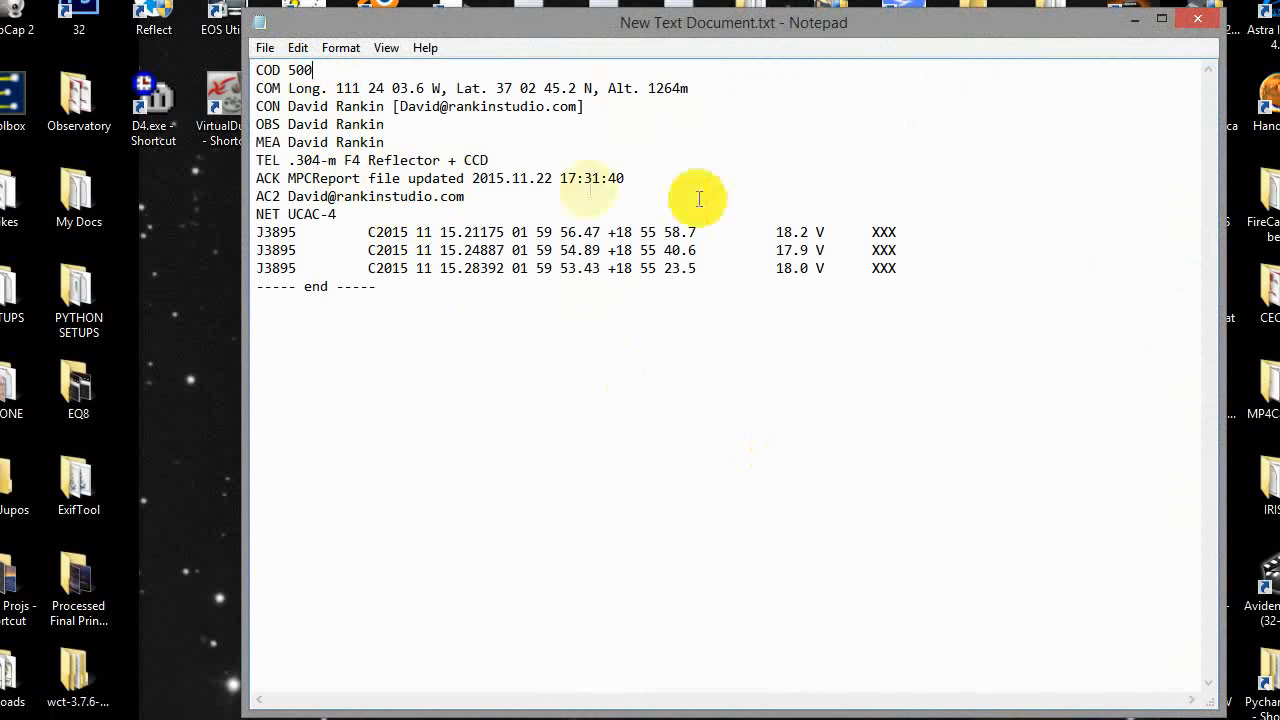
Replace the XXX observatory code at the end of all three observation lines with 500, and close the text document.
left_click_drag(897, 232, 874, 232)
type("50")
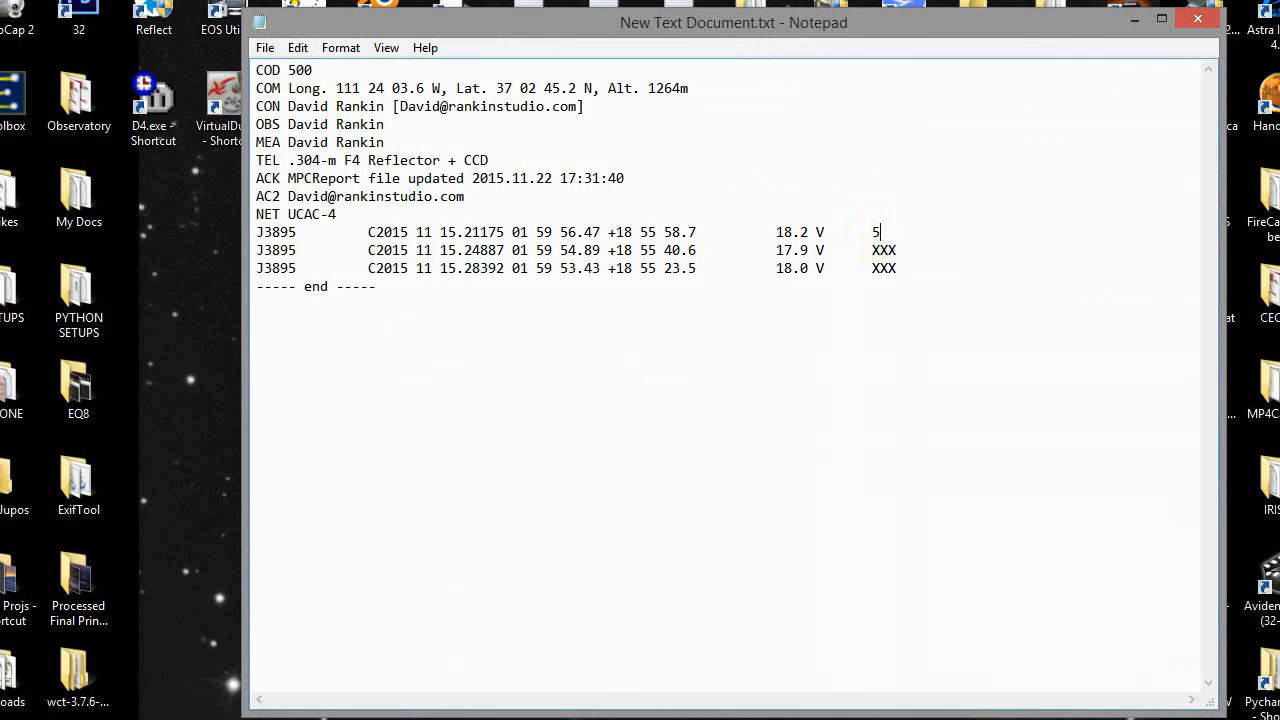
left_click_drag(901, 251, 880, 268)
type("500500")
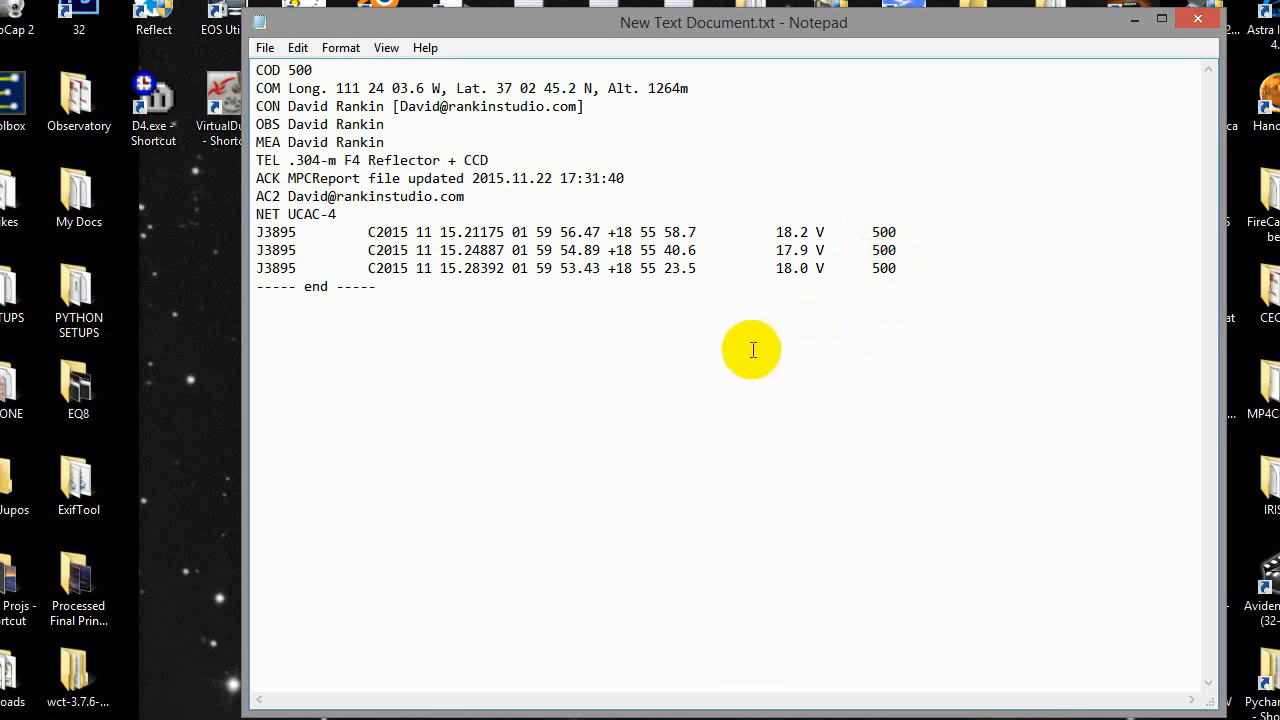
left_click(1194, 17)
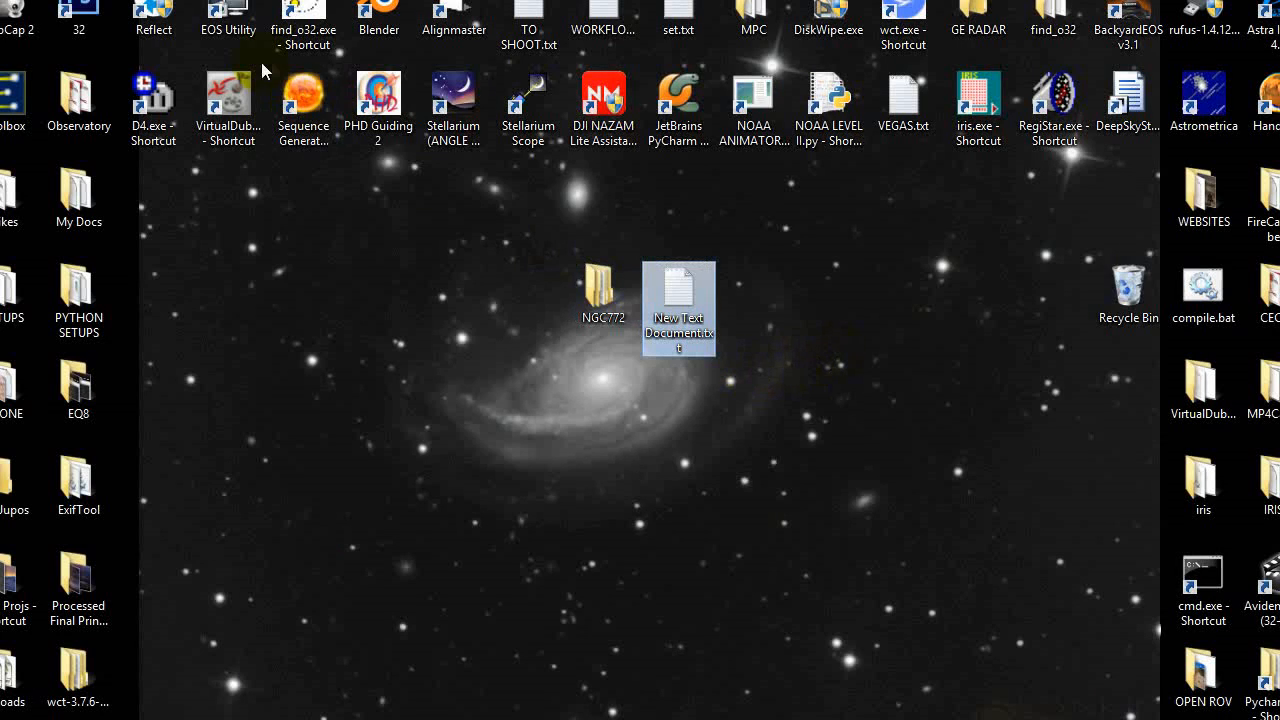
left_click(517, 311)
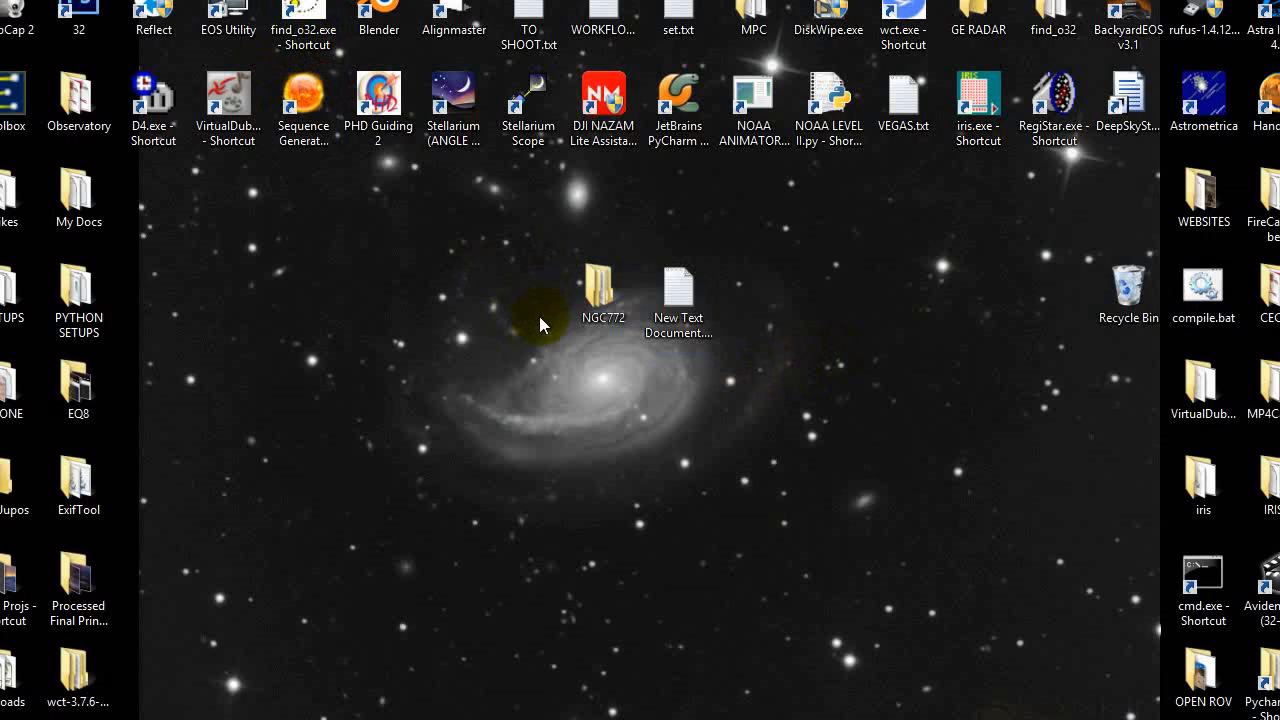
mouse_move(580, 716)
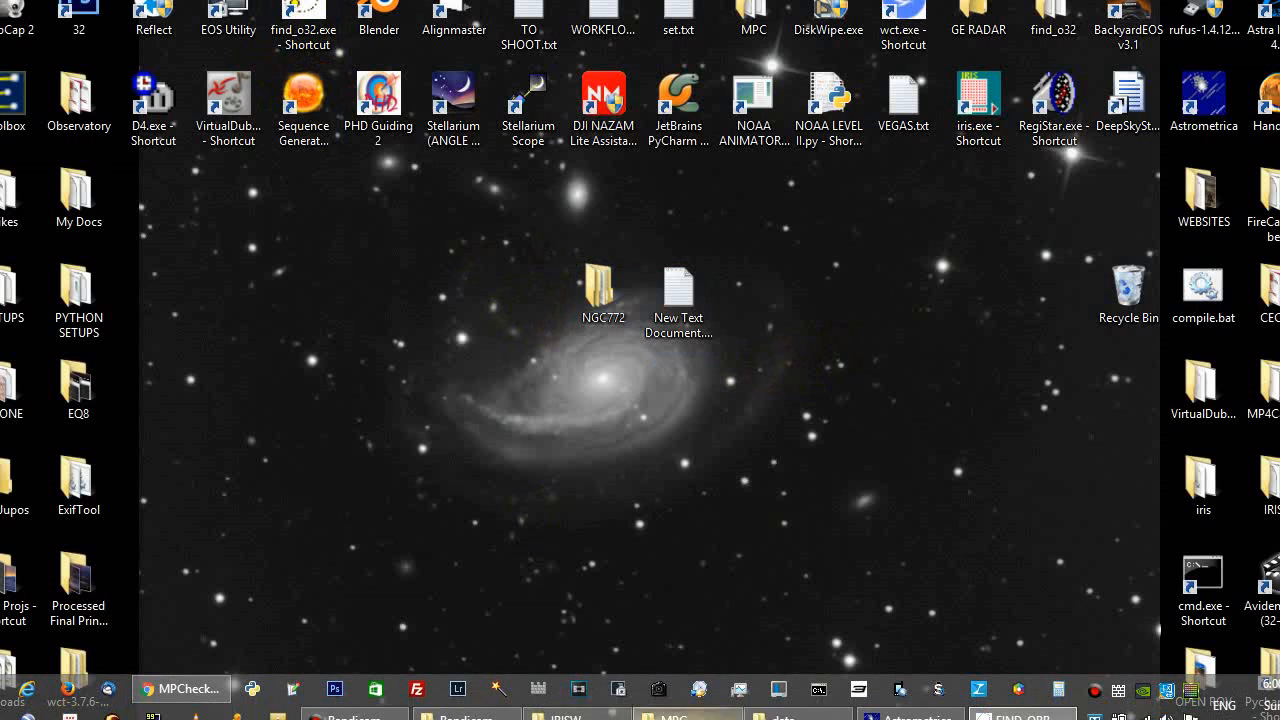
Switch to FIND_ORB and load the desktop's New Text Document containing the report to compute the asteroid's orbital elements.
left_click(1015, 716)
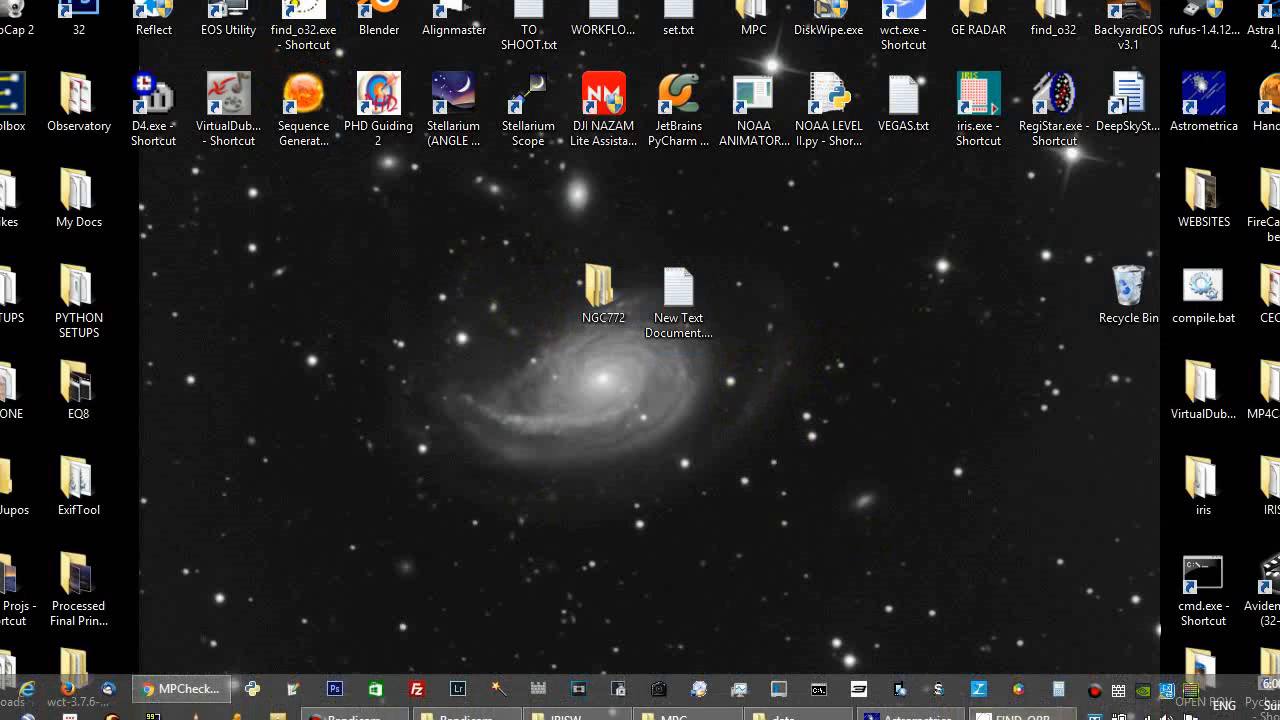
left_click(497, 131)
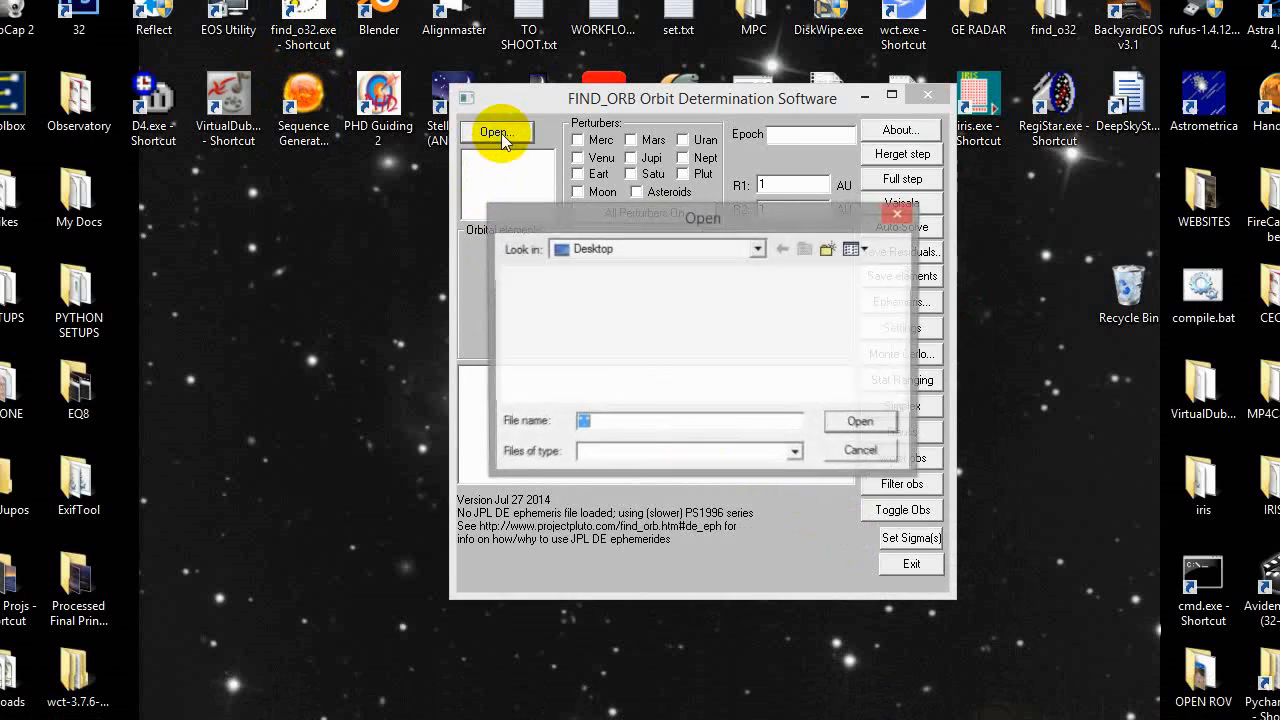
left_click(895, 217)
left_click(492, 130)
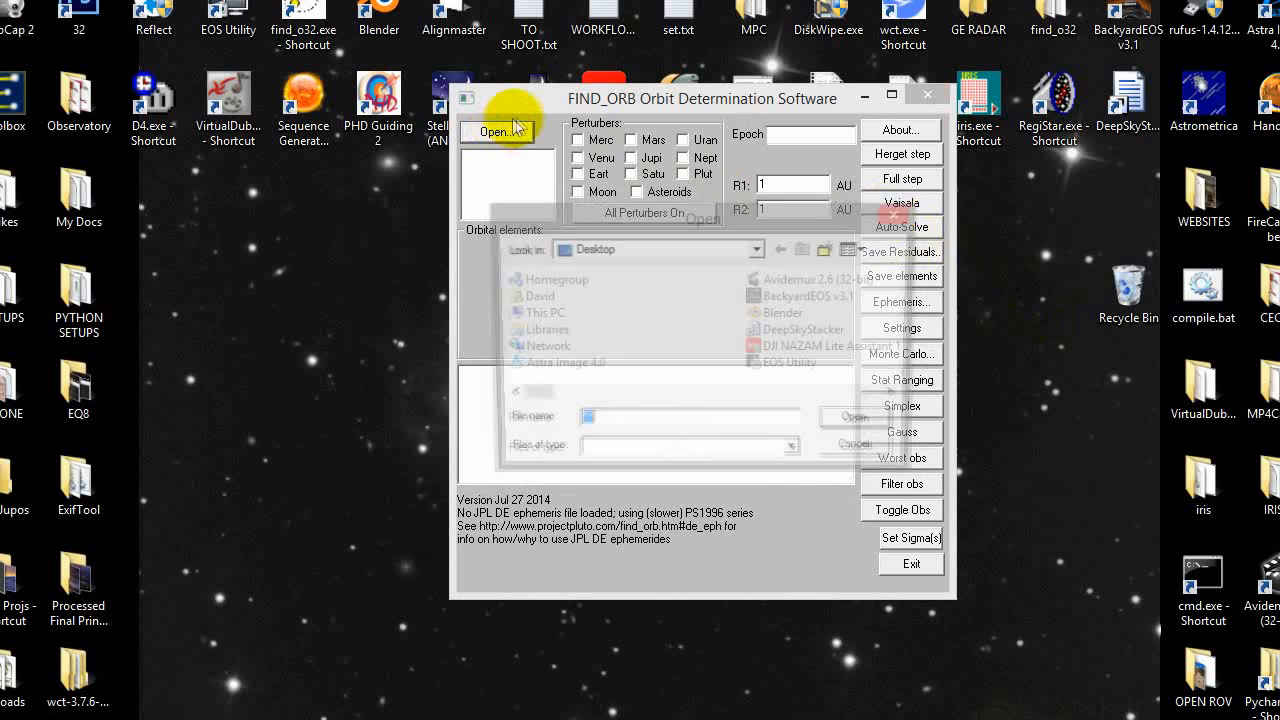
left_click_drag(533, 403, 742, 403)
double_click(826, 331)
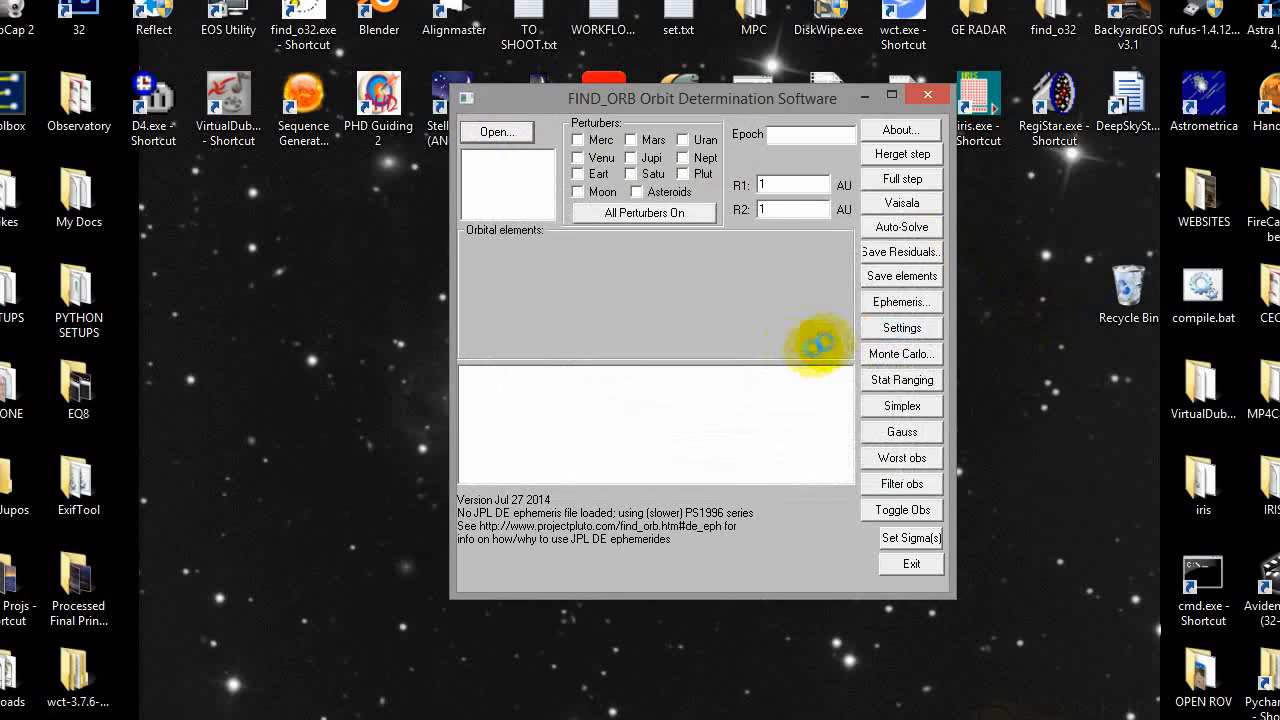
left_click_drag(674, 97, 574, 103)
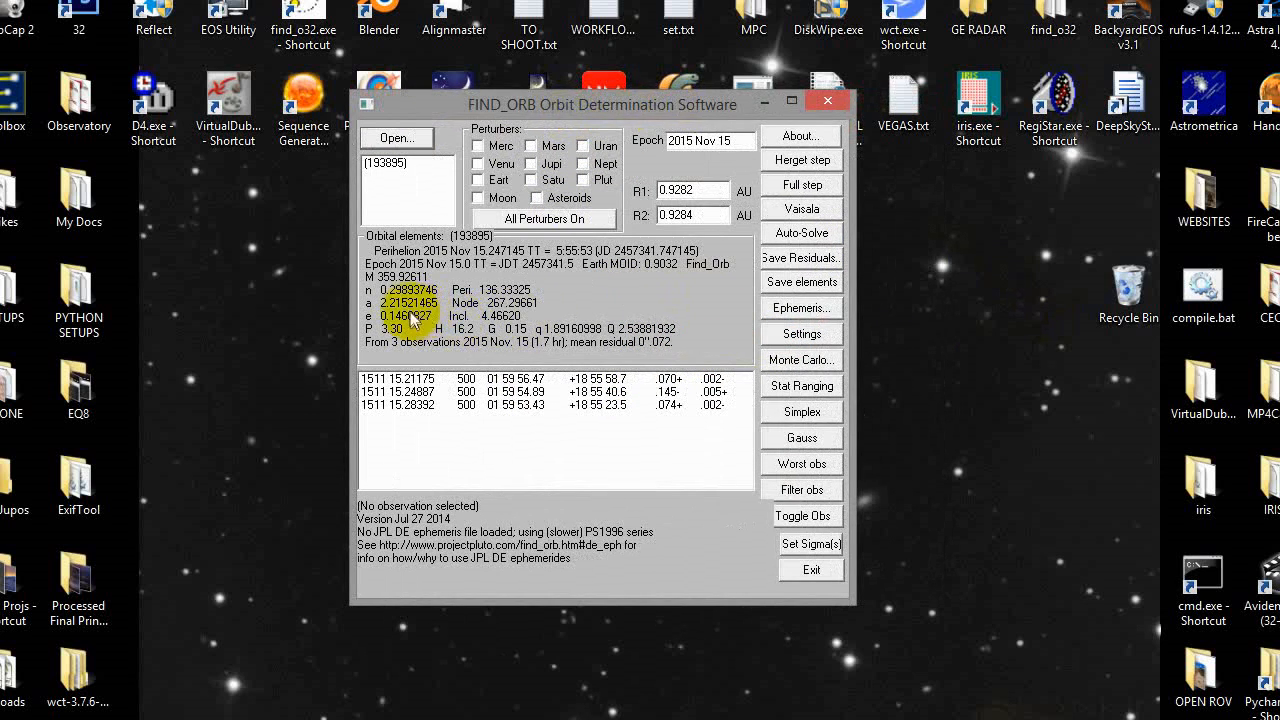
Copy the computed orbital elements to the clipboard and minimise FIND_ORB.
right_click(516, 298)
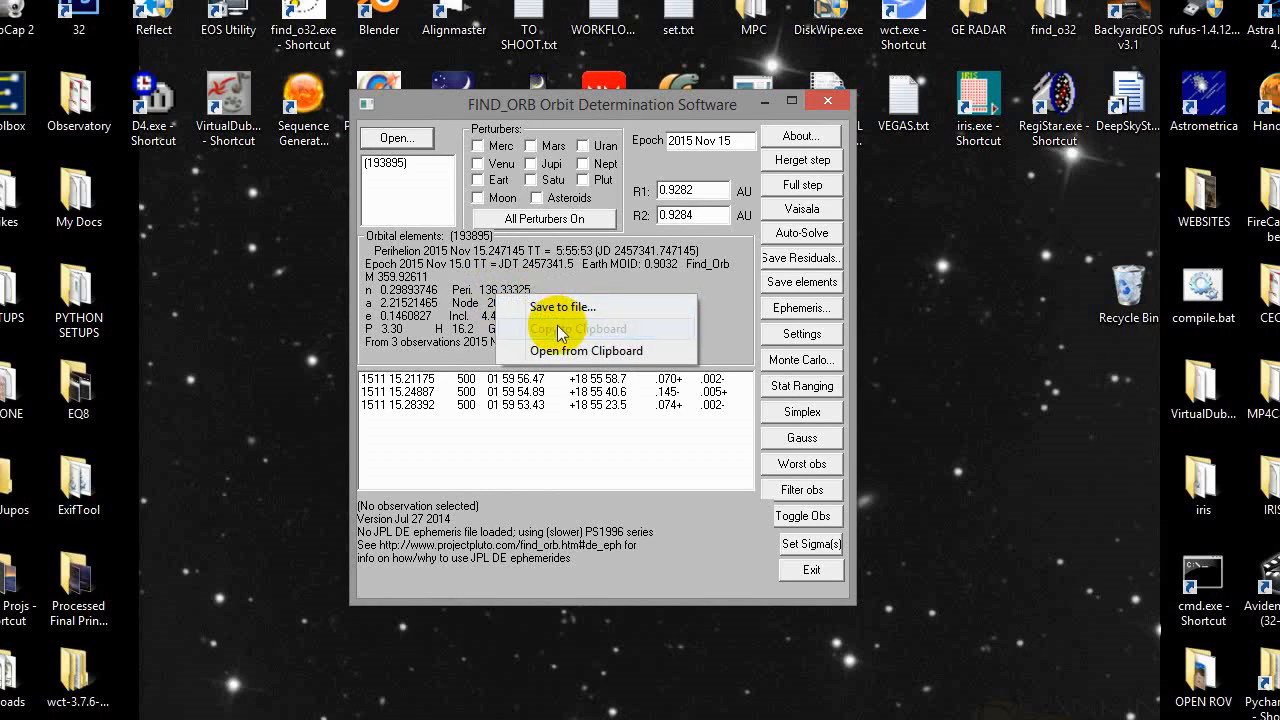
left_click(545, 331)
left_click(763, 104)
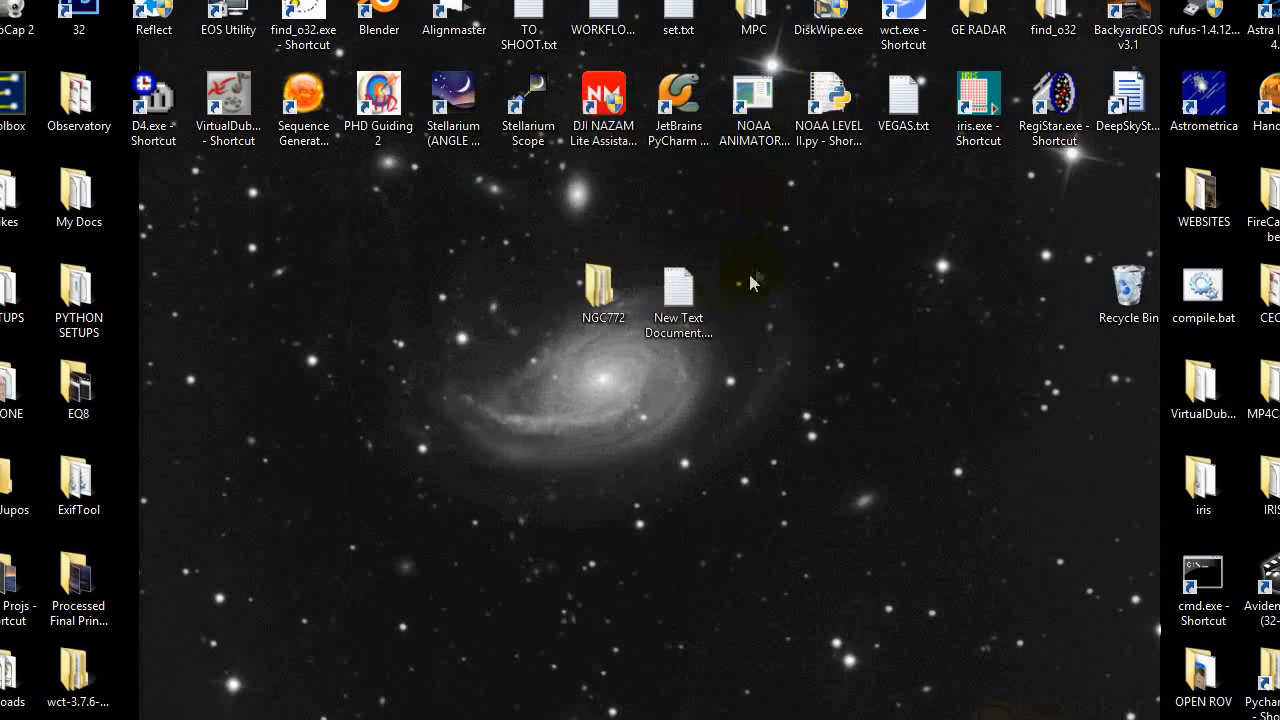
Reopen the text document and paste the orbital elements below the report's end line, followed by the blank Stellarium object entry template.
double_click(690, 285)
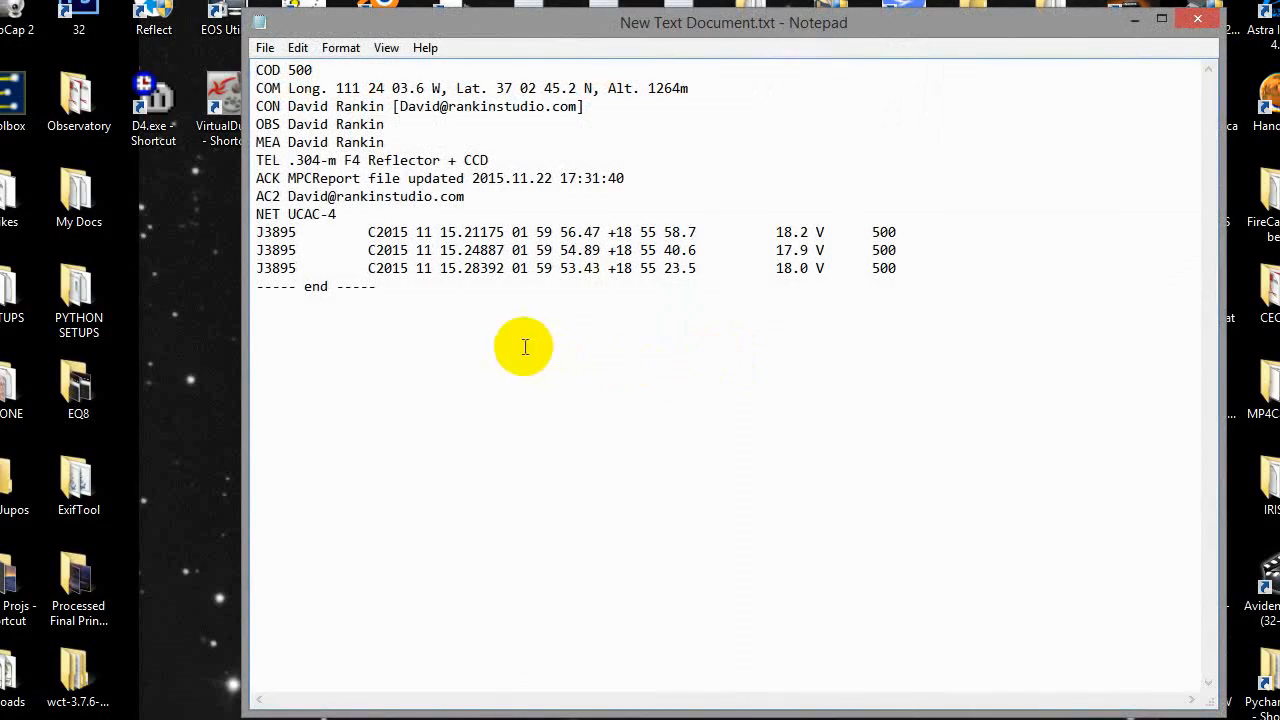
left_click(1196, 19)
double_click(678, 290)
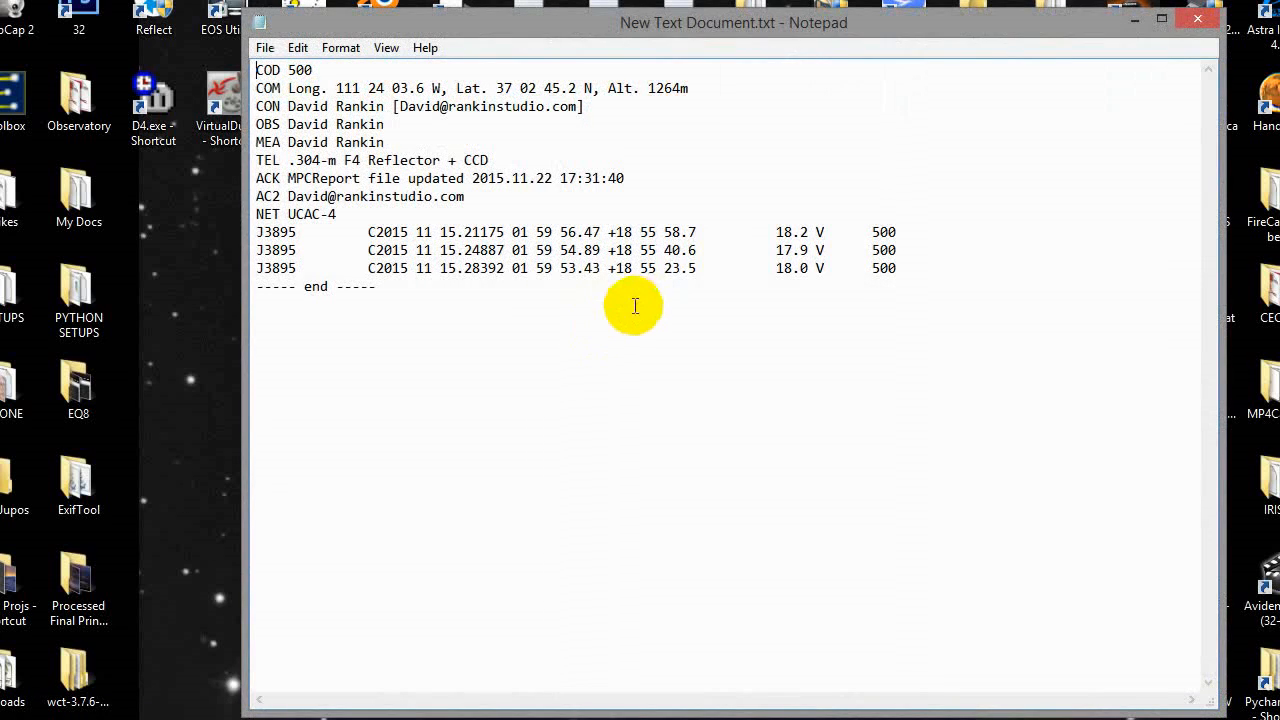
left_click(635, 306)
key("Return")
key("Return")
key("ctrl+v")
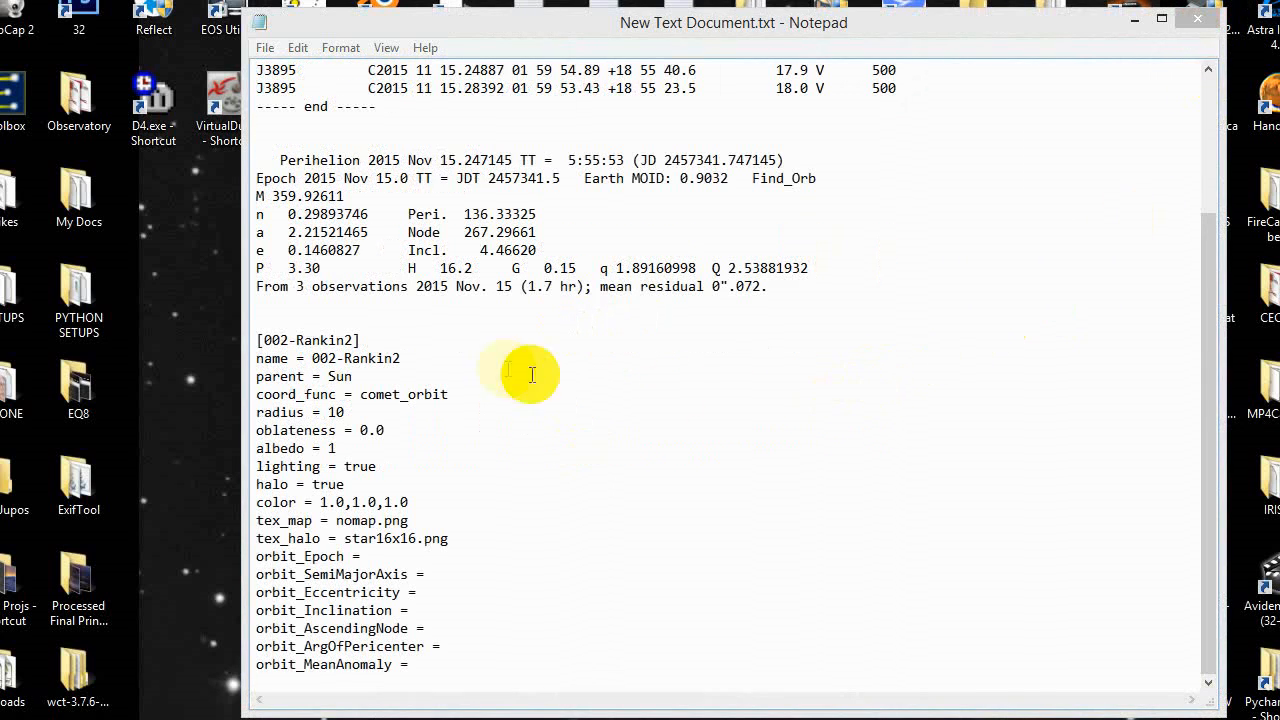
Copy the Julian date from the pasted elements' Epoch line into the template's orbit_Epoch entry as 2457341.5.
left_click(319, 340)
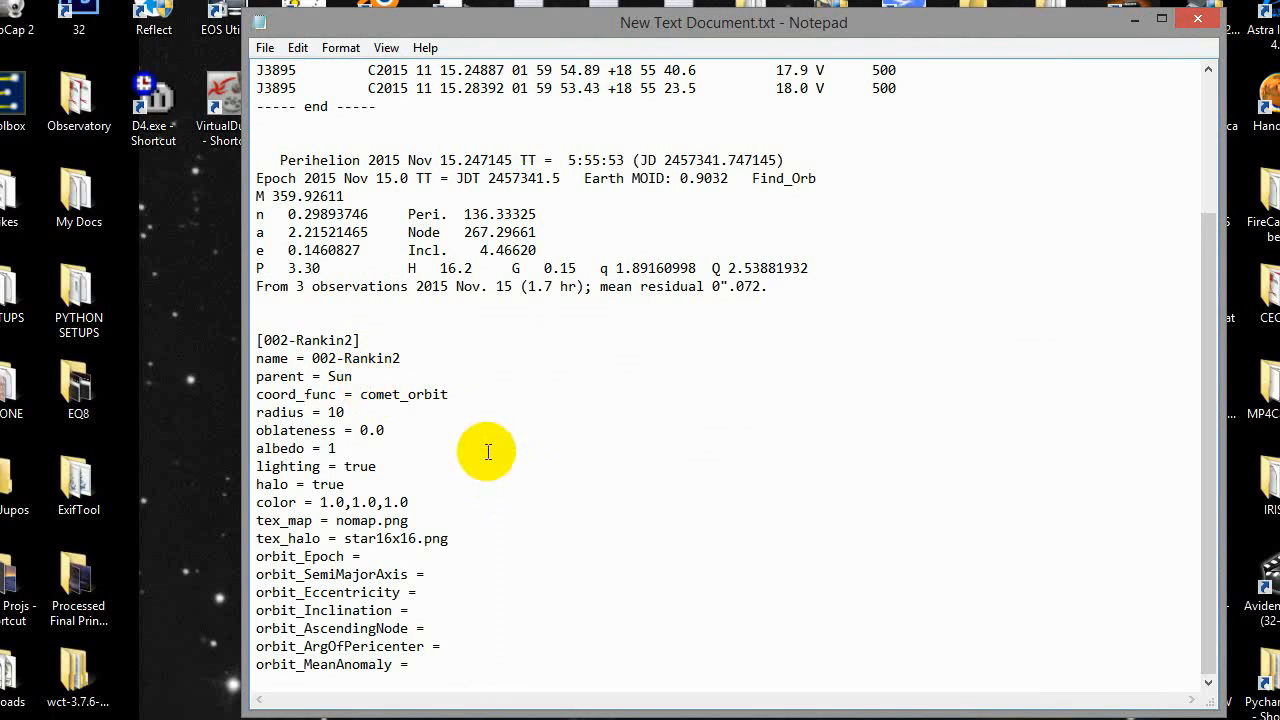
left_click(320, 196)
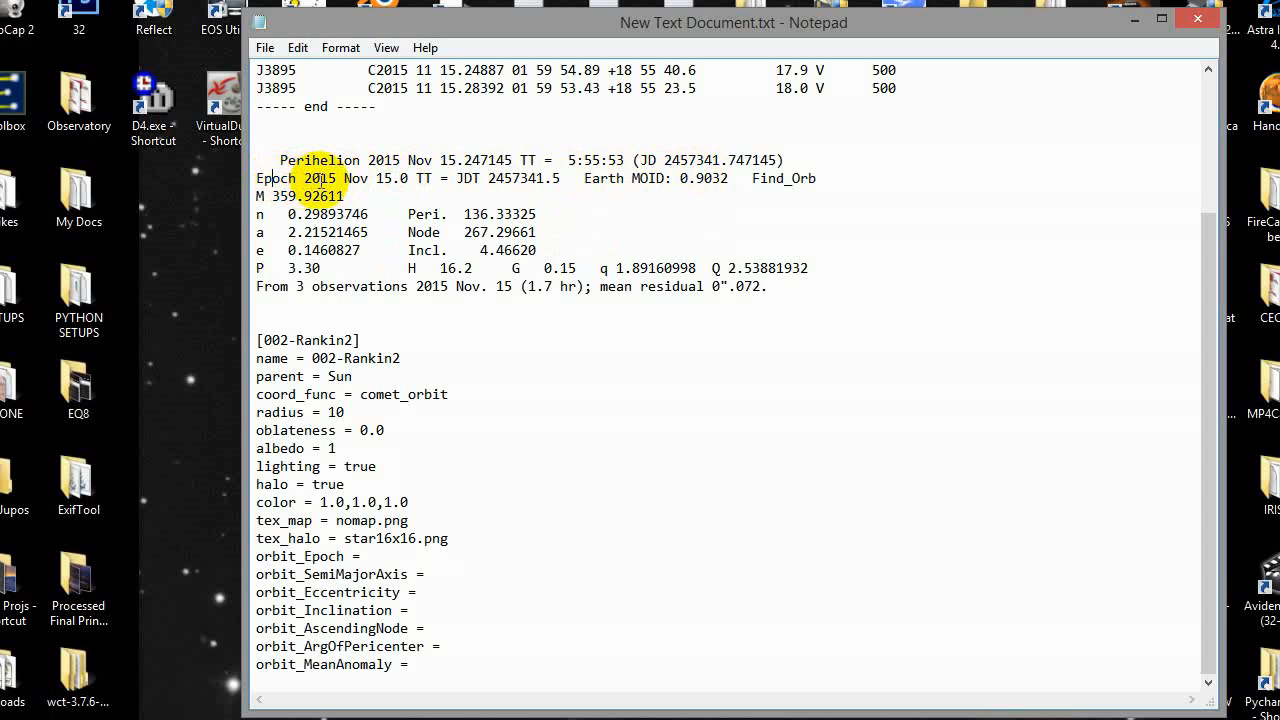
left_click(380, 180)
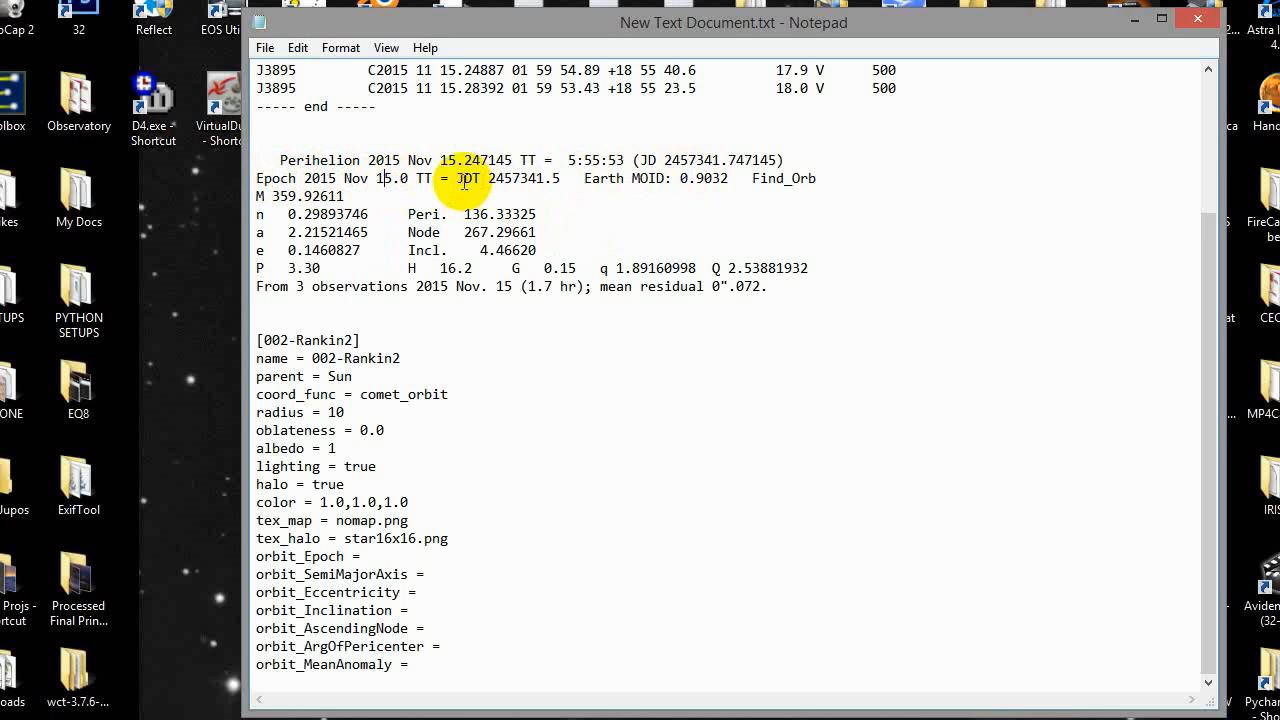
left_click_drag(487, 181, 567, 179)
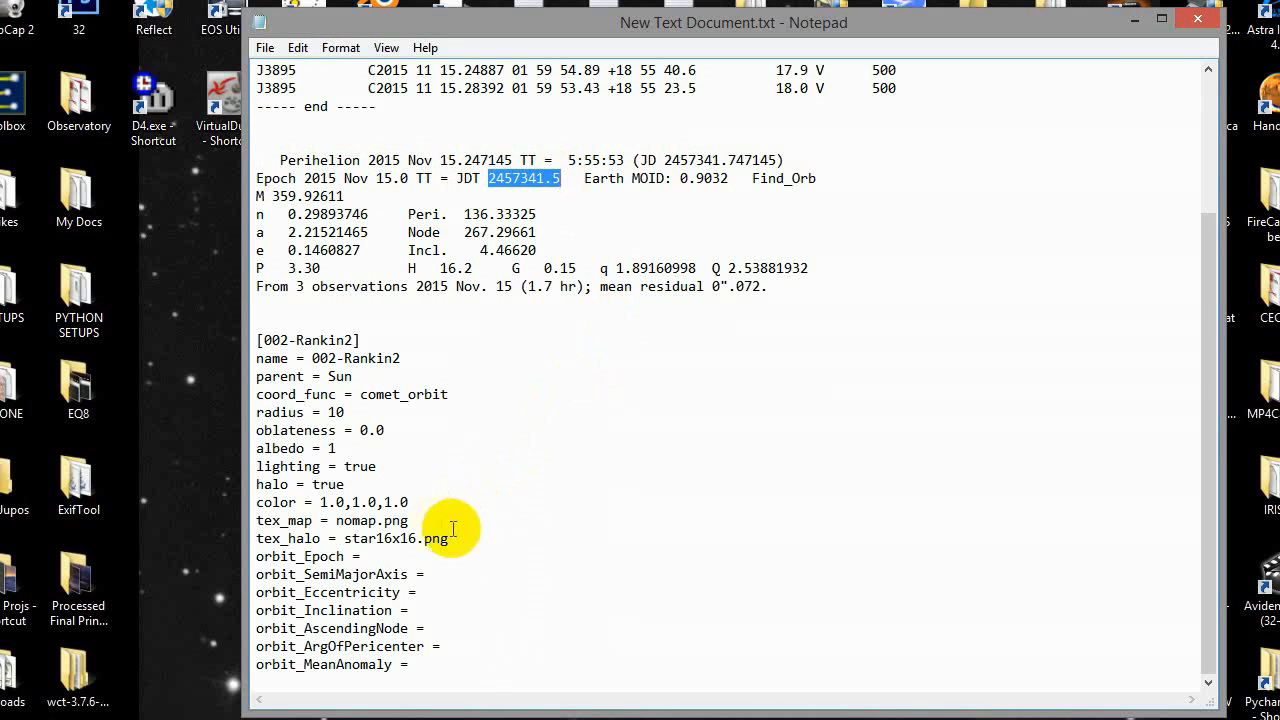
left_click(380, 556)
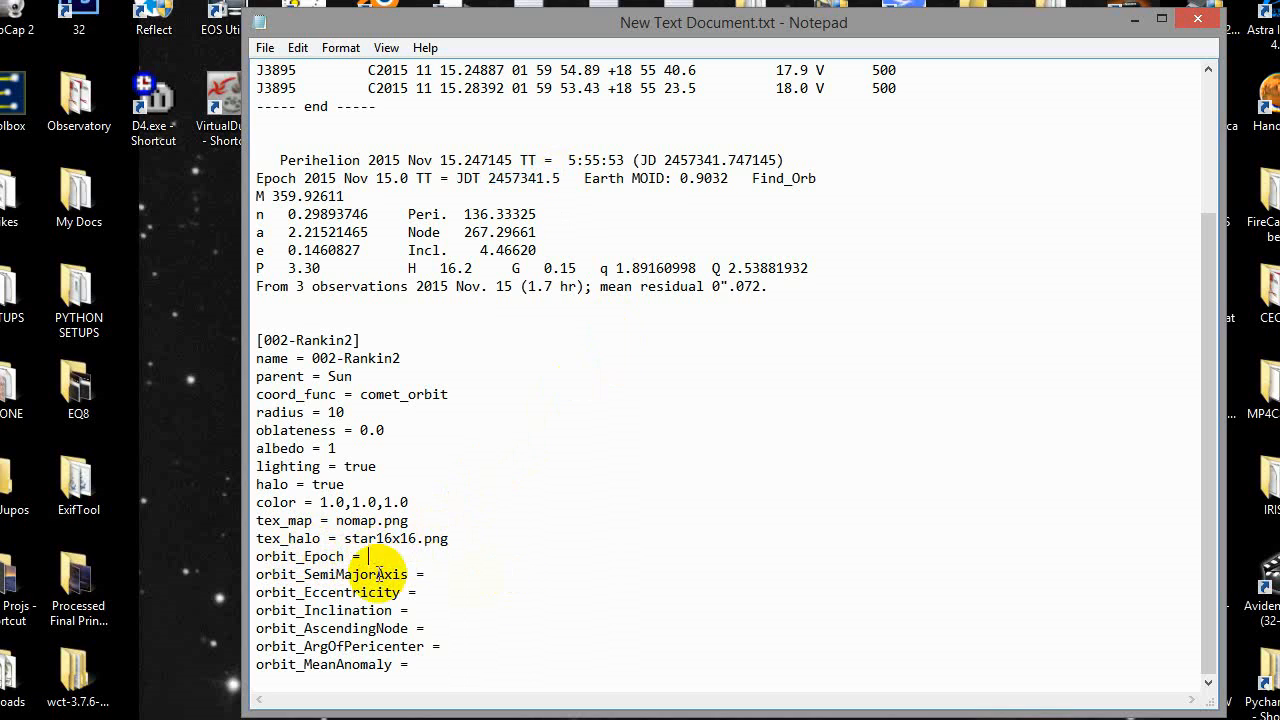
key("ctrl+v")
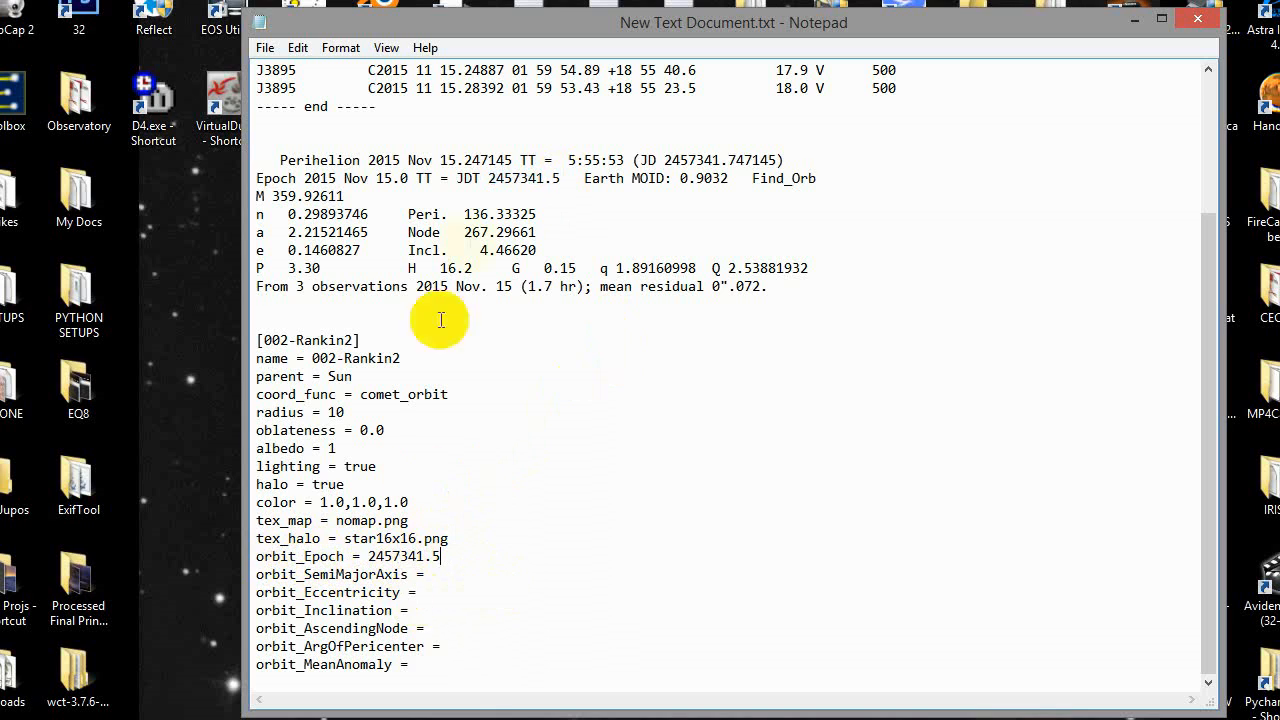
Fill in orbit_SemiMajorAxis with the a value 2.21521465 and orbit_Eccentricity with the e value 0.1460827.
left_click(376, 574)
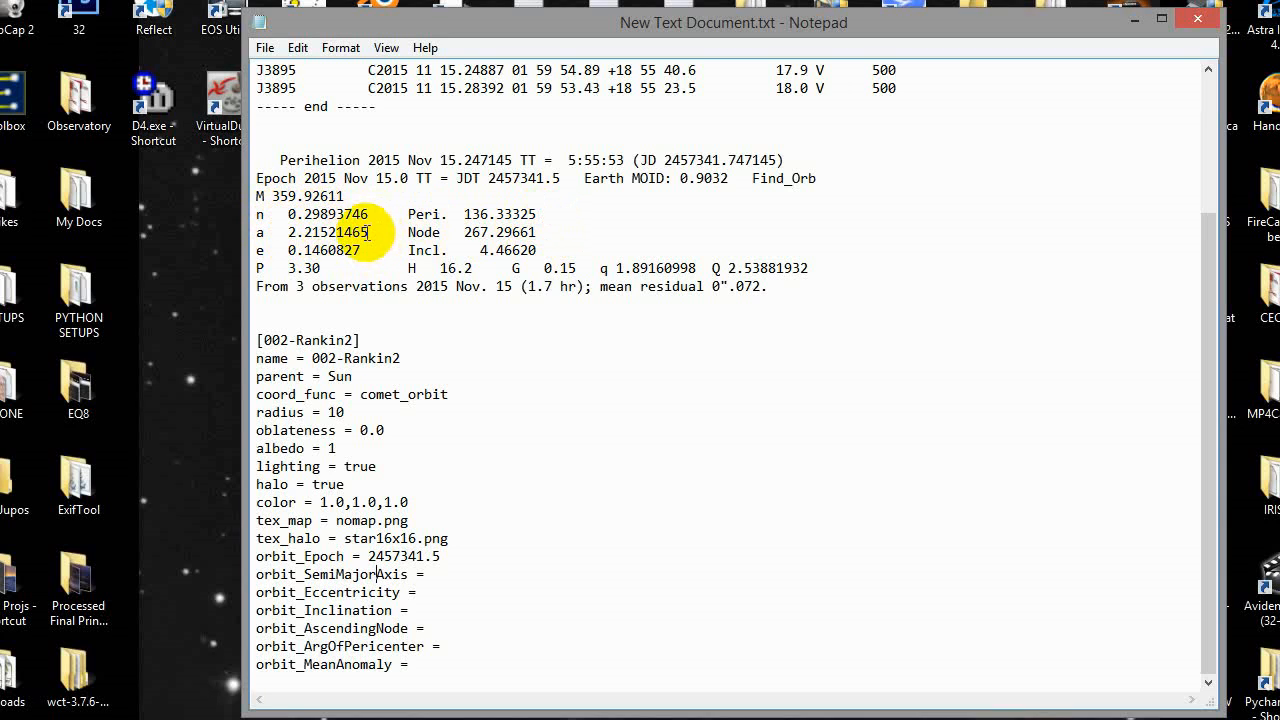
left_click_drag(368, 232, 288, 232)
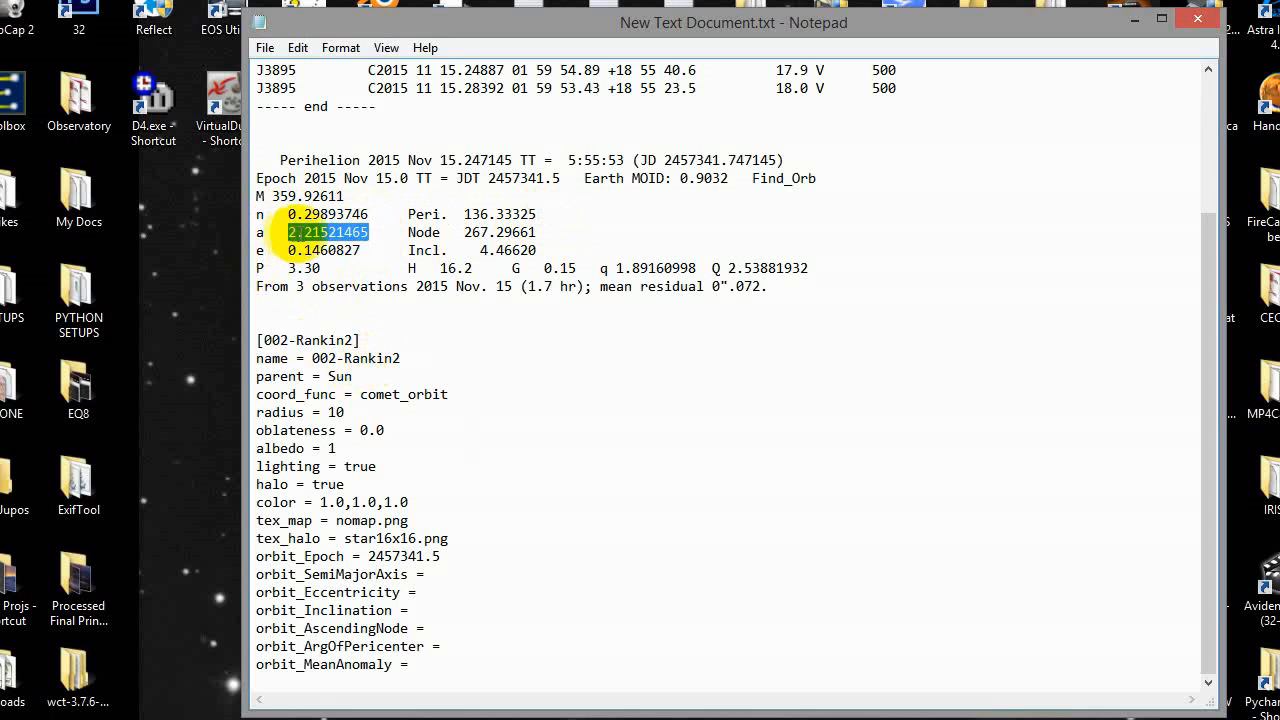
left_click(425, 574)
key("ctrl+v")
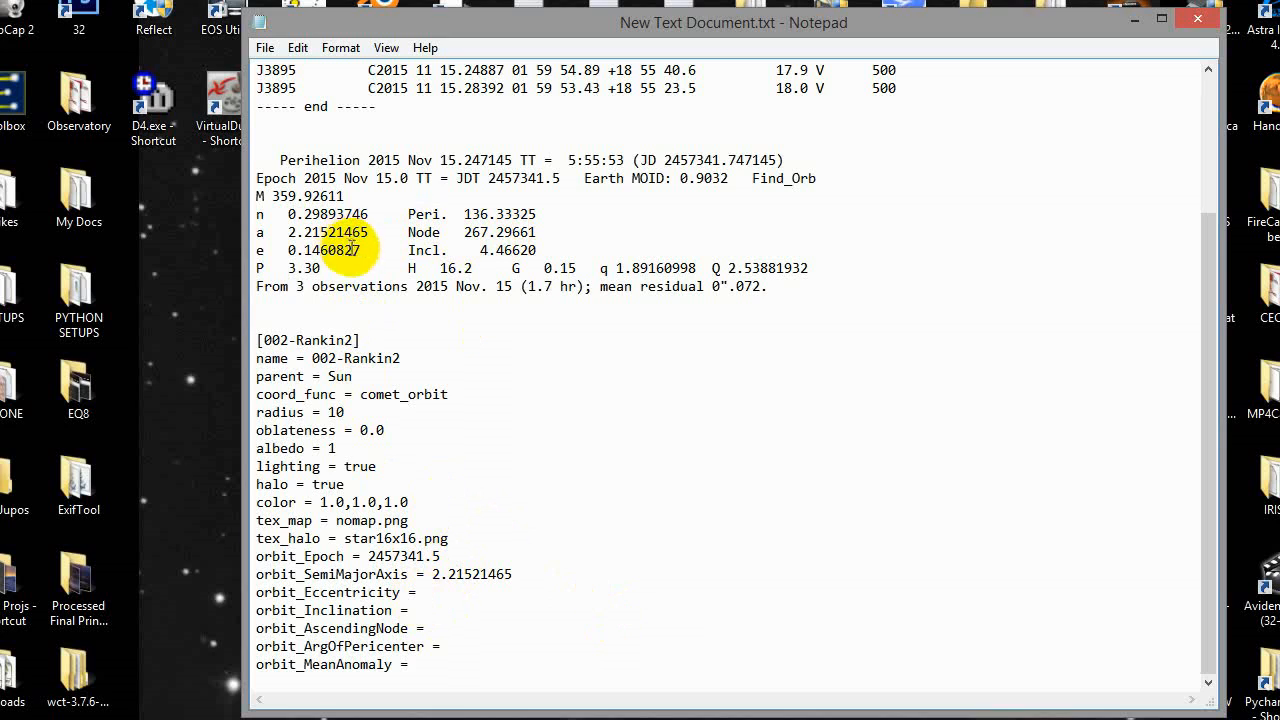
left_click_drag(362, 250, 288, 250)
key("ctrl+c")
left_click(425, 592)
key("ctrl+v")
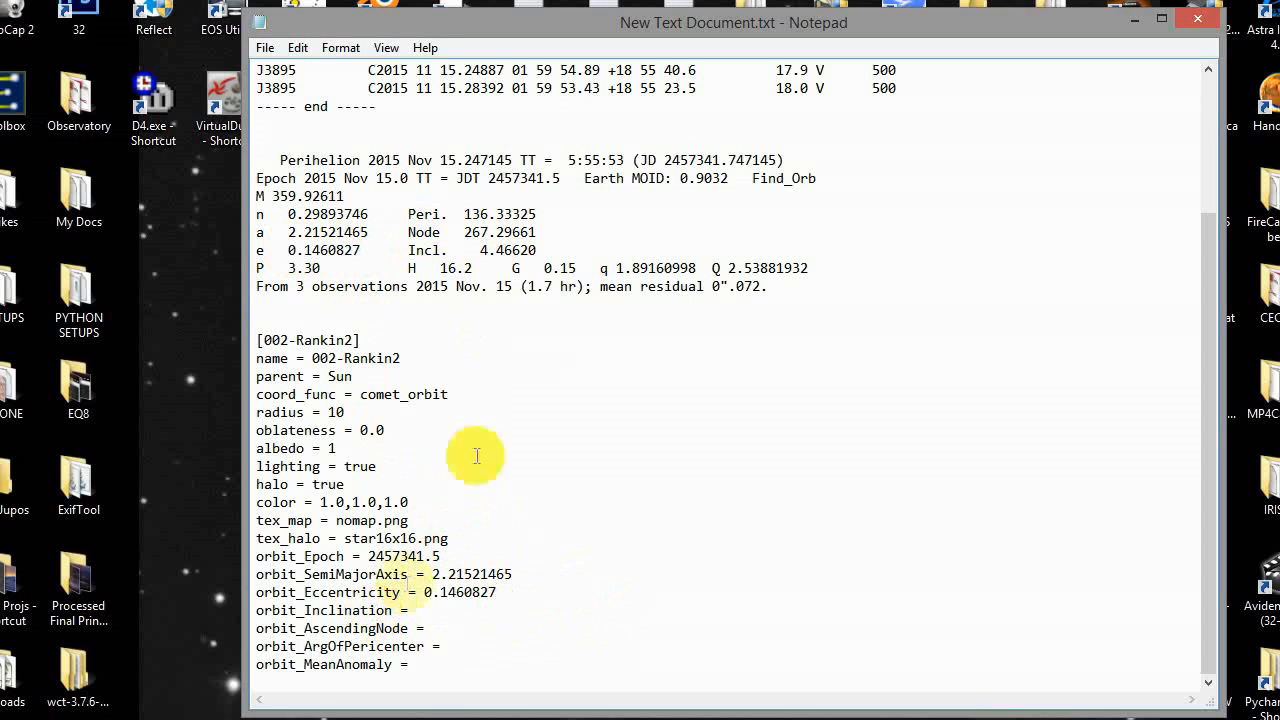
Fill in orbit_Inclination with the Incl. value 4.46620 and orbit_AscendingNode with the Node value 267.29661.
left_click_drag(538, 250, 478, 250)
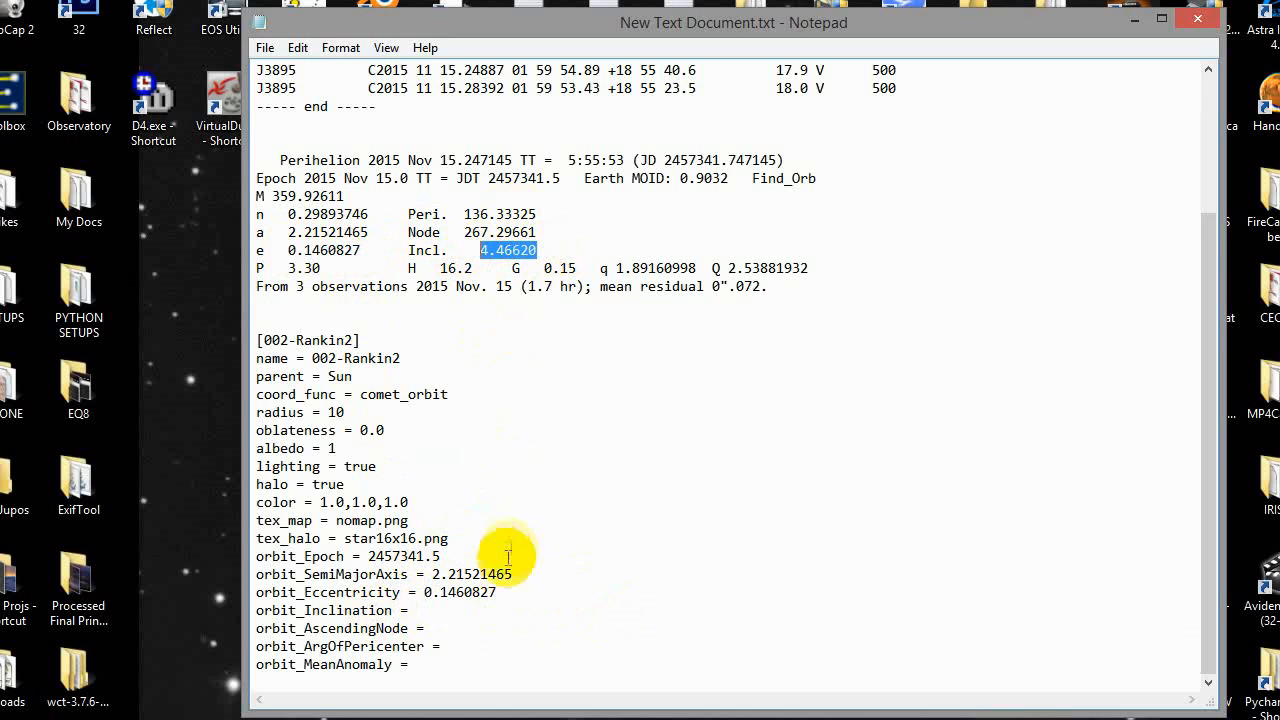
key("ctrl+c")
left_click(446, 612)
key("ctrl+v")
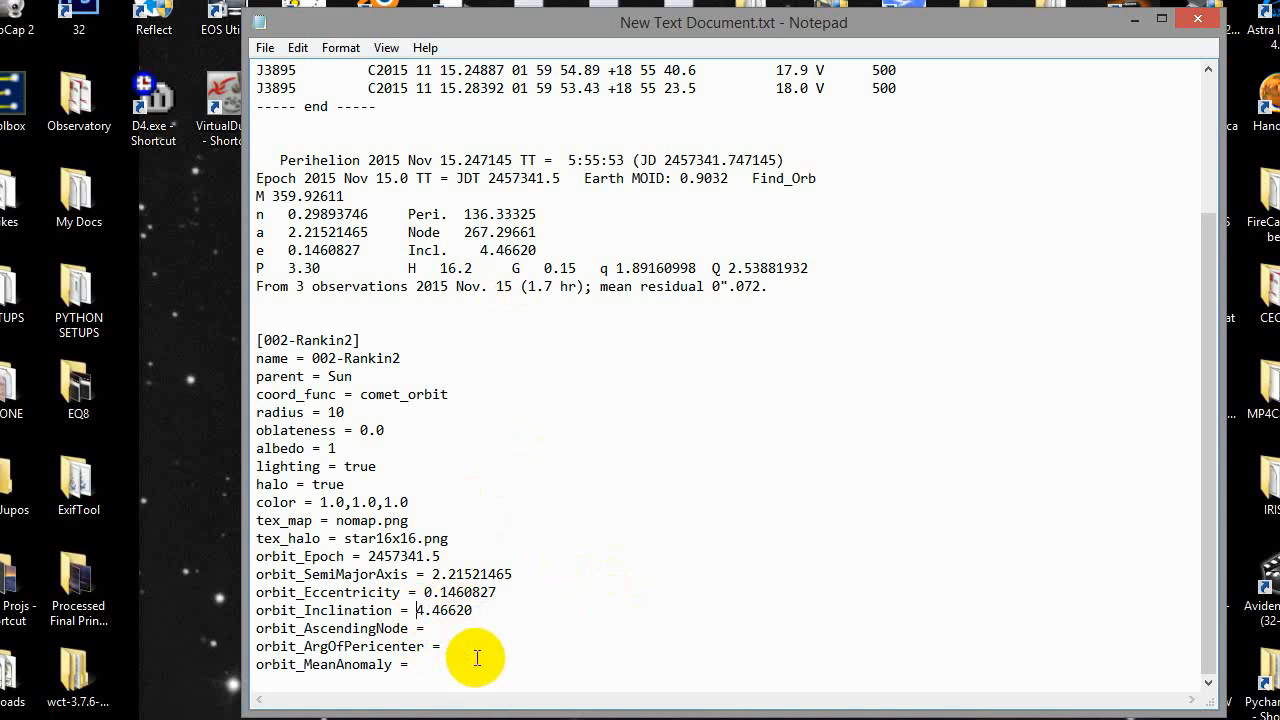
double_click(505, 232)
key("ctrl+c")
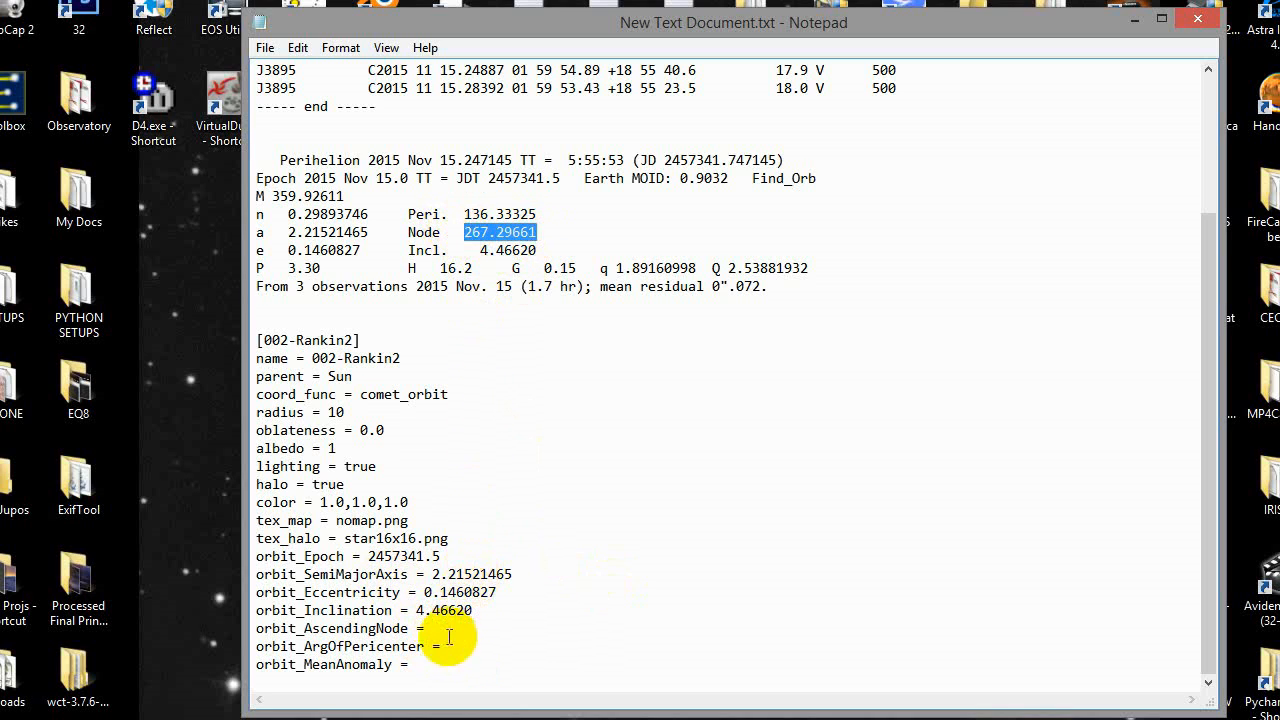
left_click(443, 630)
key("ctrl+v")
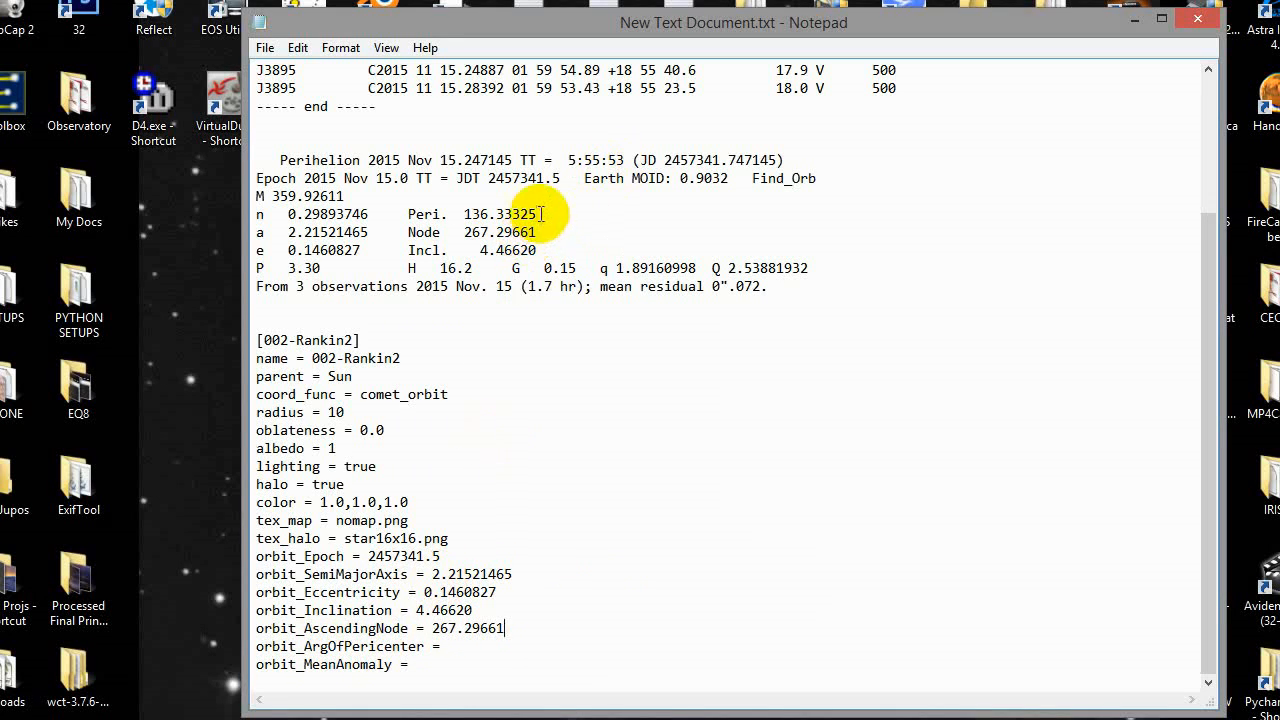
Fill in orbit_ArgOfPericenter with the Peri. value 136.33325 and orbit_MeanAnomaly with the M value 359.92611.
double_click(498, 214)
key("ctrl+c")
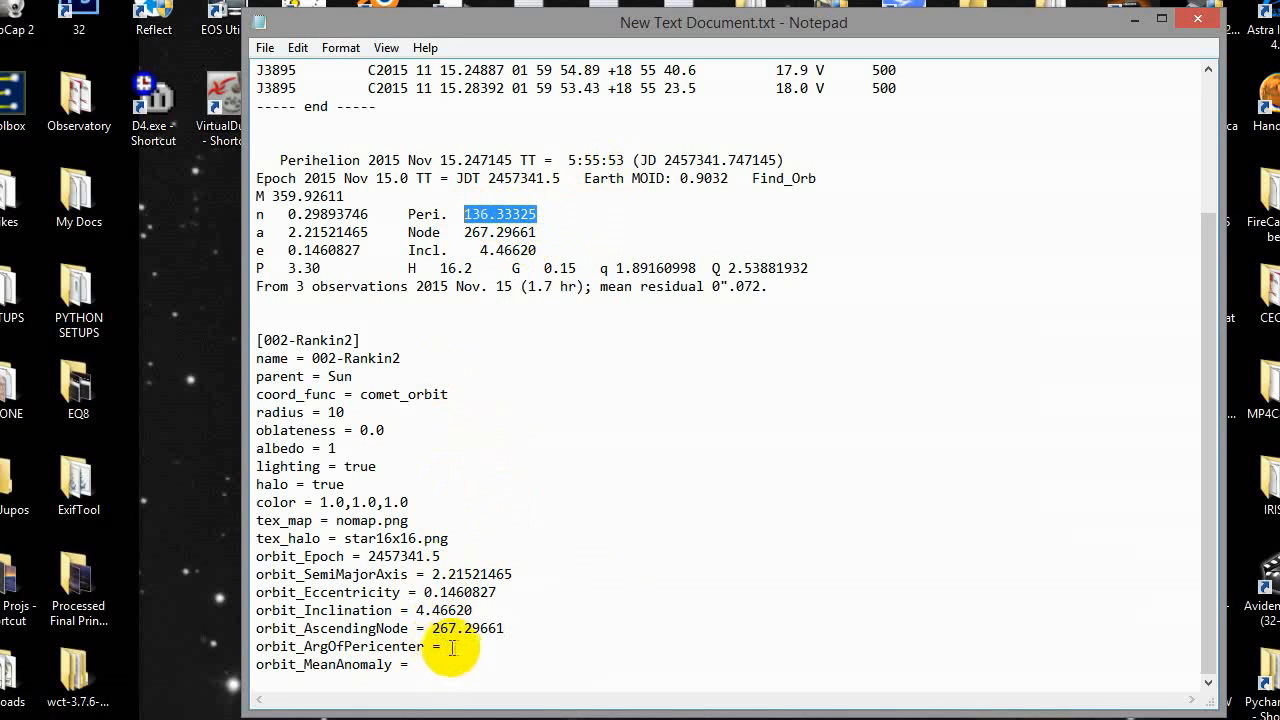
left_click(445, 647)
key("ctrl+v")
left_click(456, 647)
key("BackSpace")
double_click(330, 197)
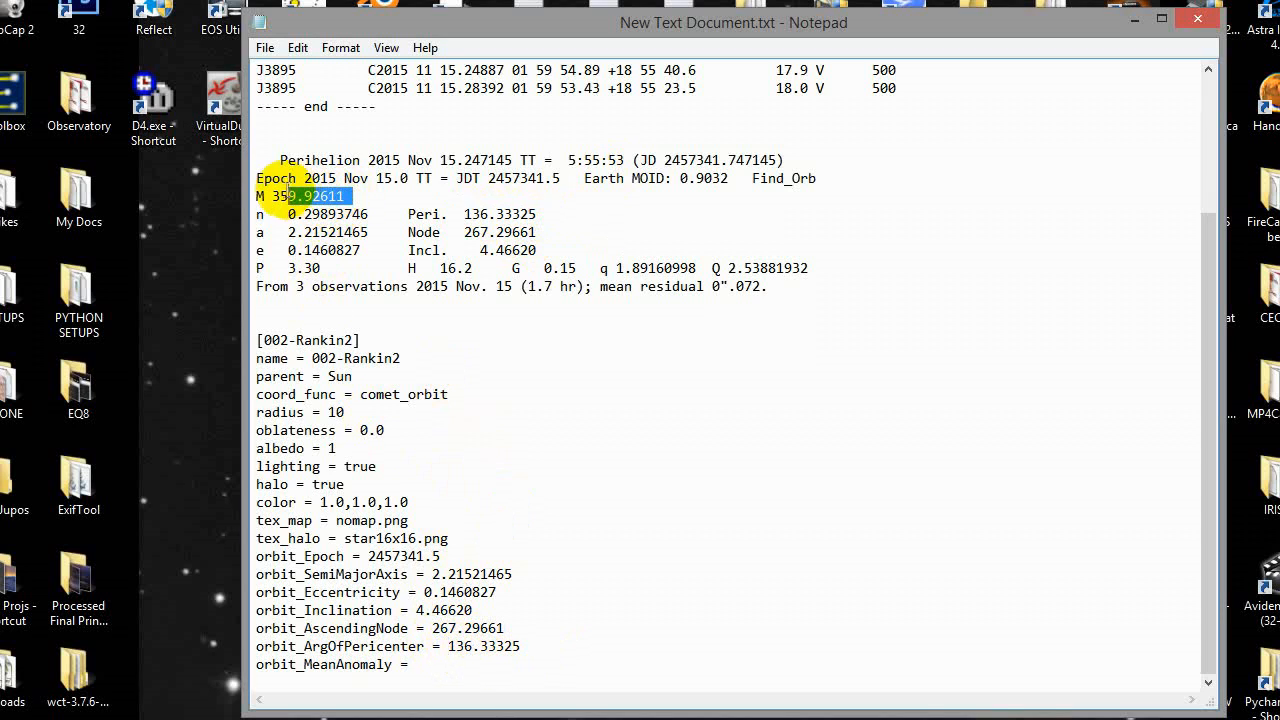
key("ctrl+c")
left_click(425, 665)
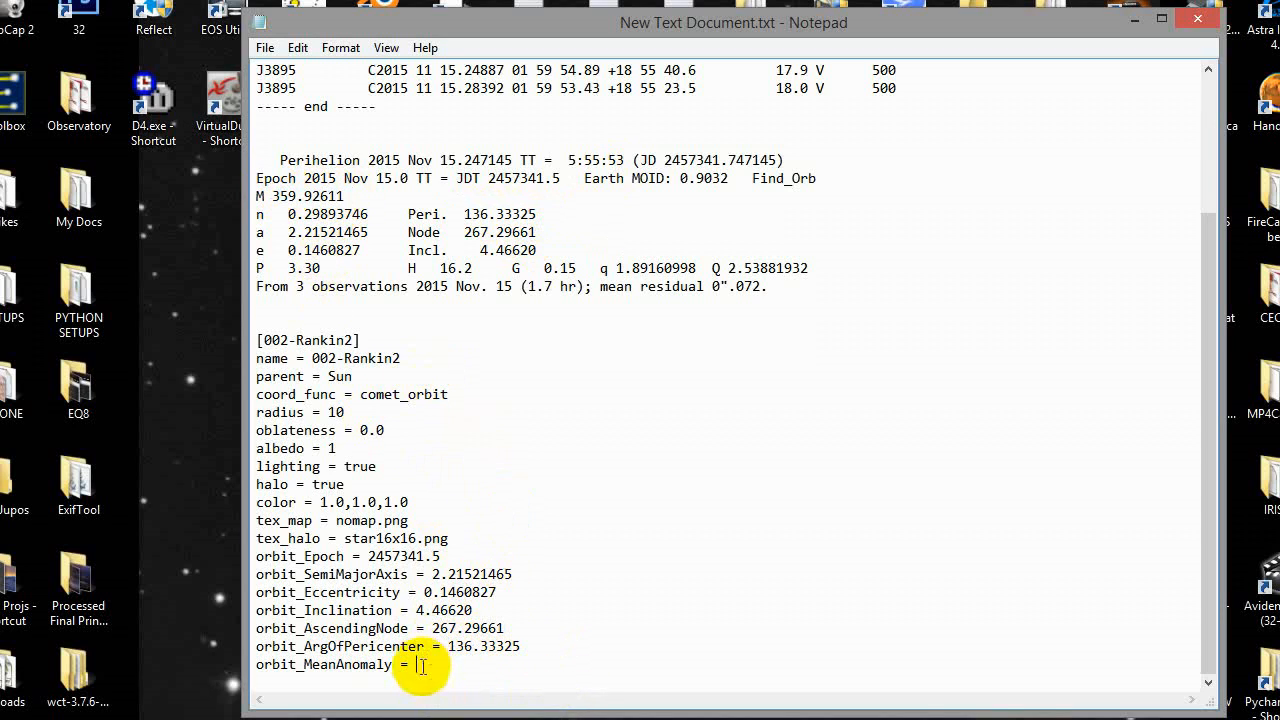
key("ctrl+v")
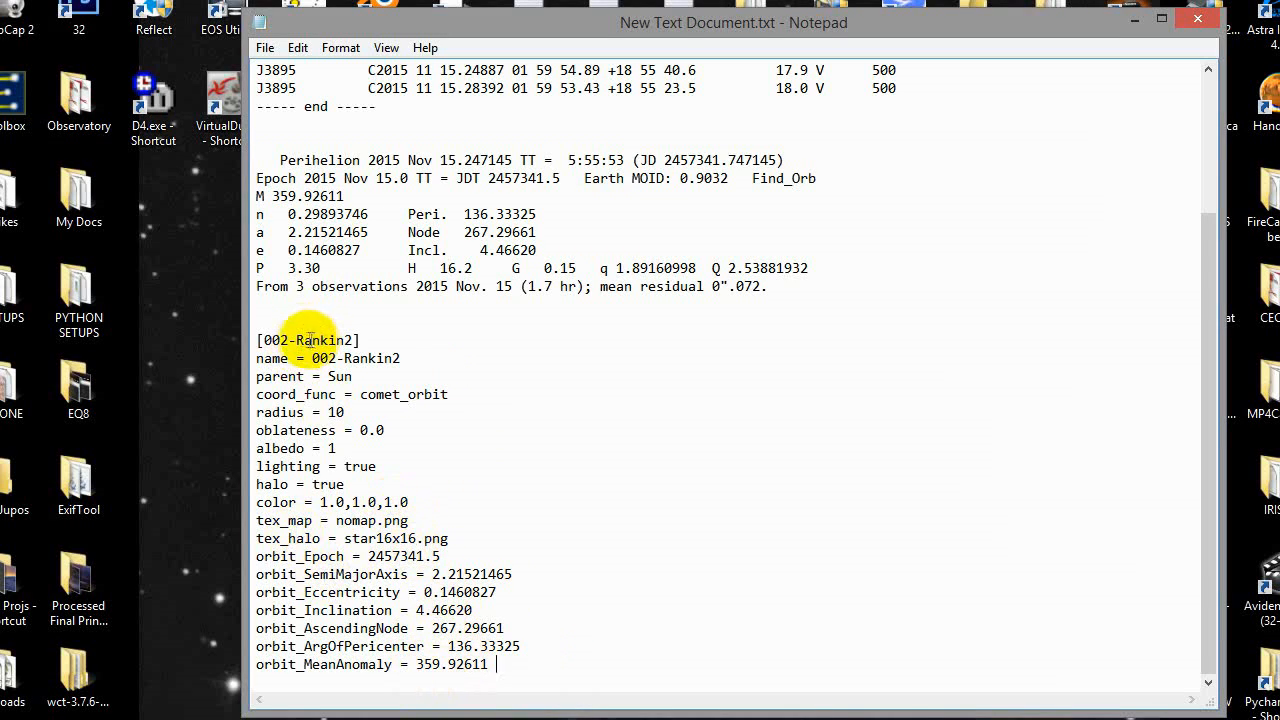
Replace both the bracketed section header and the name value of the object entry with unkn1.
left_click_drag(358, 341, 272, 341)
left_click_drag(352, 344, 266, 338)
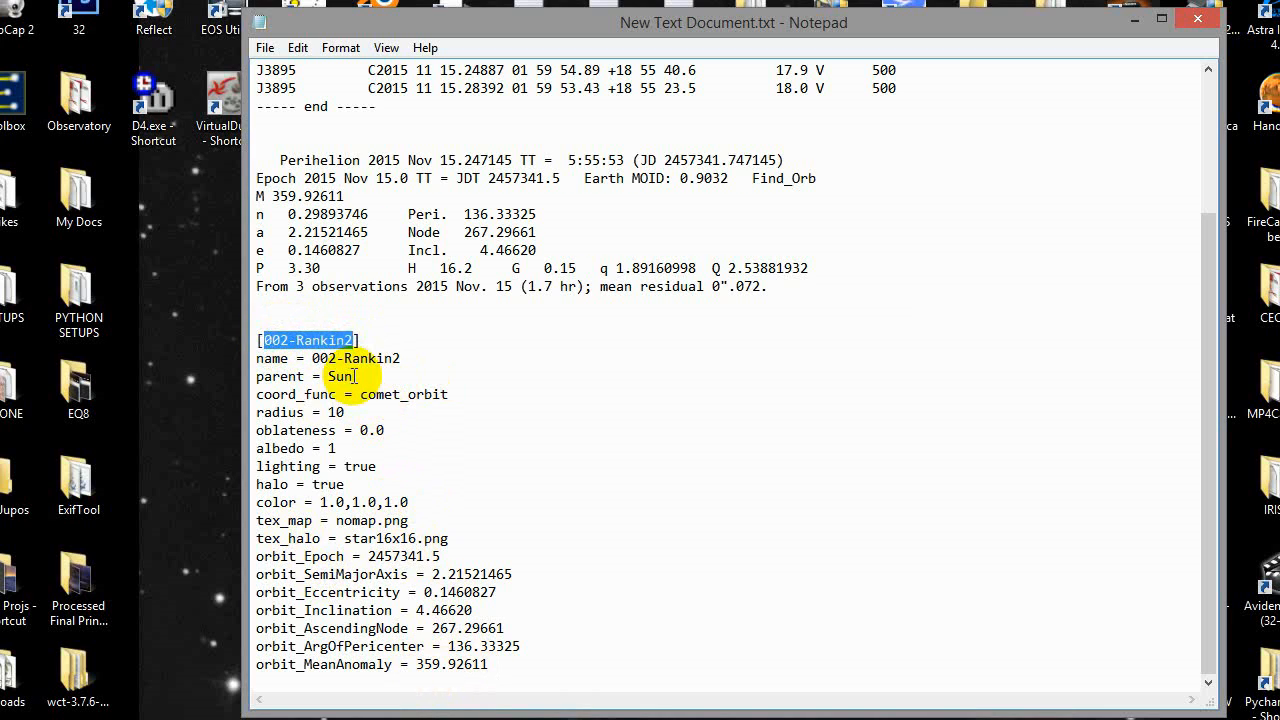
type("unkn1")
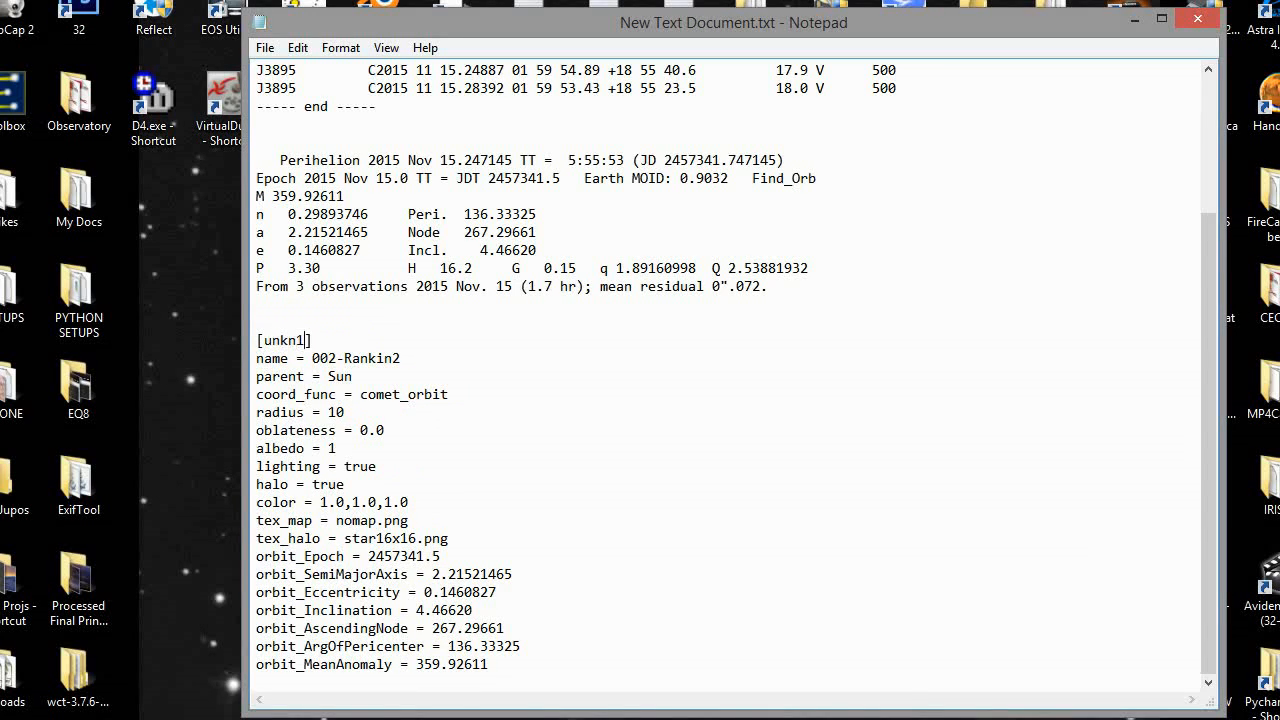
double_click(285, 341)
key("ctrl+c")
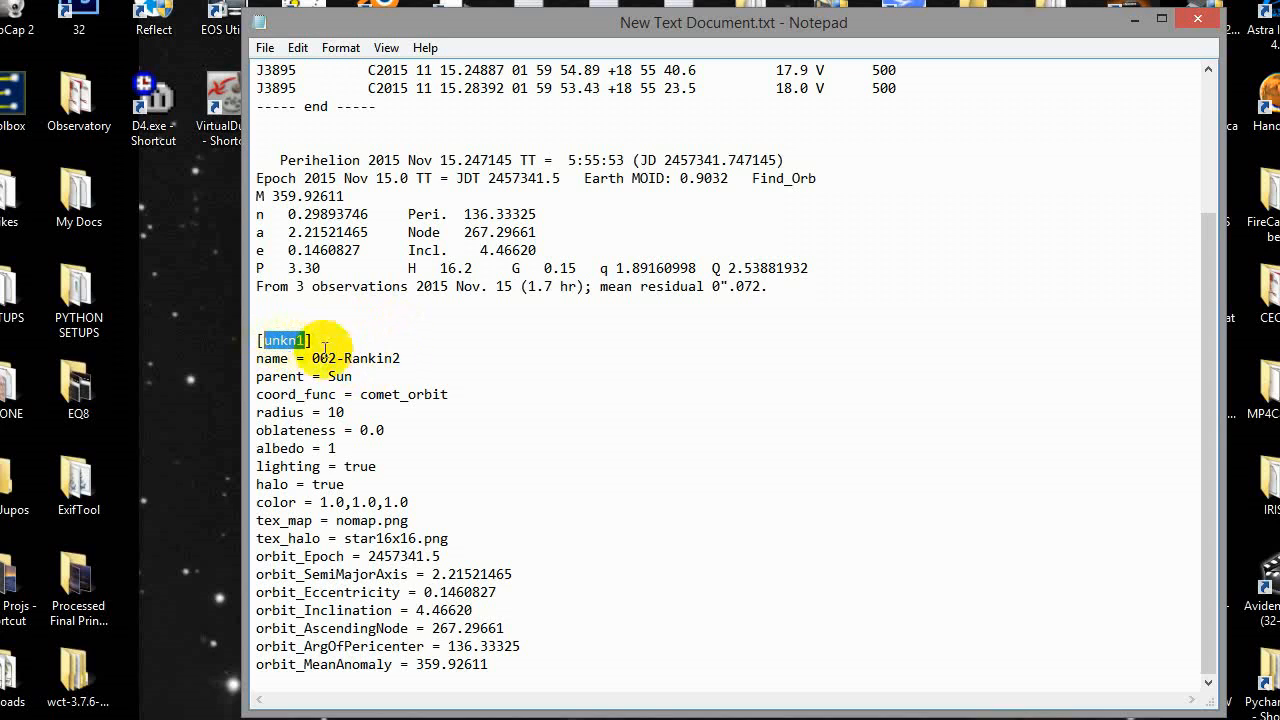
left_click_drag(400, 358, 312, 358)
key("ctrl+v")
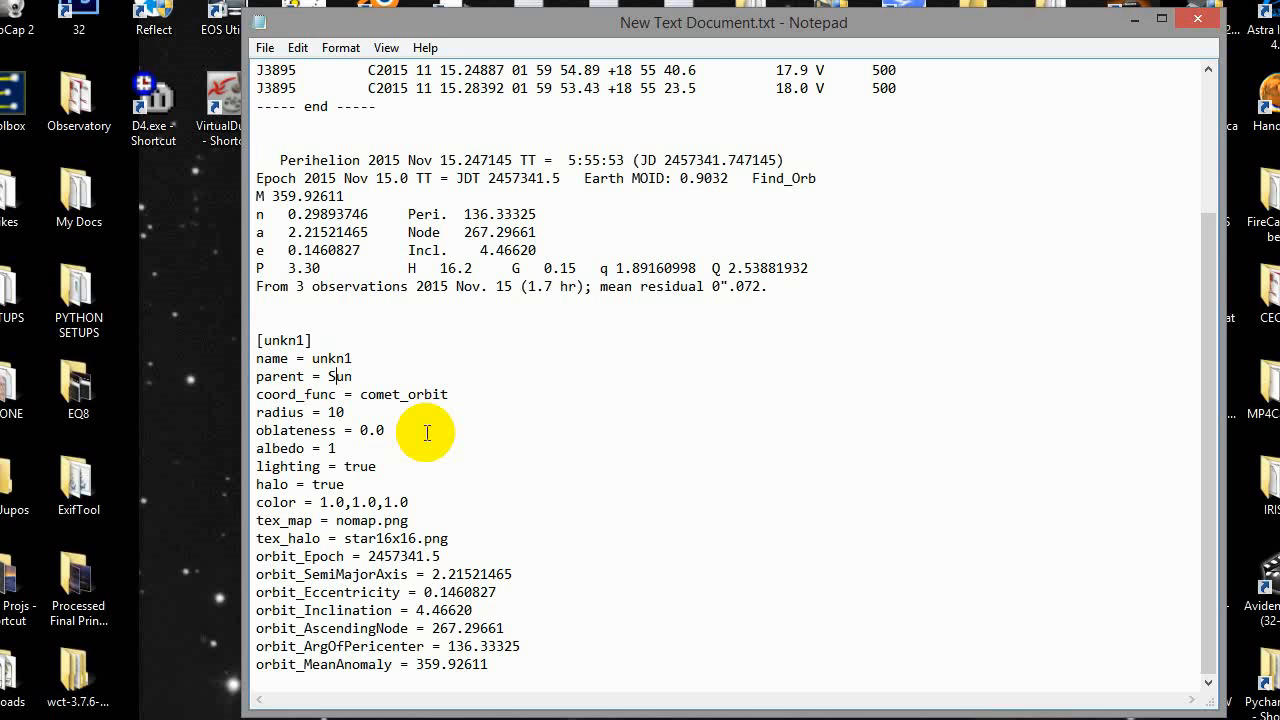
Select the complete unkn1 entry from its header through orbit_MeanAnomaly, minimise the document, and launch Stellarium in ANGLE mode.
left_click_drag(512, 667, 257, 340)
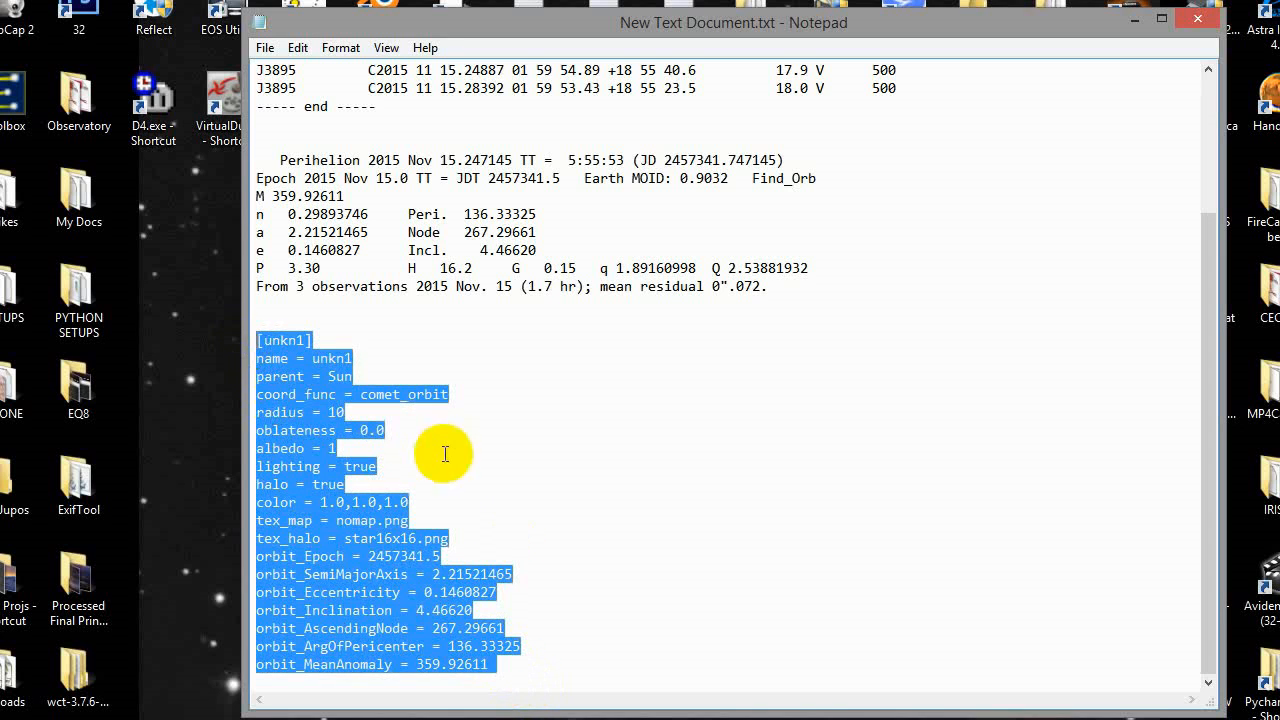
left_click(1135, 19)
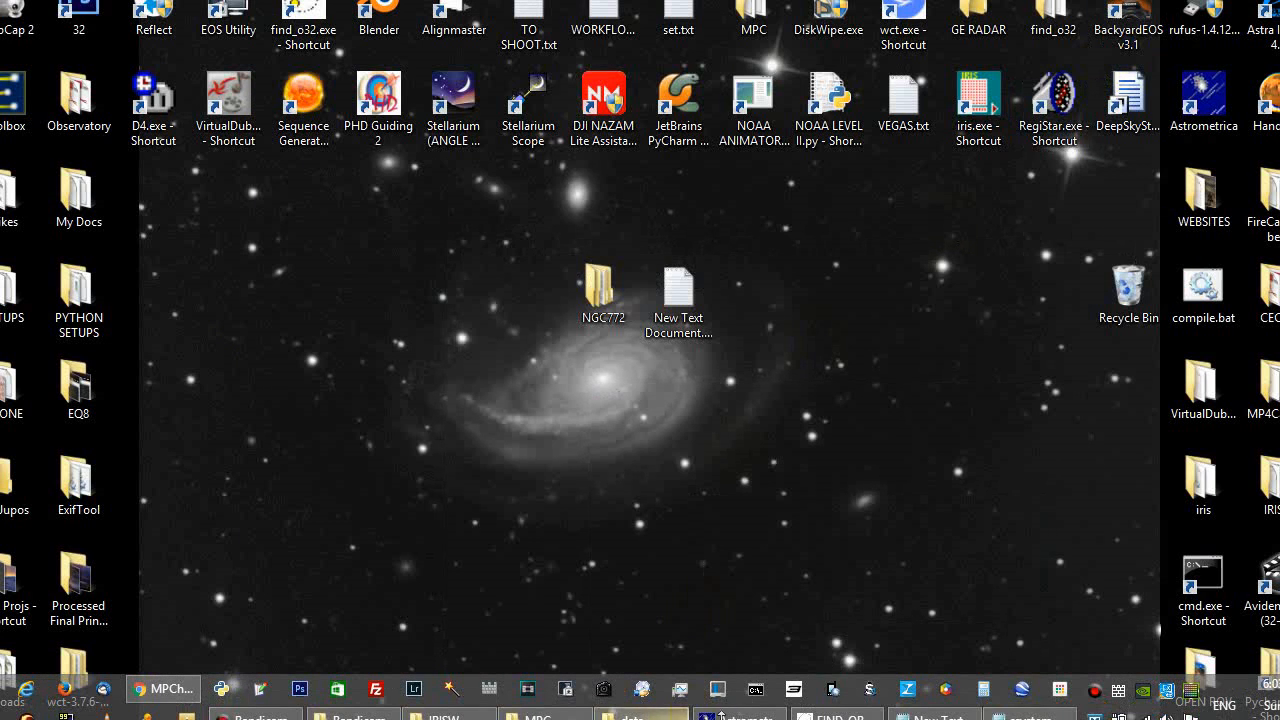
double_click(453, 100)
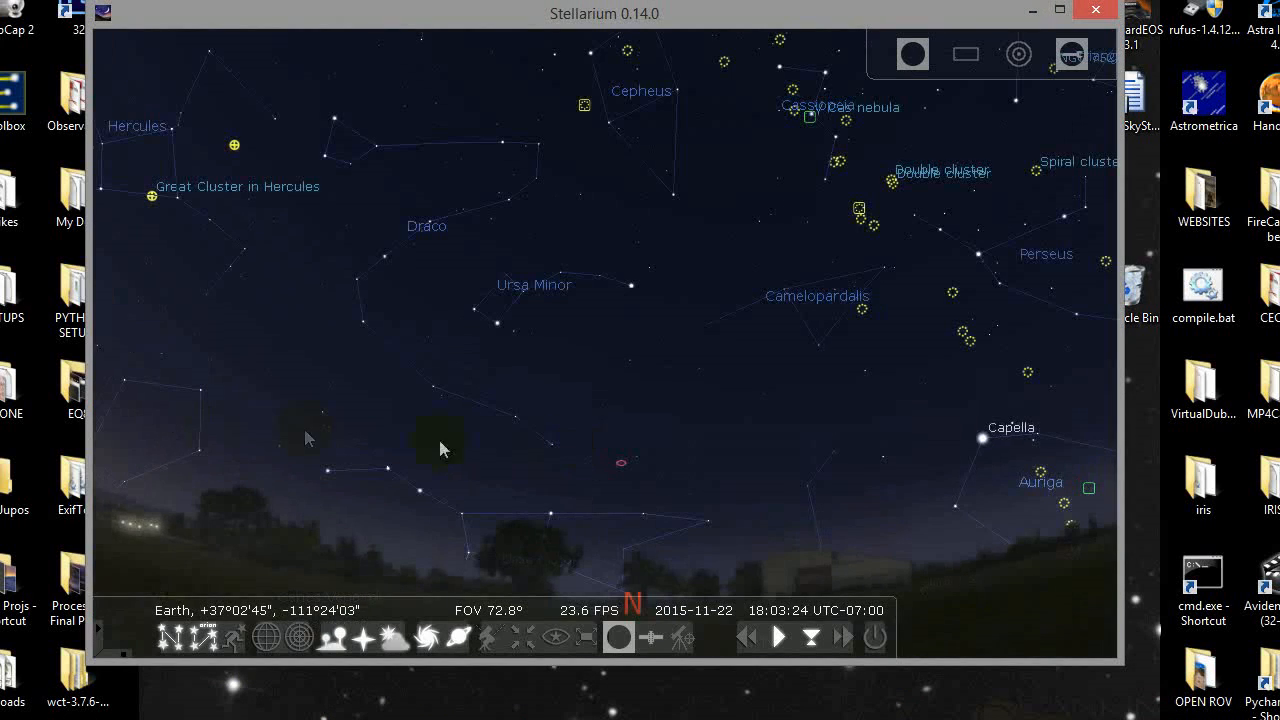
View the Solar System Editor plugin's entry in the configuration, then close the configuration and minimise Stellarium.
mouse_move(152, 445)
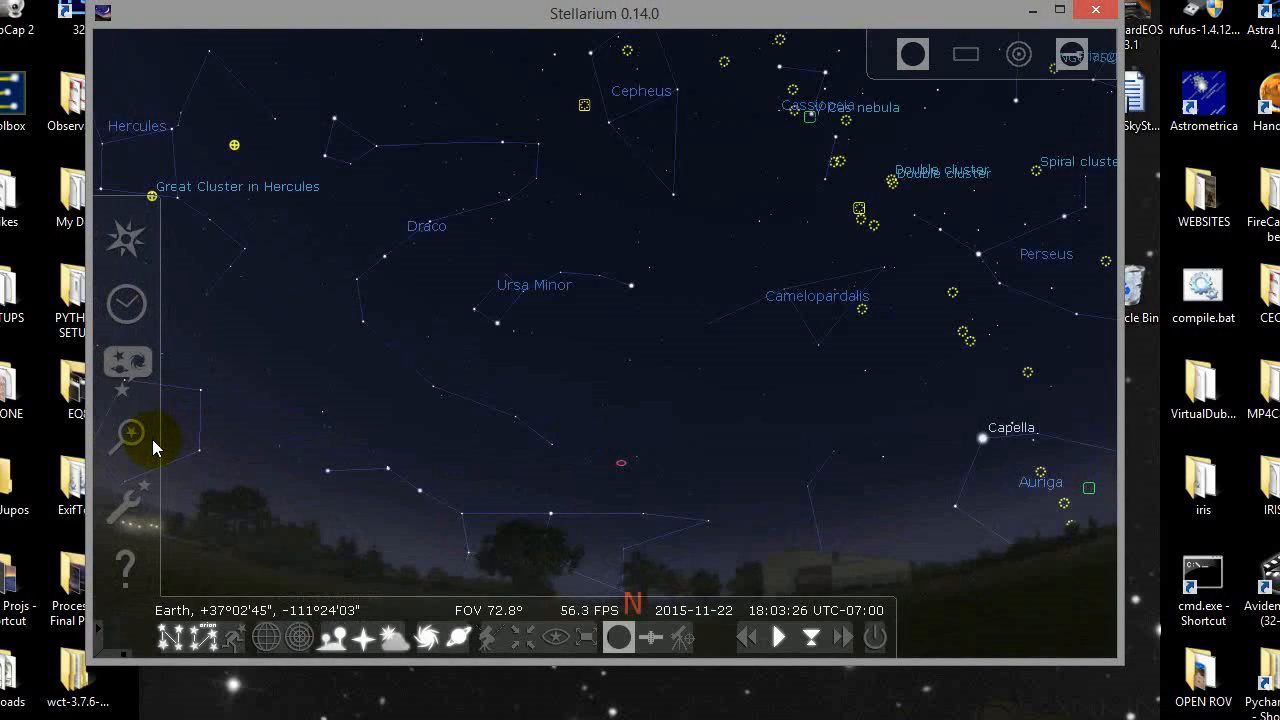
left_click(122, 530)
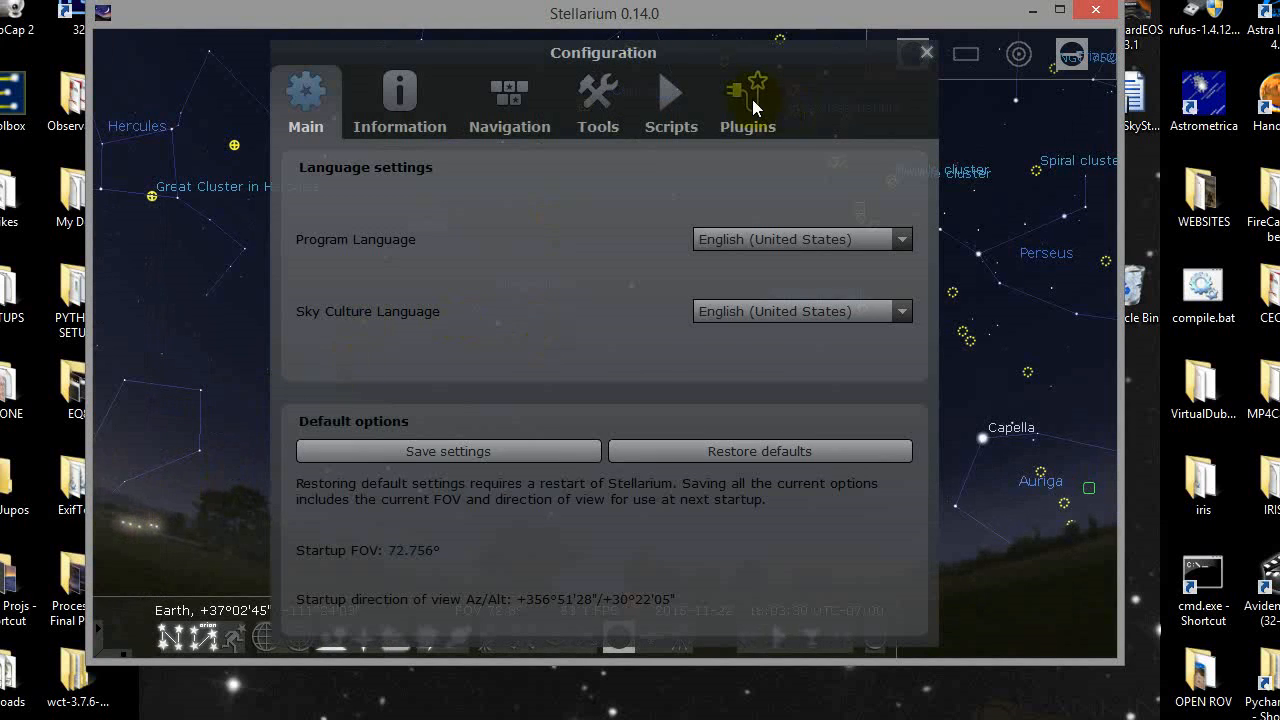
left_click(753, 105)
scroll(426, 534, "down", 2)
left_click(387, 534)
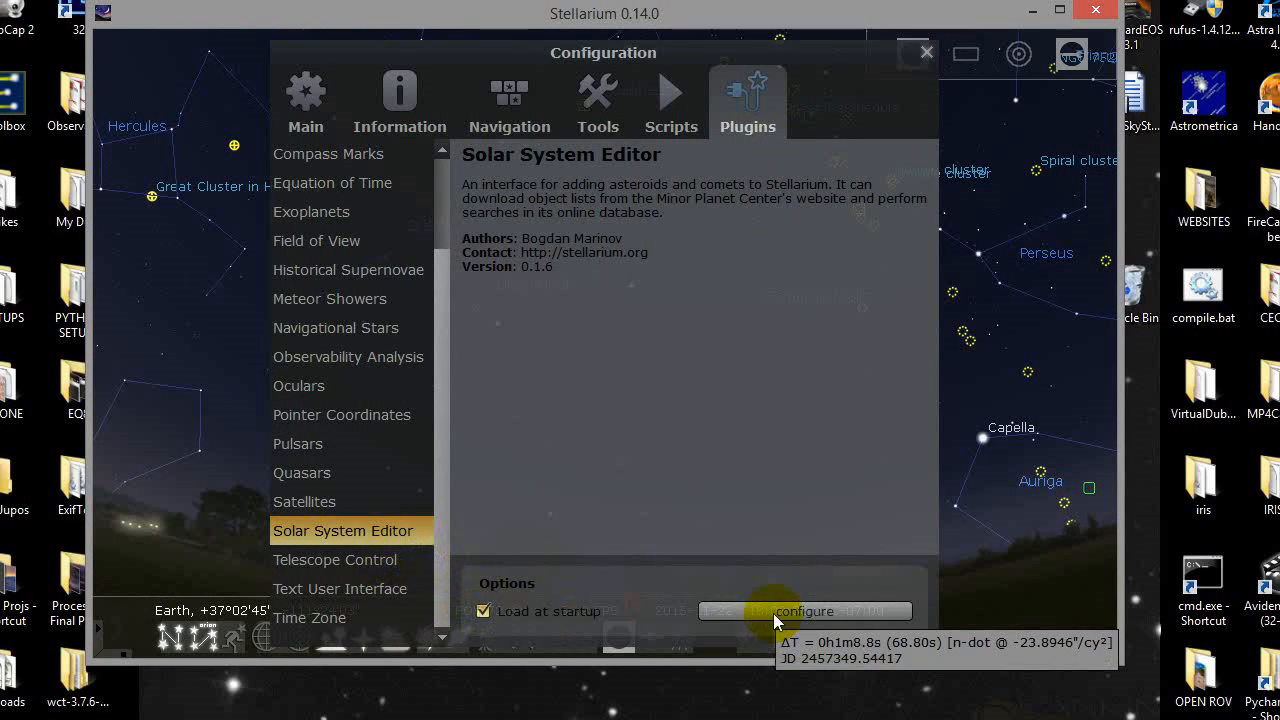
left_click(927, 52)
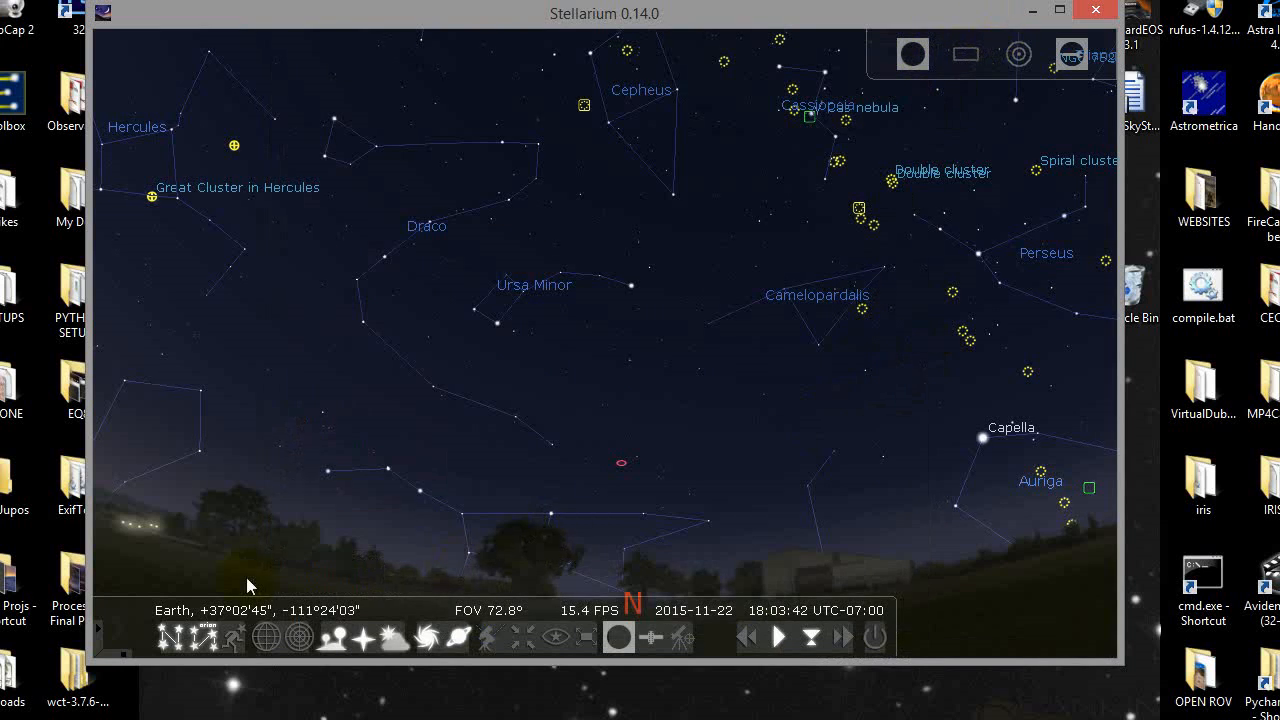
left_click(1034, 12)
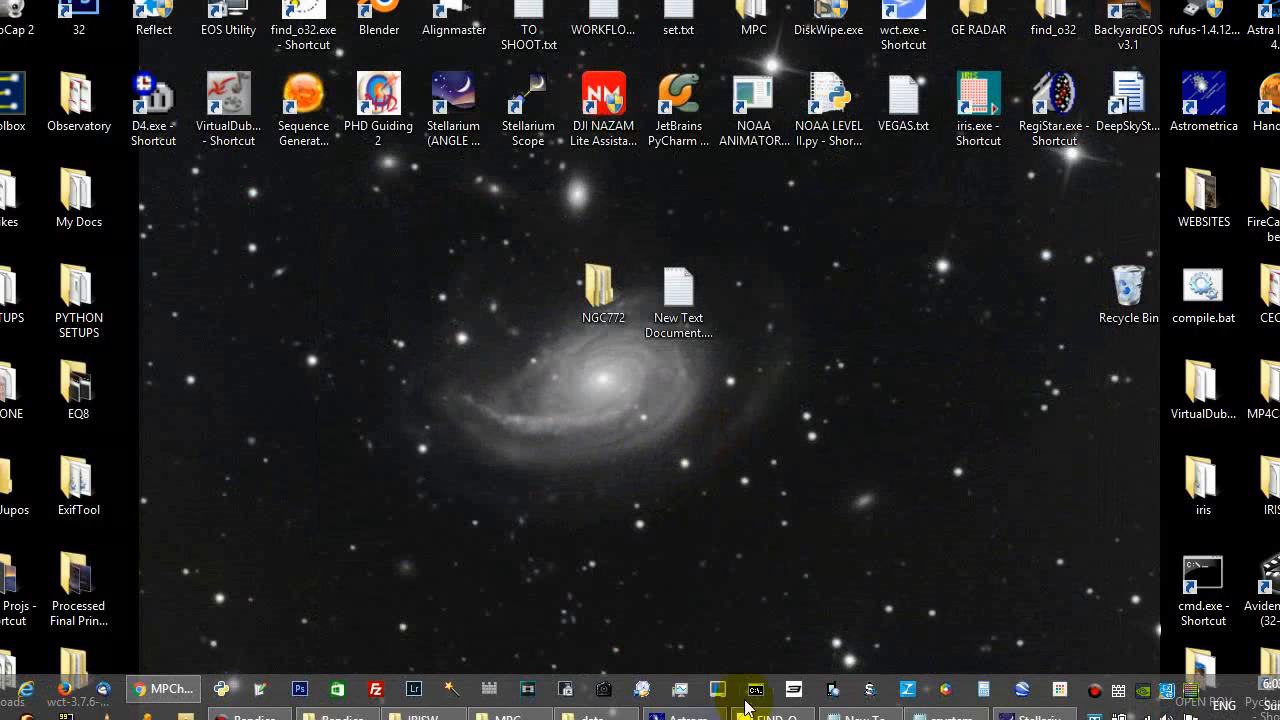
Bring up the Stellarium data folder and open ssystem.ini in Notepad.
mouse_move(575, 705)
left_click(586, 543)
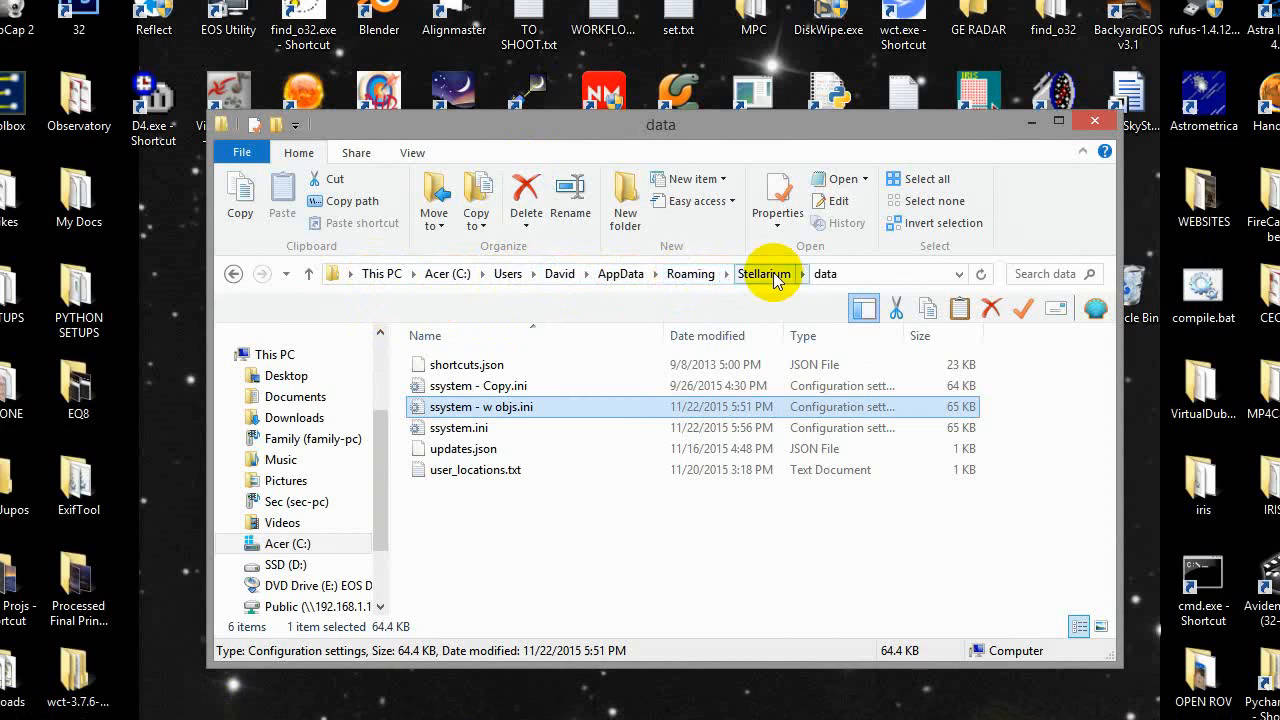
left_click(455, 428)
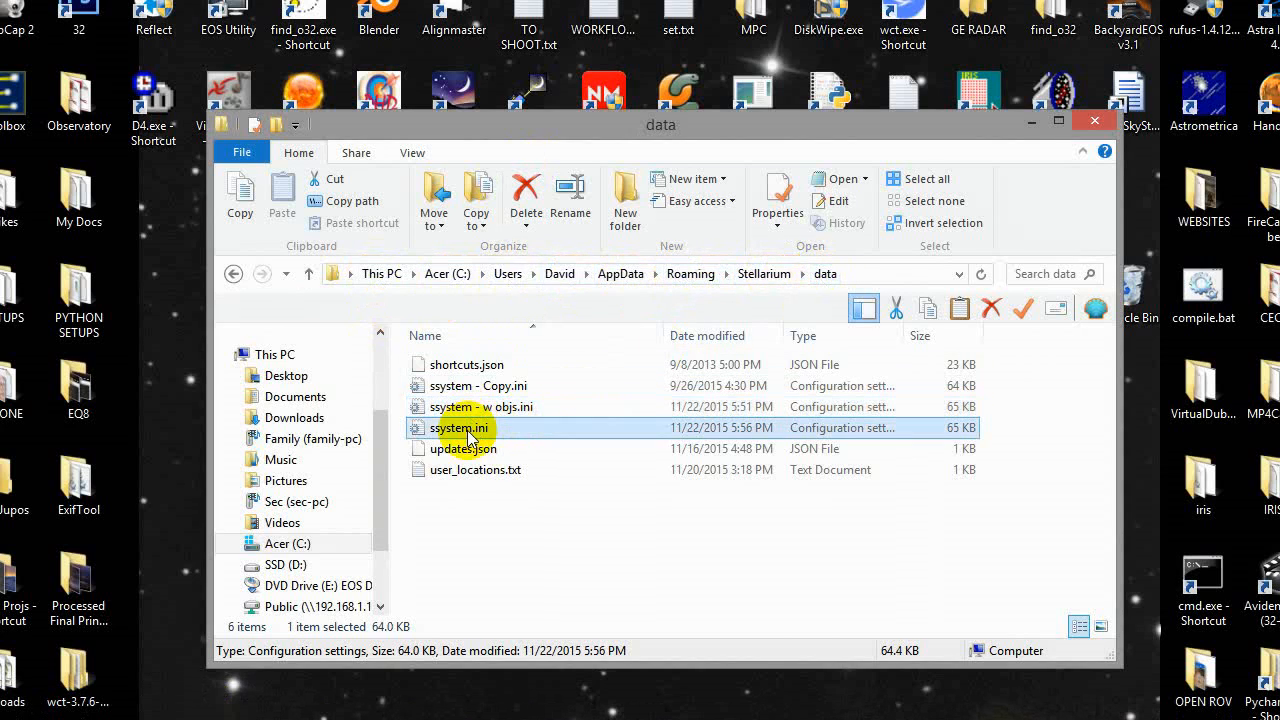
double_click(445, 438)
scroll(500, 490, "down", 15)
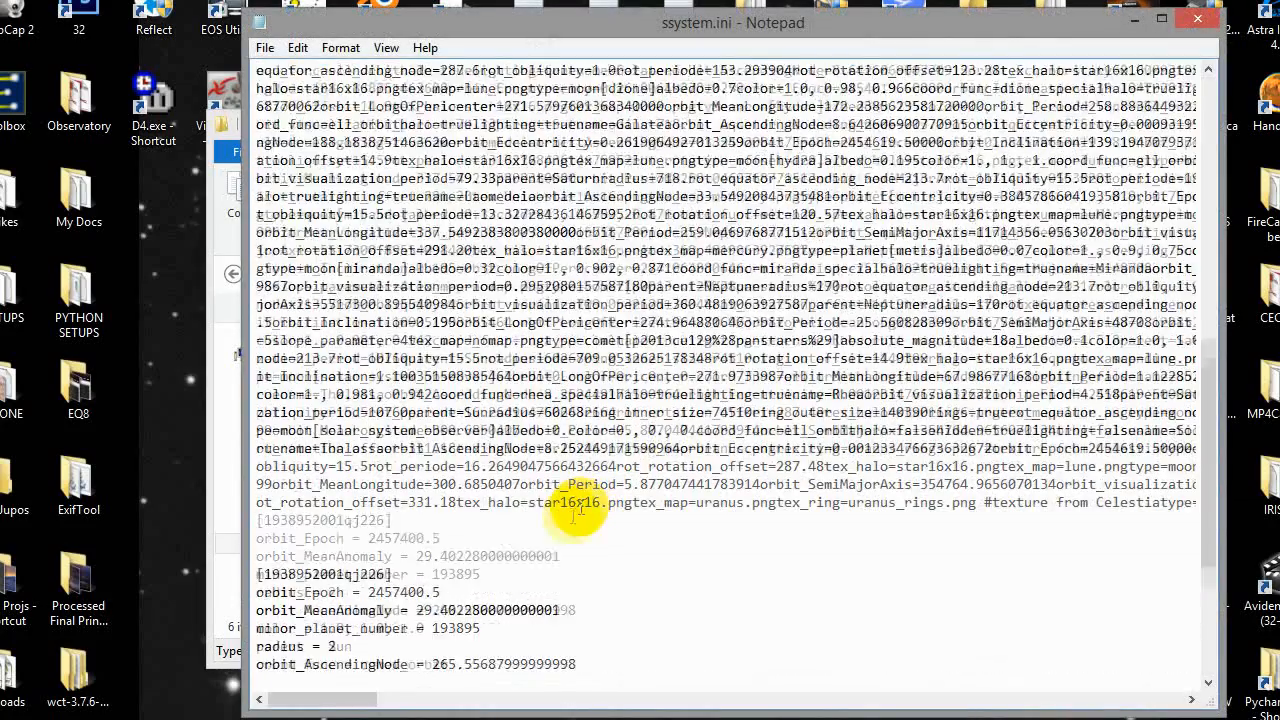
left_click_drag(455, 648, 237, 291)
key("Delete")
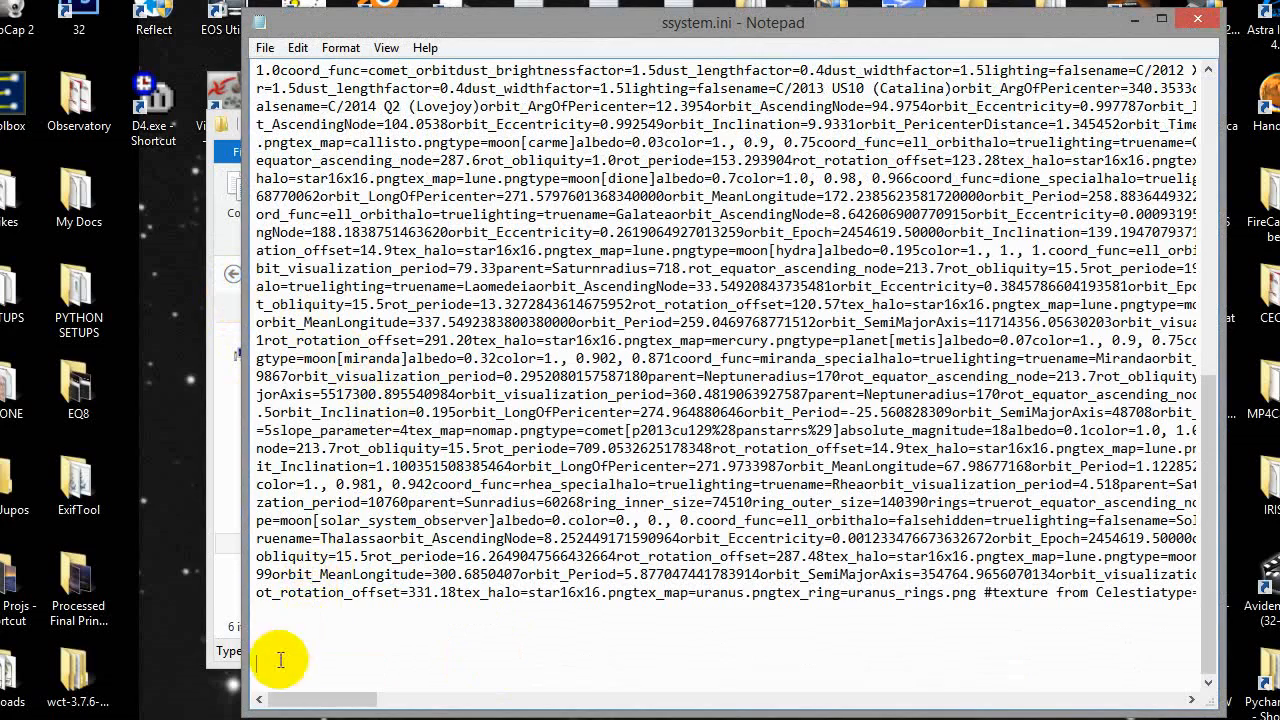
key("ctrl+v")
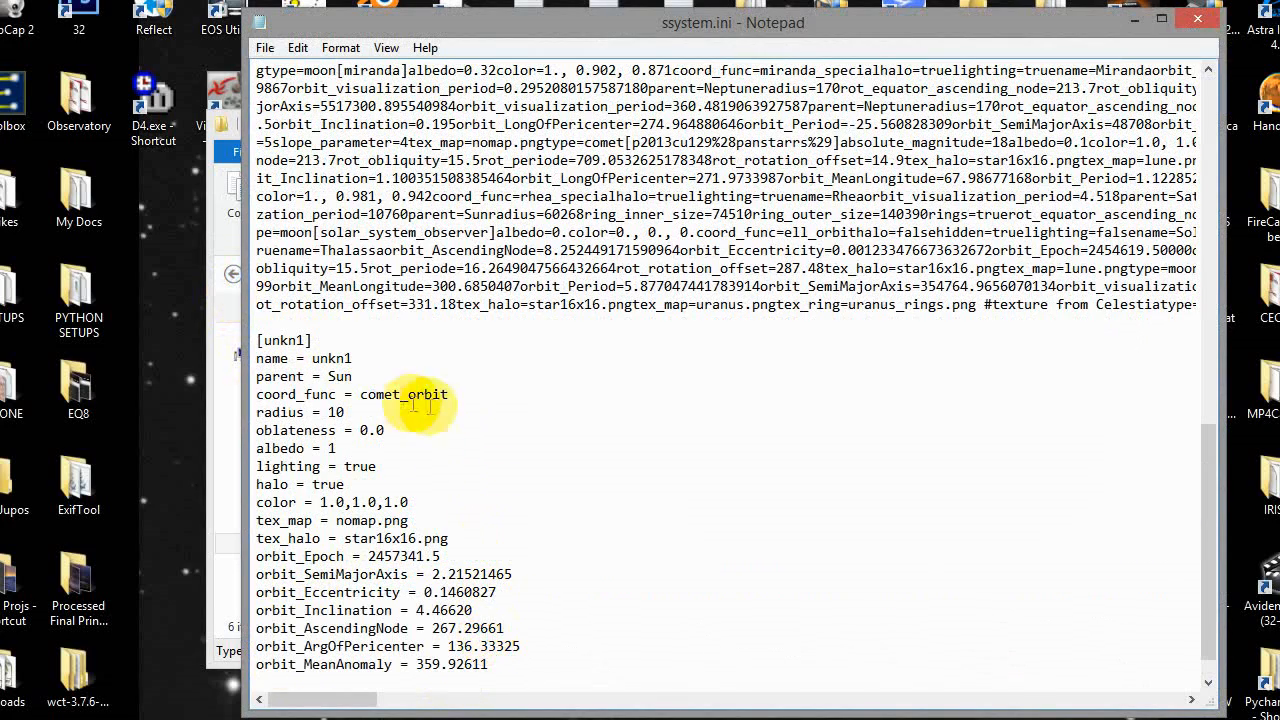
Save ssystem.ini, then close the file and the data folder.
left_click(265, 47)
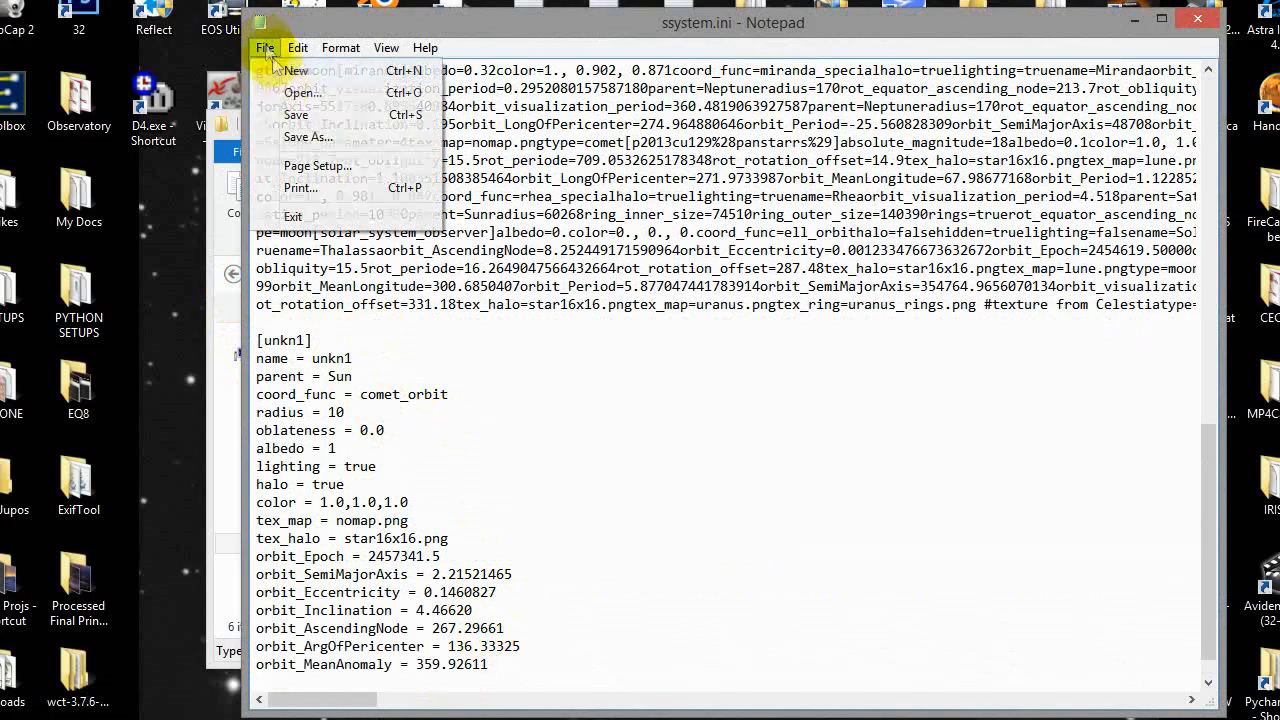
left_click(290, 114)
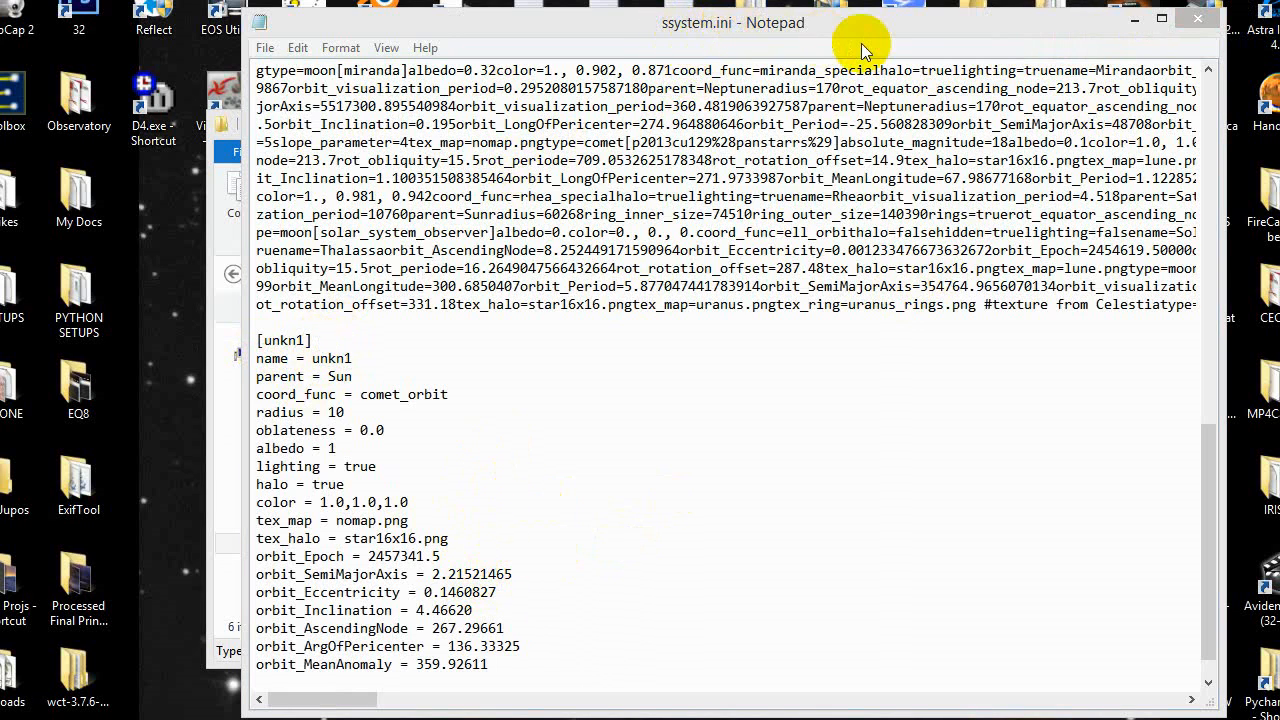
left_click(267, 50)
left_click(290, 111)
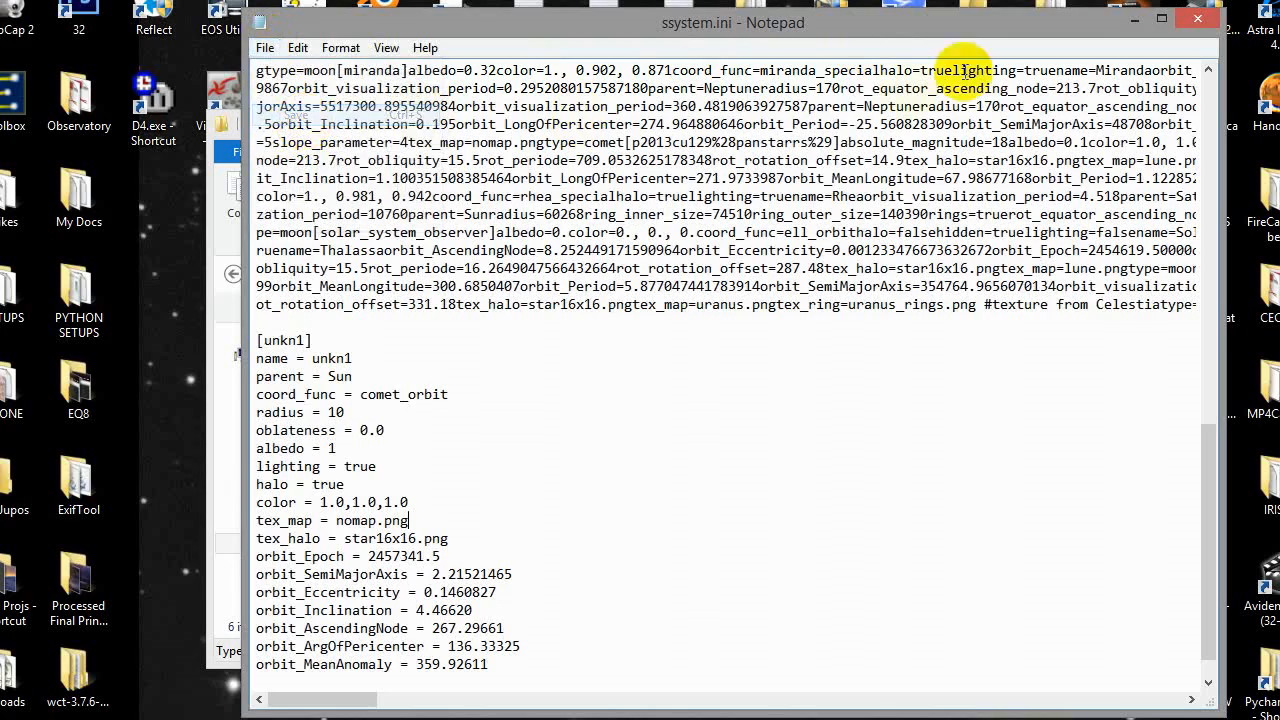
left_click(1207, 20)
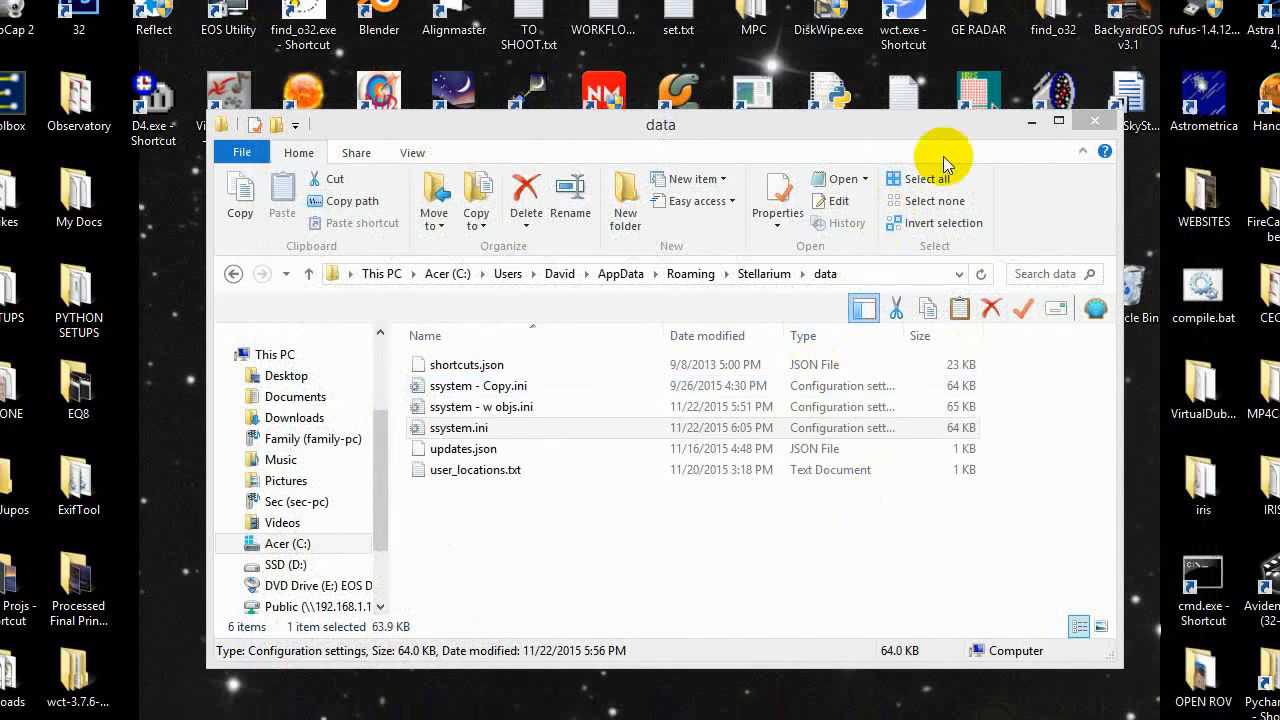
left_click(1095, 121)
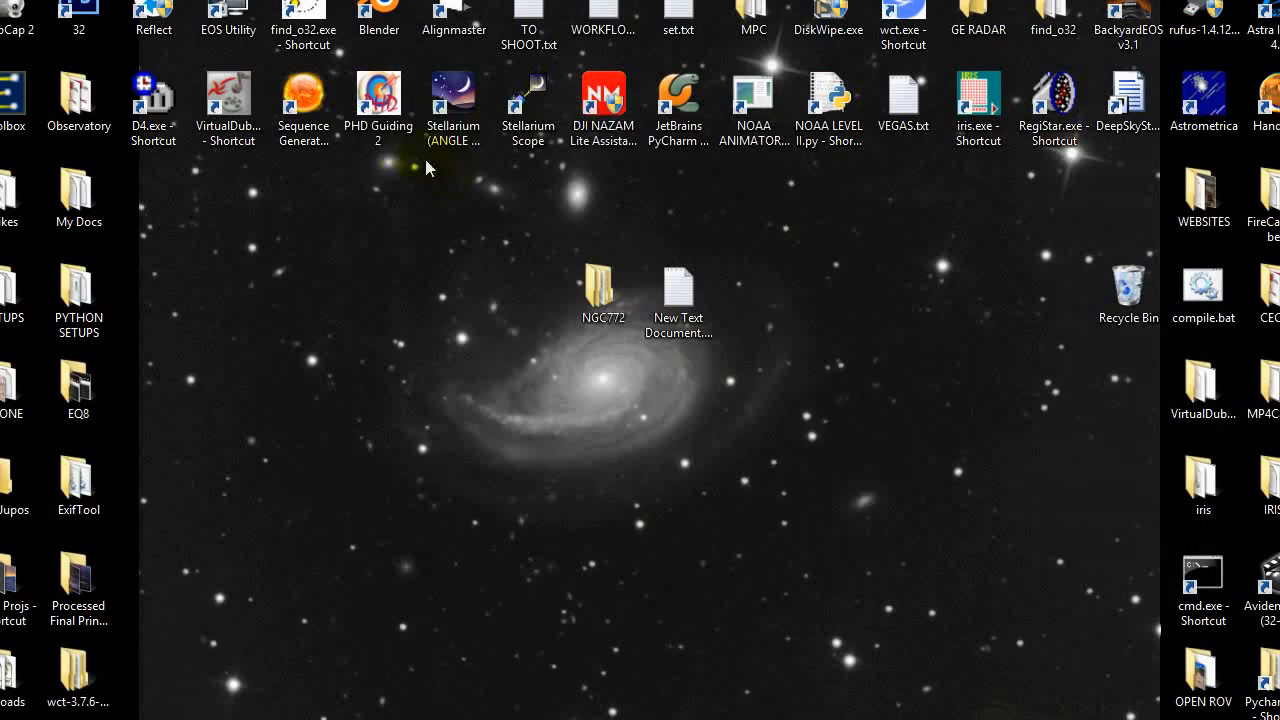
Launch Stellarium in ANGLE mode again, then search for unkn1 and centre the view on it.
double_click(455, 97)
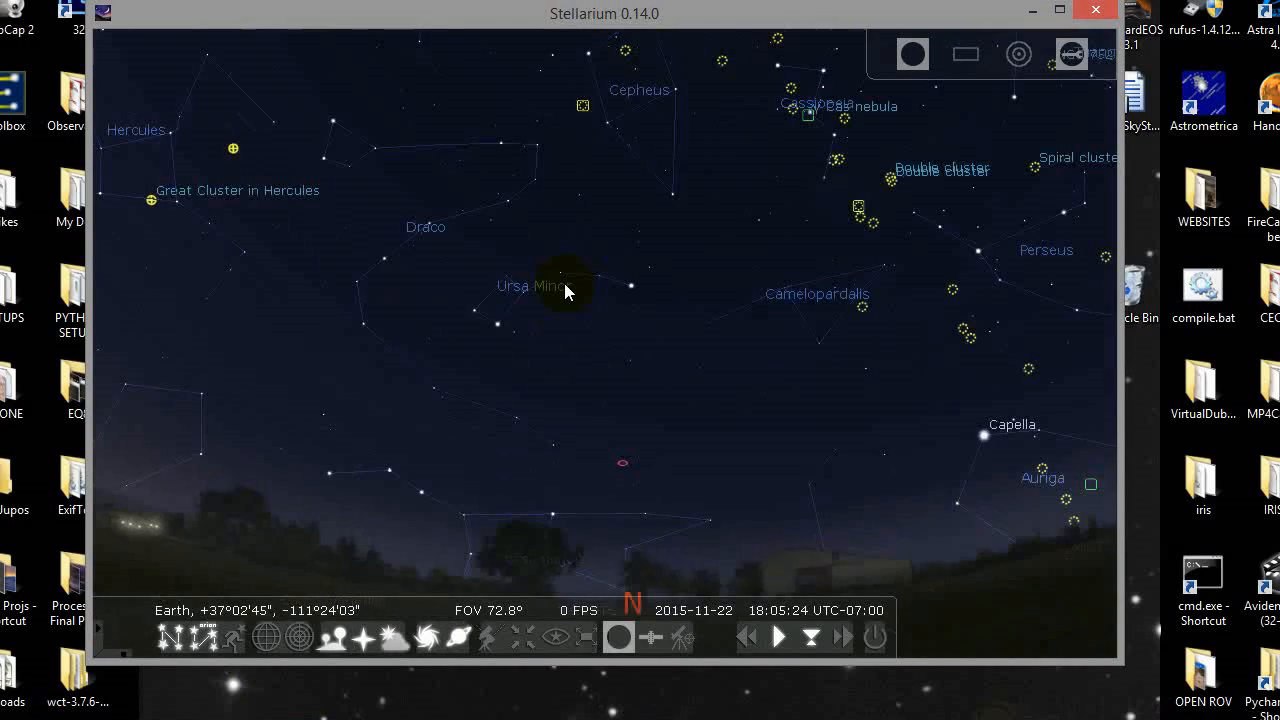
mouse_move(641, 458)
left_mouse_down()
mouse_move(616, 376)
mouse_move(527, 412)
left_mouse_up()
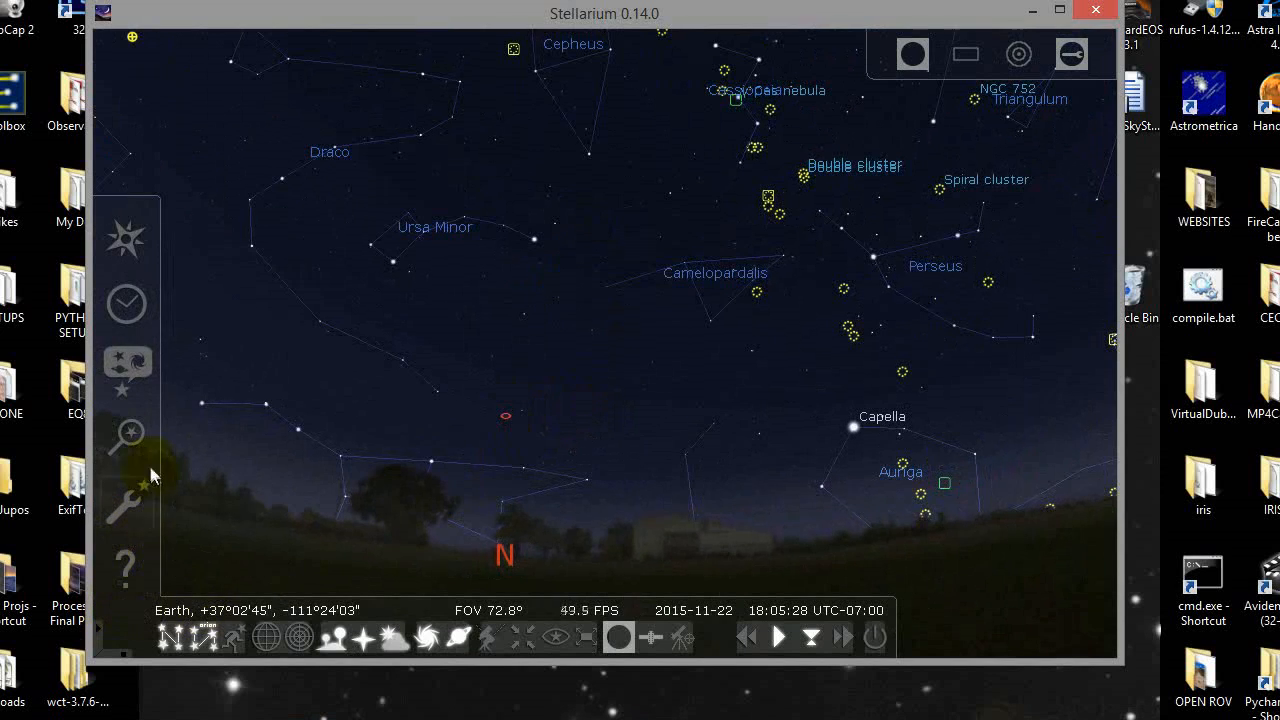
left_click(126, 434)
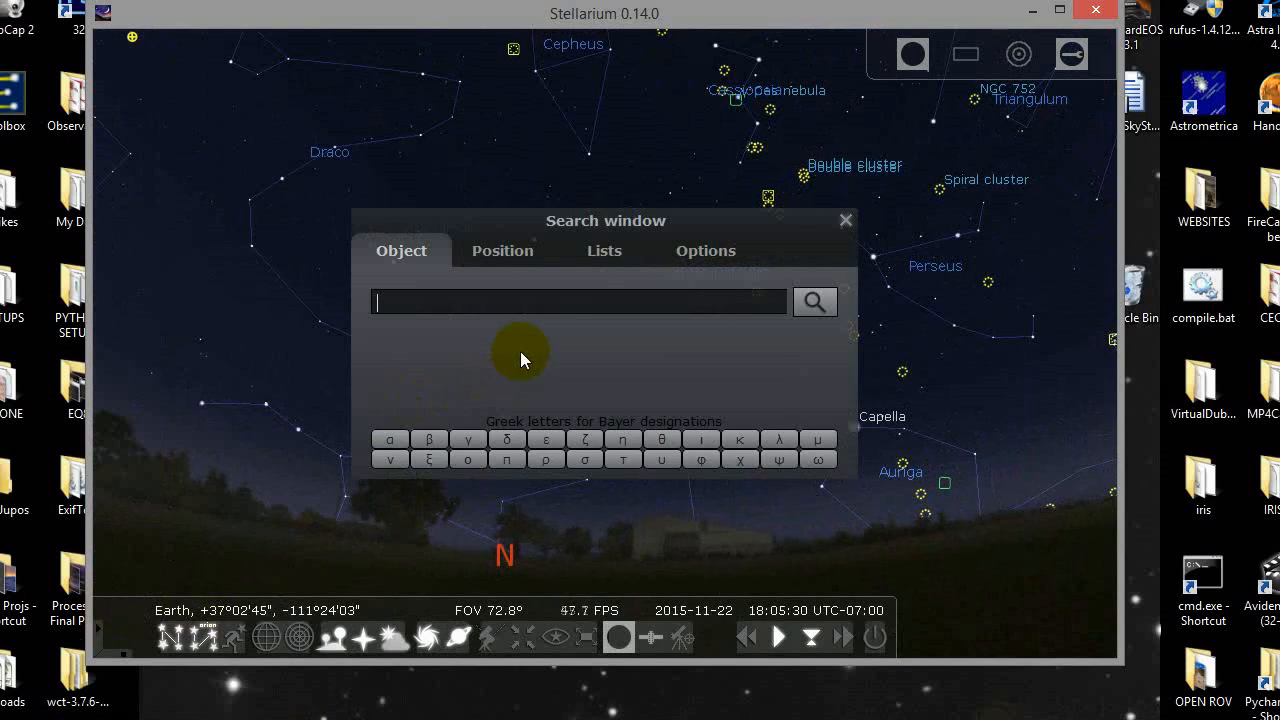
type("unk")
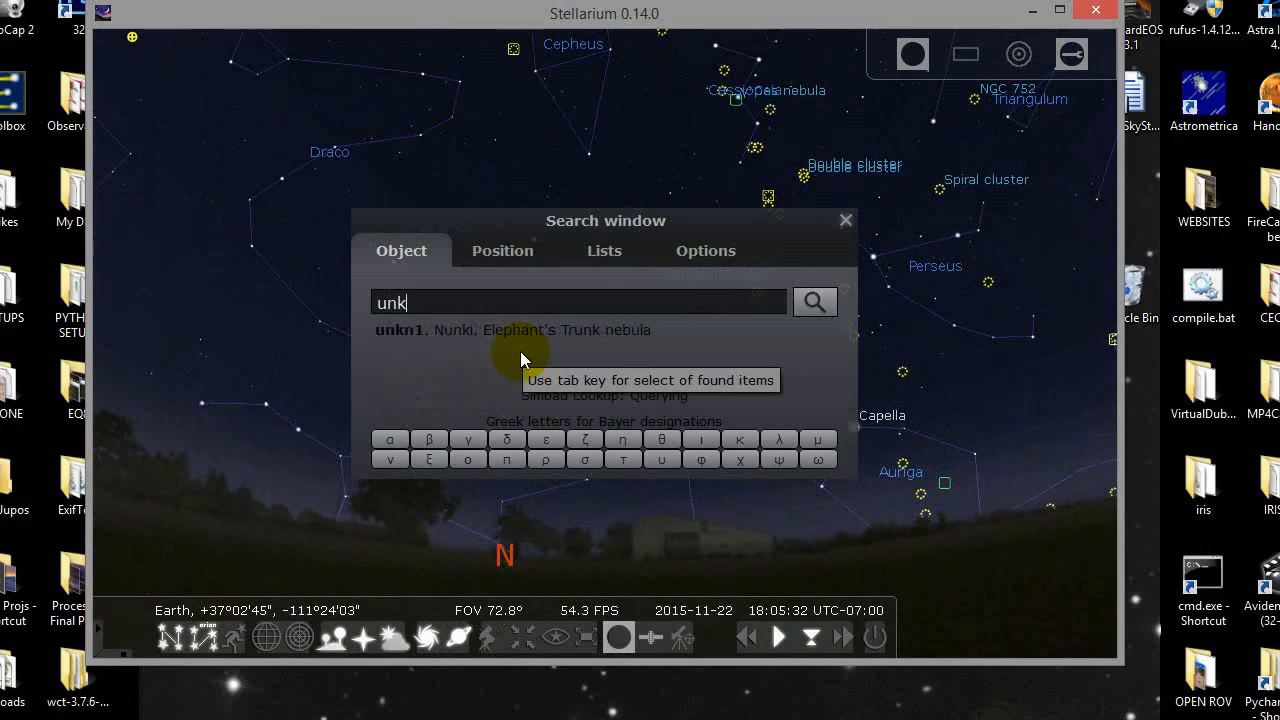
key("Return")
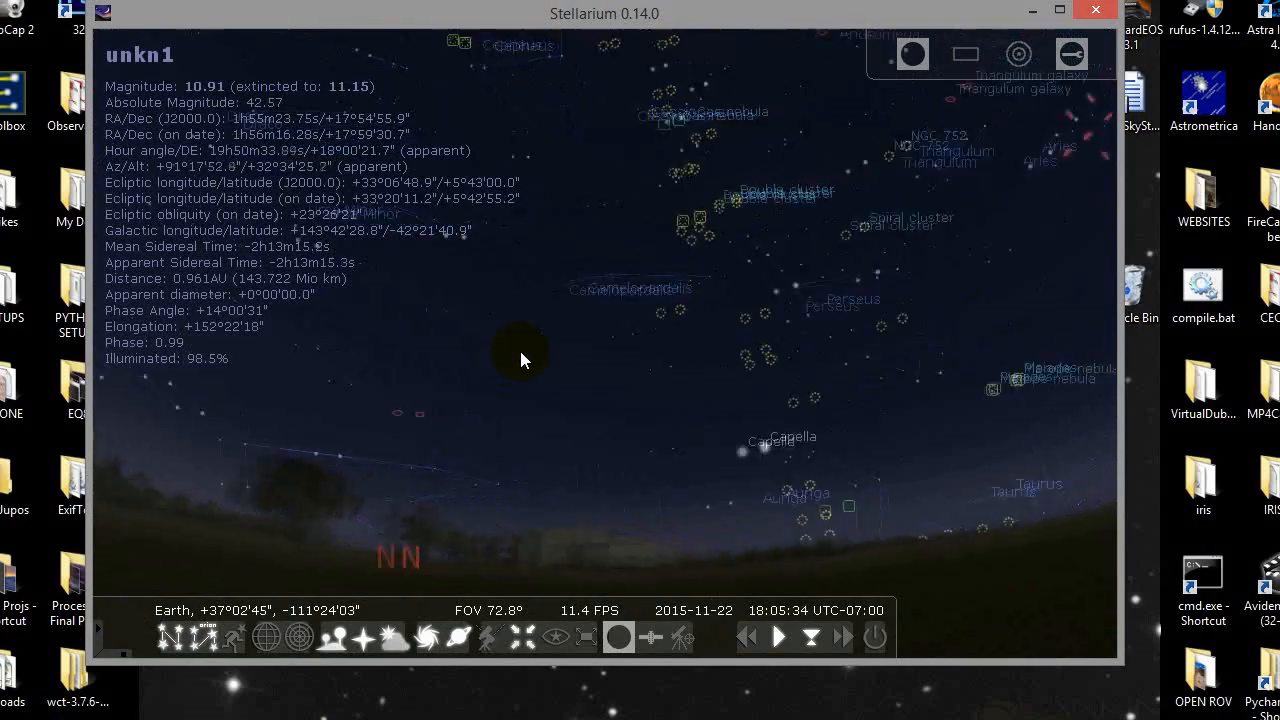
Zoom in closely on unkn1 and inspect the details of the adjacent star and of unkn1 in turn.
scroll(615, 317, "up", 9)
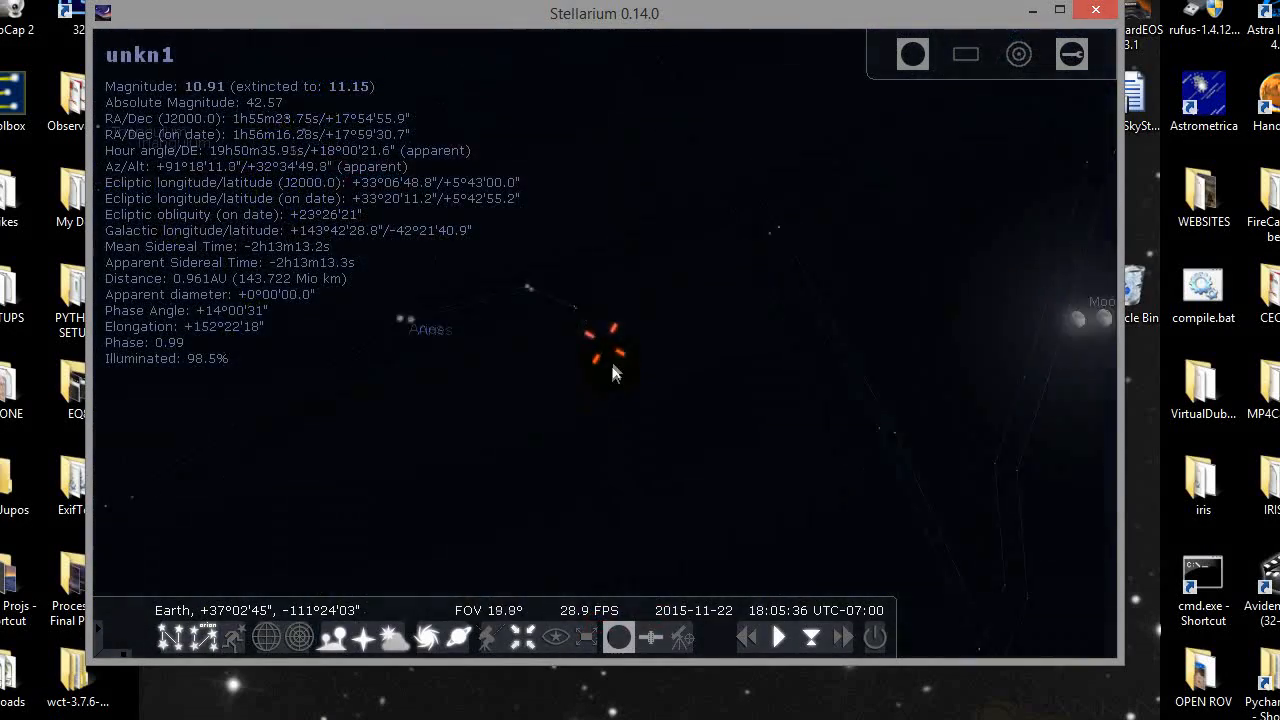
scroll(613, 353, "up", 5)
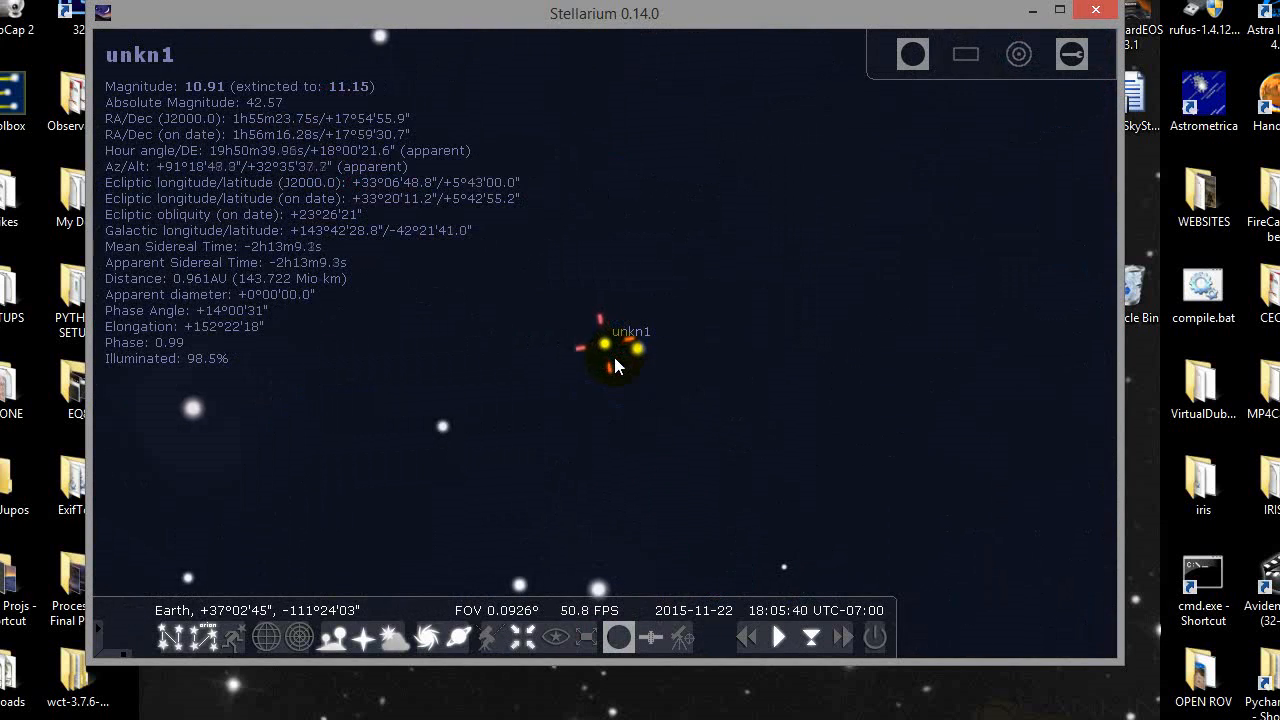
scroll(614, 357, "down", 1)
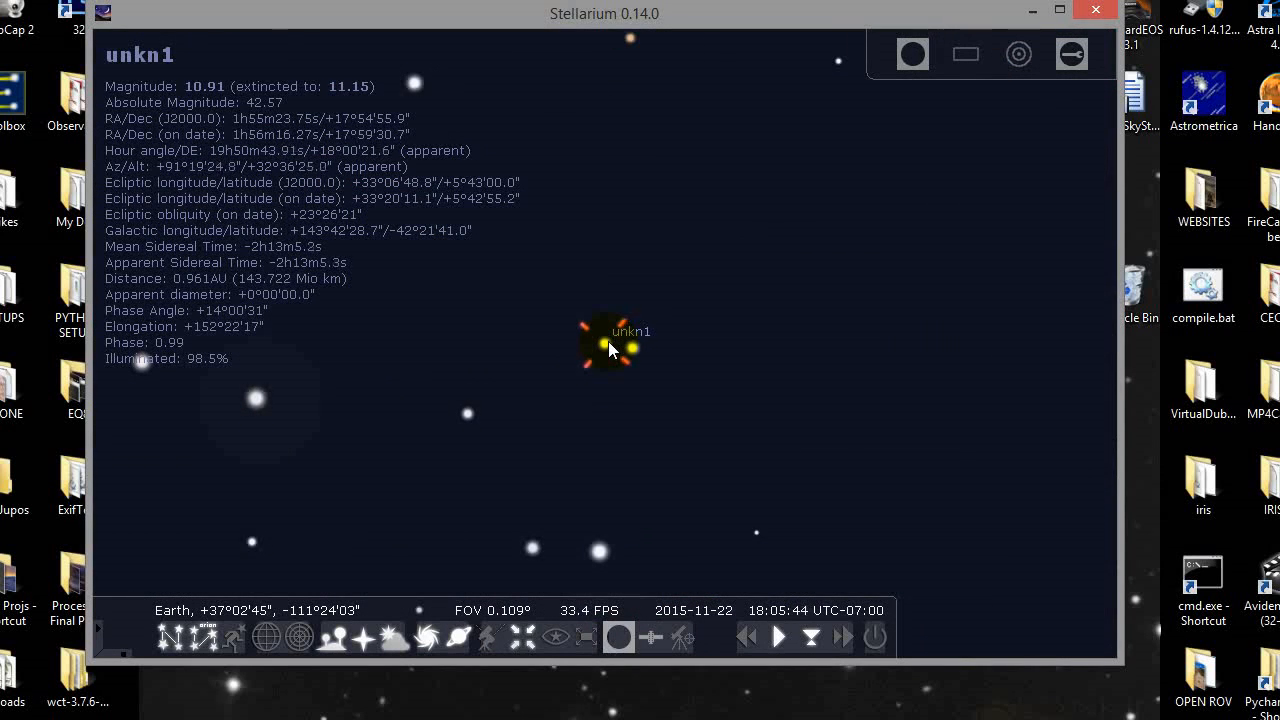
scroll(608, 343, "up", 2)
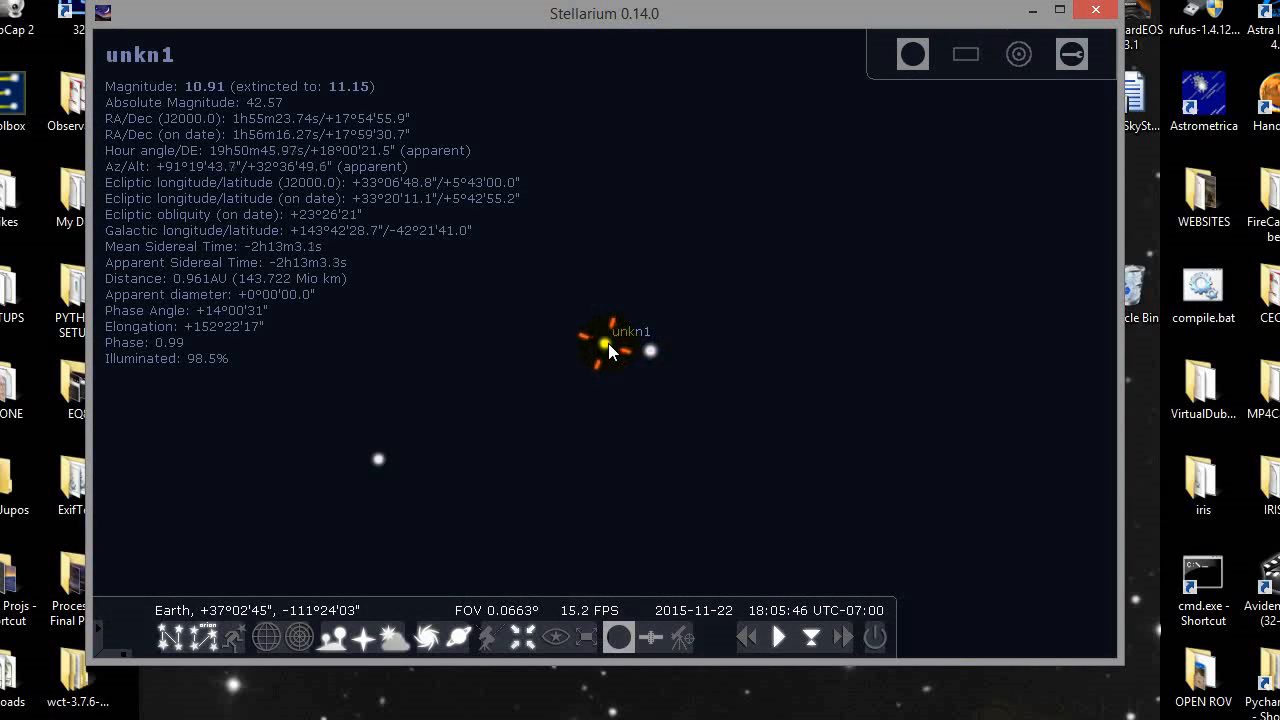
scroll(608, 343, "down", 1)
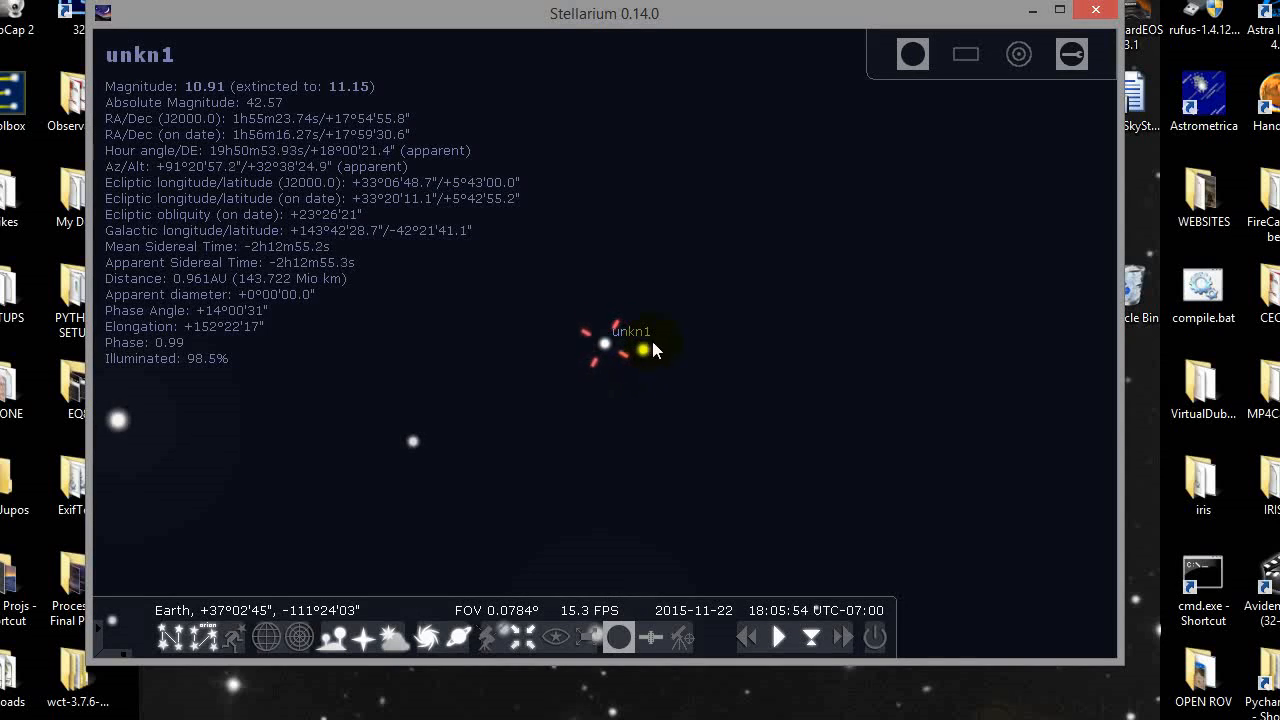
left_click(643, 348)
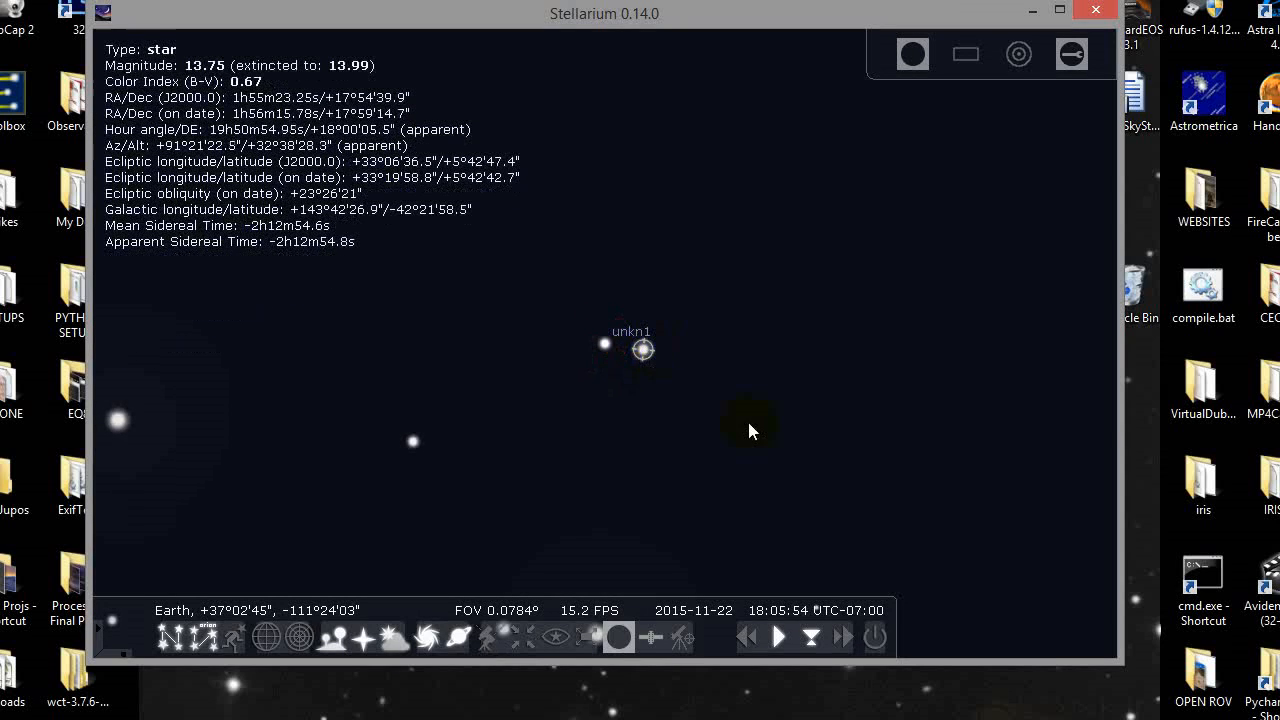
left_click(604, 344)
mouse_move(159, 470)
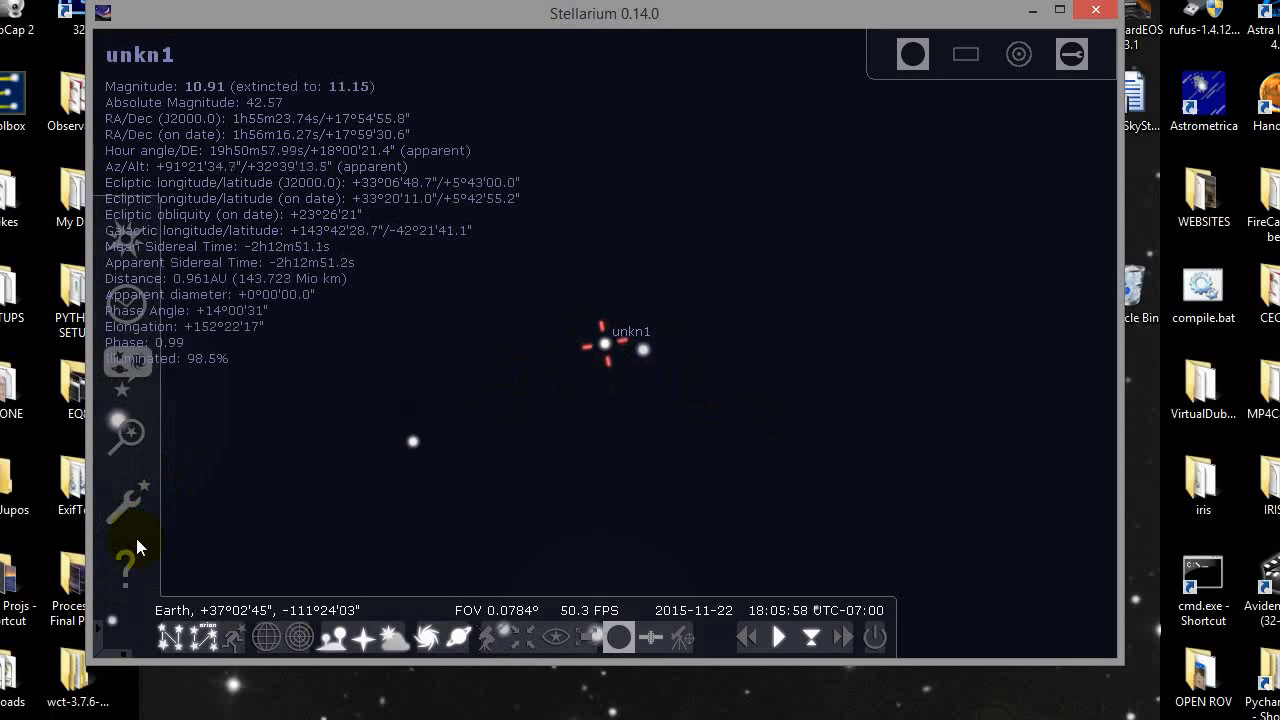
left_click(140, 444)
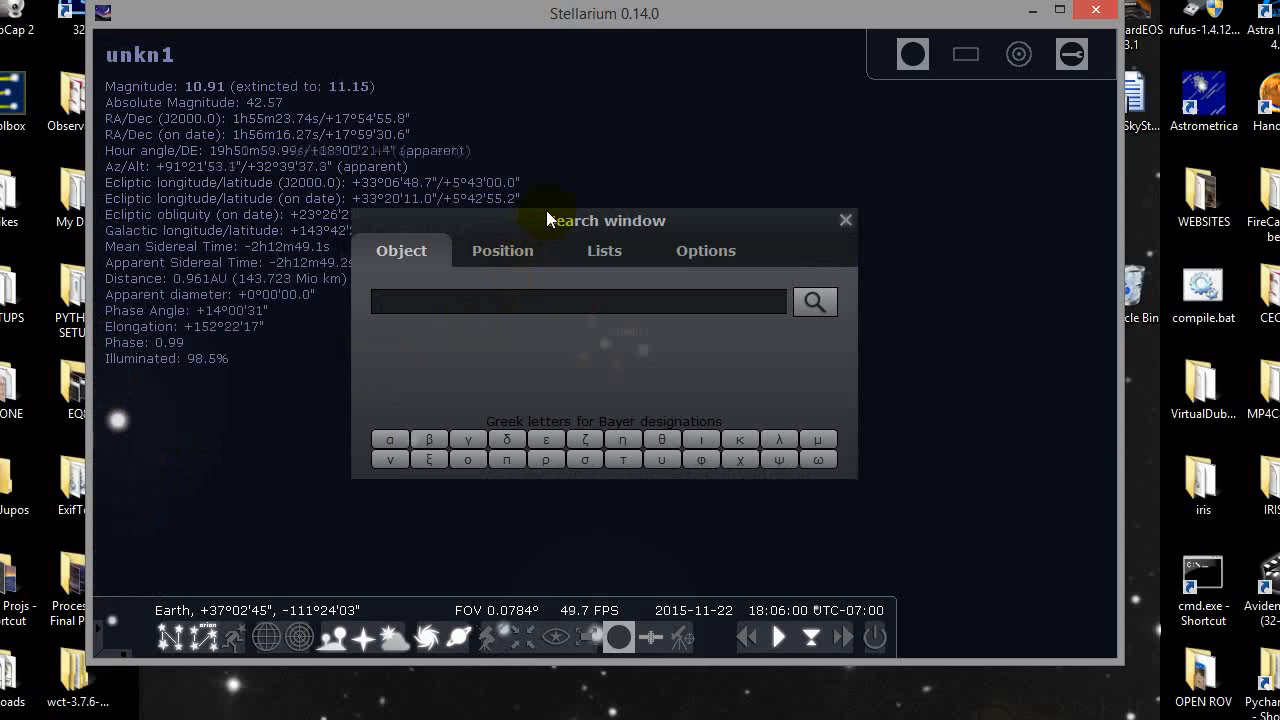
left_click(846, 220)
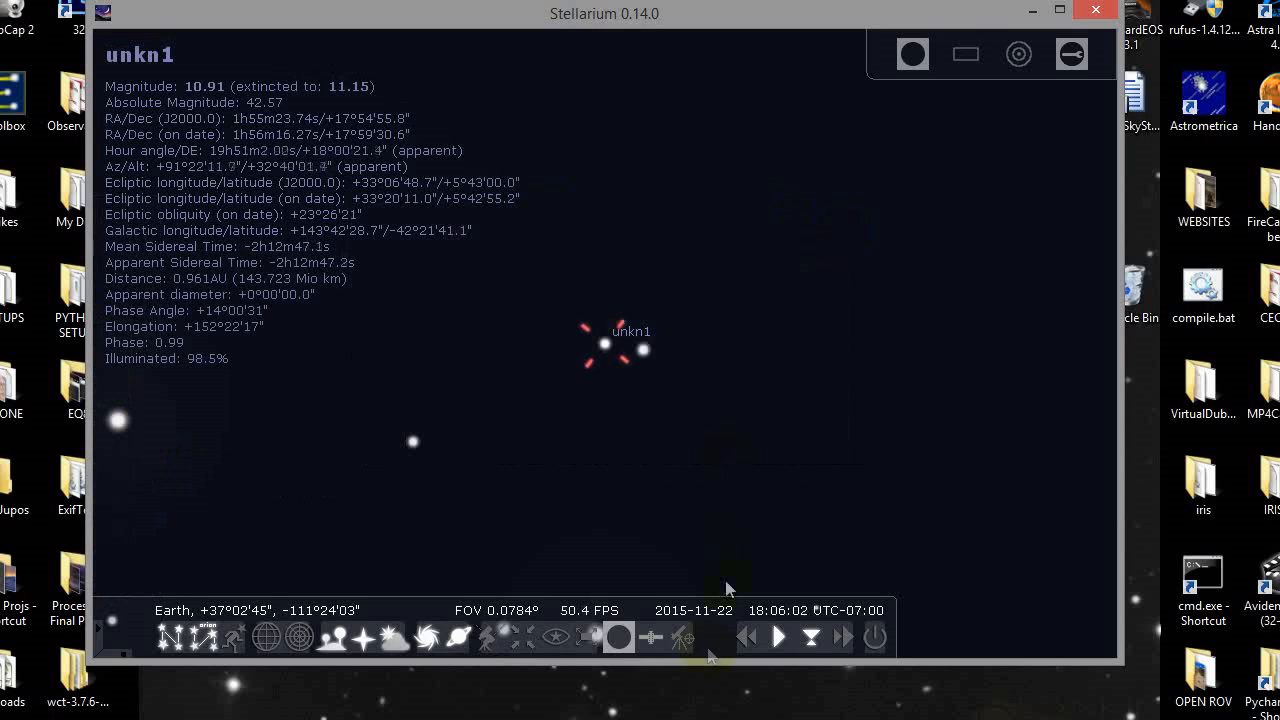
Check the J3895 designation in the MPC report of New Text Document.txt, then minimise the document.
mouse_move(690, 715)
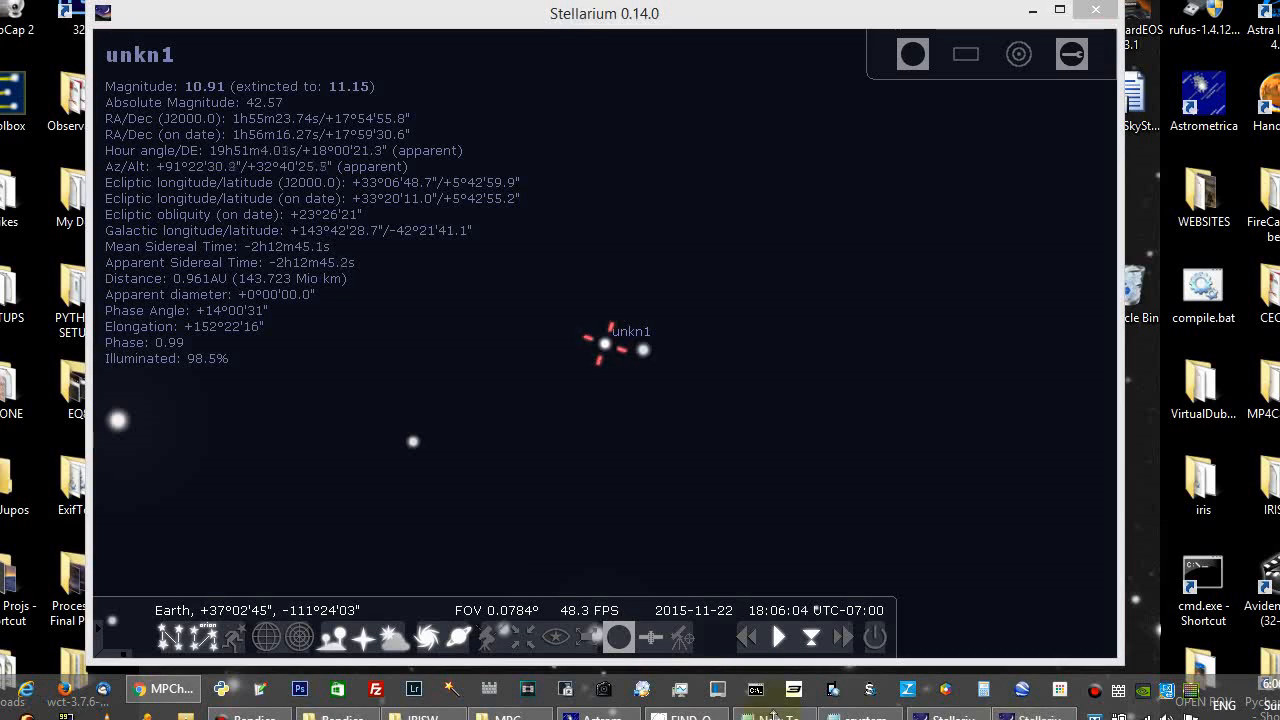
left_click(775, 714)
left_click(352, 297)
scroll(362, 321, "up", 3)
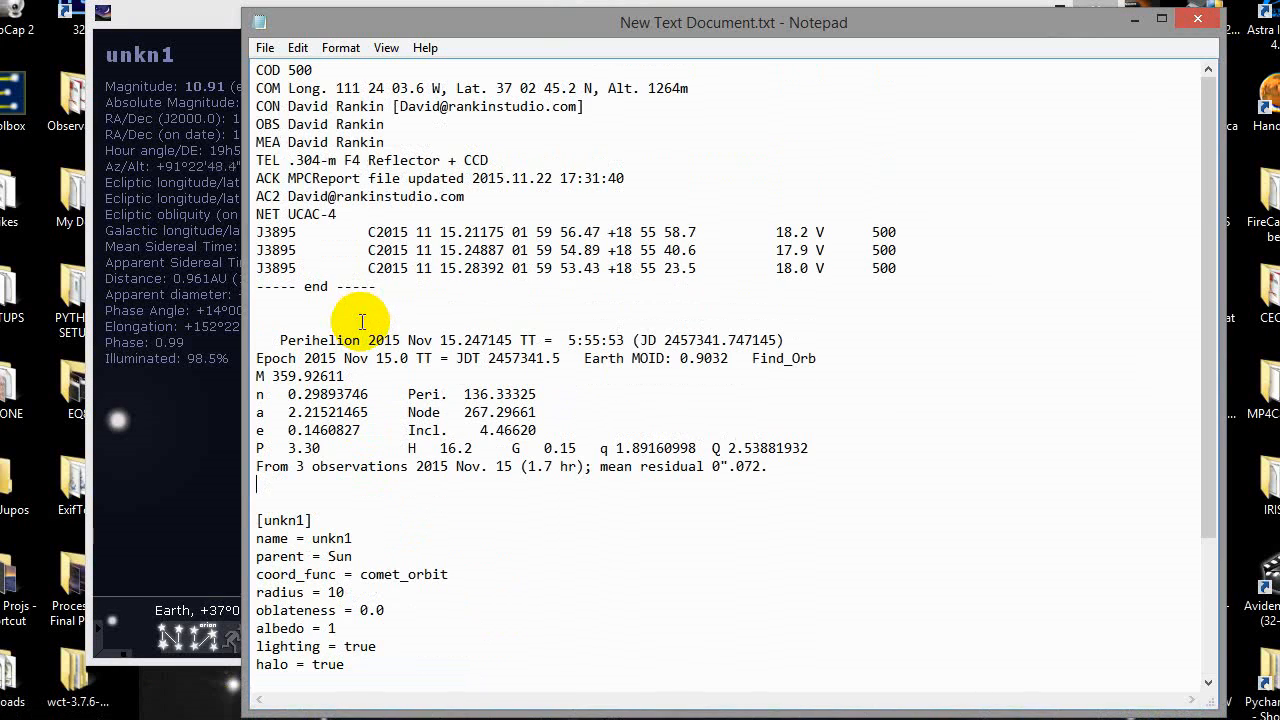
double_click(276, 268)
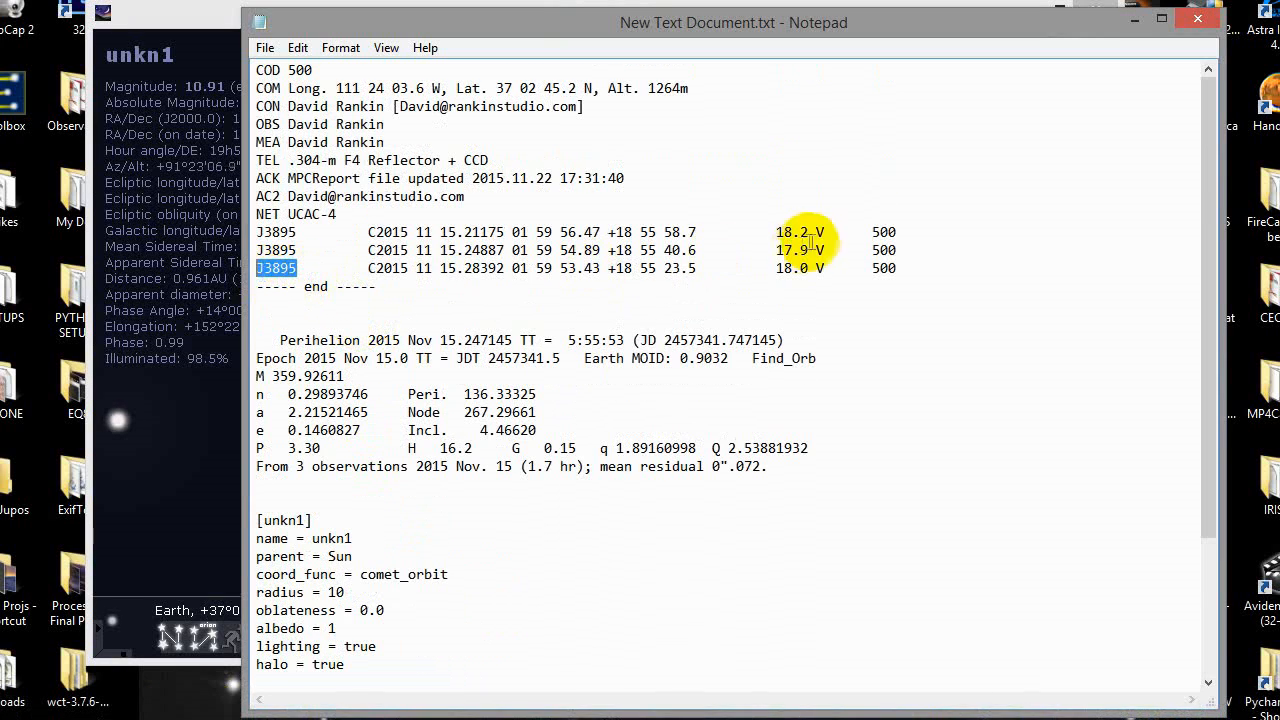
left_click(1136, 22)
Open the configuration of the Solar System Editor plugin.
mouse_move(125, 470)
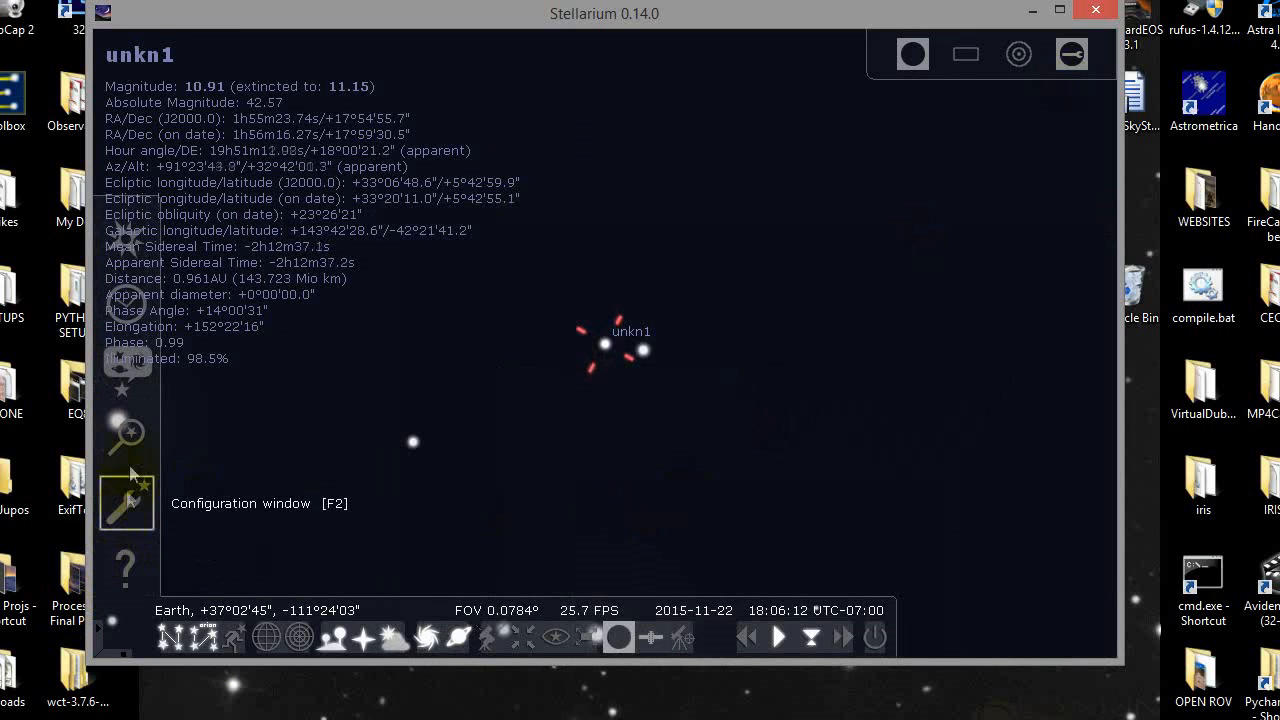
left_click(127, 500)
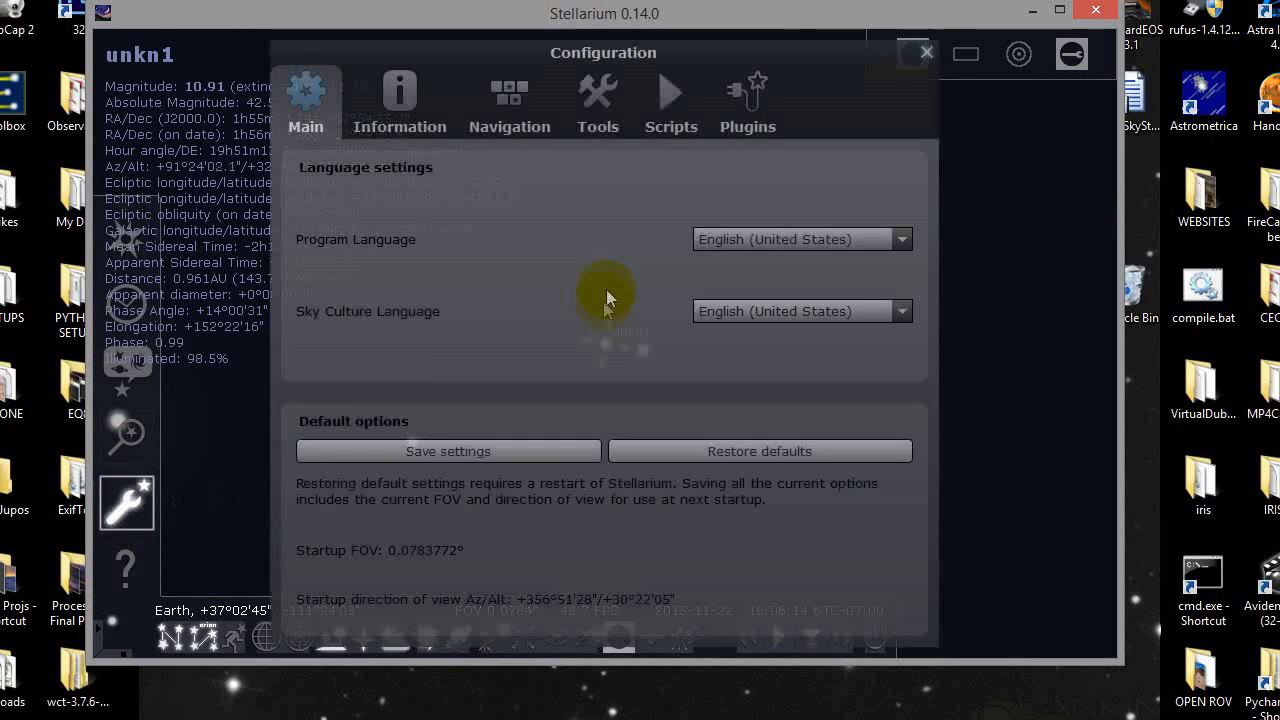
left_click(689, 108)
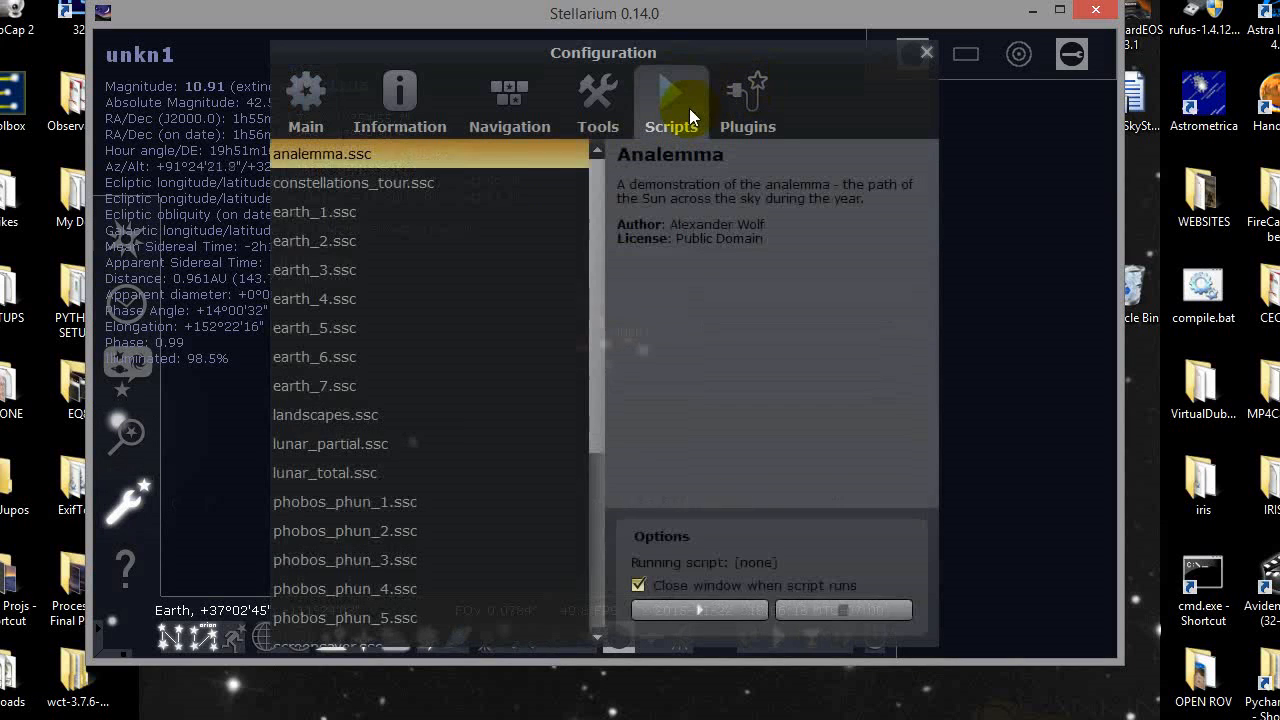
left_click(739, 95)
left_click_drag(437, 390, 426, 545)
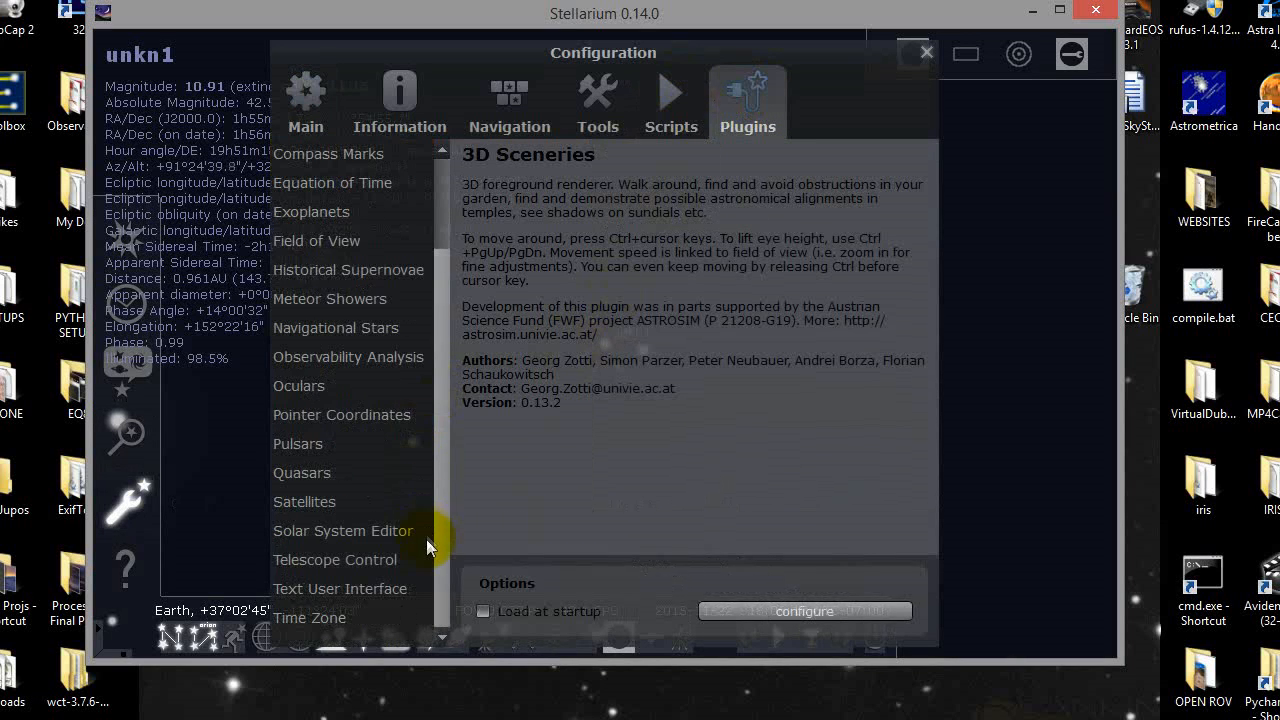
left_click(370, 529)
left_click(772, 609)
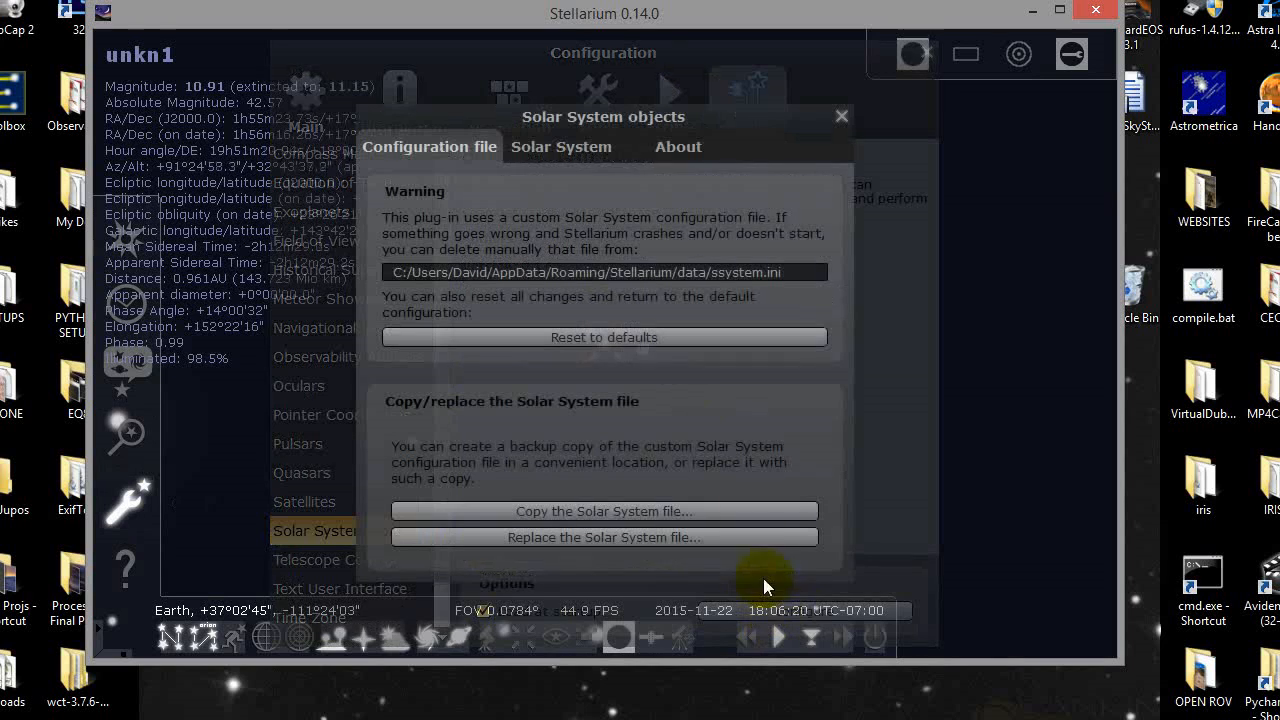
Start importing orbital elements in MPC format and search the MPC's online ephemeris service for J3895.
left_click(587, 148)
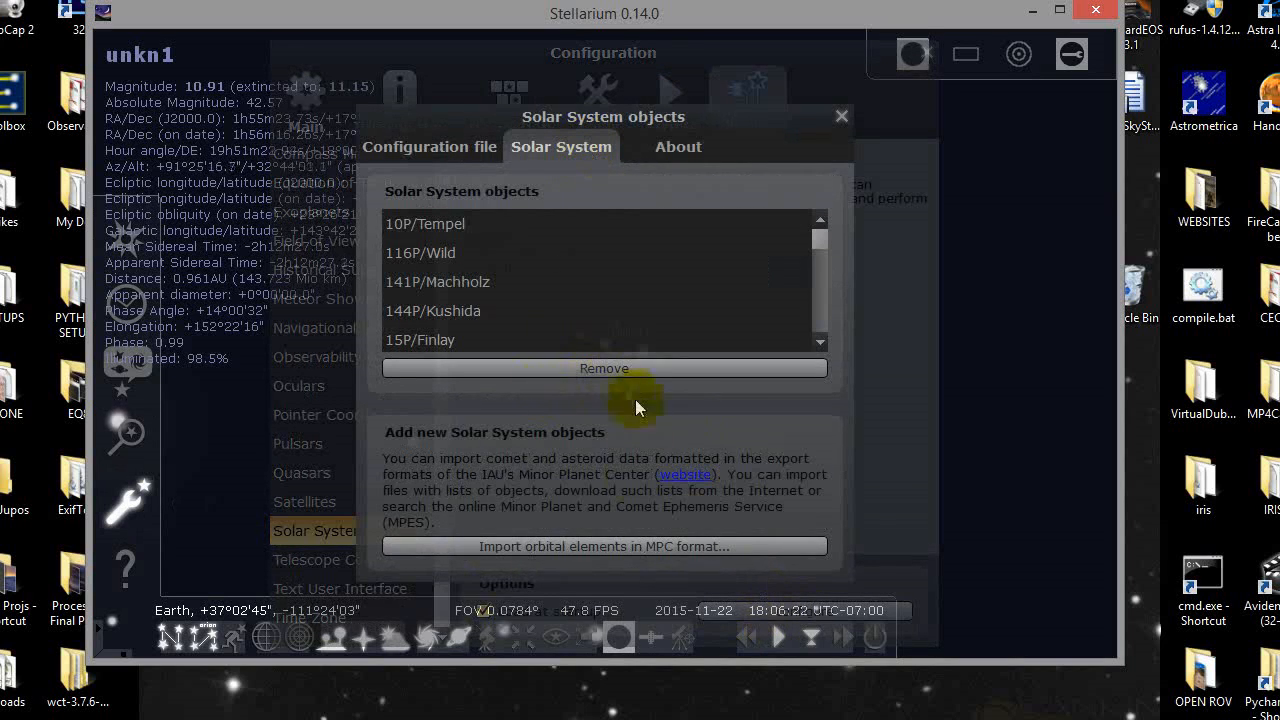
left_click(664, 546)
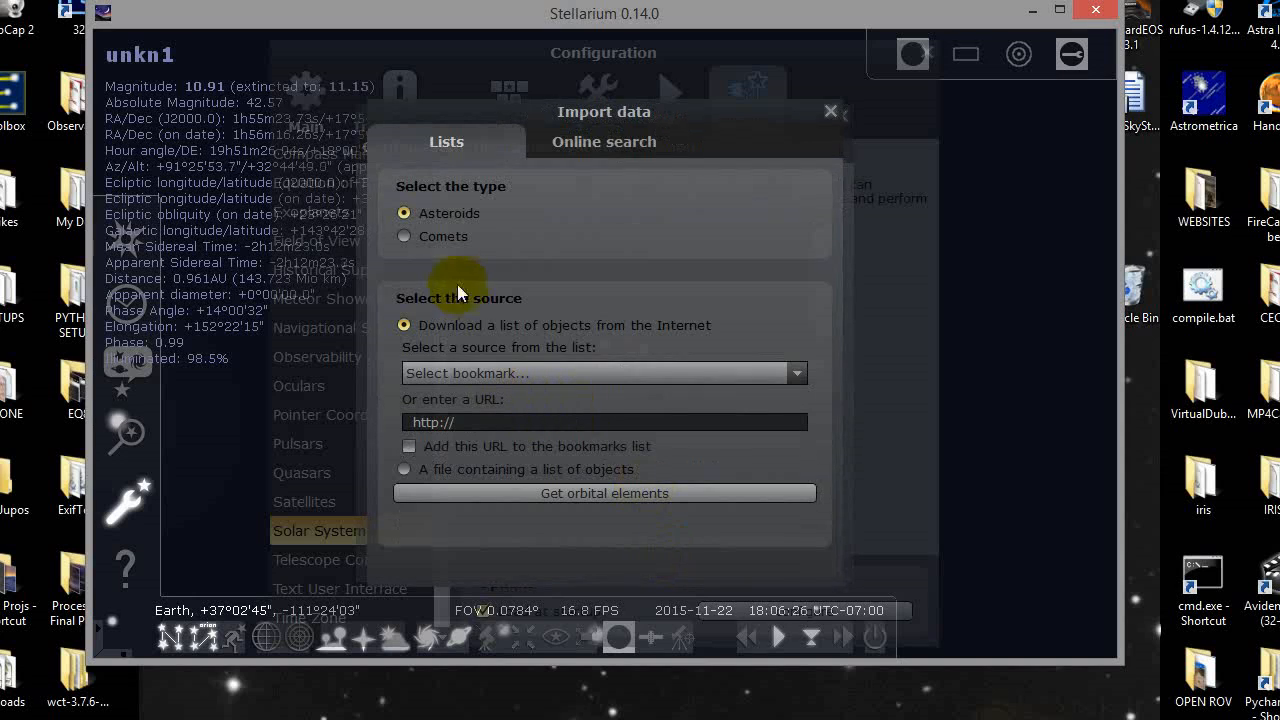
left_click(574, 141)
left_click(600, 245)
type("J3895")
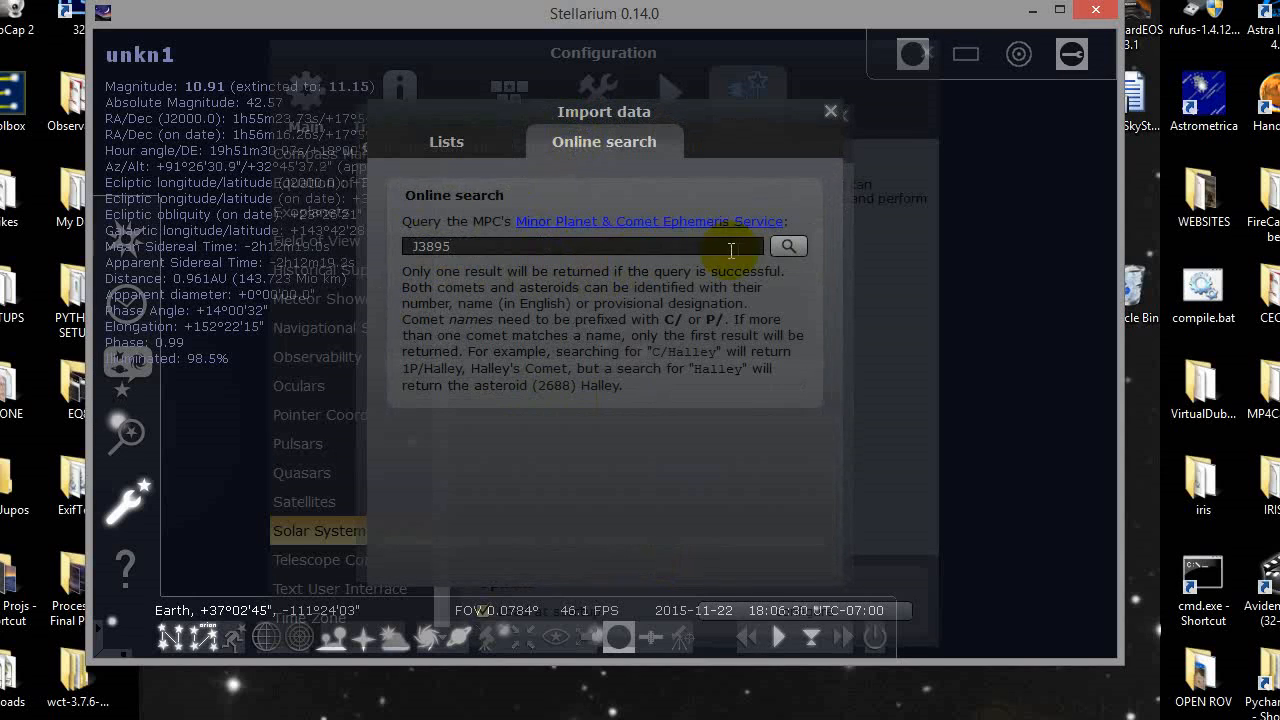
left_click(789, 246)
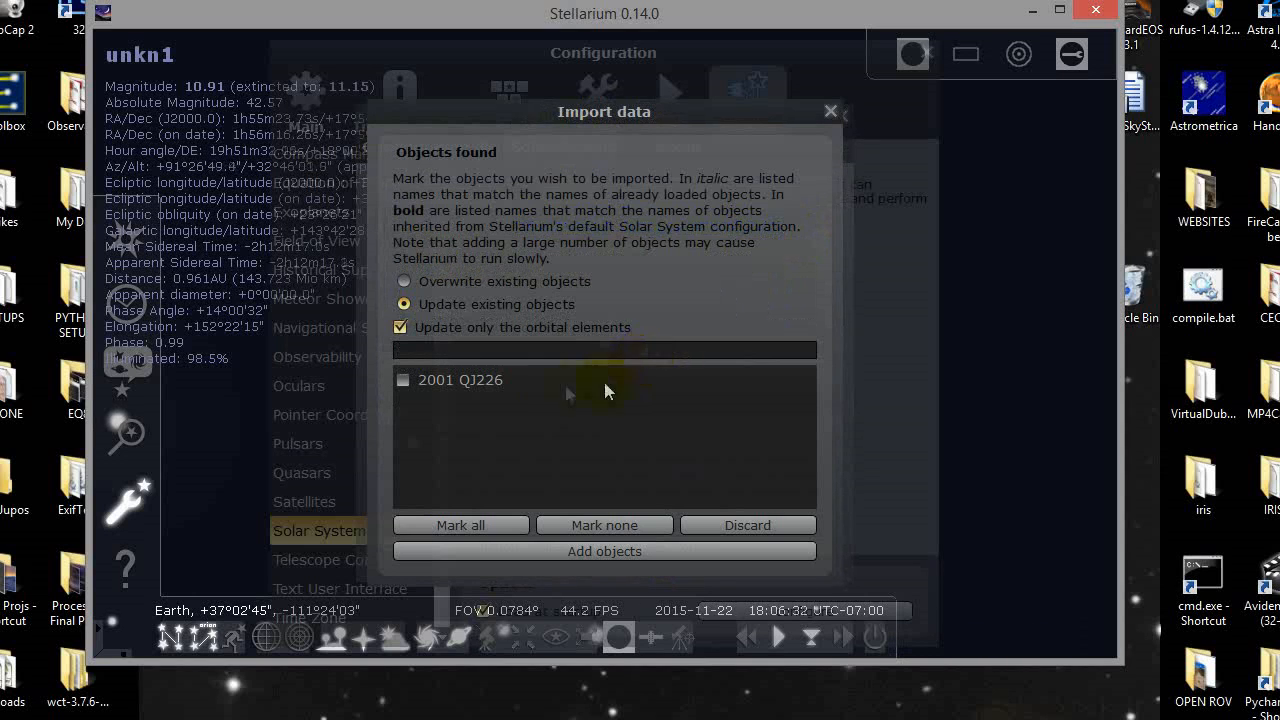
Add 2001 QJ226 to the Solar System objects, then close the import and configuration windows.
left_click(404, 380)
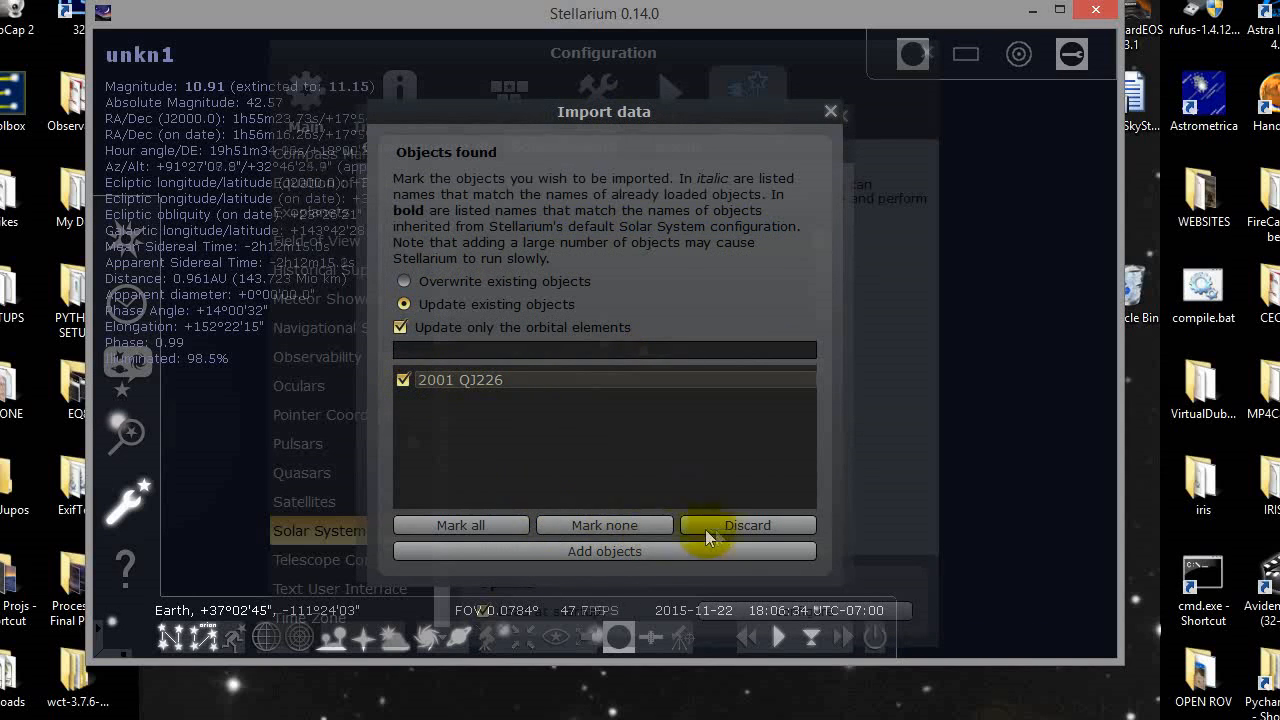
left_click(585, 550)
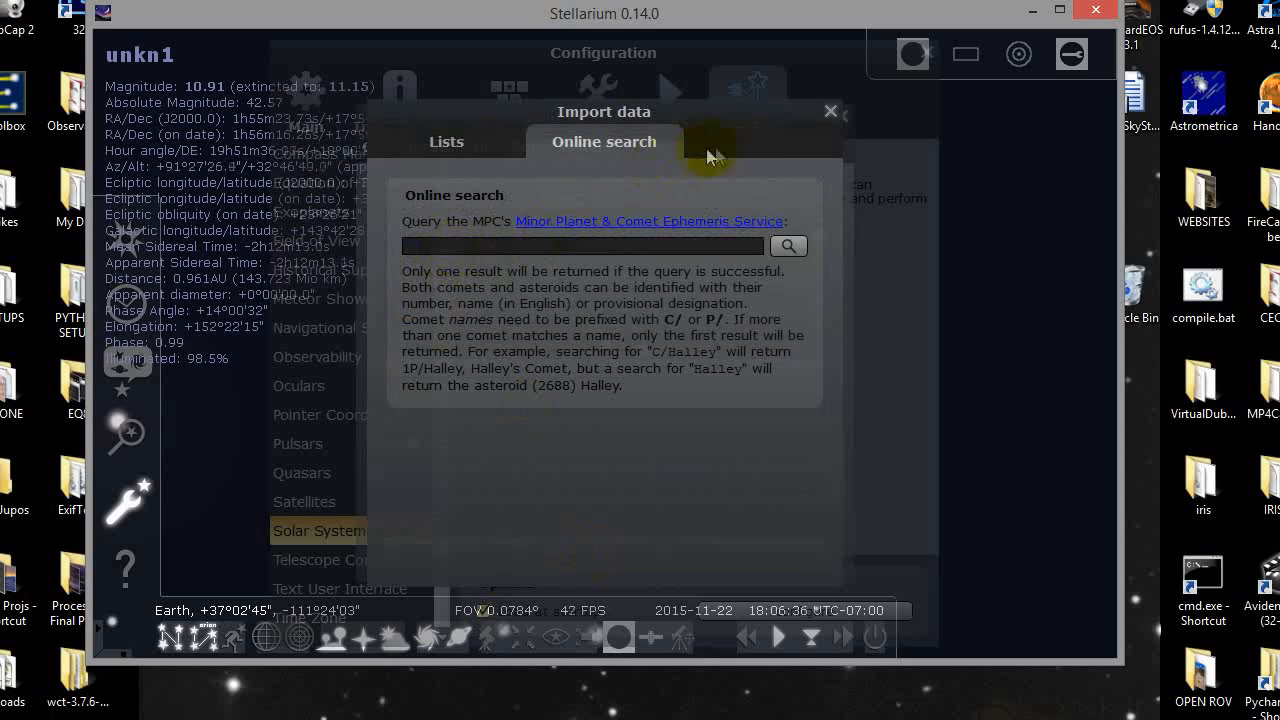
left_click(831, 112)
left_click(845, 124)
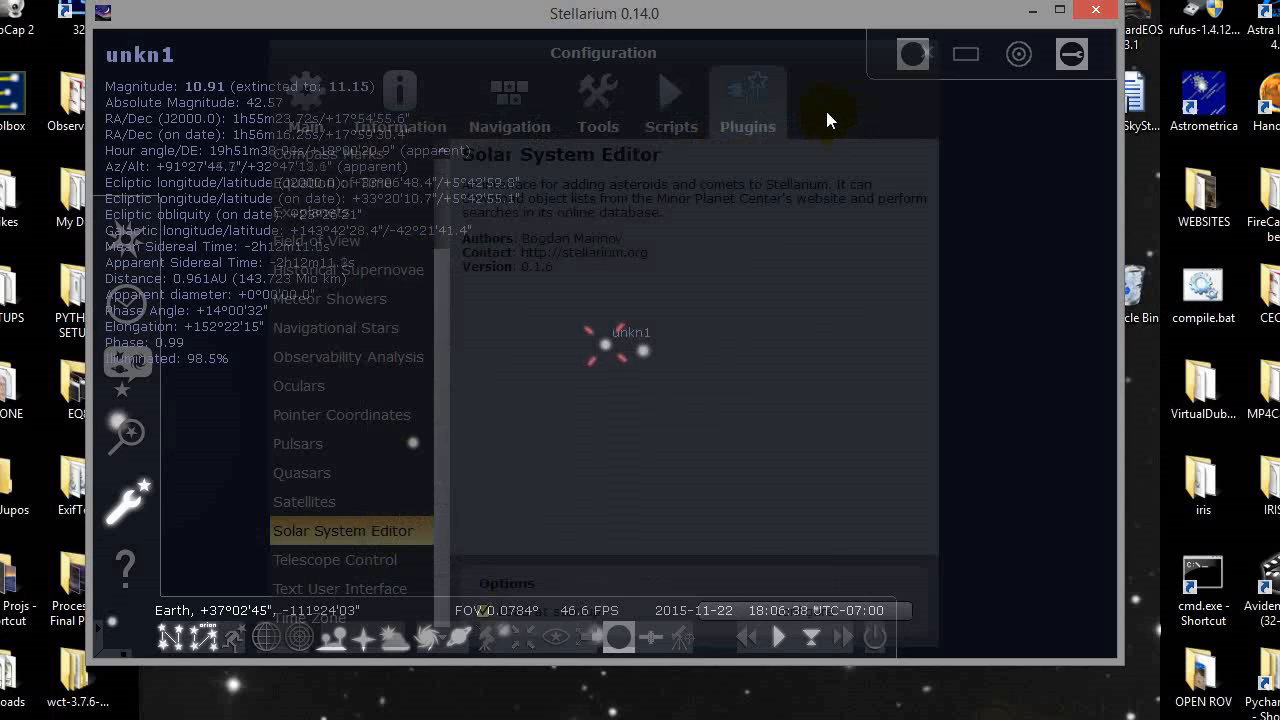
left_click(920, 55)
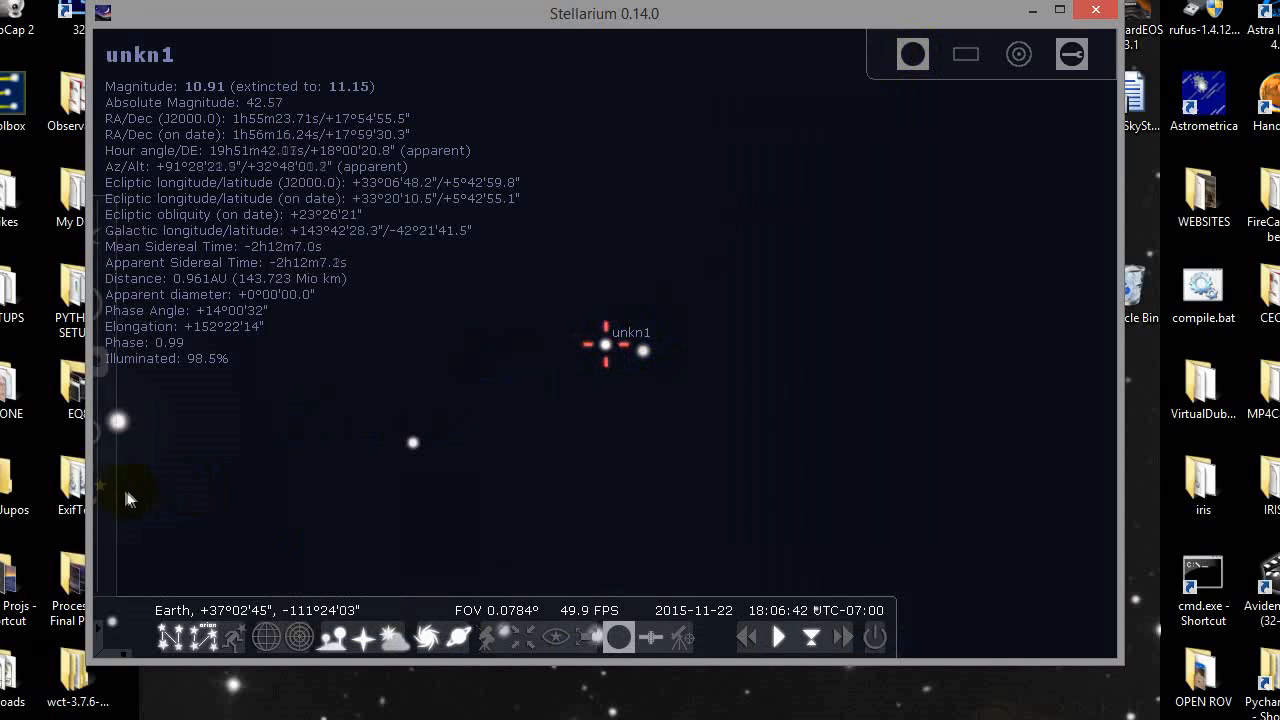
Search for 2001 QJ226 using 2001 and bring the asteroid into view.
left_click(127, 434)
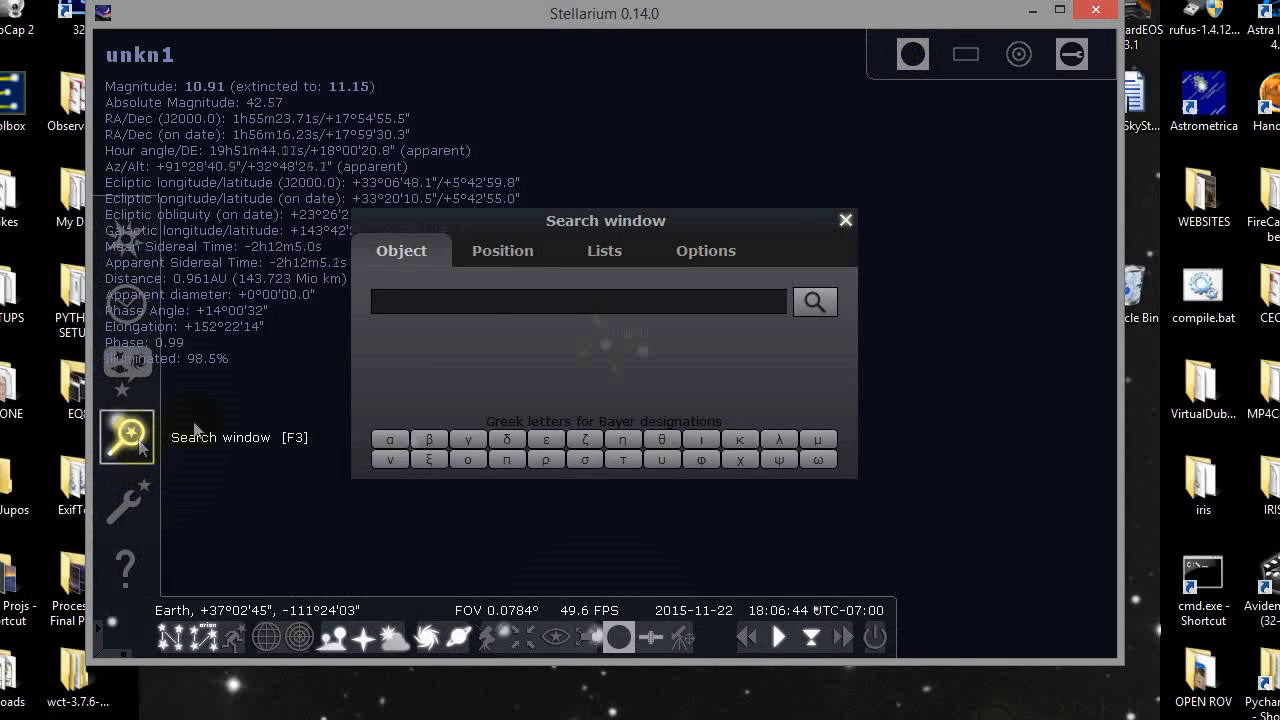
left_click_drag(540, 229, 911, 176)
type("20-1")
key("BackSpace")
key("BackSpace")
type("01")
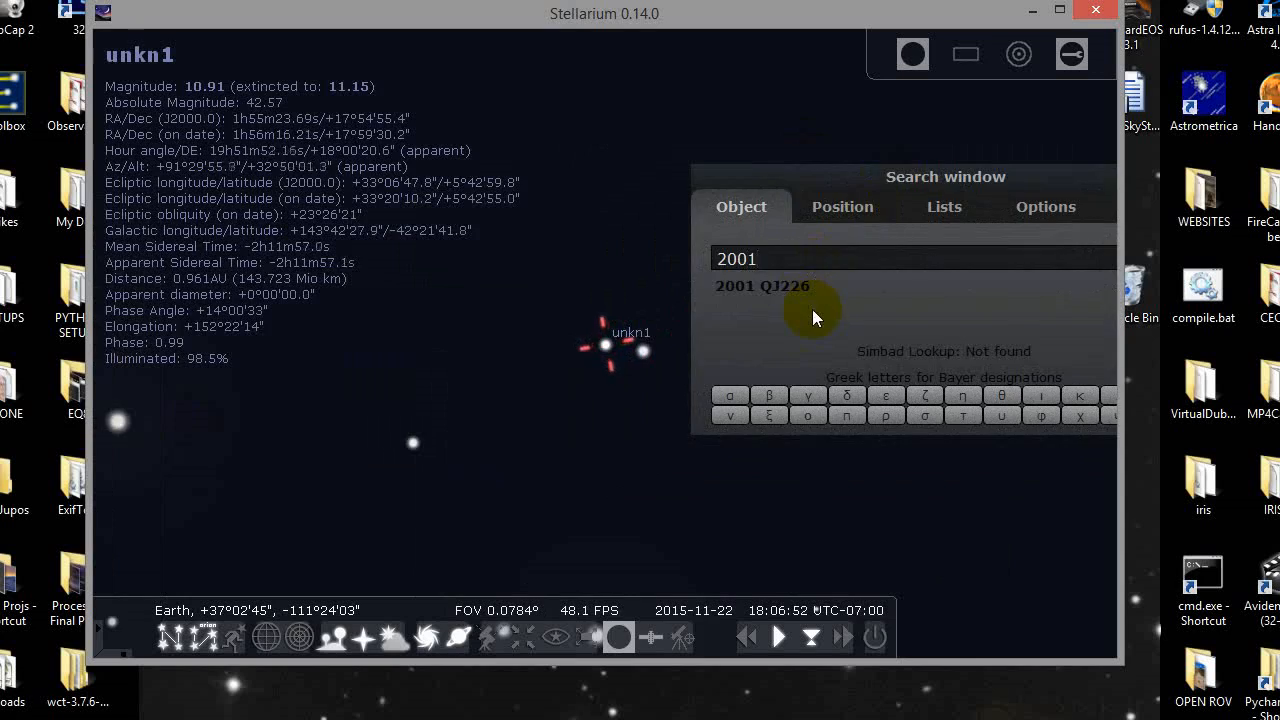
key("Return")
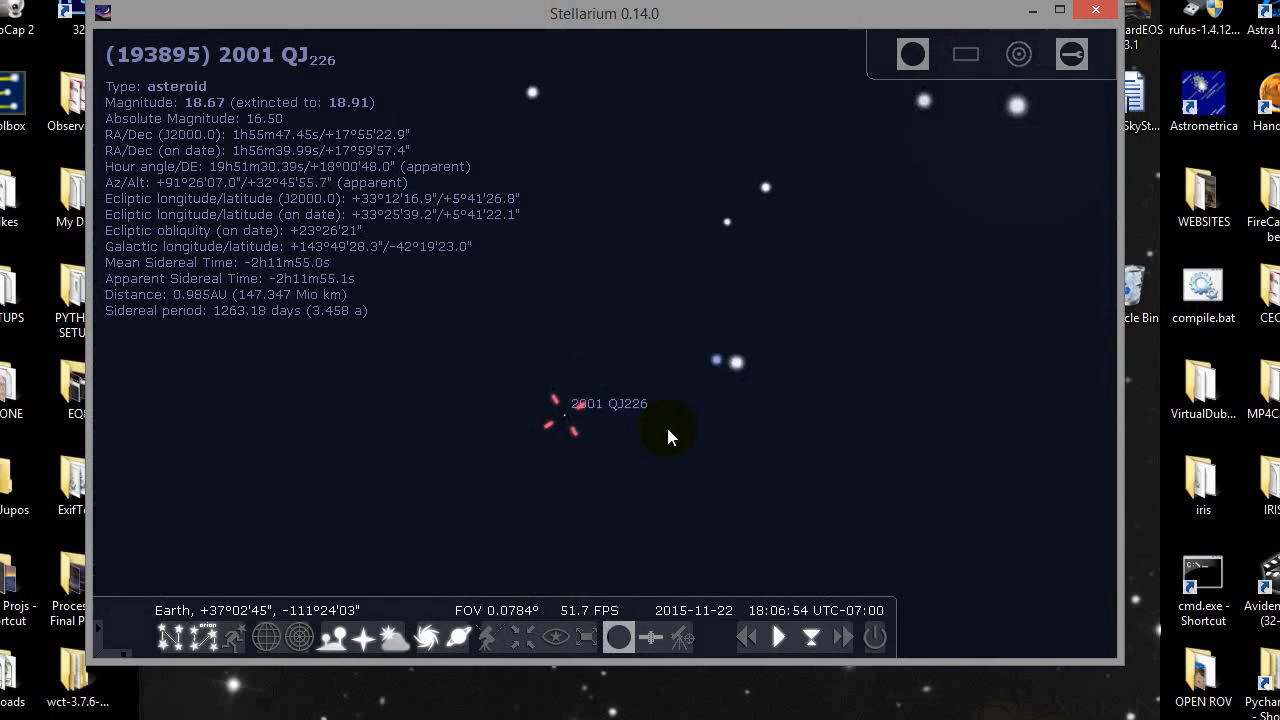
scroll(669, 440, "down", 3)
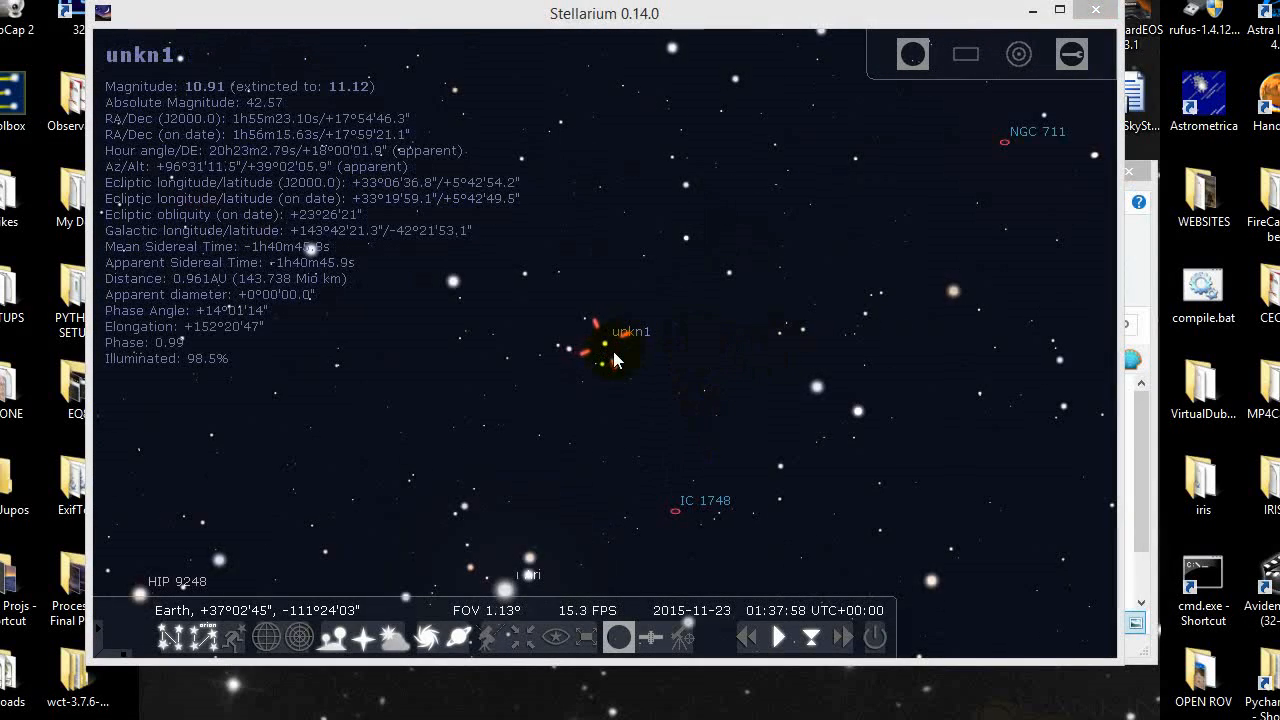
Select the star beside unkn1, then unkn1 itself, and compare its position with 2001 QJ226 at several zoom levels.
left_click(605, 364)
left_click(605, 347)
scroll(626, 360, "up", 3)
scroll(625, 385, "up", 2)
scroll(626, 390, "down", 1)
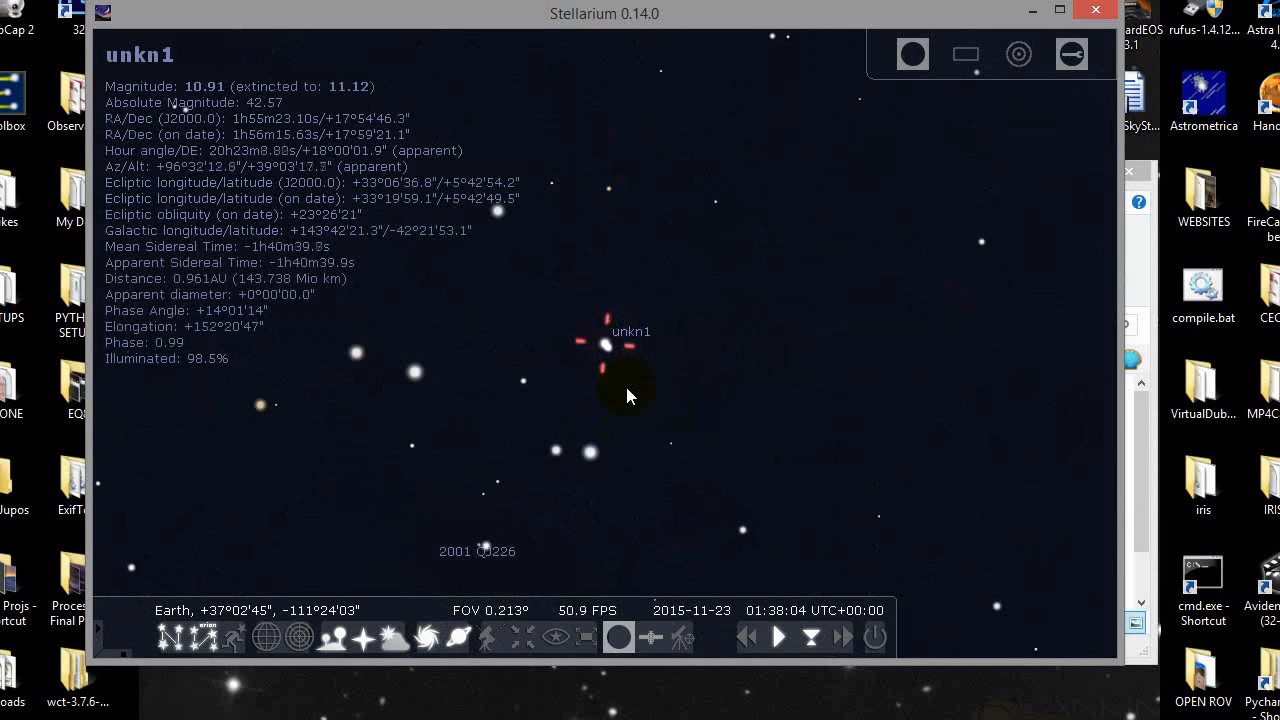
scroll(627, 390, "down", 1)
scroll(625, 385, "up", 2)
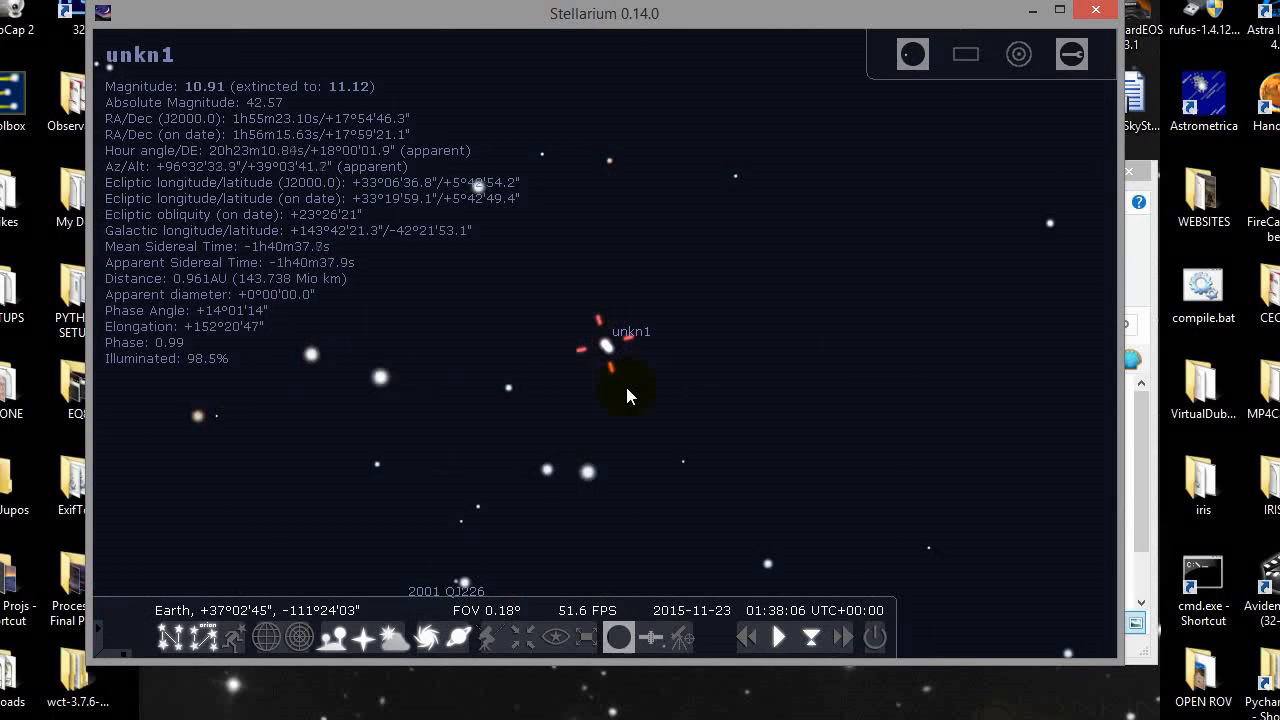
scroll(625, 385, "down", 2)
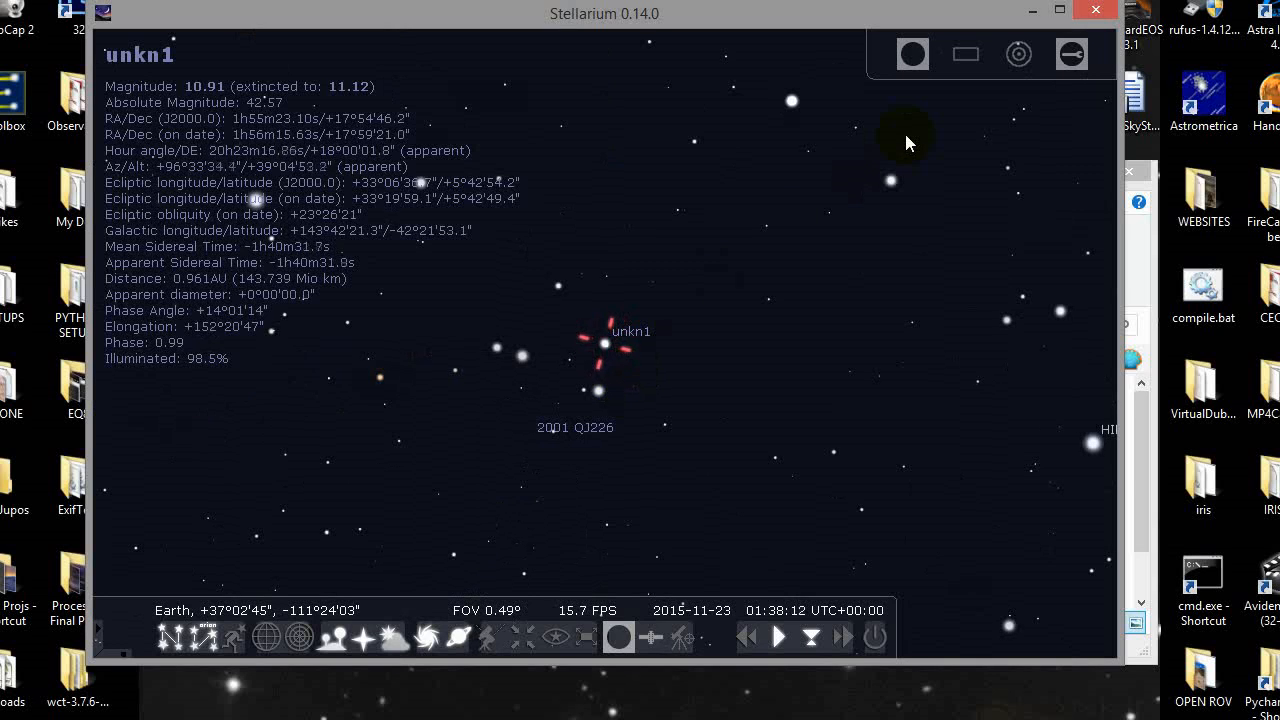
Show the ATIK 414EX sensor frame for the 8" F3.9 telescope around unkn1 and inspect the field inside it.
left_click(966, 54)
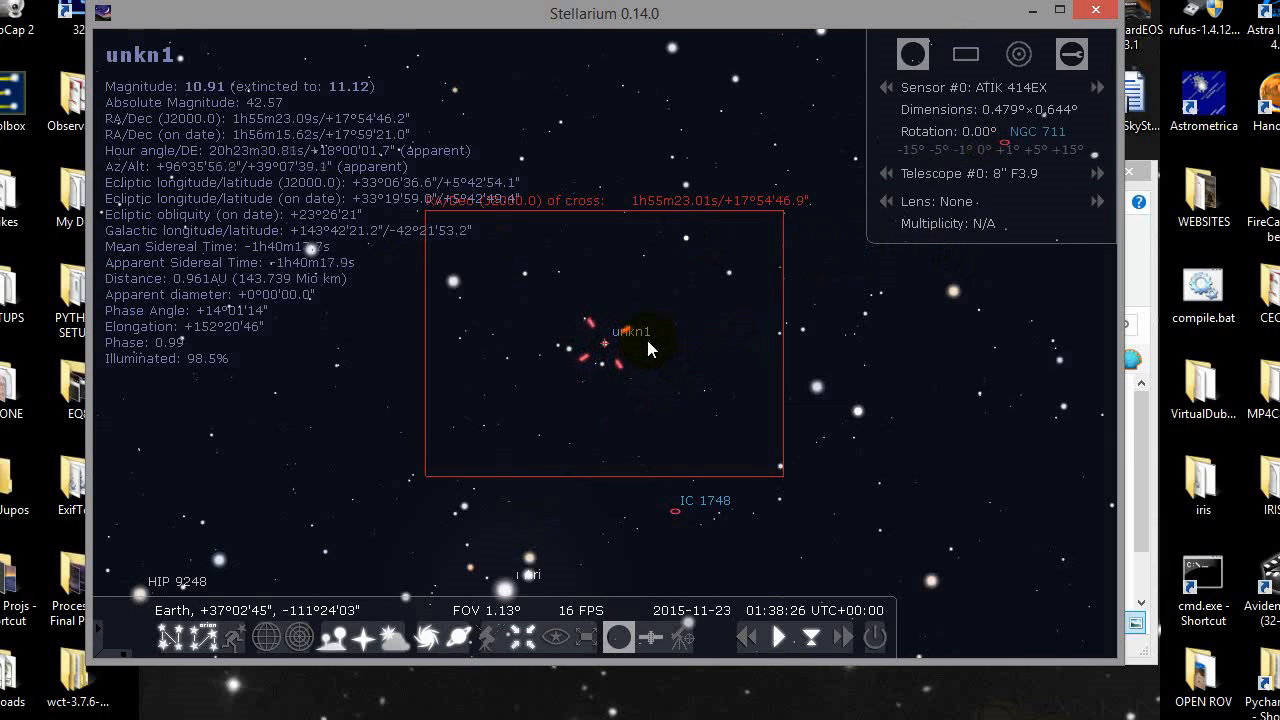
scroll(648, 348, "down", 2)
scroll(648, 348, "up", 5)
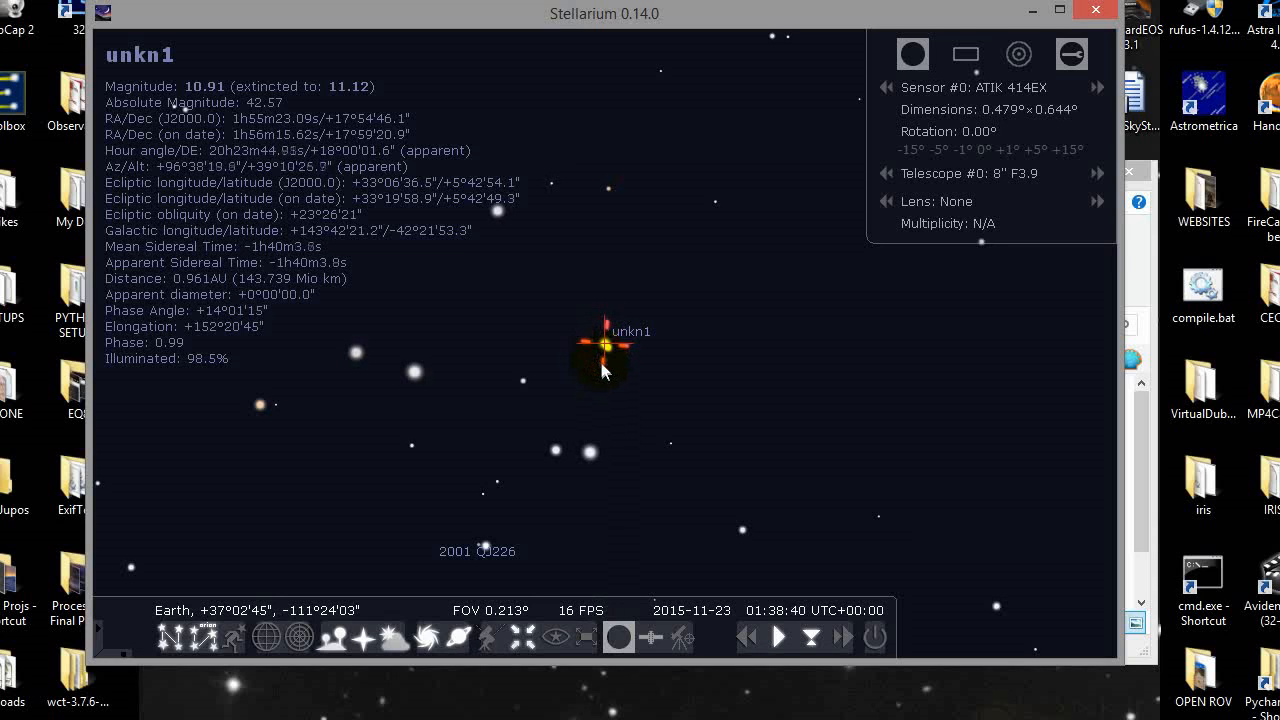
Pause the simulated time and try to select 2001 QJ226 beside the star at its label.
left_click_drag(605, 374, 629, 324)
left_click(519, 482)
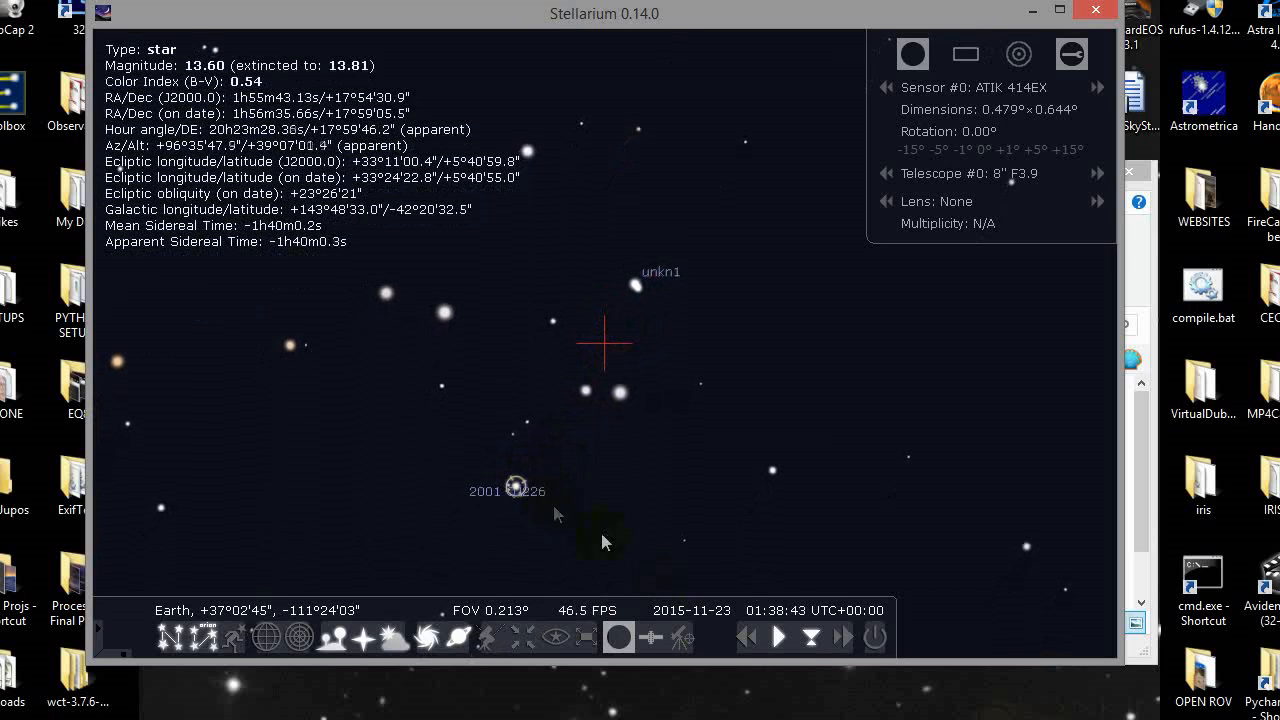
left_click(779, 637)
left_click(518, 479)
left_click(522, 475)
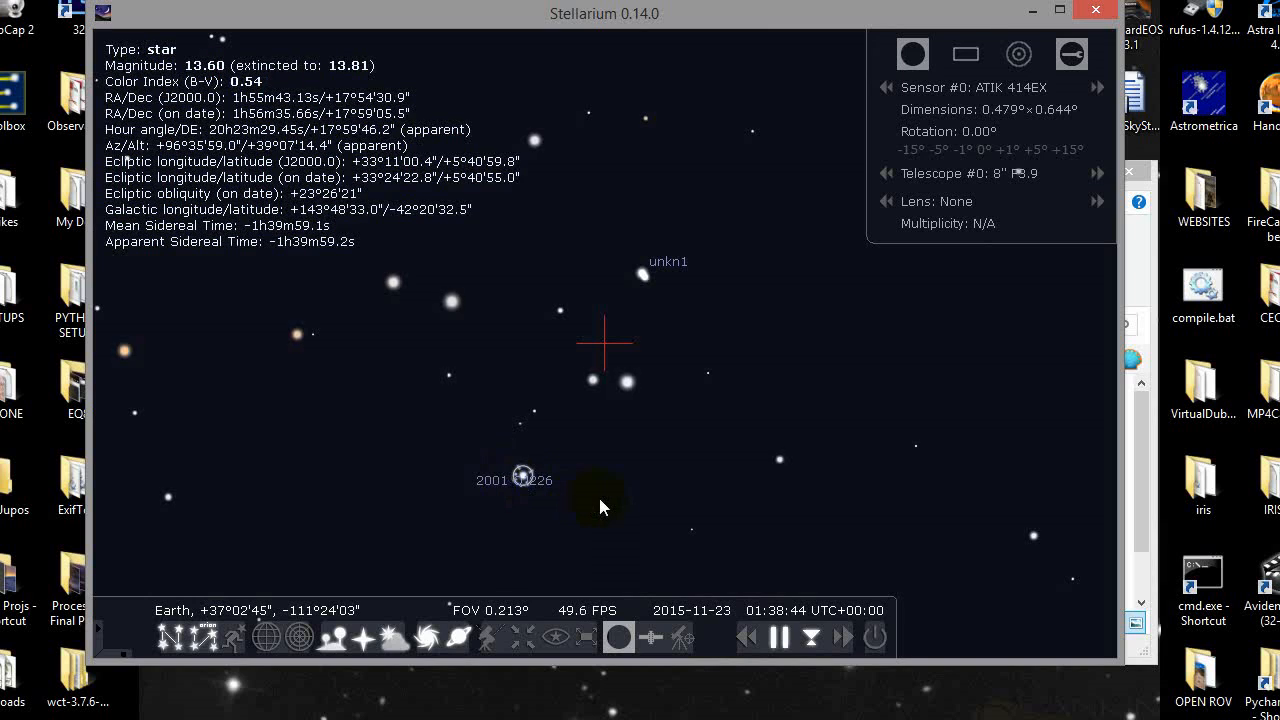
Search for 2001 QJ226, centre the view on it and inspect its surroundings within the sensor frame.
key("ctrl+f")
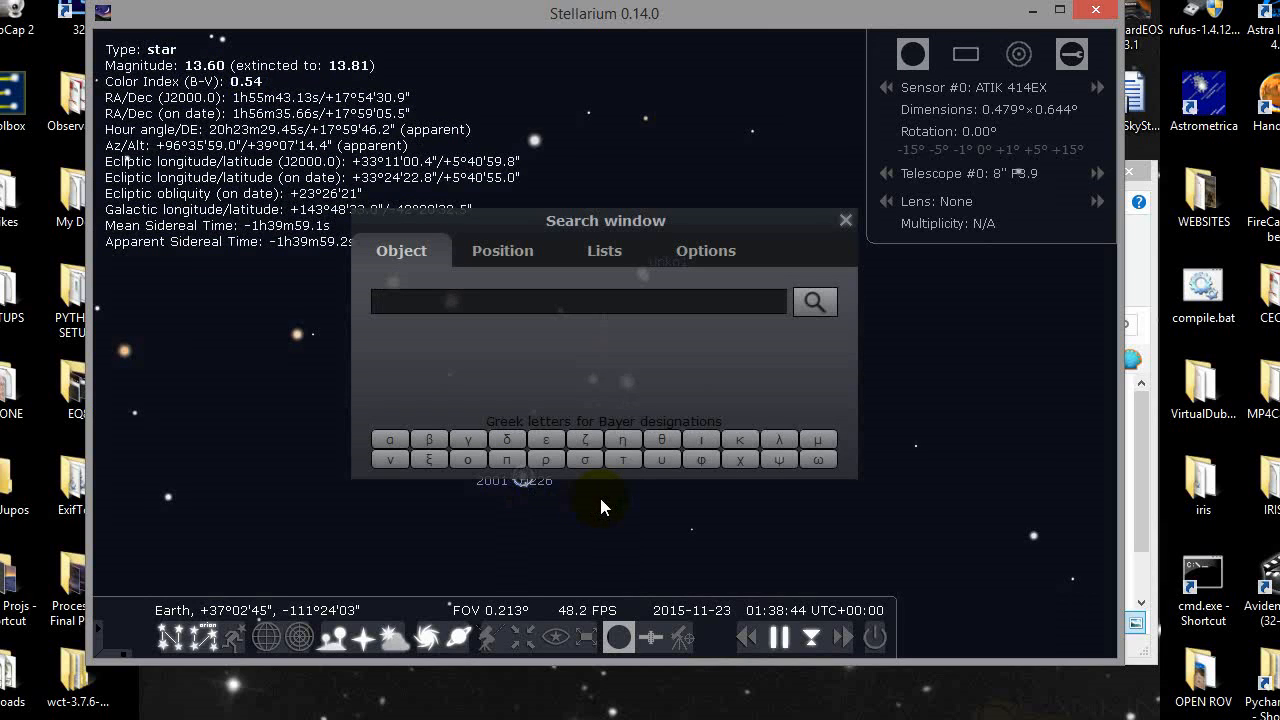
type("2001 QJ226")
key("Return")
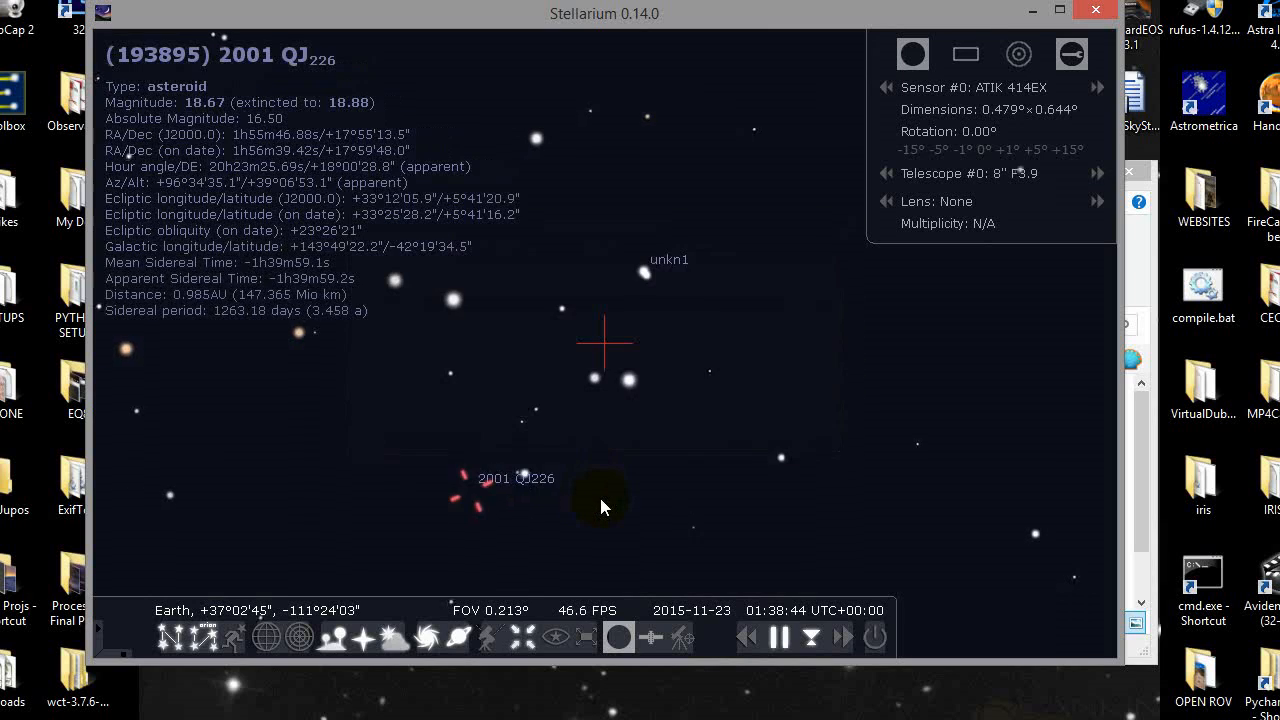
scroll(614, 335, "up", 2)
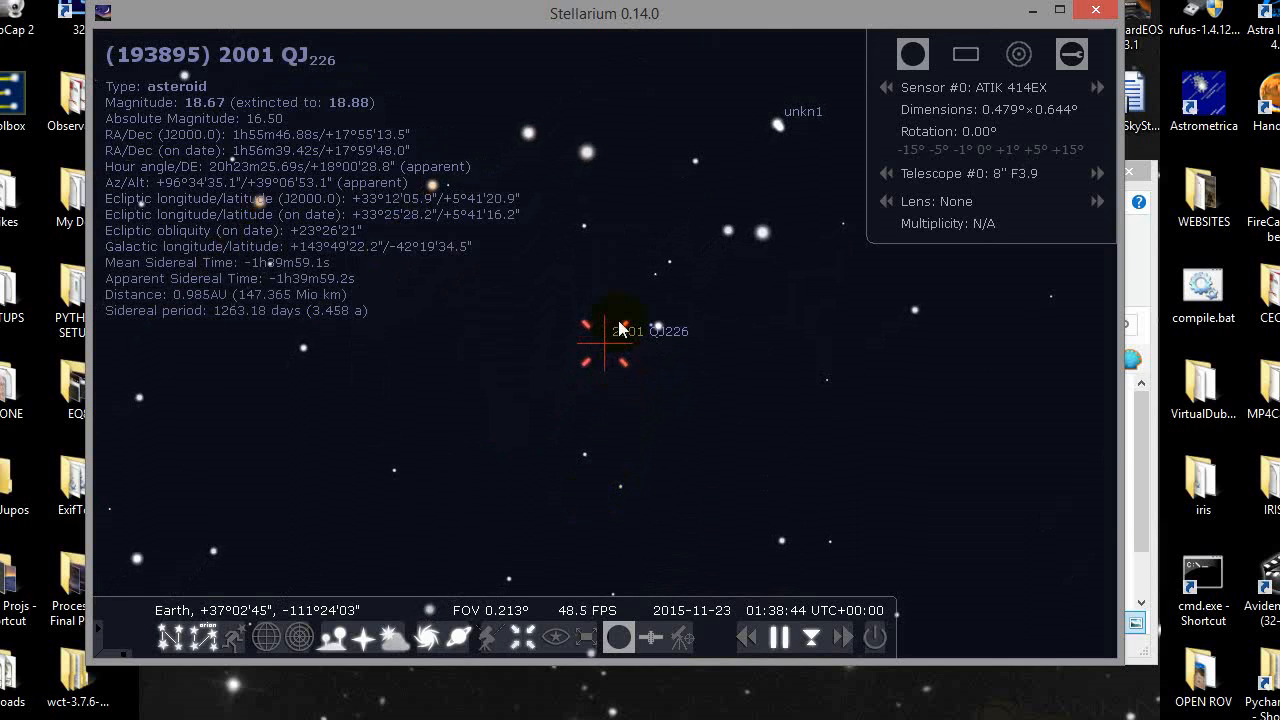
scroll(625, 358, "up", 3)
scroll(636, 373, "down", 4)
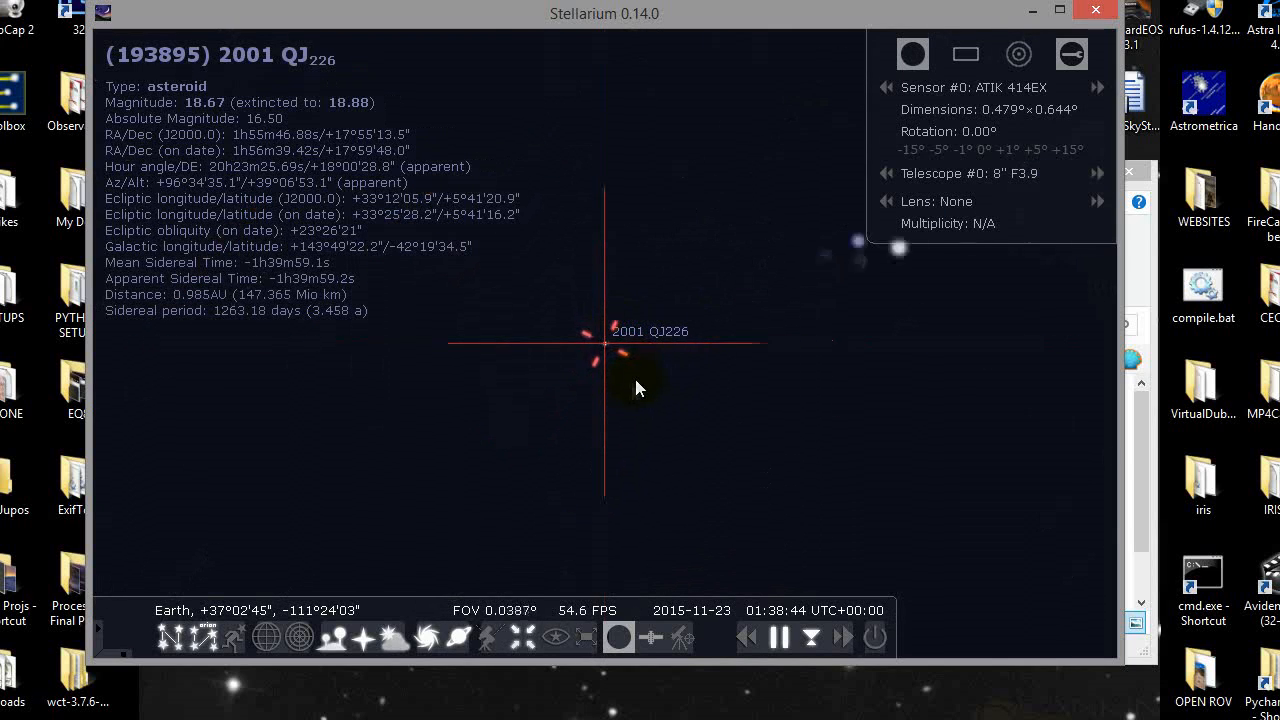
scroll(628, 385, "down", 3)
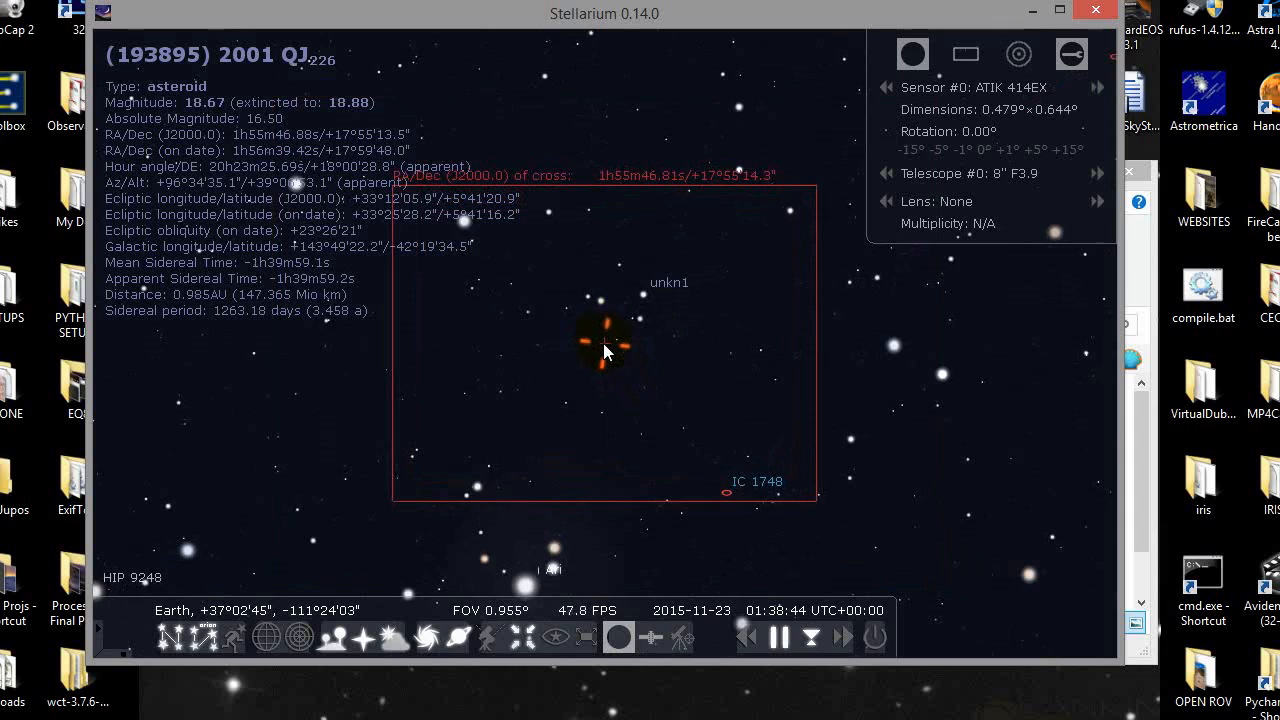
scroll(603, 343, "up", 1)
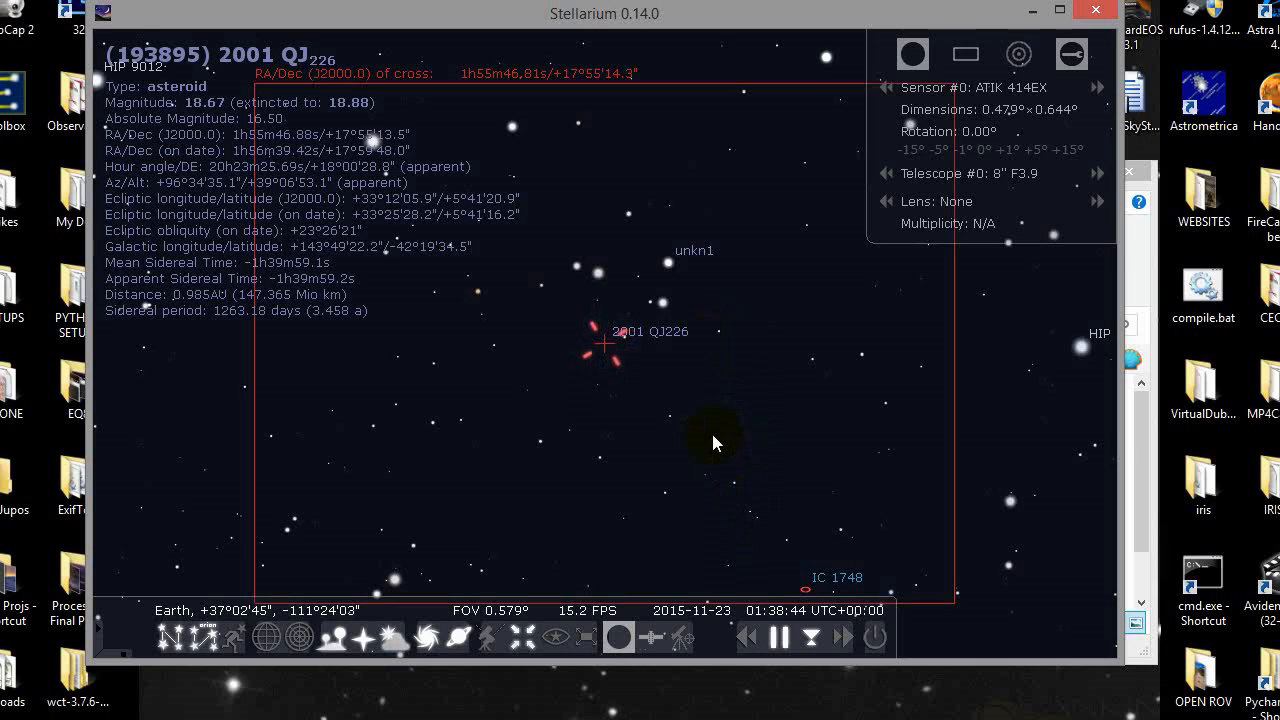
Select unkn1 and 2001 QJ226 alternately to compare their coordinates and distances.
mouse_move(745, 718)
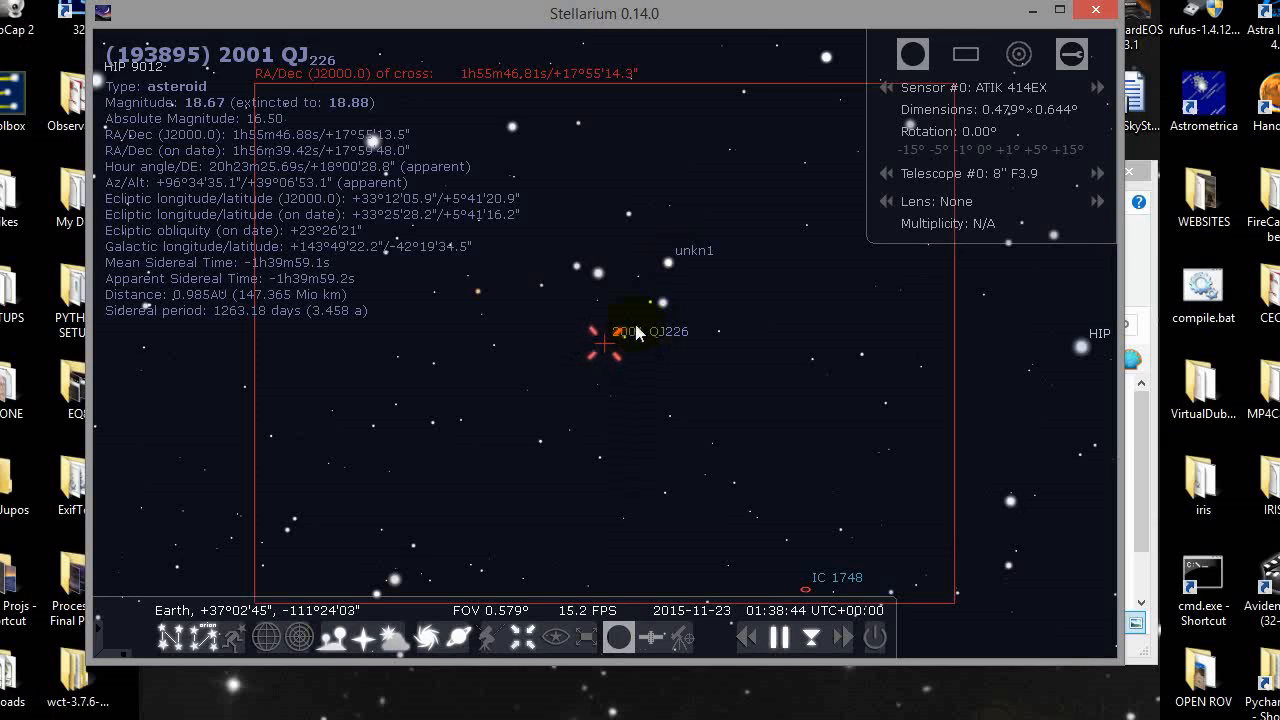
left_click(672, 265)
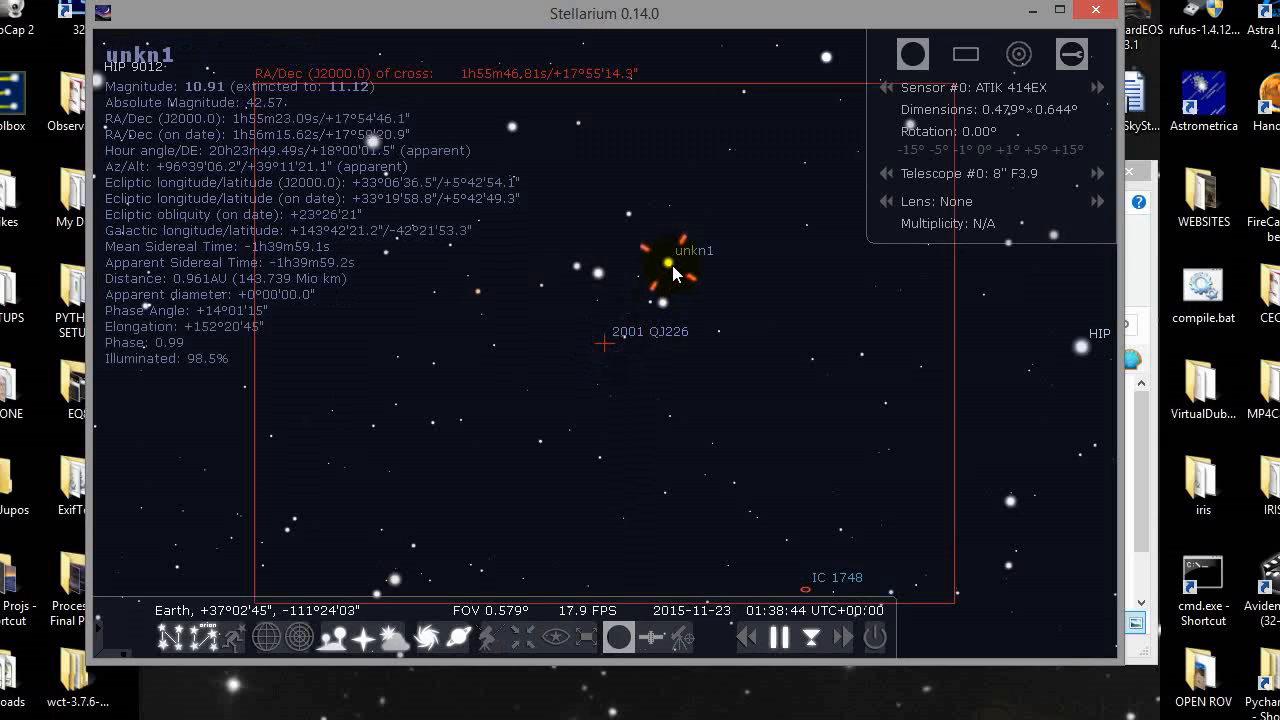
left_click(604, 348)
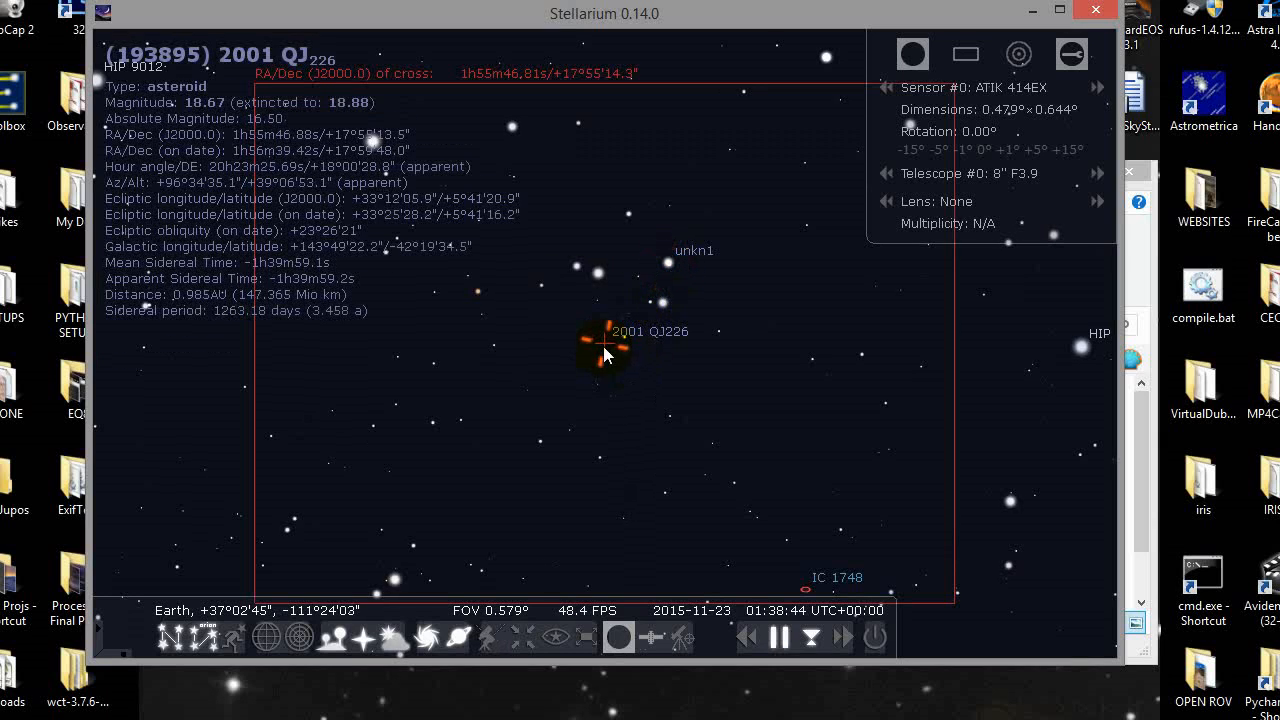
left_click(670, 262)
left_click(605, 346)
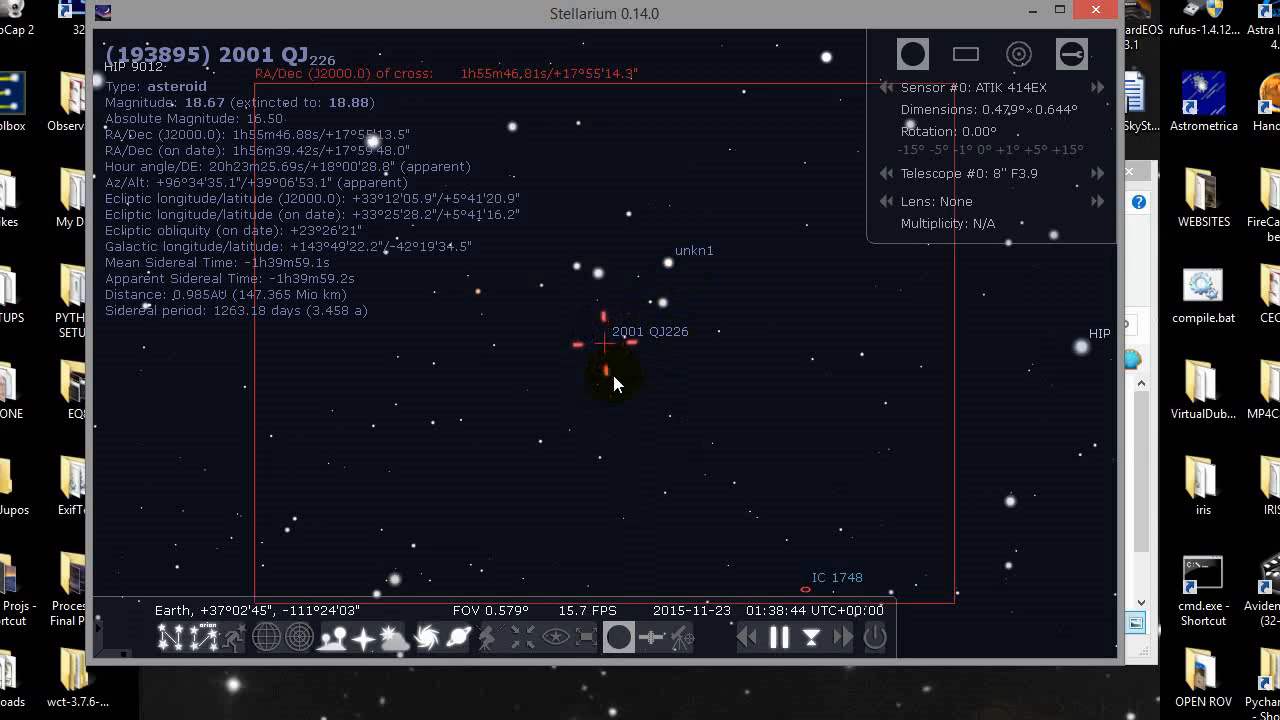
left_click(667, 264)
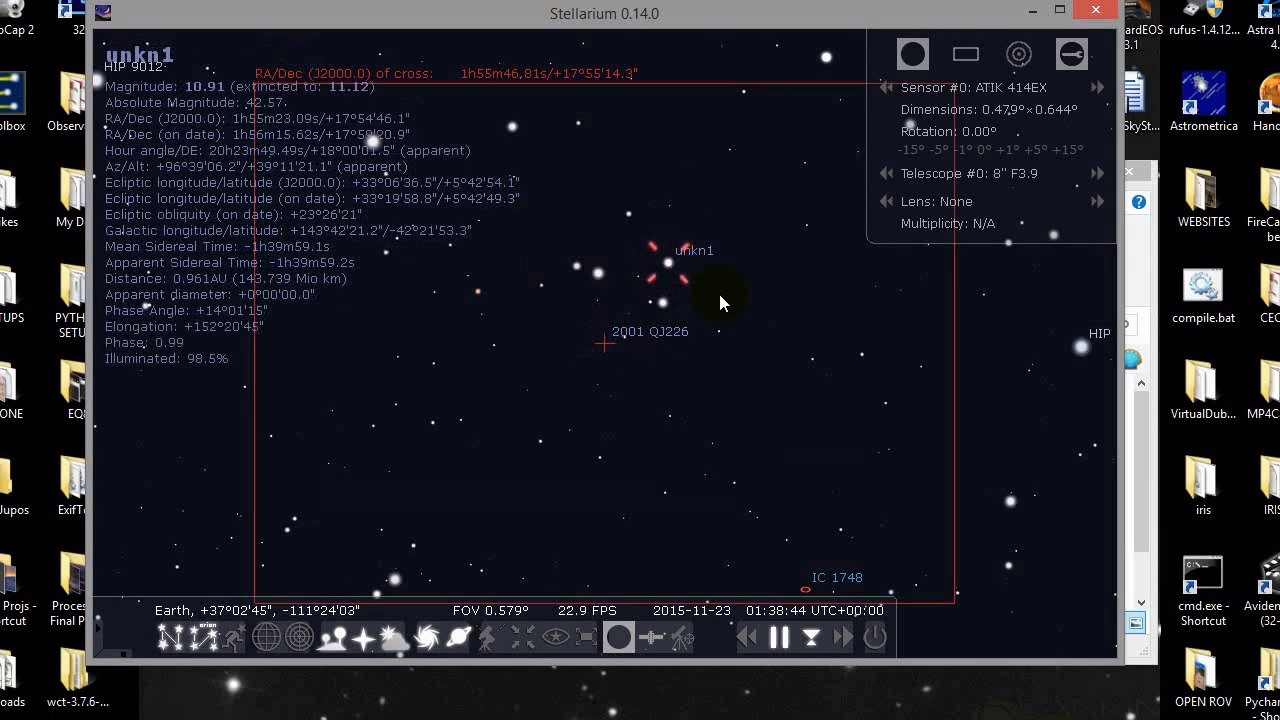